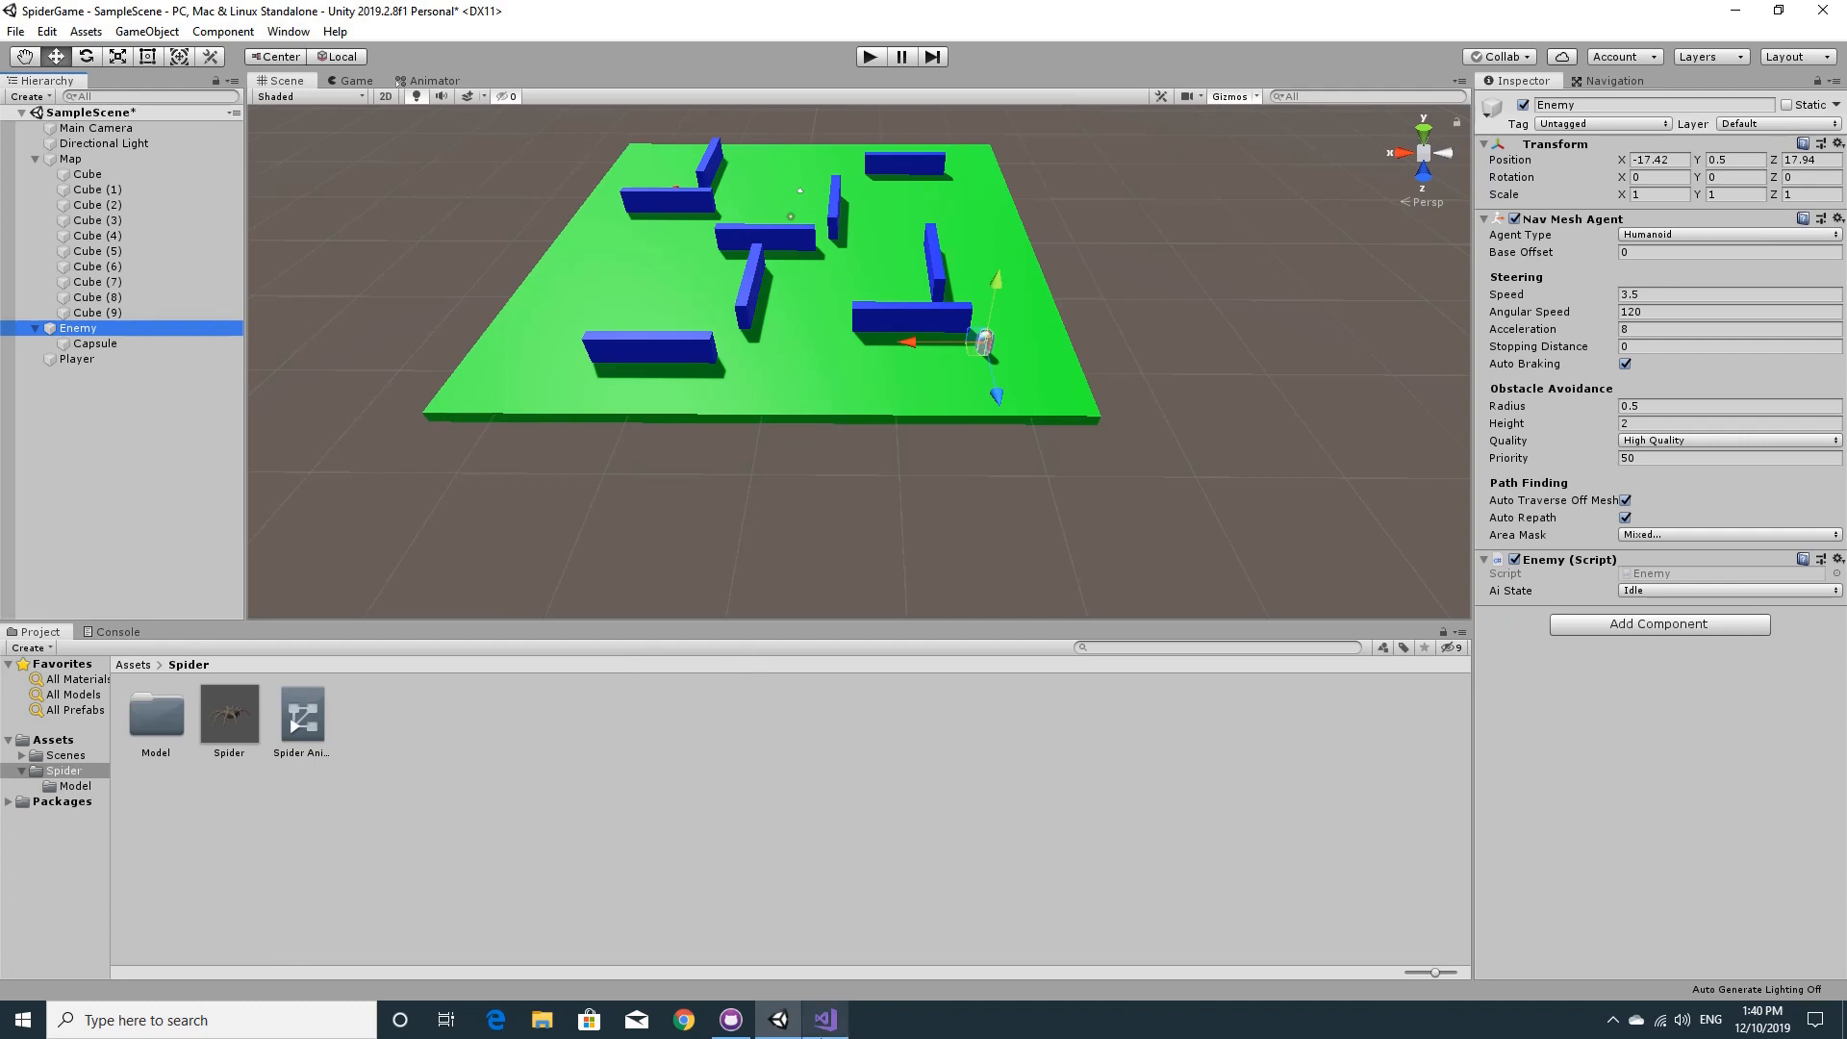
- Switch to Visual Studio and extract the CanSeePlayer block in Update's AIState.idle case into a new method
left_click(826, 1020)
scroll(589, 513, "up", 2)
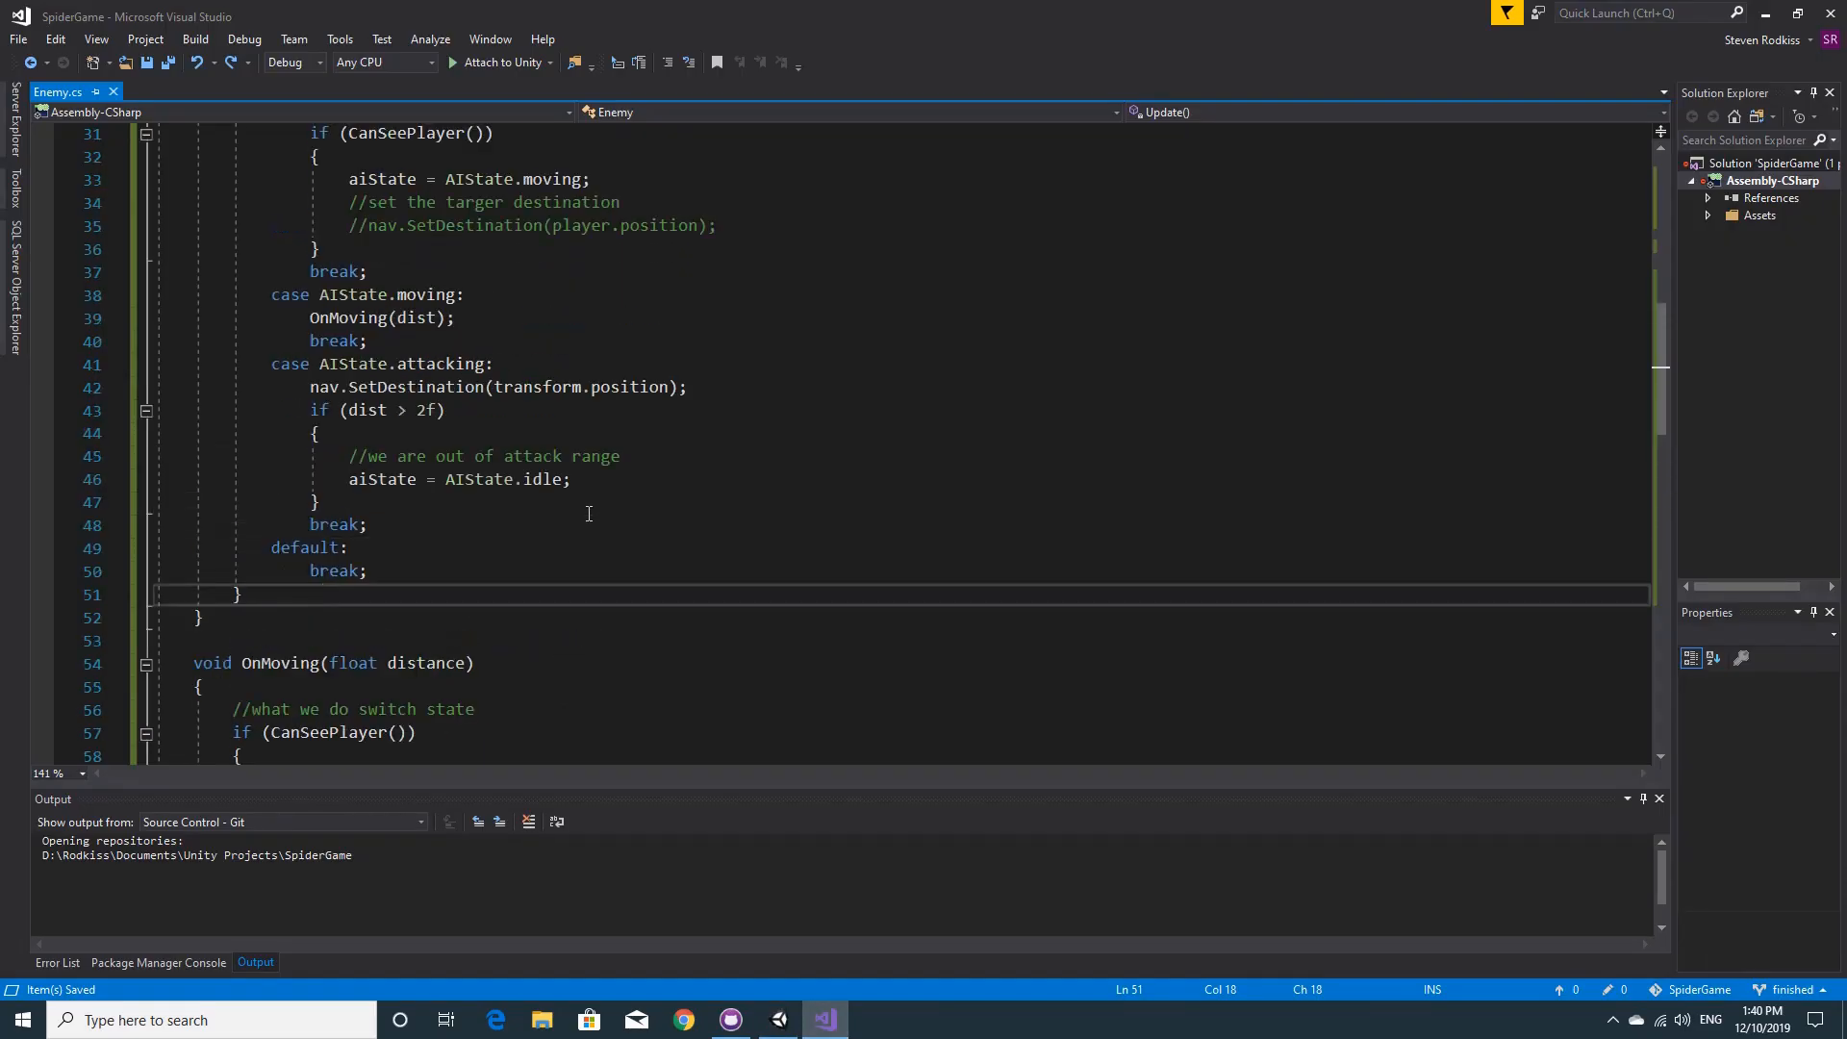
scroll(359, 495, "up", 1)
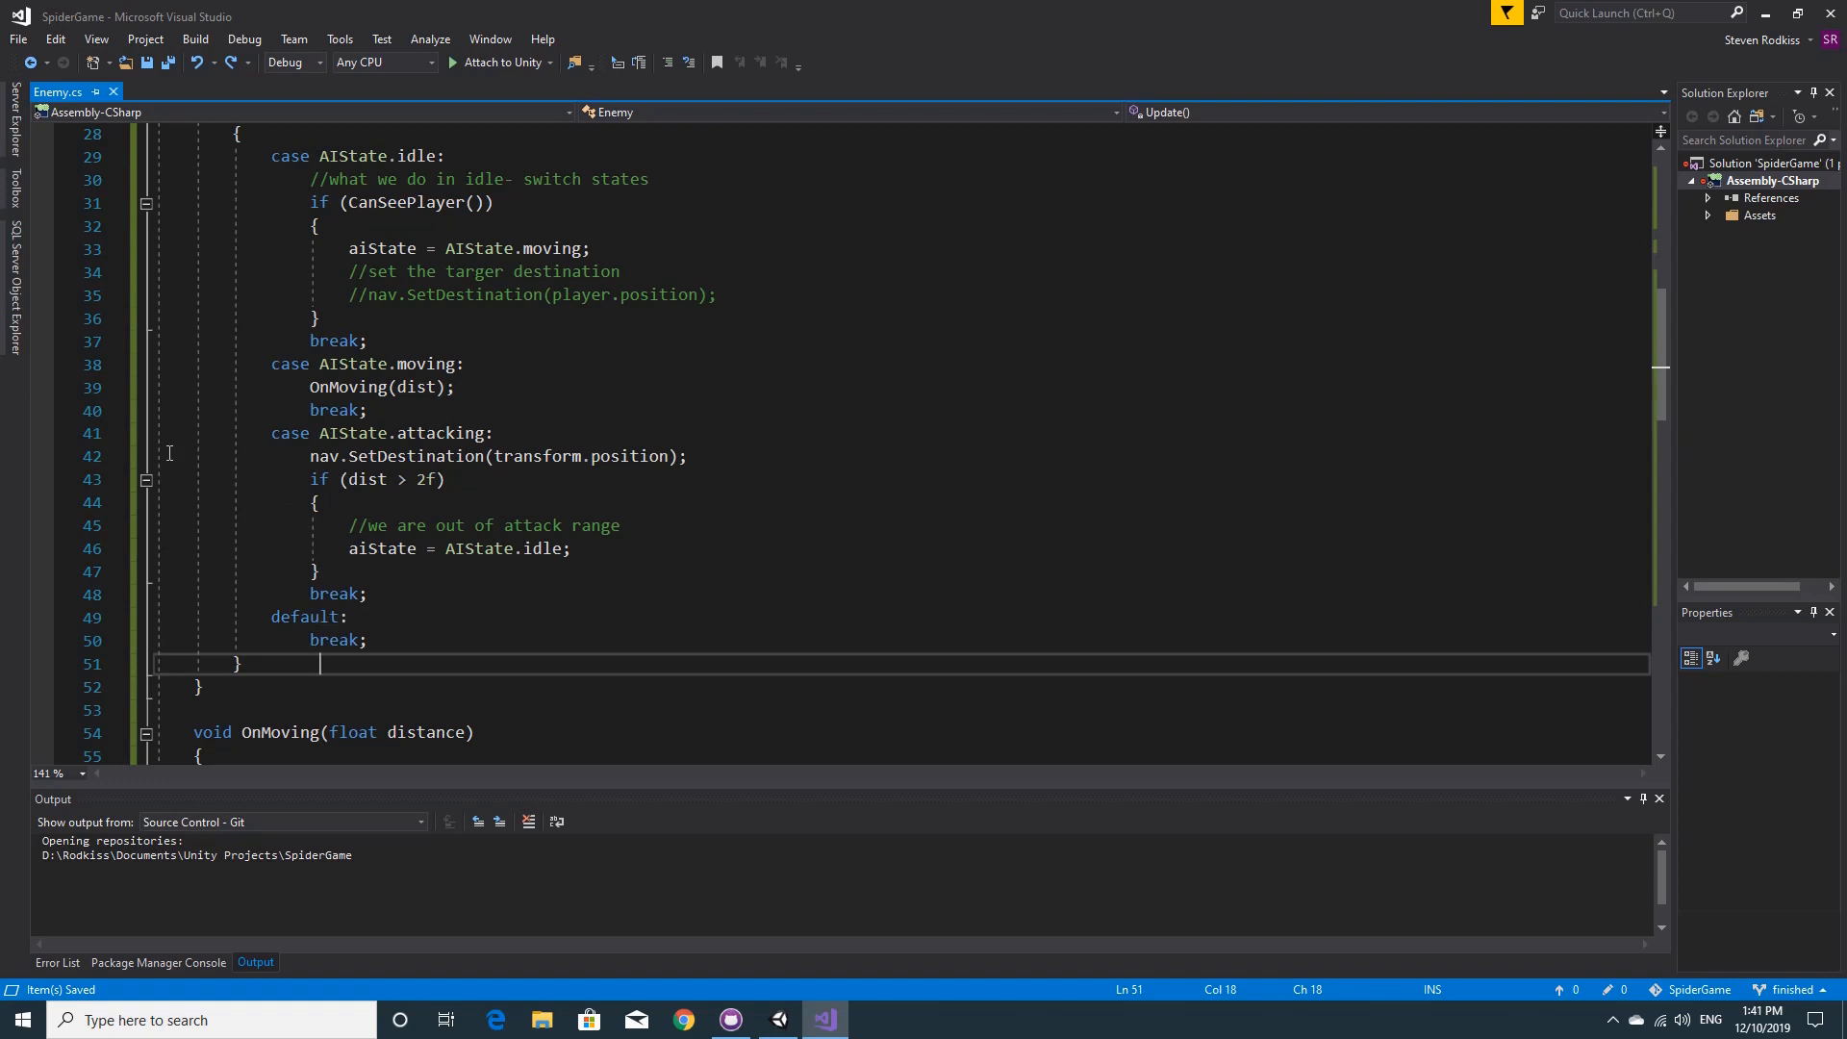
scroll(313, 332, "up", 1)
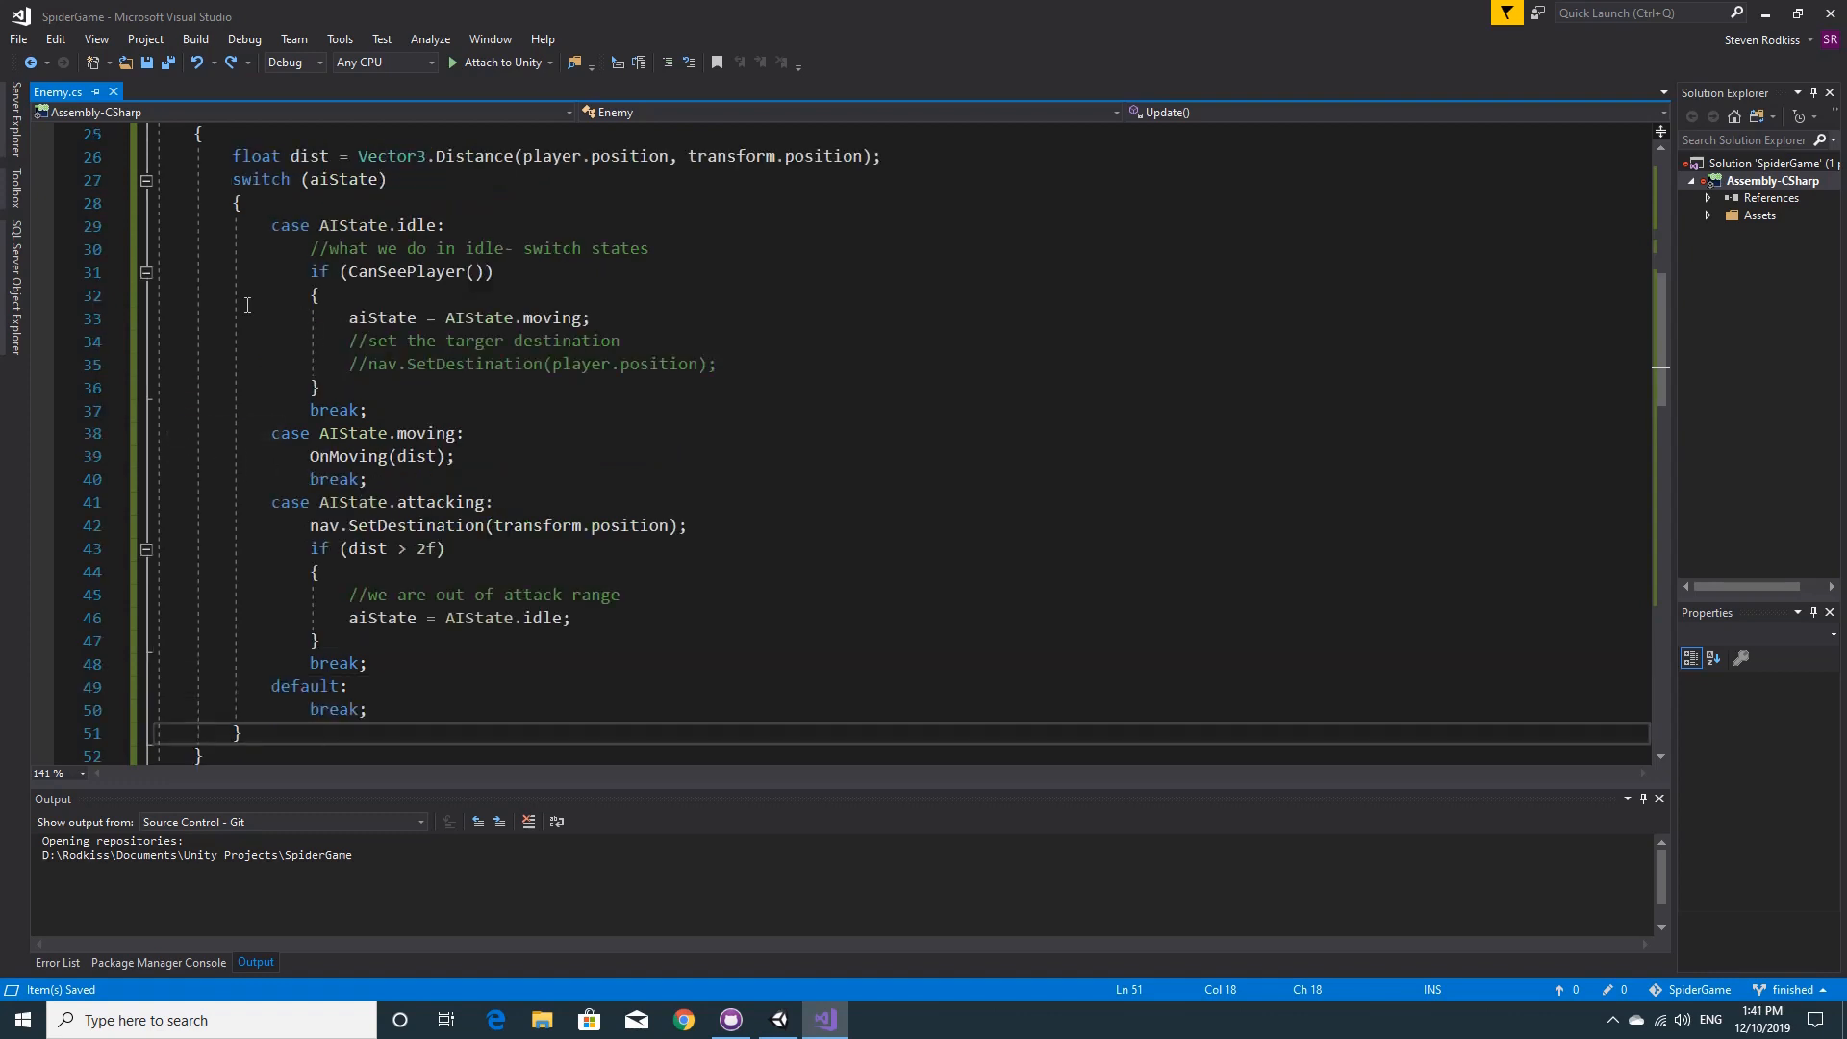
left_click(183, 250)
left_click_drag(183, 250, 710, 390)
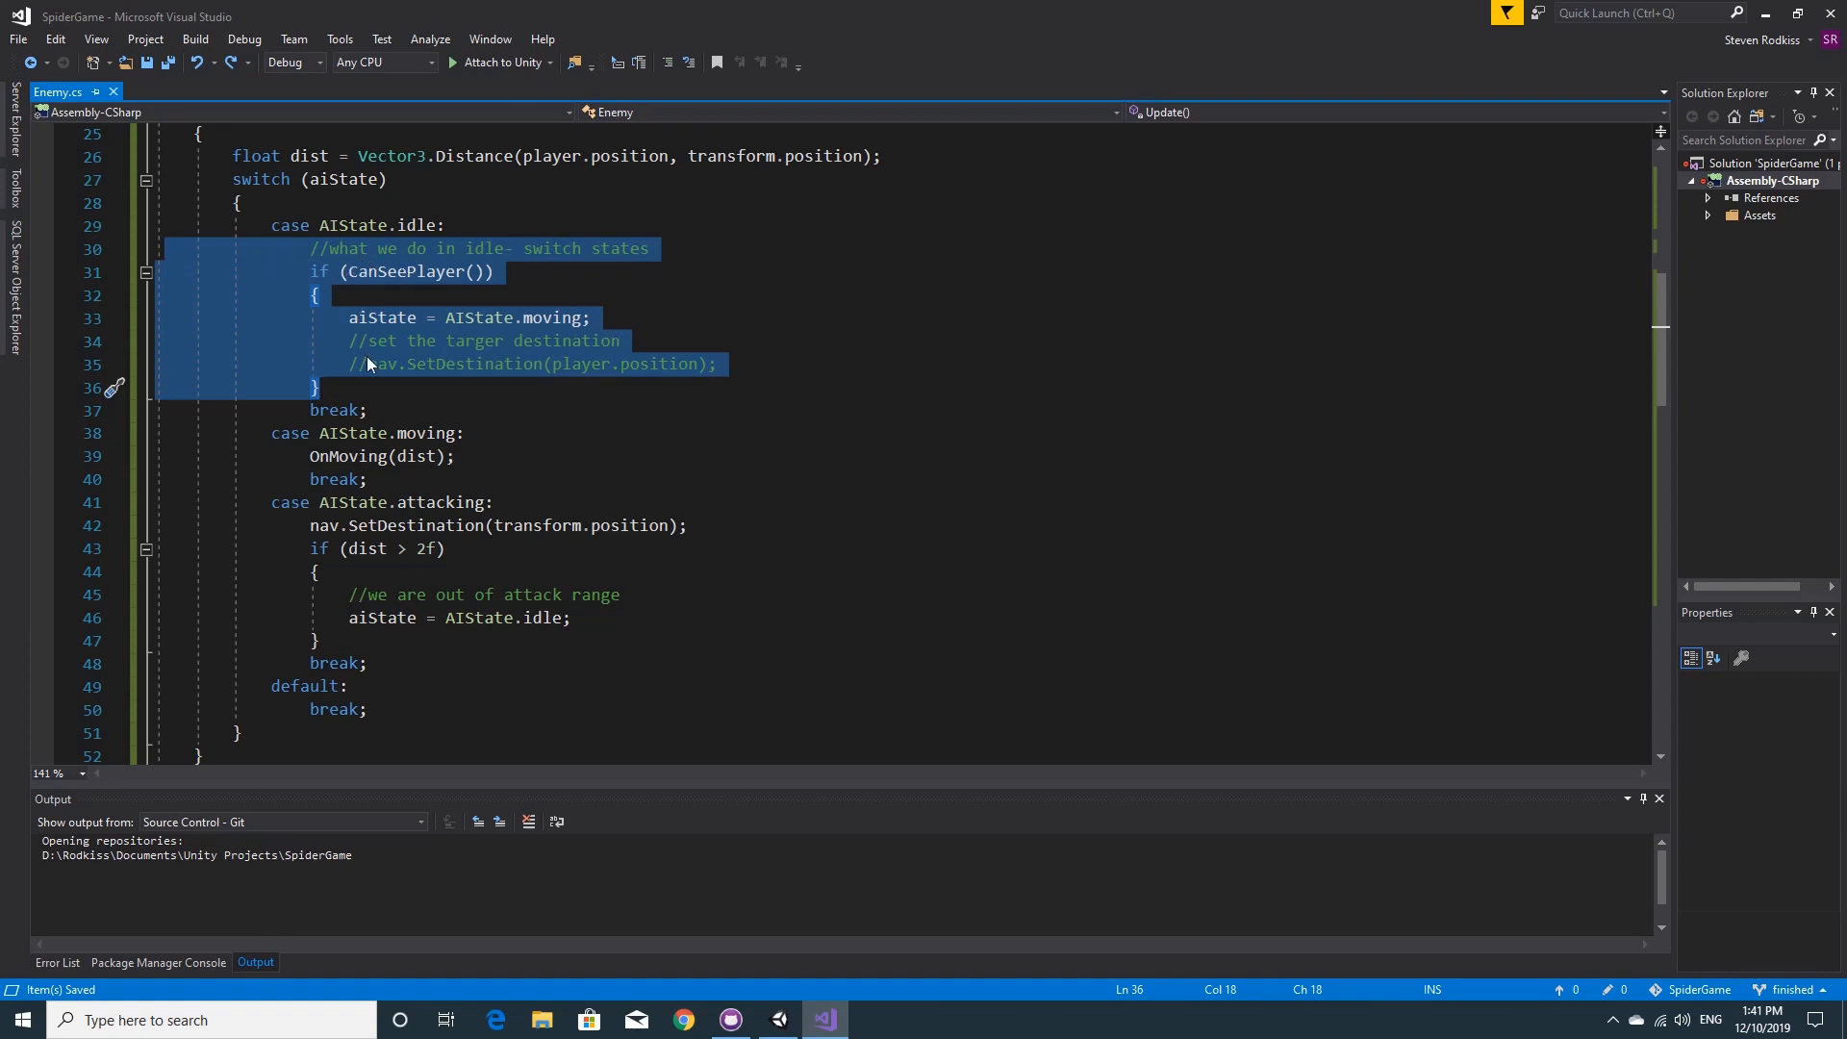
left_click(58, 39)
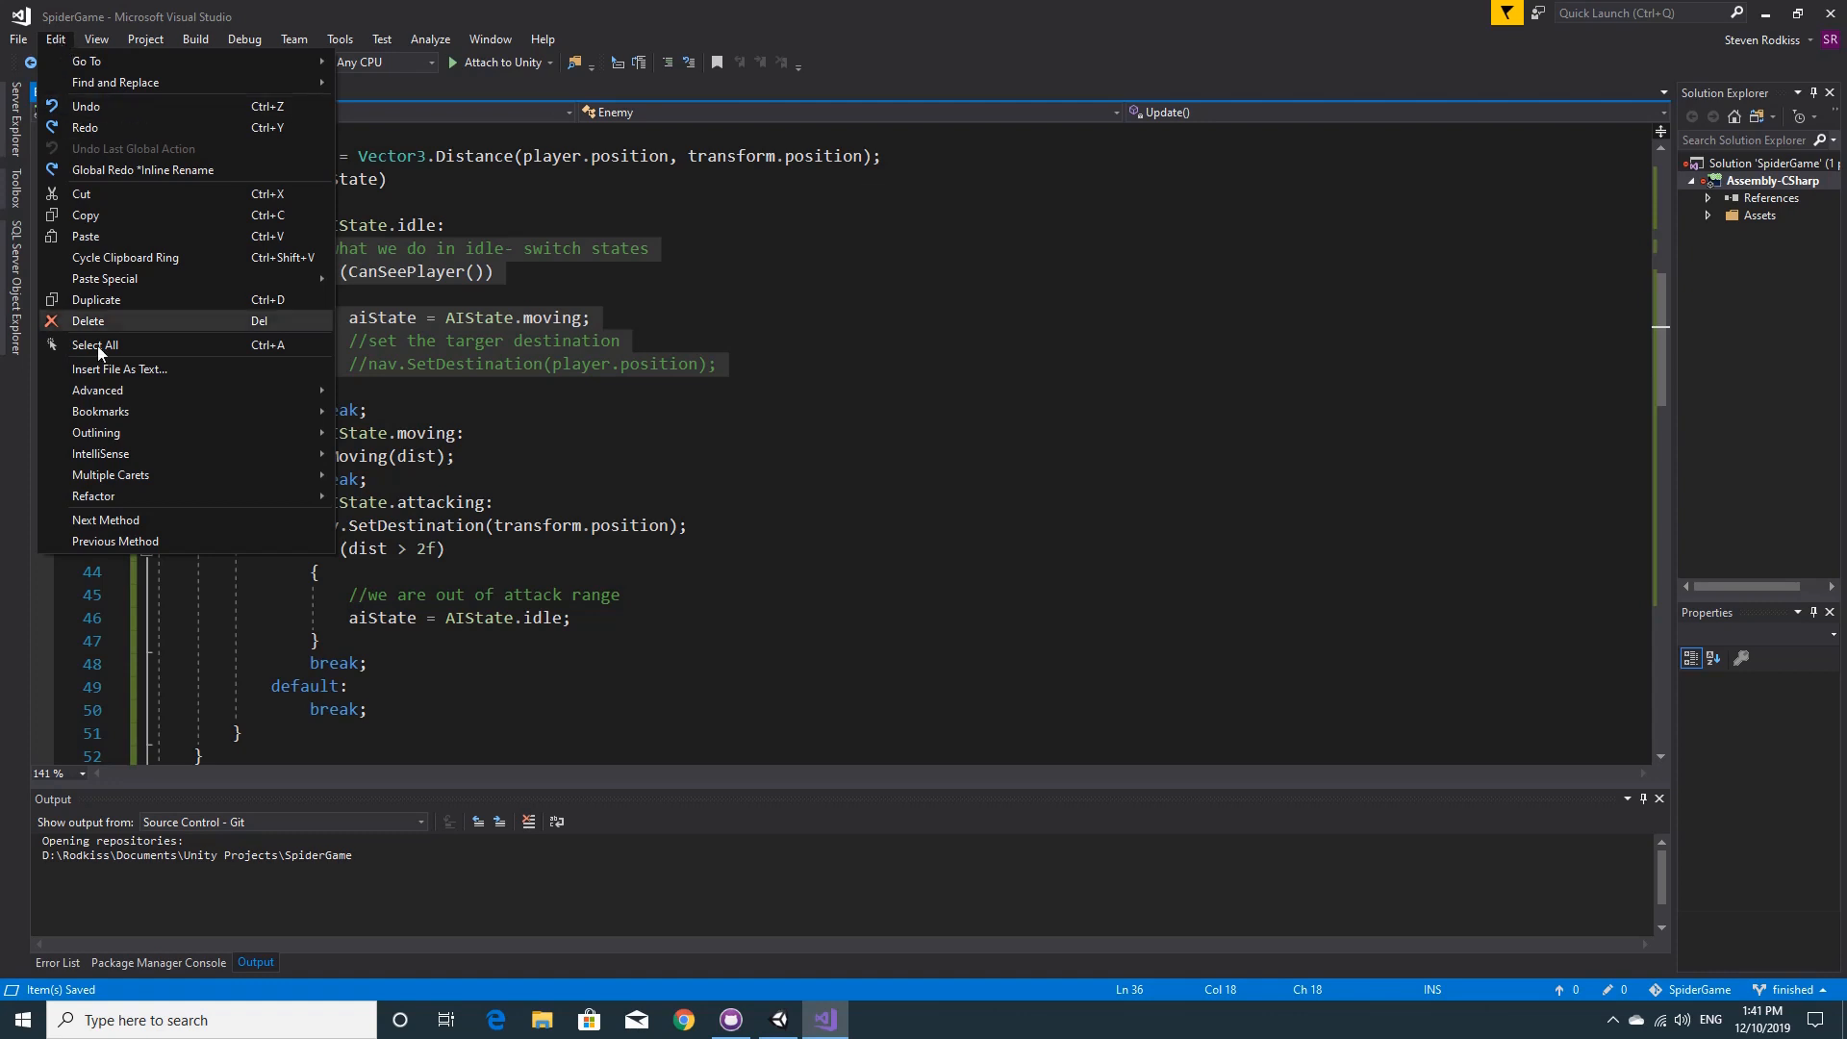
mouse_move(107, 496)
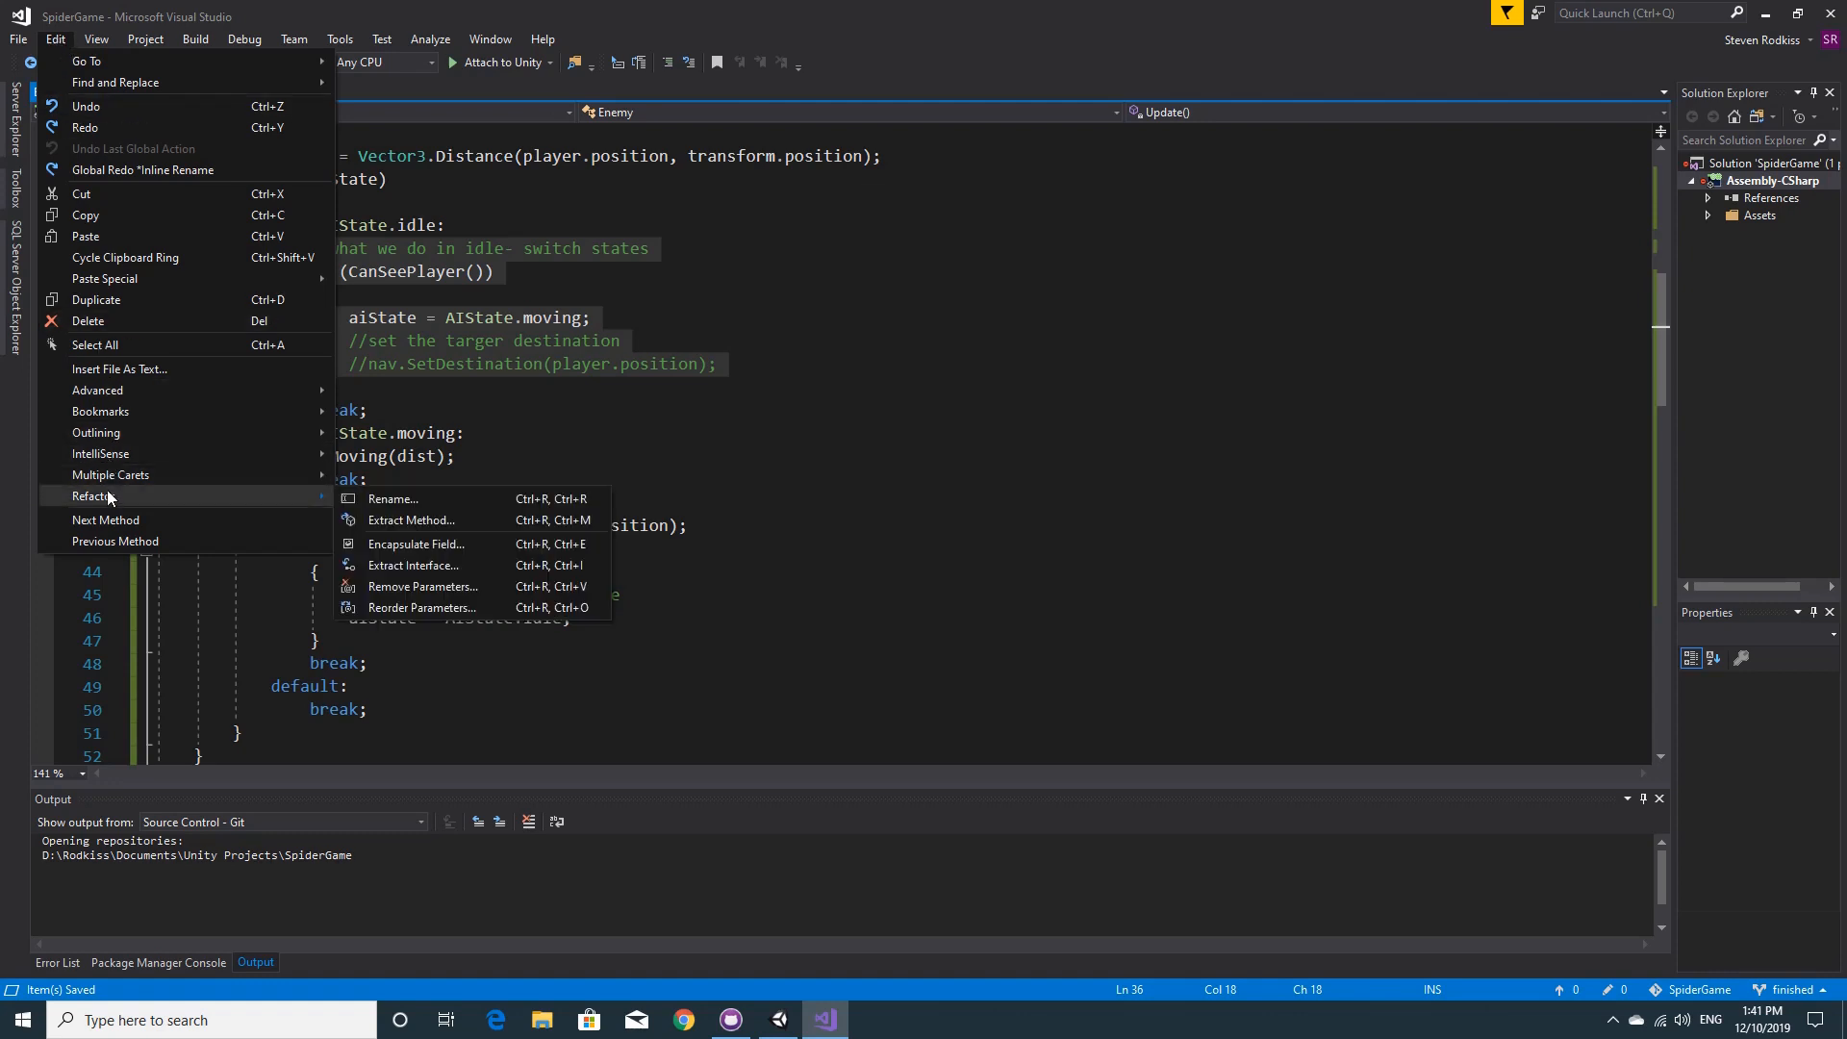
left_click(439, 521)
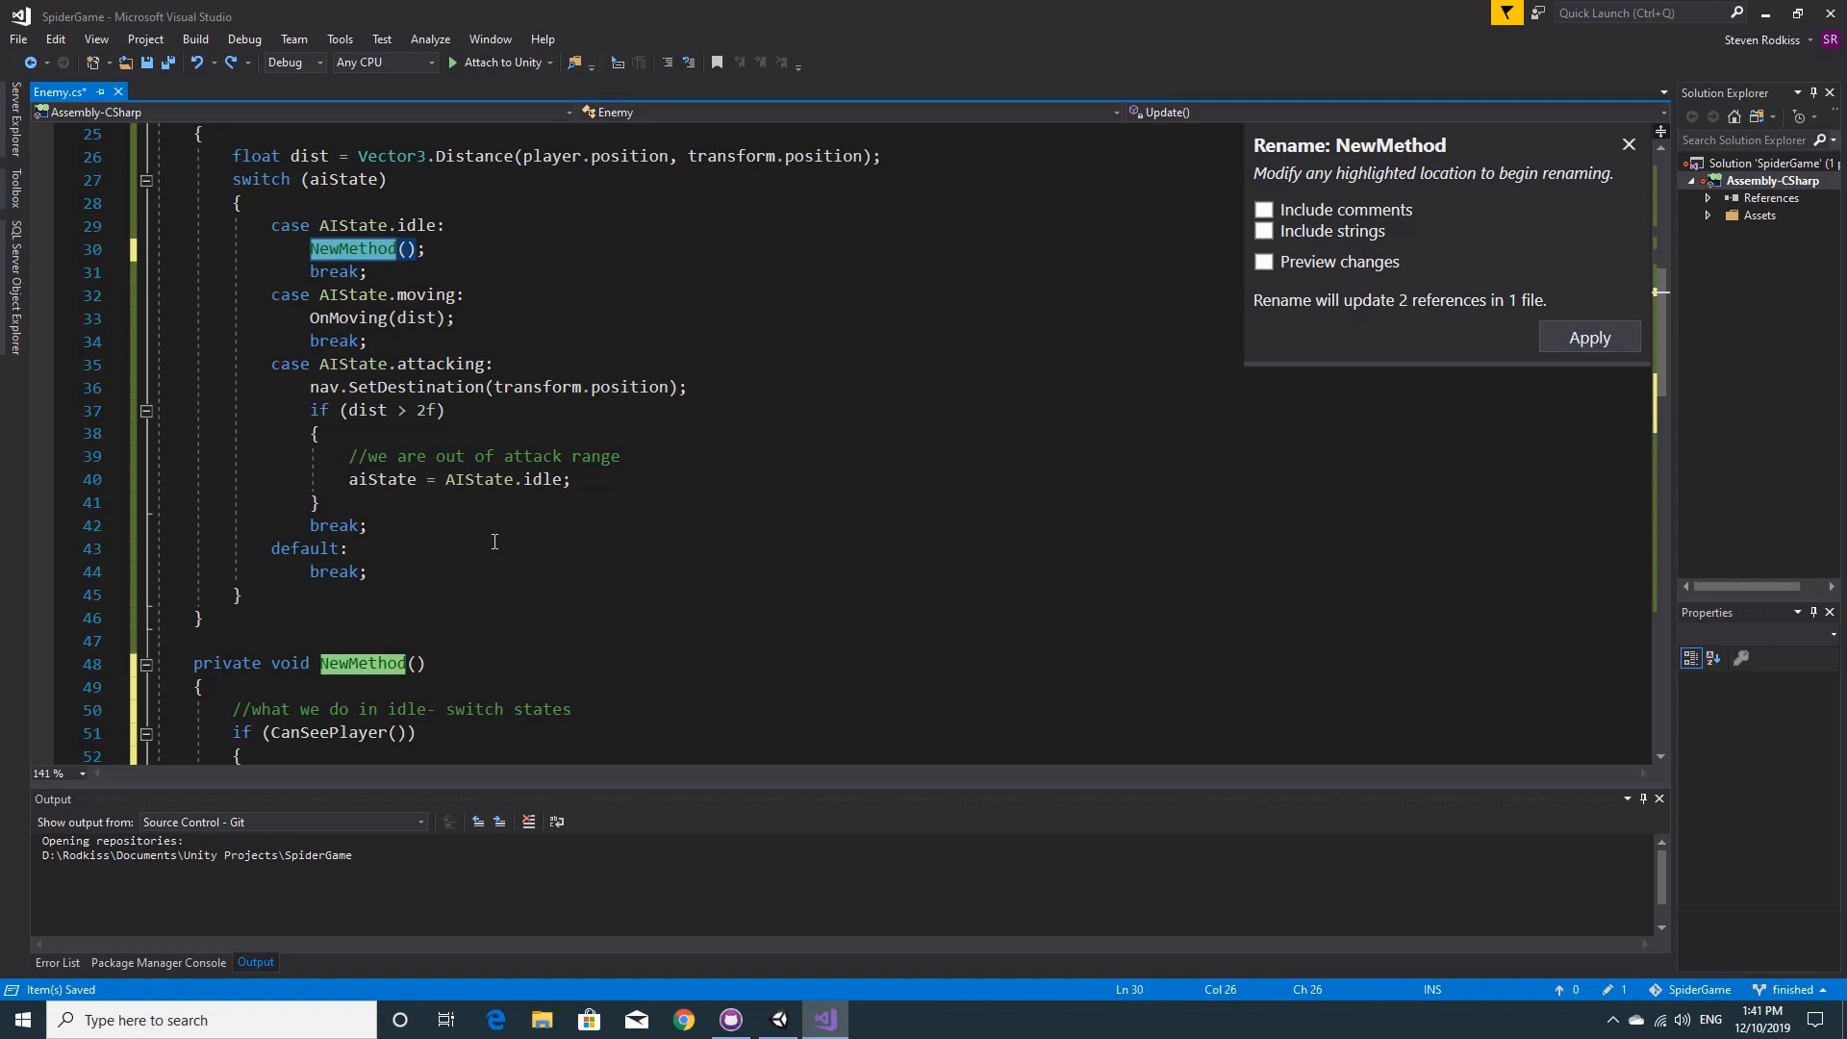
- Name the method extracted from the idle case OnIdle, apply the rename and save Enemy.cs
type("On")
type("Idle")
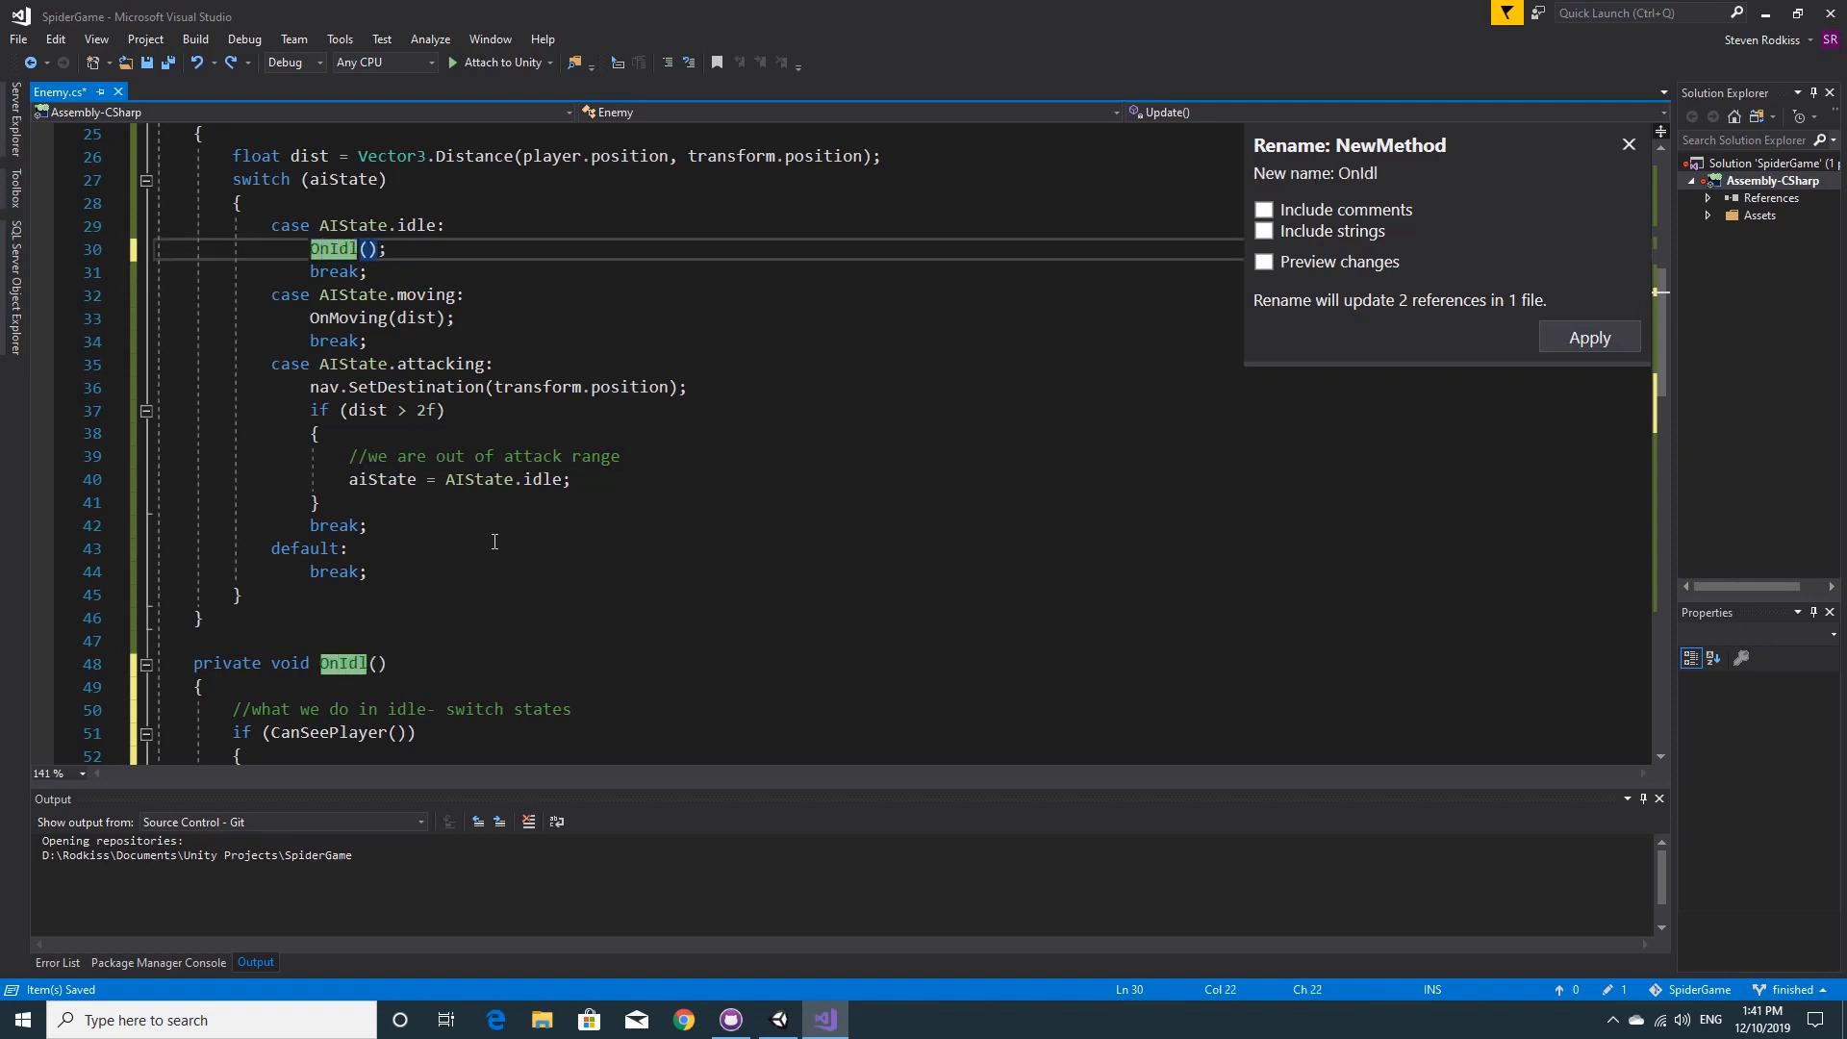
key("Return")
key("ctrl+s")
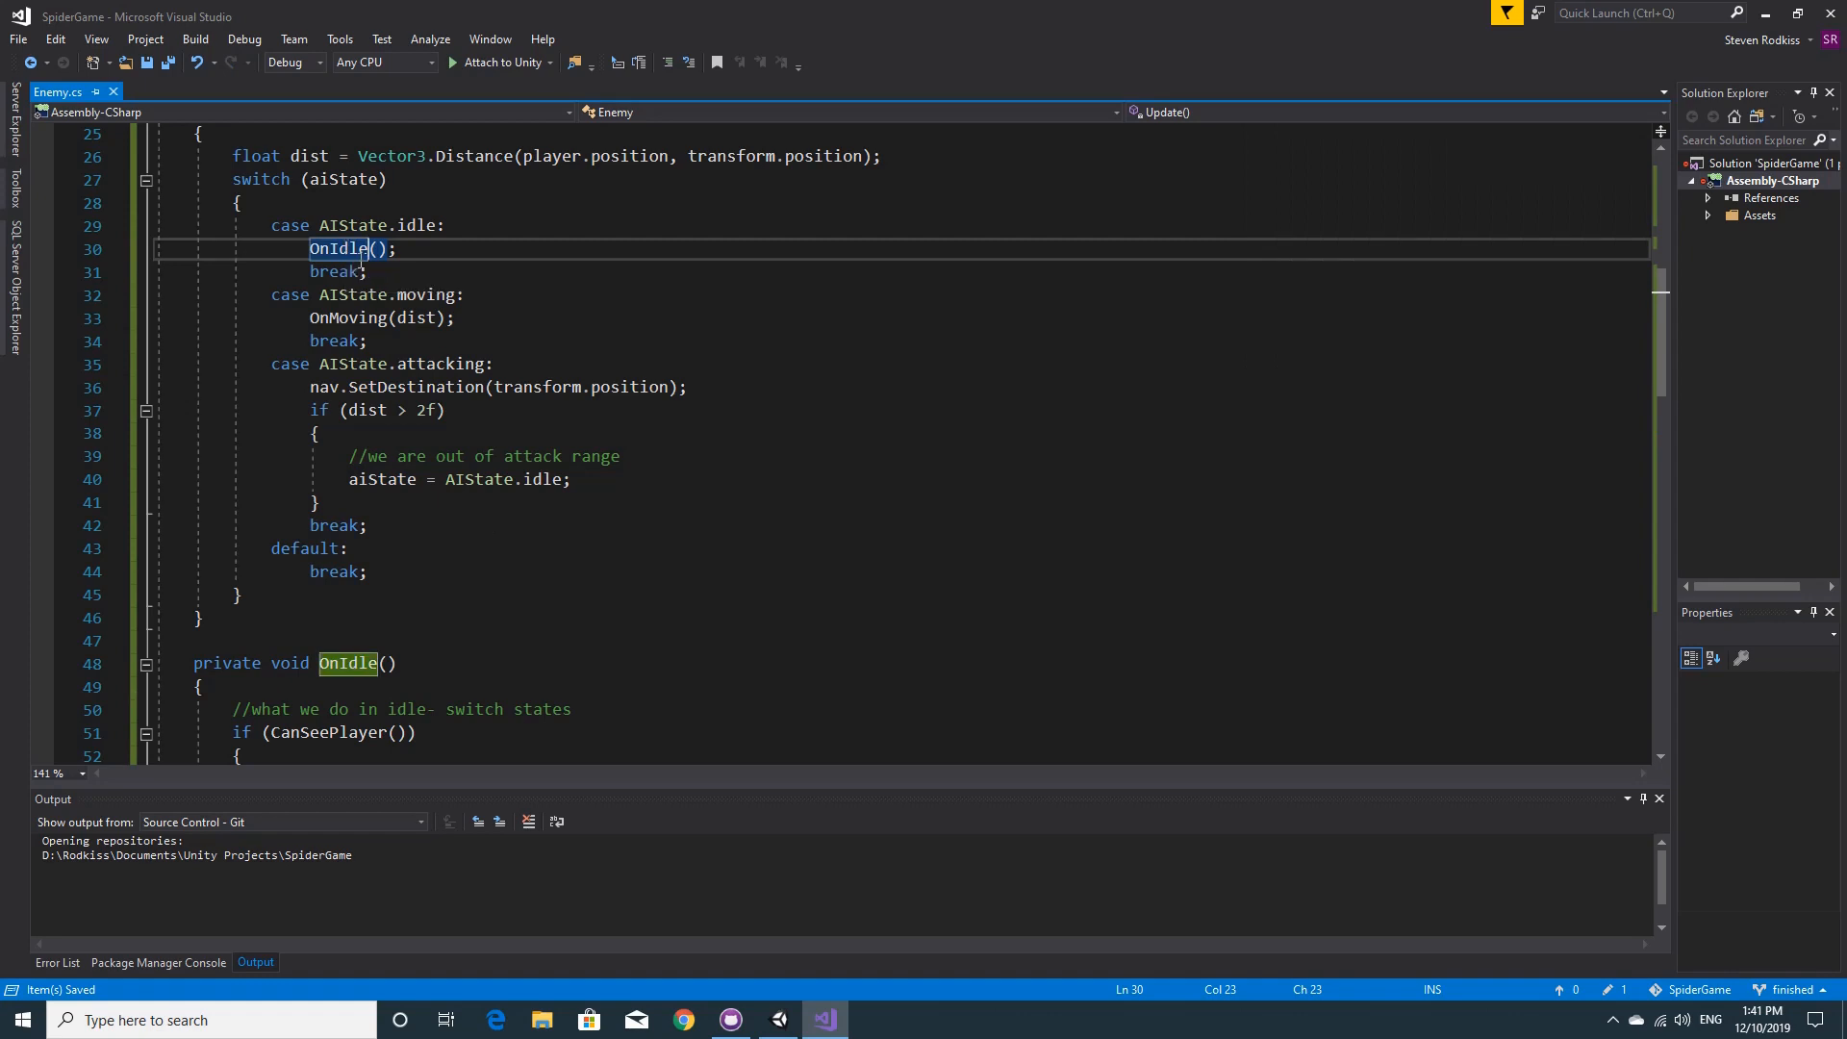
- Extract the AIState.attacking case's SetDestination call and distance check, excluding the break, into a new method
scroll(208, 466, "down", 3)
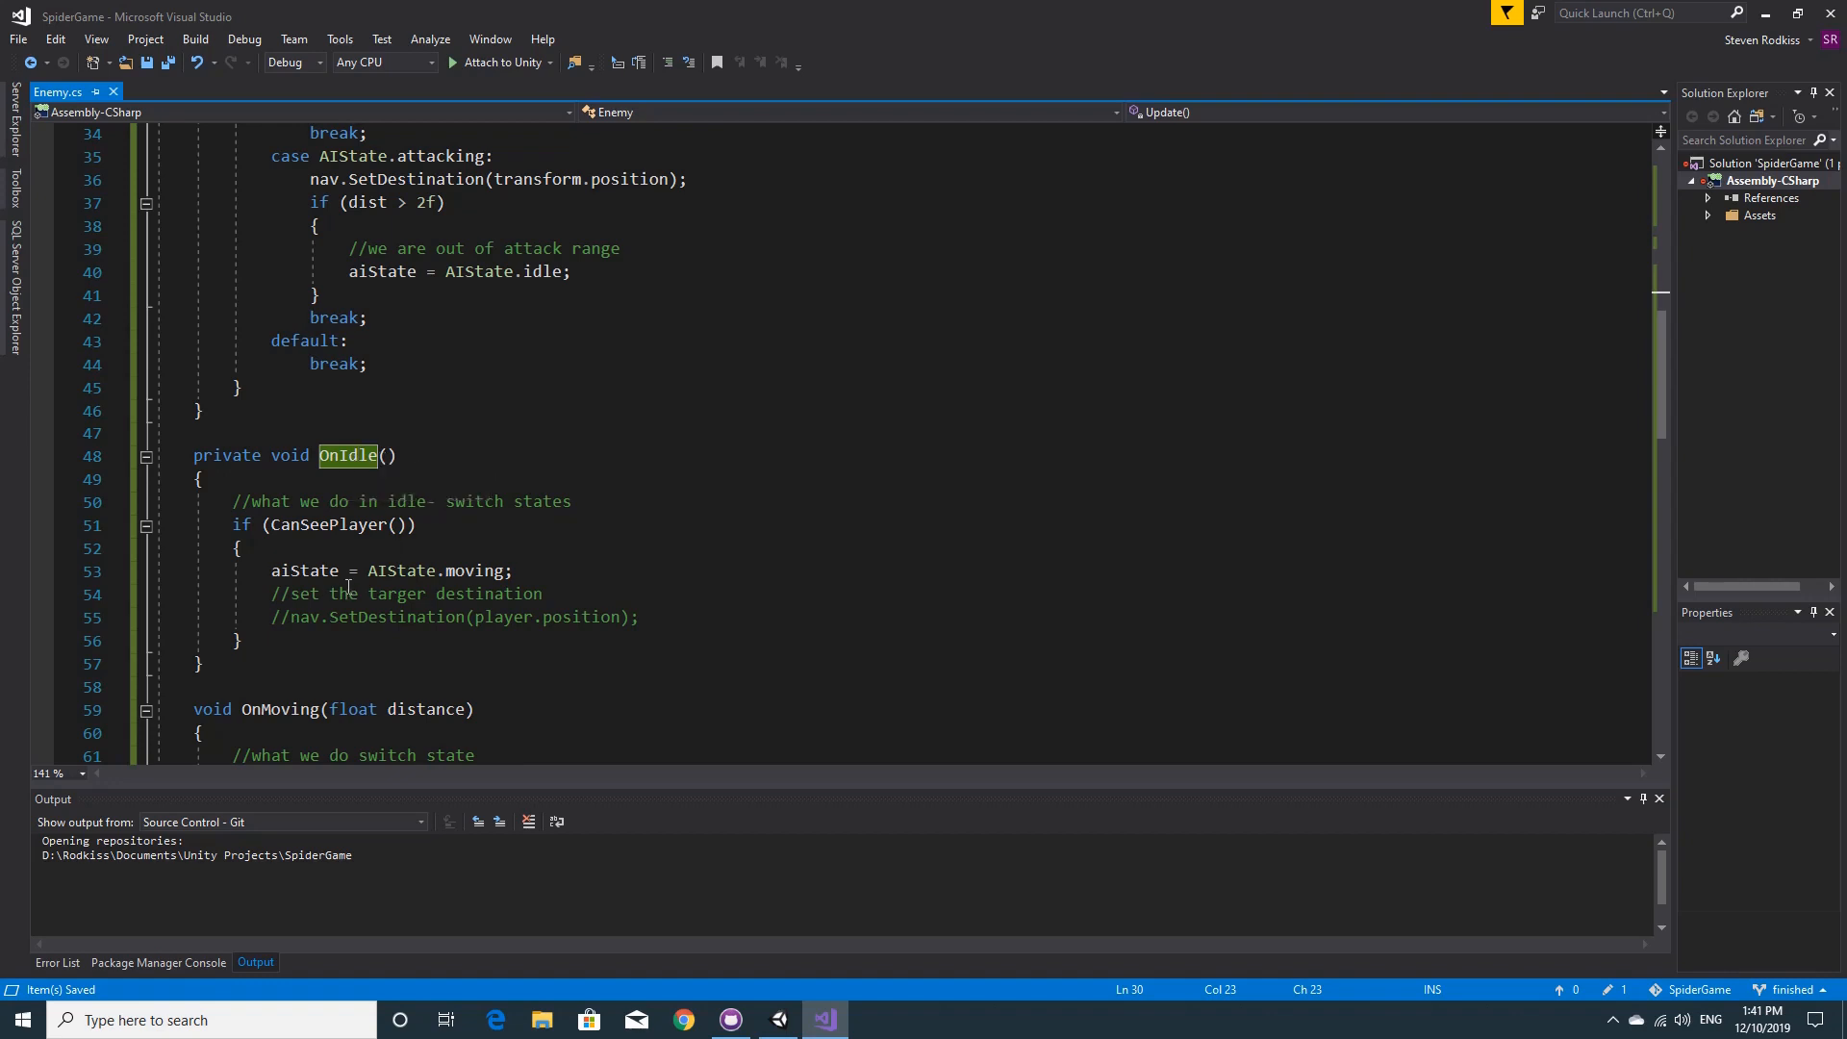
scroll(361, 577, "up", 3)
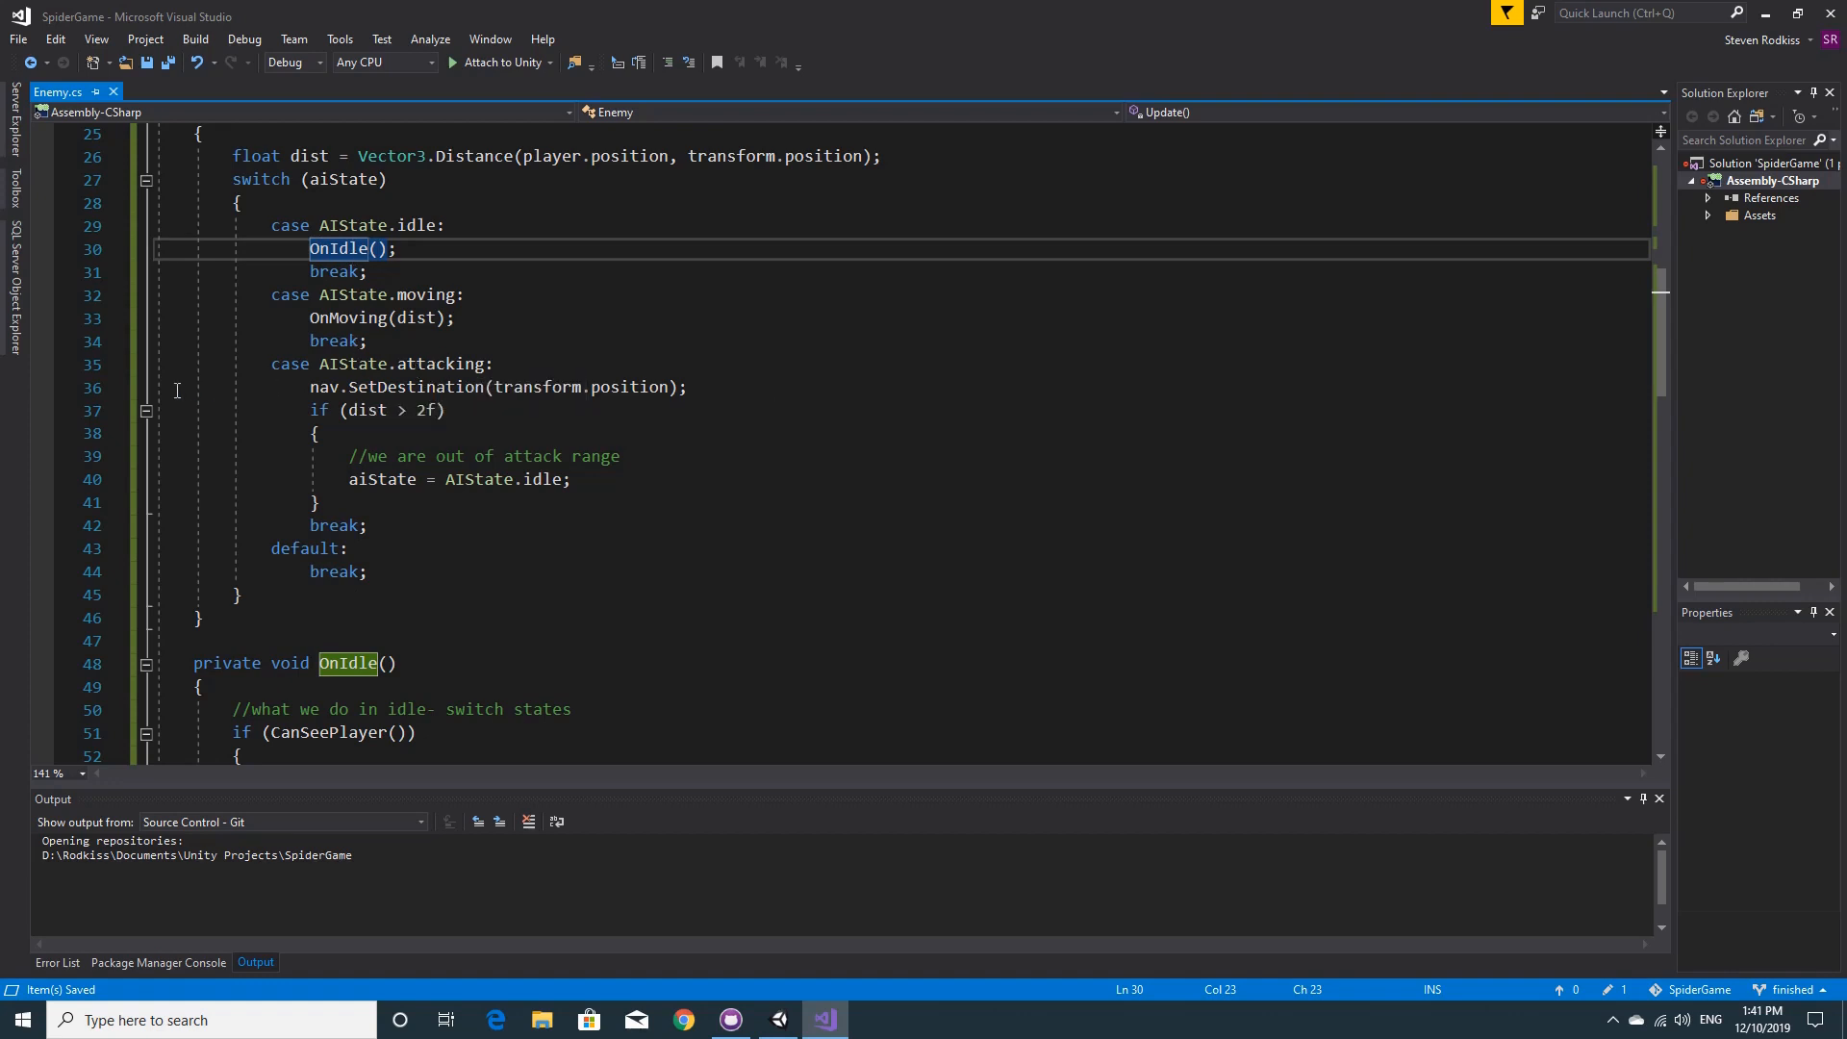
left_click_drag(160, 387, 514, 507)
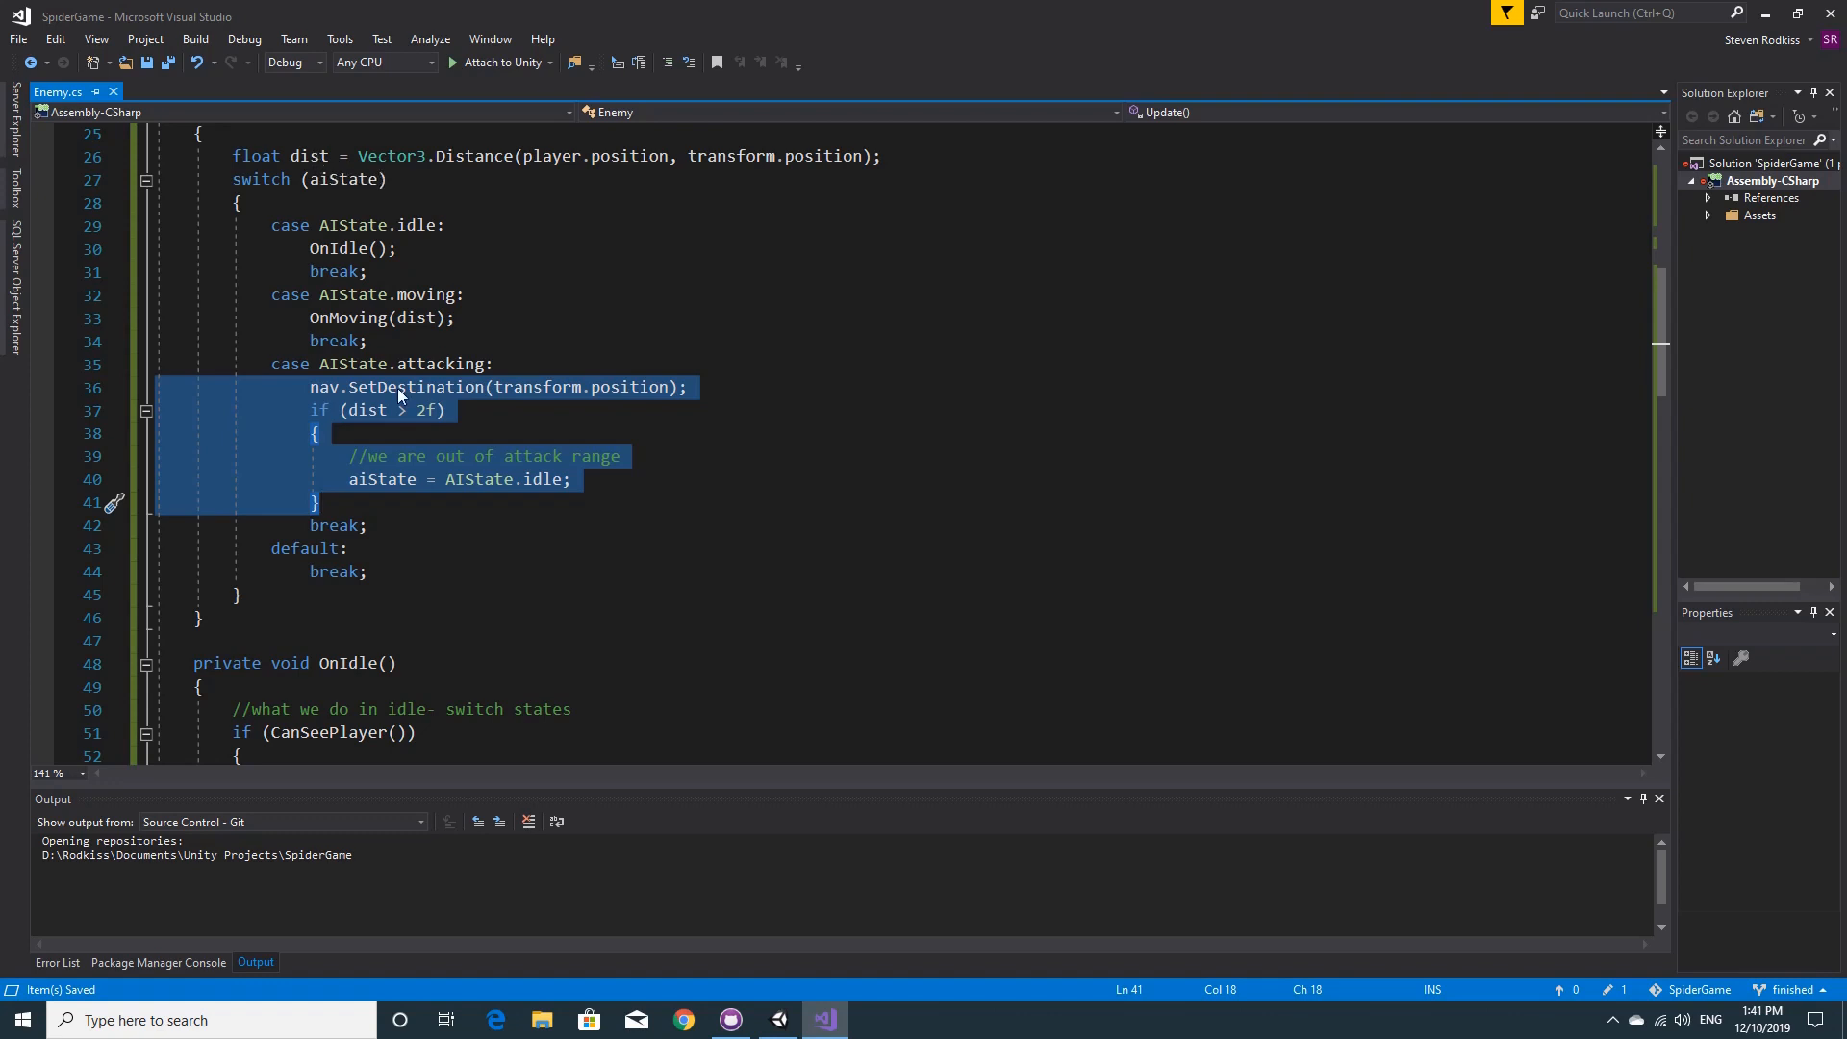
left_click(55, 39)
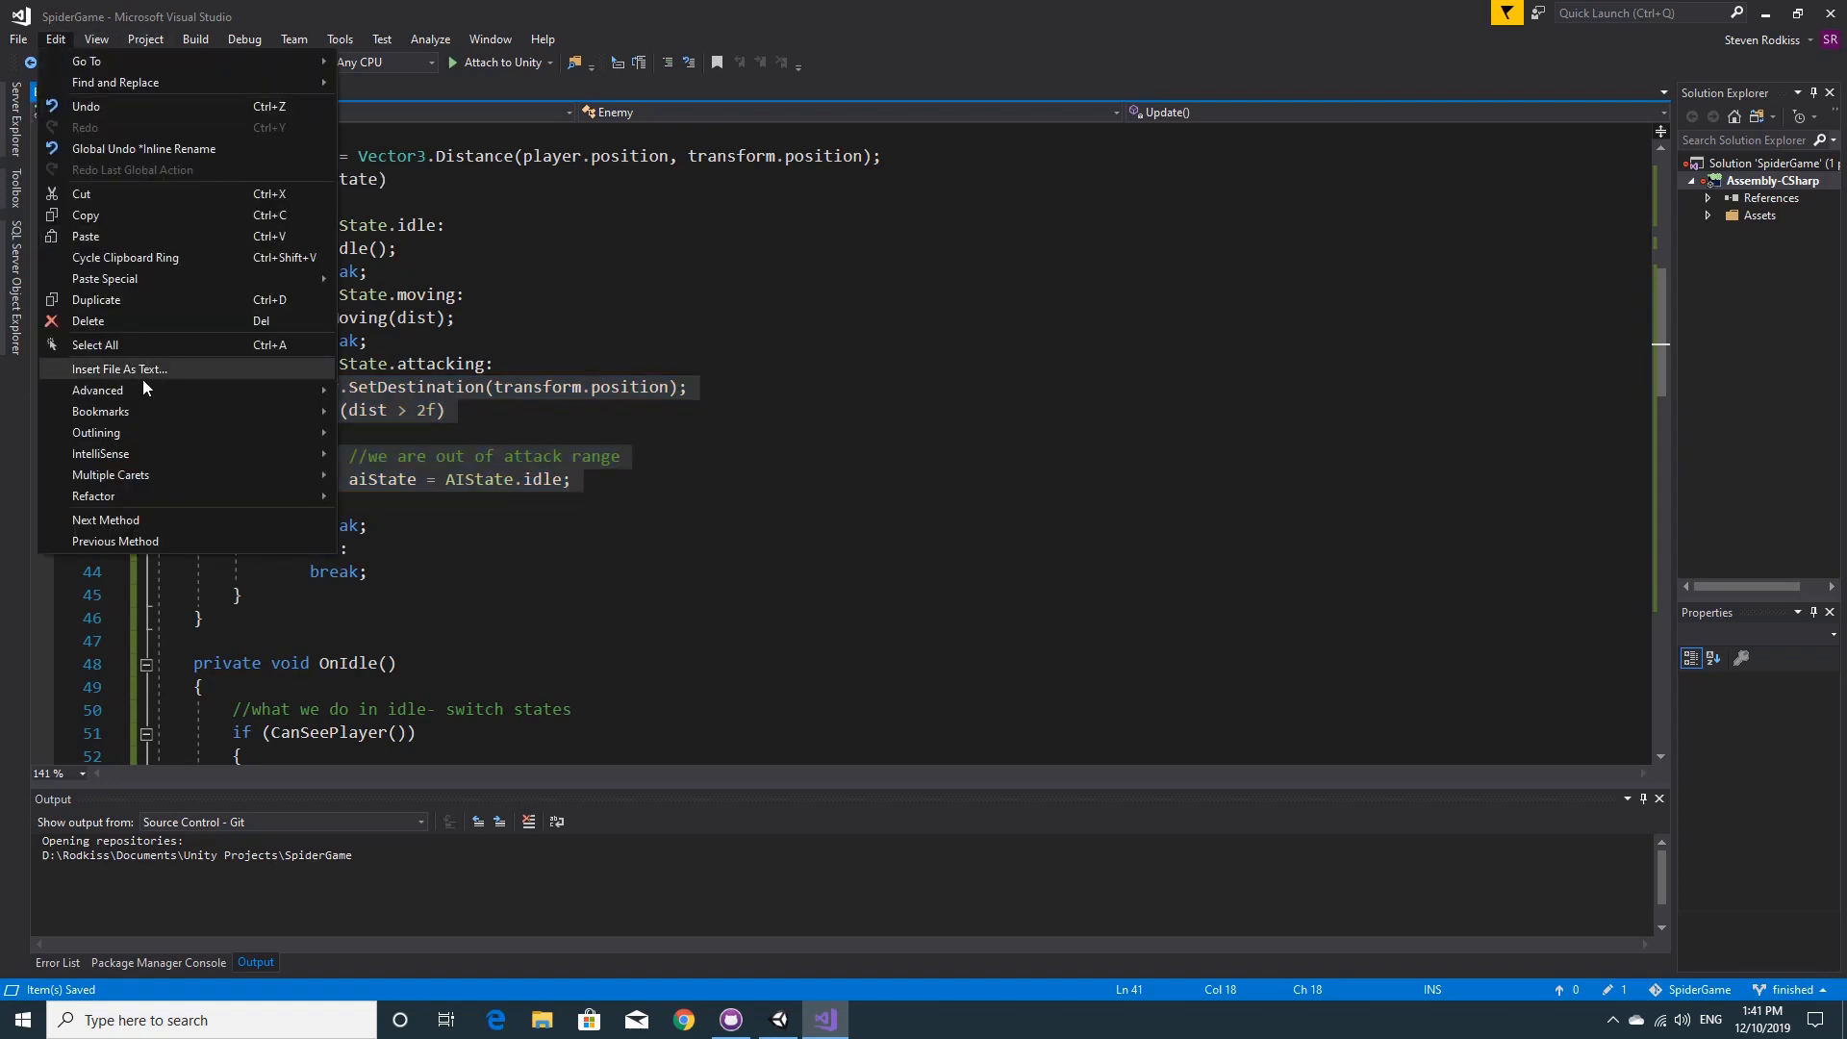
mouse_move(140, 493)
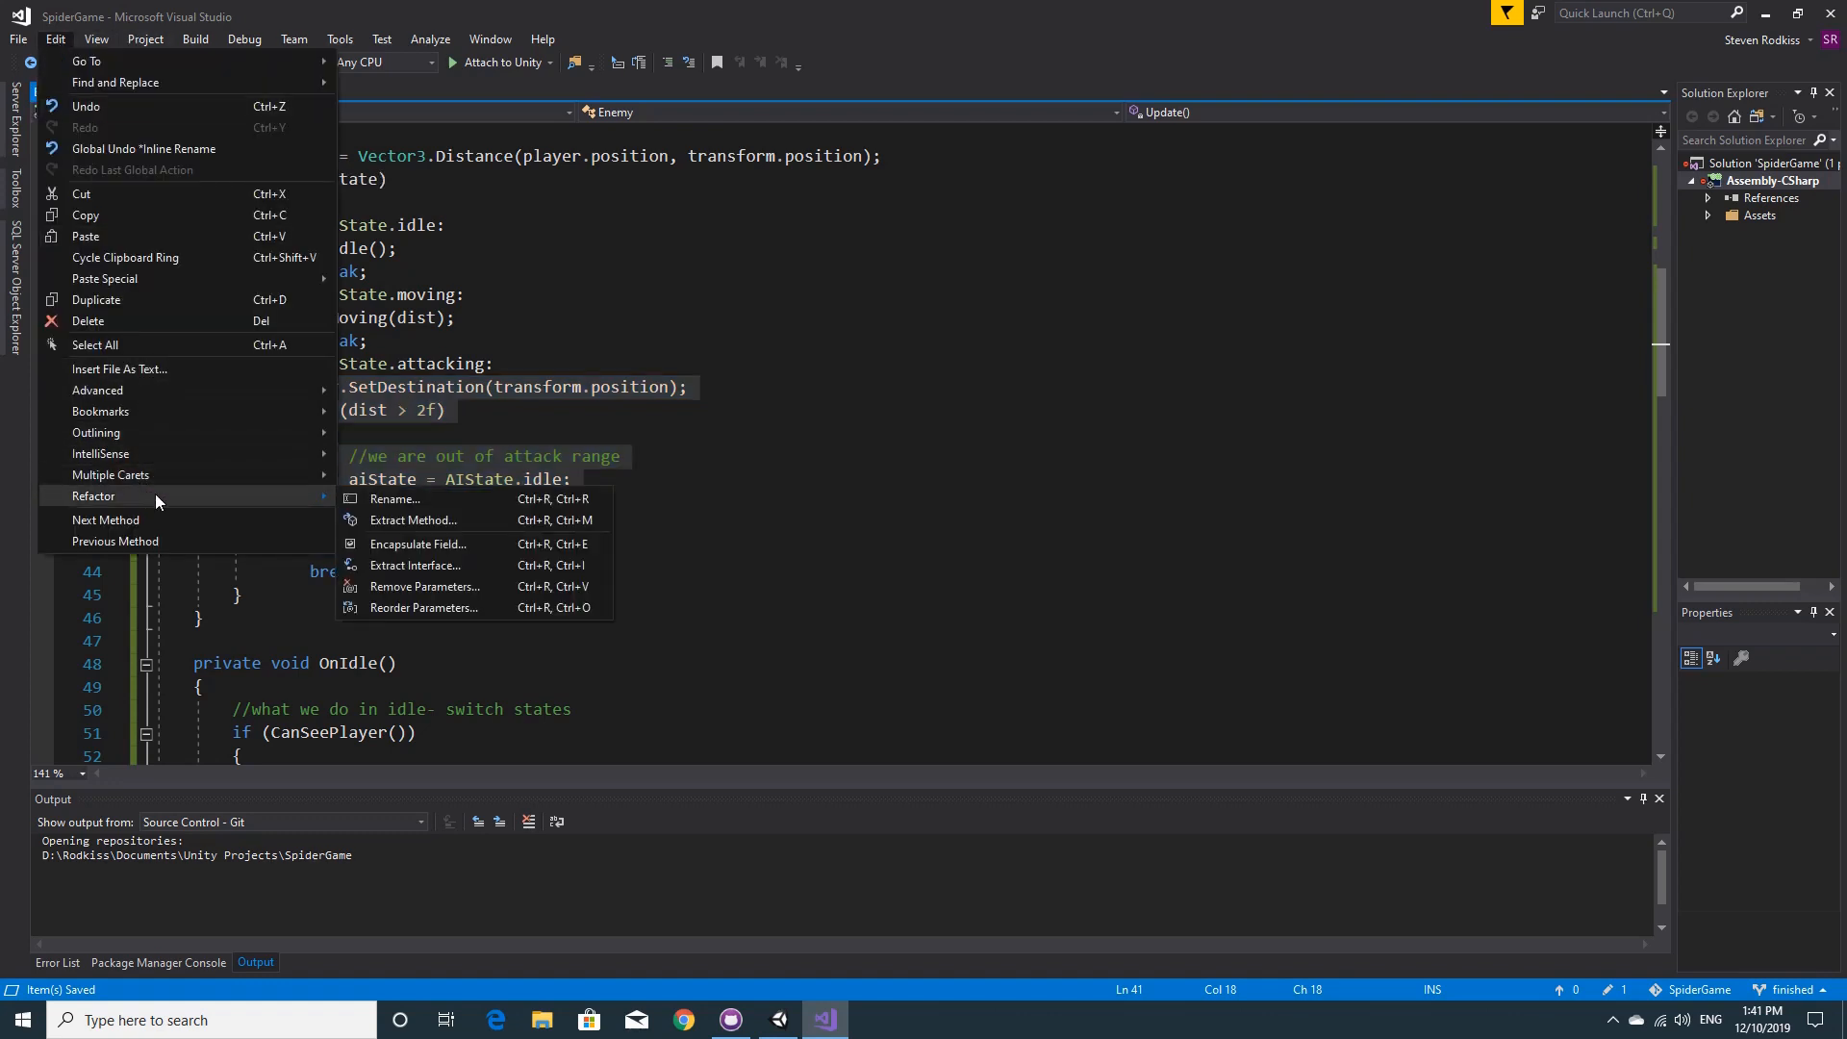
left_click(436, 520)
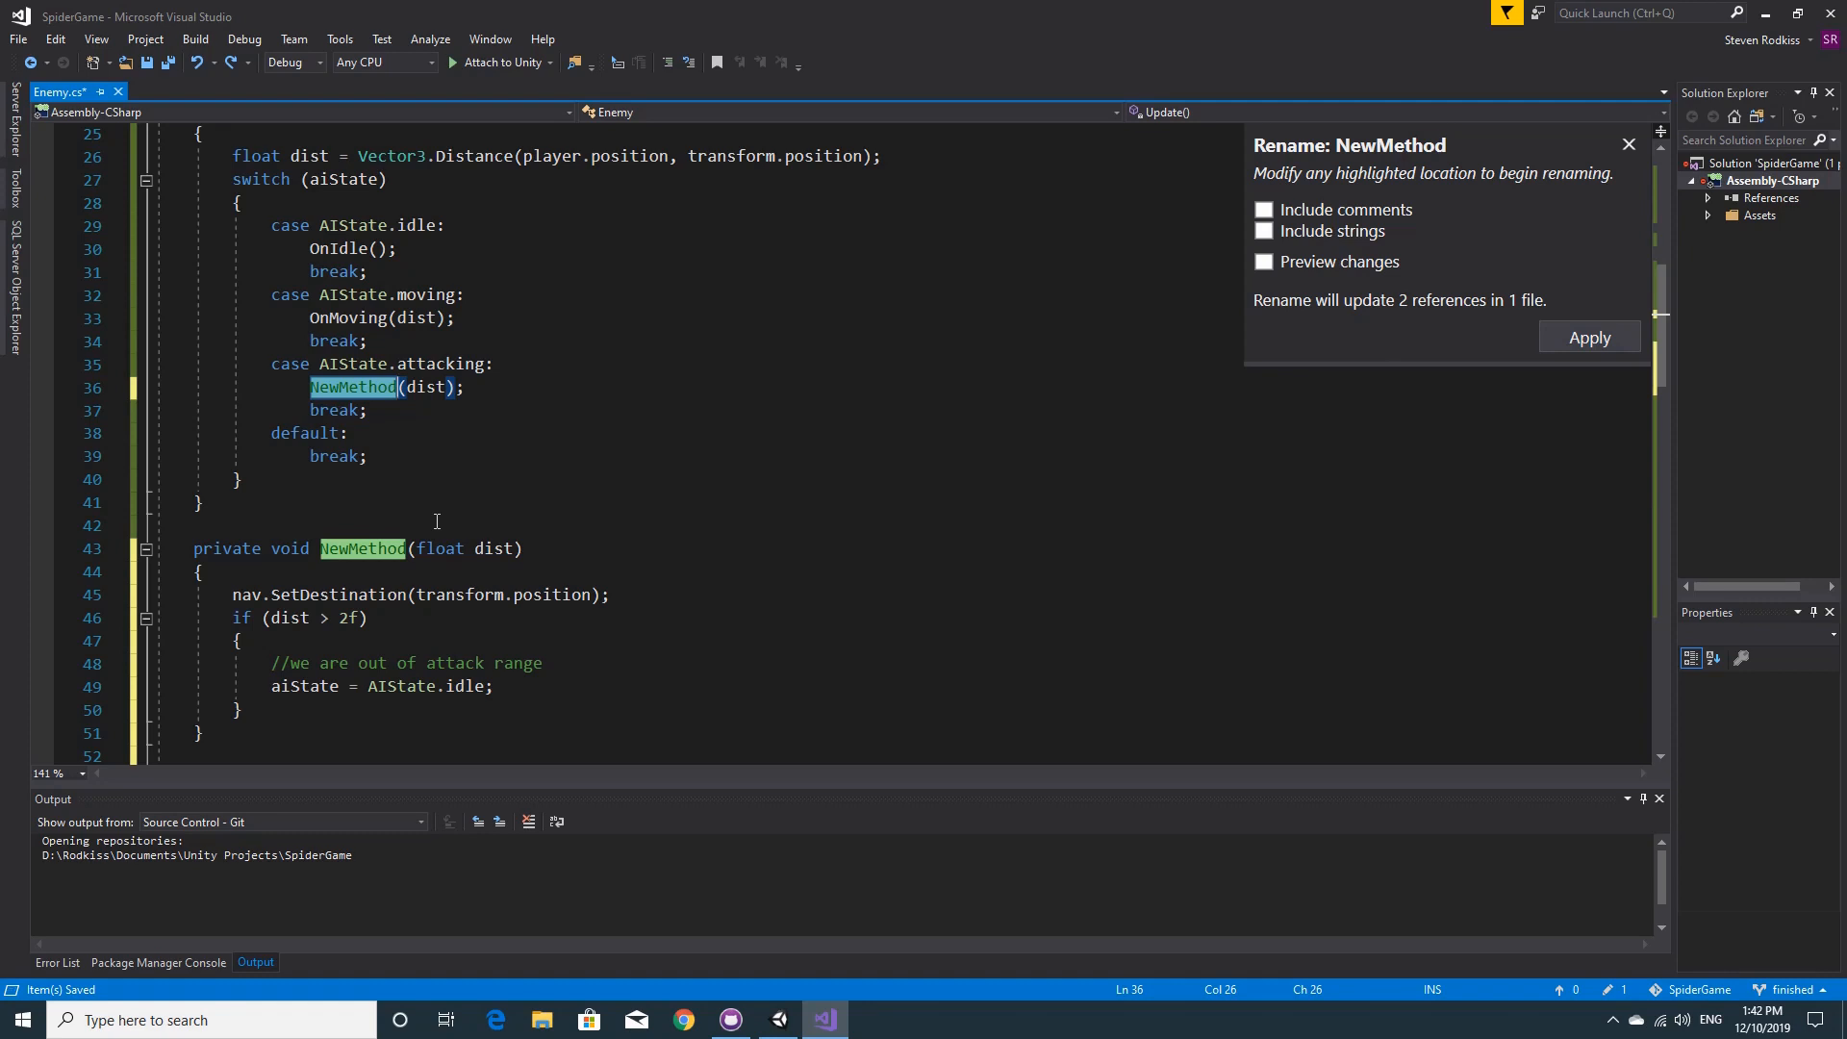
- Name the method extracted from the attacking case OnAttacking, apply the rename and save the script
type("OnA")
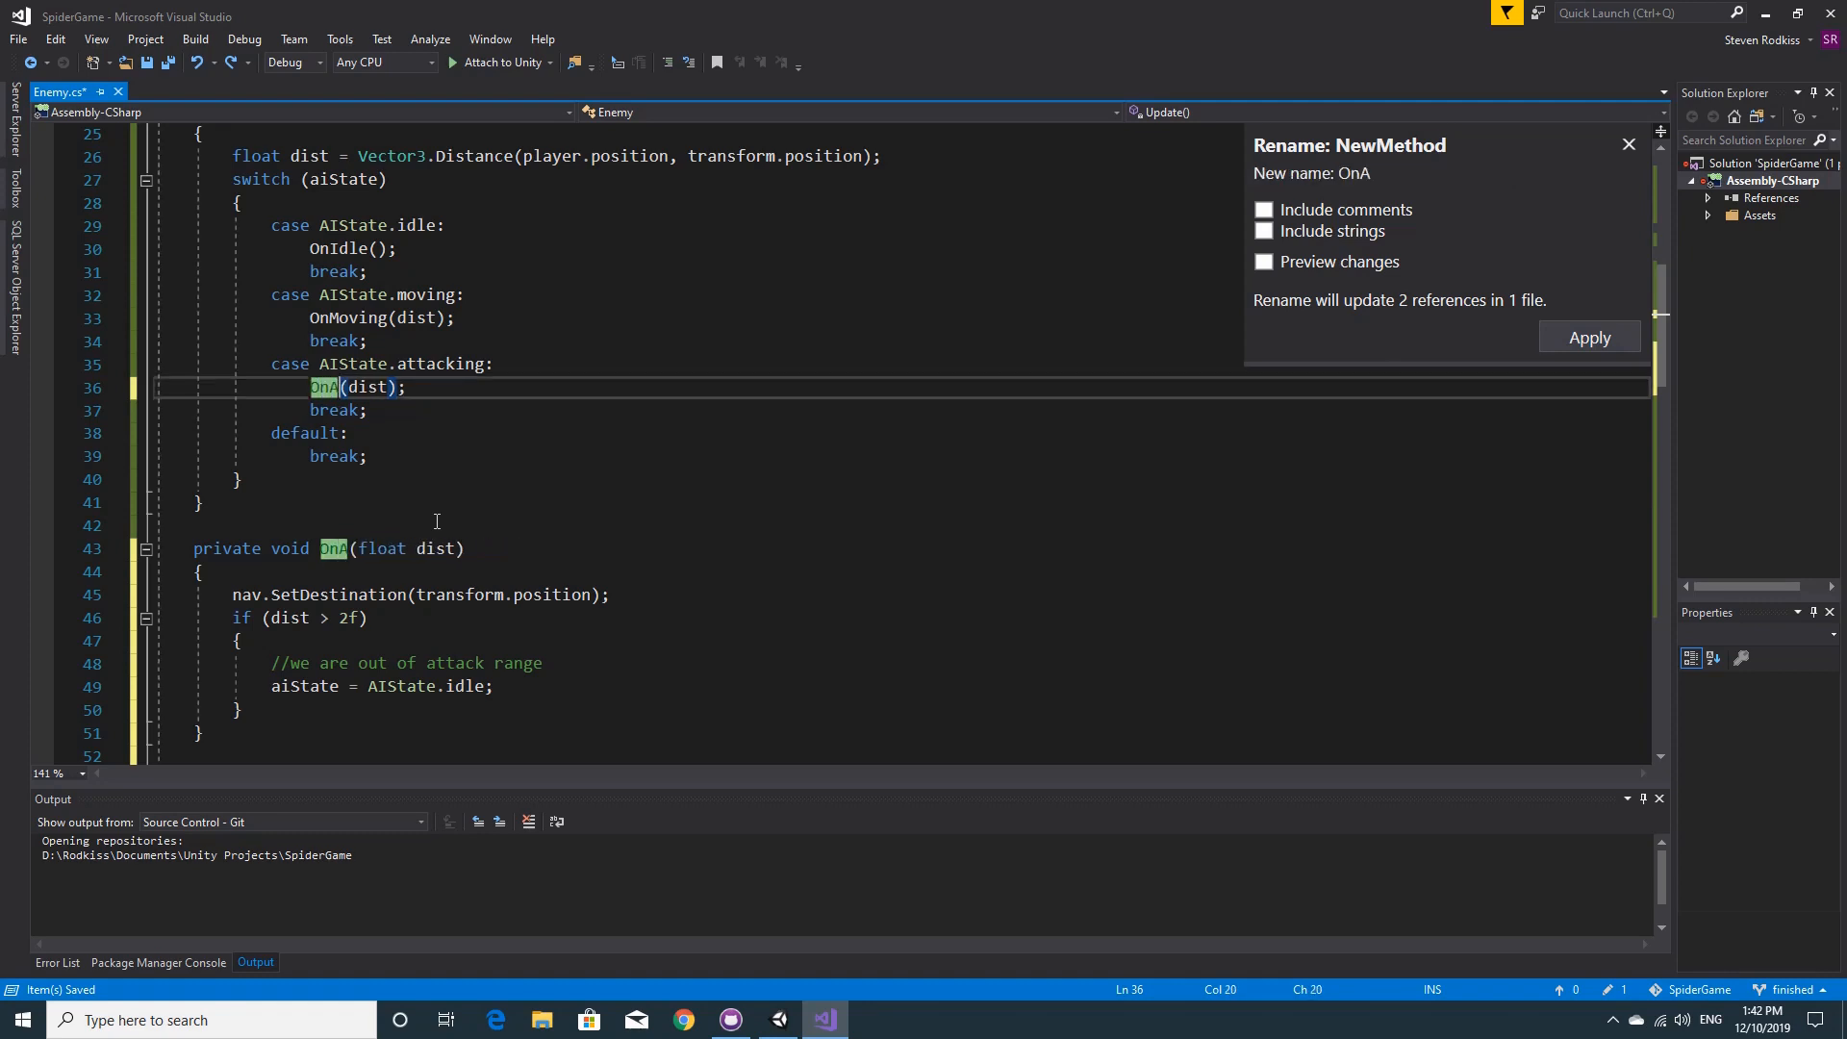
type("ttcking")
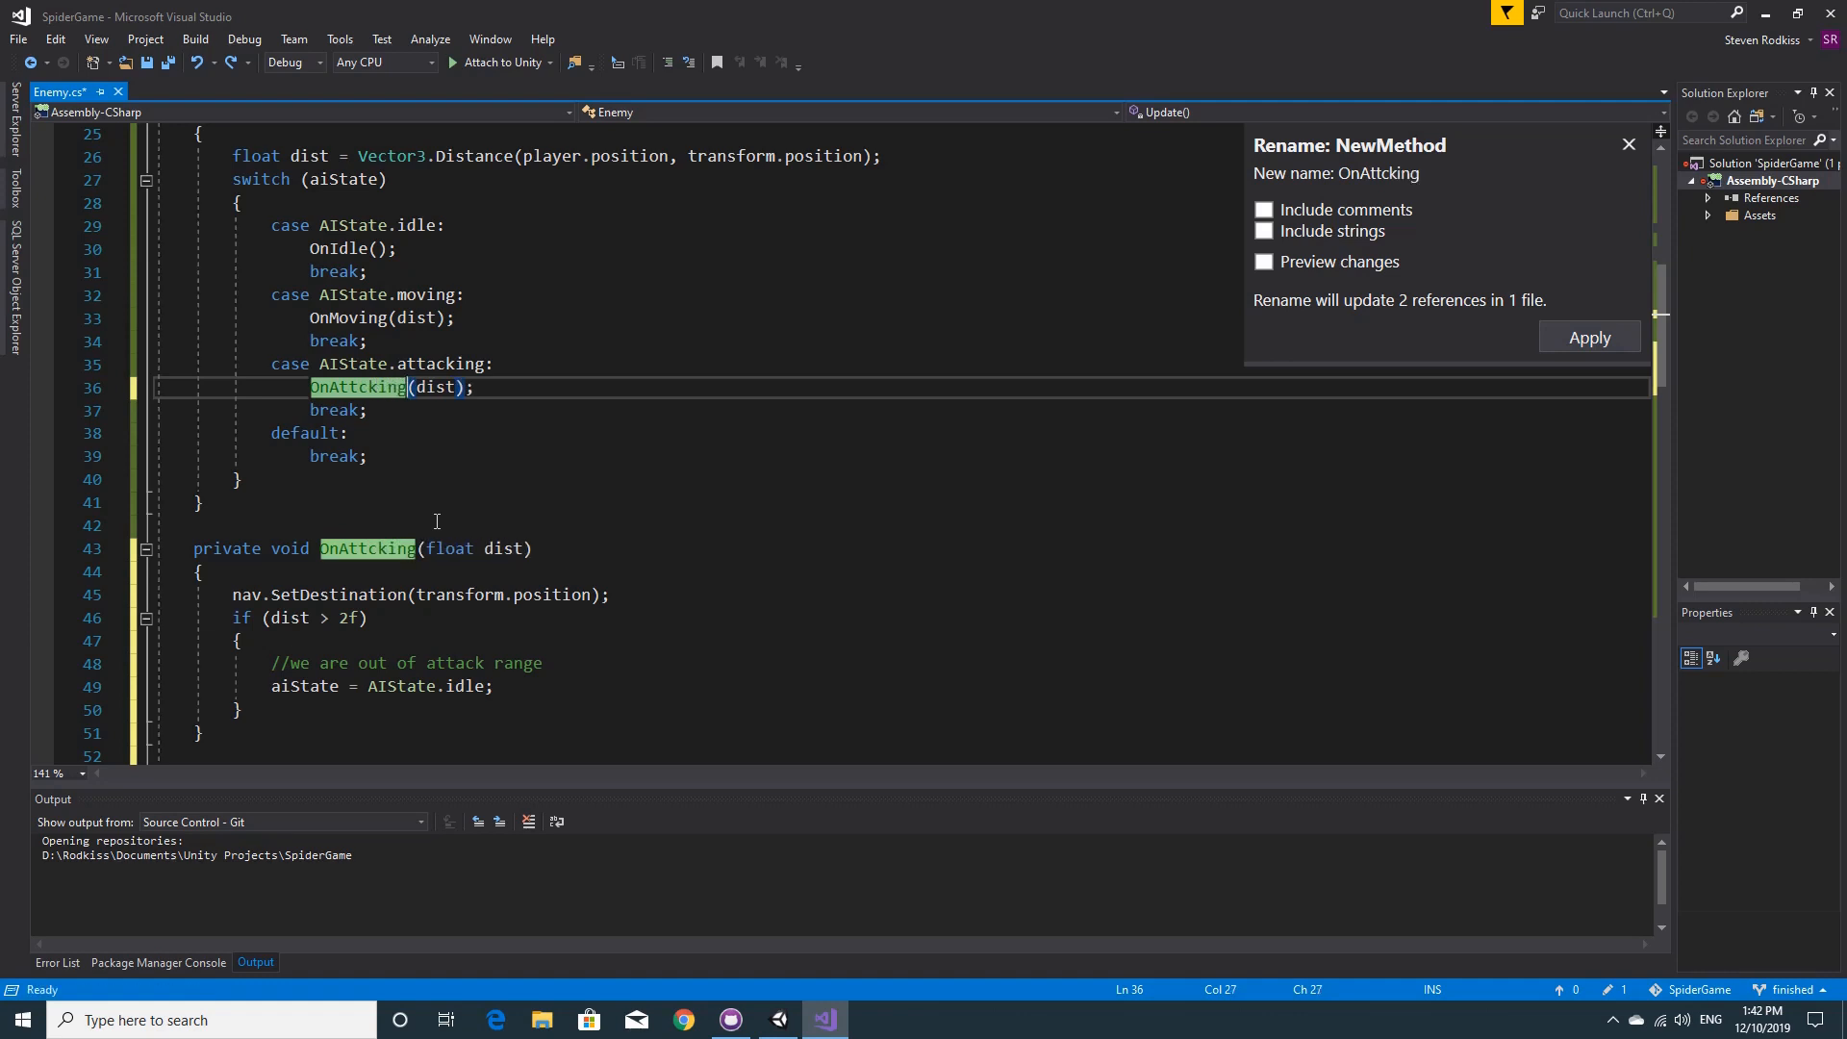
key("BackSpace")
key("BackSpace")
key("BackSpace")
key("BackSpace")
key("BackSpace")
type("ac")
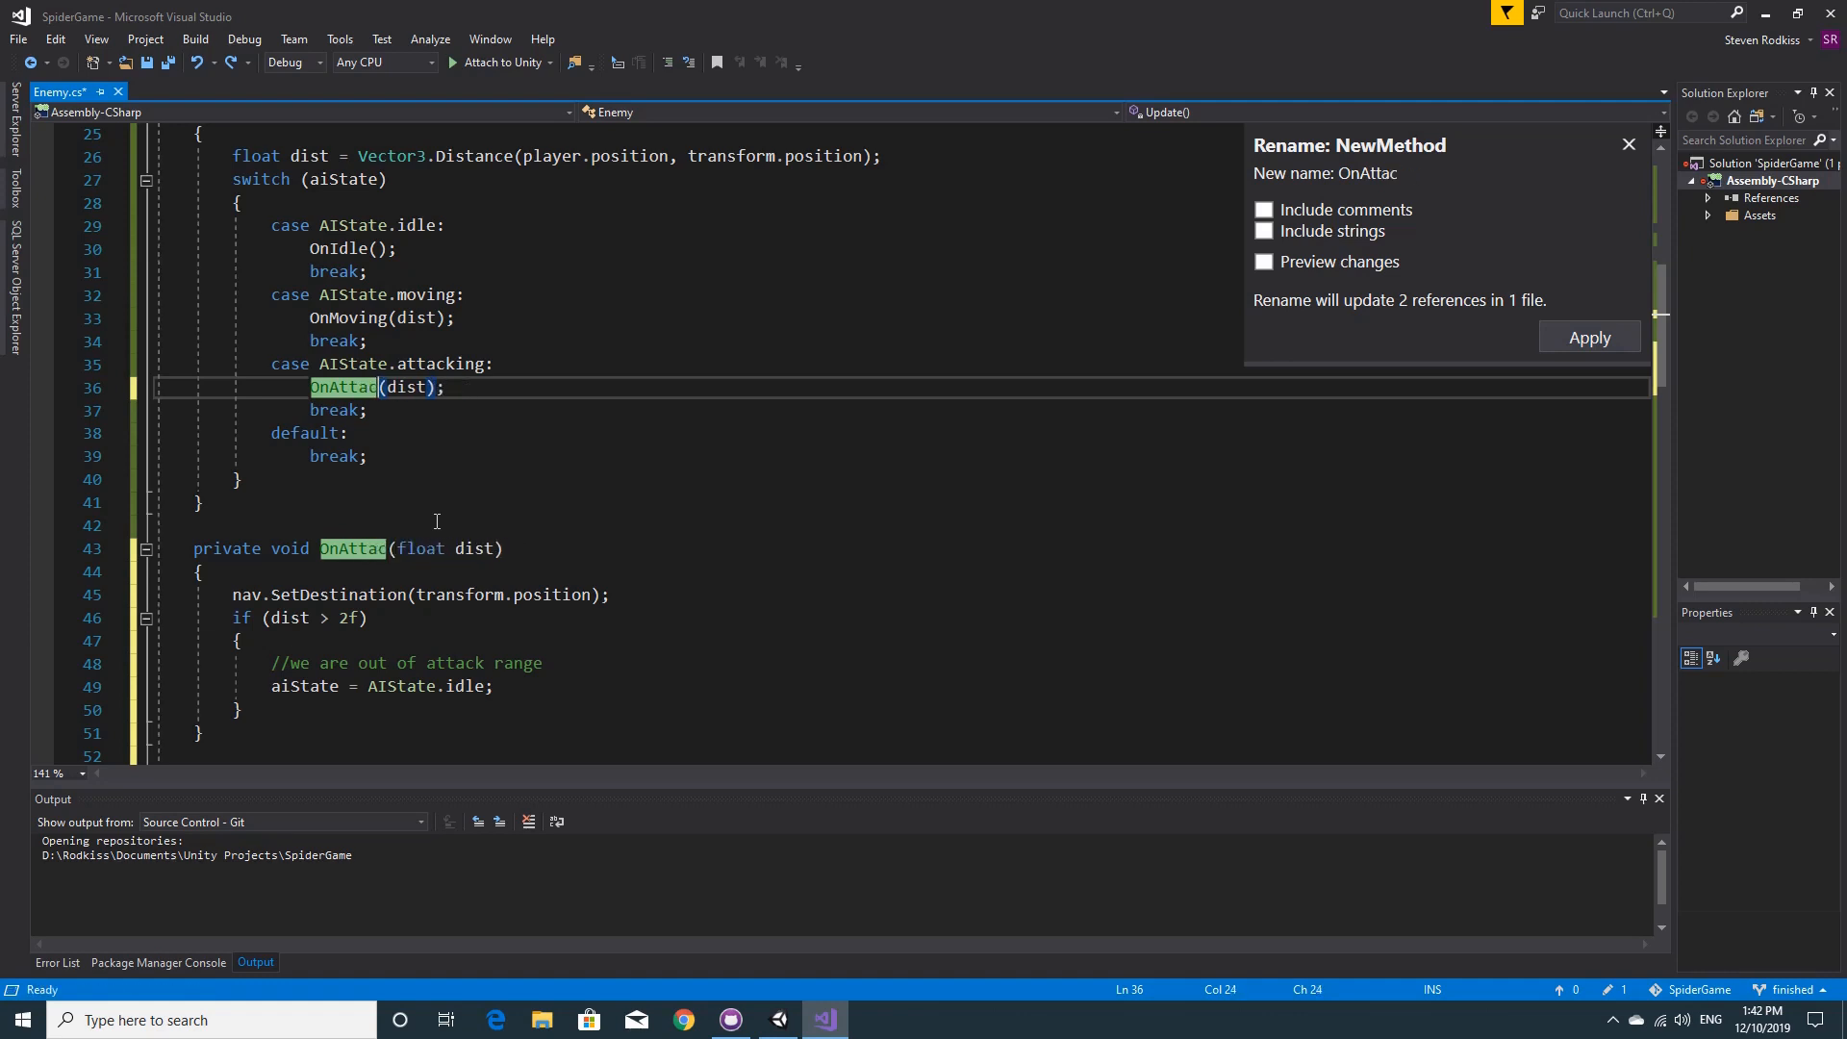
type("king")
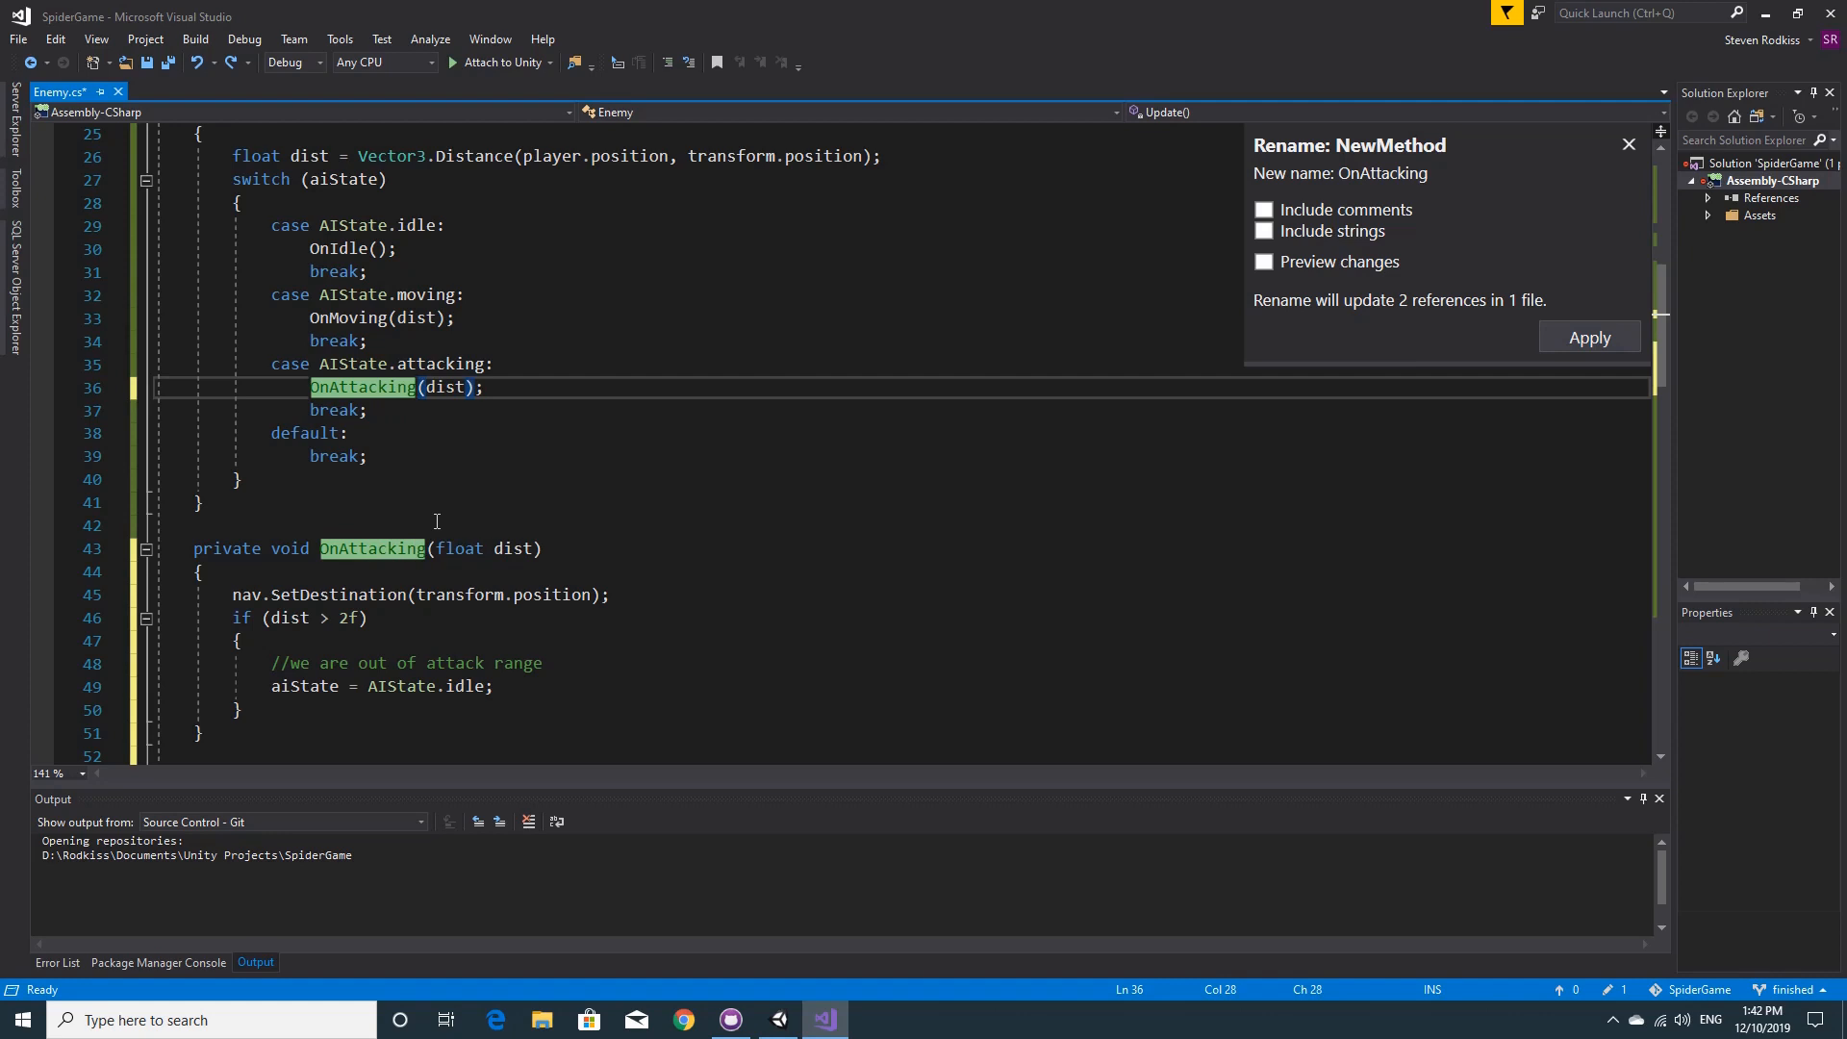
key("Return")
key("ctrl+s")
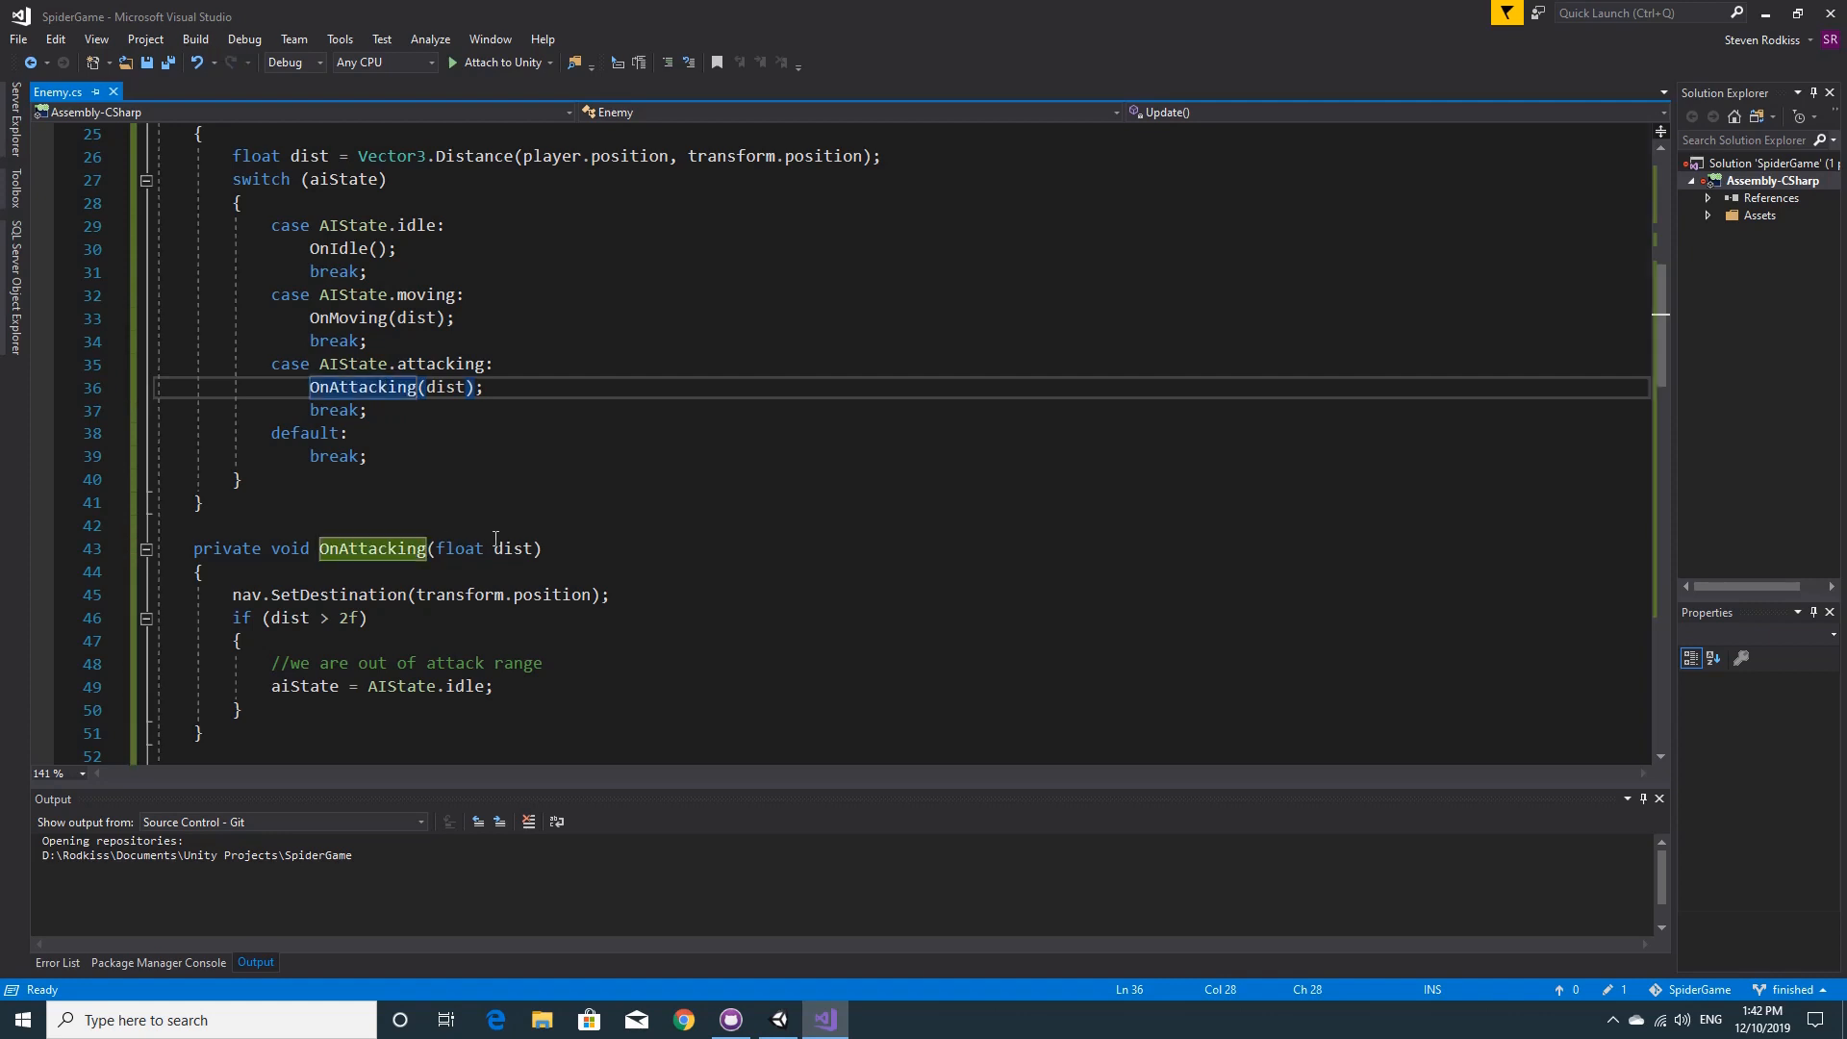
- Review the OnAttacking, OnIdle and OnMoving methods and how Update's switch statement calls them with the distance
scroll(500, 534, "down", 1)
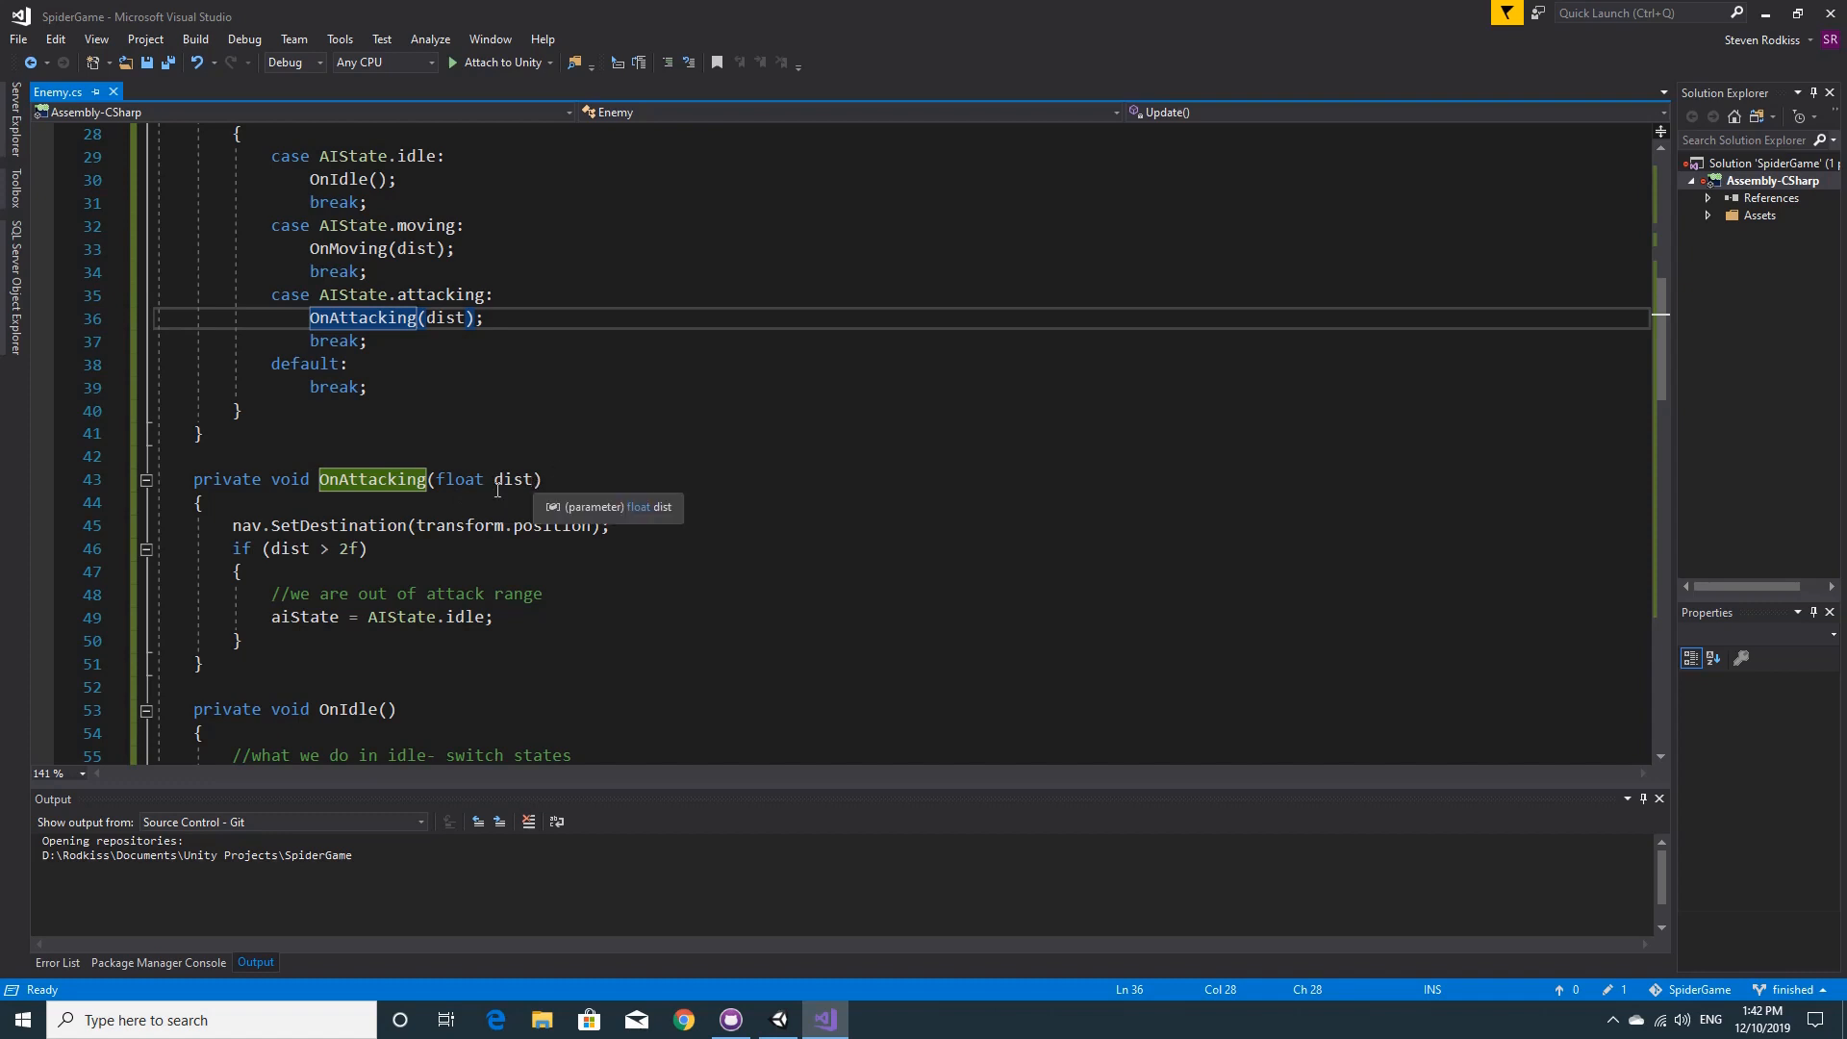
scroll(508, 463, "down", 1)
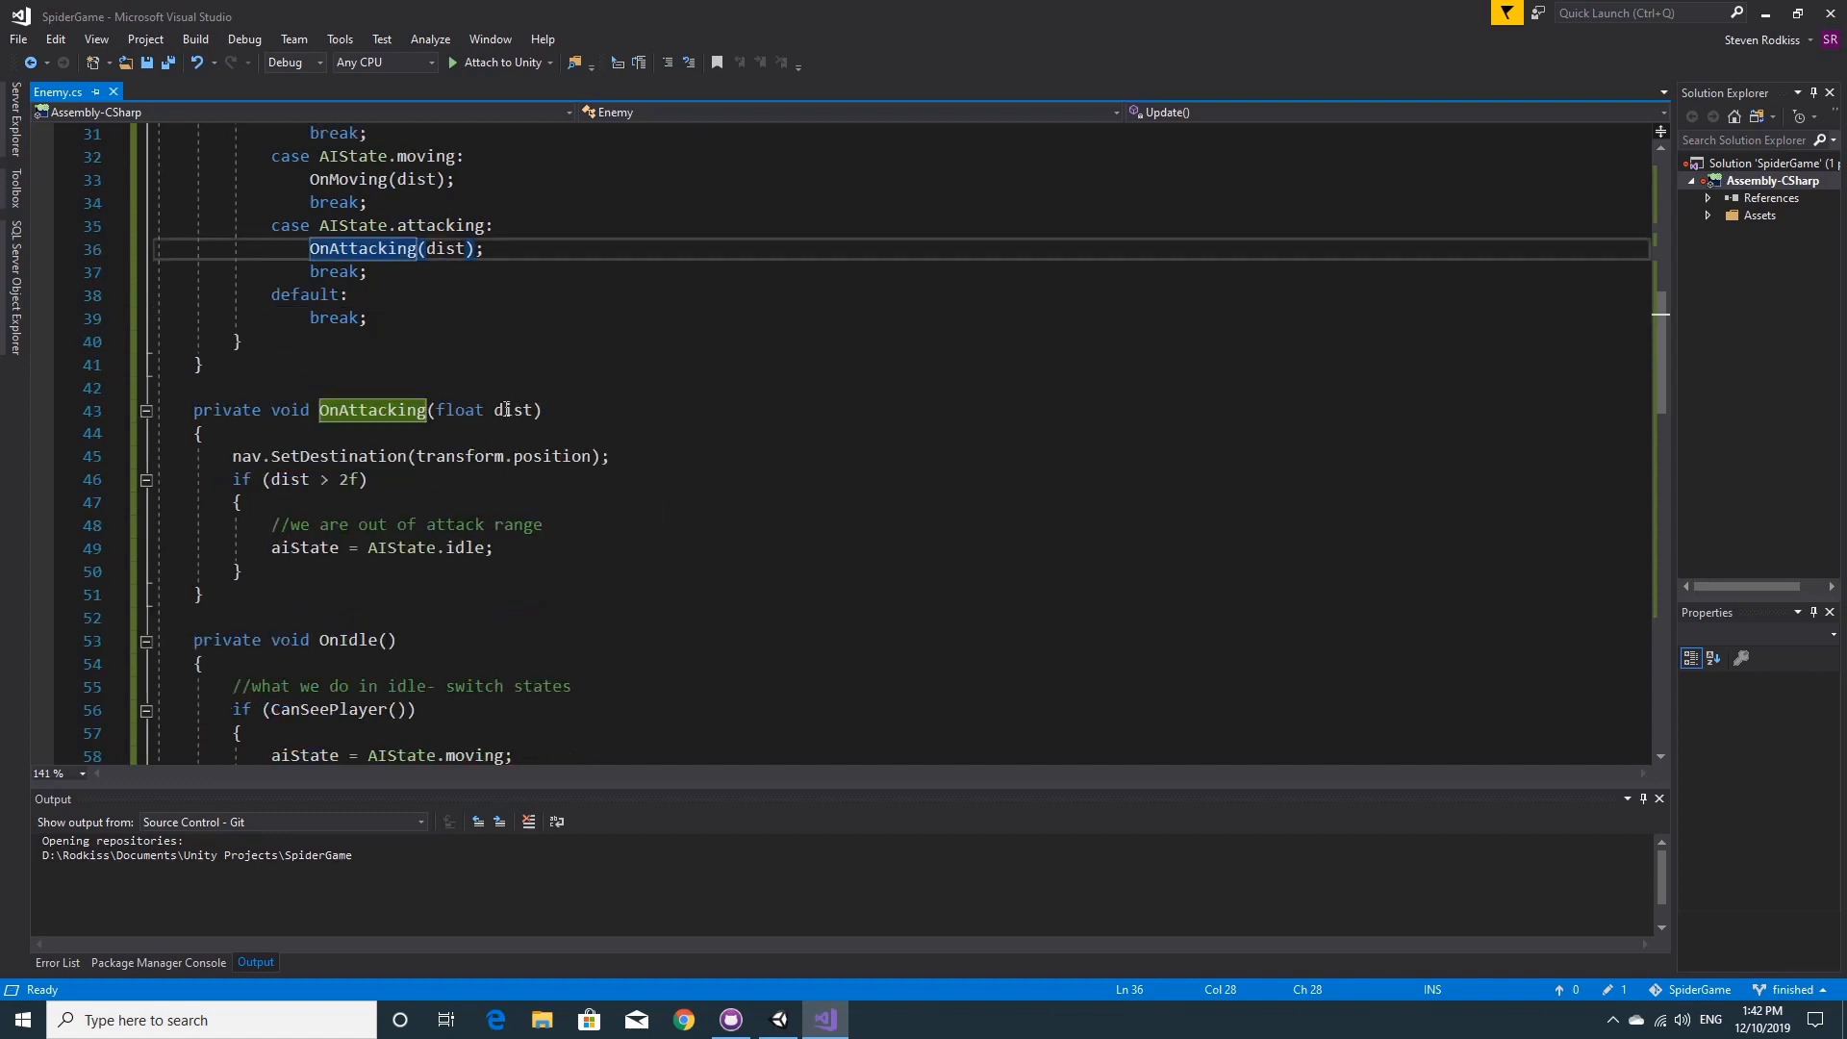
left_click(291, 479)
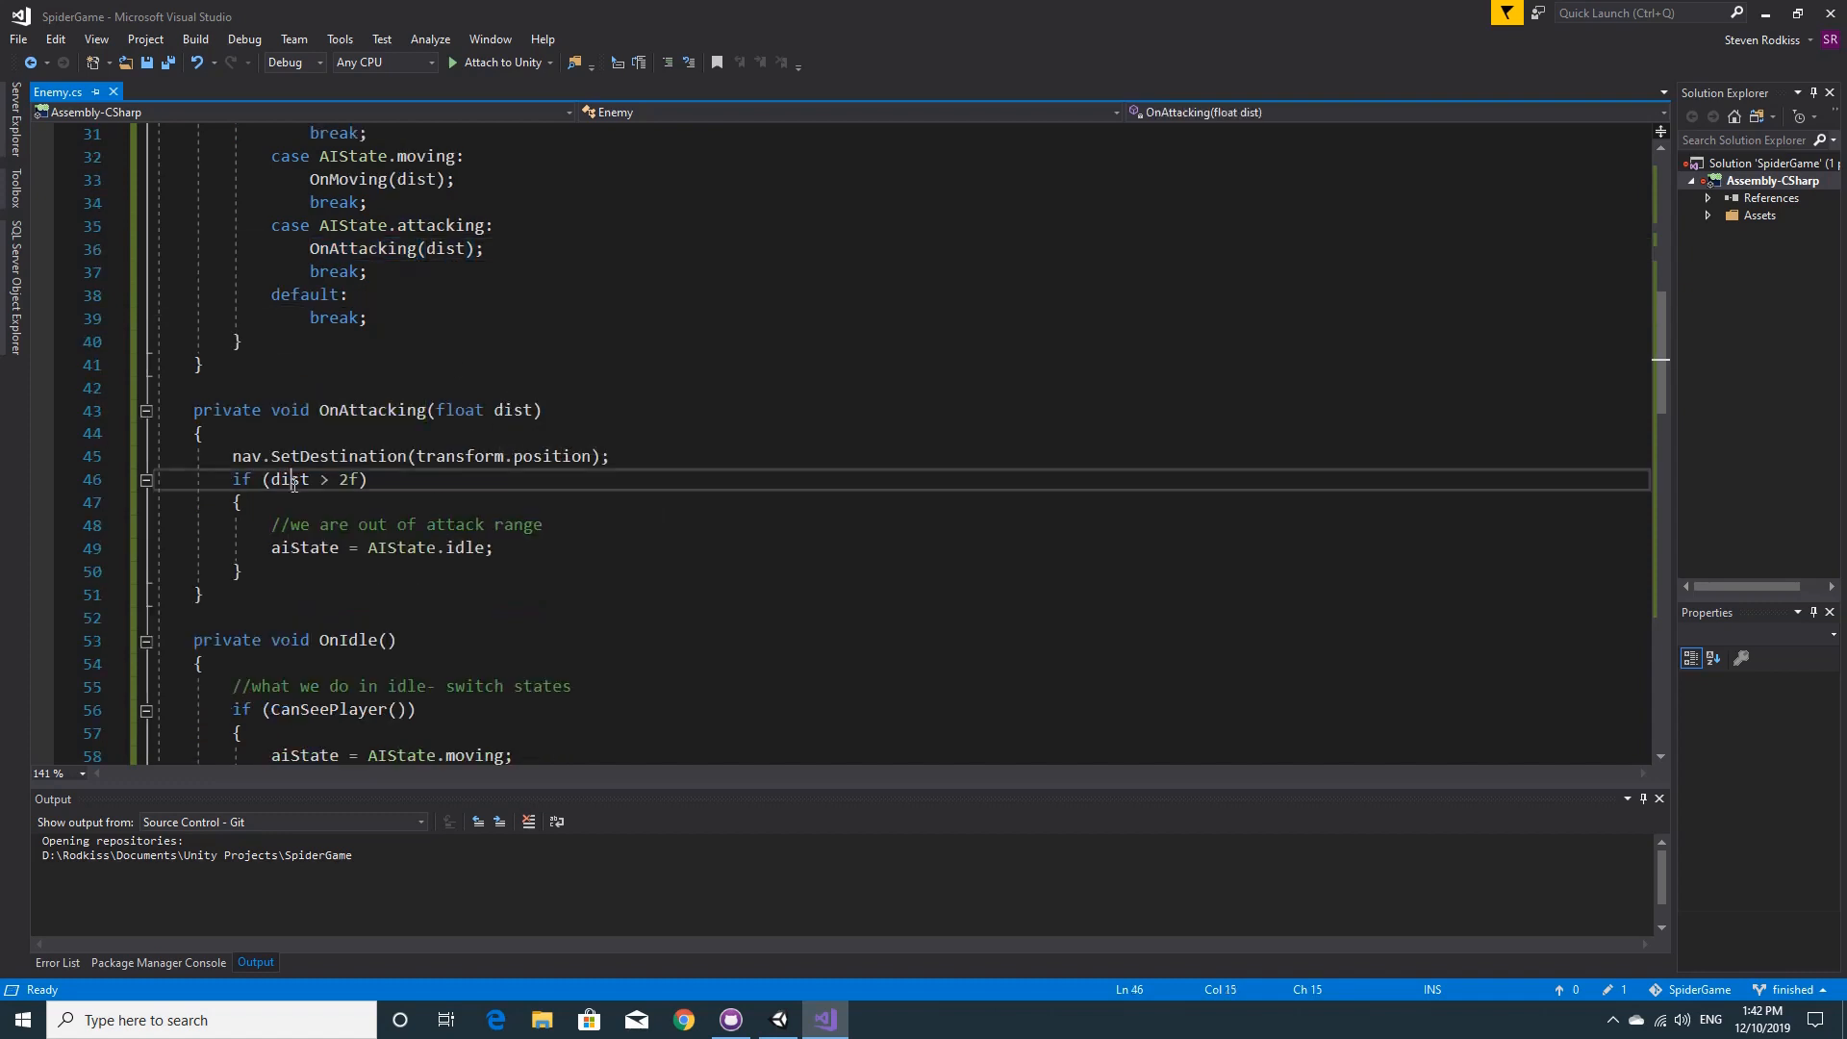
scroll(335, 488, "down", 2)
scroll(336, 488, "down", 4)
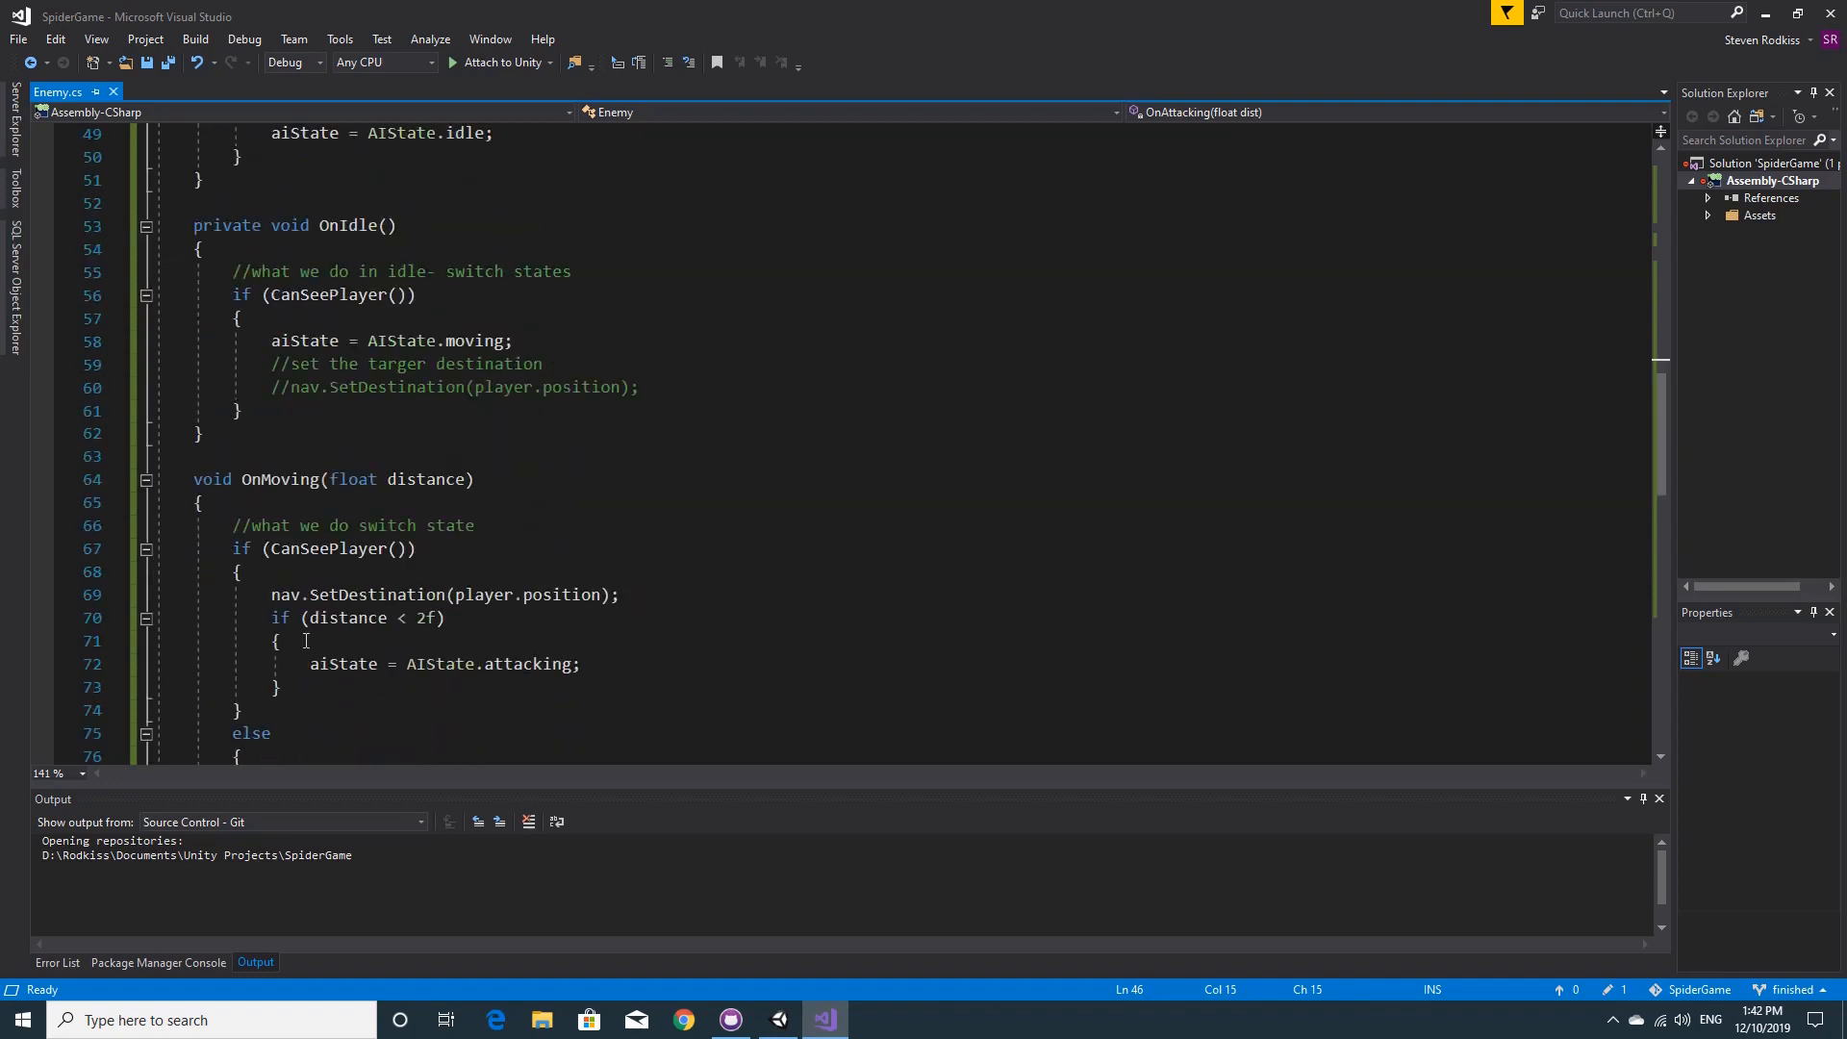
scroll(329, 383, "up", 3)
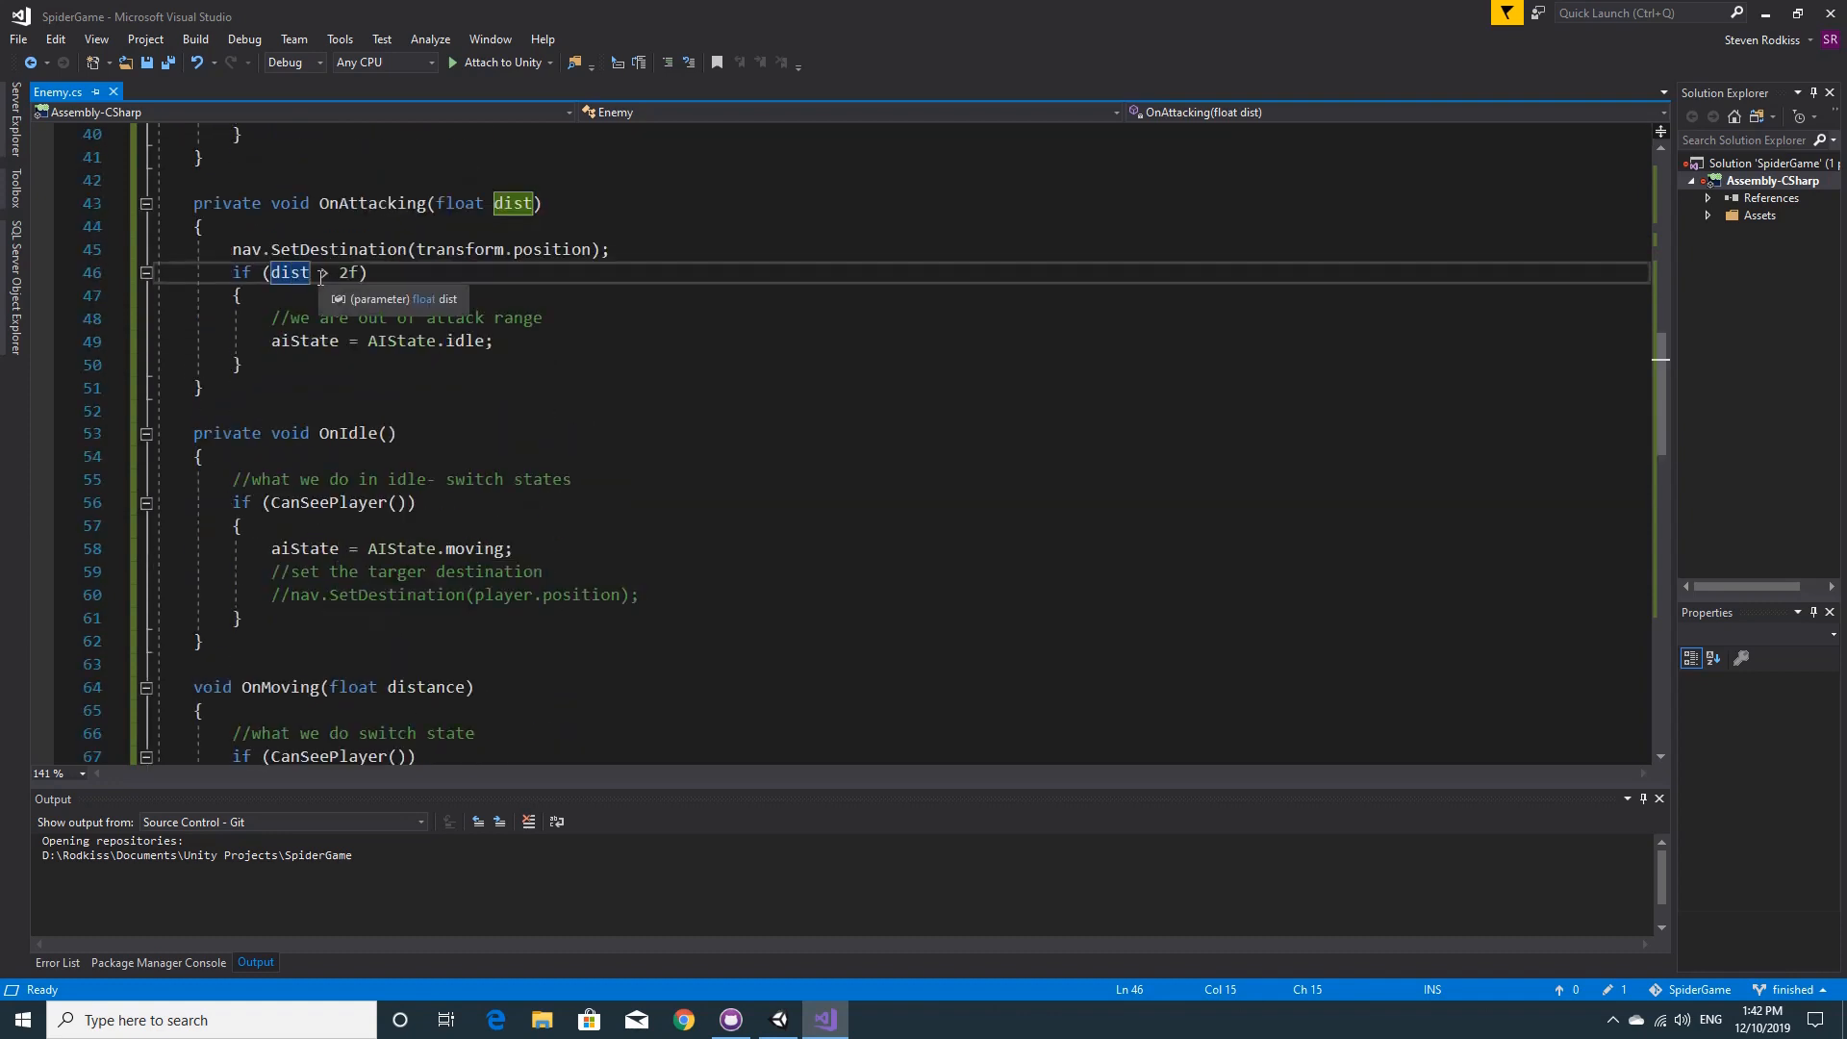
scroll(442, 352, "up", 2)
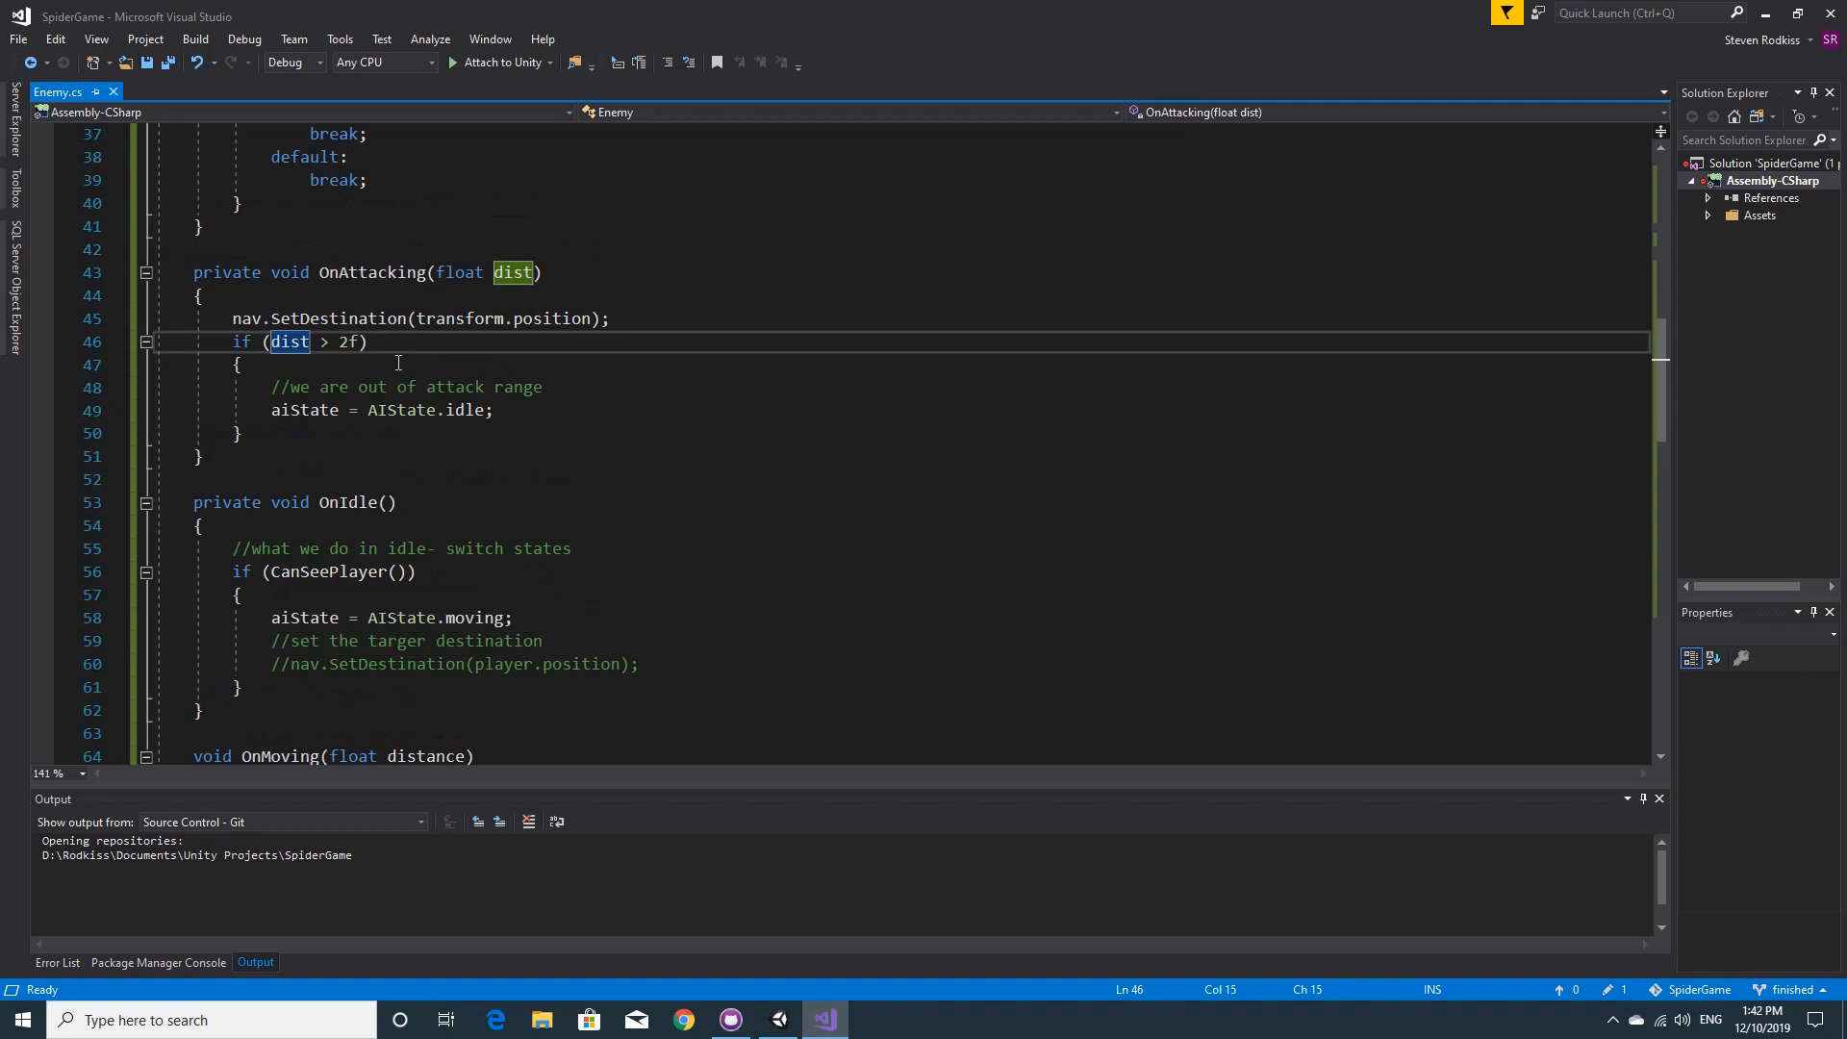
scroll(295, 420, "up", 4)
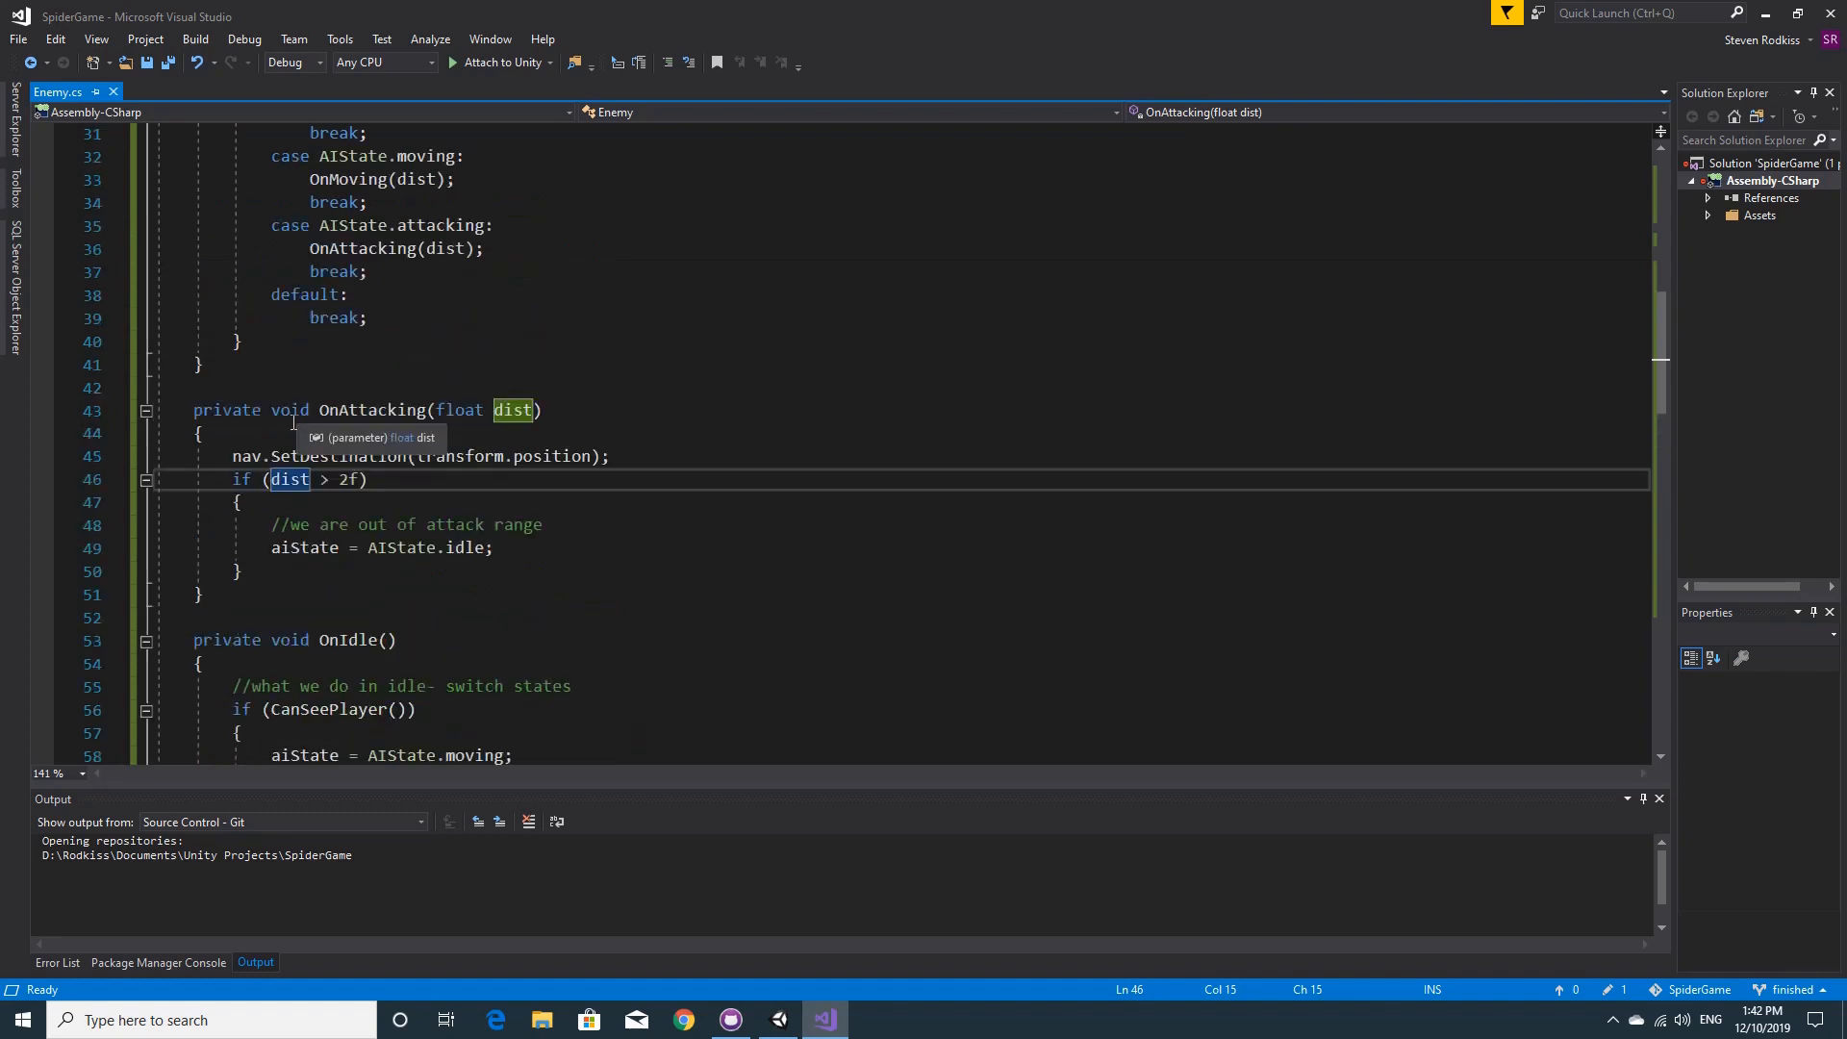
scroll(293, 421, "down", 1)
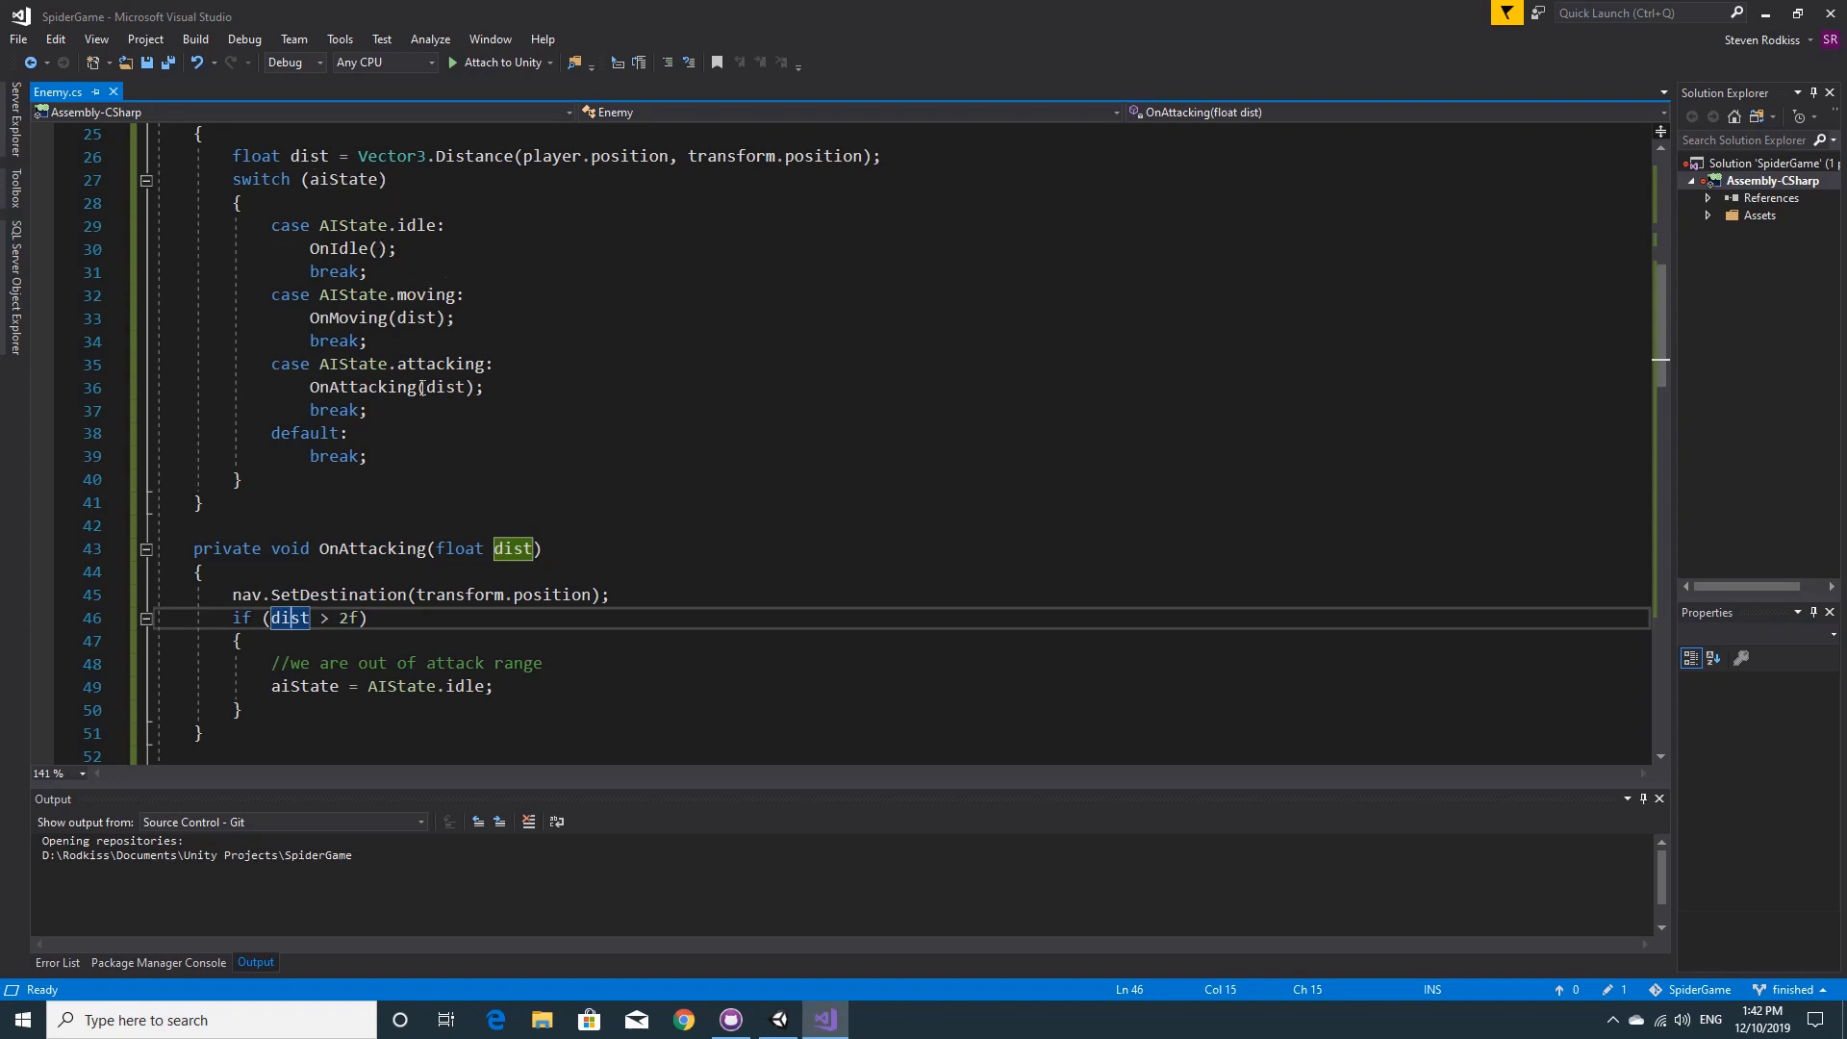
scroll(423, 387, "up", 1)
scroll(423, 387, "down", 1)
scroll(428, 385, "up", 1)
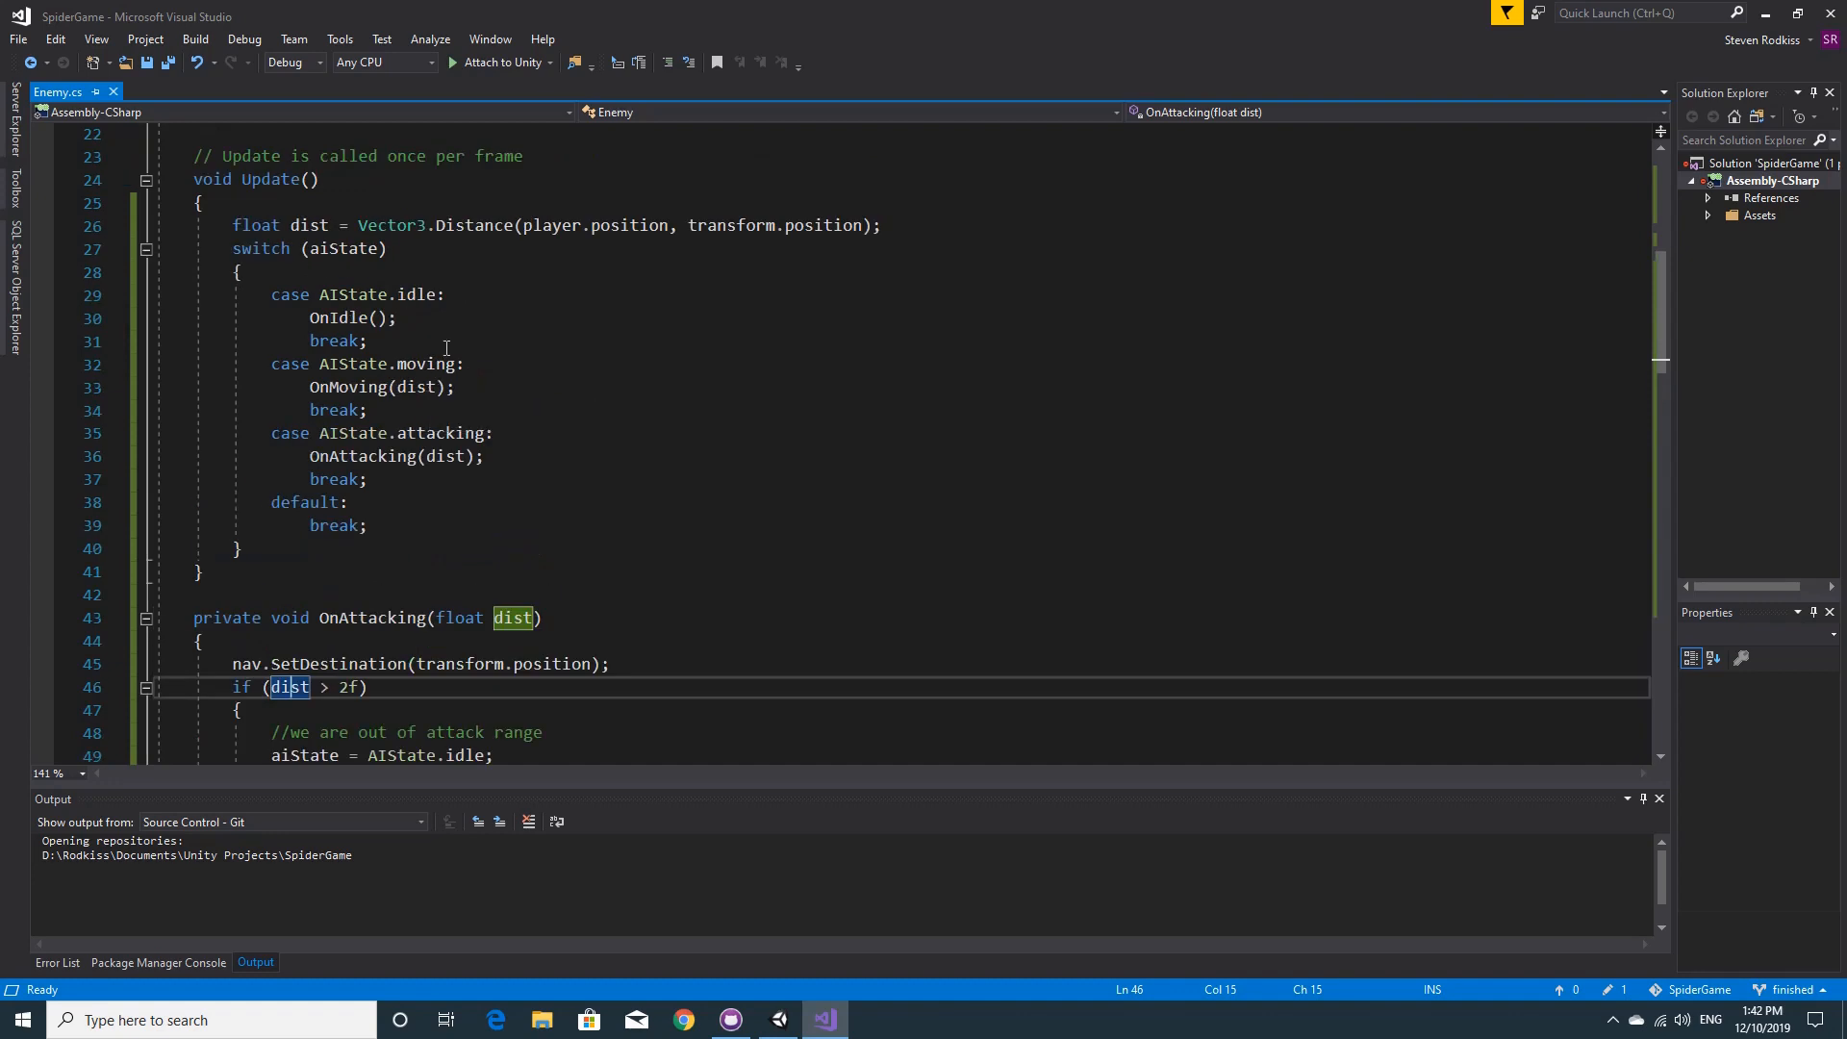
scroll(427, 502, "down", 5)
scroll(427, 502, "down", 3)
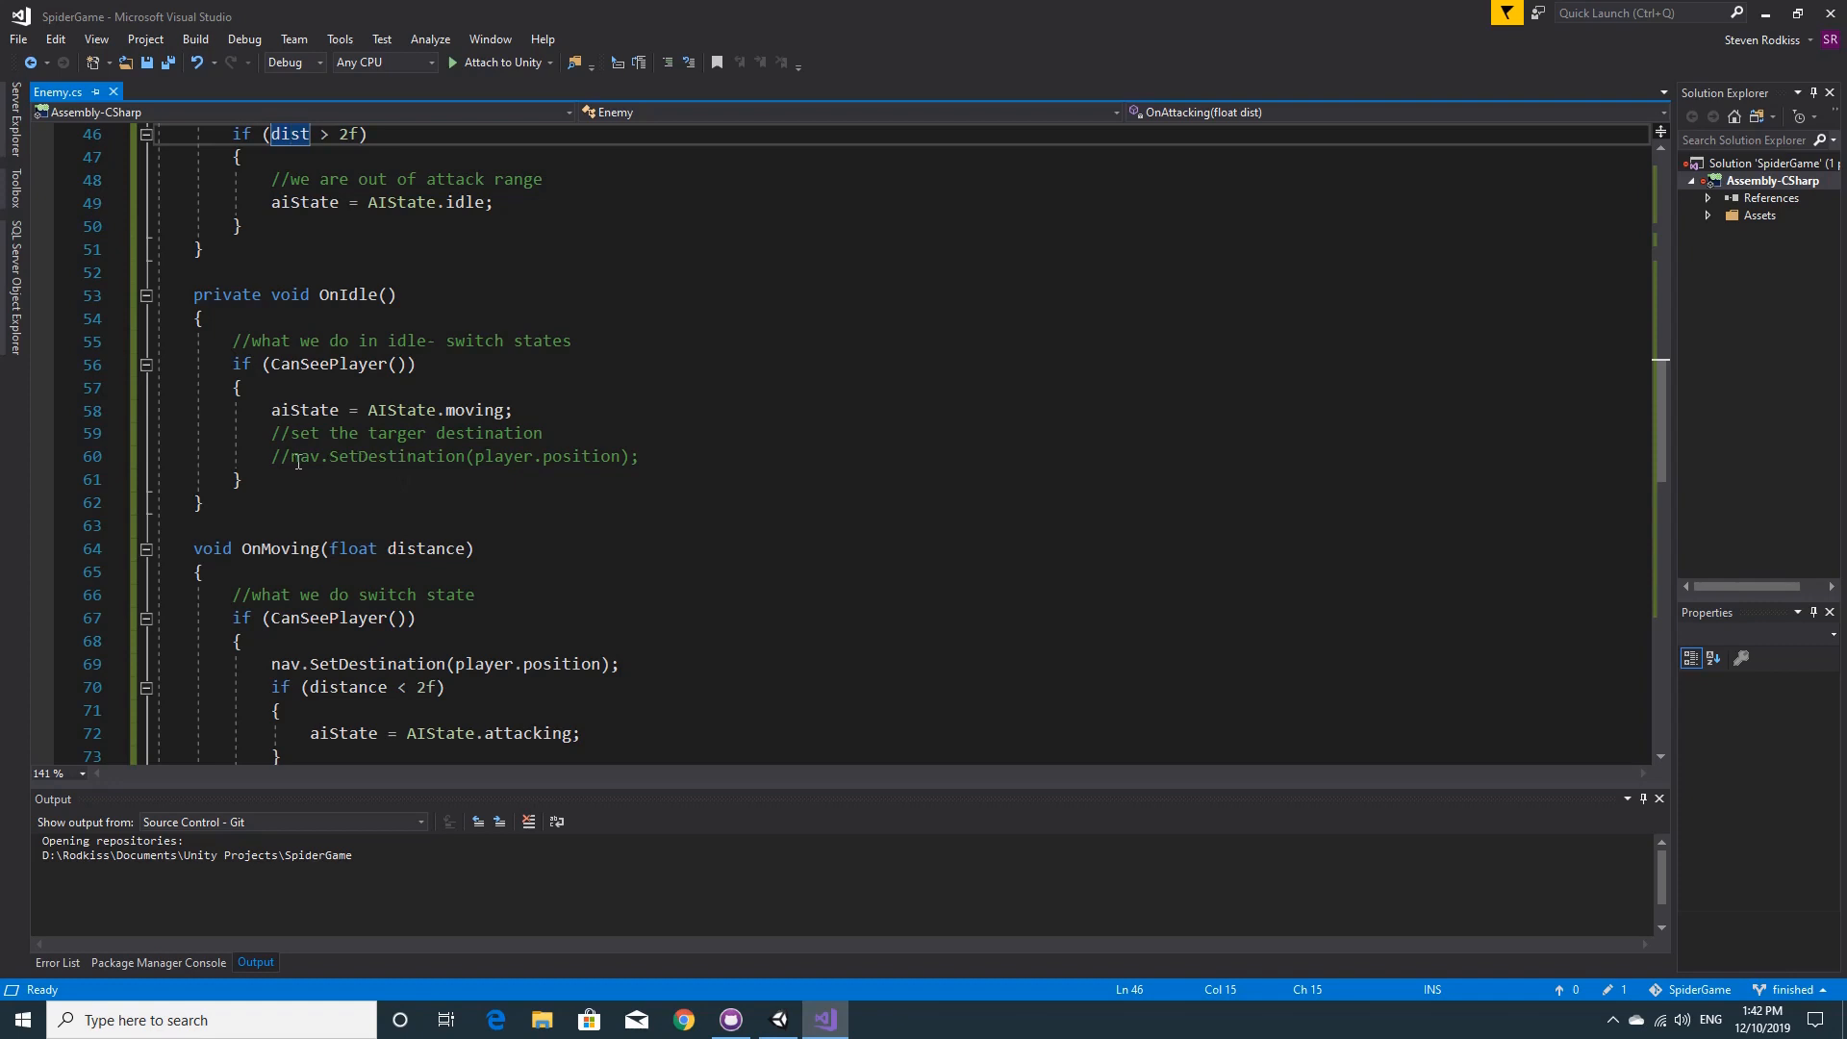
scroll(356, 464, "down", 2)
mouse_move(420, 526)
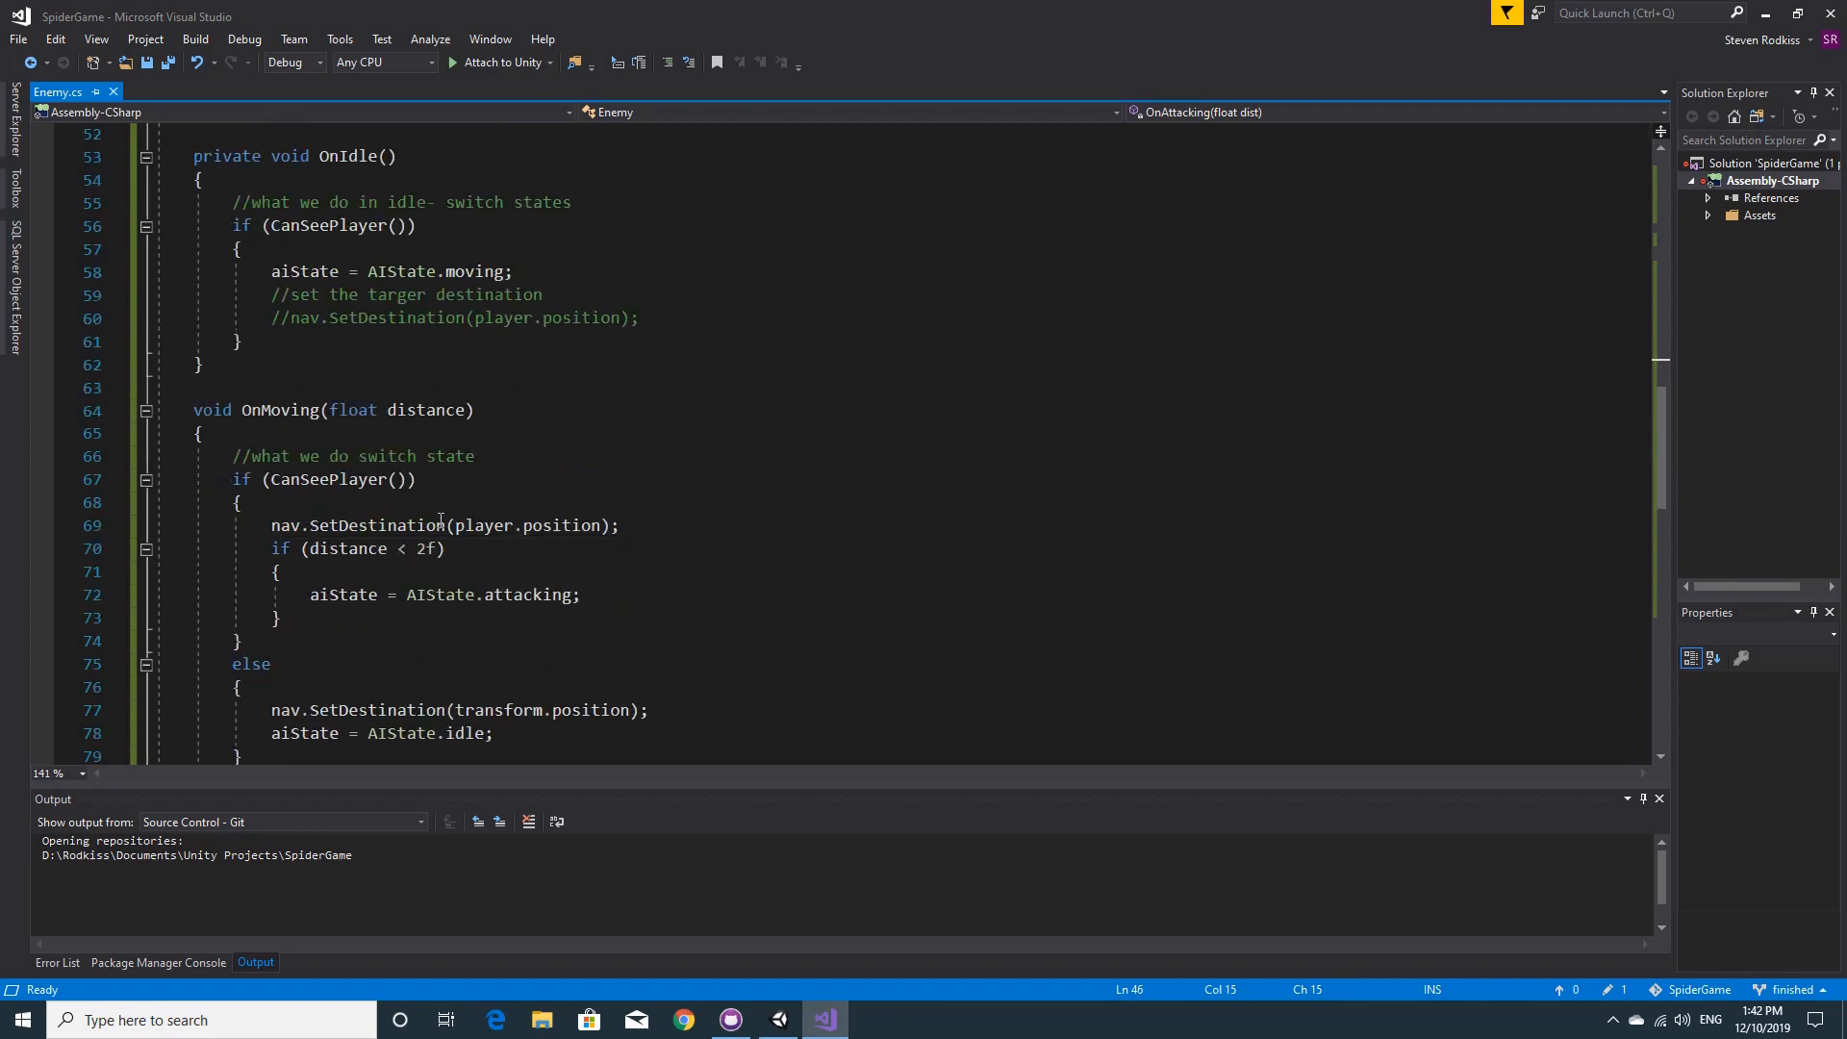
scroll(439, 522, "up", 7)
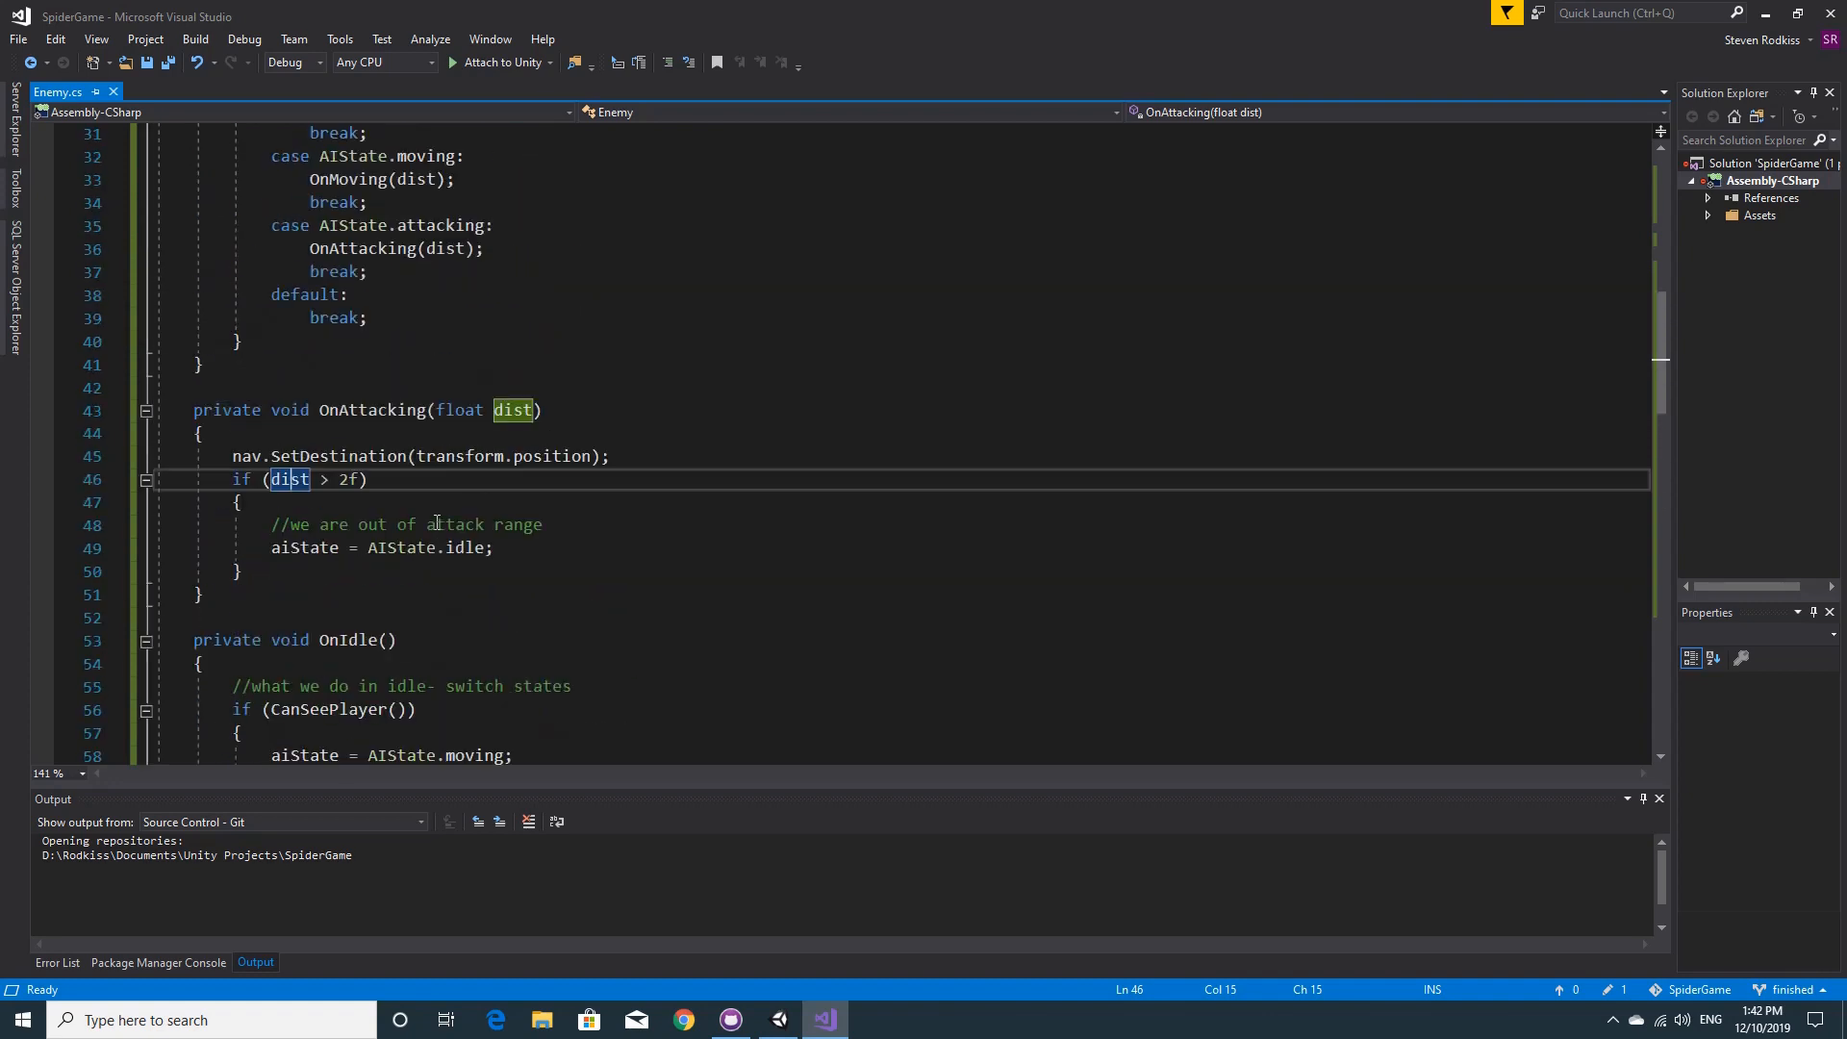
scroll(436, 522, "up", 1)
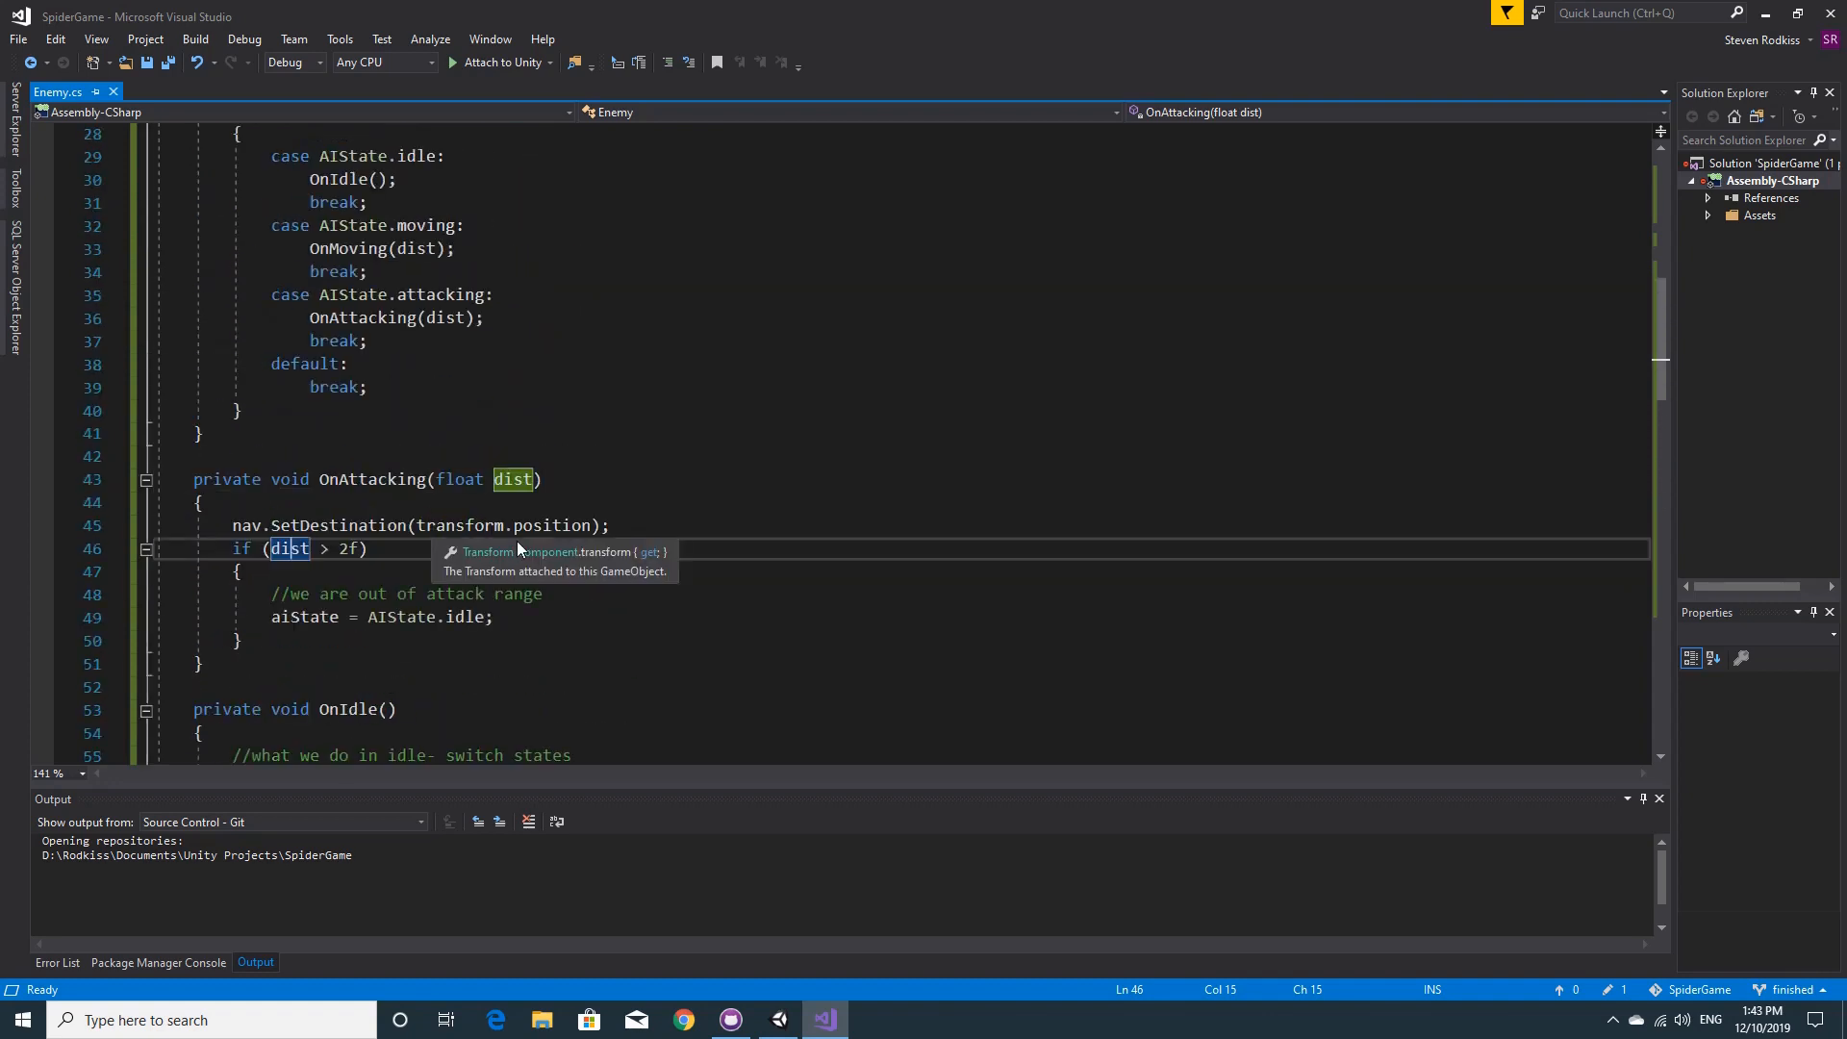
scroll(398, 406, "up", 2)
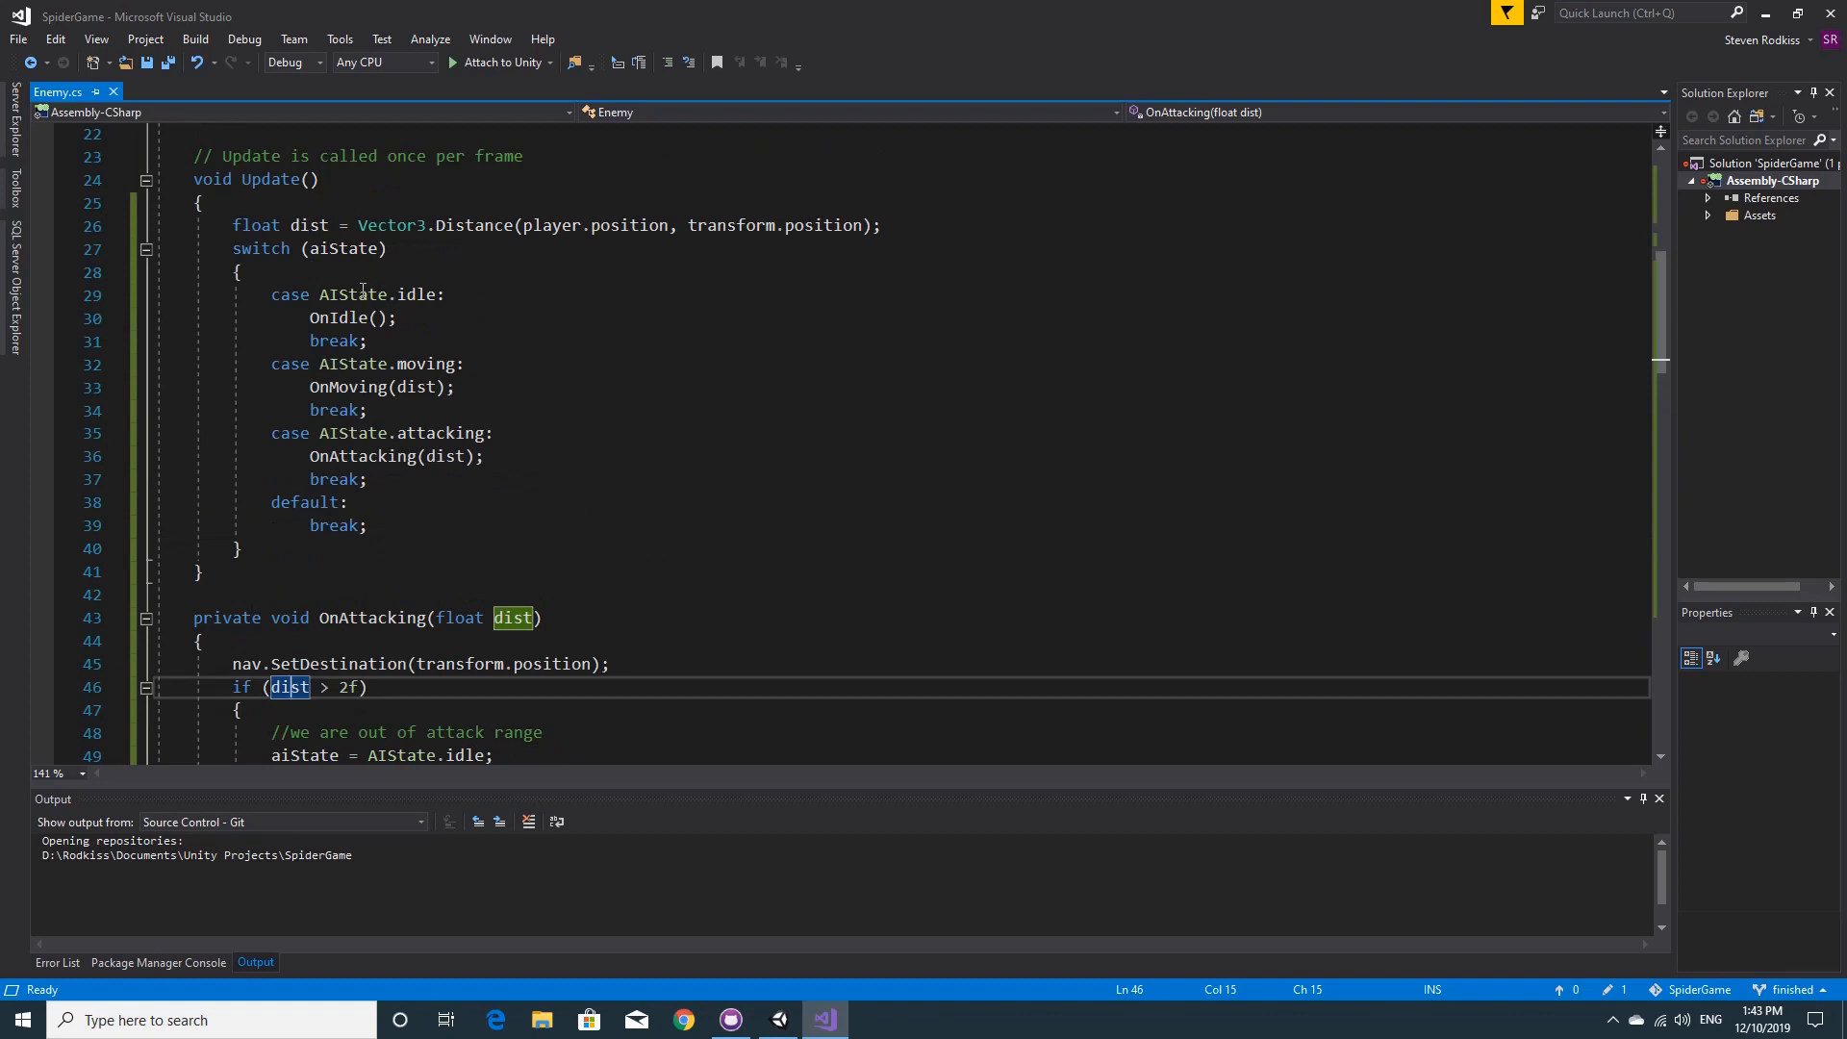
- Save the Enemy script and switch back to the Unity editor
key("ctrl+s")
left_click(779, 1020)
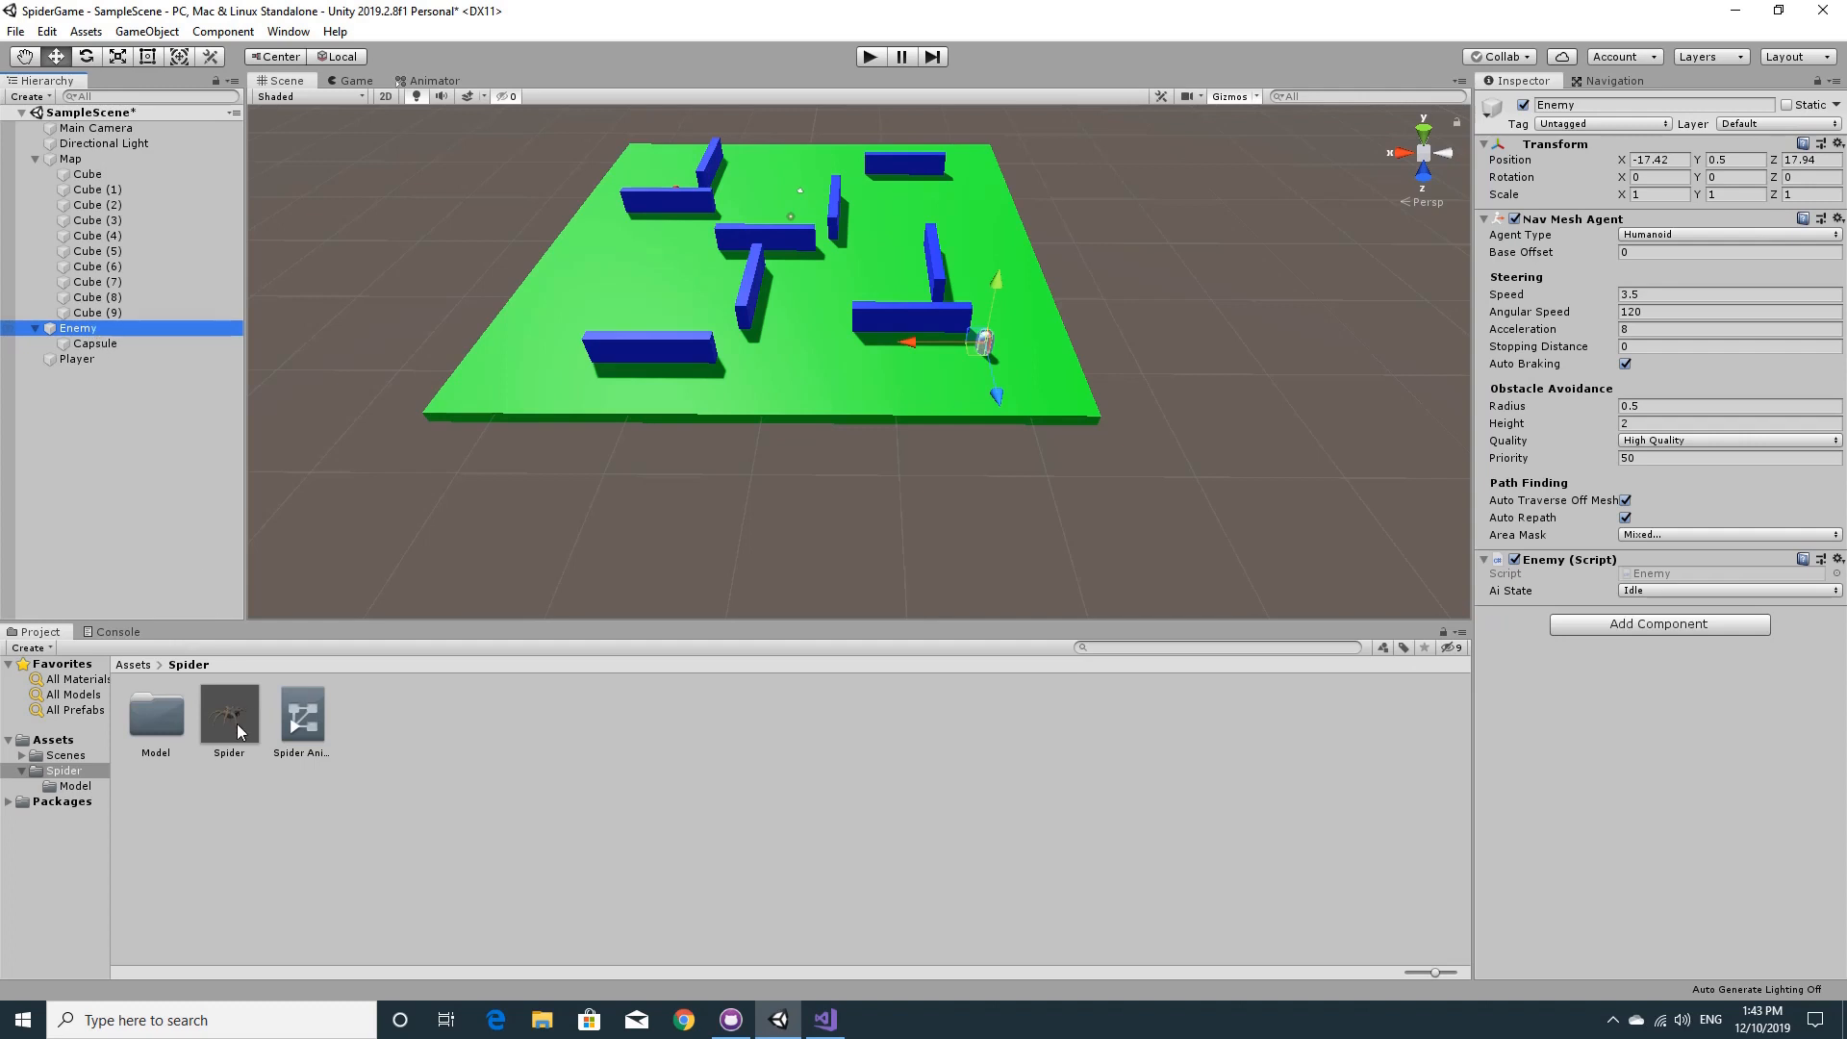
- Add the Spider prefab as a child of the Enemy object and delete Enemy's Capsule child
left_click_drag(234, 728, 87, 334)
left_click_drag(1060, 381, 1215, 390, "alt")
key("w")
right_click_drag(1215, 388, 927, 380)
key("w")
key("s")
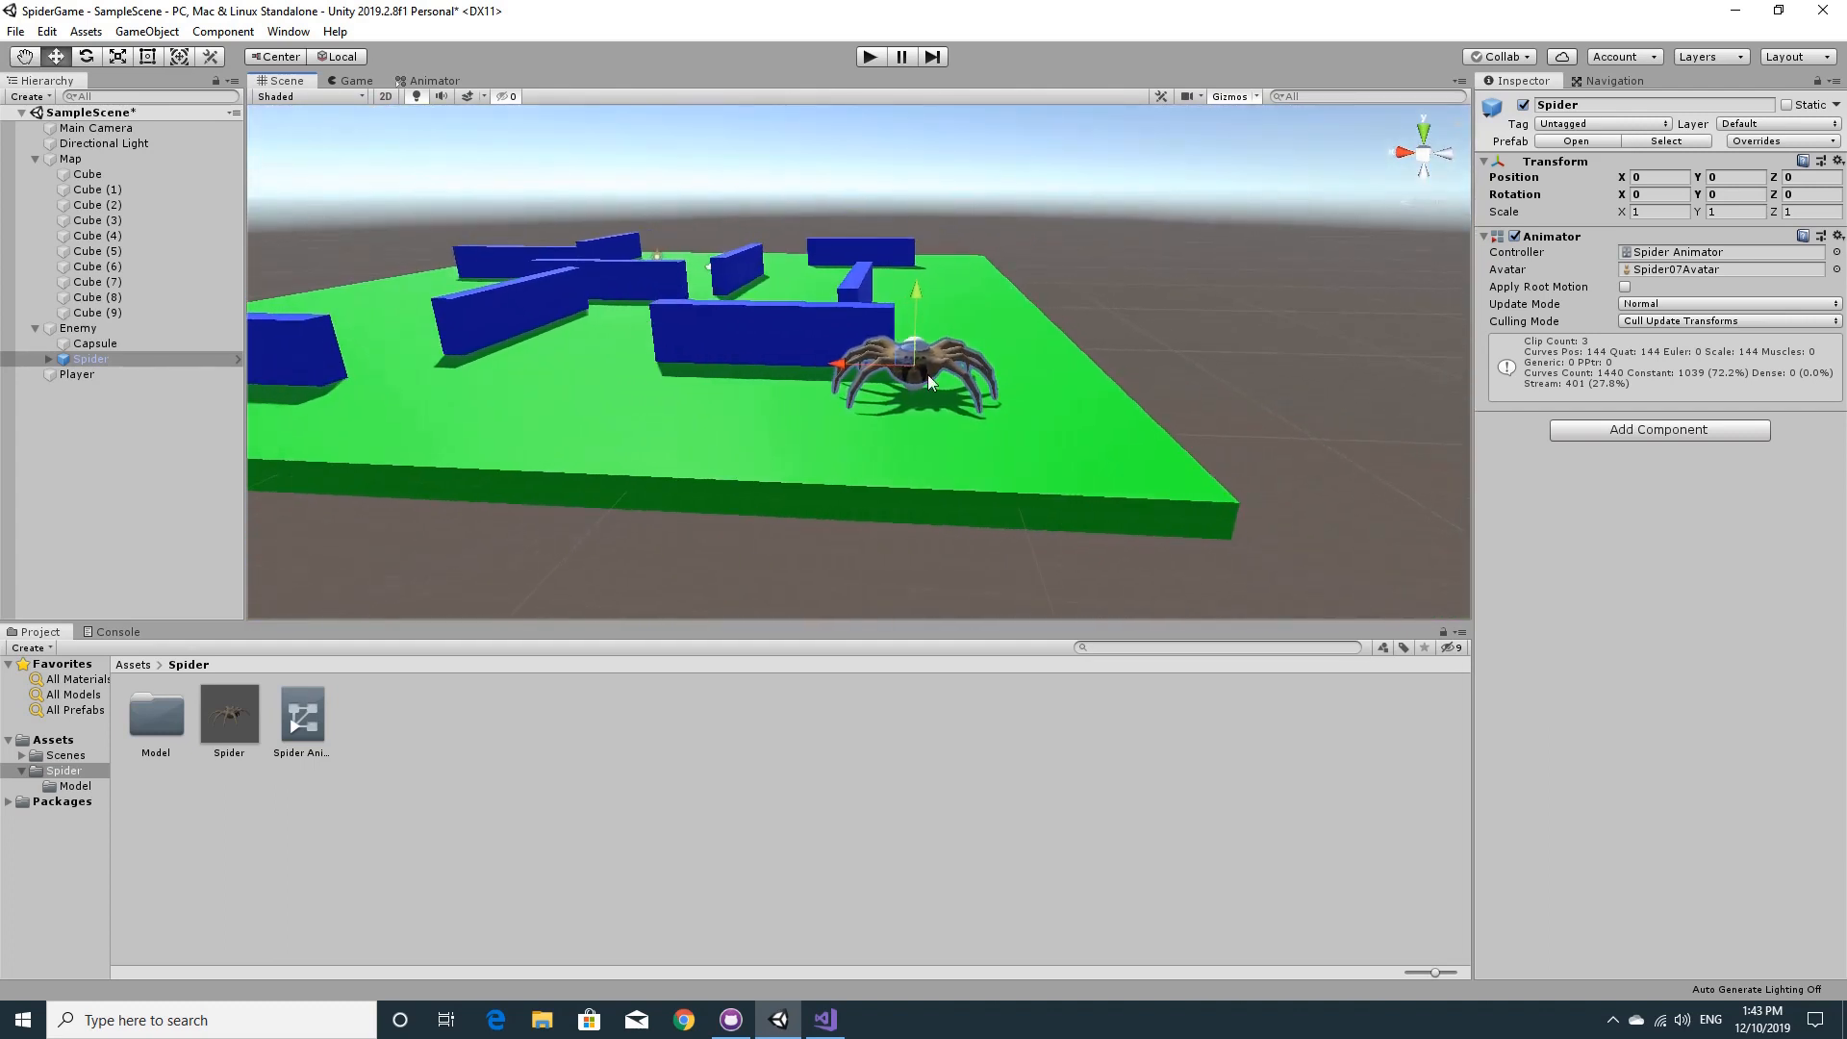
left_click(95, 344)
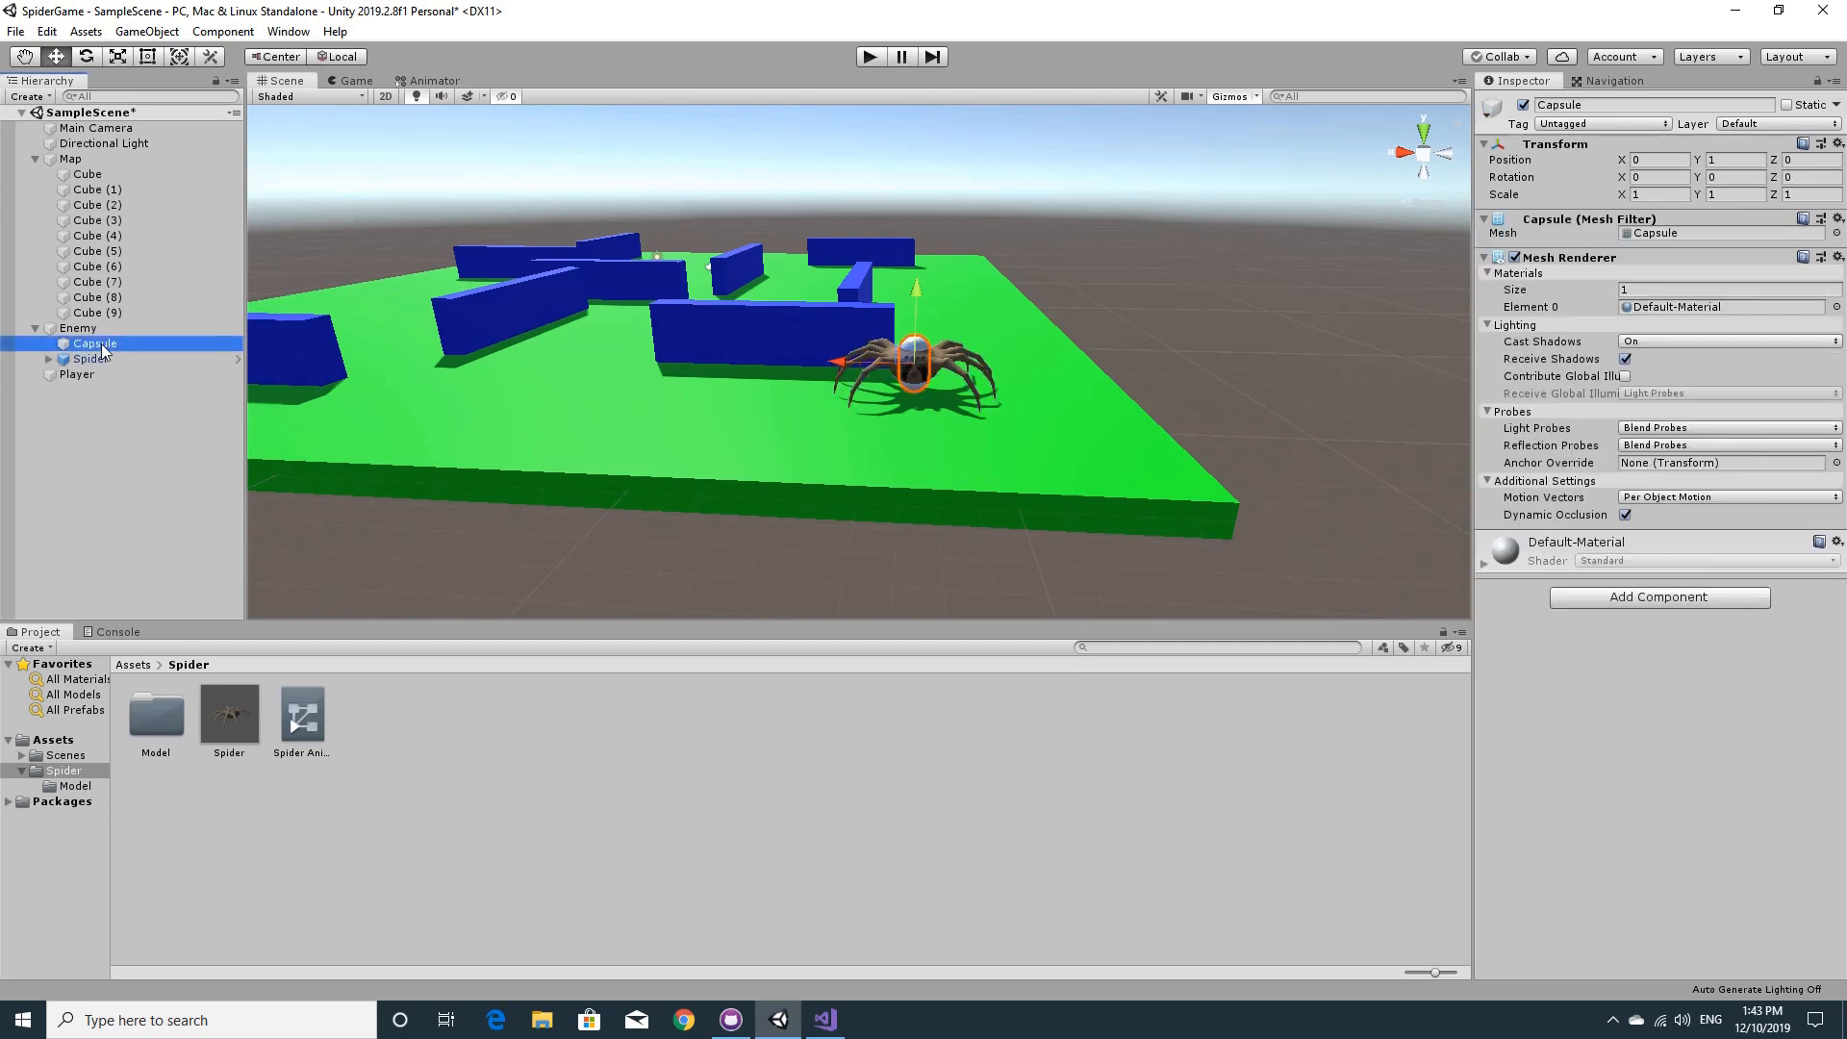
key("Delete")
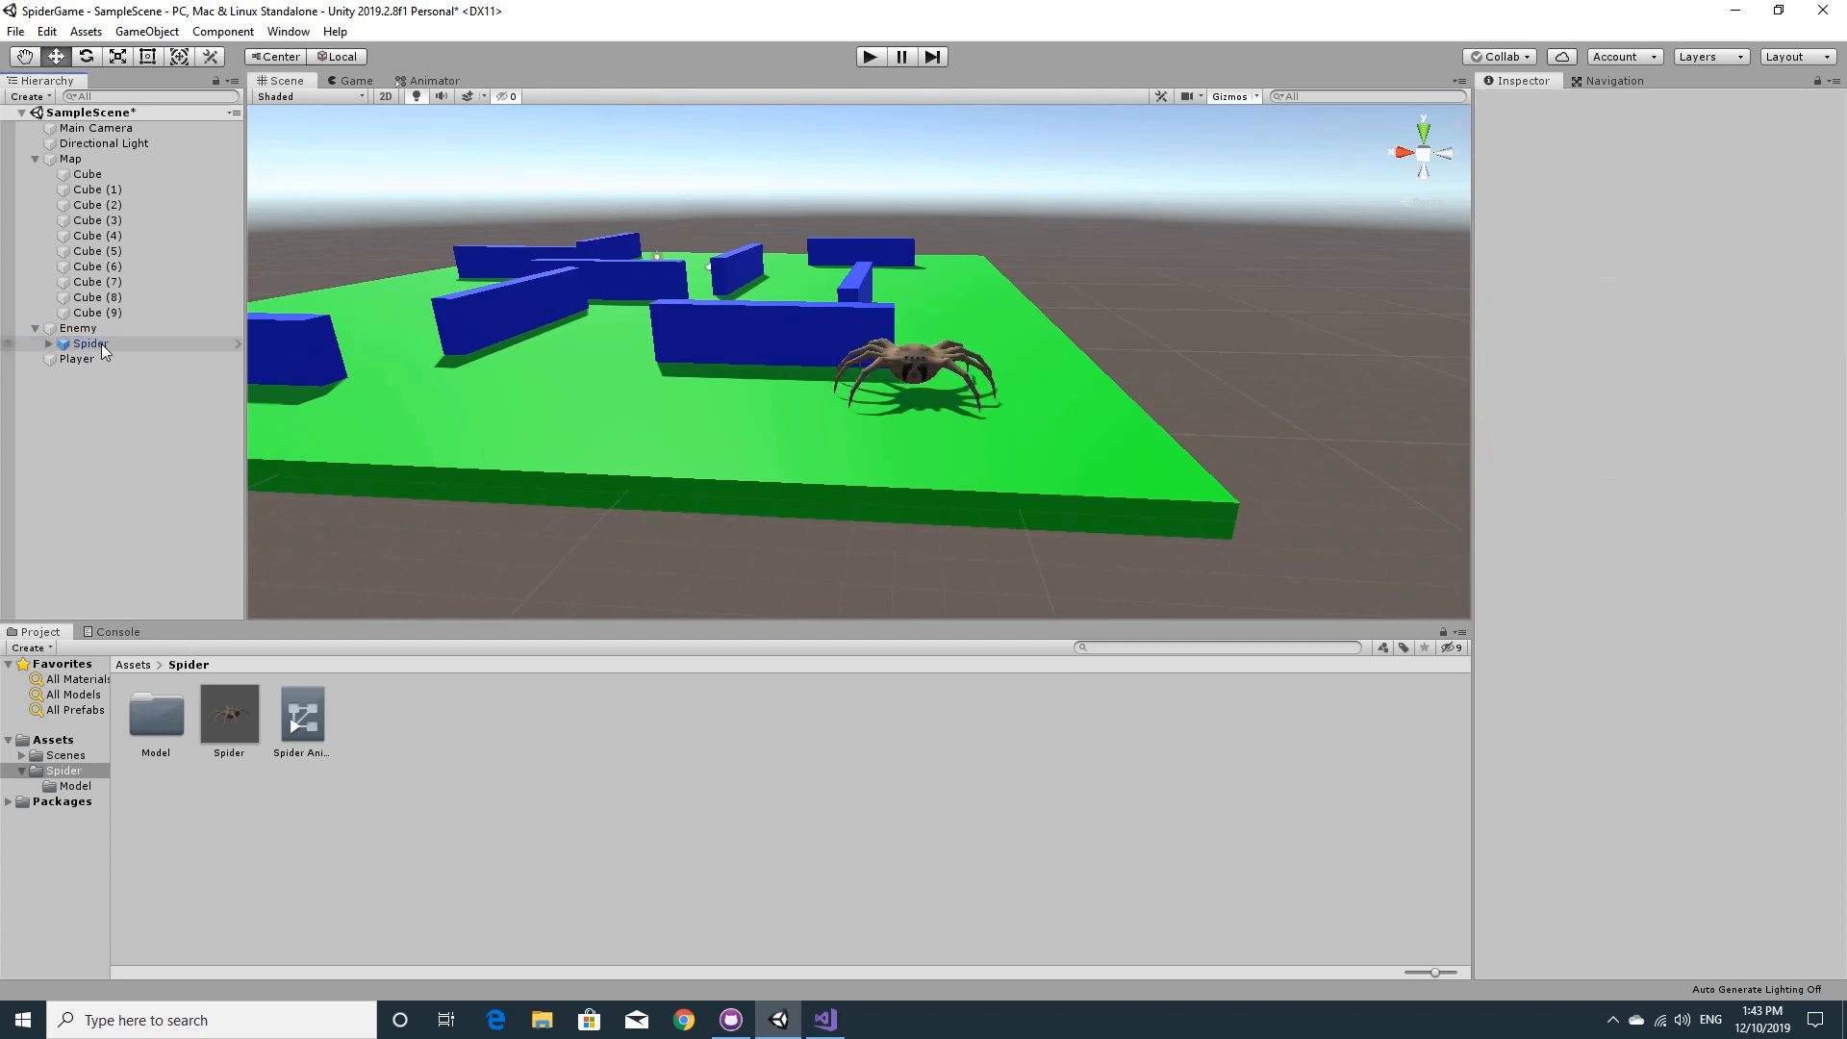
- Examine the Spider object's Animator and its Armature and Sphere children, and select the parent Enemy object
left_click(91, 344)
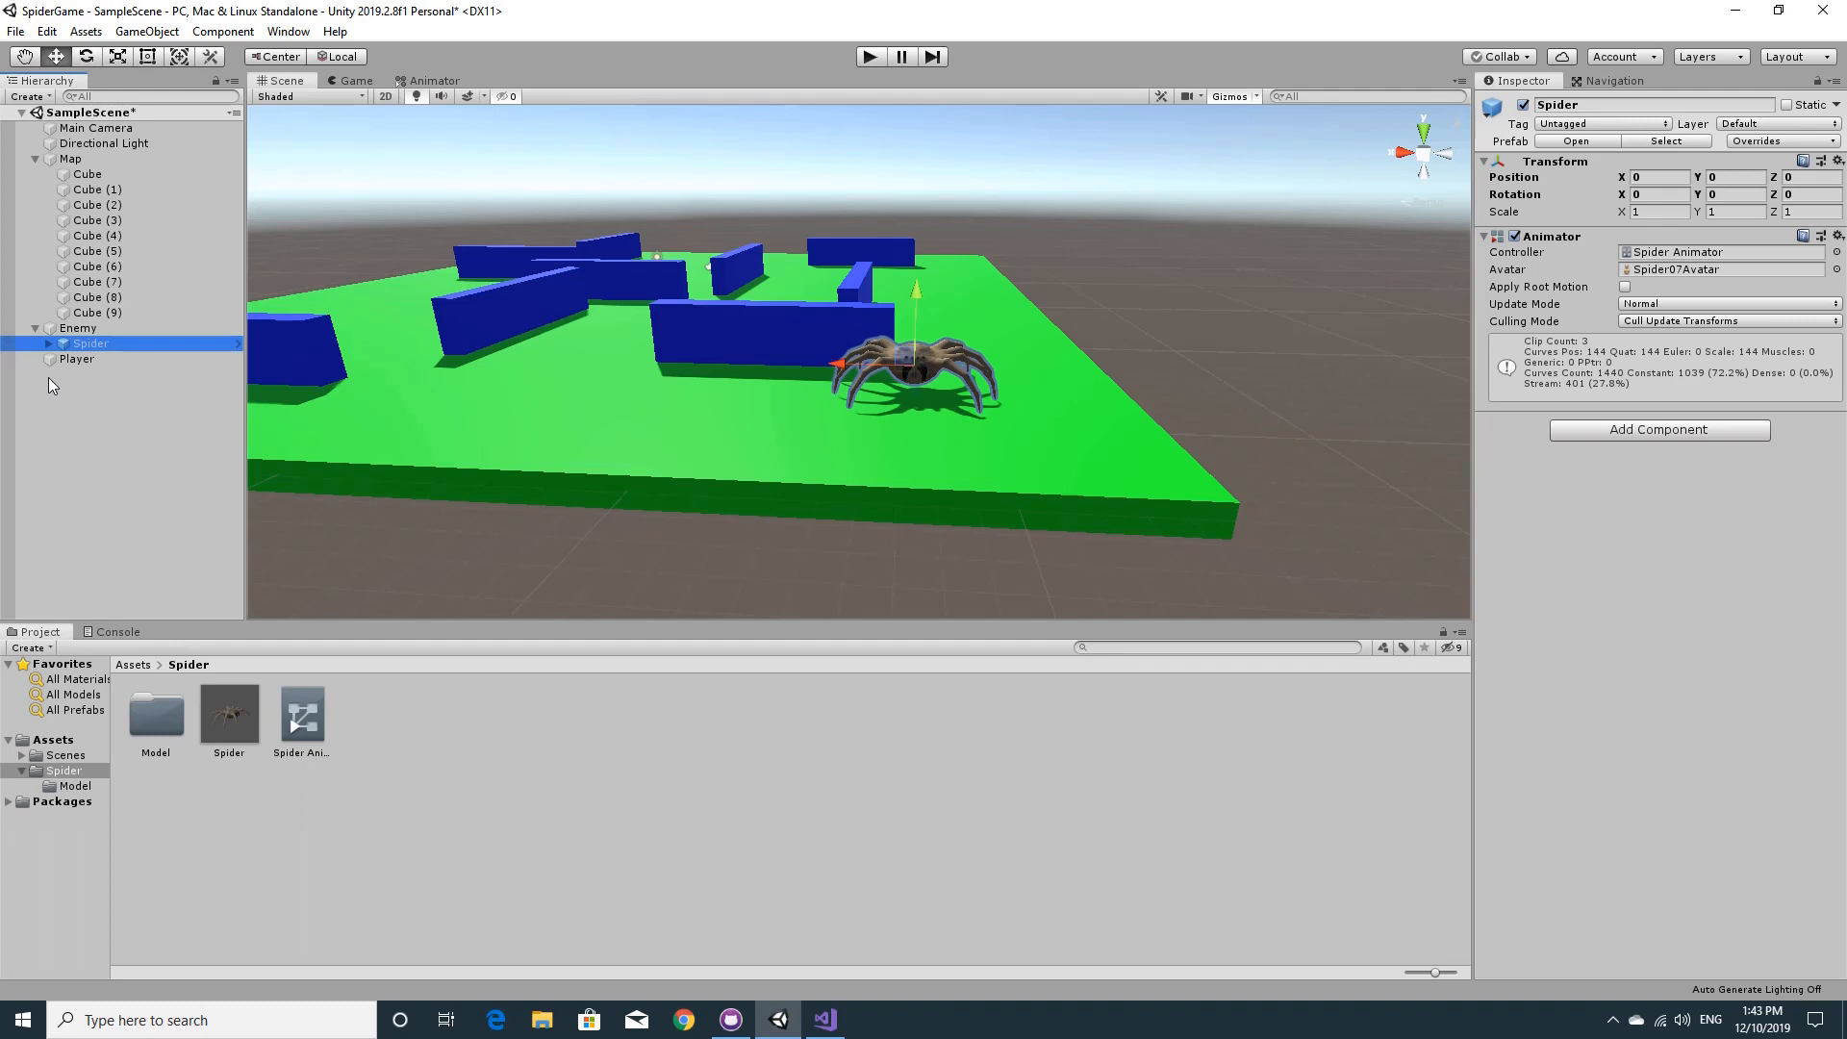
left_click(49, 344)
left_click(112, 359)
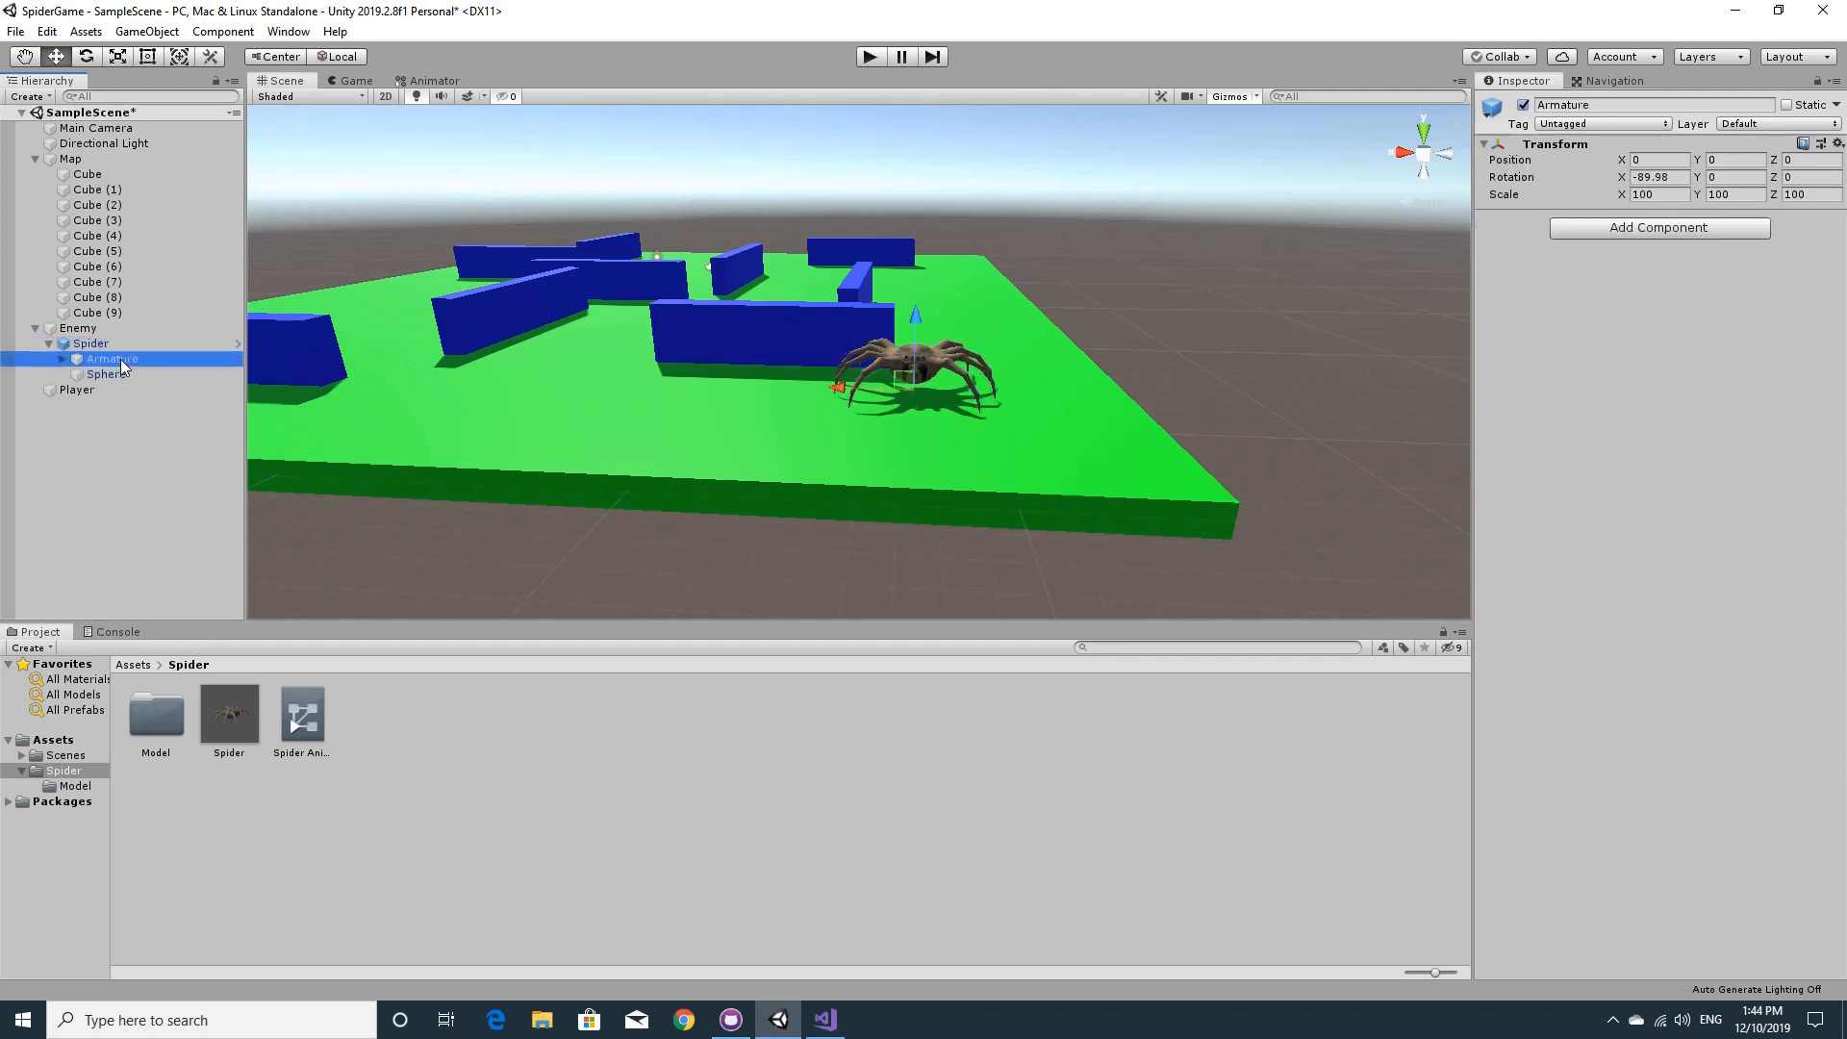
left_click(117, 374)
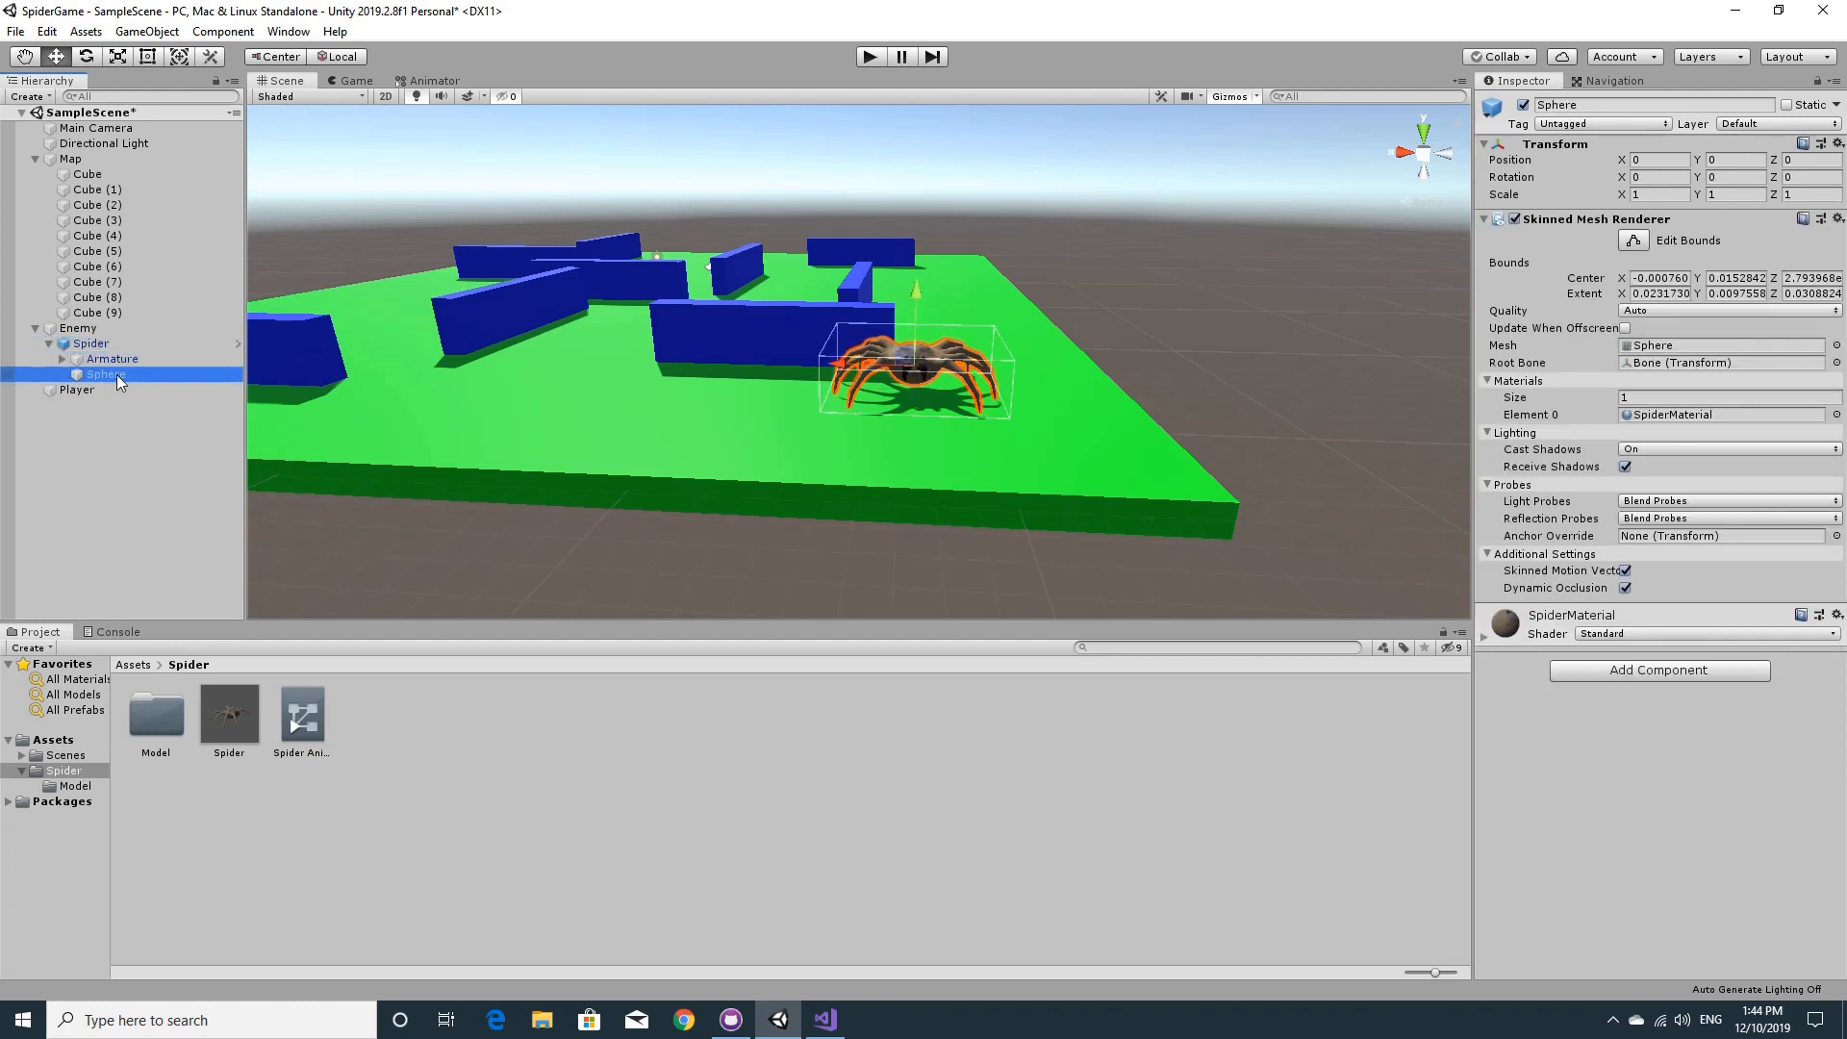
left_click(62, 360)
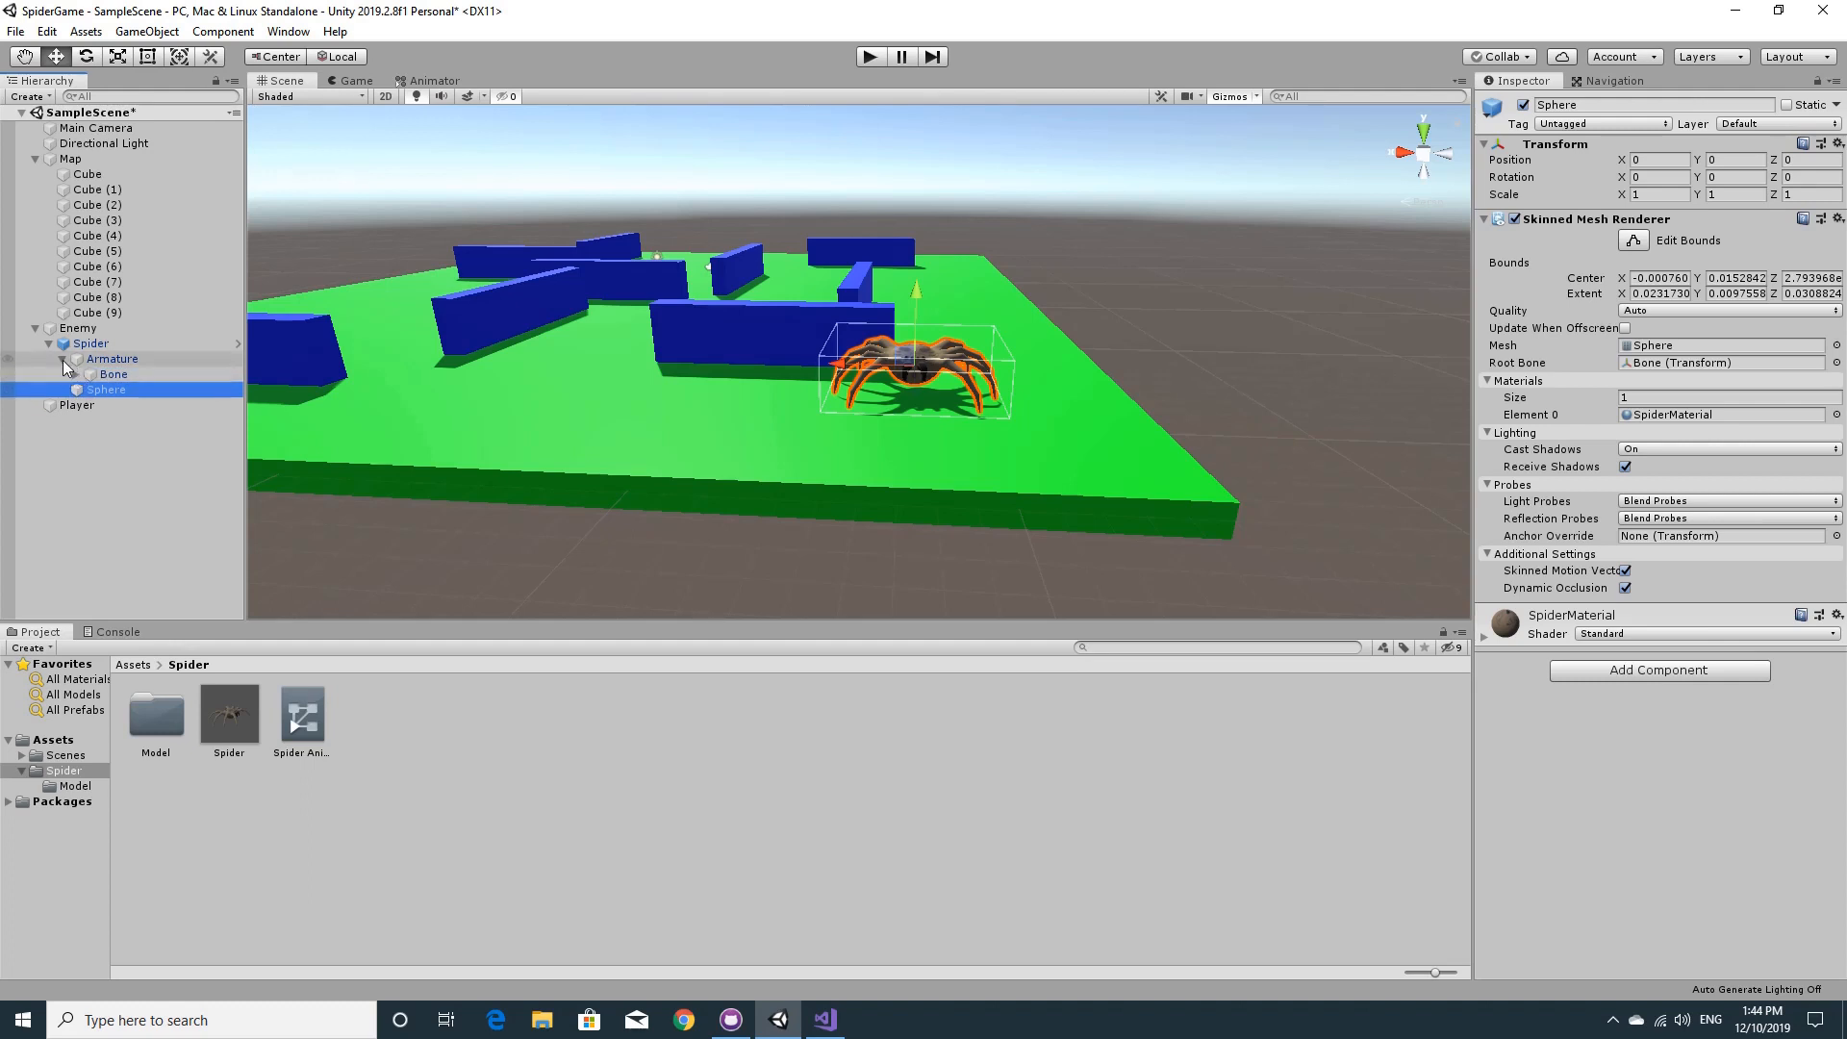
left_click(62, 359)
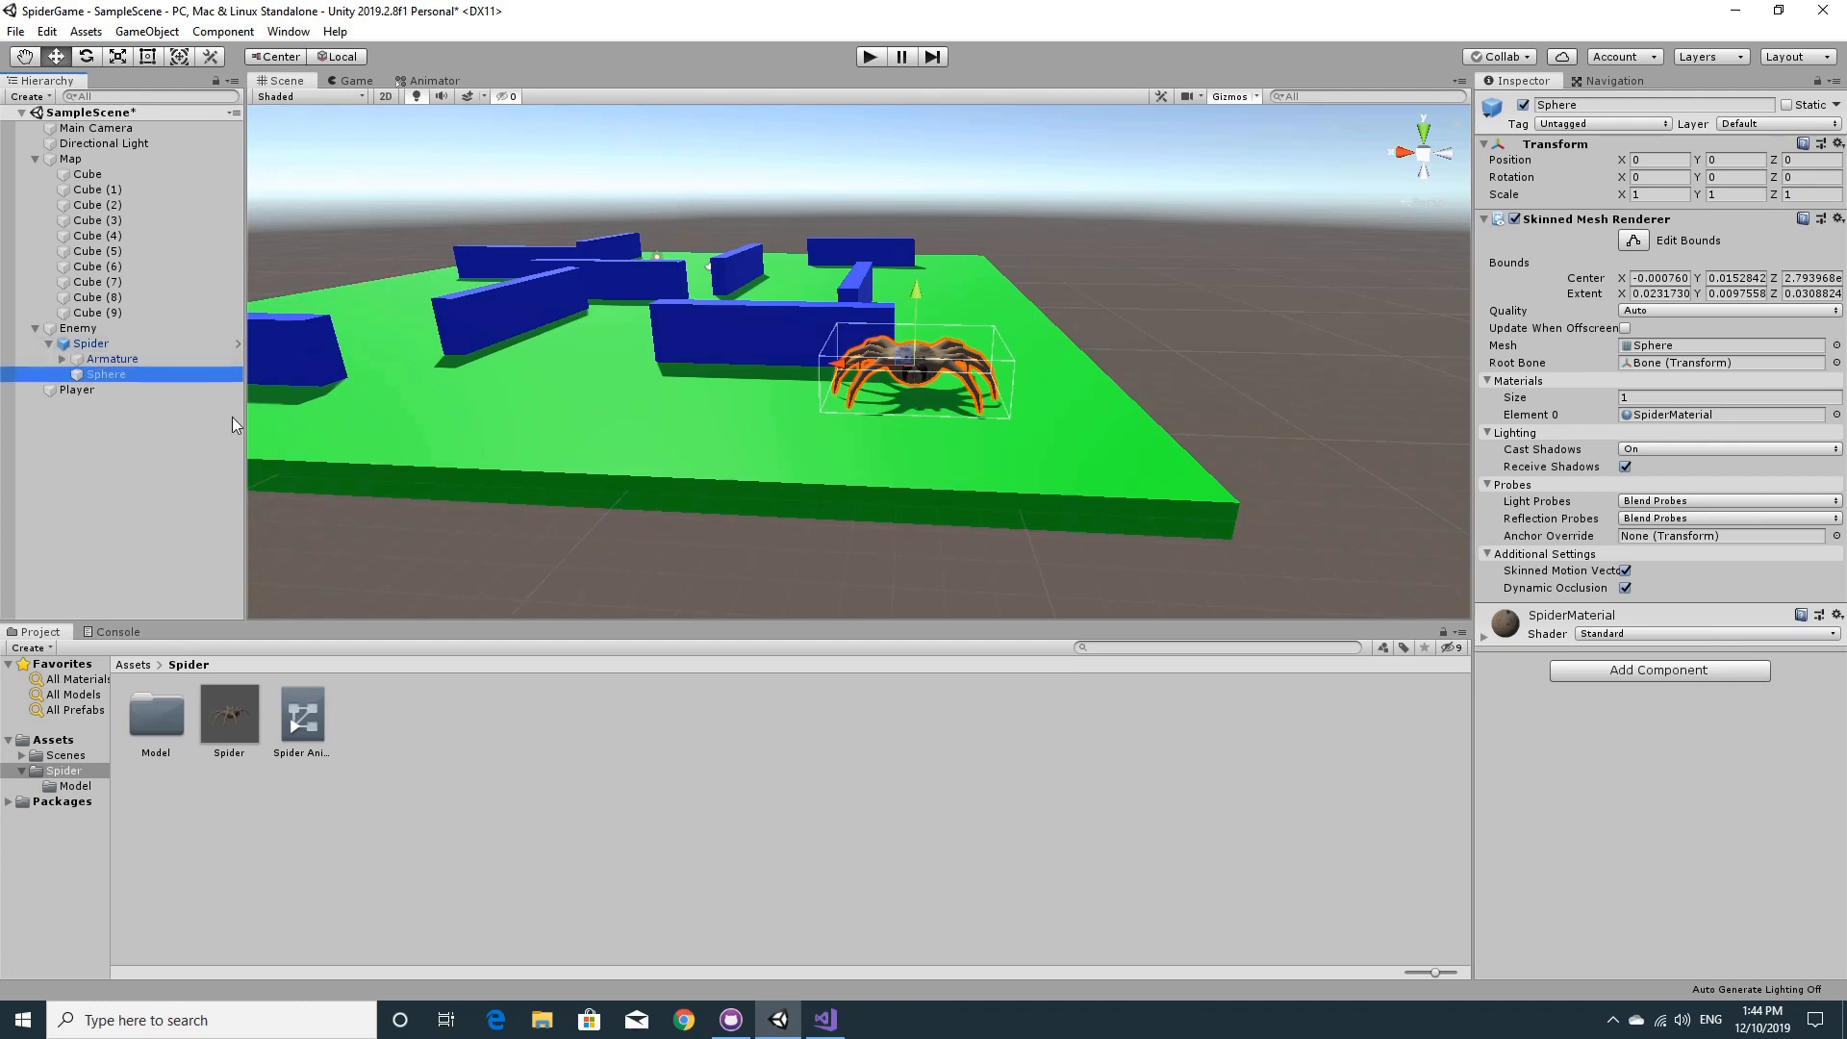
left_click(49, 342)
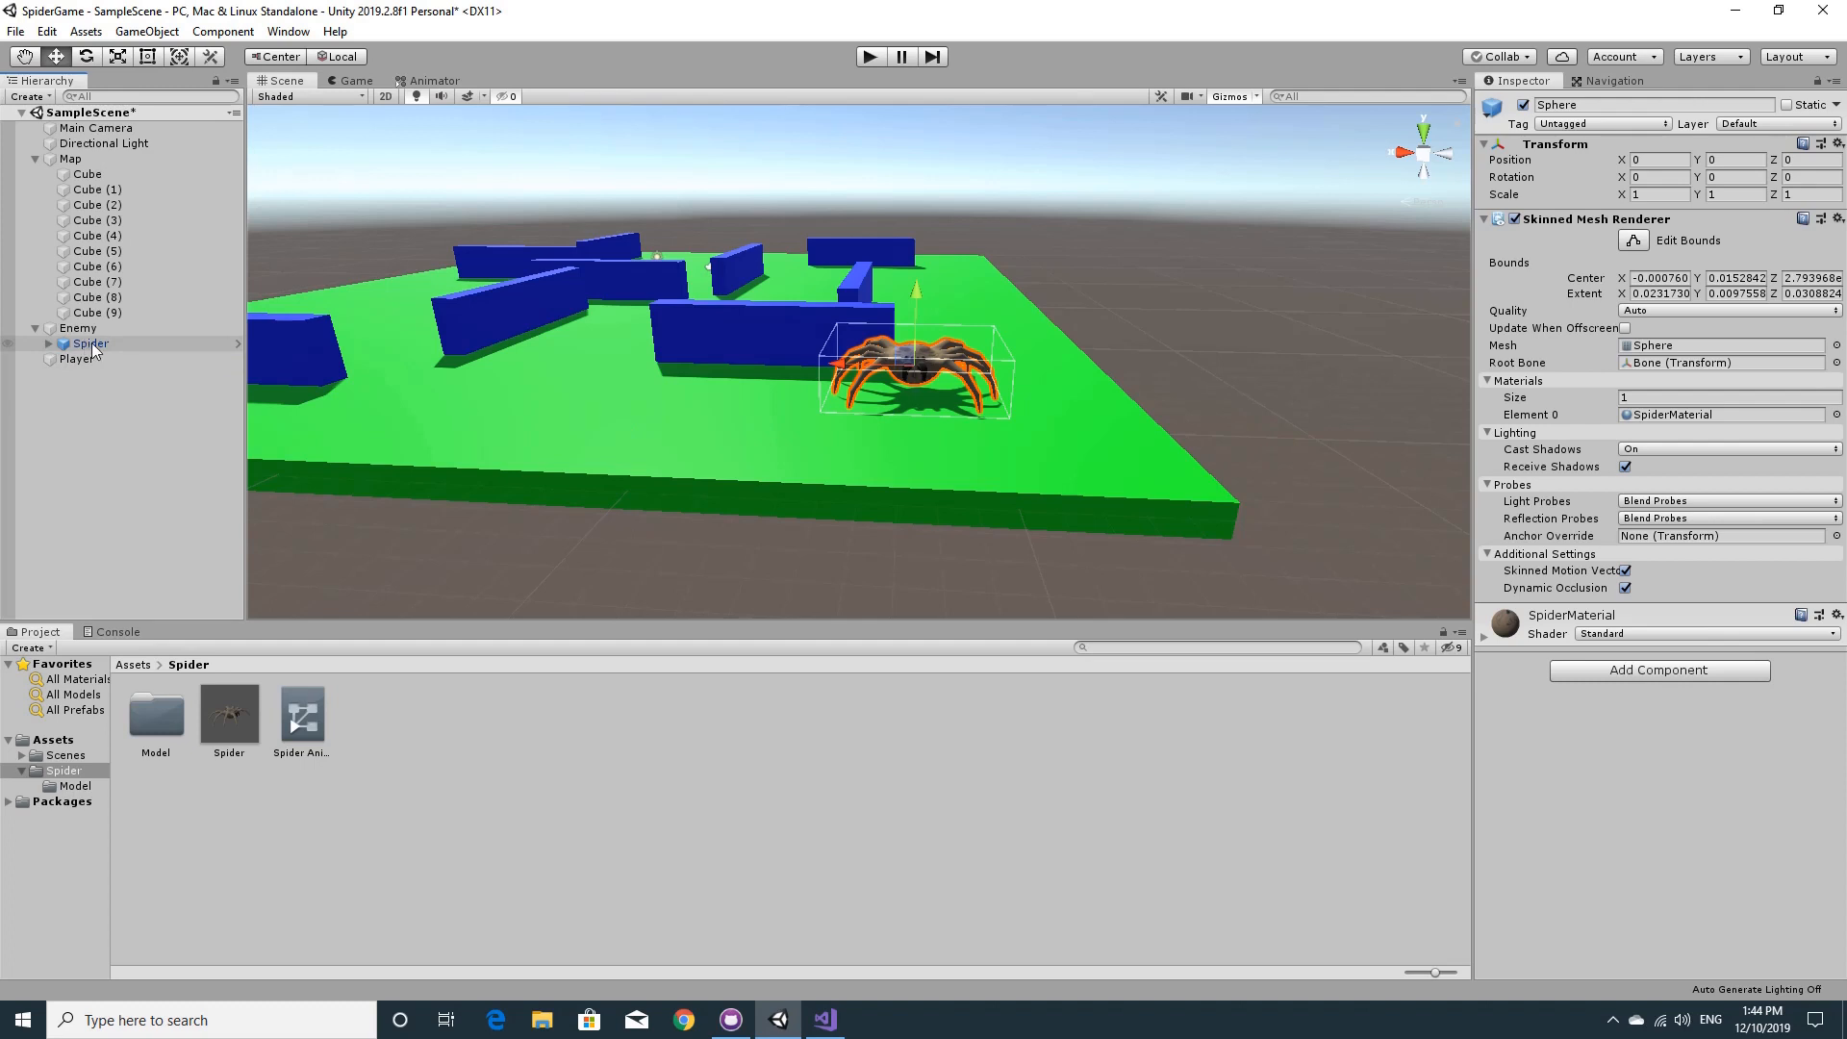
left_click(81, 328)
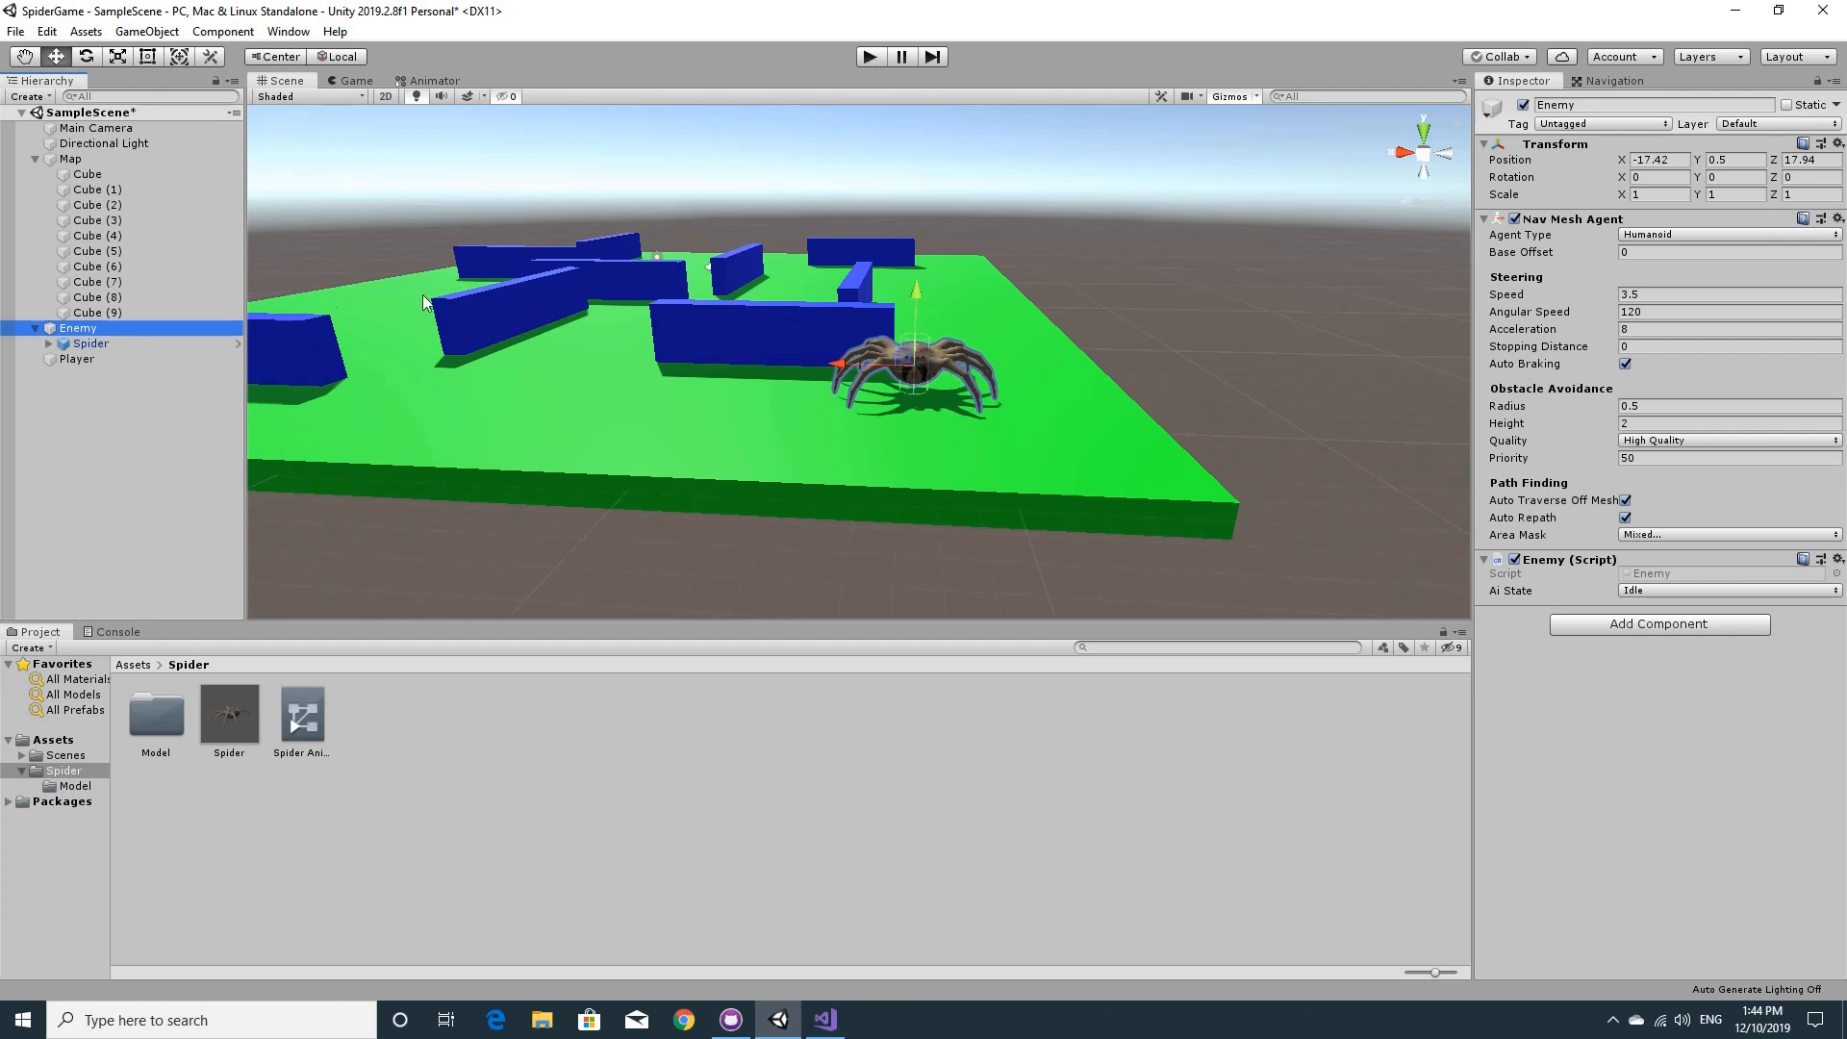
- Set the Spider child's scale to 0.25 on the X, Y and Z axes
left_click(115, 342)
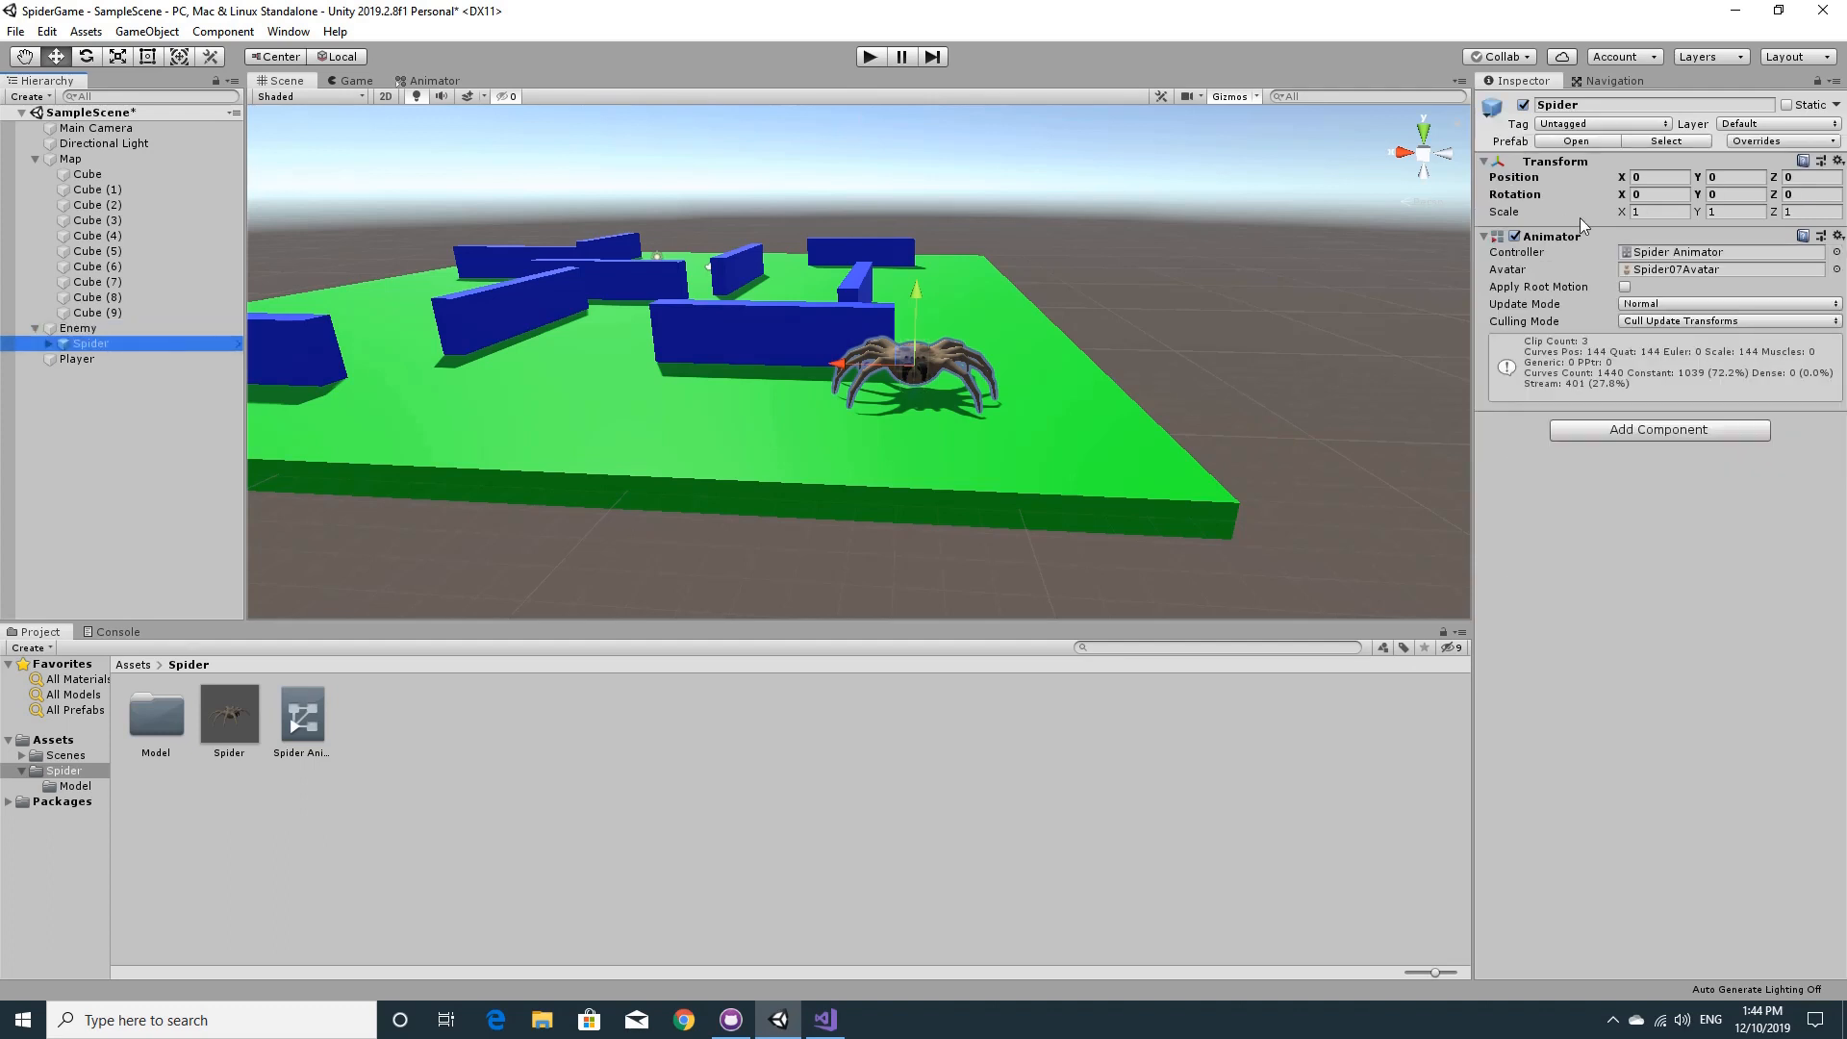
left_click(1648, 211)
type("0.2")
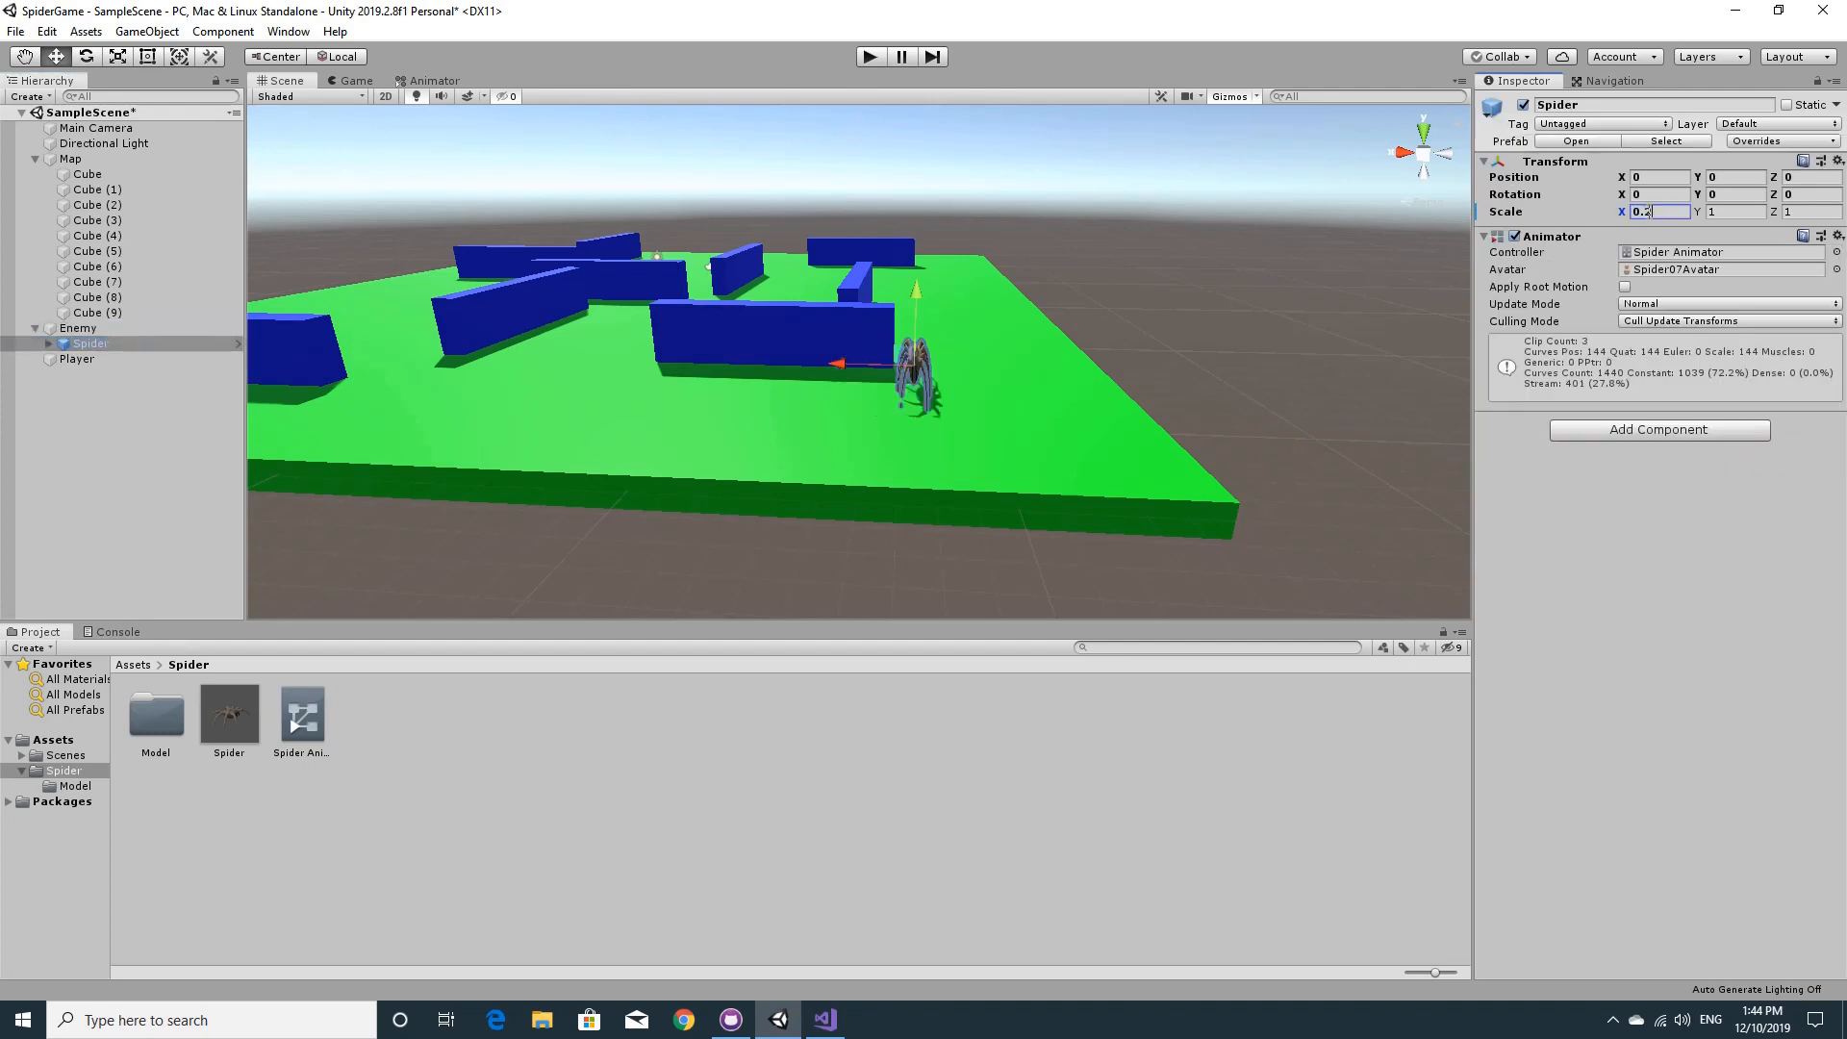
type("5")
key("Tab")
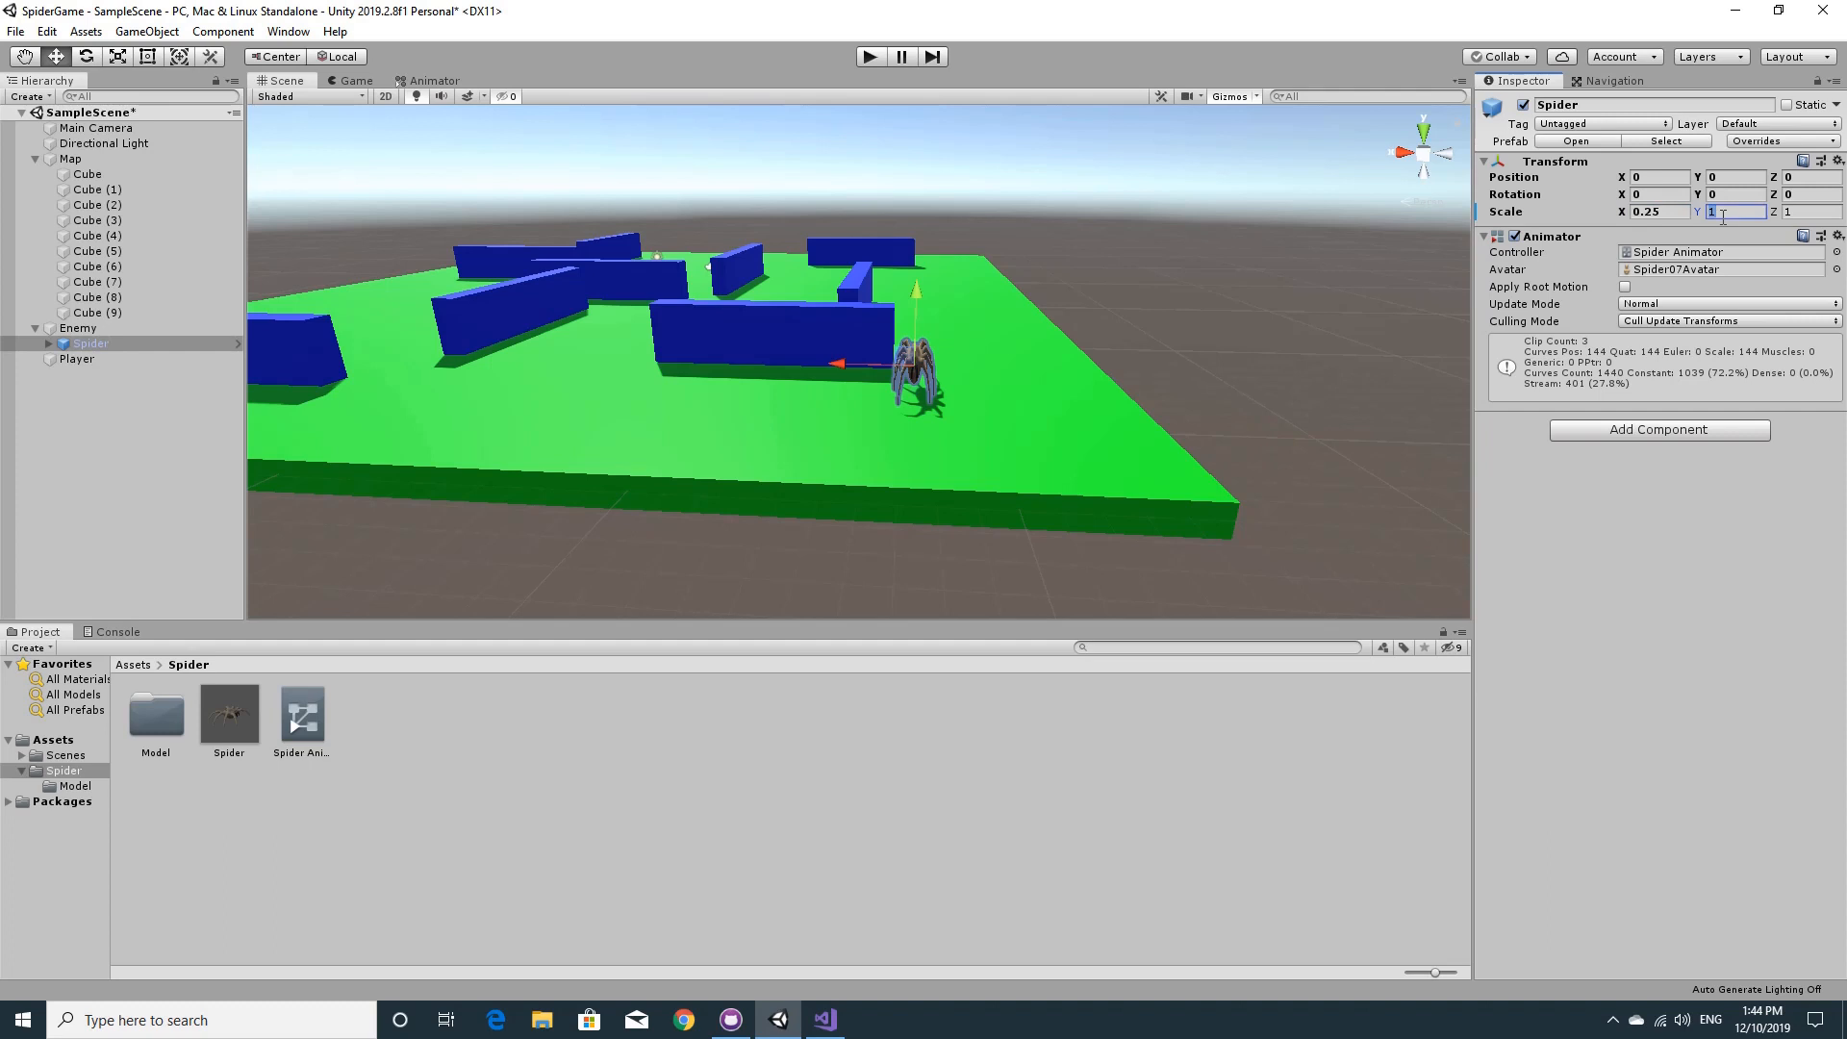
type("0.25")
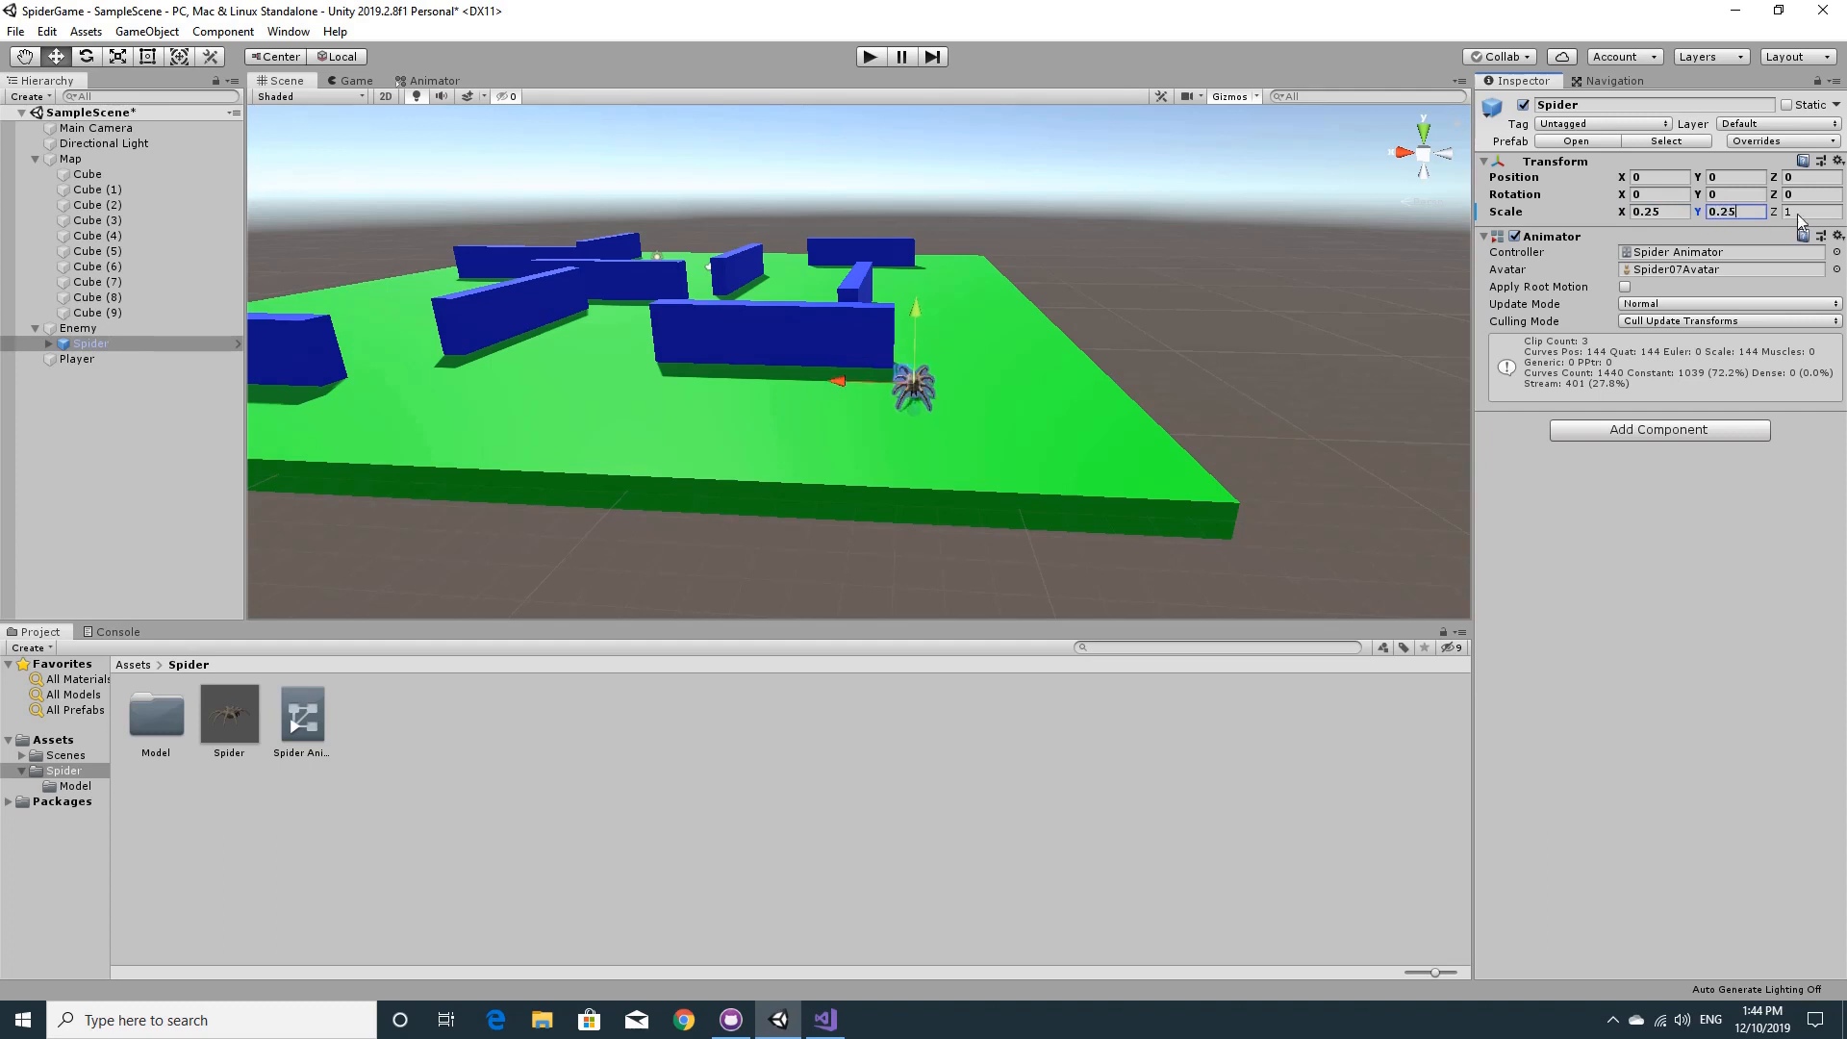
key("Tab")
type("0.25")
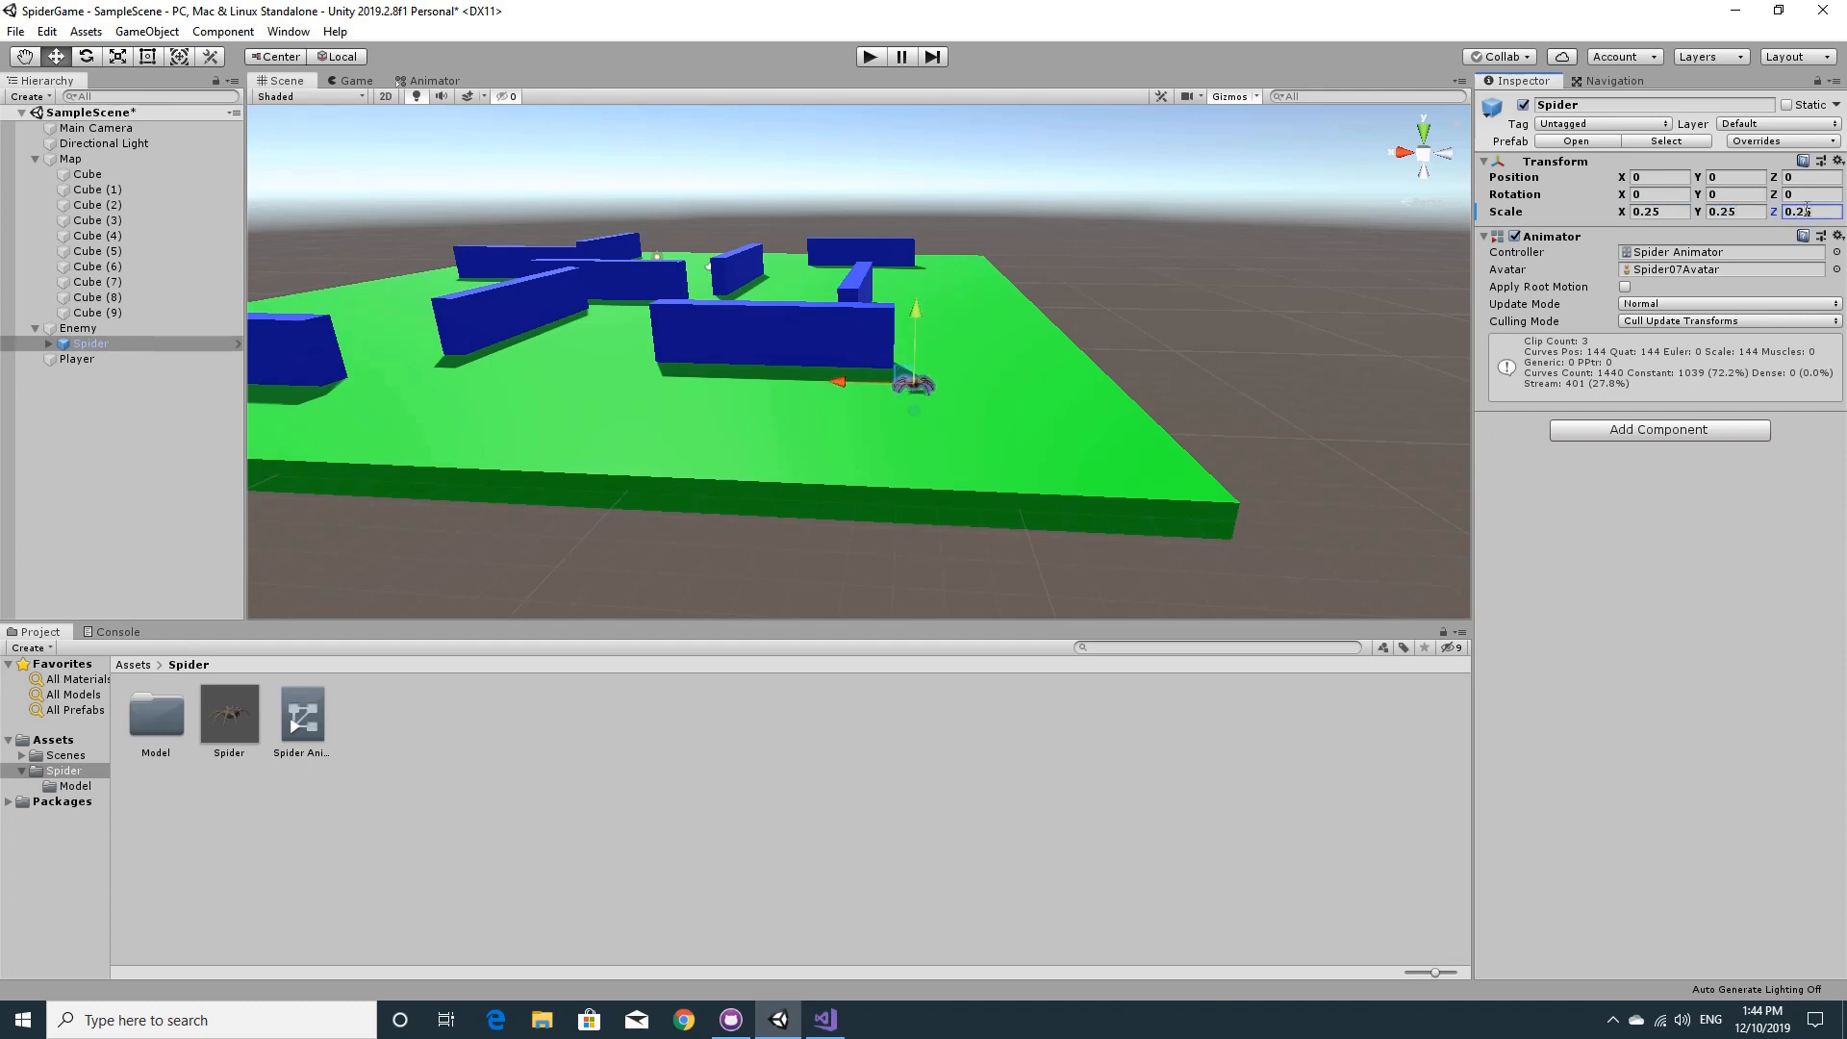
- Compare the scaled spider's size with the Enemy's Nav Mesh Agent cylinder and the surrounding map
right_click_drag(1077, 356, 1120, 395)
key("w")
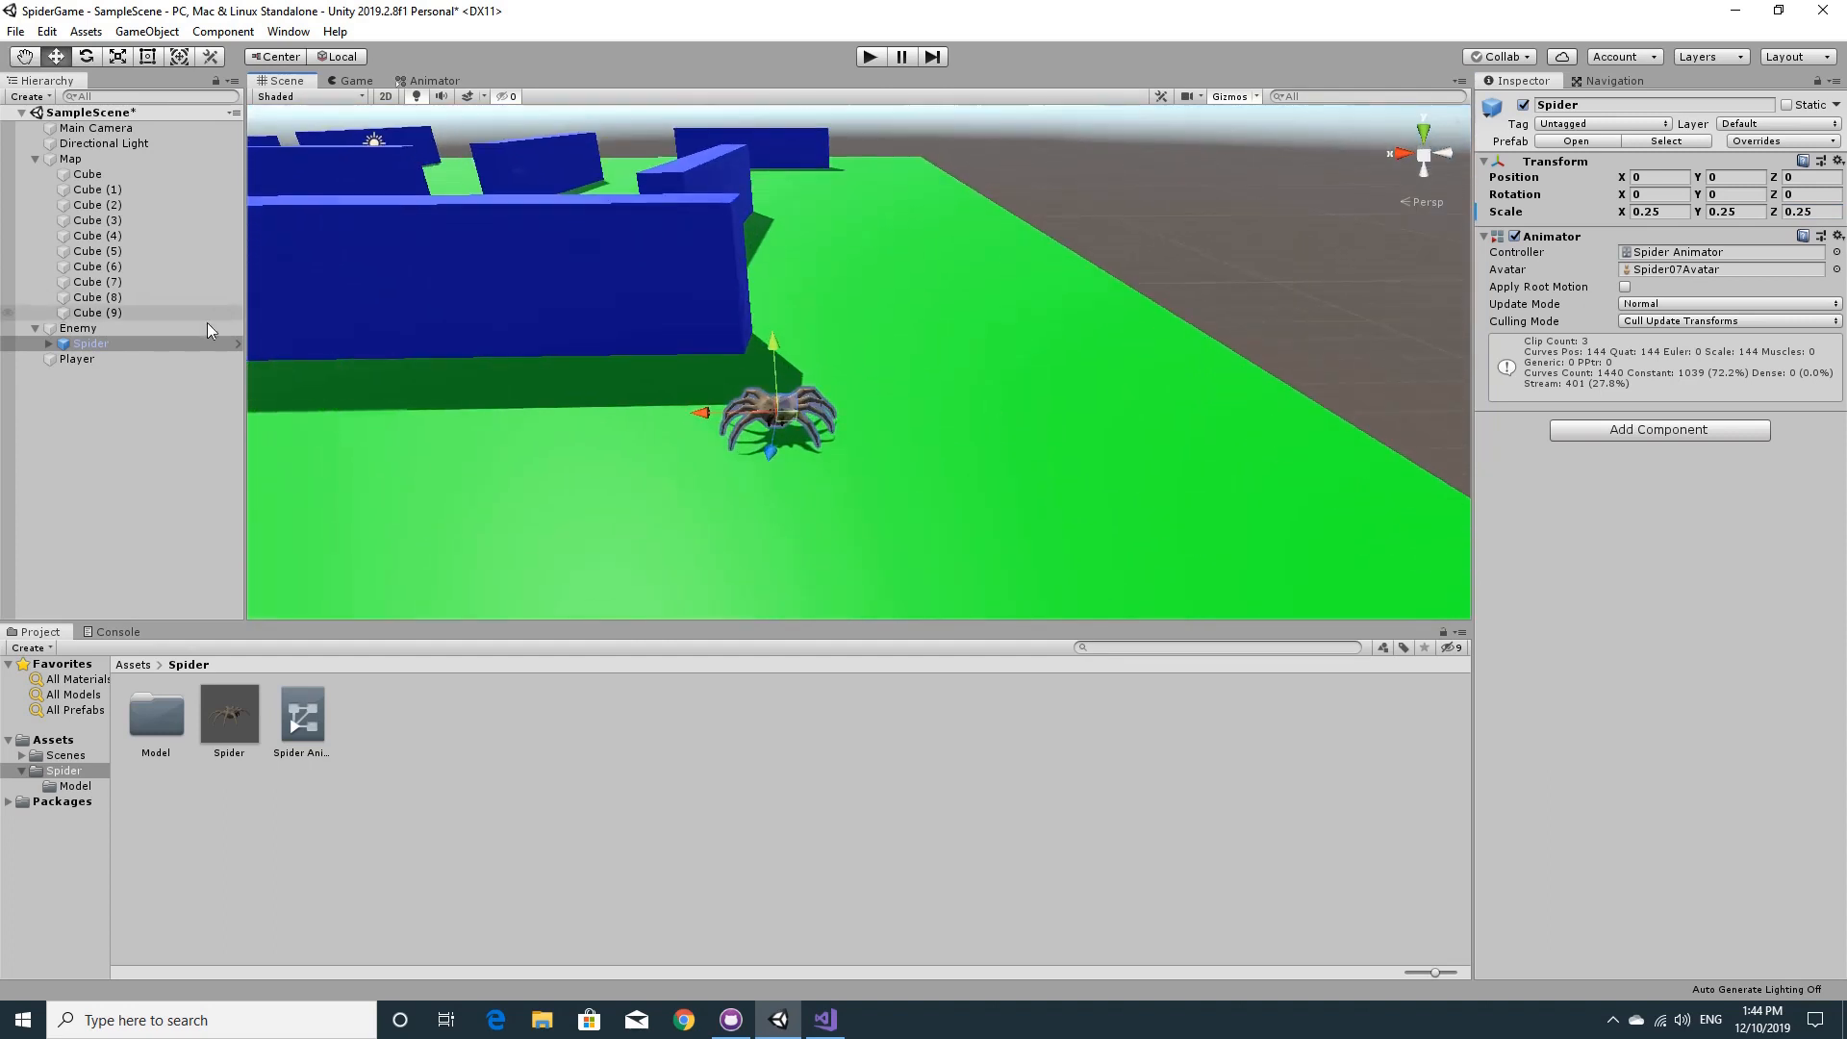
left_click(113, 325)
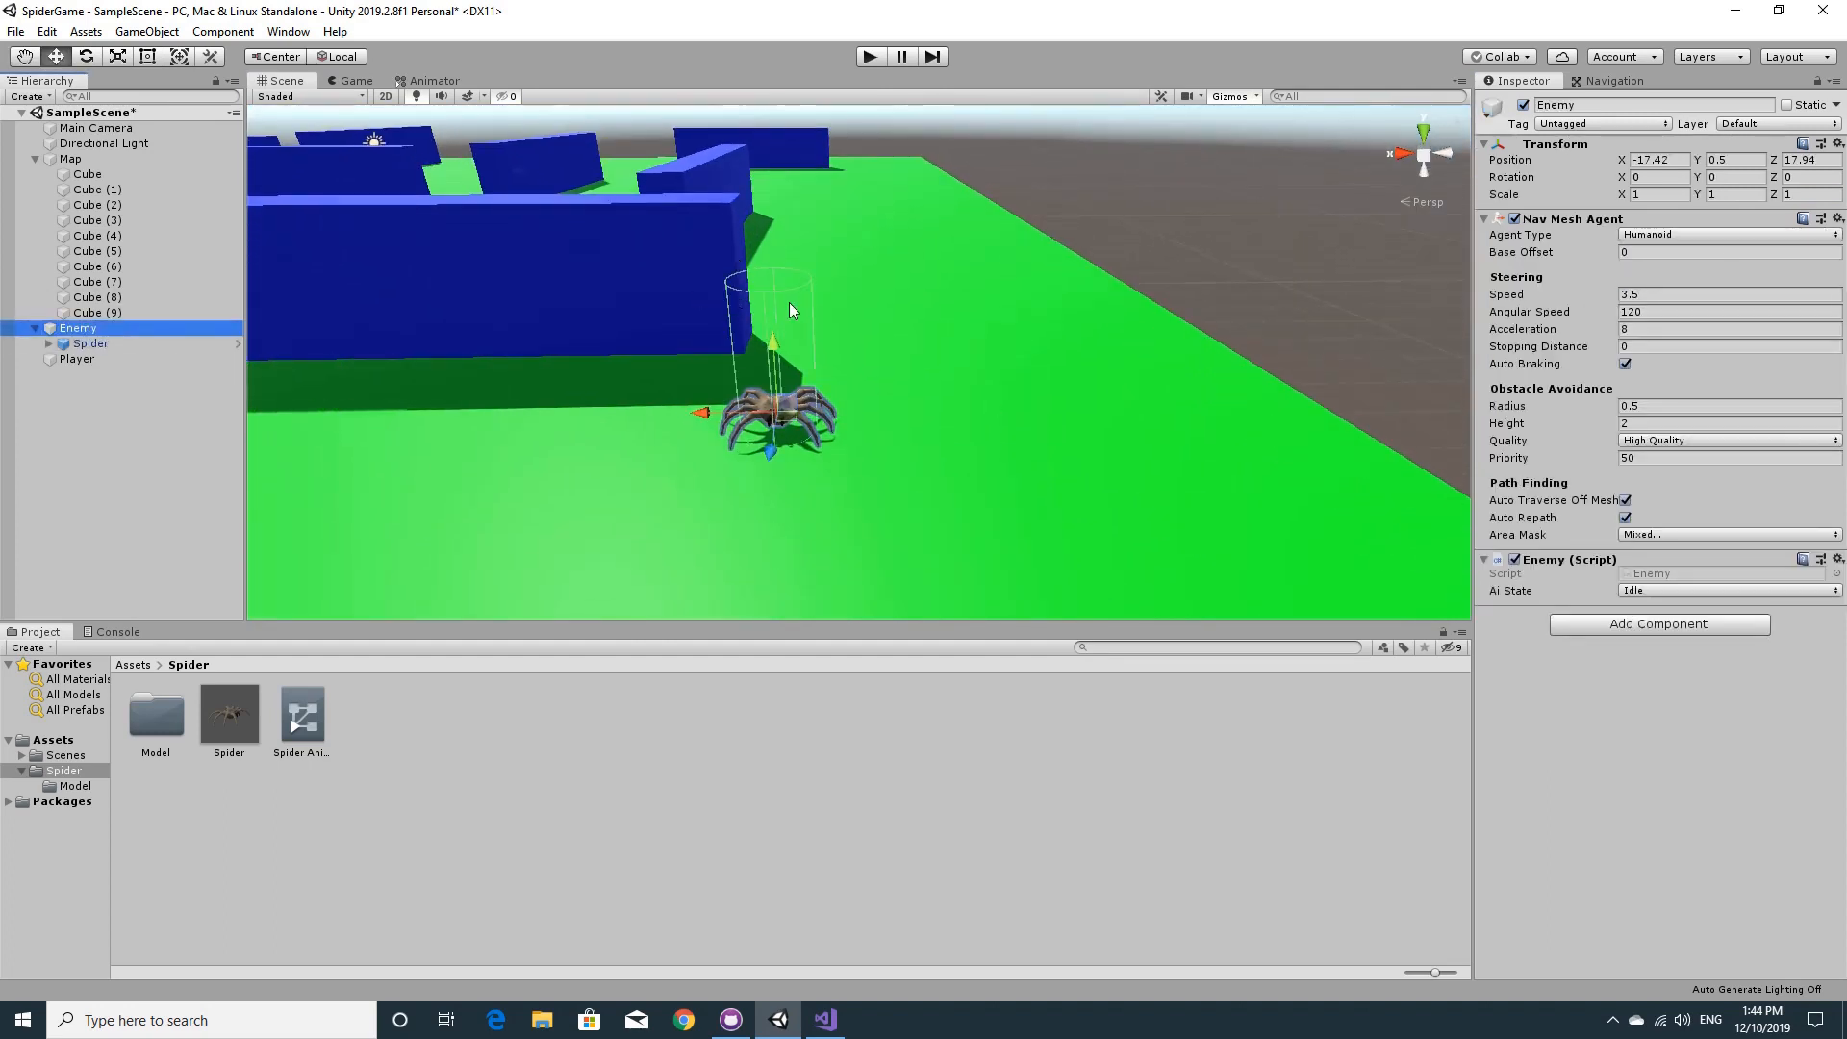
right_click_drag(839, 315, 955, 314)
key("s")
key("a")
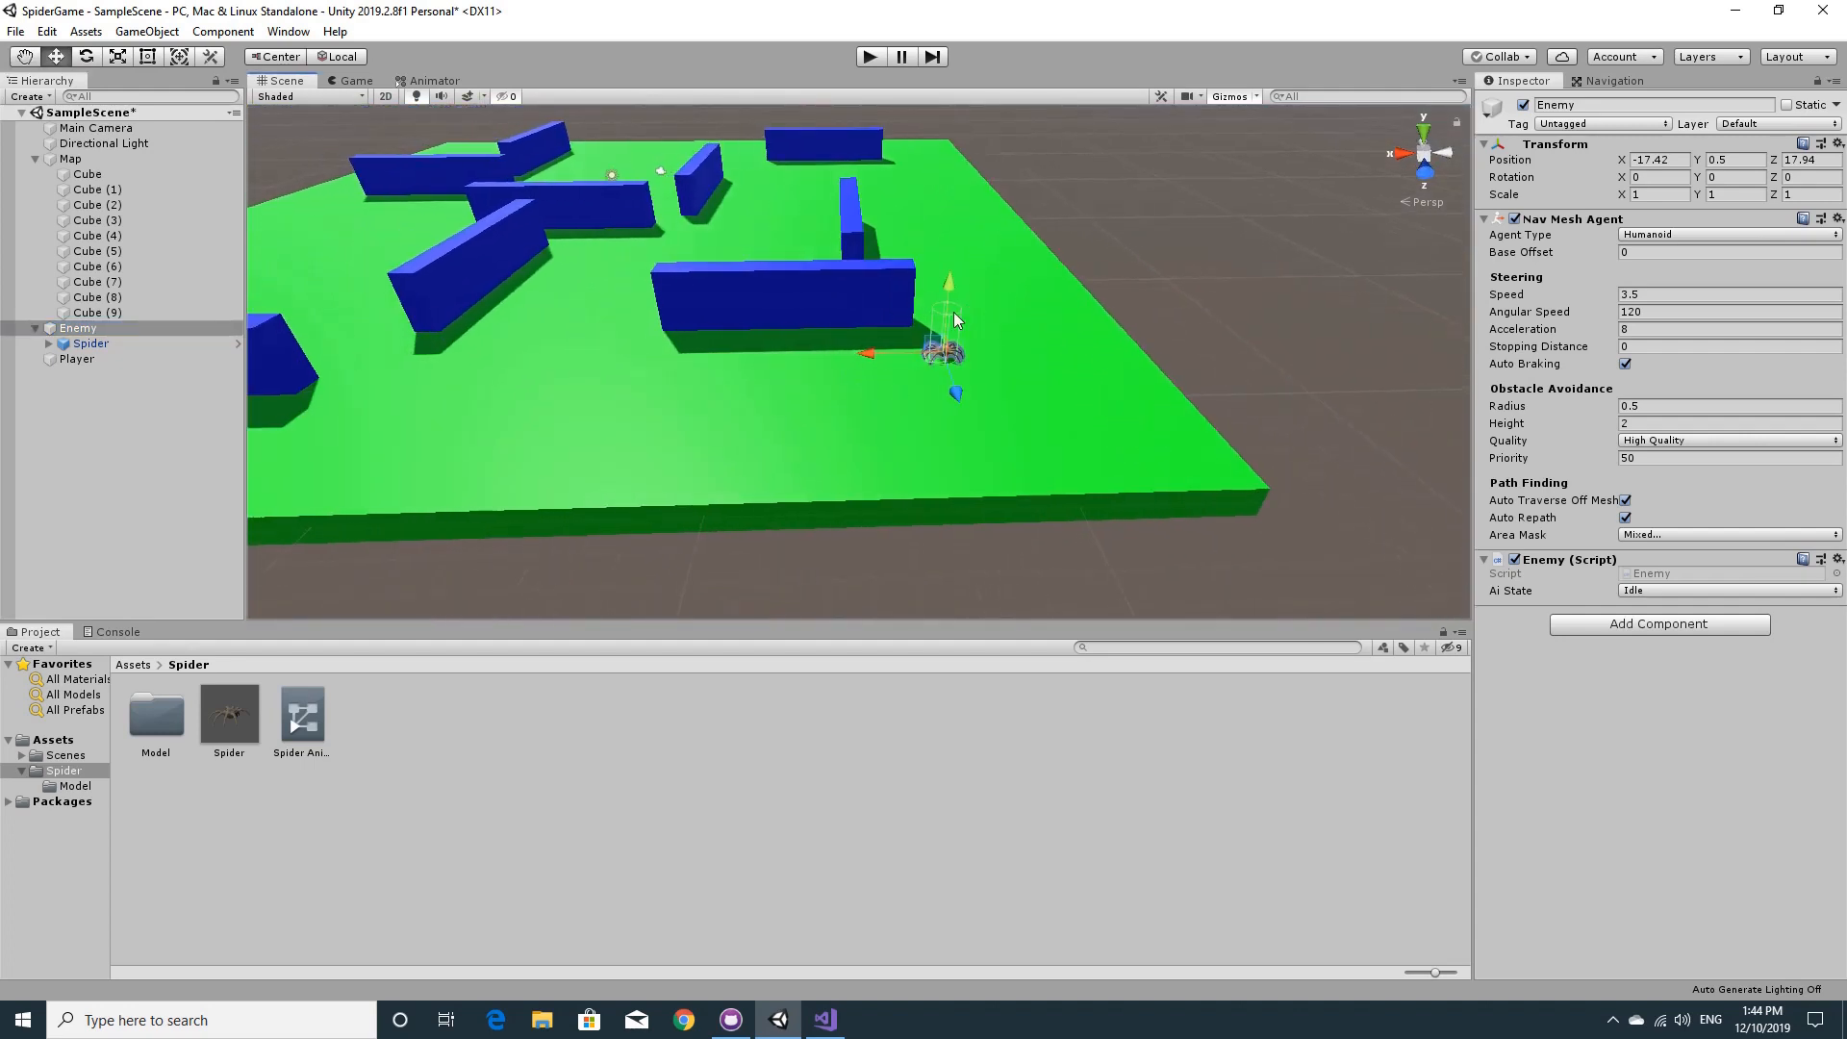
right_click_drag(1052, 348, 1029, 390)
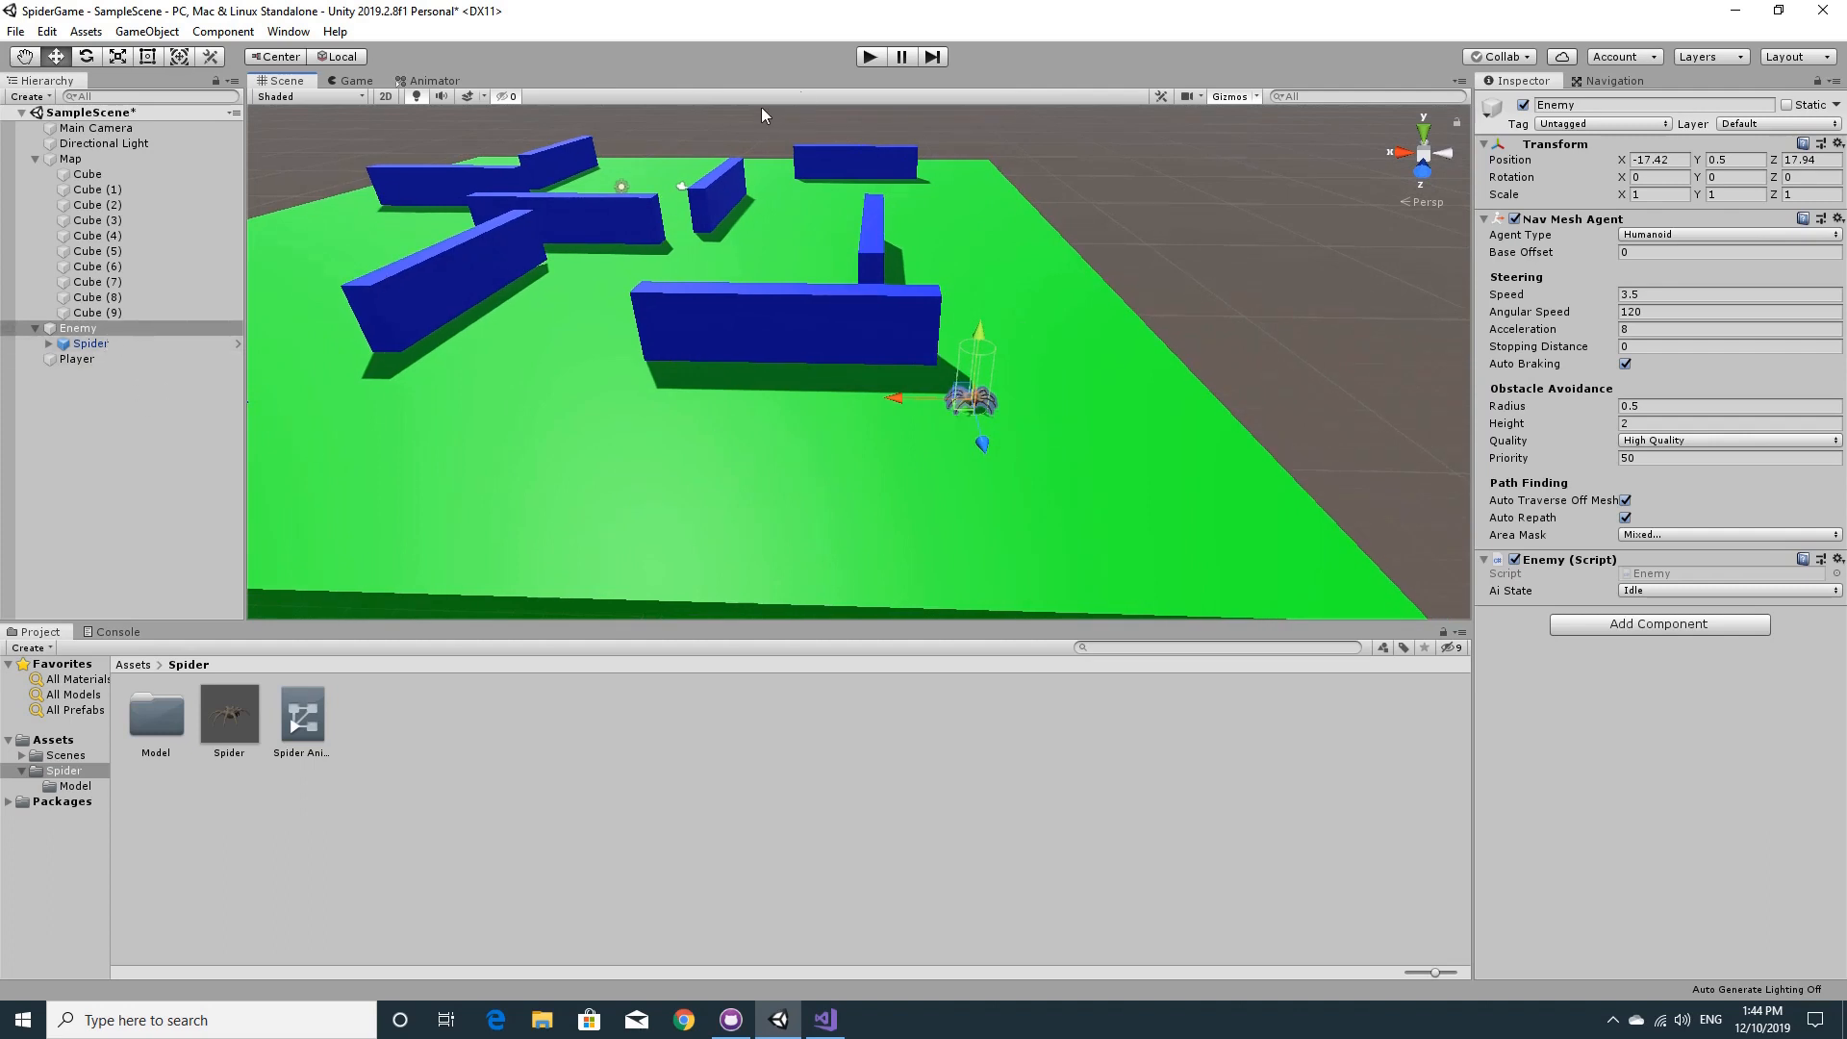
- Start play mode and inspect the spider enemy up close in the Scene view
left_click(869, 57)
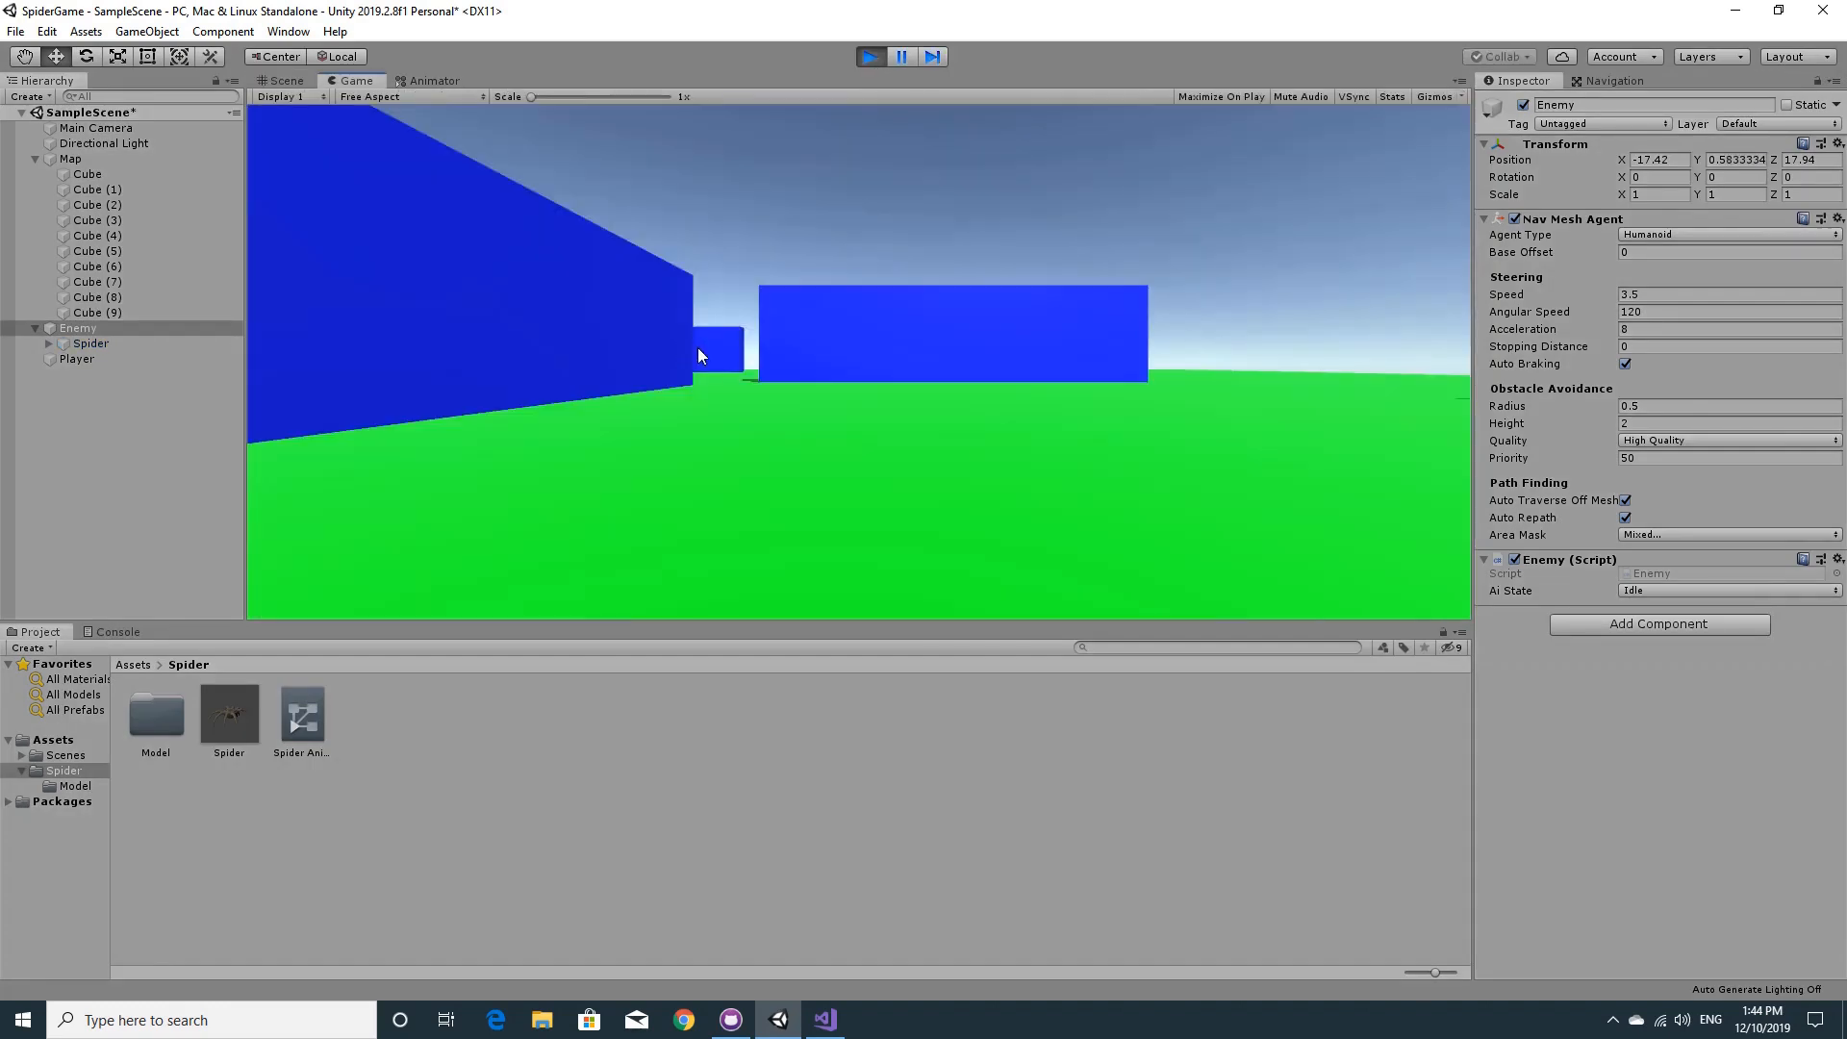
left_click(277, 79)
right_click_drag(607, 269, 643, 268)
key("w")
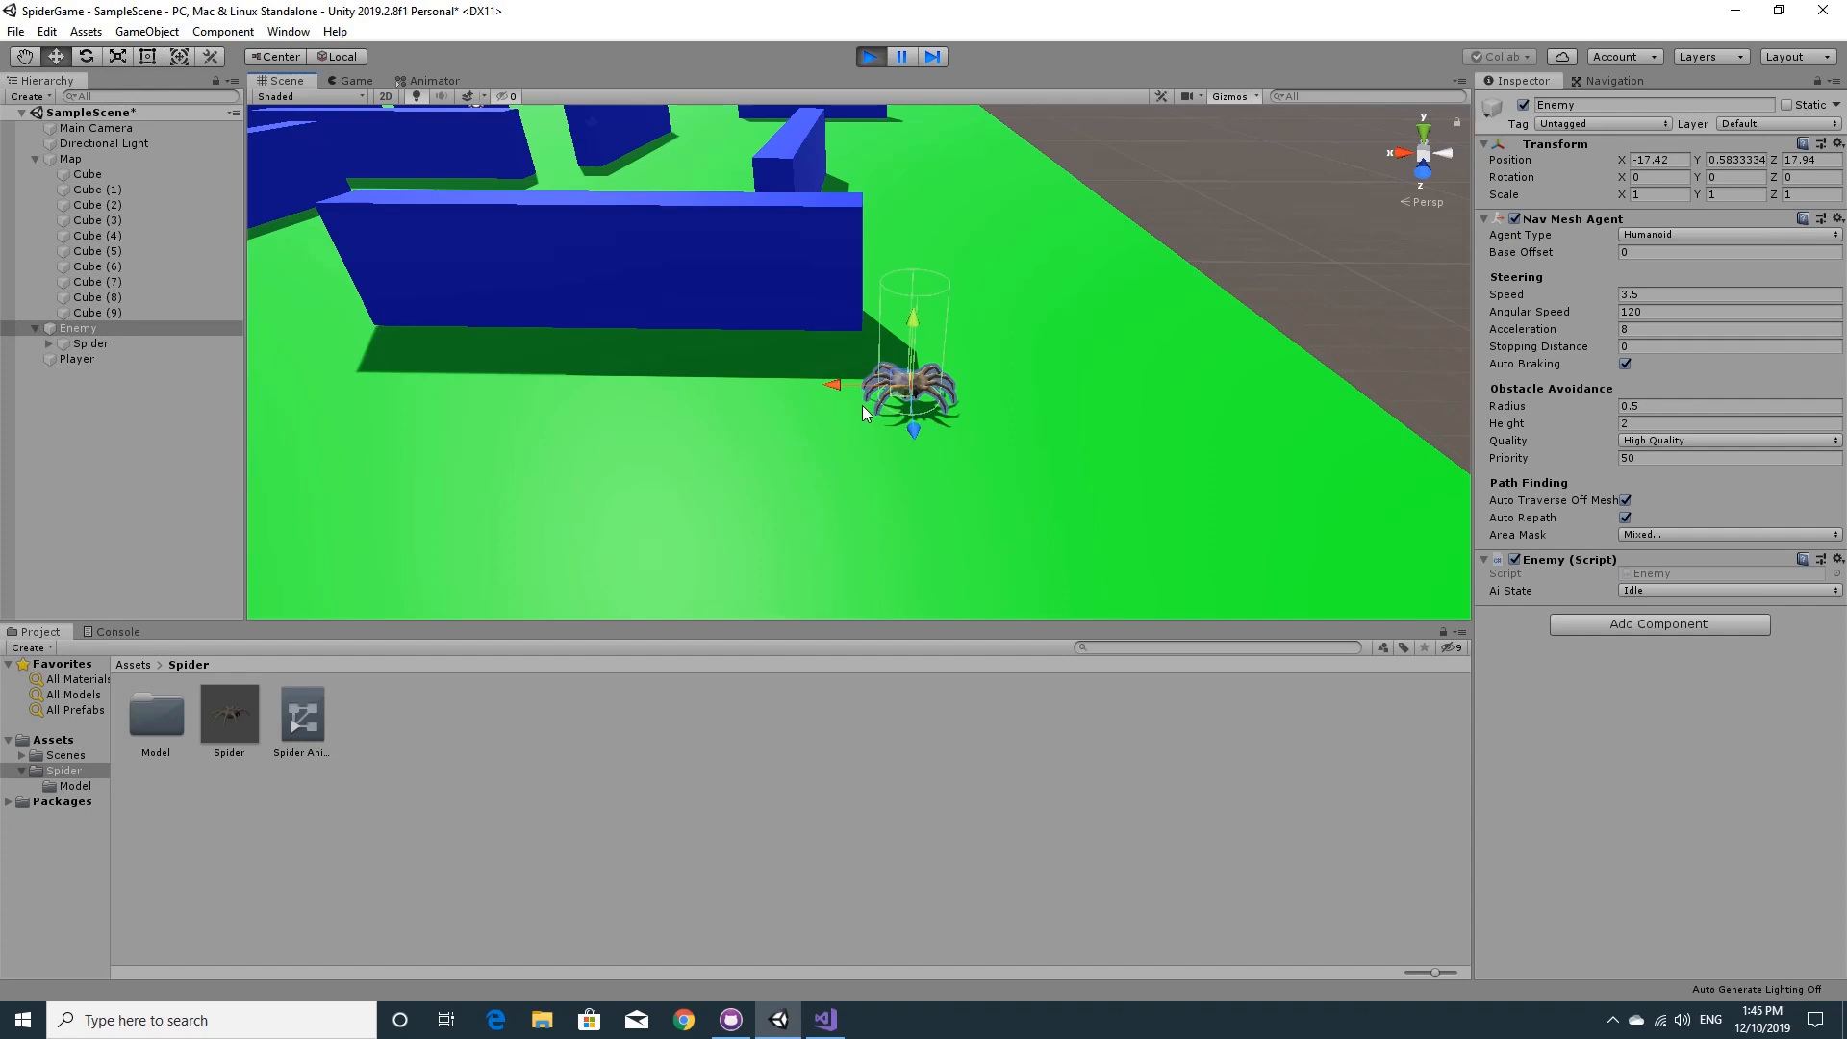
- Open the Spider Animator controller and examine its attack, walk and idle states, transitions and parameters
double_click(302, 719)
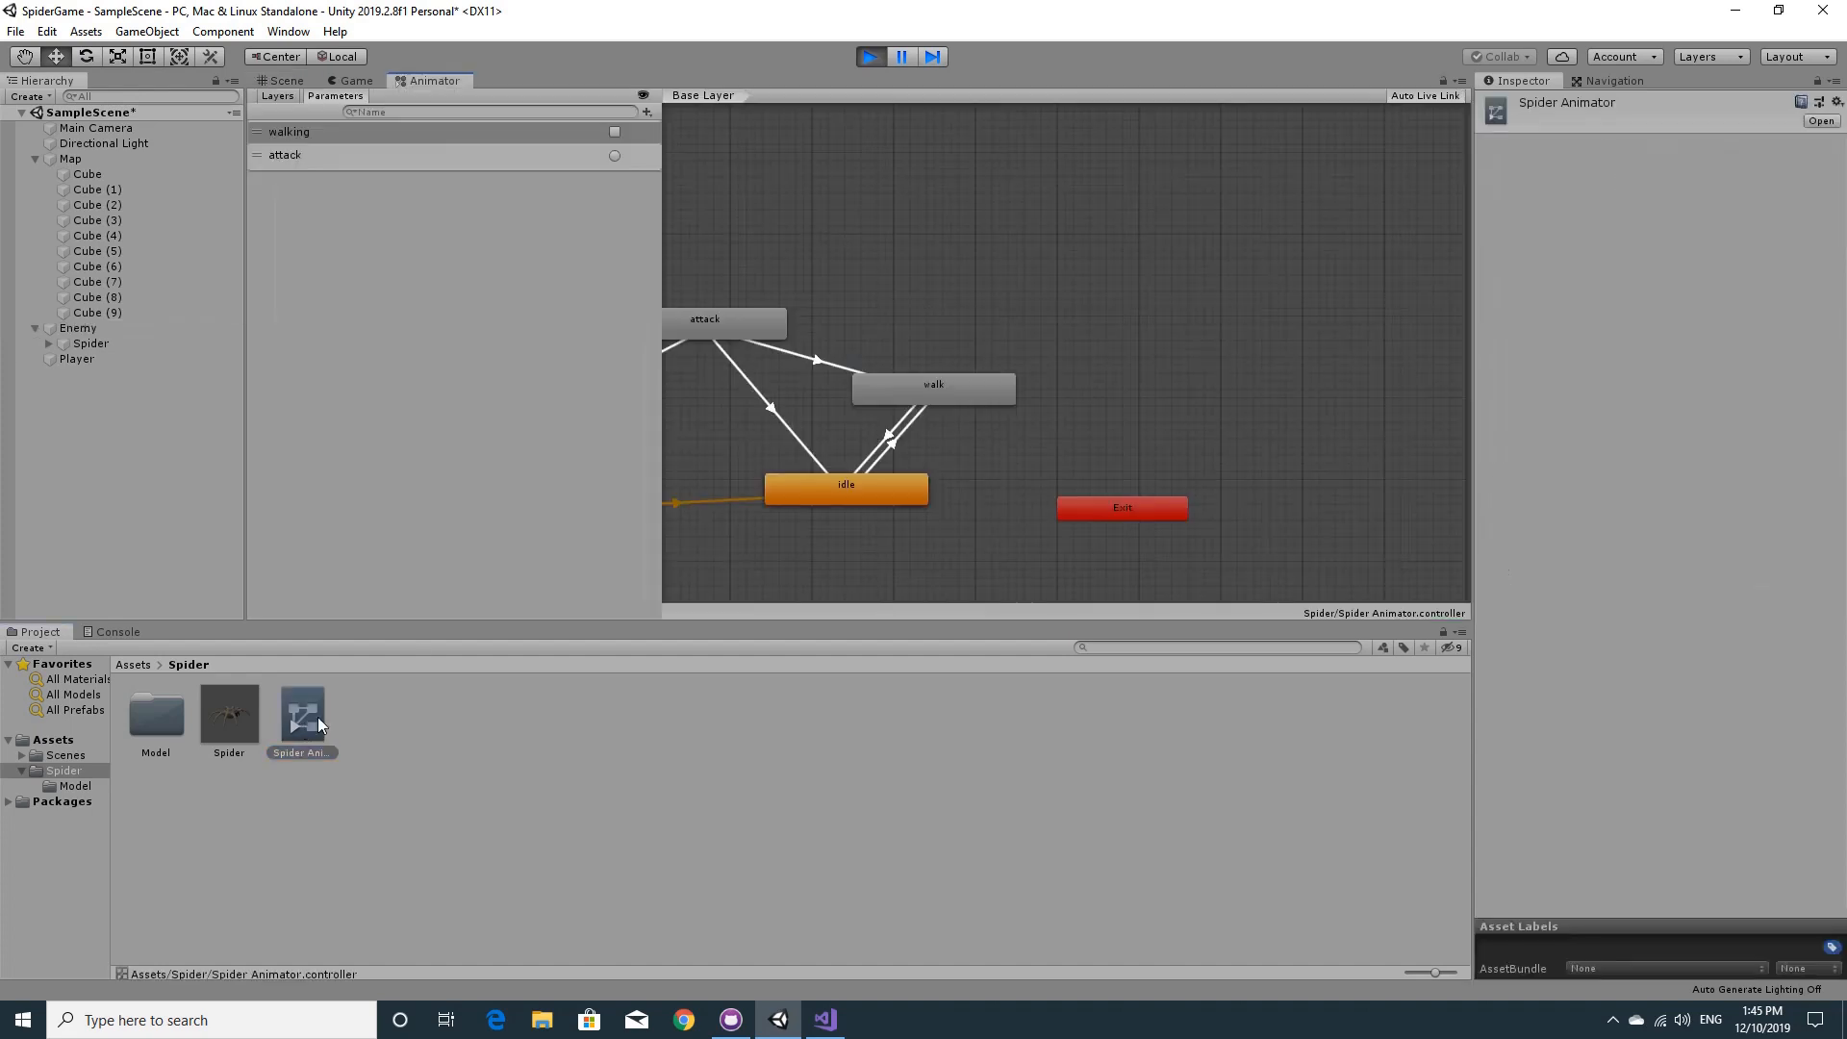
right_click(1039, 271)
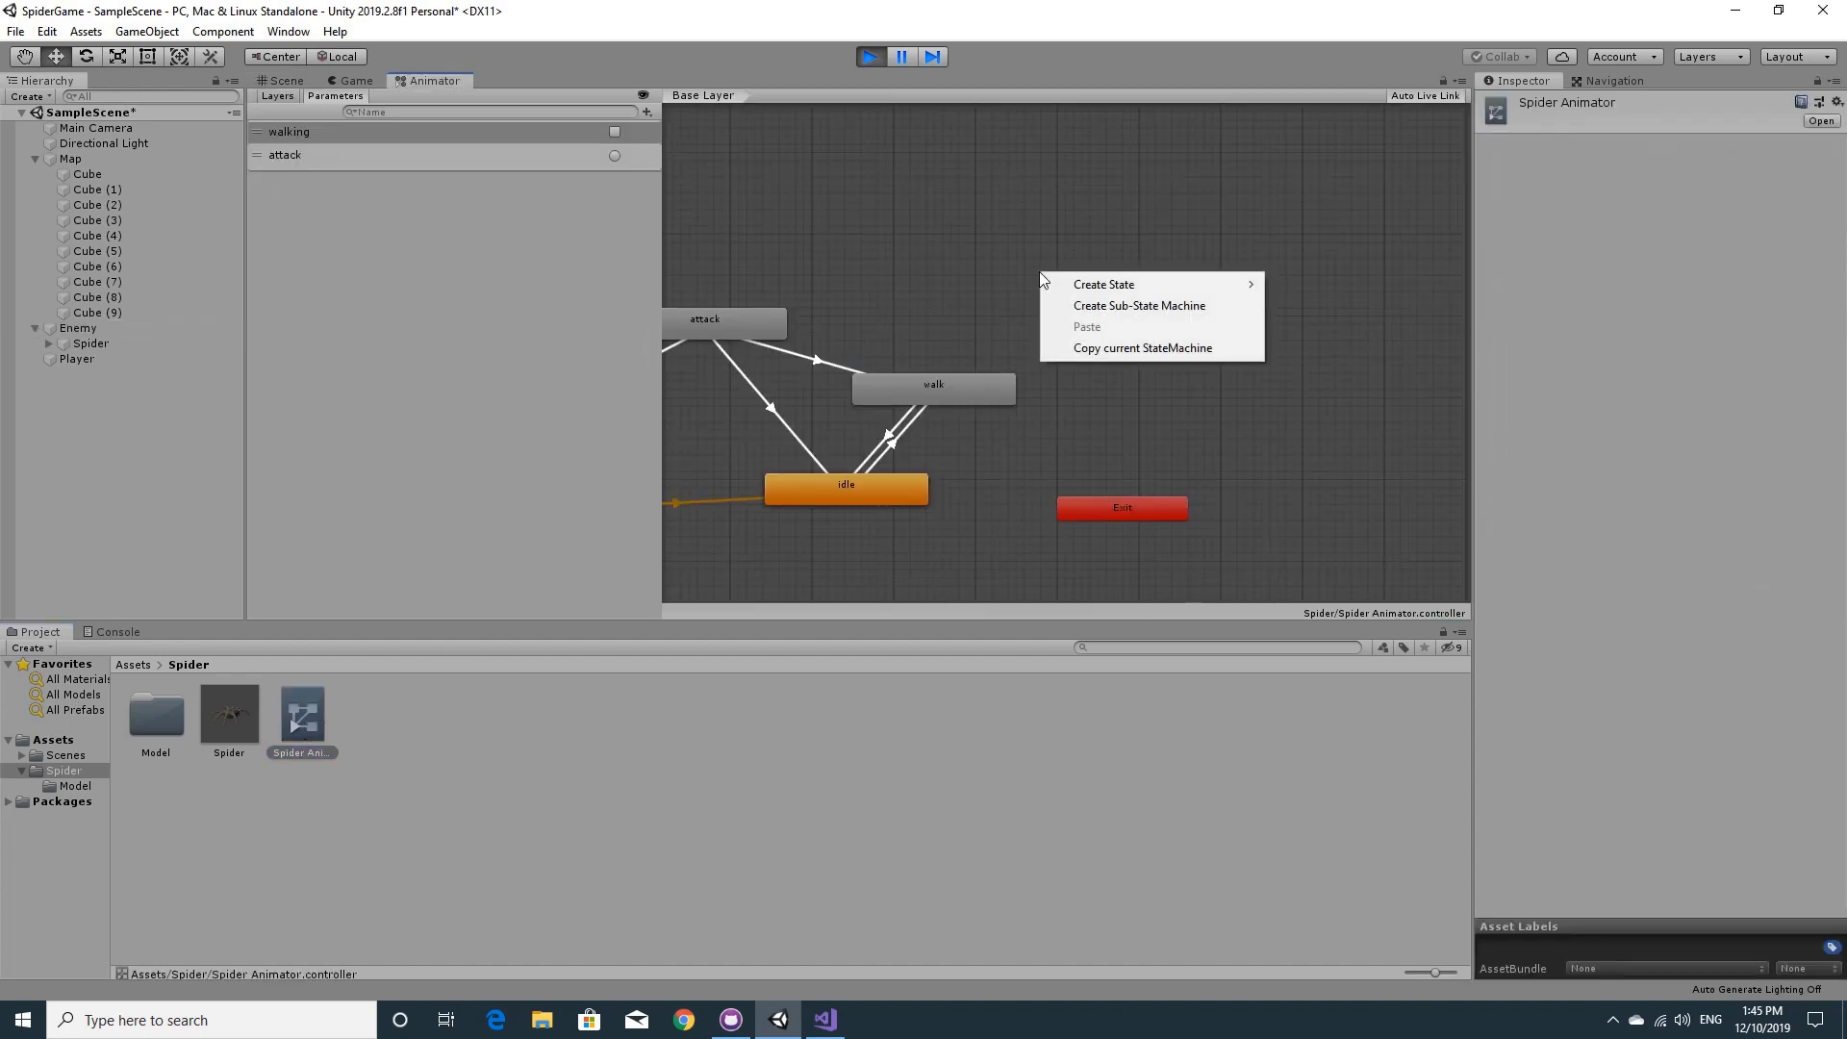
left_click(981, 182)
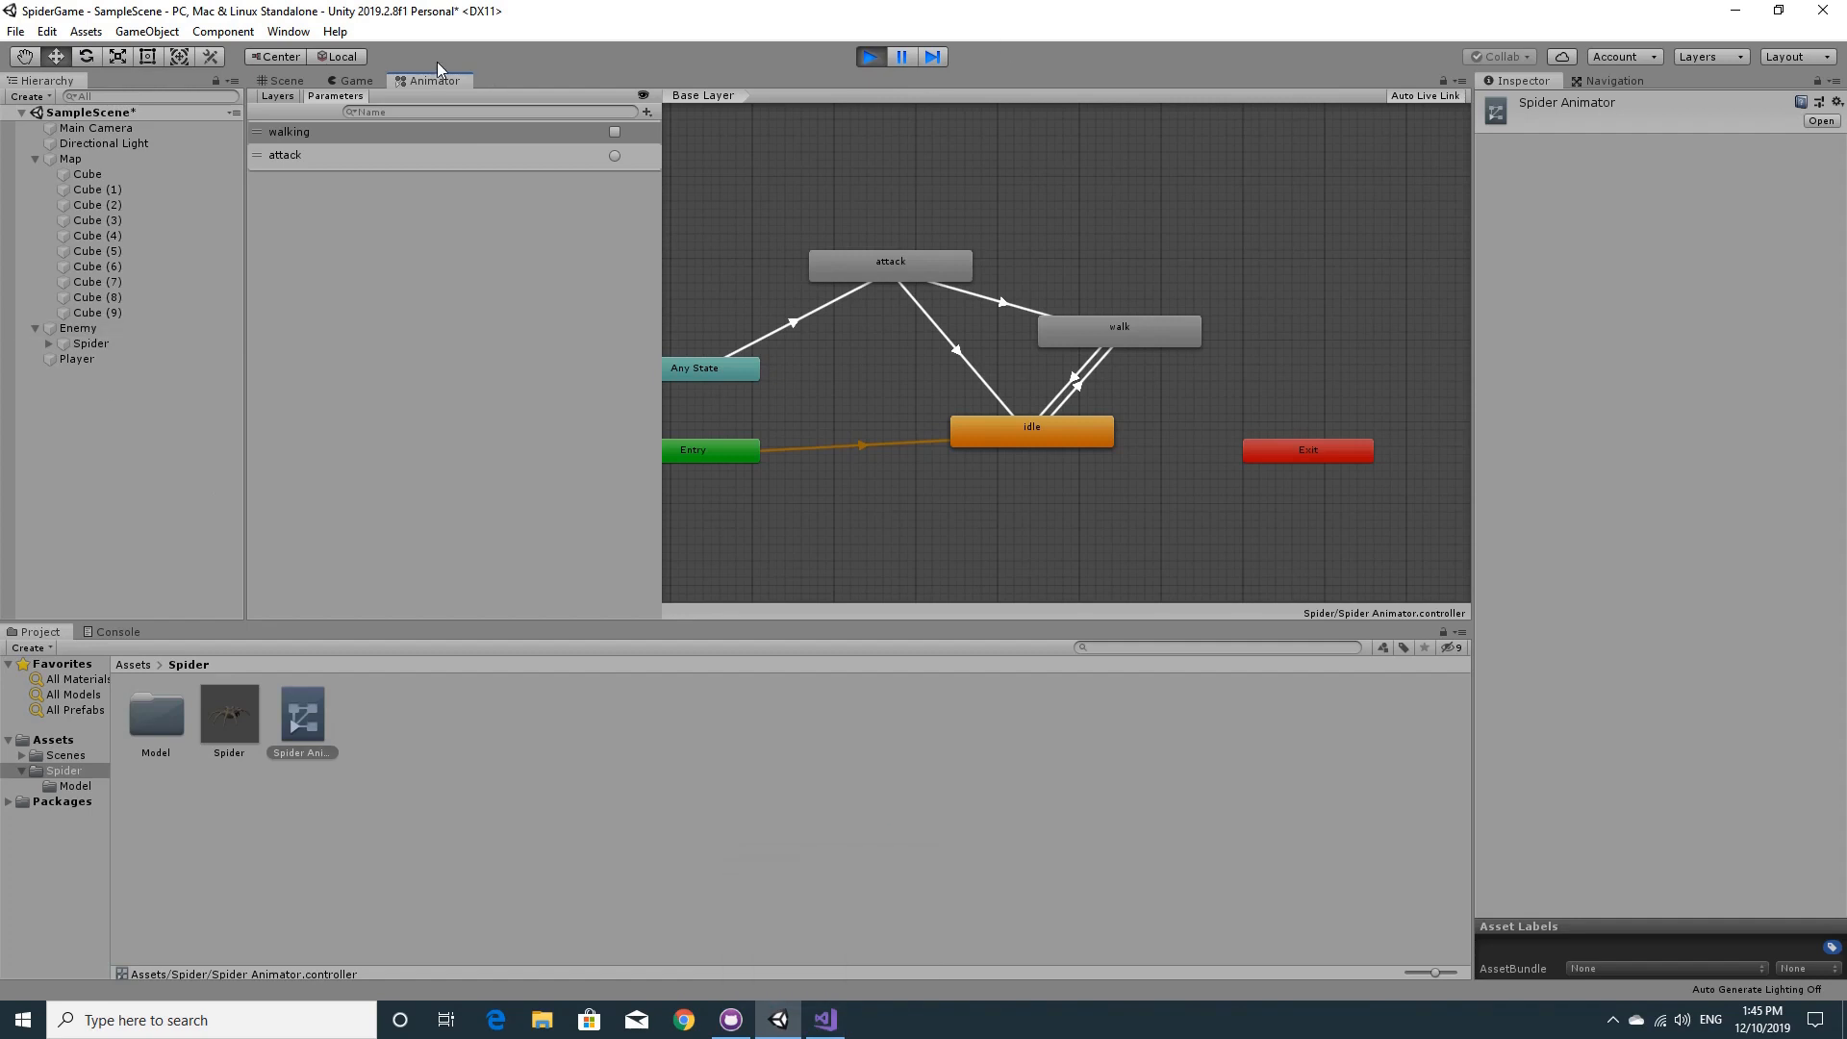
- Test the spider's chase by moving the Player to about X -18.62, Z 19.77 in the running scene, and stop play mode
left_click(281, 80)
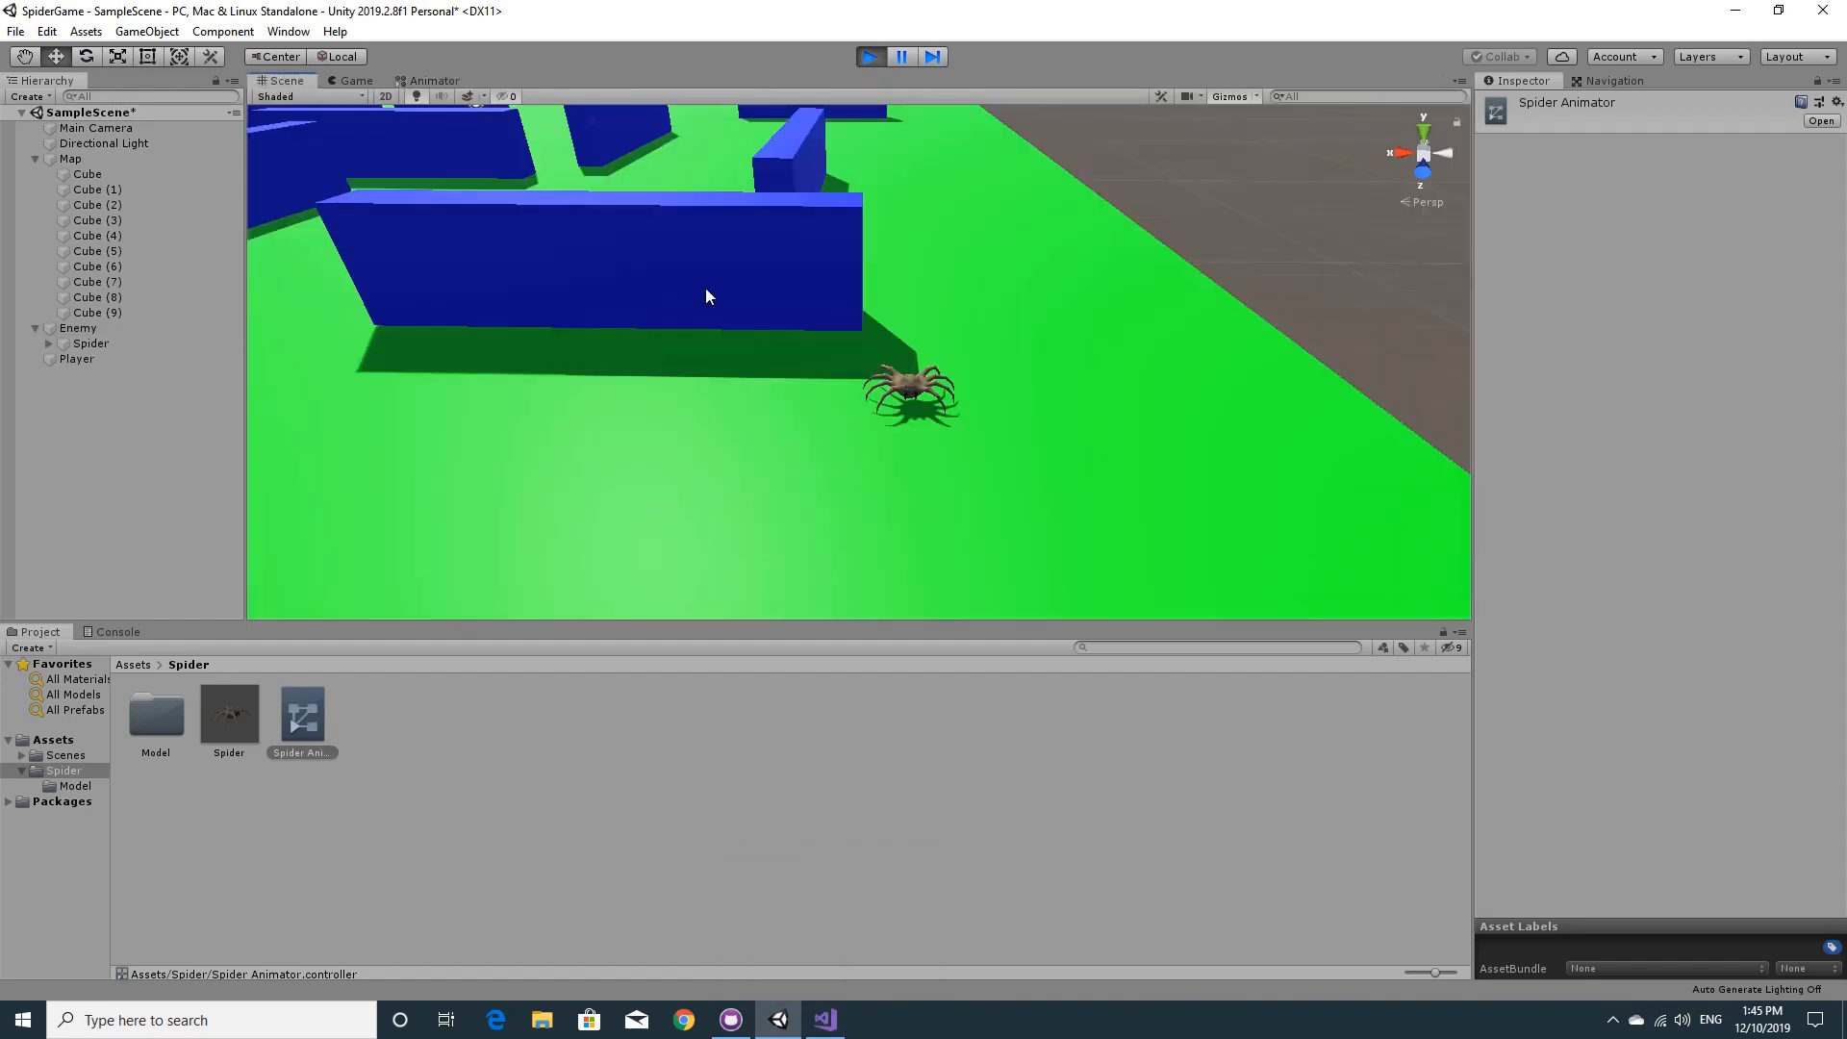
left_click(79, 358)
left_click_drag(346, 130, 1101, 518)
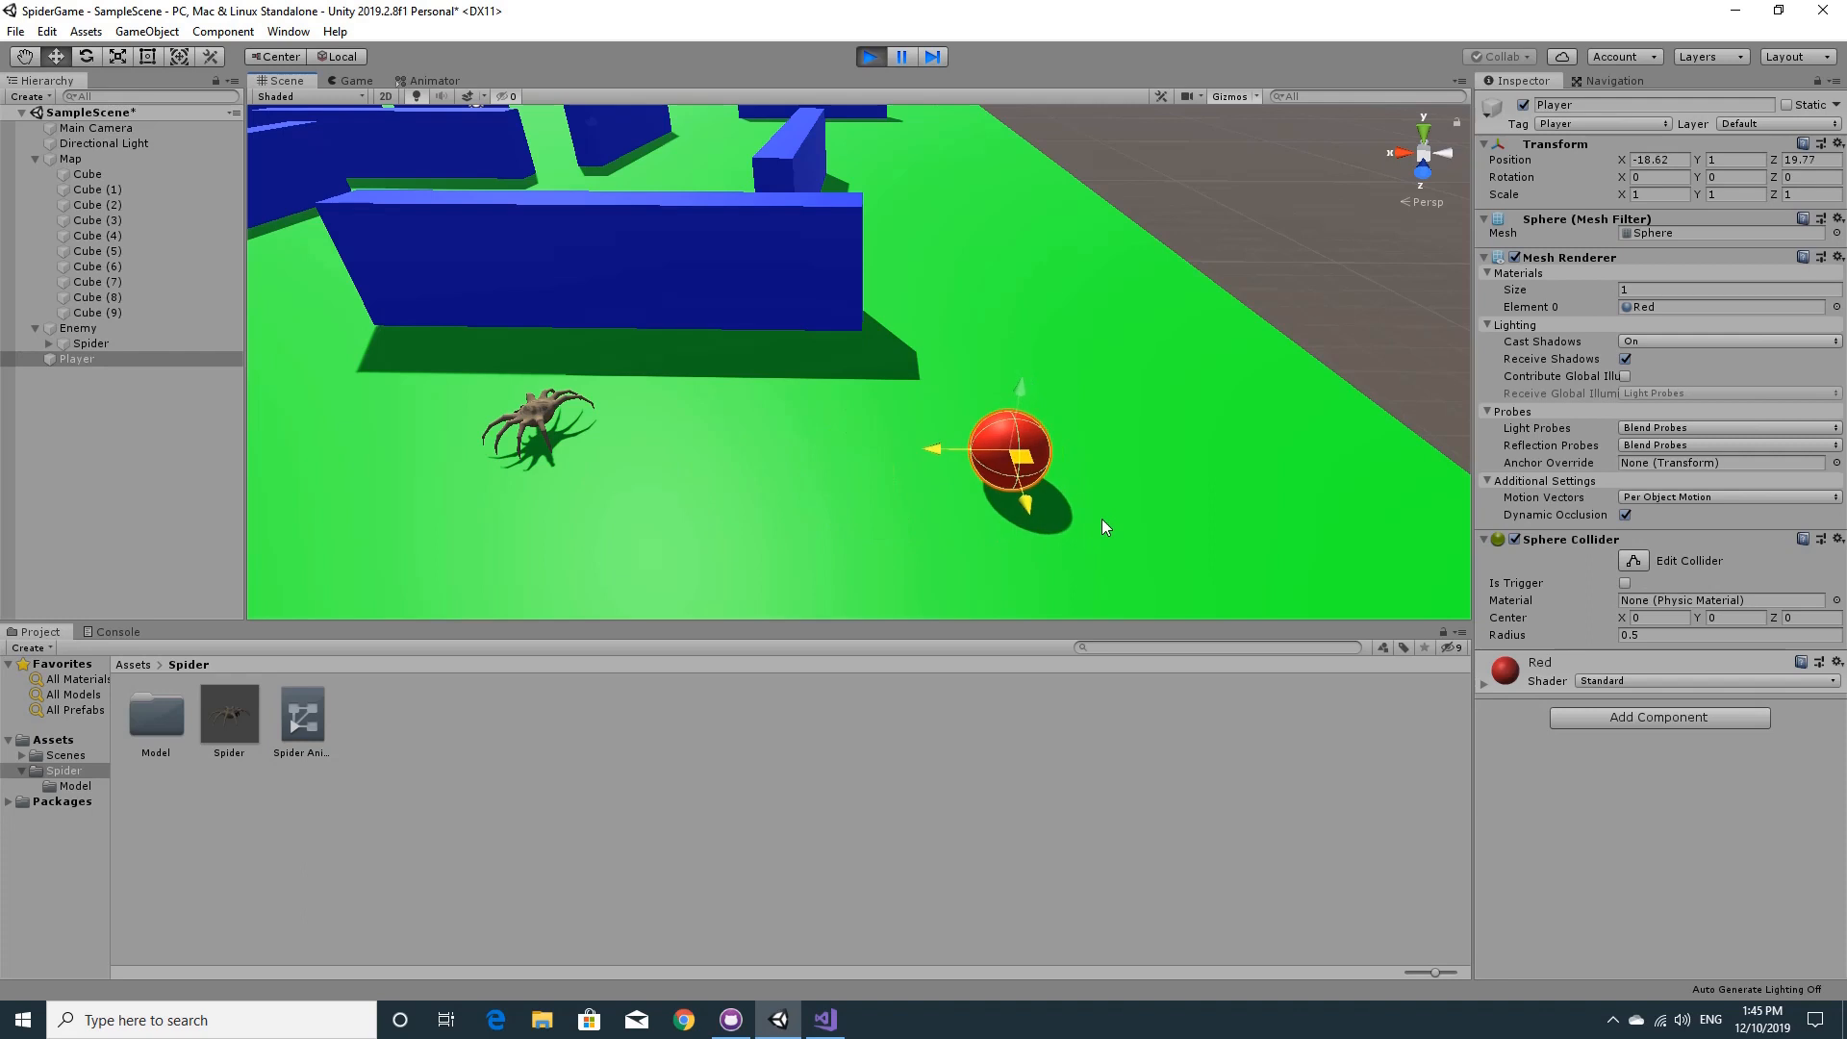
left_click(868, 58)
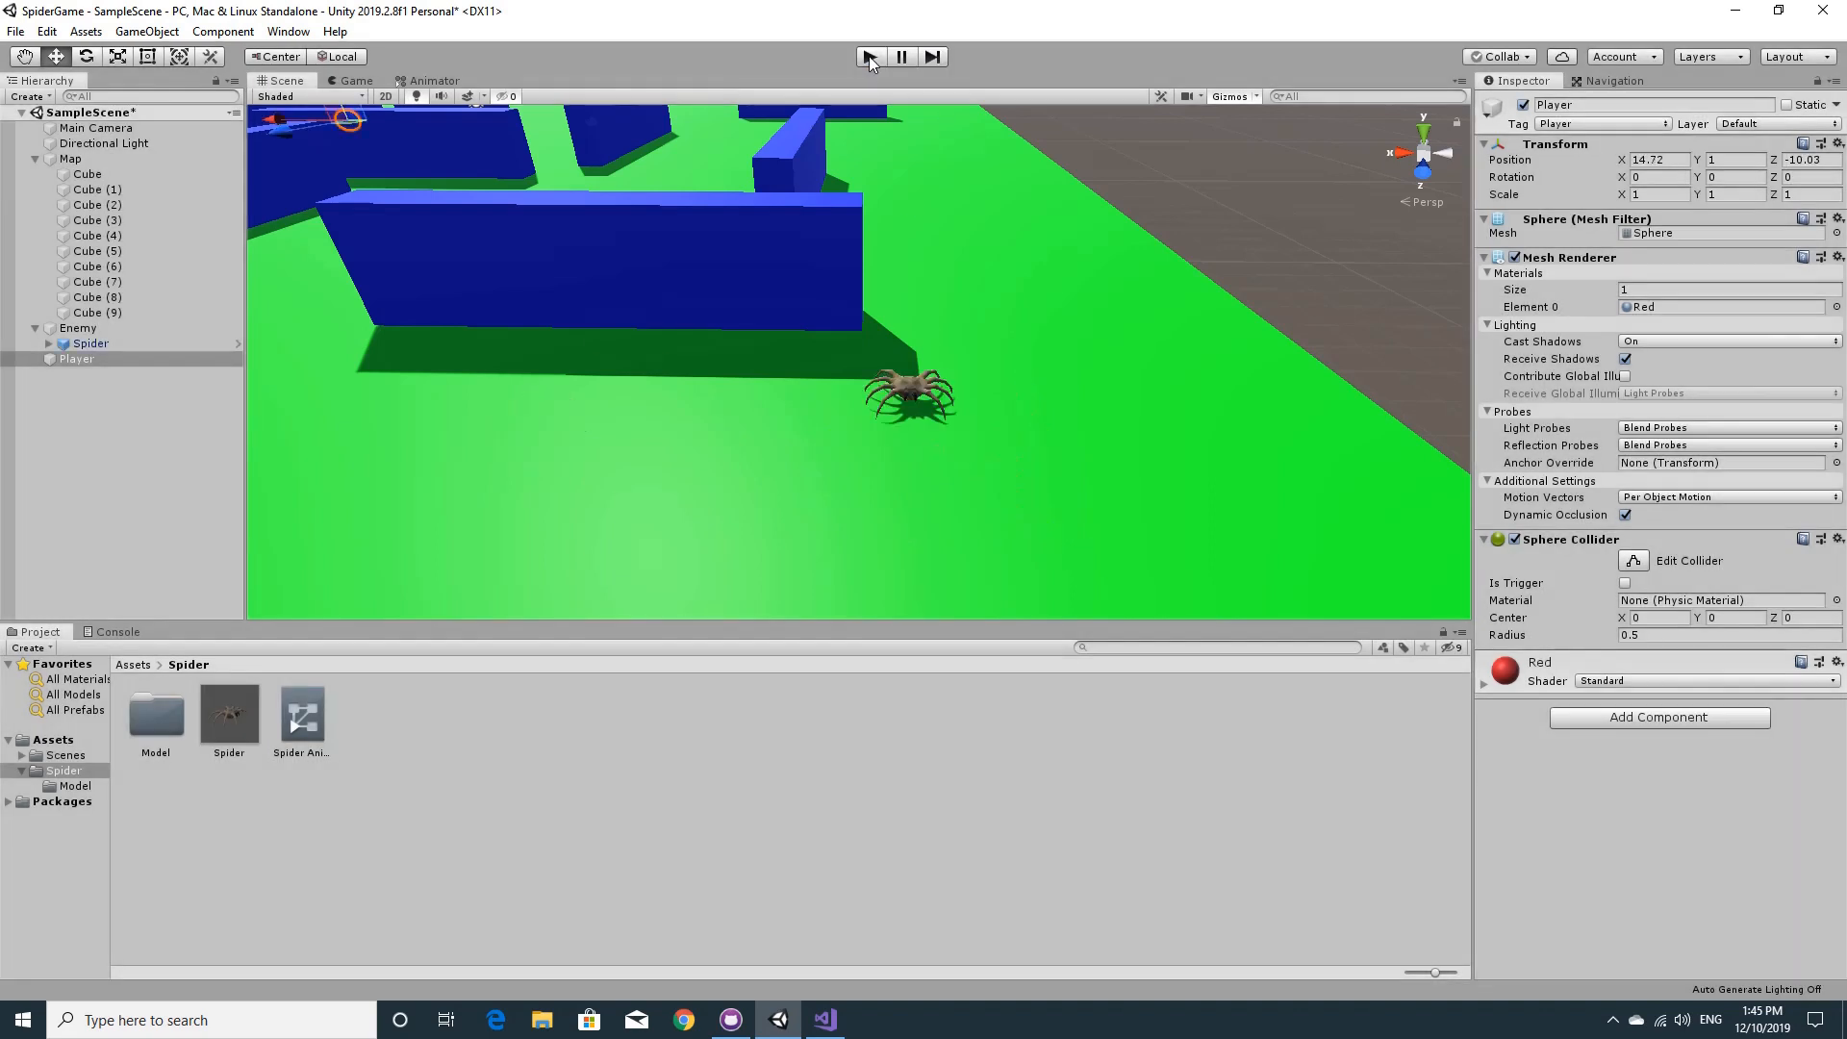
- Switch to Visual Studio, declare a public Animator field named animator below the player Transform in Enemy.cs, and save the script
left_click(825, 1019)
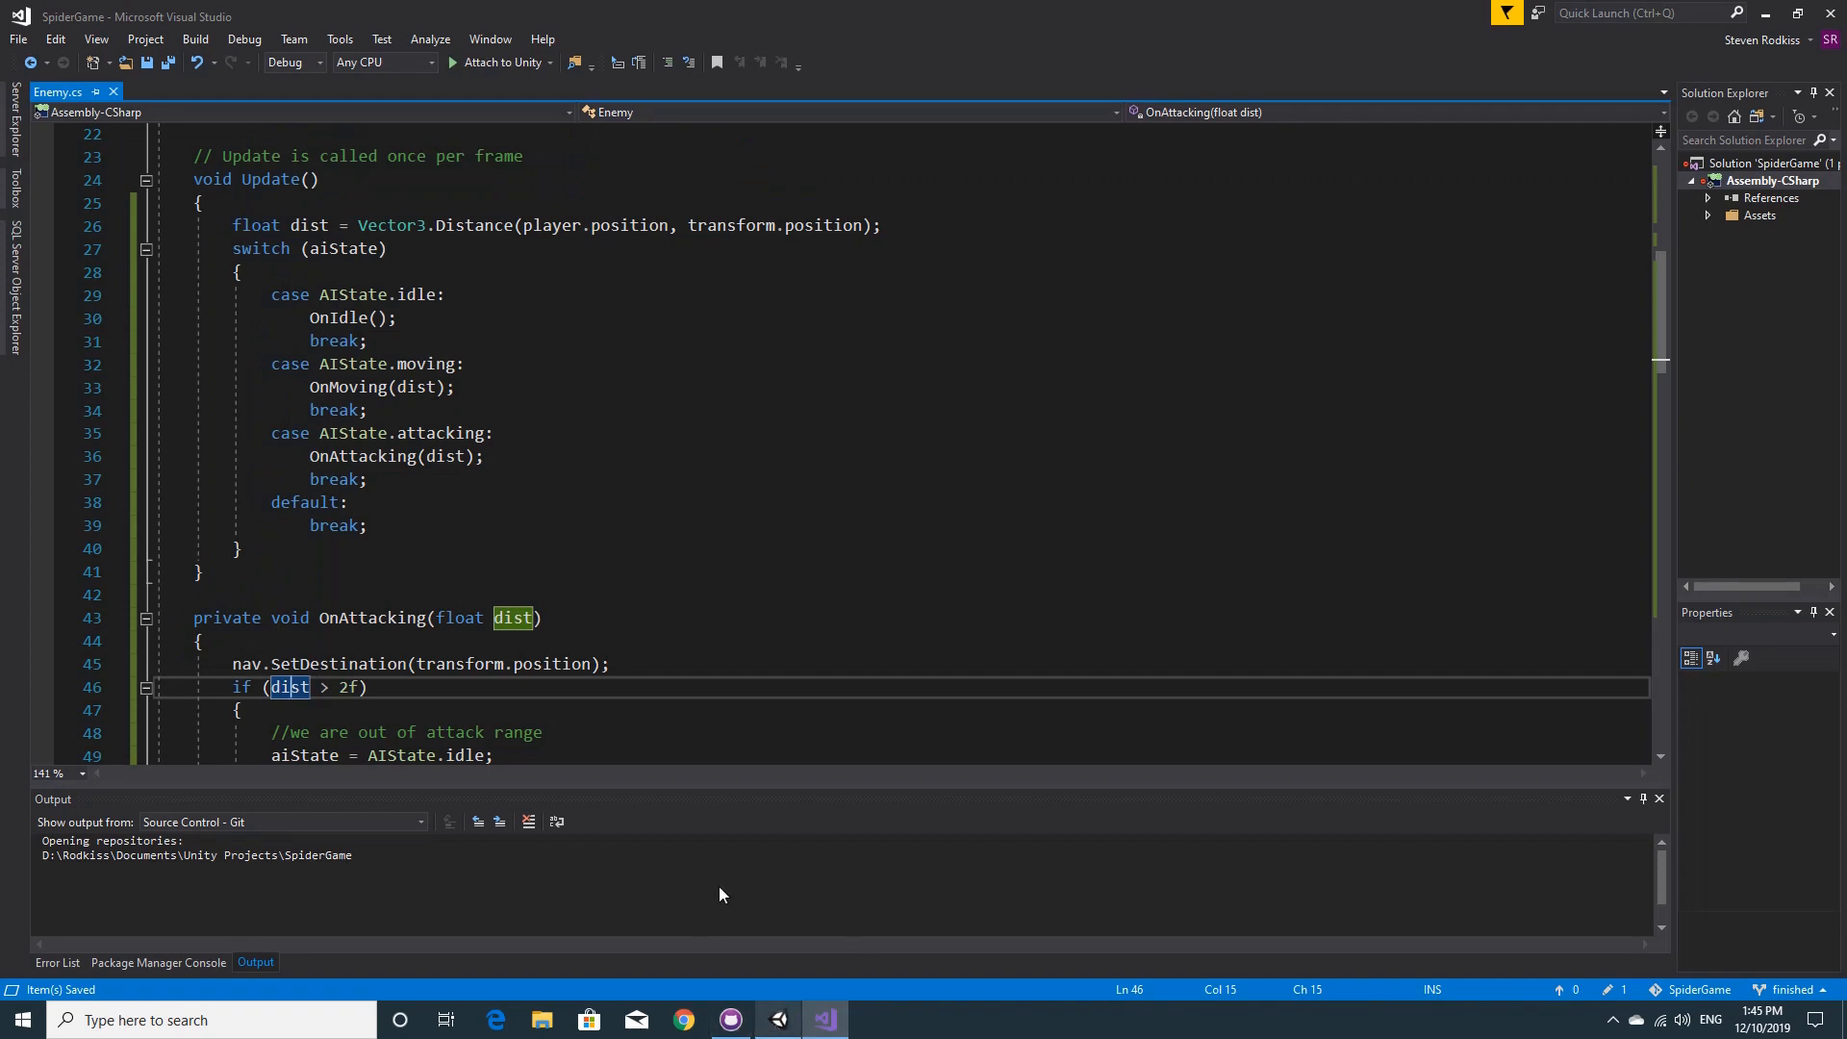
scroll(407, 333, "up", 3)
scroll(407, 333, "up", 1)
left_click(394, 227)
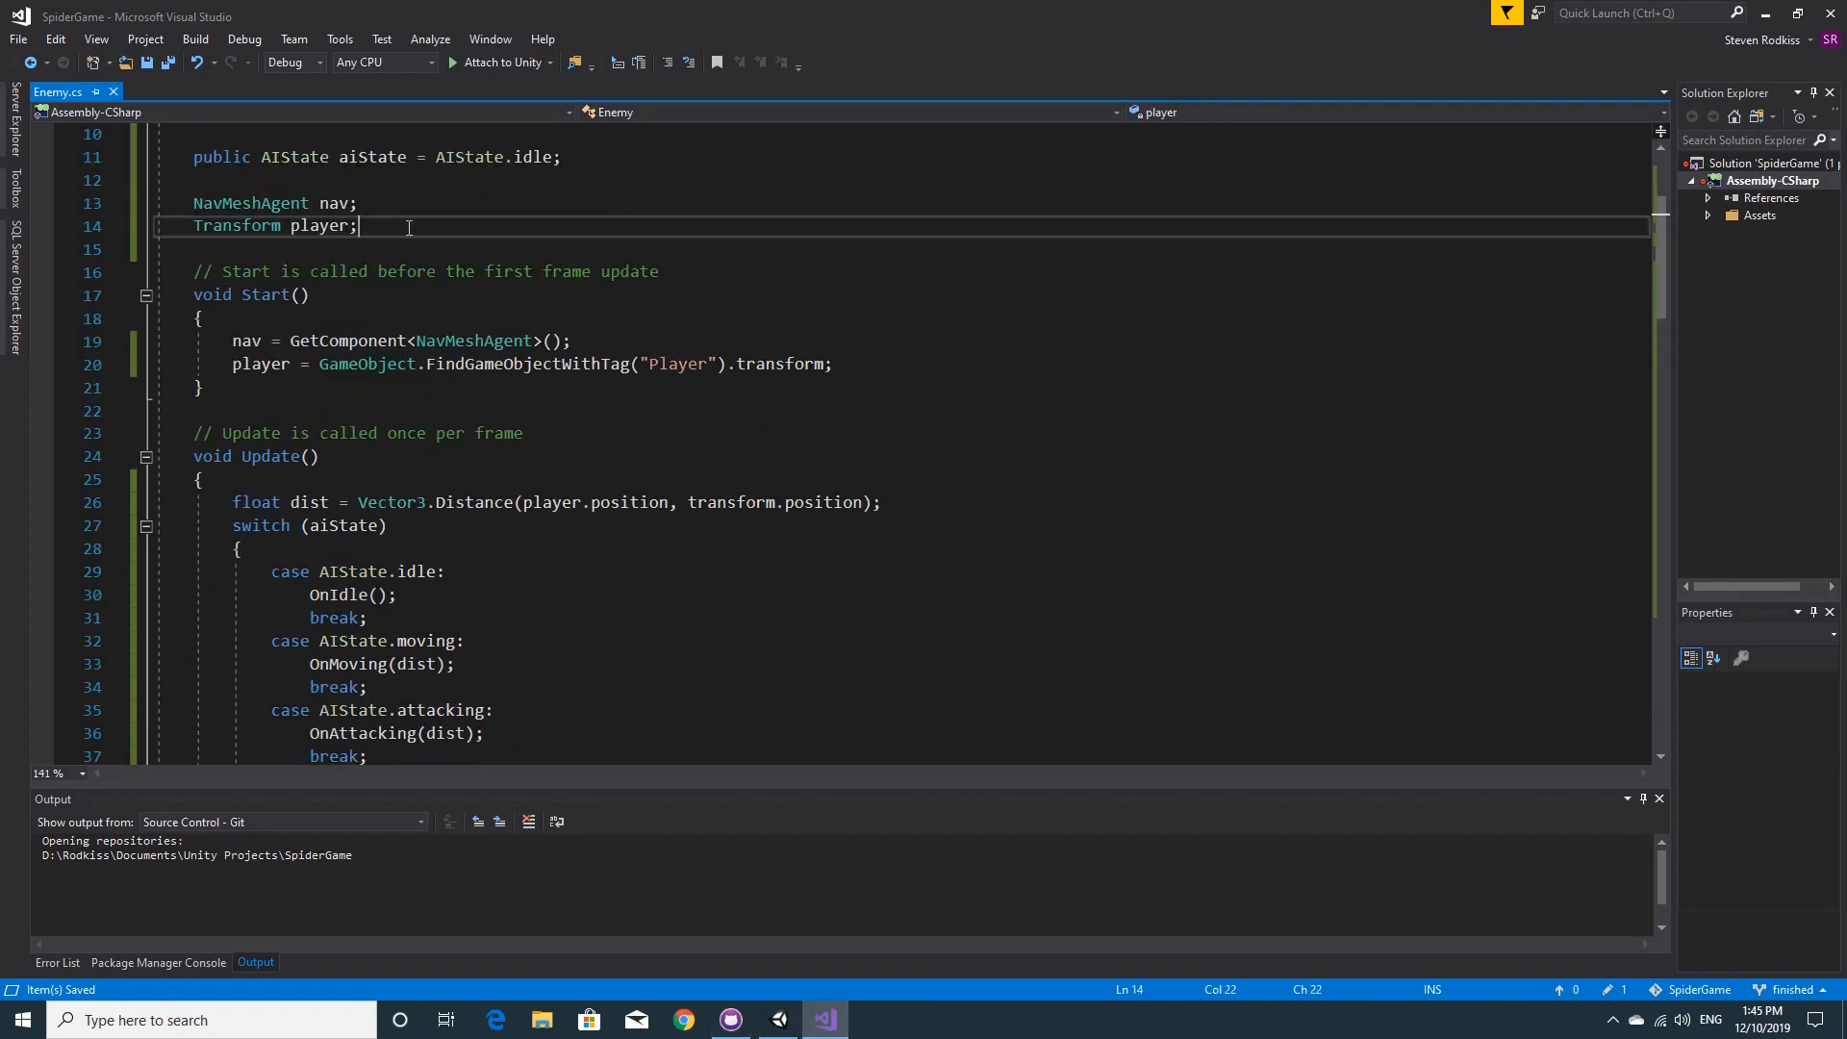
key("Return")
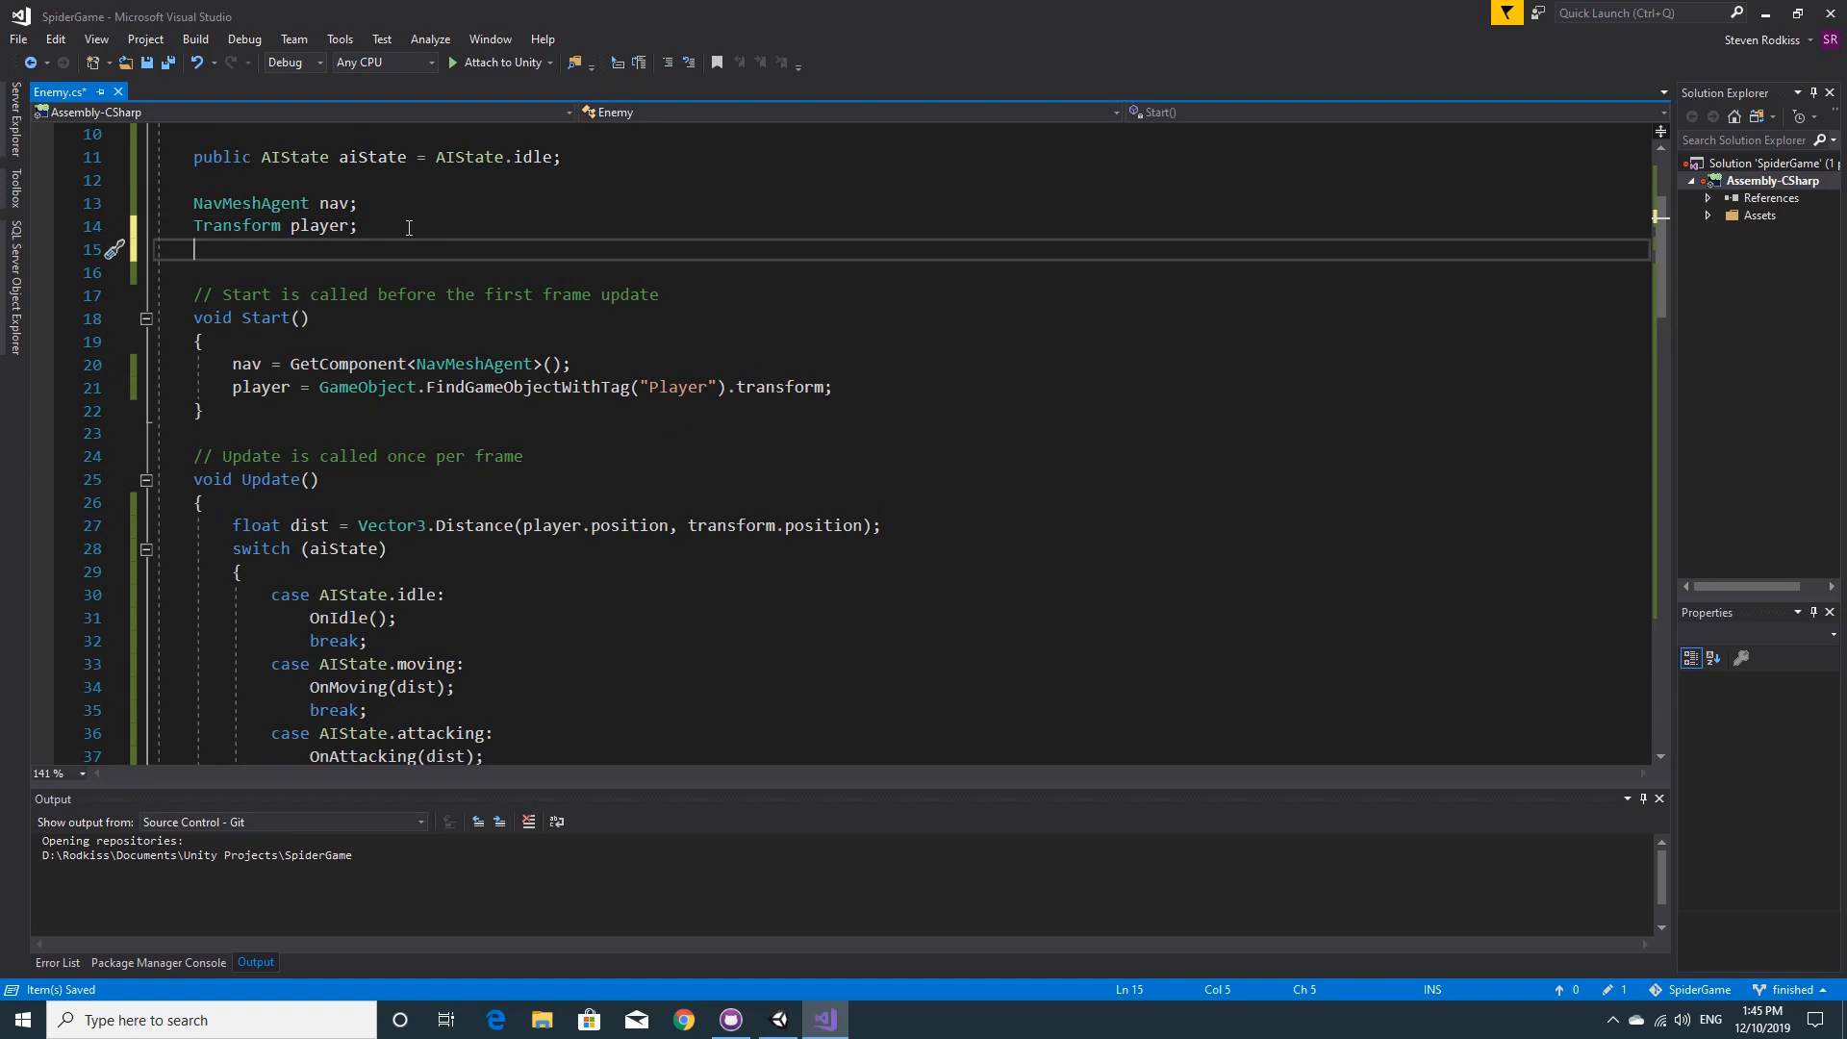
type("public Anim")
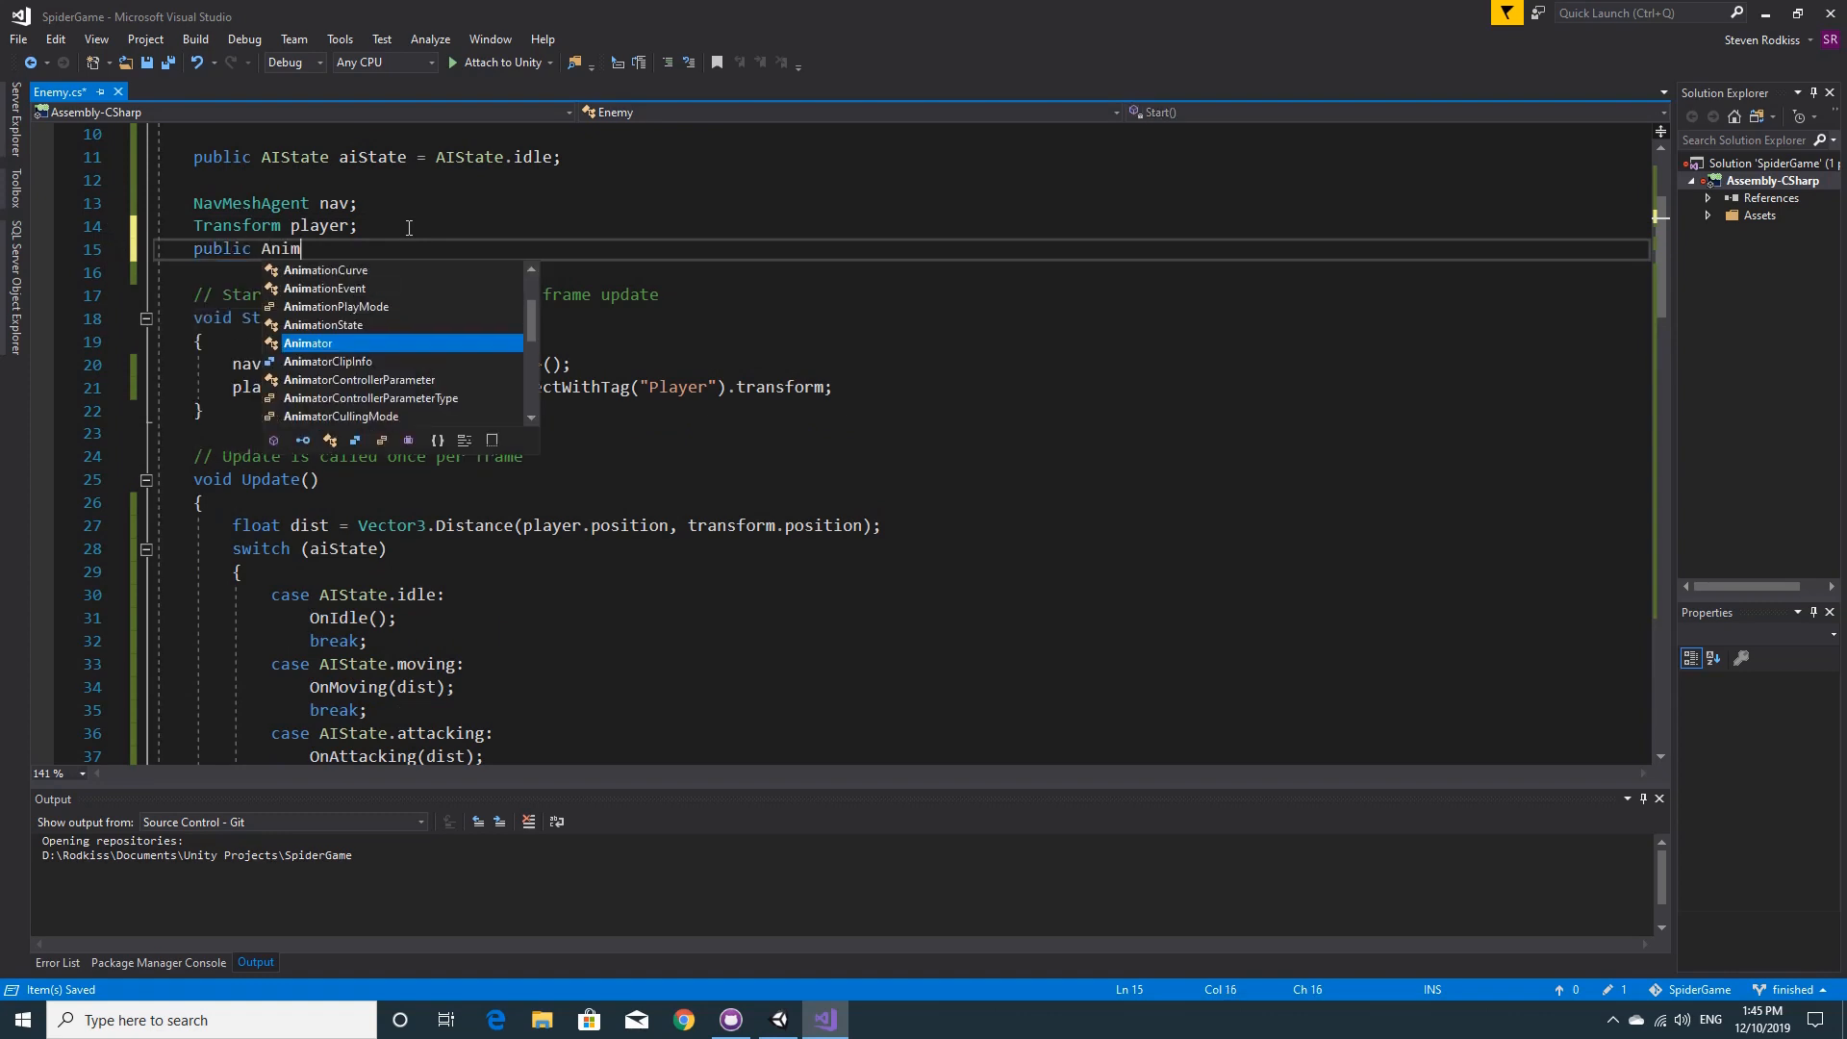
type("ator anim")
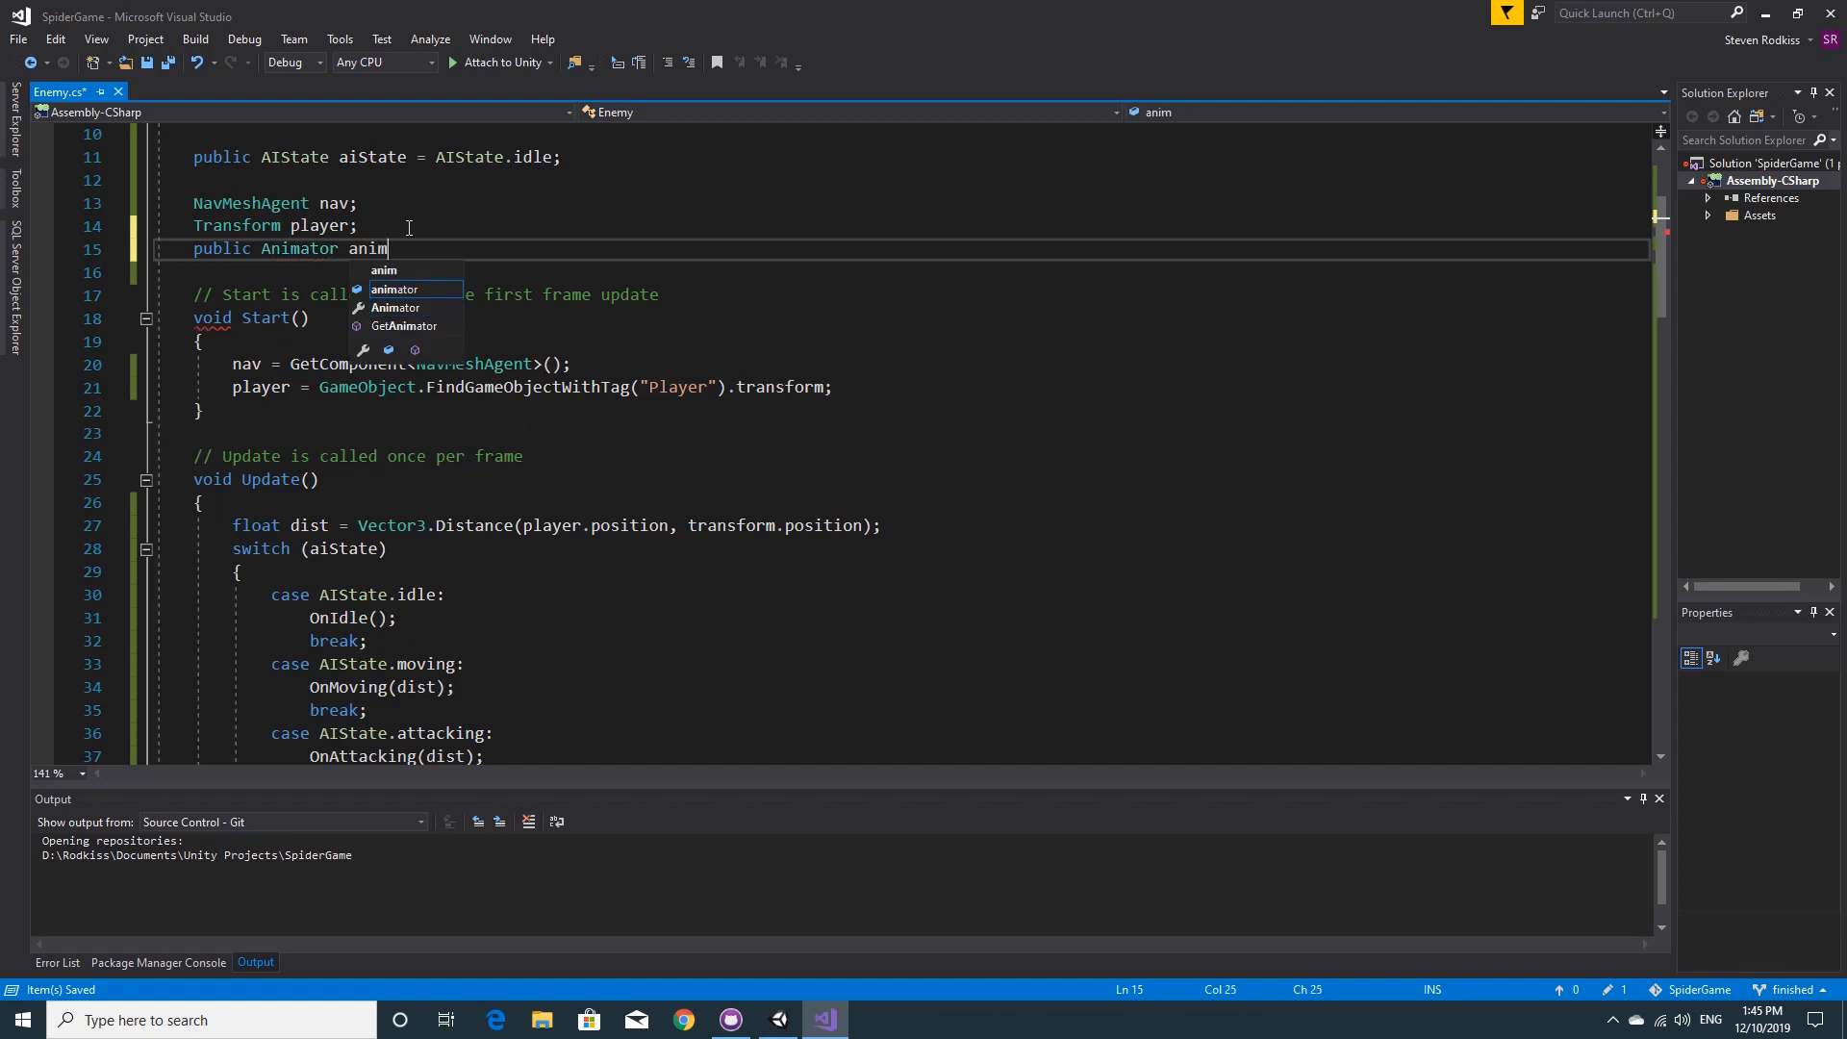
key("Return")
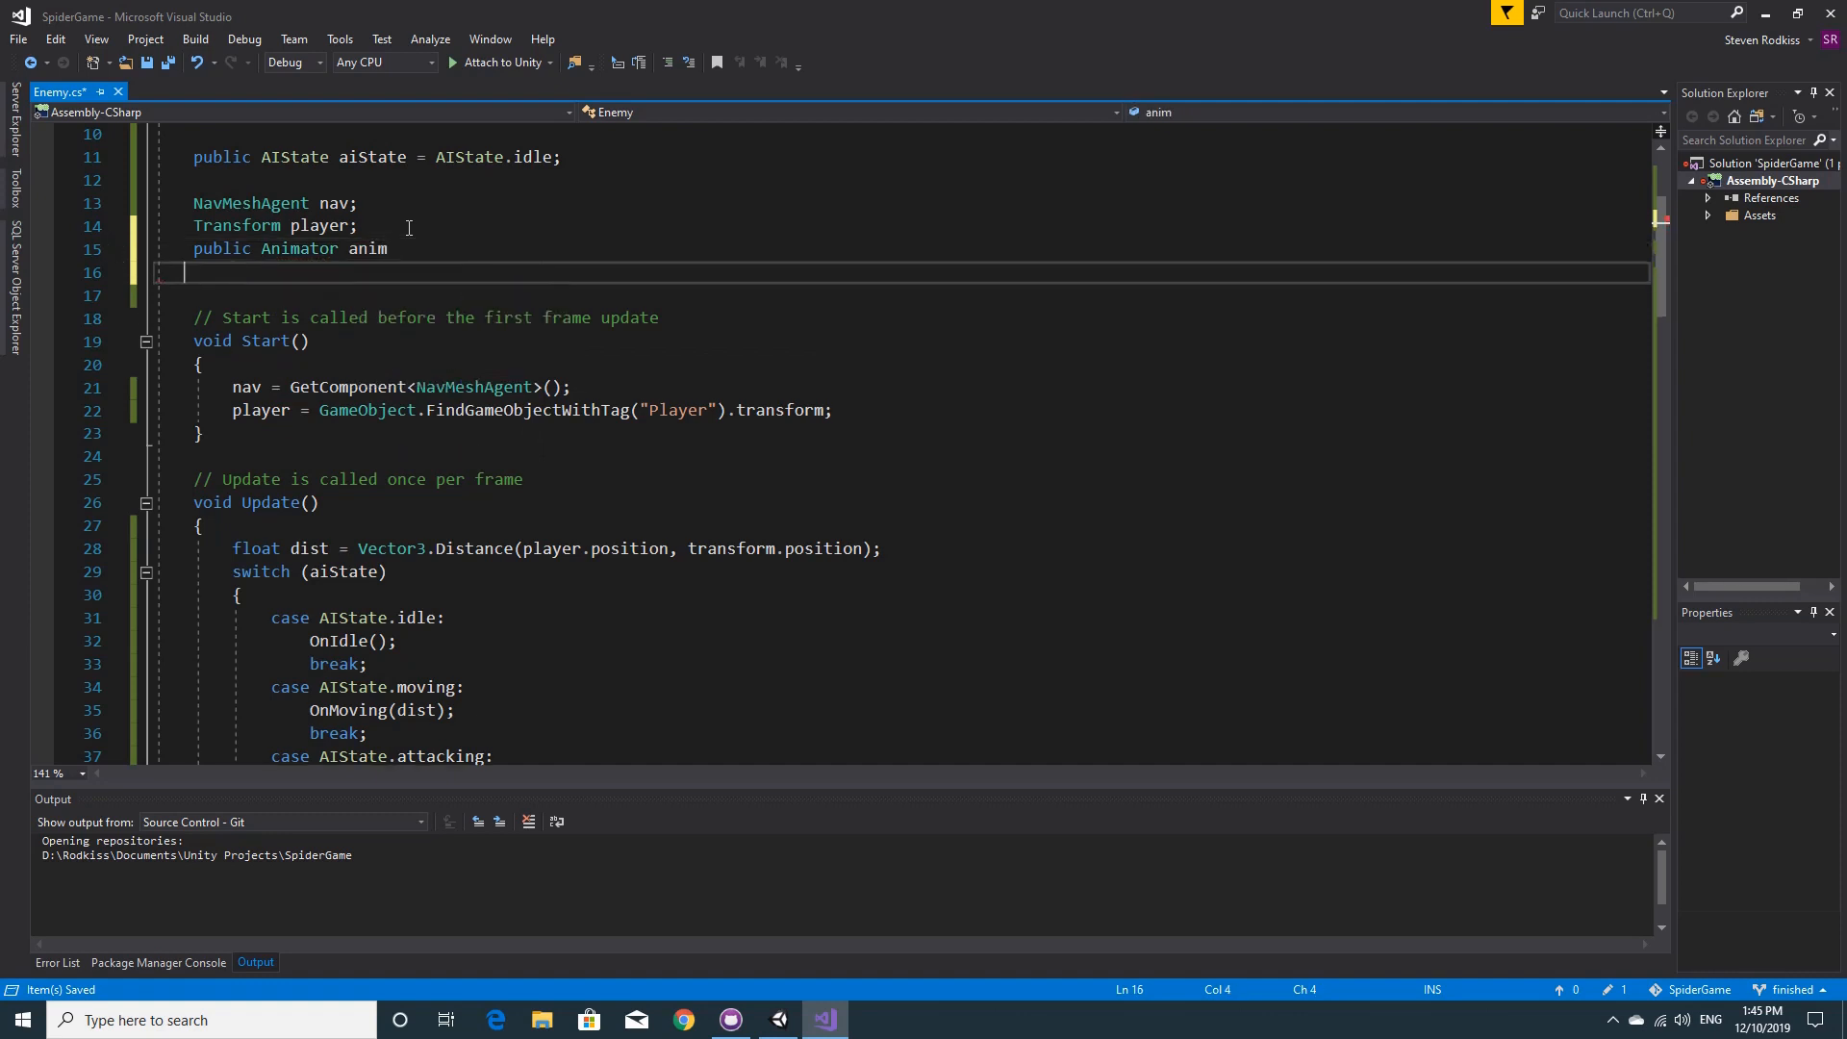
key("BackSpace")
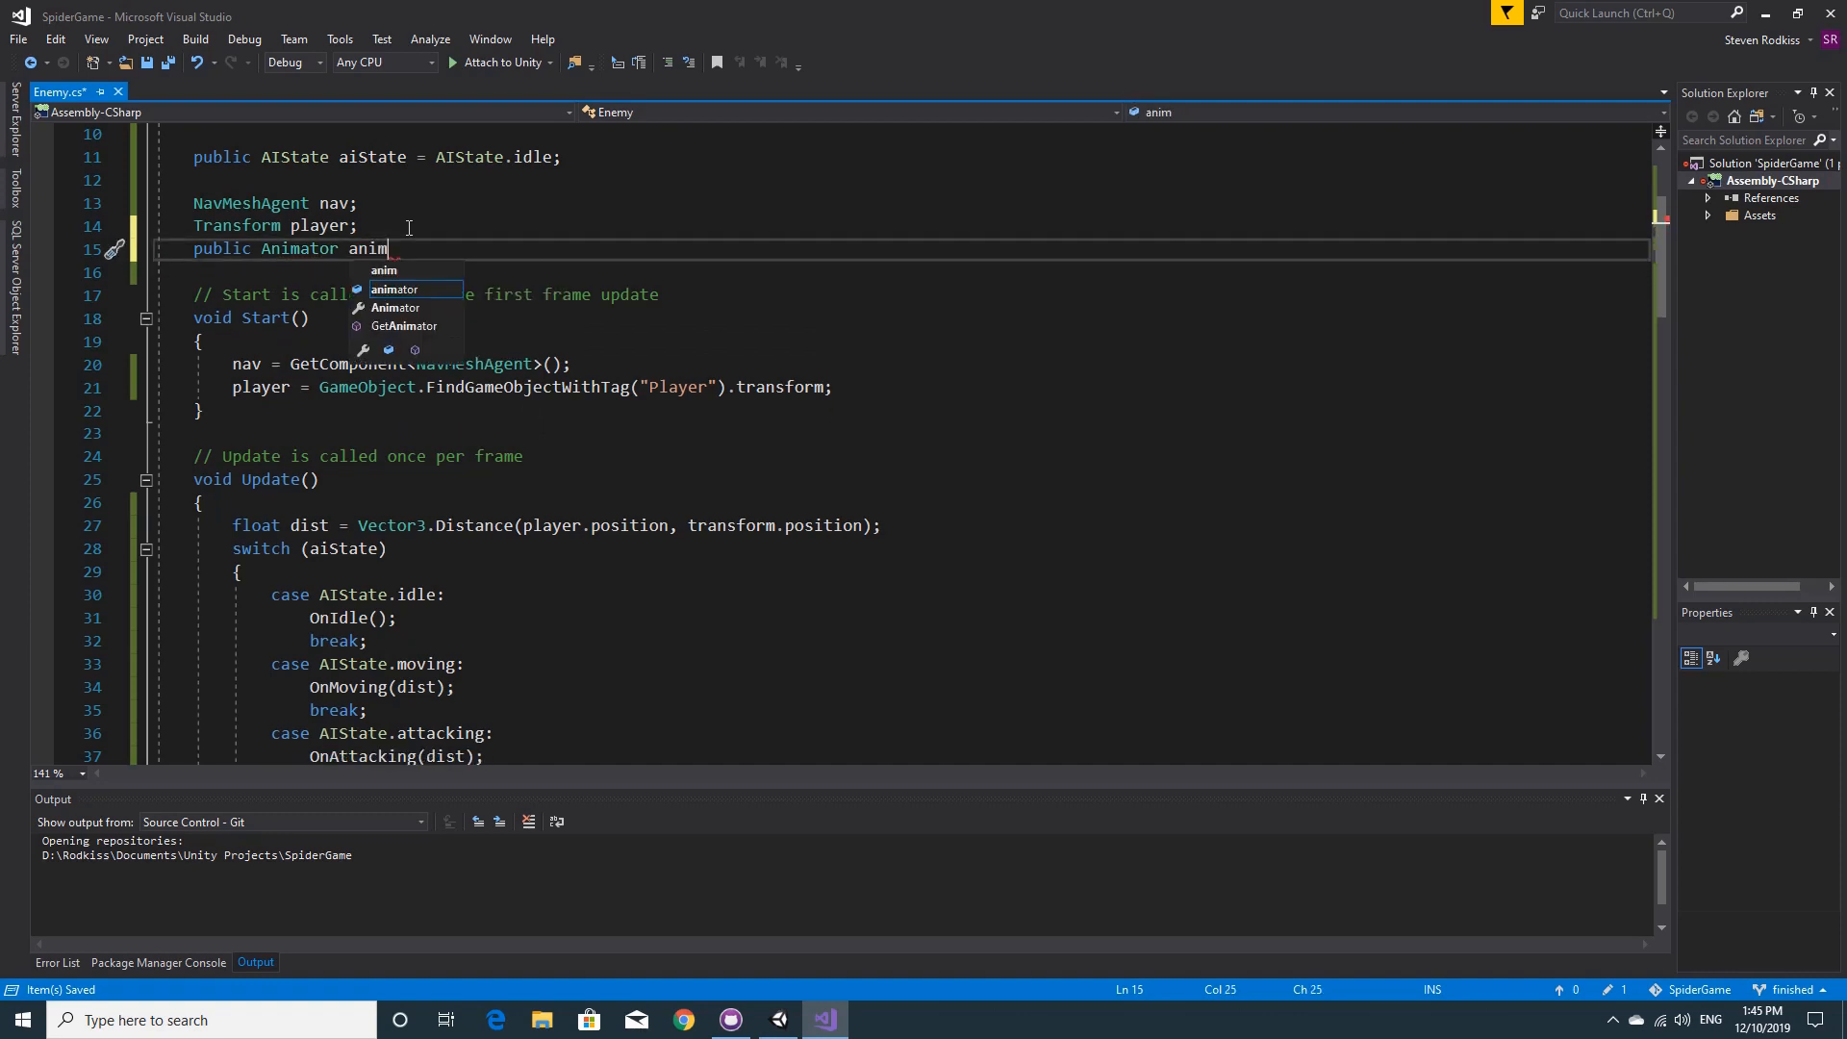
key("Tab")
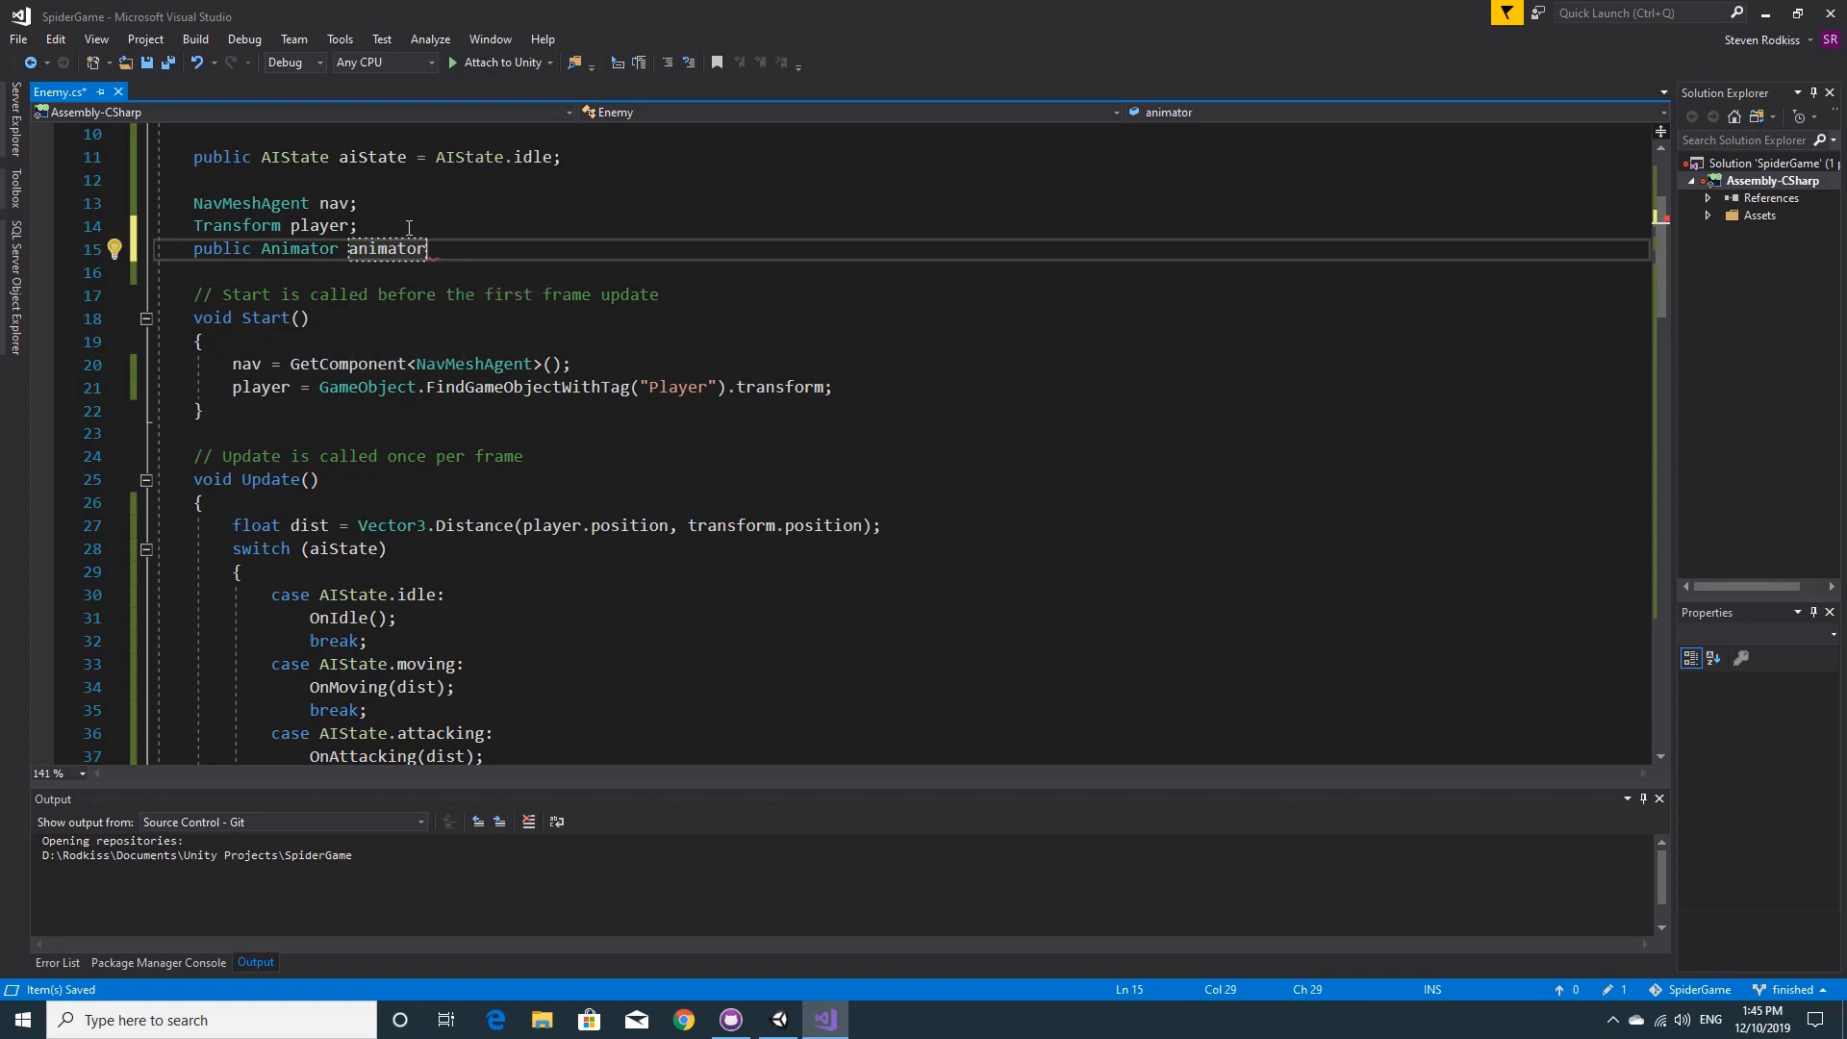
type(";")
key("ctrl+s")
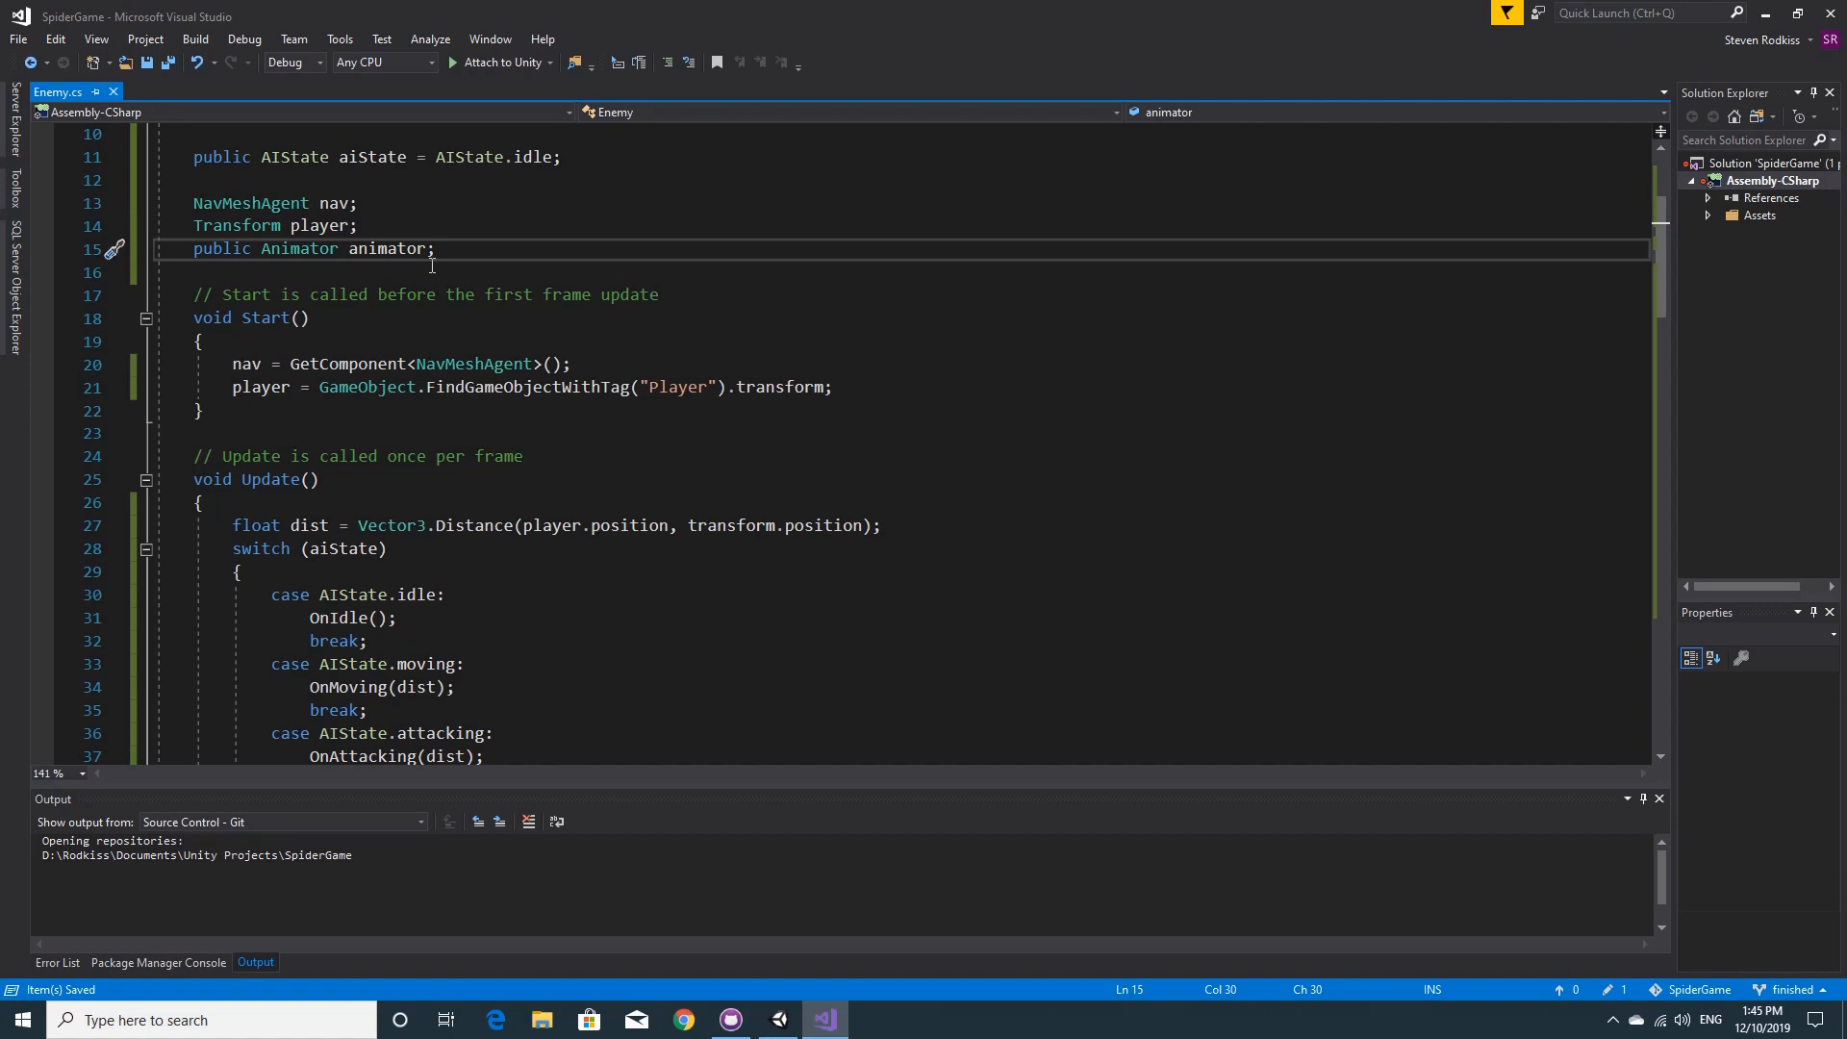
- Switch to Unity and assign the Spider child object to the Animator field of the Enemy's script component
scroll(432, 265, "down", 3)
left_click(779, 1020)
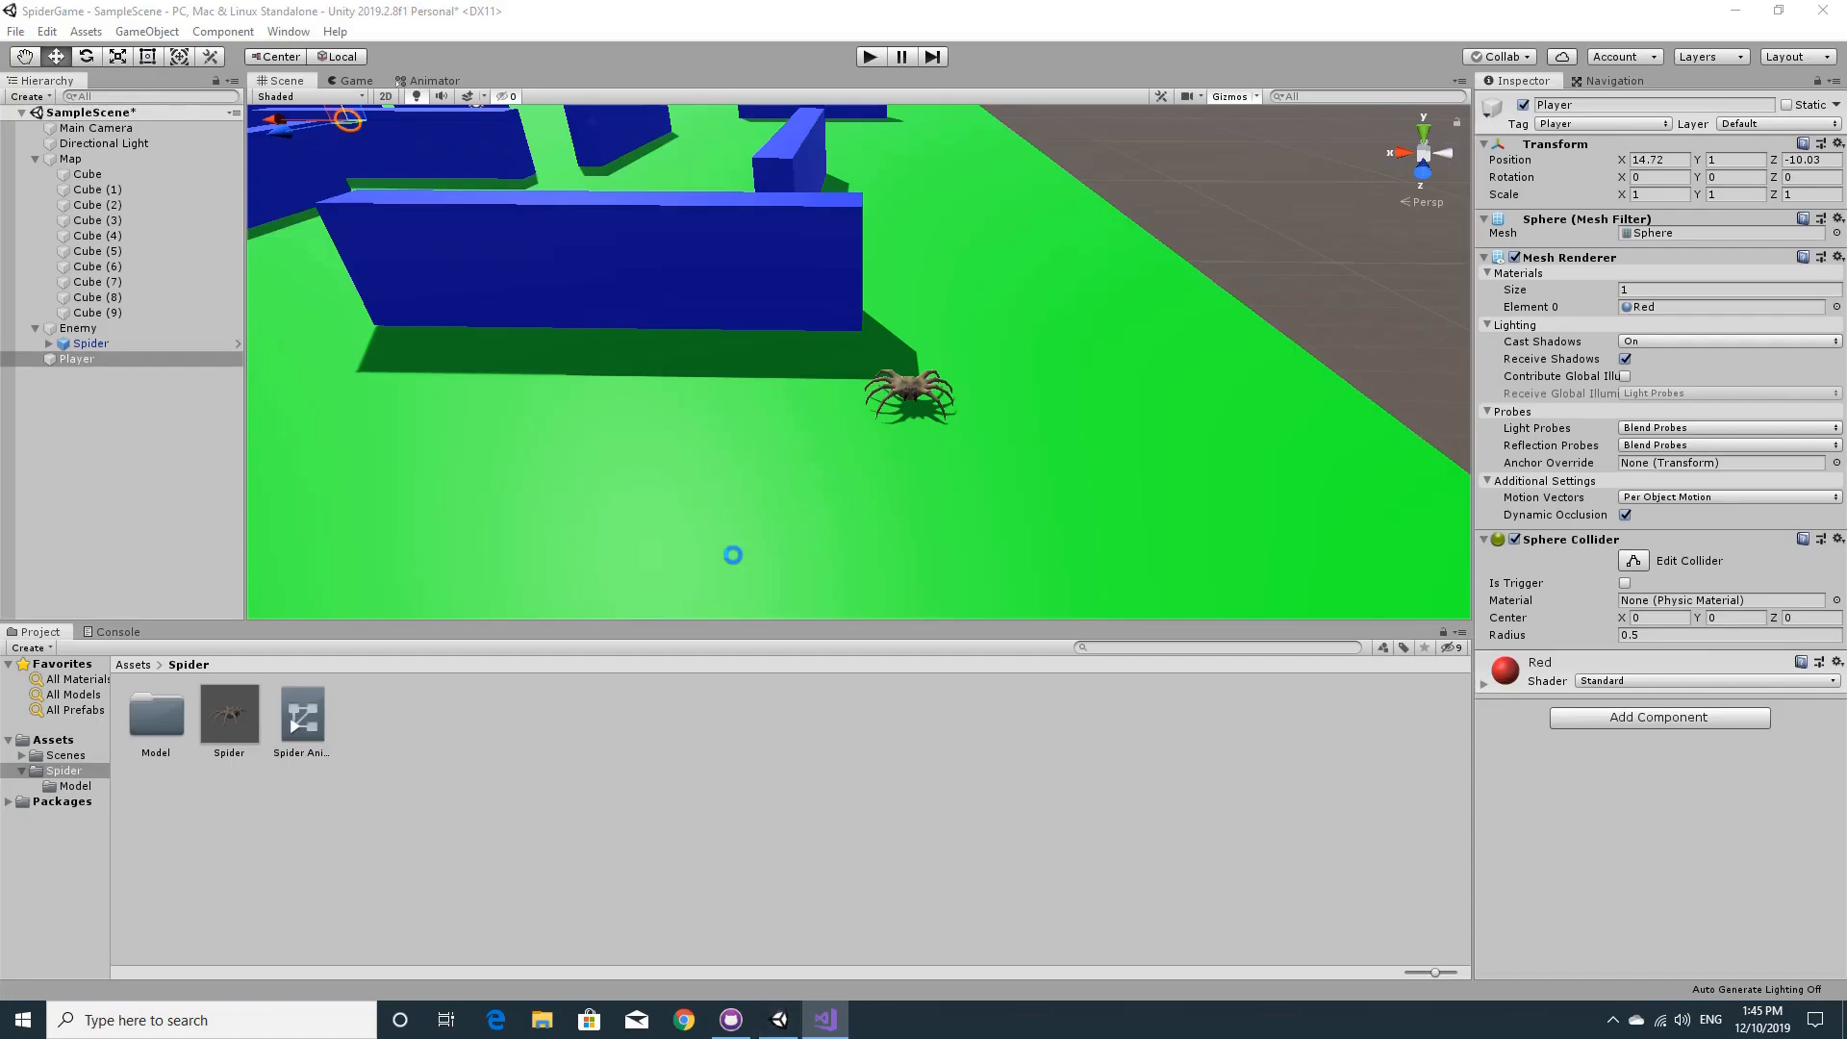
left_click(87, 329)
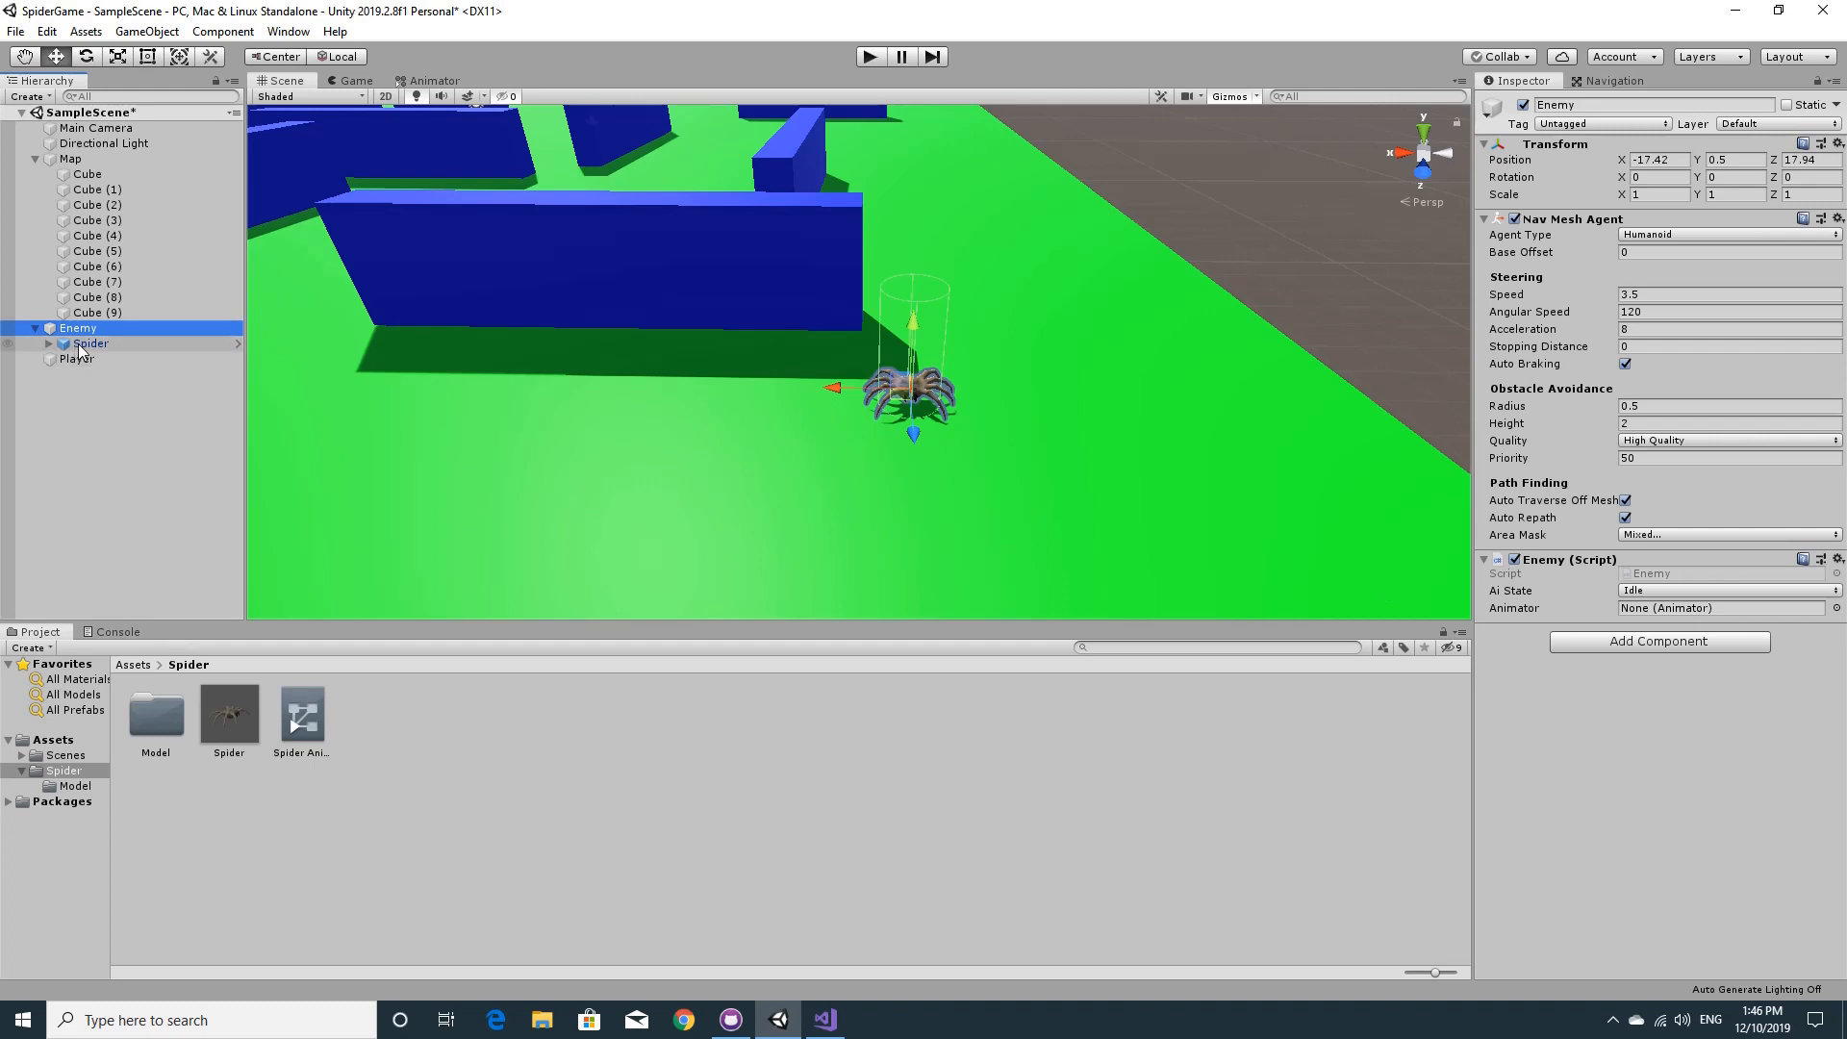
left_click_drag(77, 345, 1631, 612)
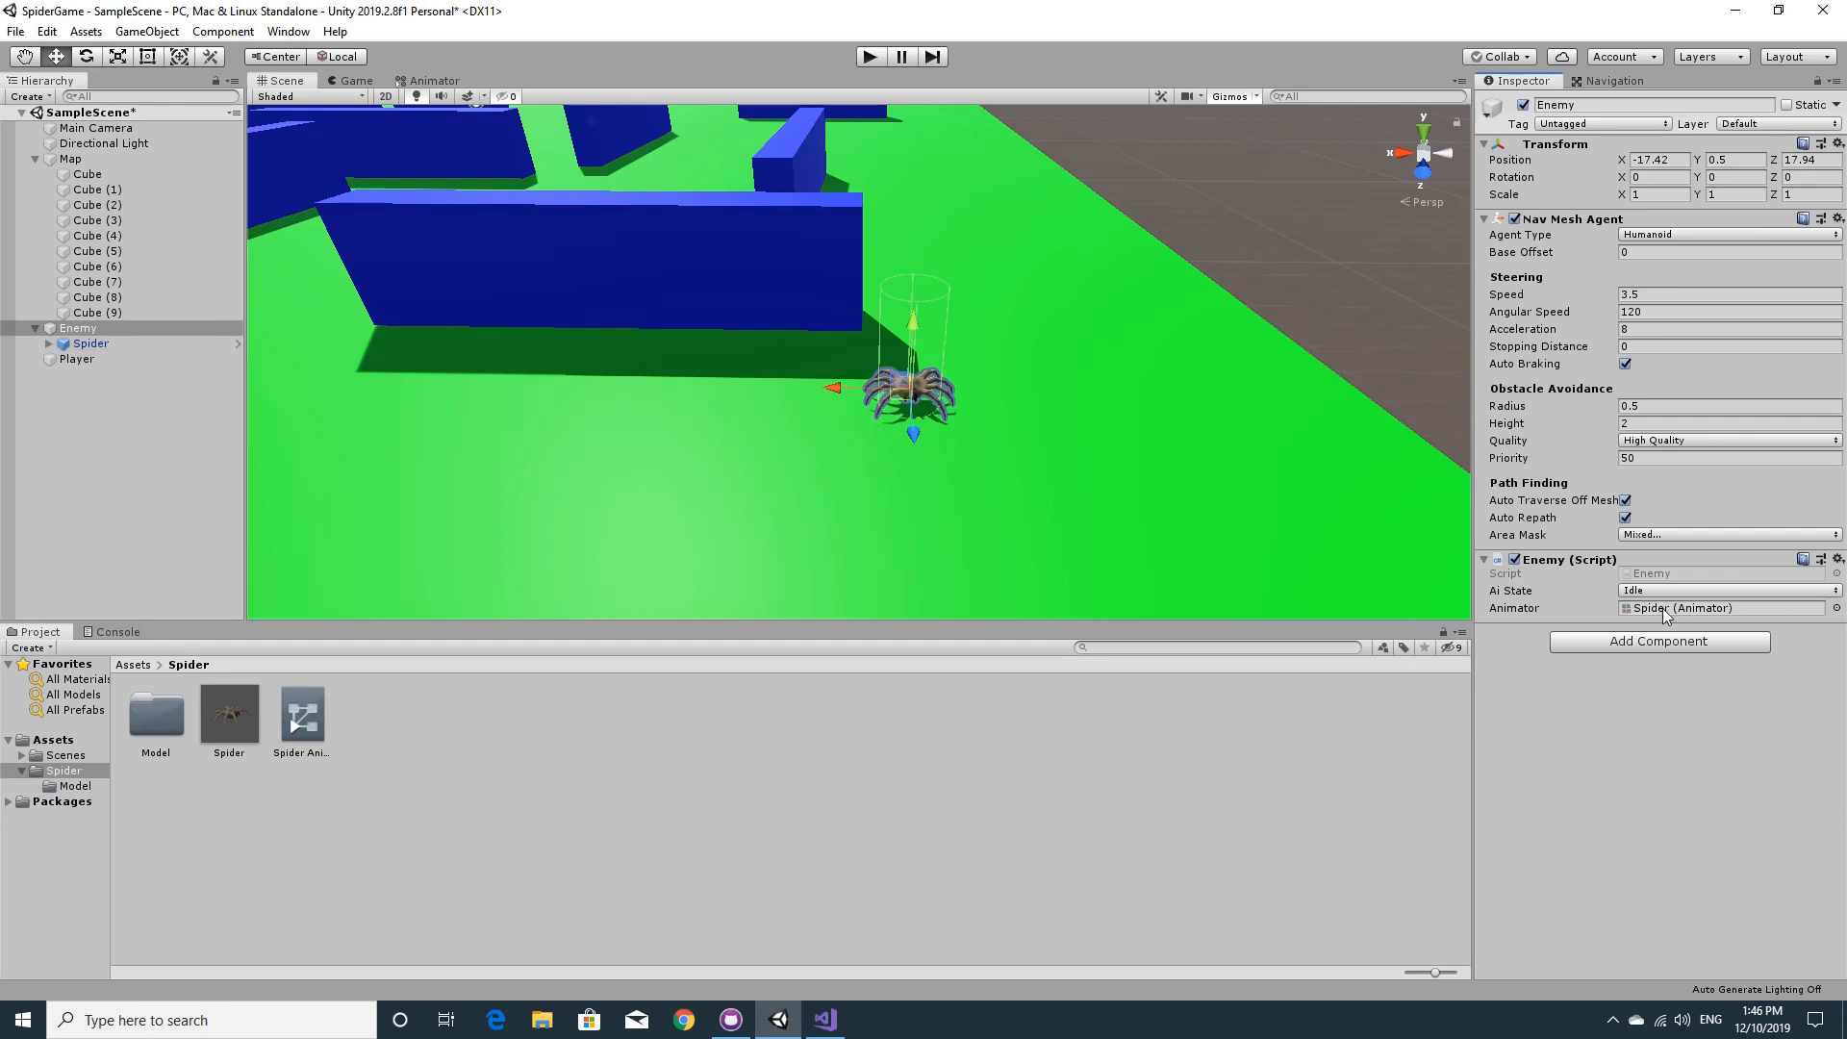
- Check the Spider's Animator component, and view the walking and attack parameters of the Spider Animator controller
left_click(91, 343)
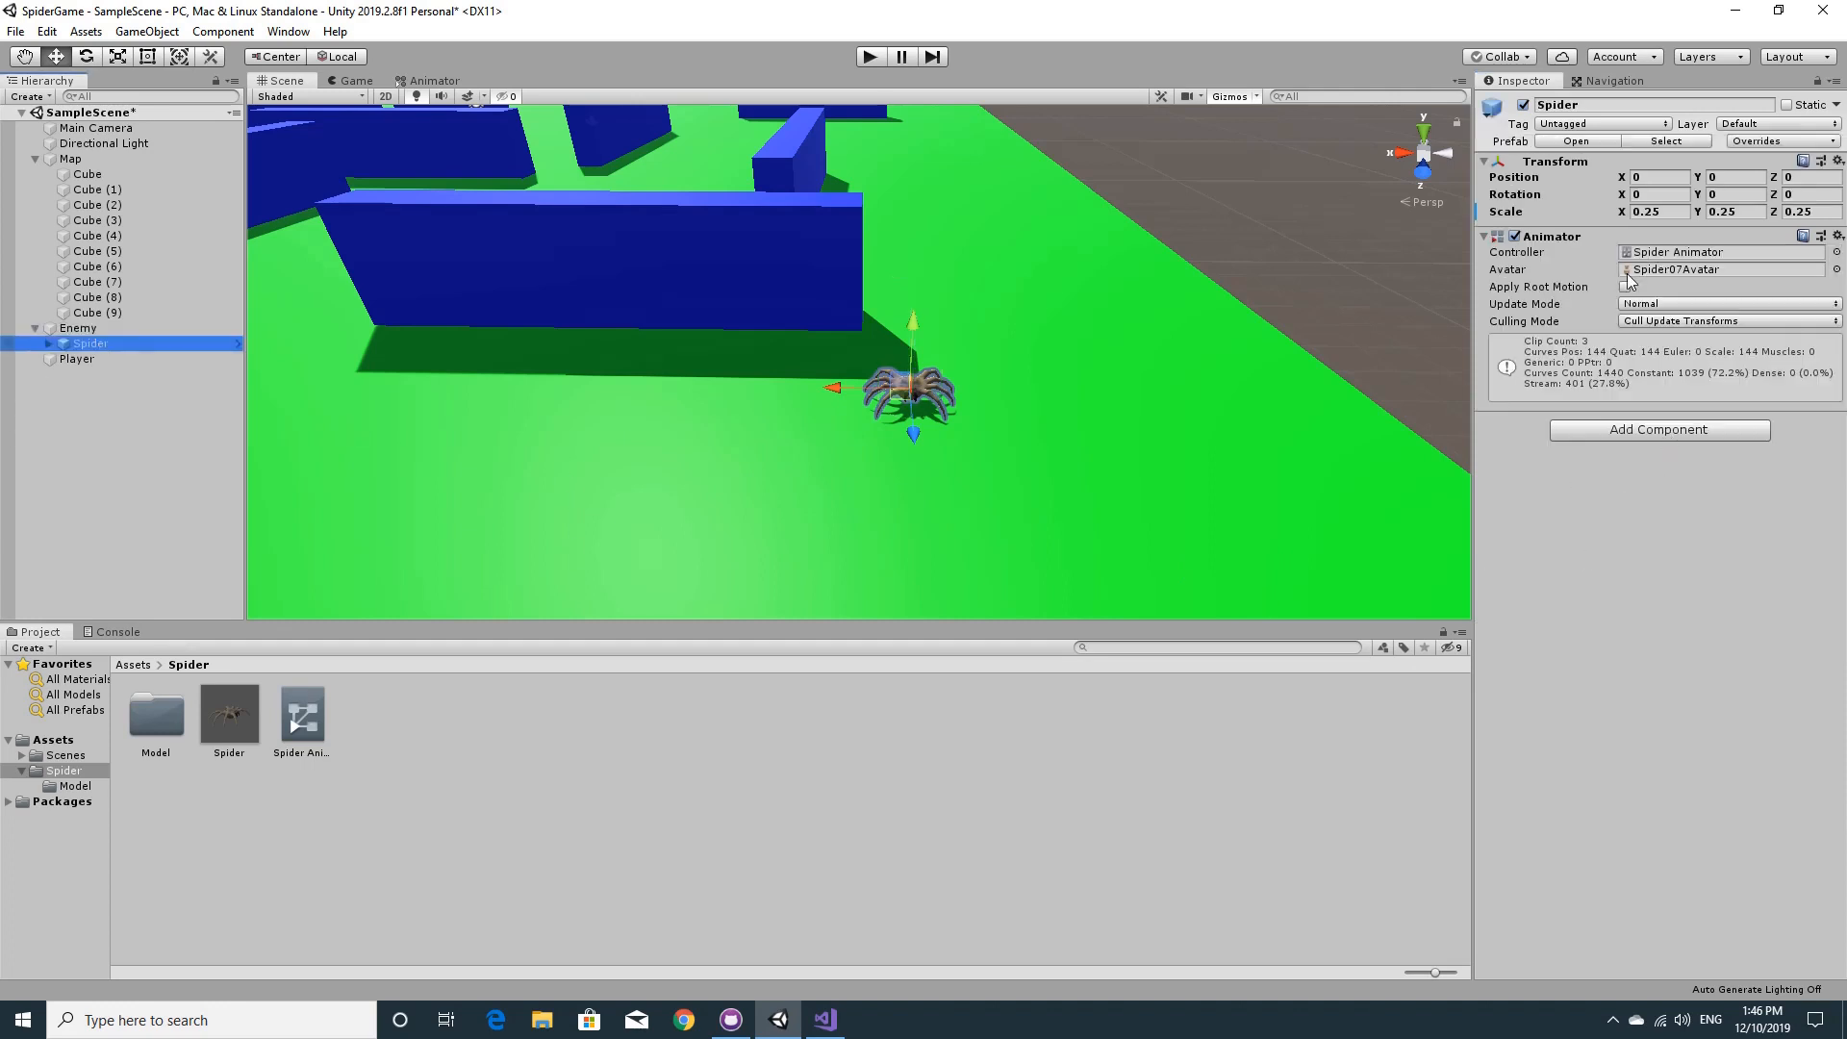
left_click(44, 330)
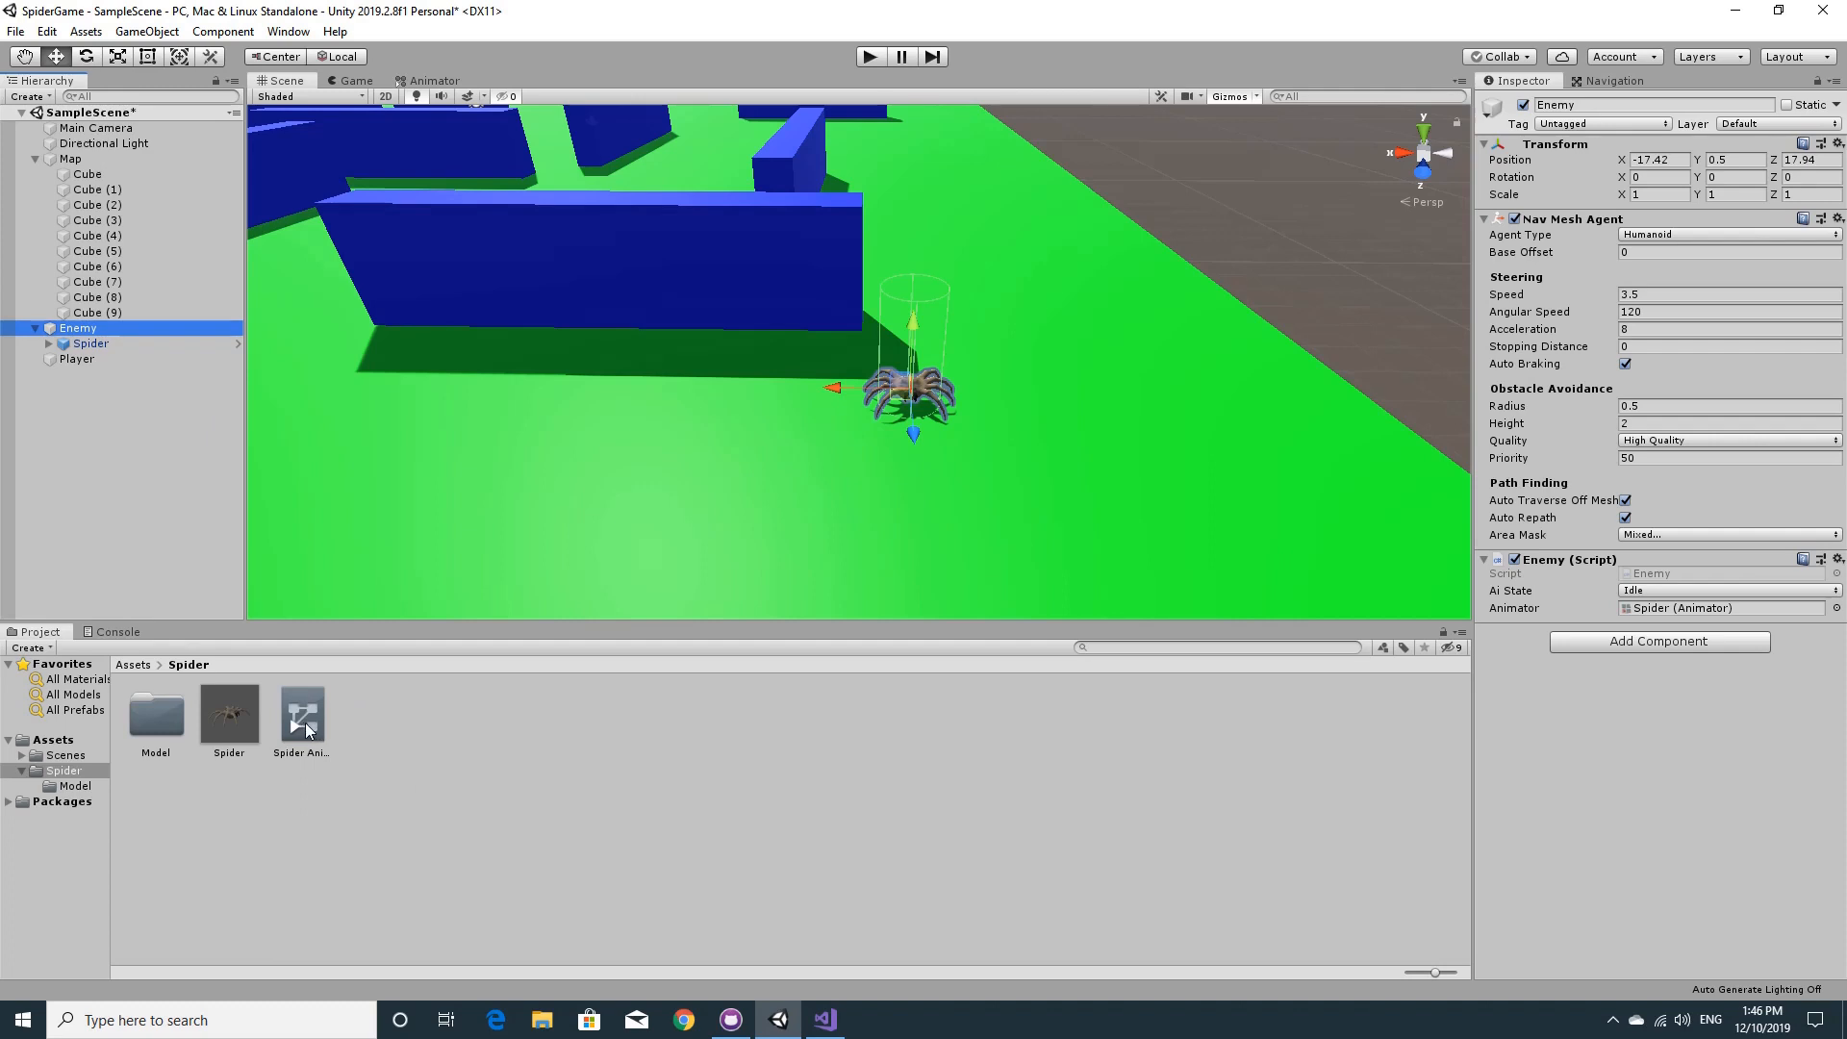
left_click(432, 81)
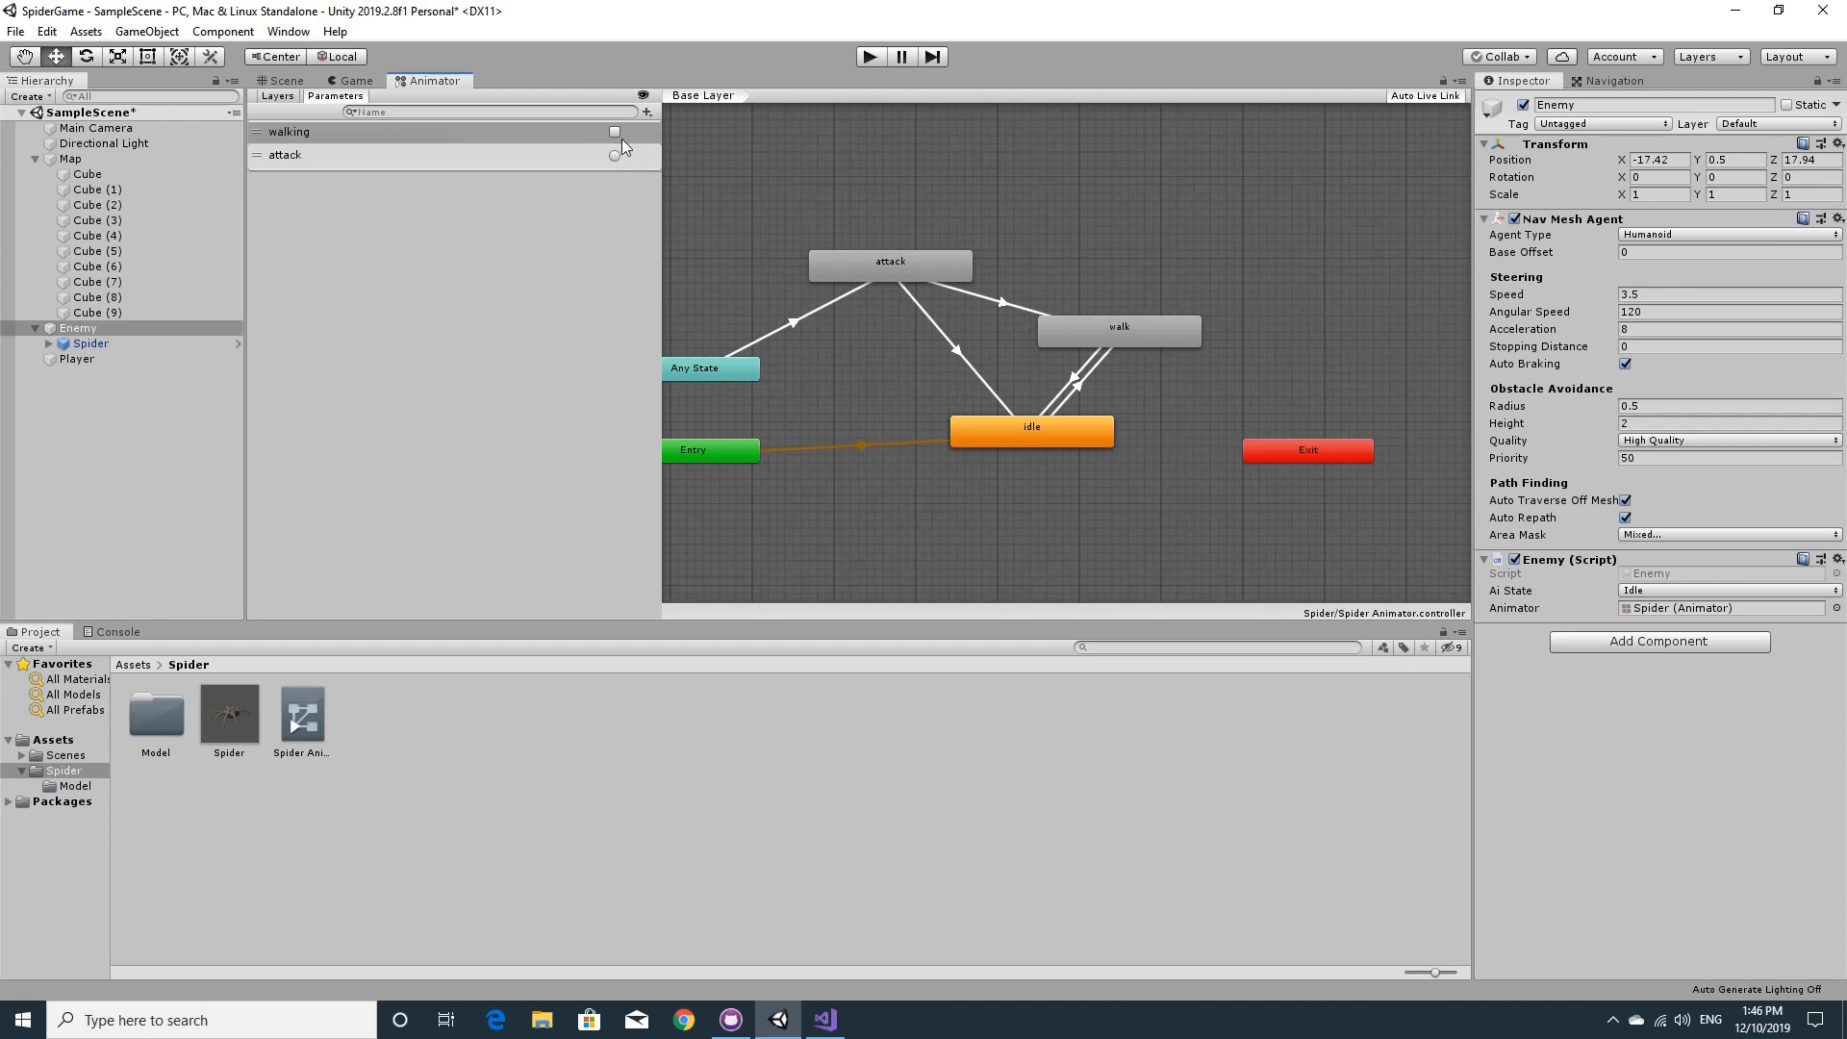
- Switch to Visual Studio and review the state switch in Update and the OnAttacking, OnIdle and OnMoving methods
mouse_move(833, 1028)
left_click(826, 1020)
scroll(467, 385, "down", 4)
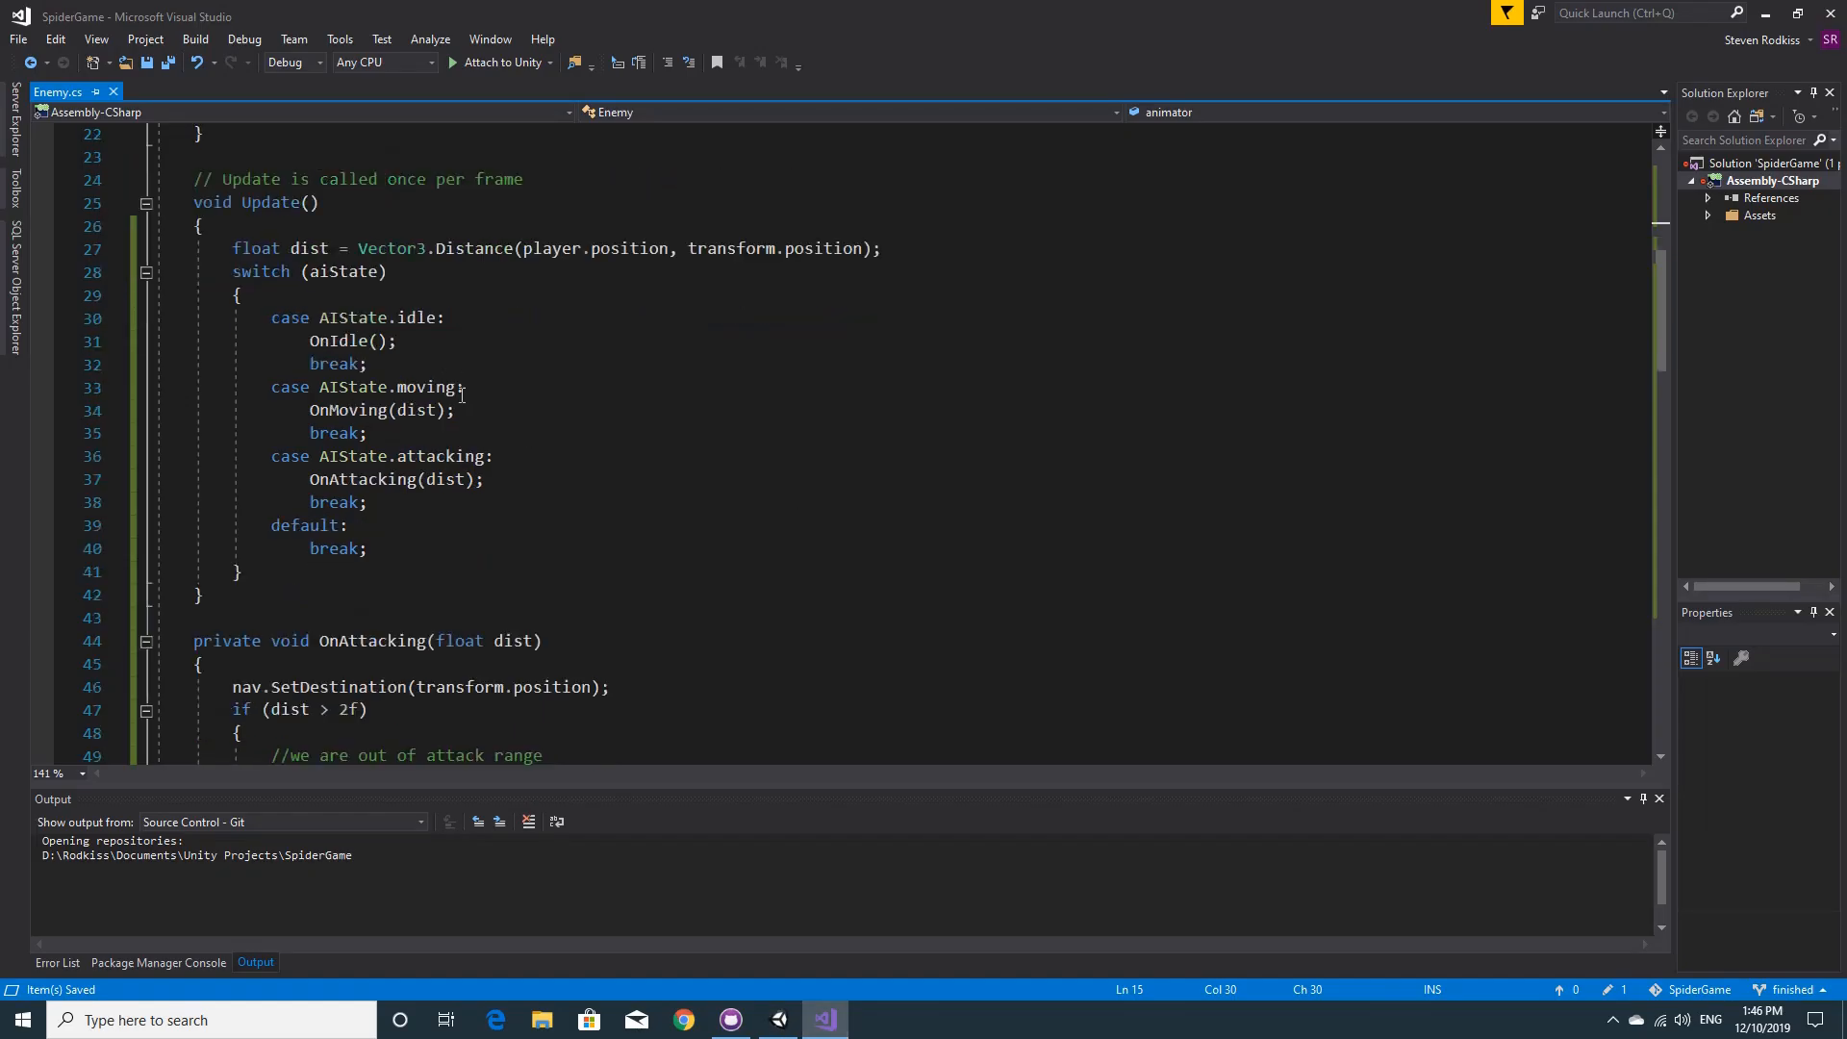
scroll(468, 400, "down", 2)
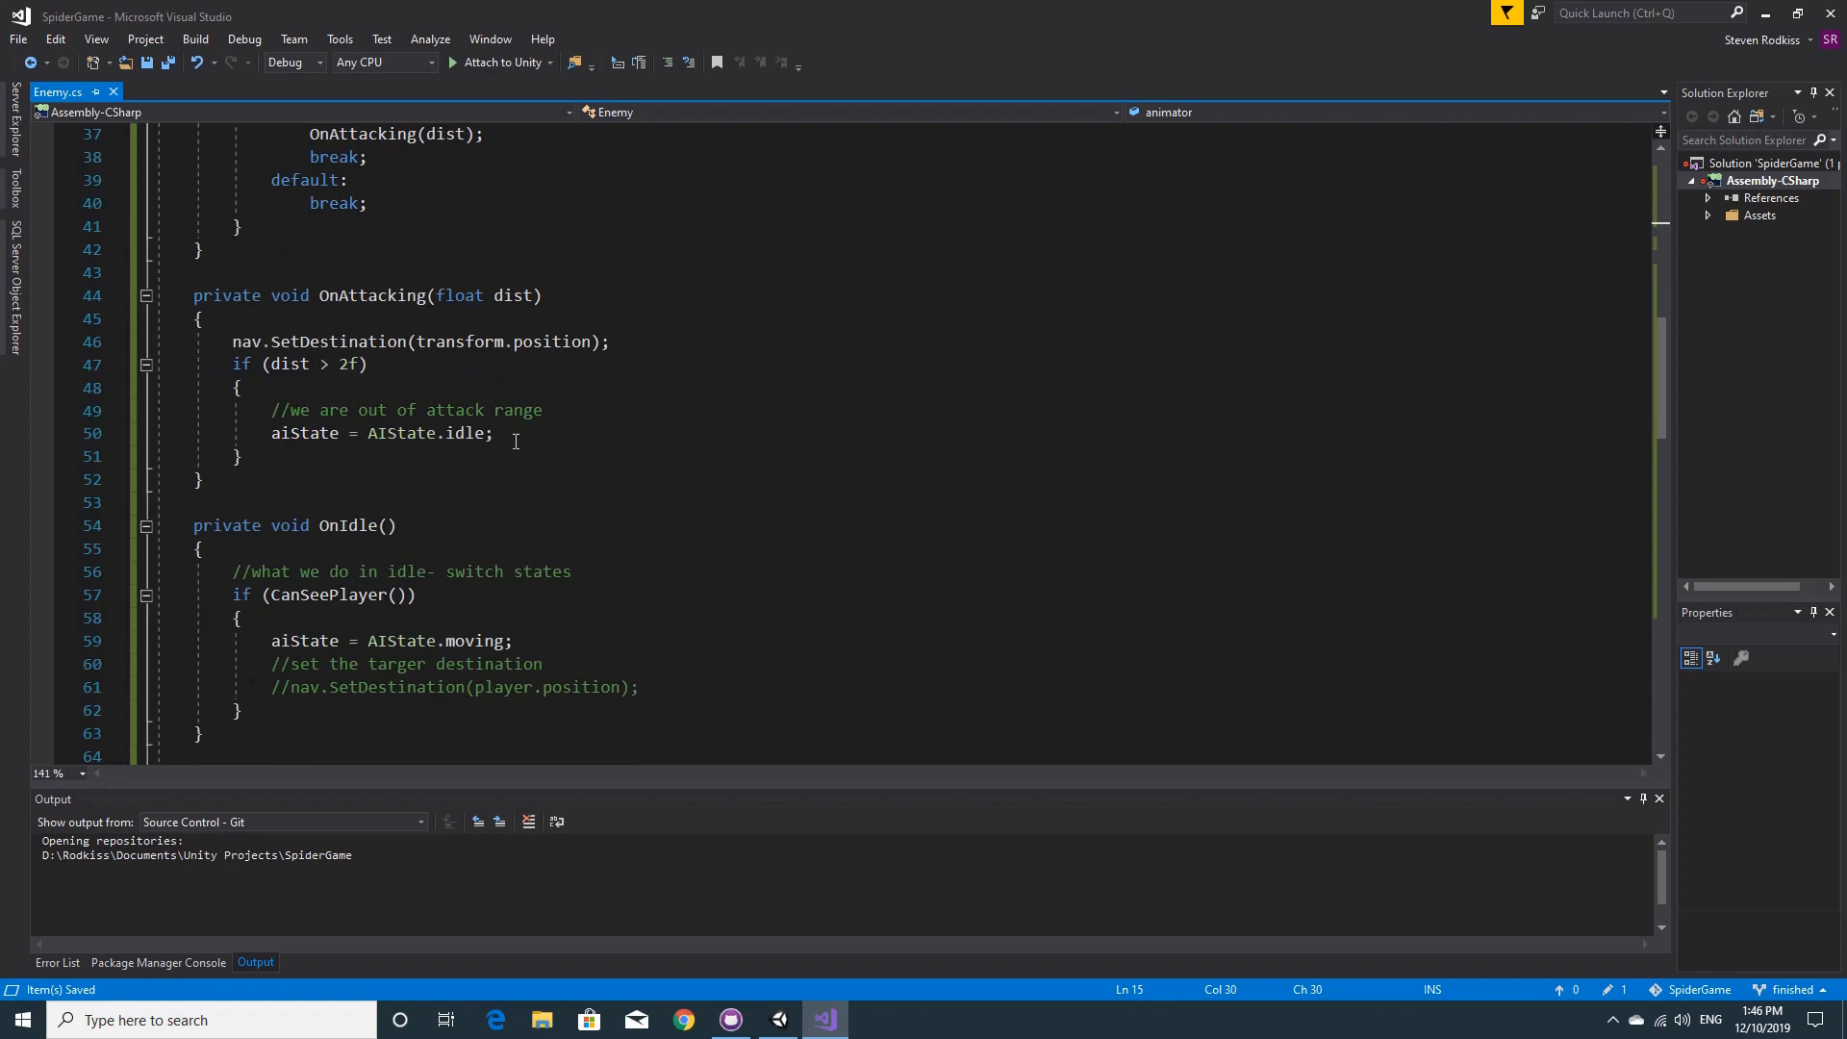
left_click(329, 296)
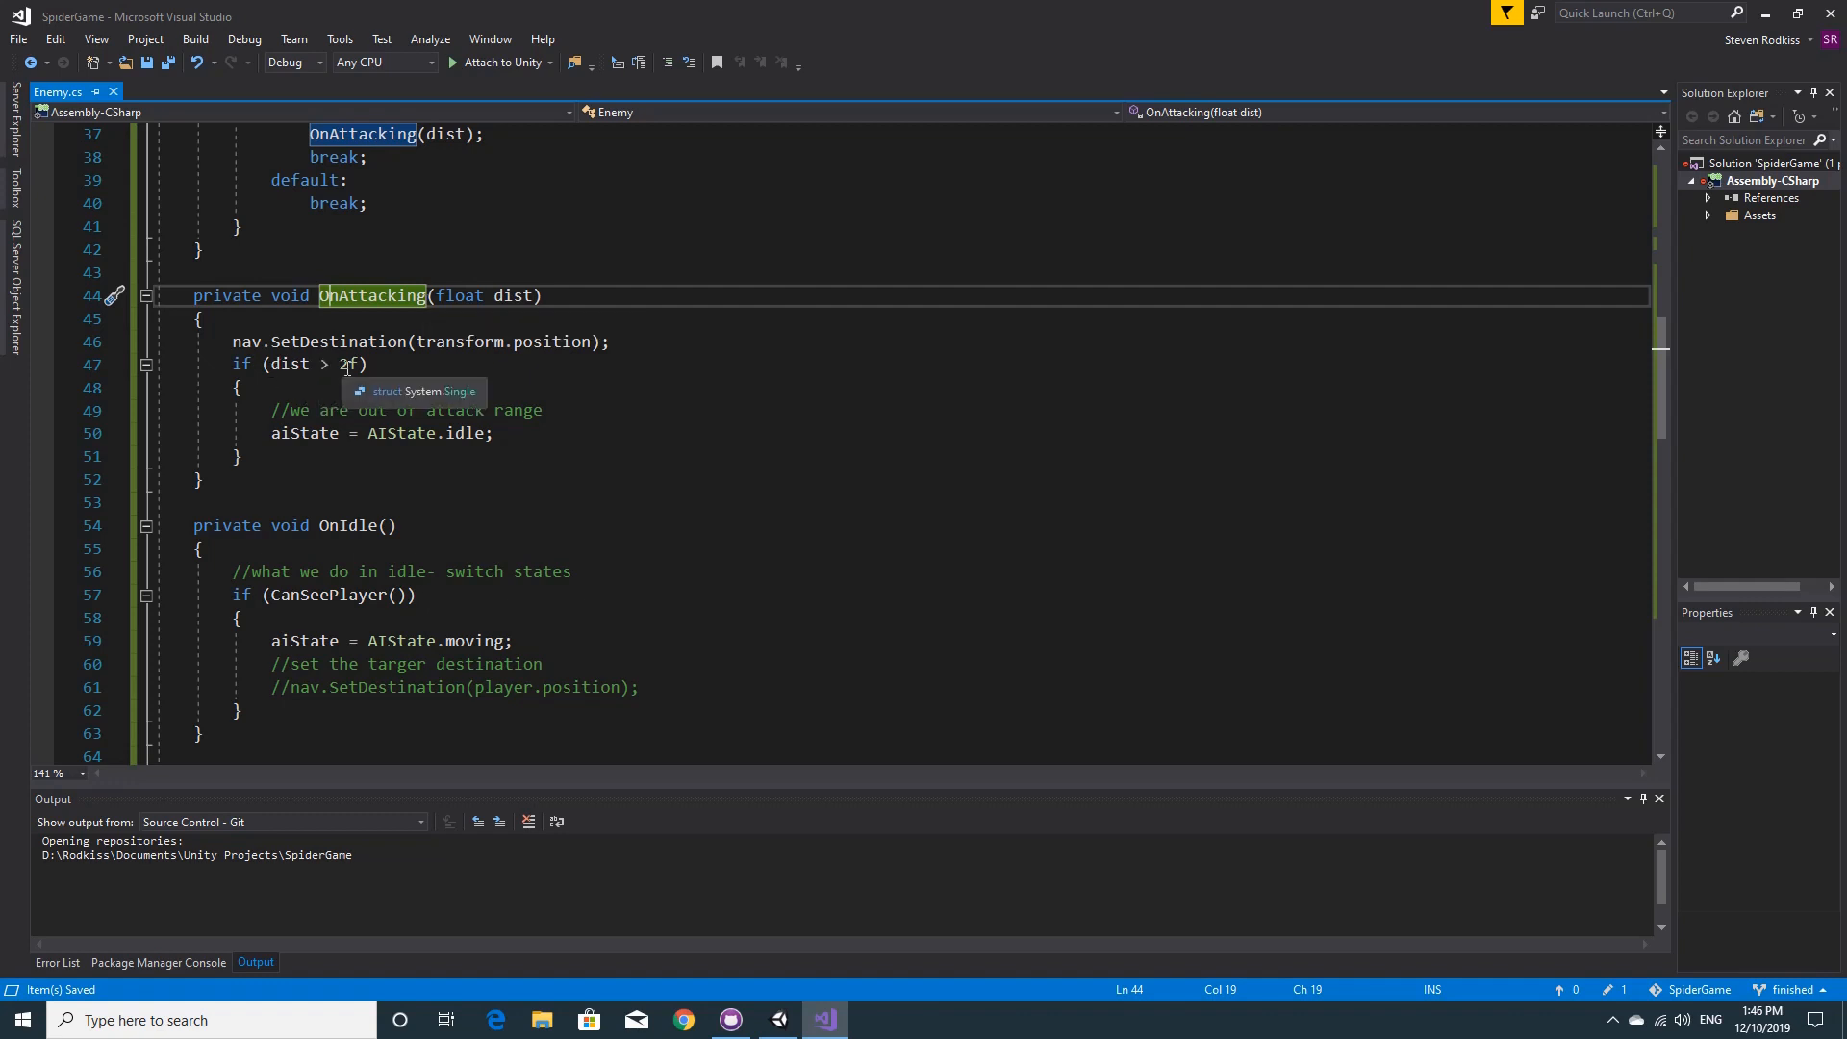
left_click(629, 438)
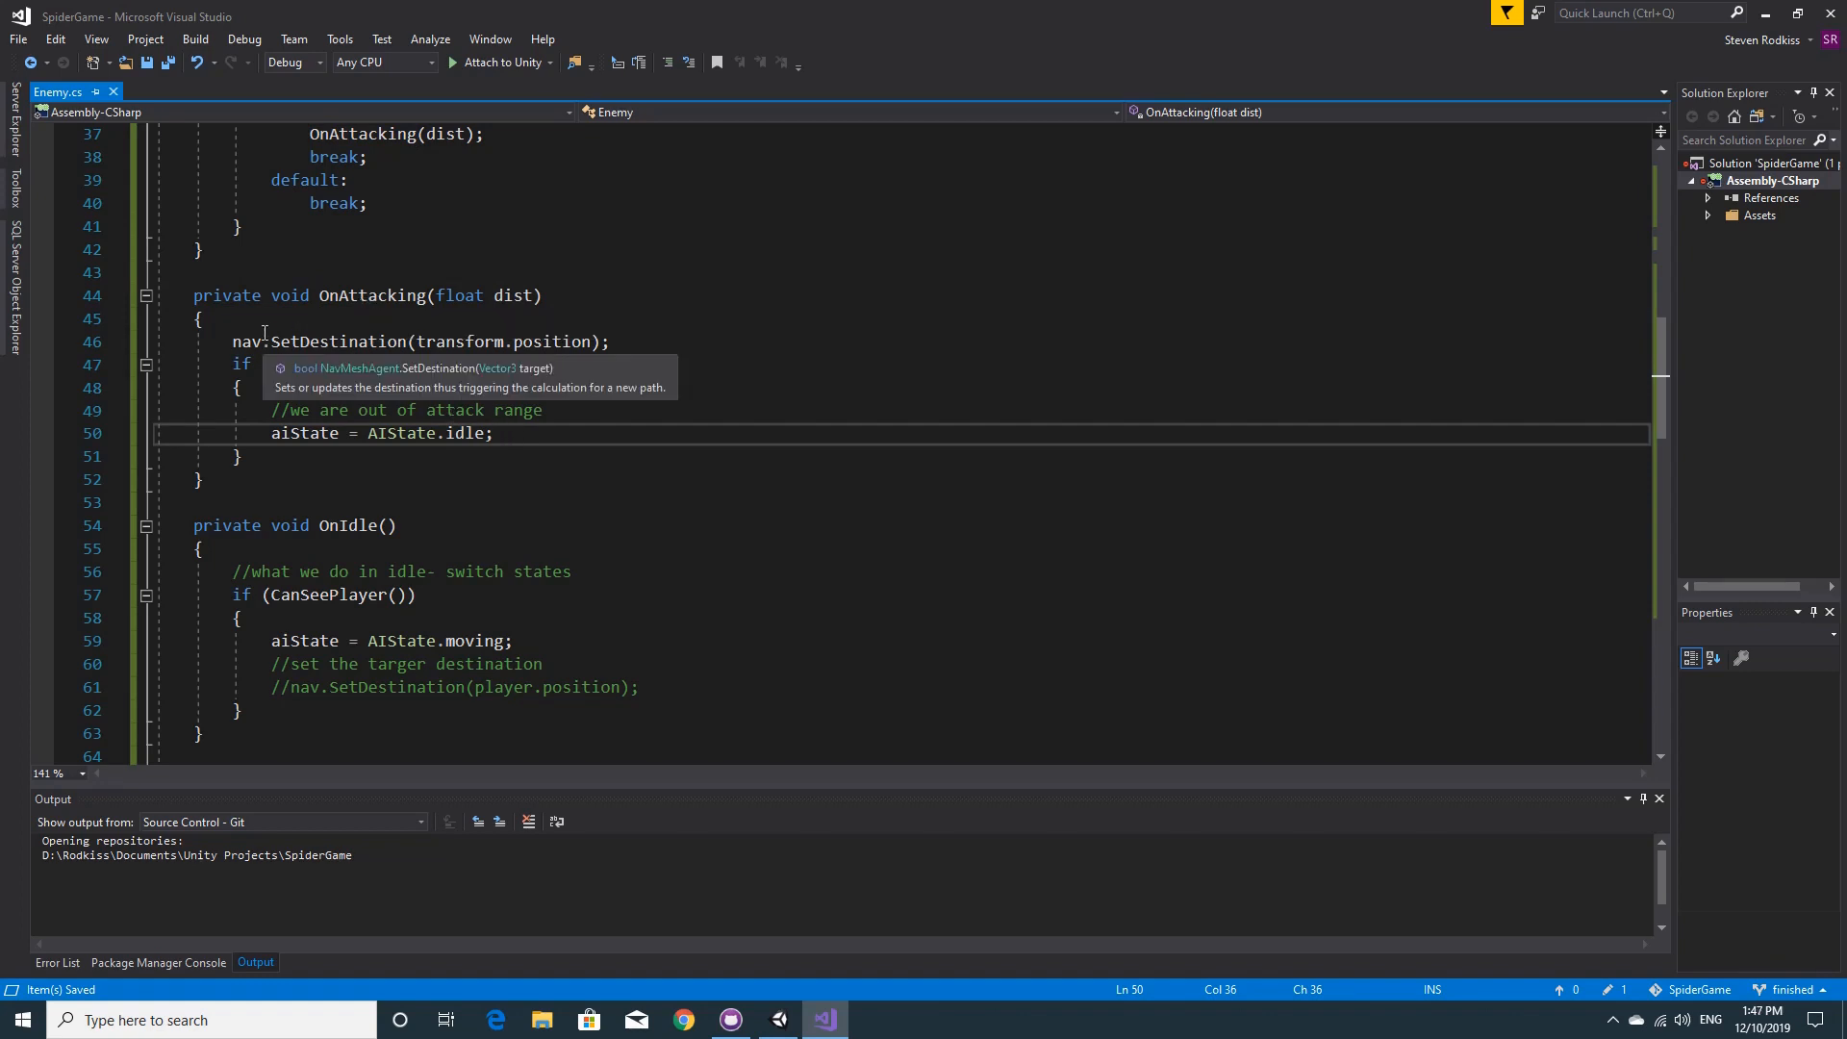
scroll(524, 468, "down", 3)
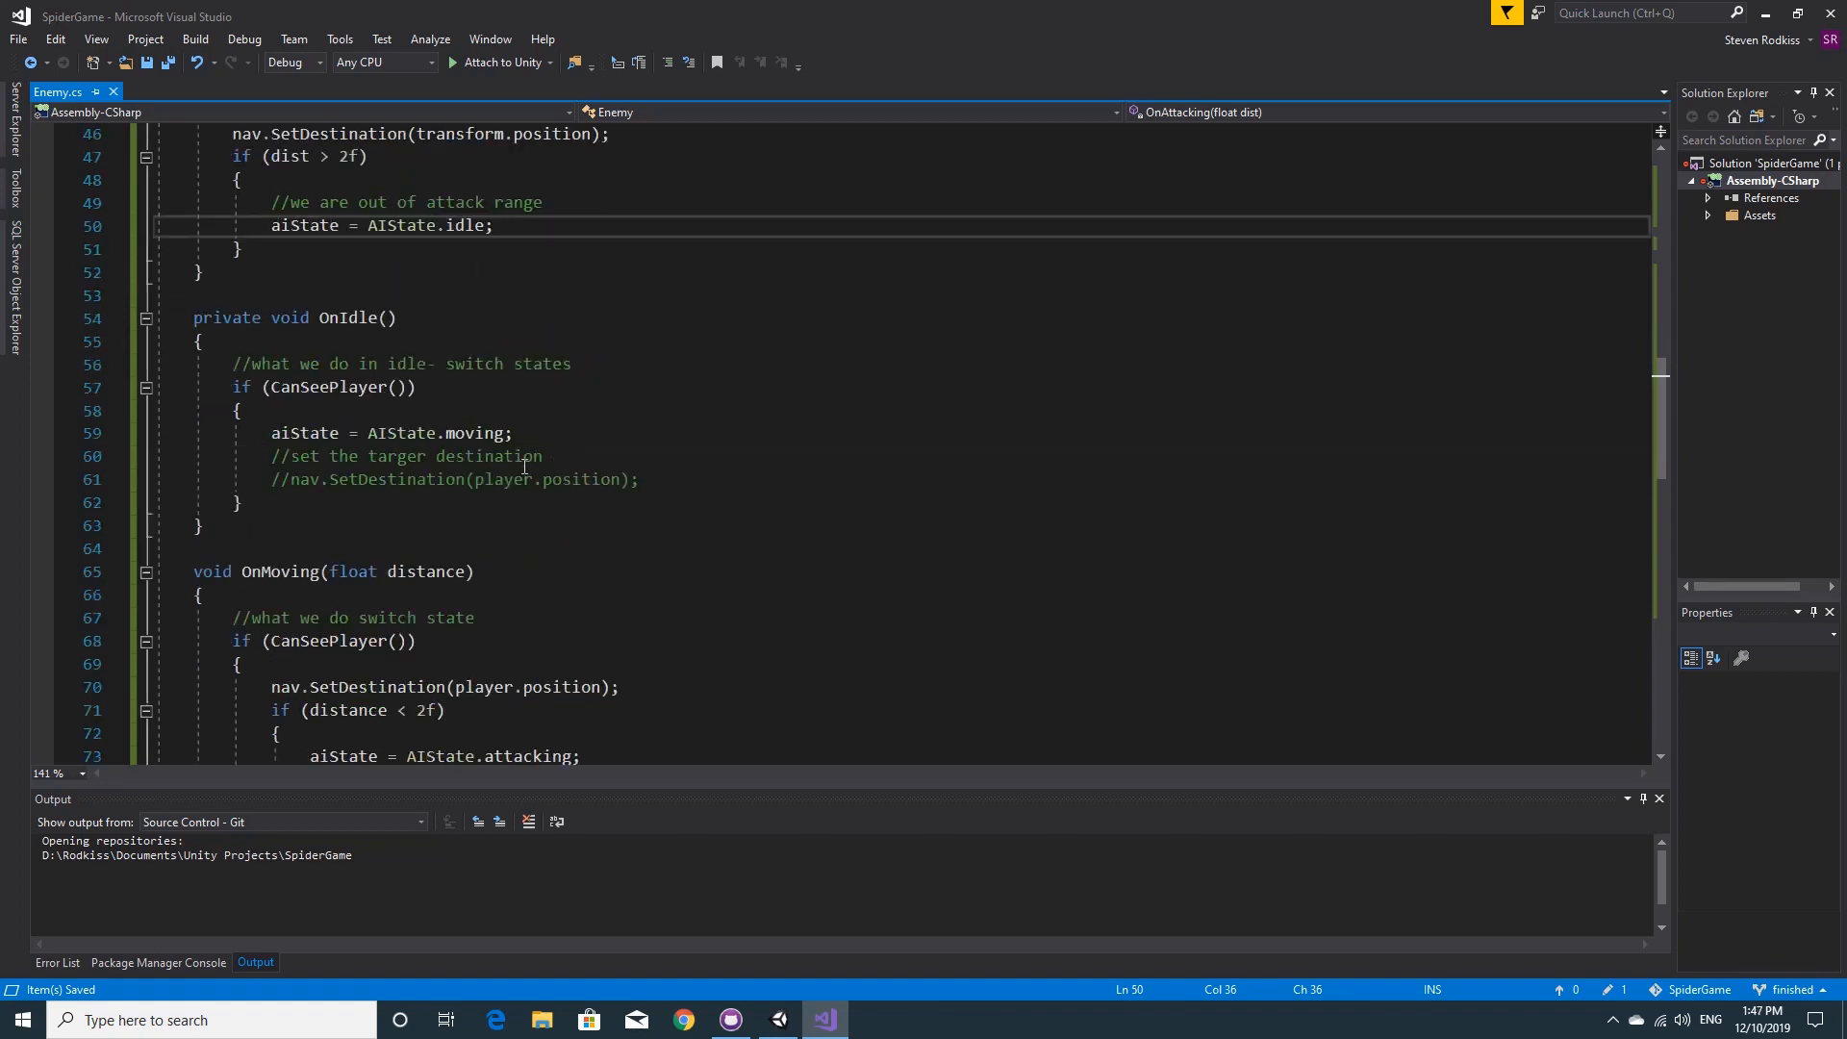
scroll(389, 380, "down", 2)
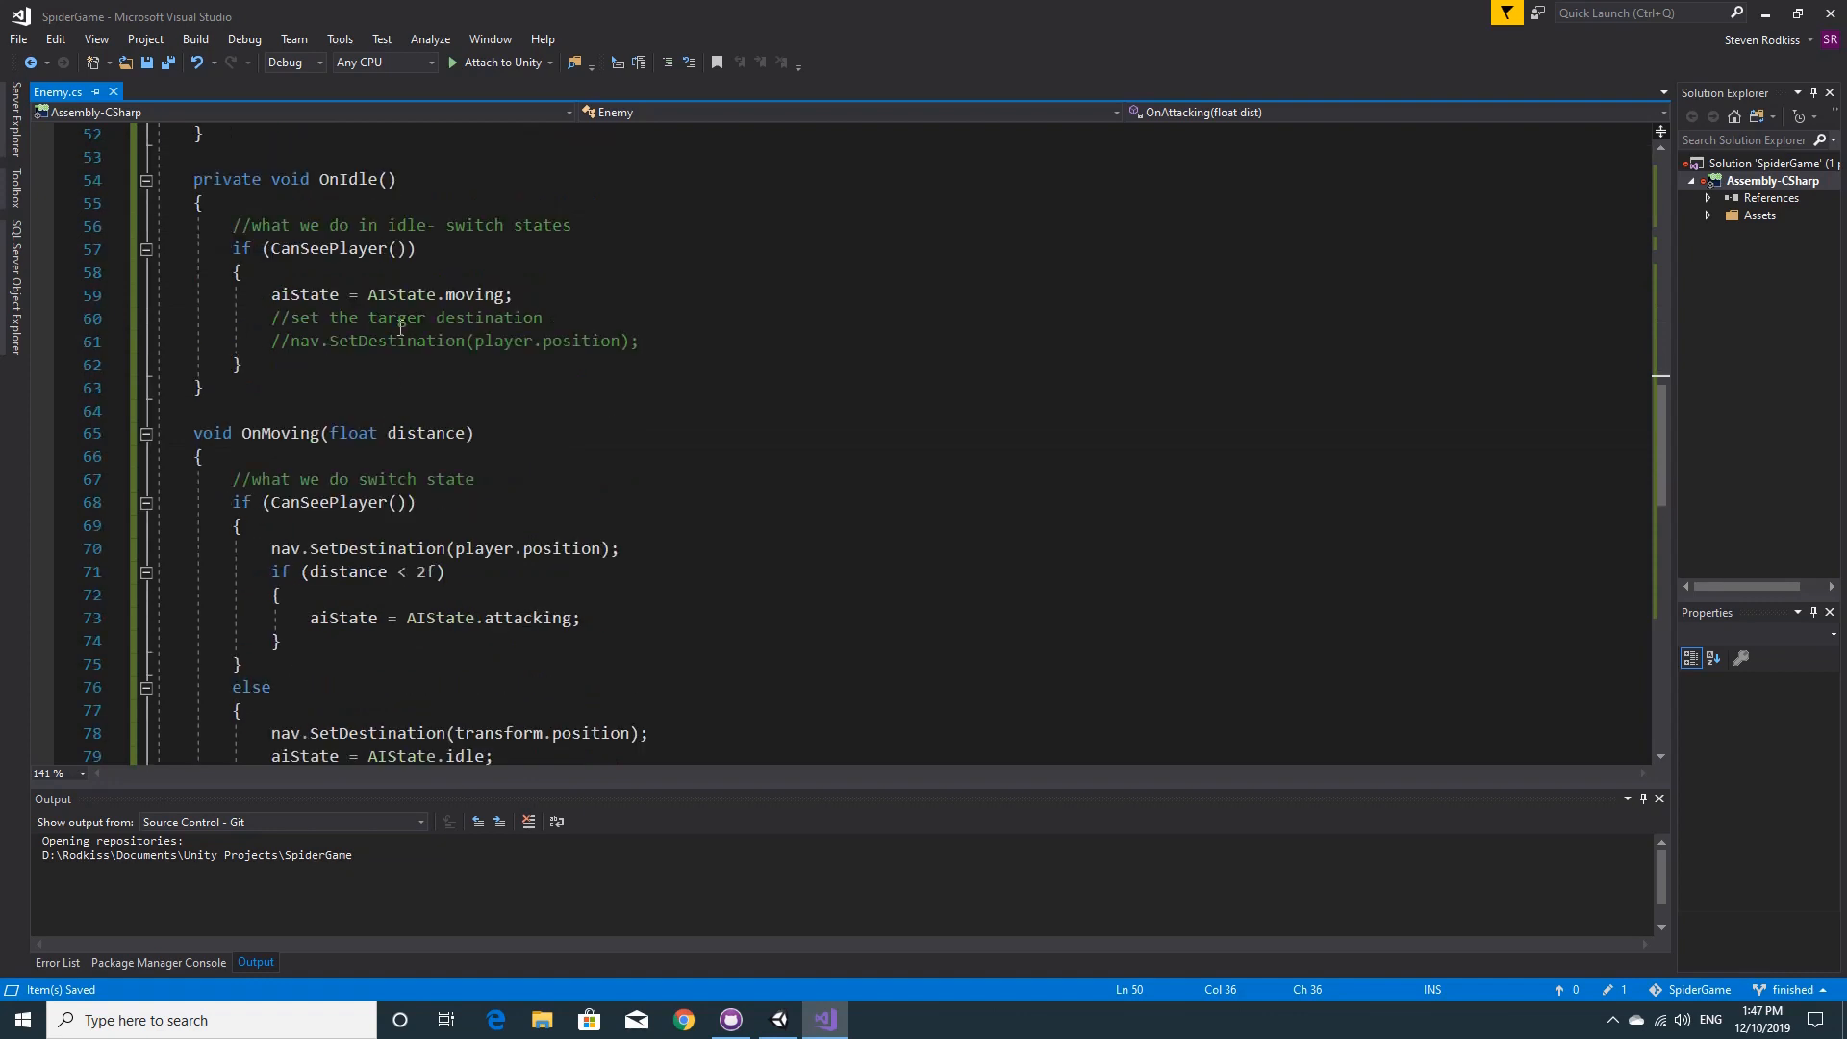
- In OnIdle, replace the commented lines about the target destination with animator.SetBool("walking", true); and save the script
left_click(553, 300)
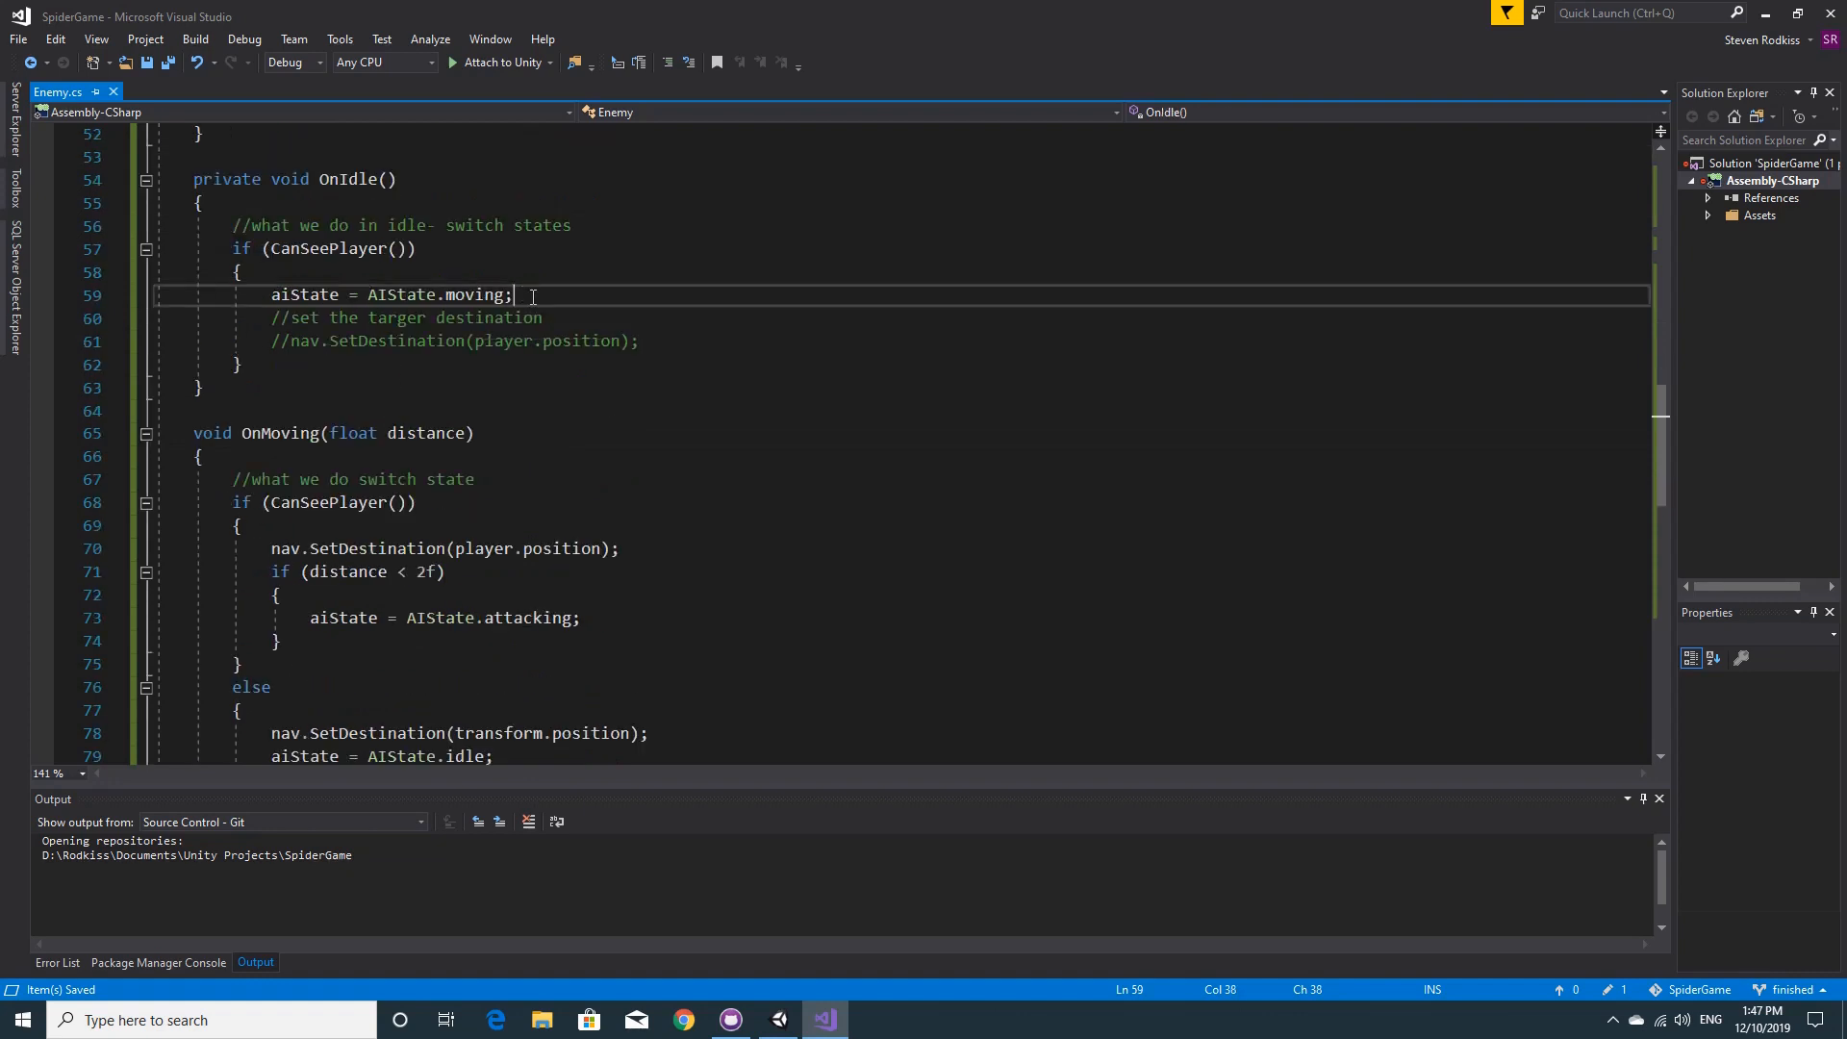
left_click_drag(272, 317, 681, 338)
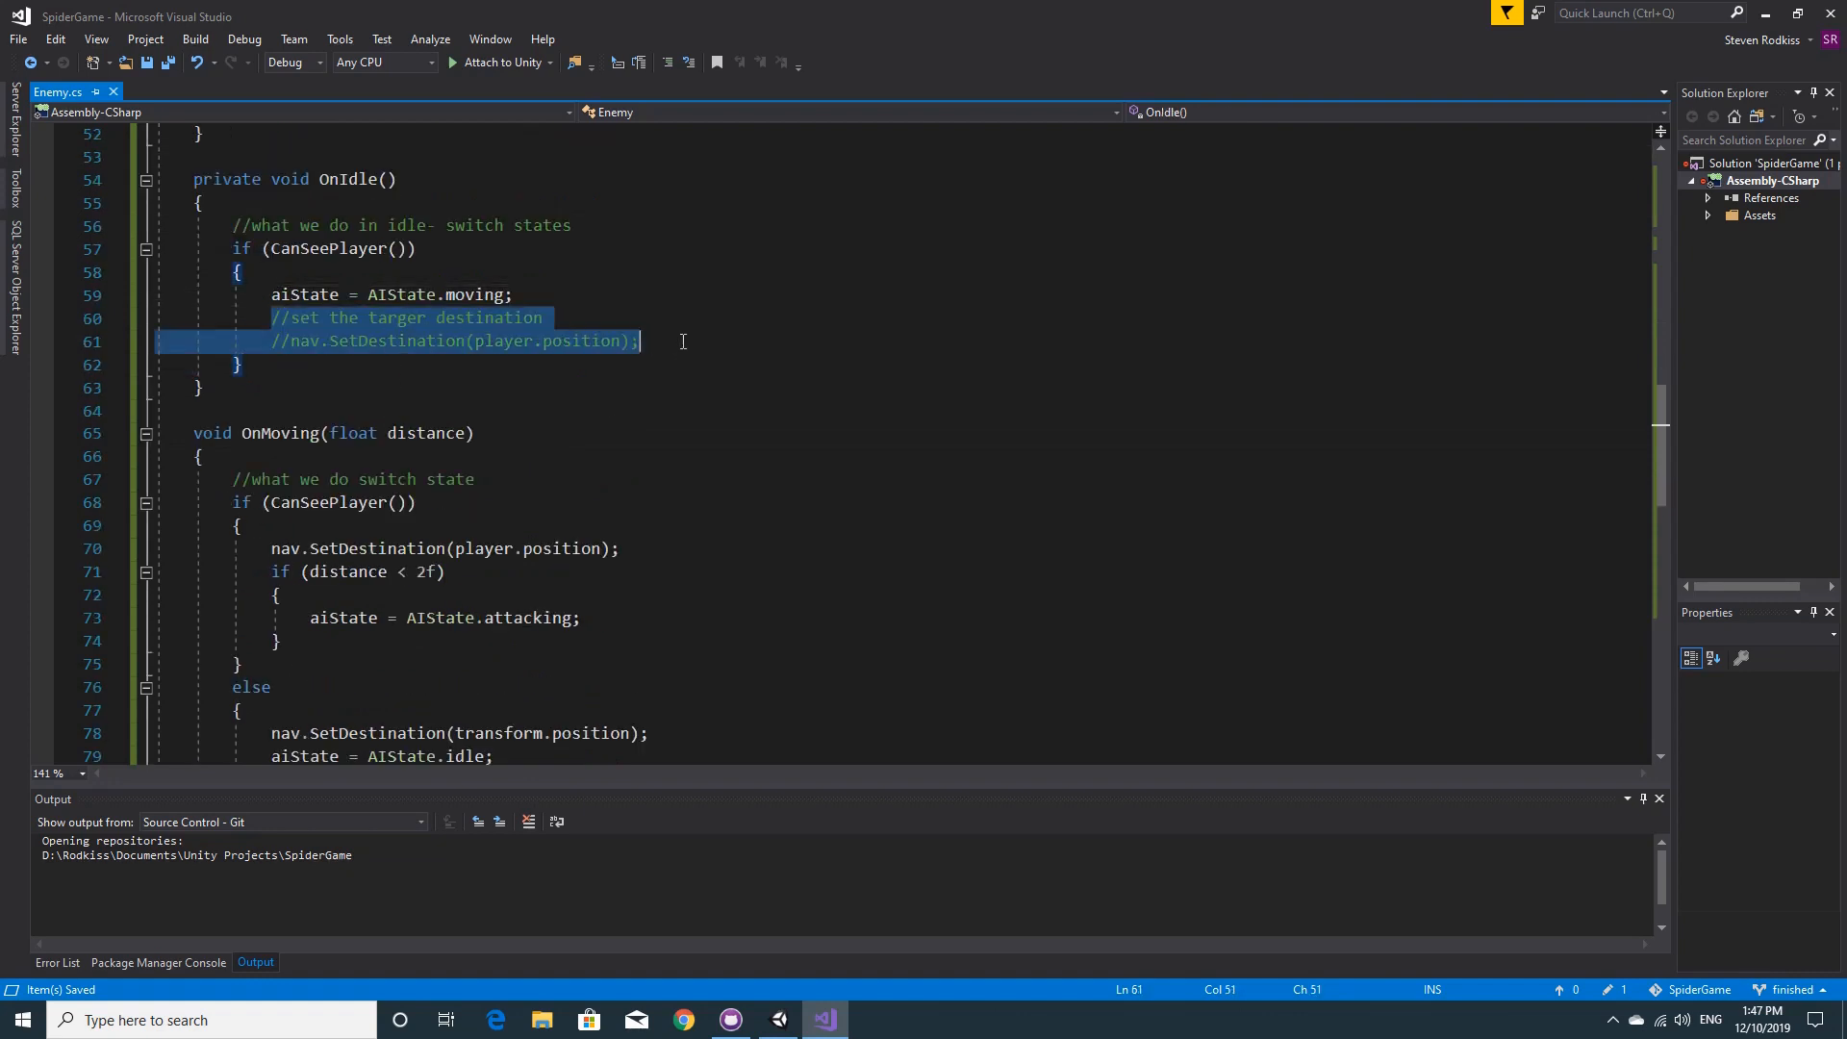
key("BackSpace")
type("an")
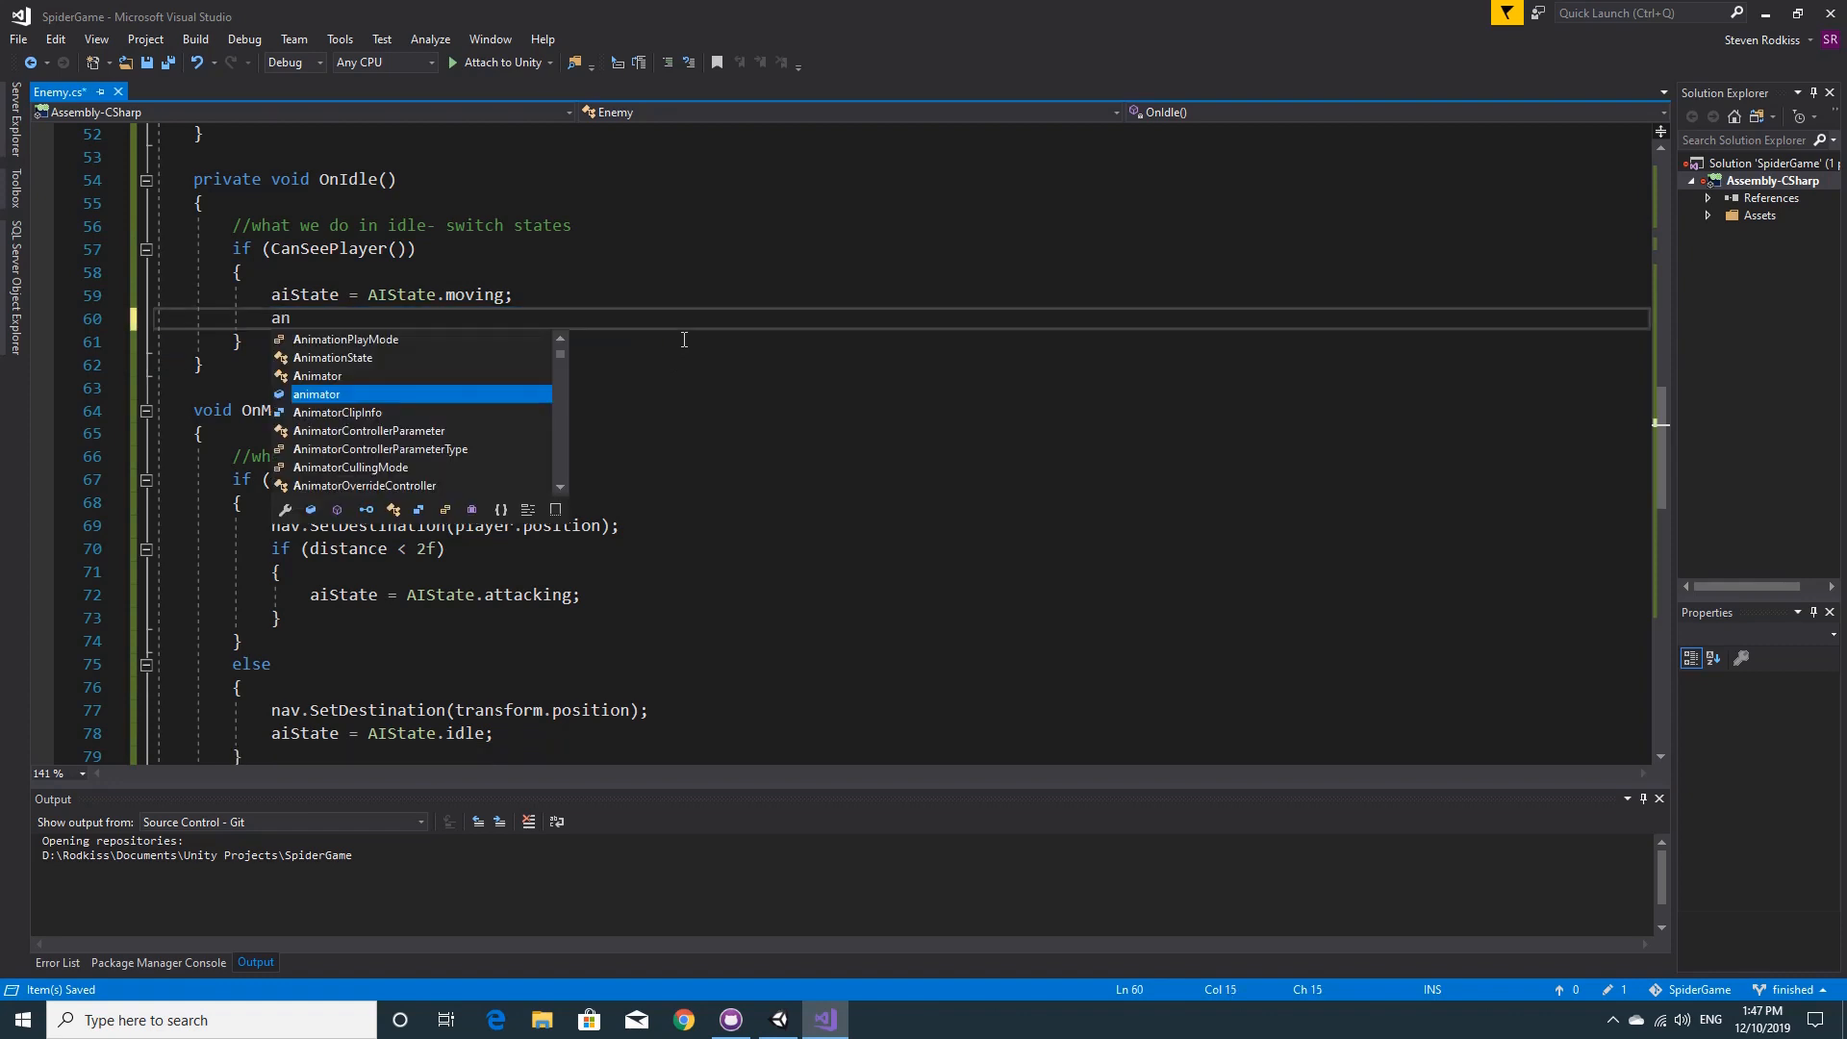
type("imator.Se")
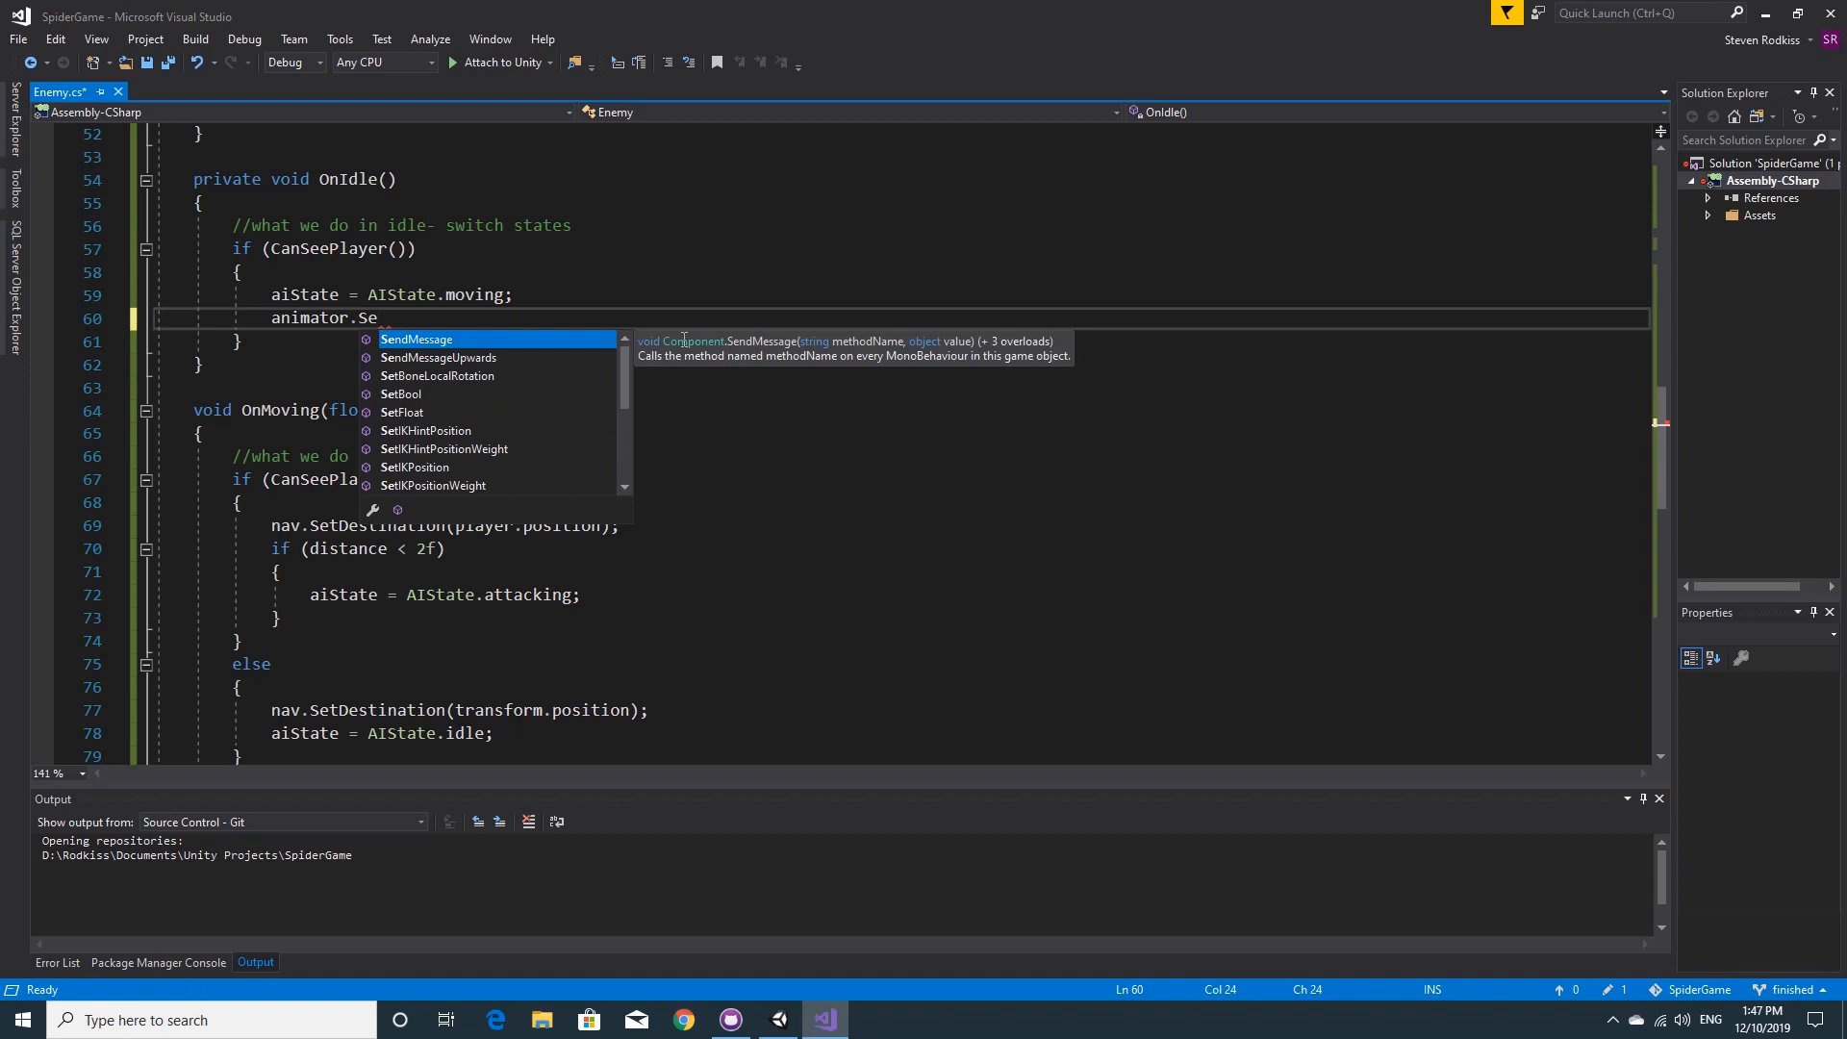
key("Down")
key("Down")
key("Down")
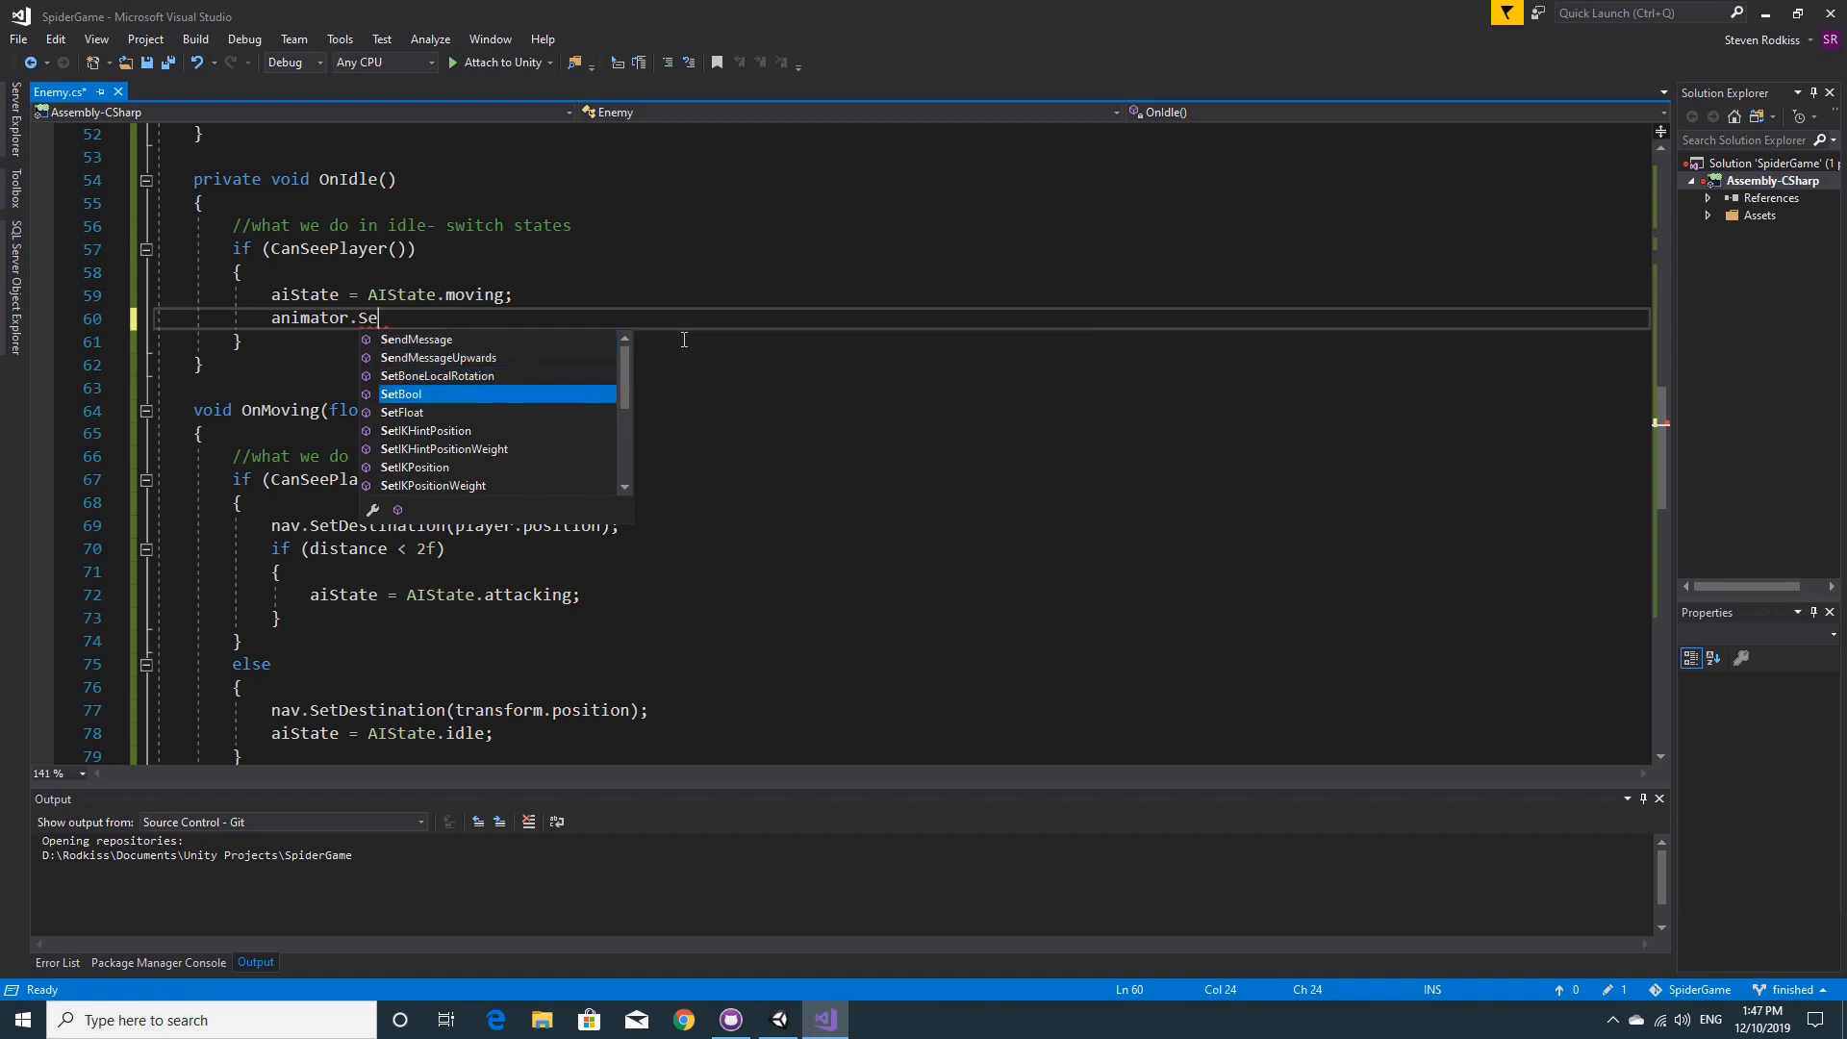
key("Tab")
type("(\"")
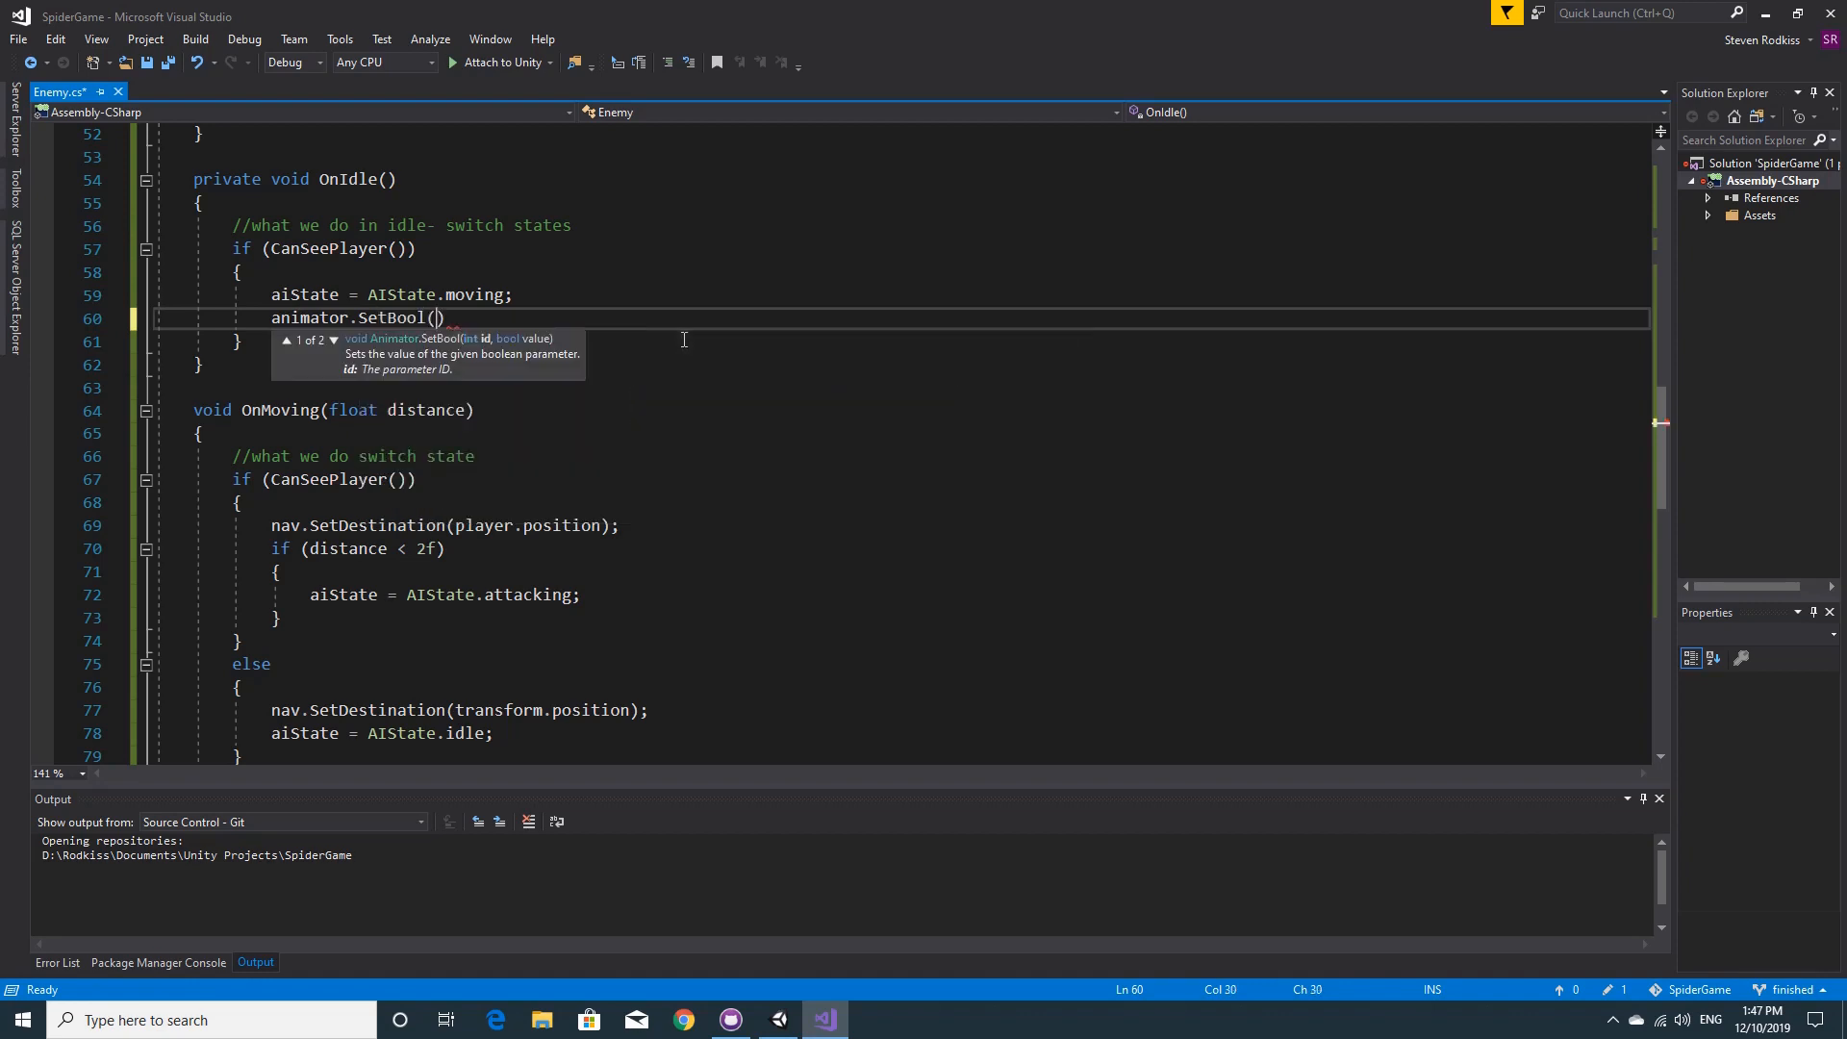
type("walking\", true);")
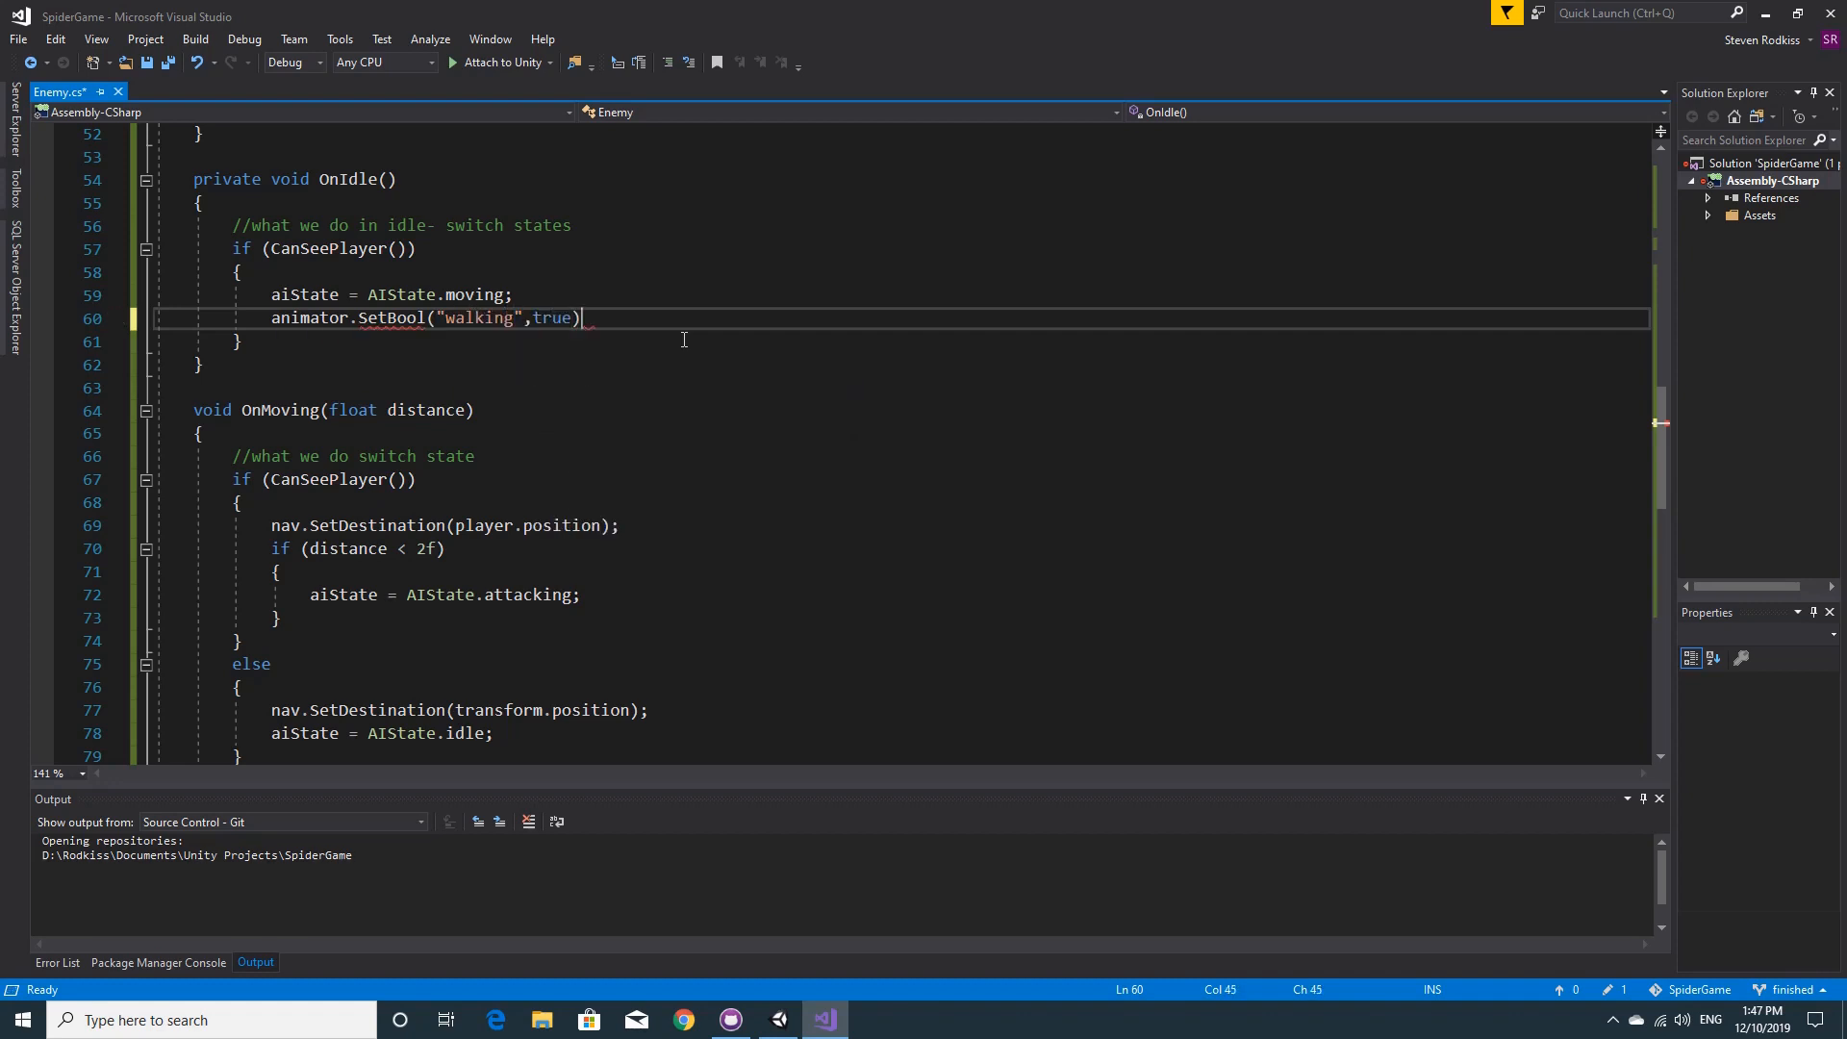
key("ctrl+s")
- In the else block of OnMoving, add animator.SetBool("walking", false); after the idle state assignment and save the script
scroll(609, 318, "down", 2)
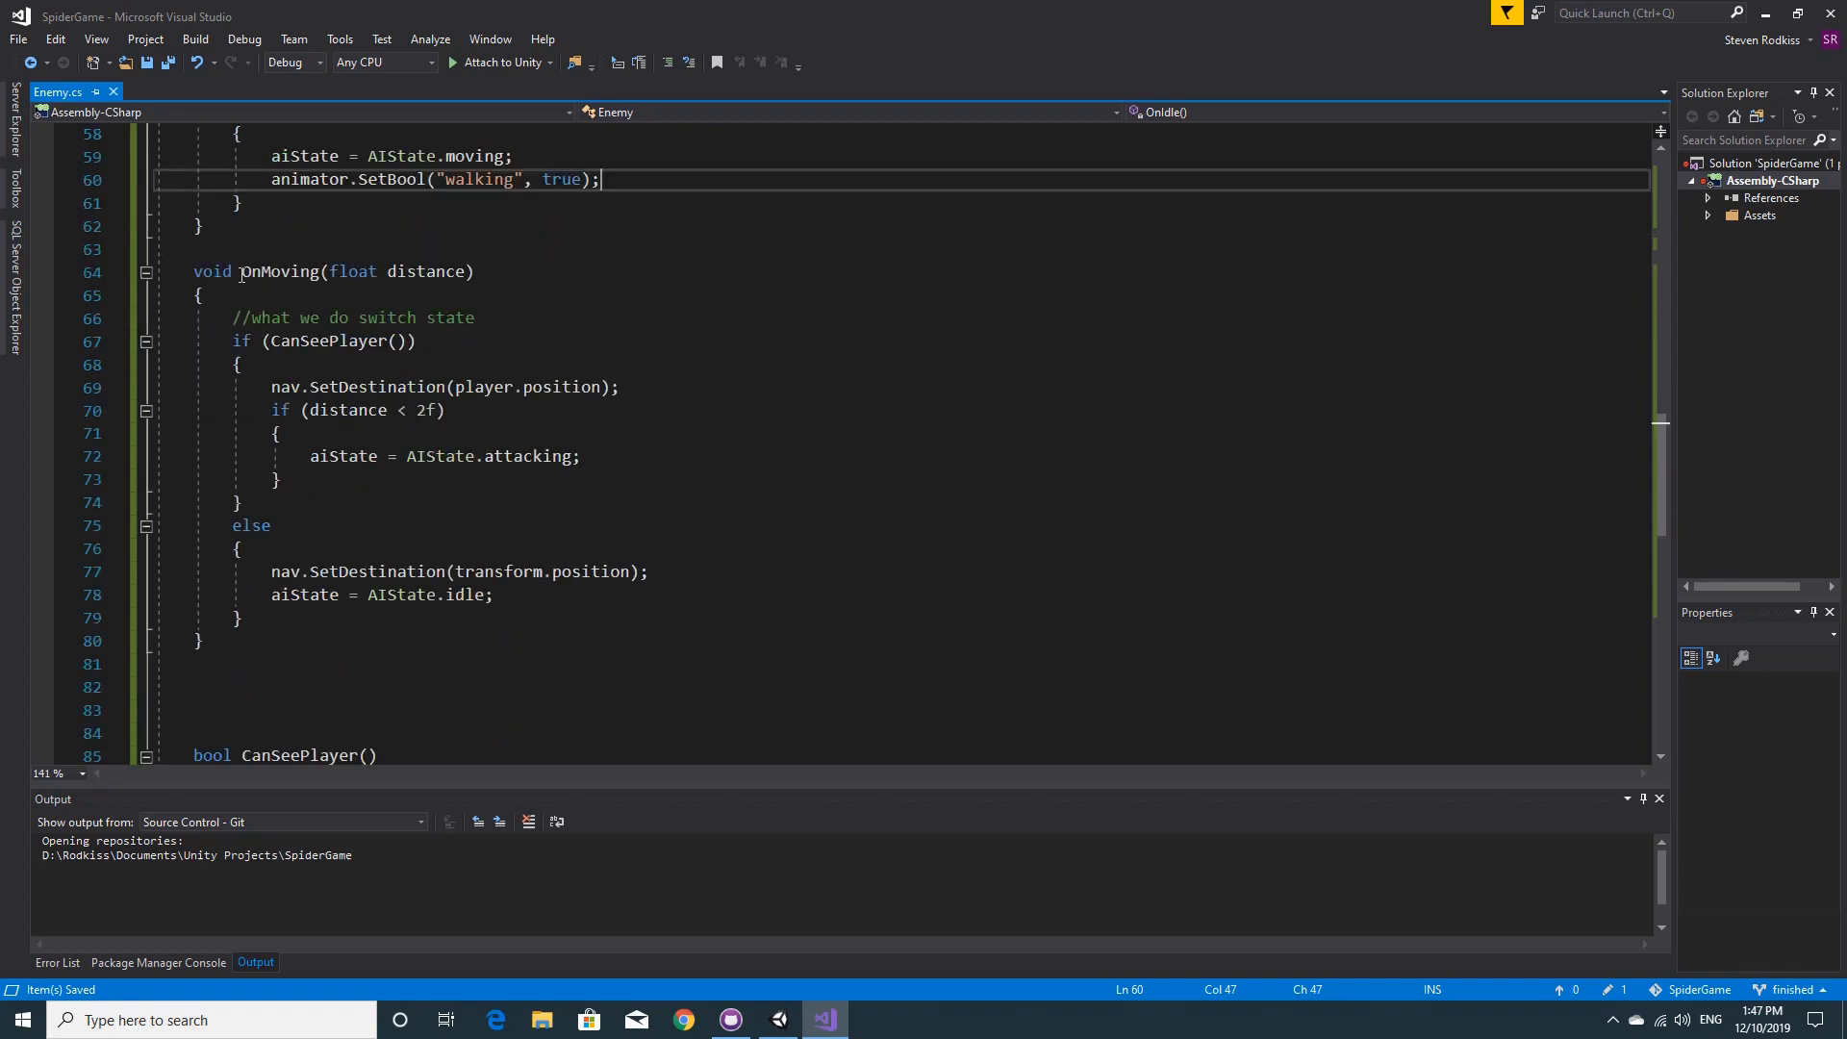
scroll(458, 275, "down", 1)
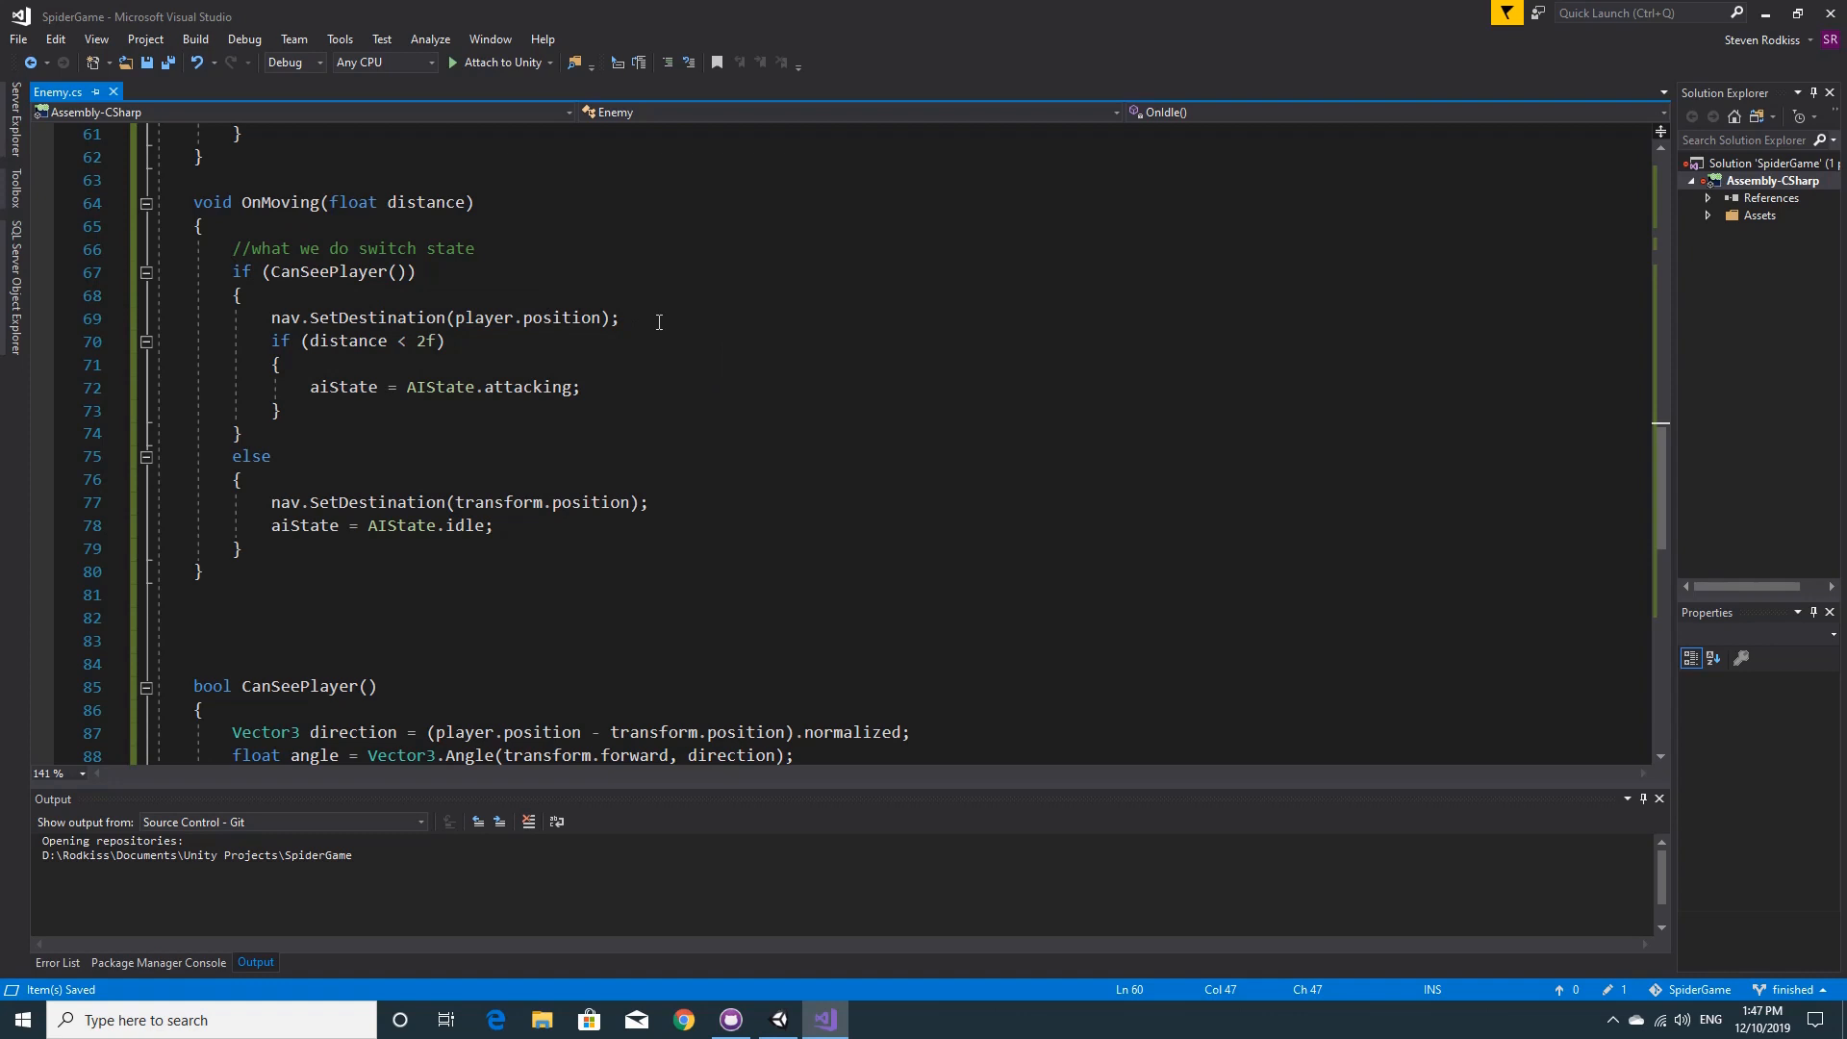
scroll(623, 327, "up", 2)
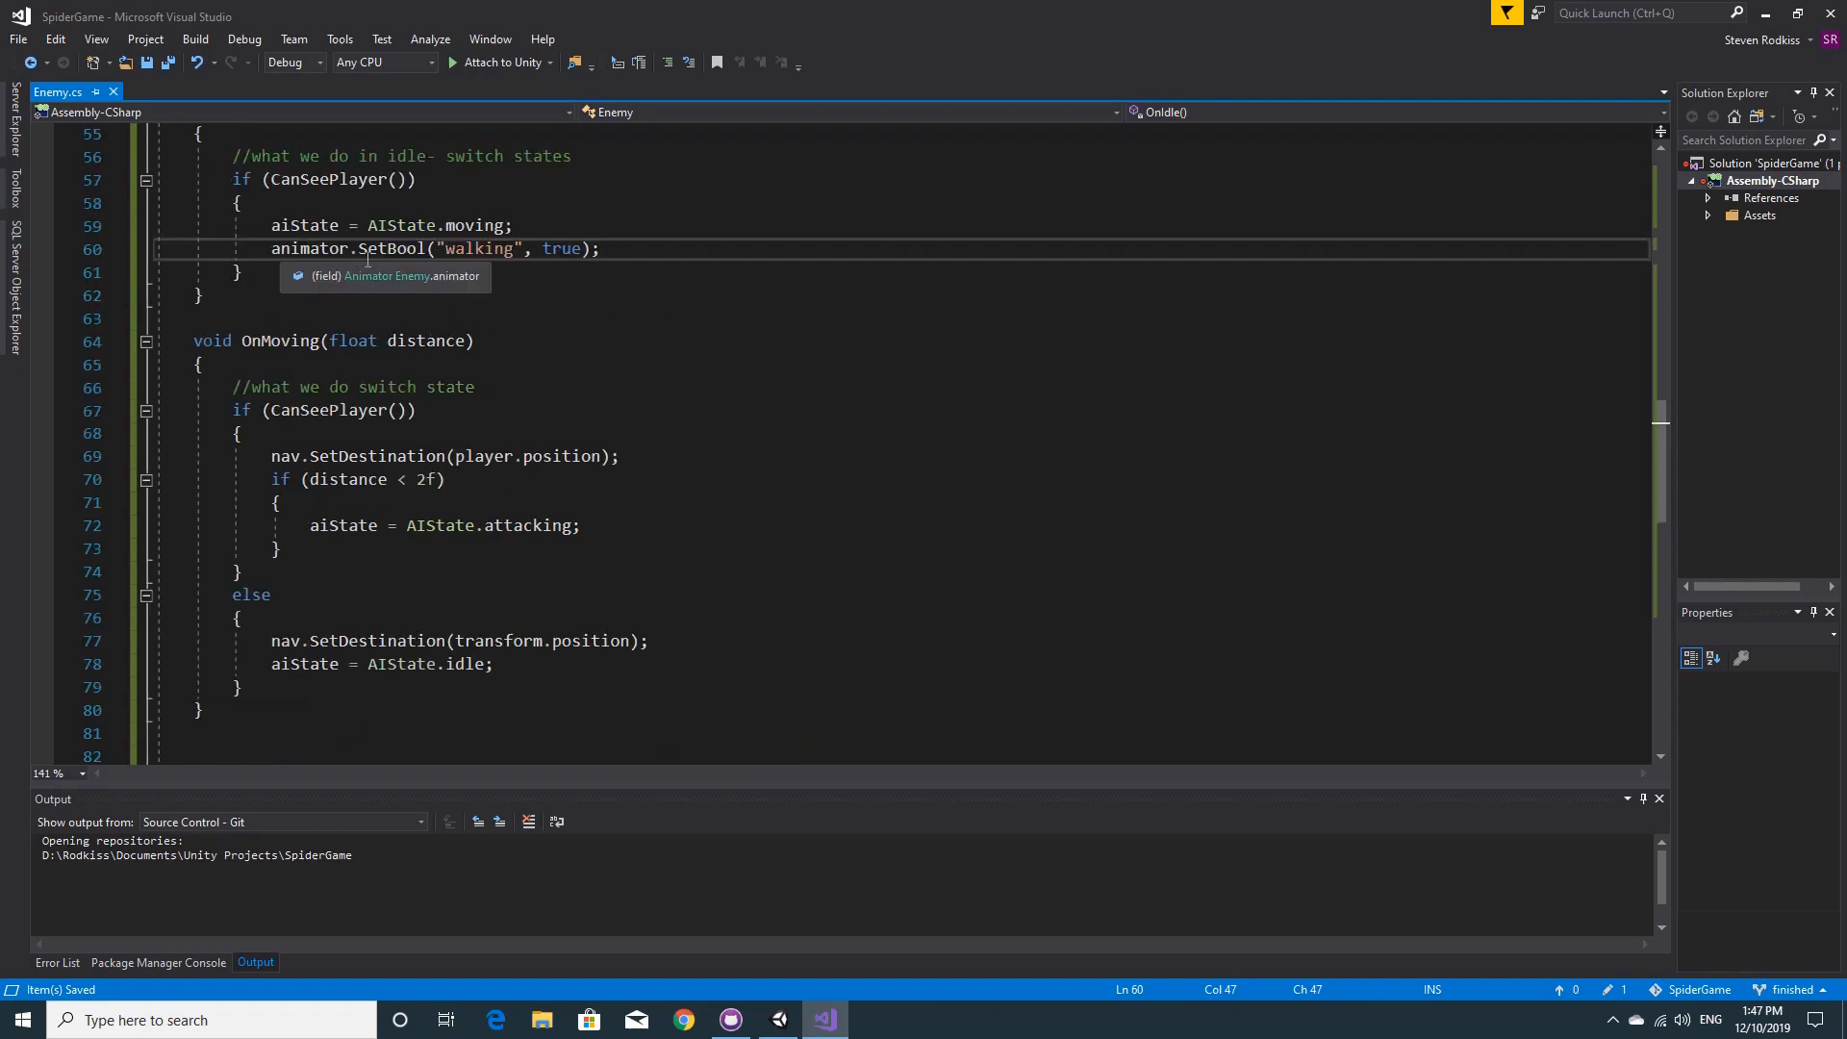
scroll(380, 260, "down", 2)
scroll(421, 306, "down", 1)
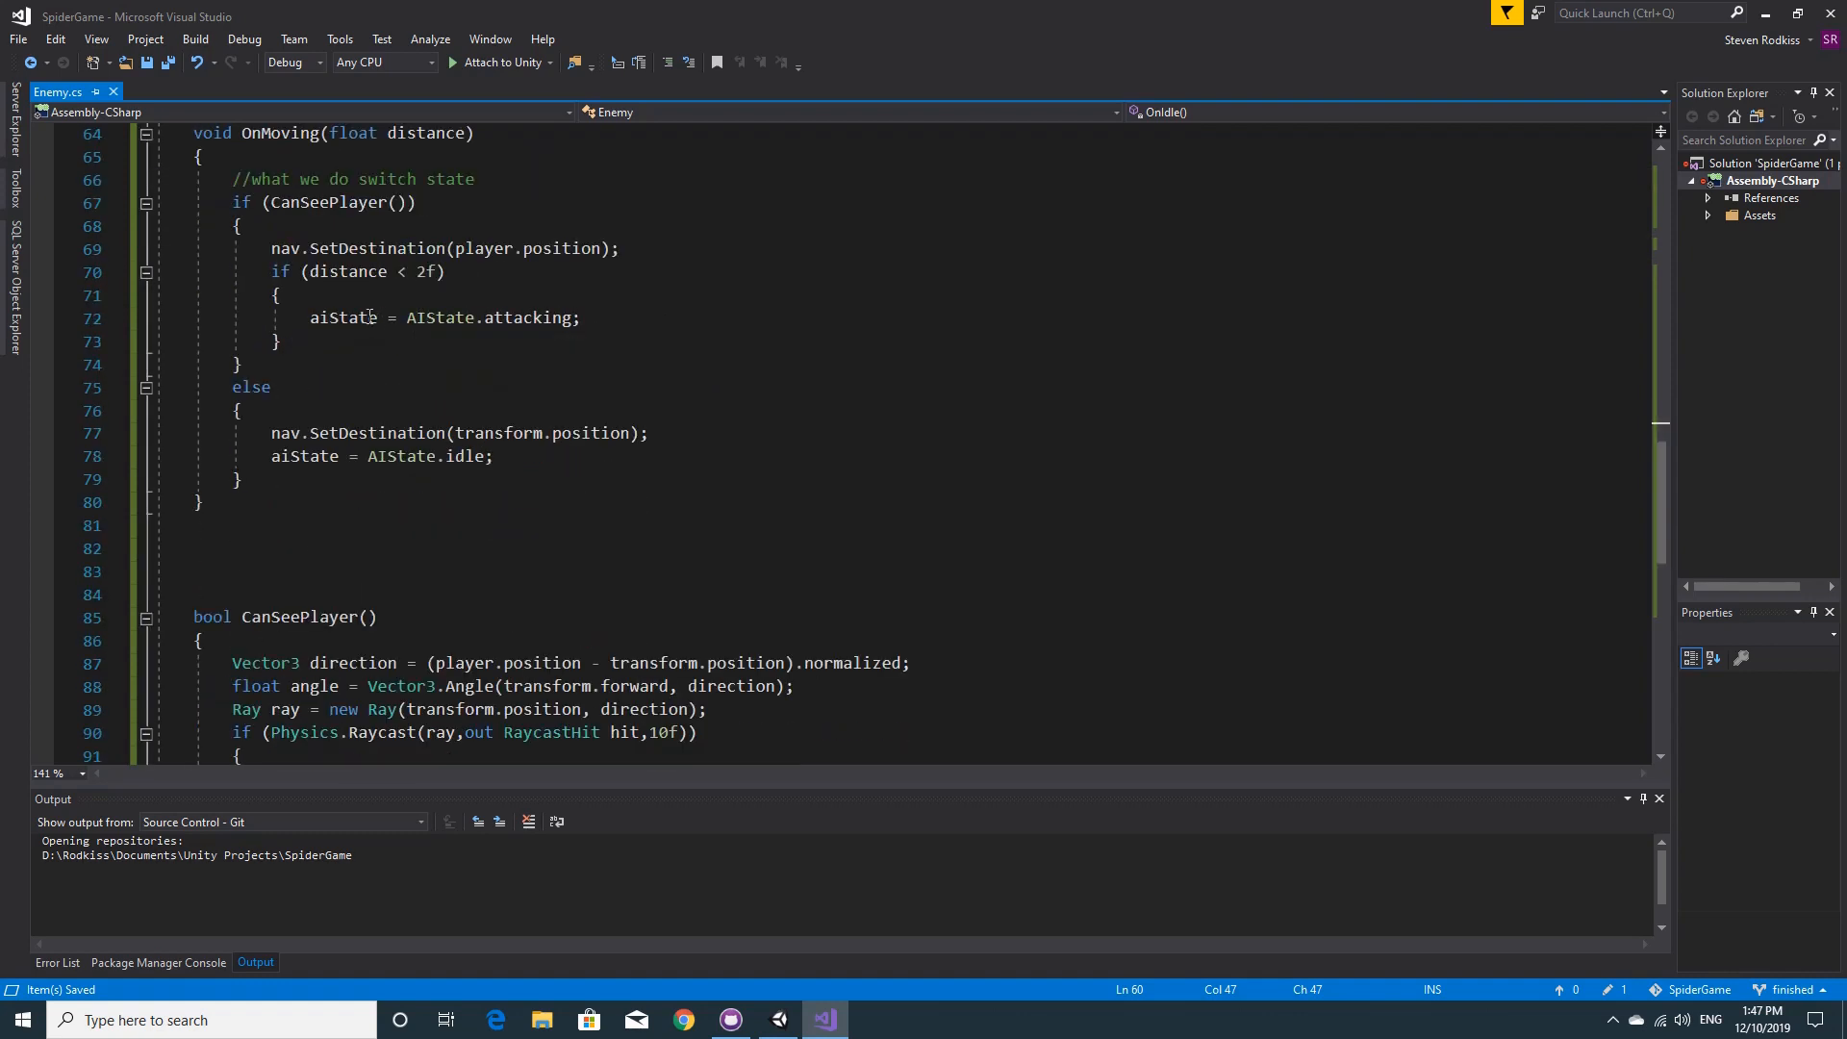
scroll(343, 311, "down", 1)
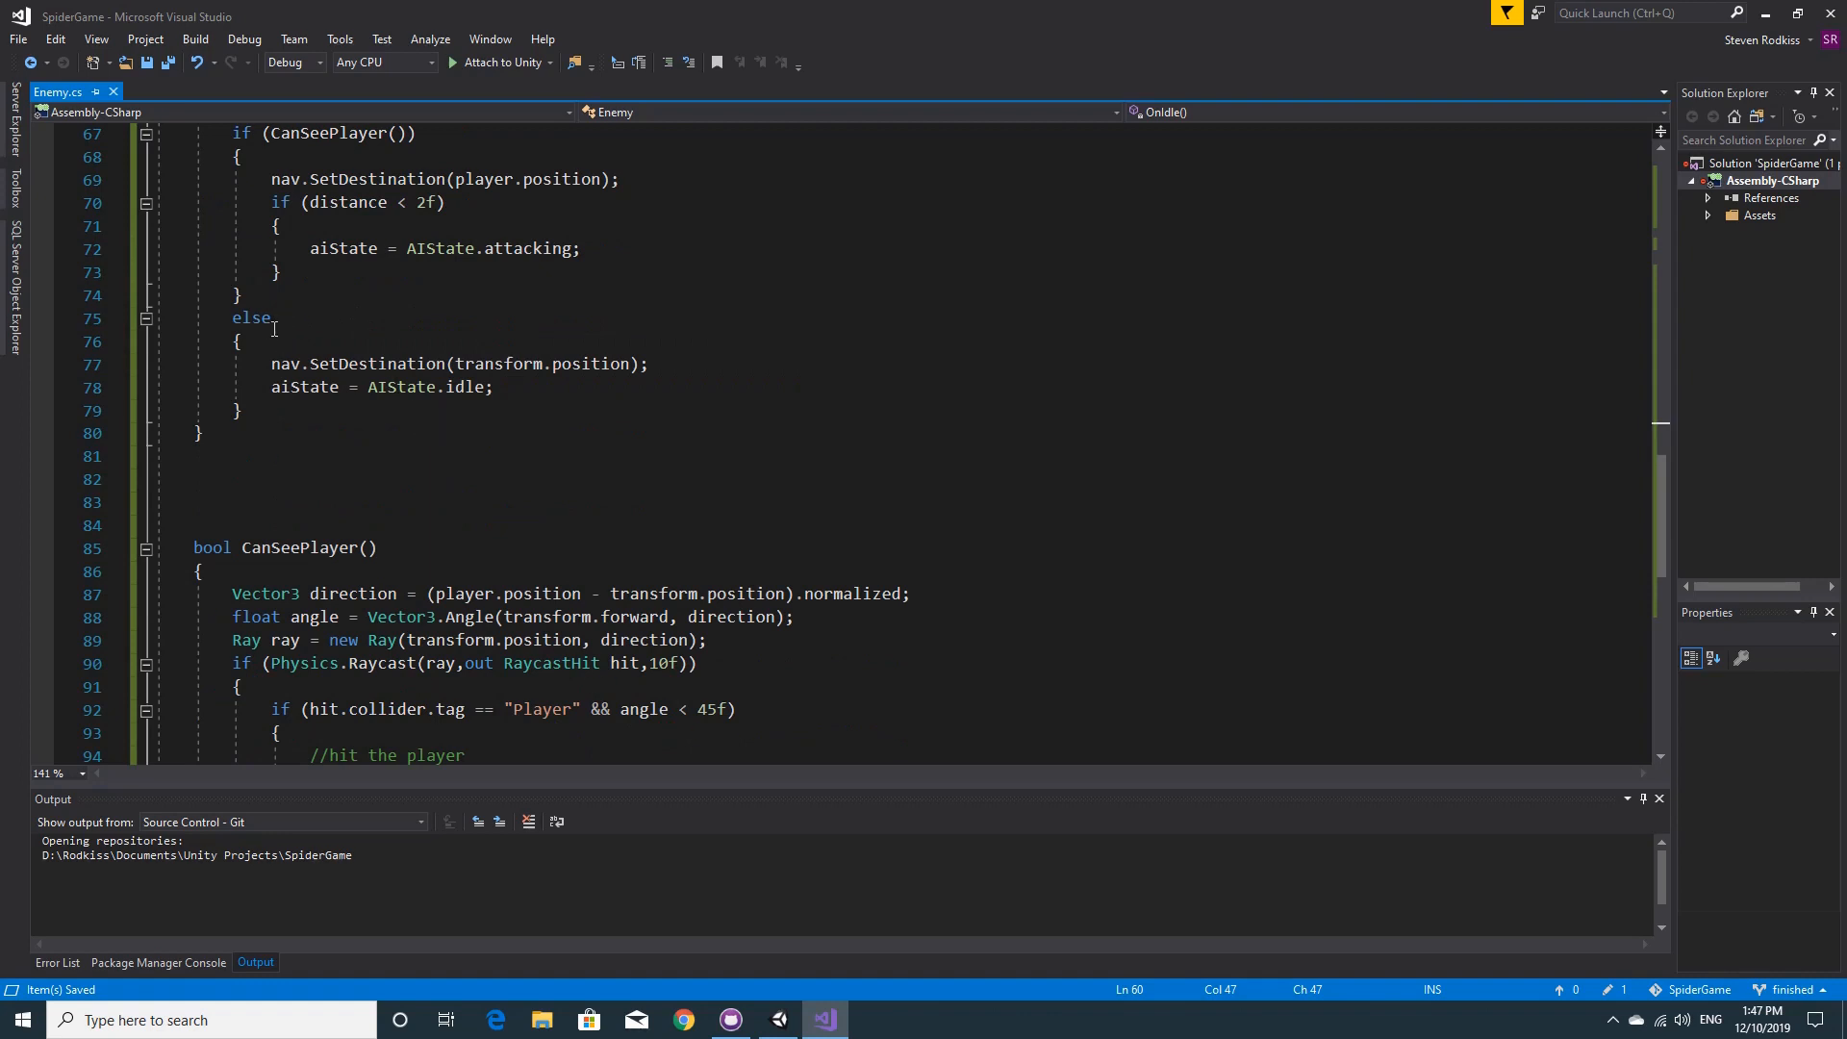
left_click(578, 390)
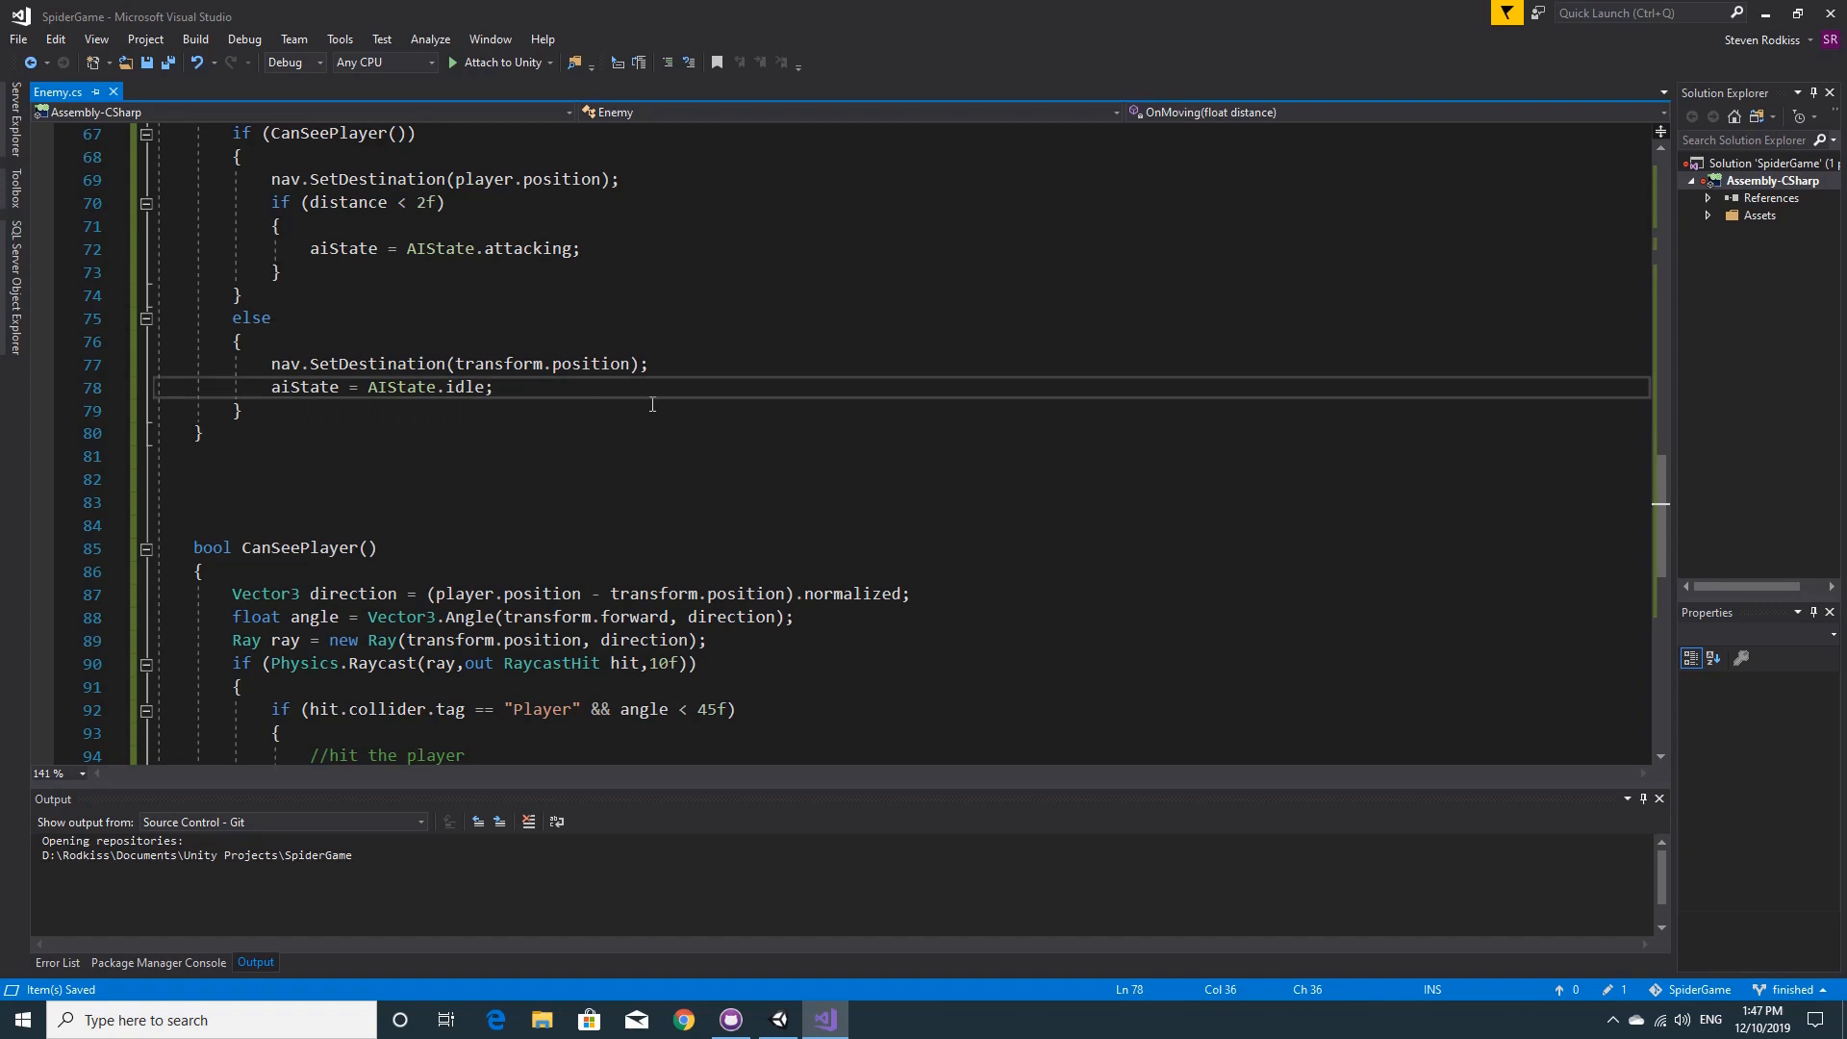
key("Return")
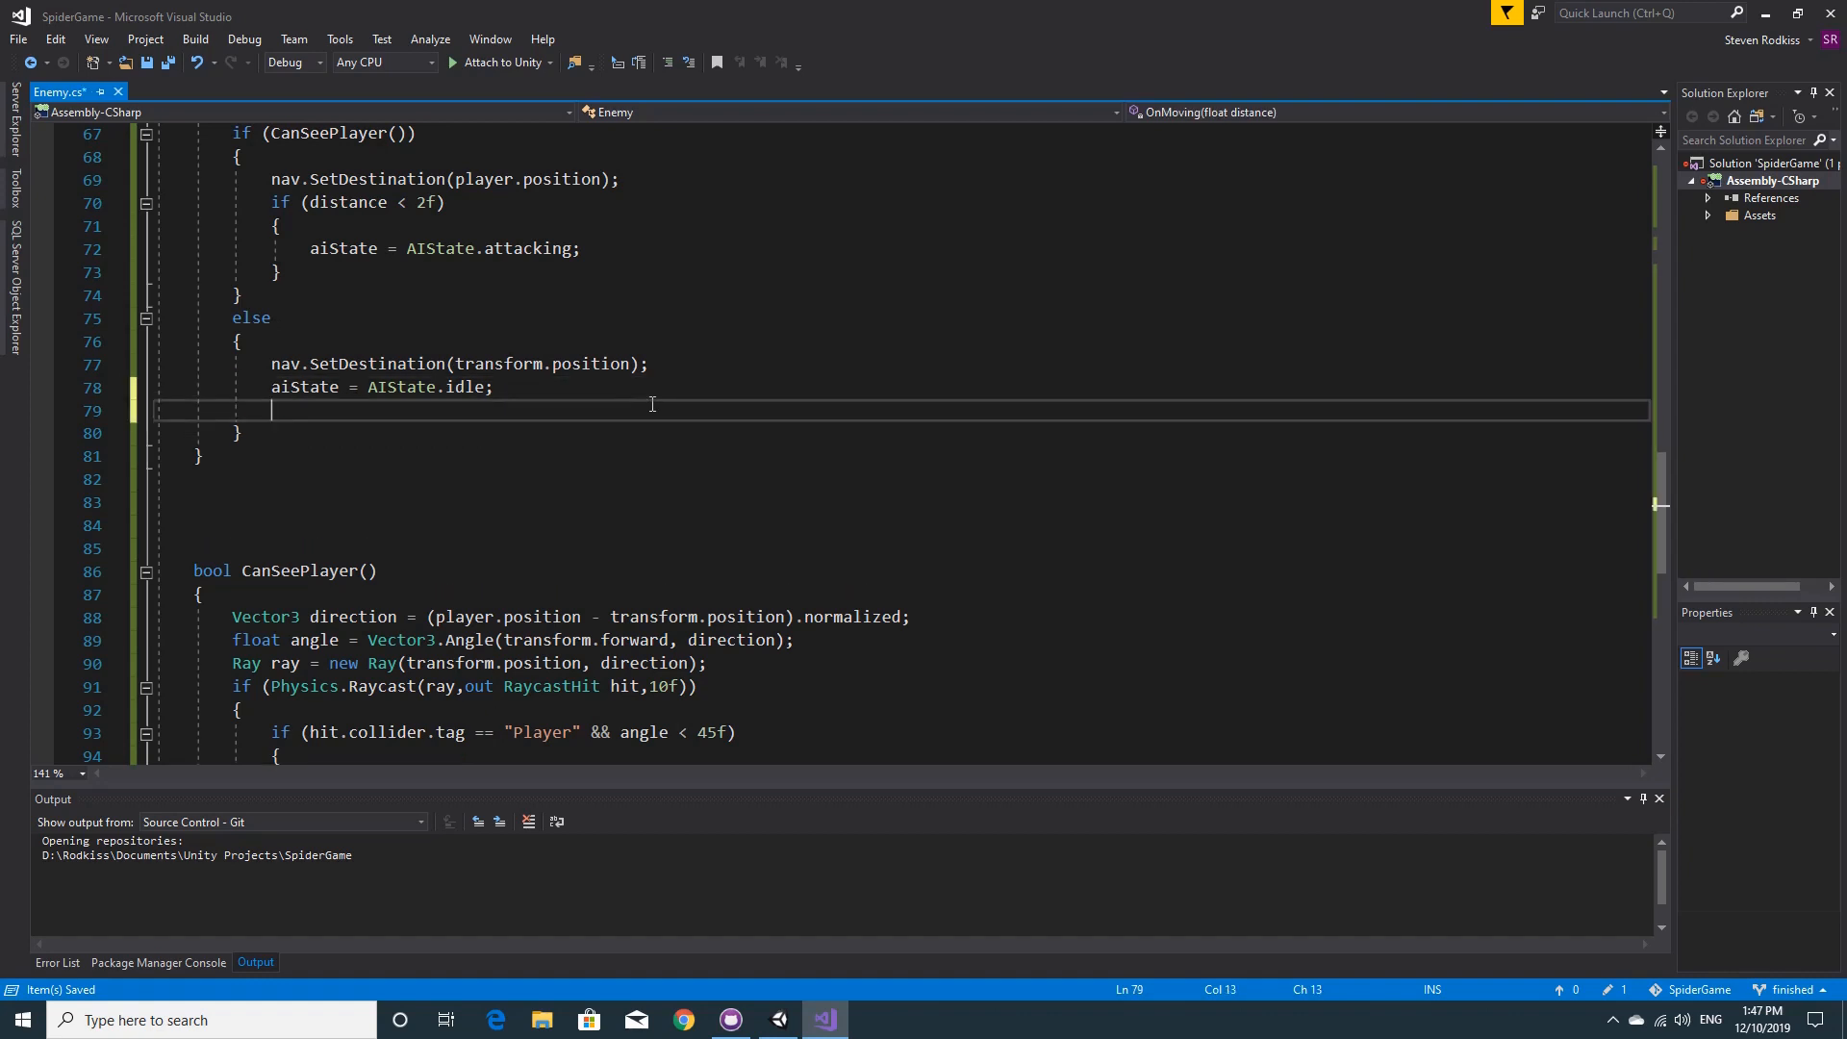
type("an")
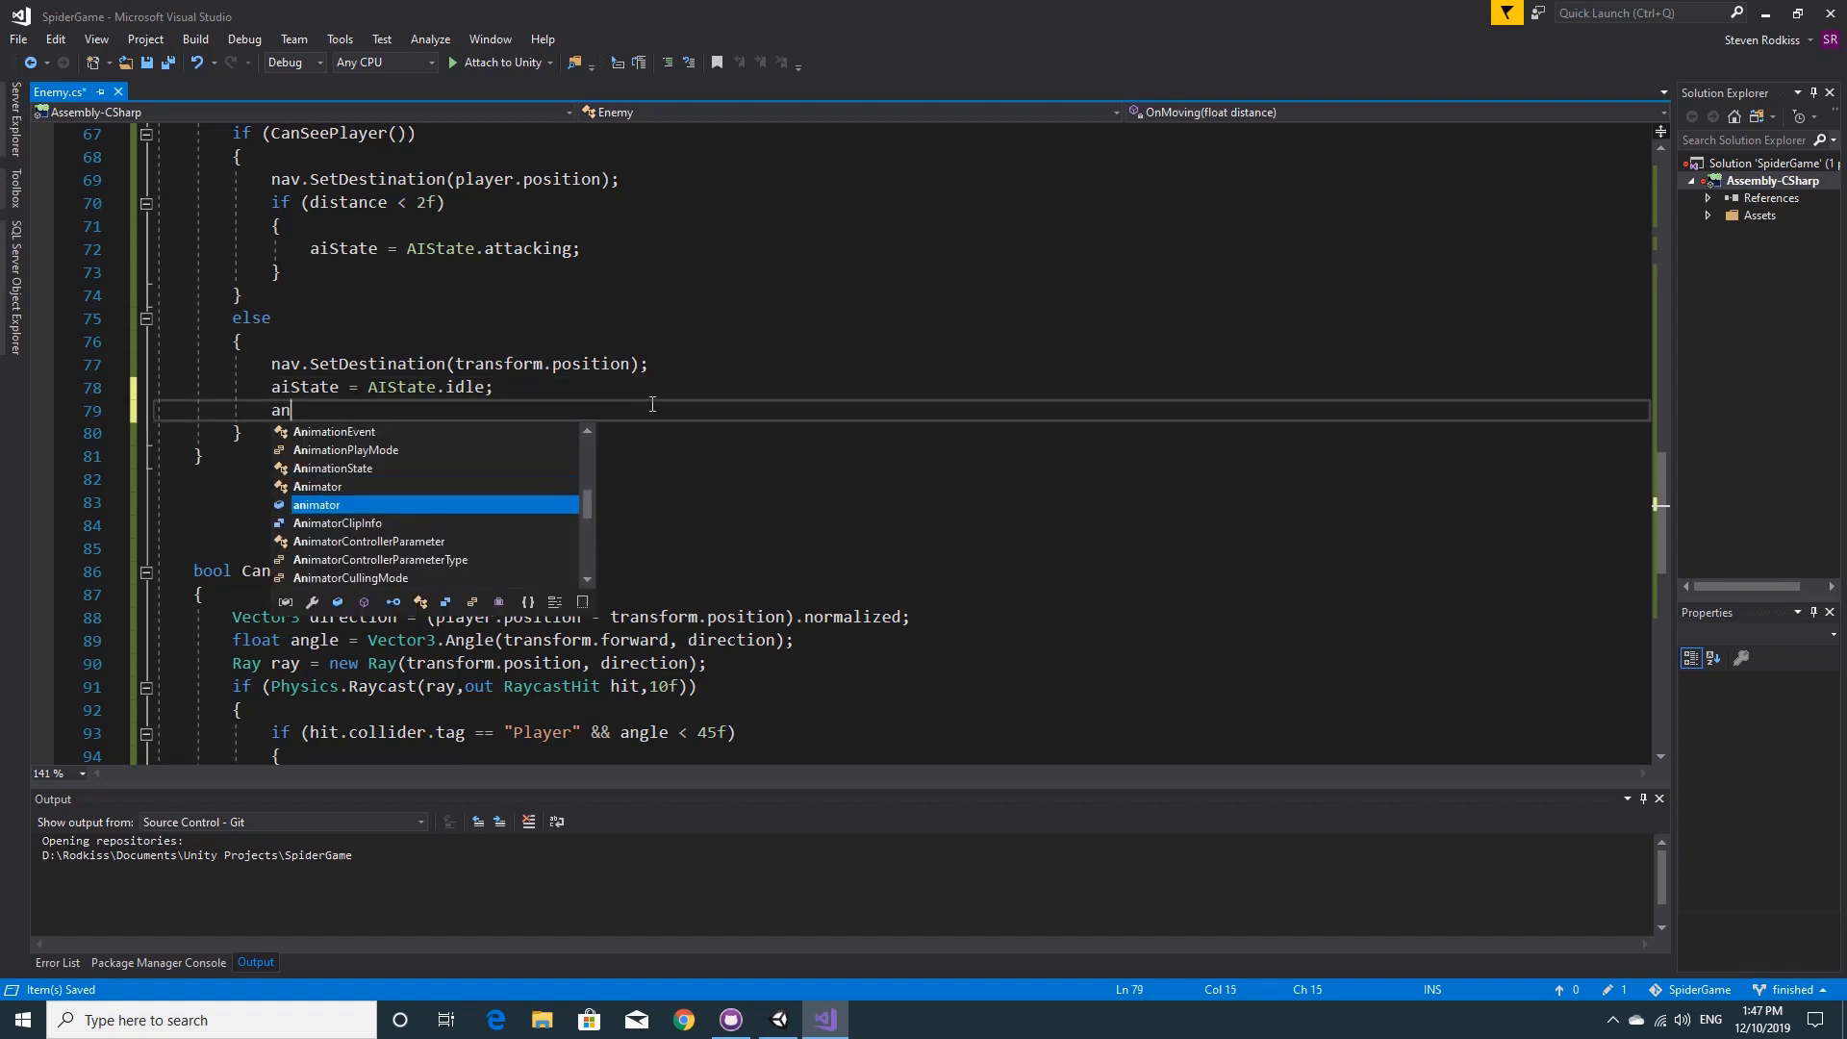
type("imator.s")
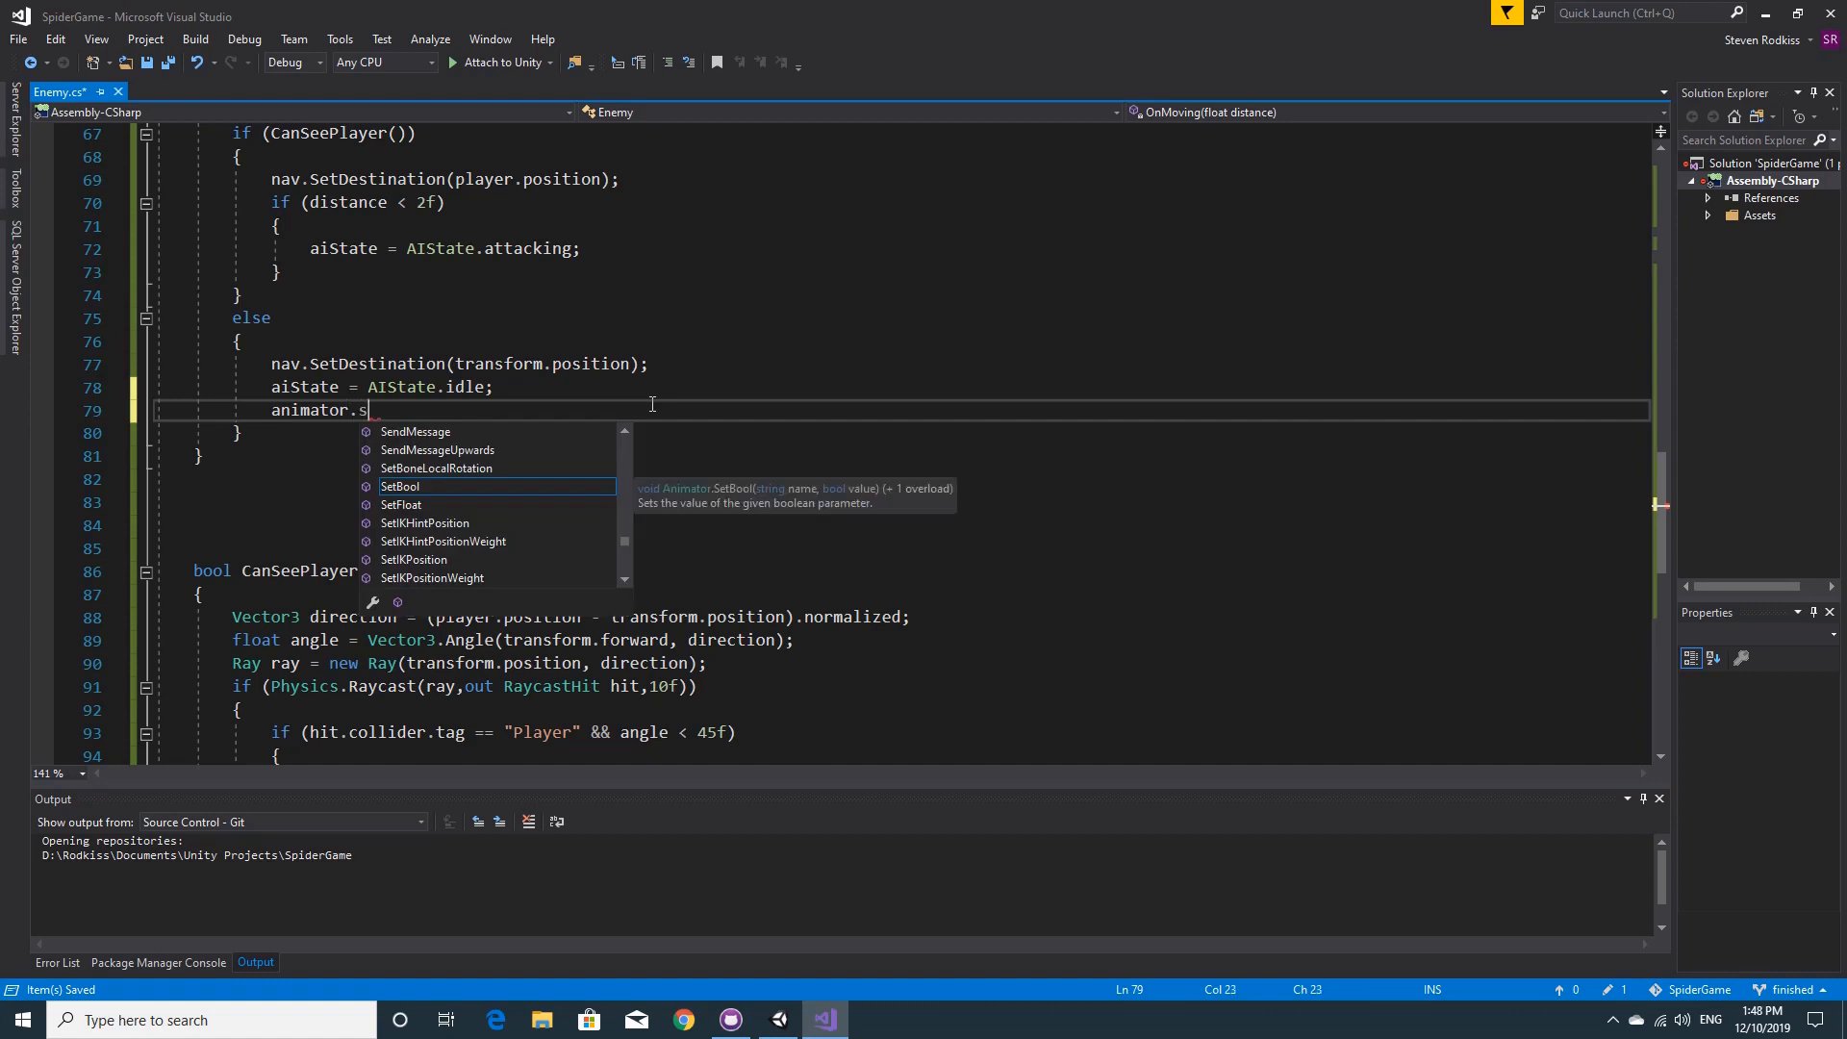
type("etb(")
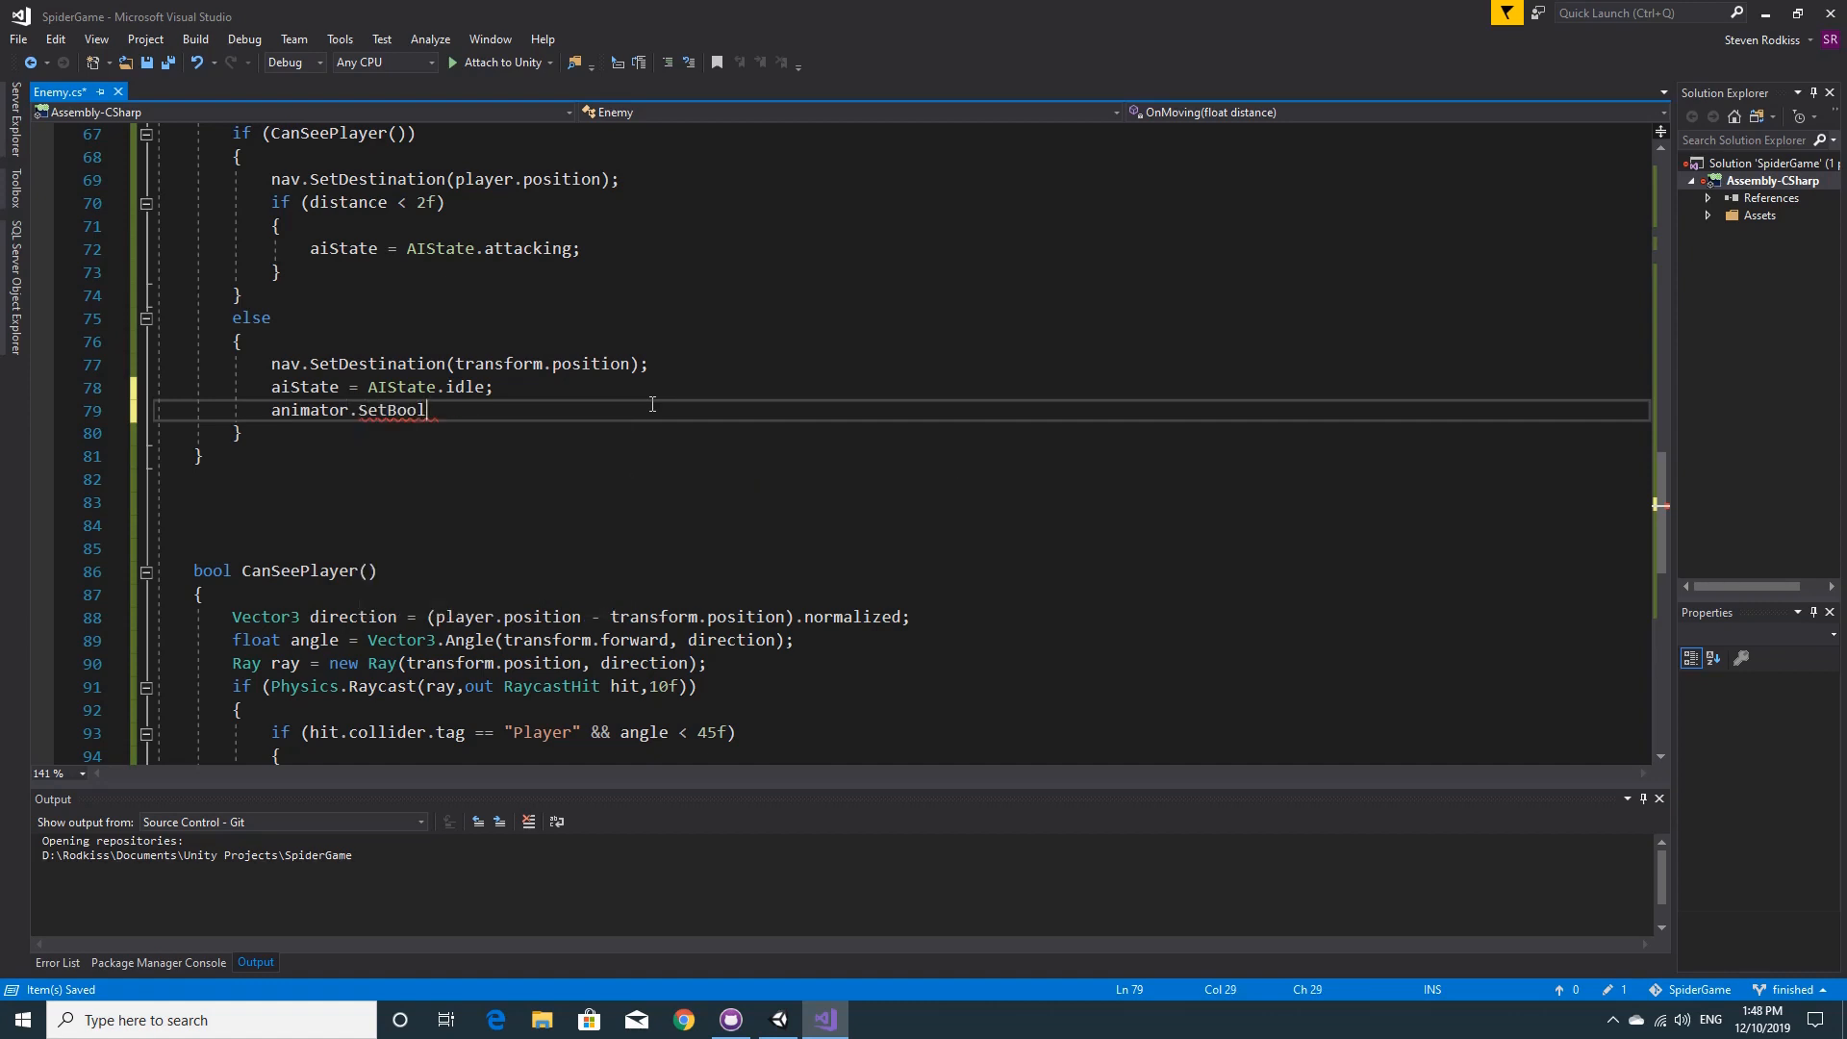
type("\"walking")
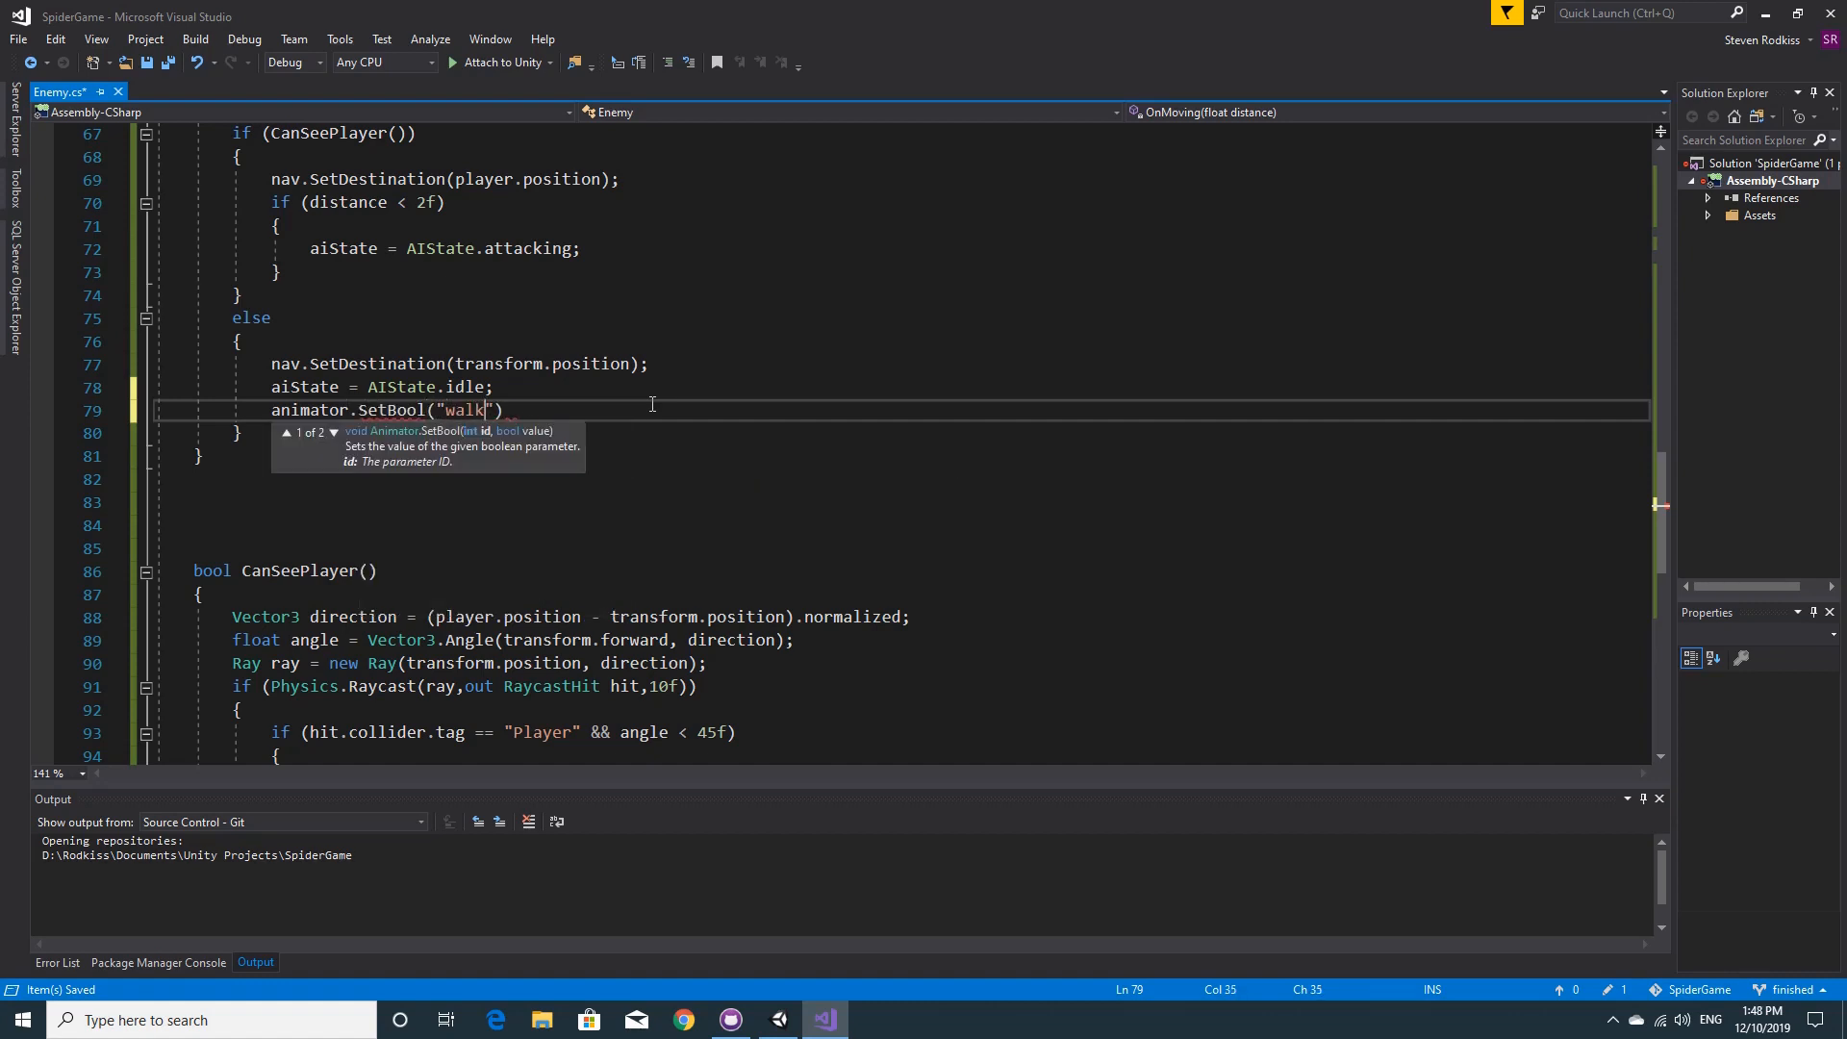
type(",false")
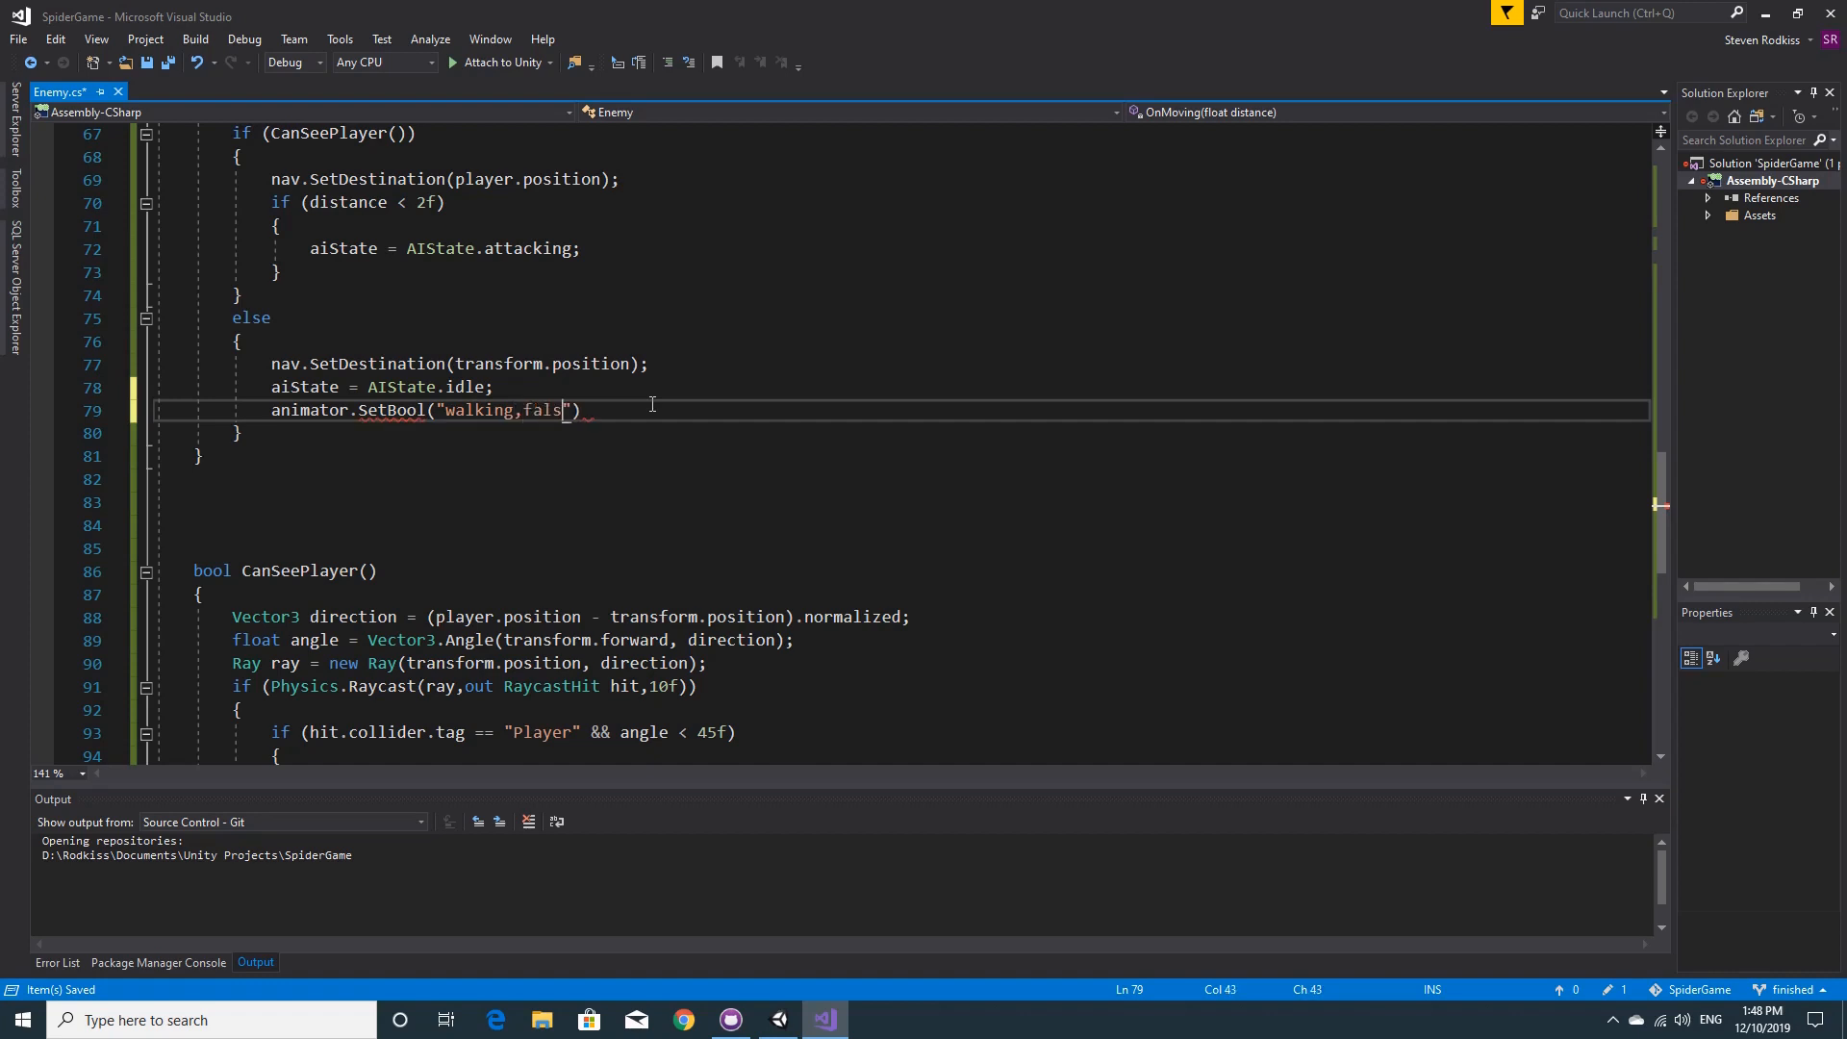
key("BackSpace")
key("BackSpace")
key("BackSpace")
key("BackSpace")
key("BackSpace")
key("BackSpace")
type("\", false);")
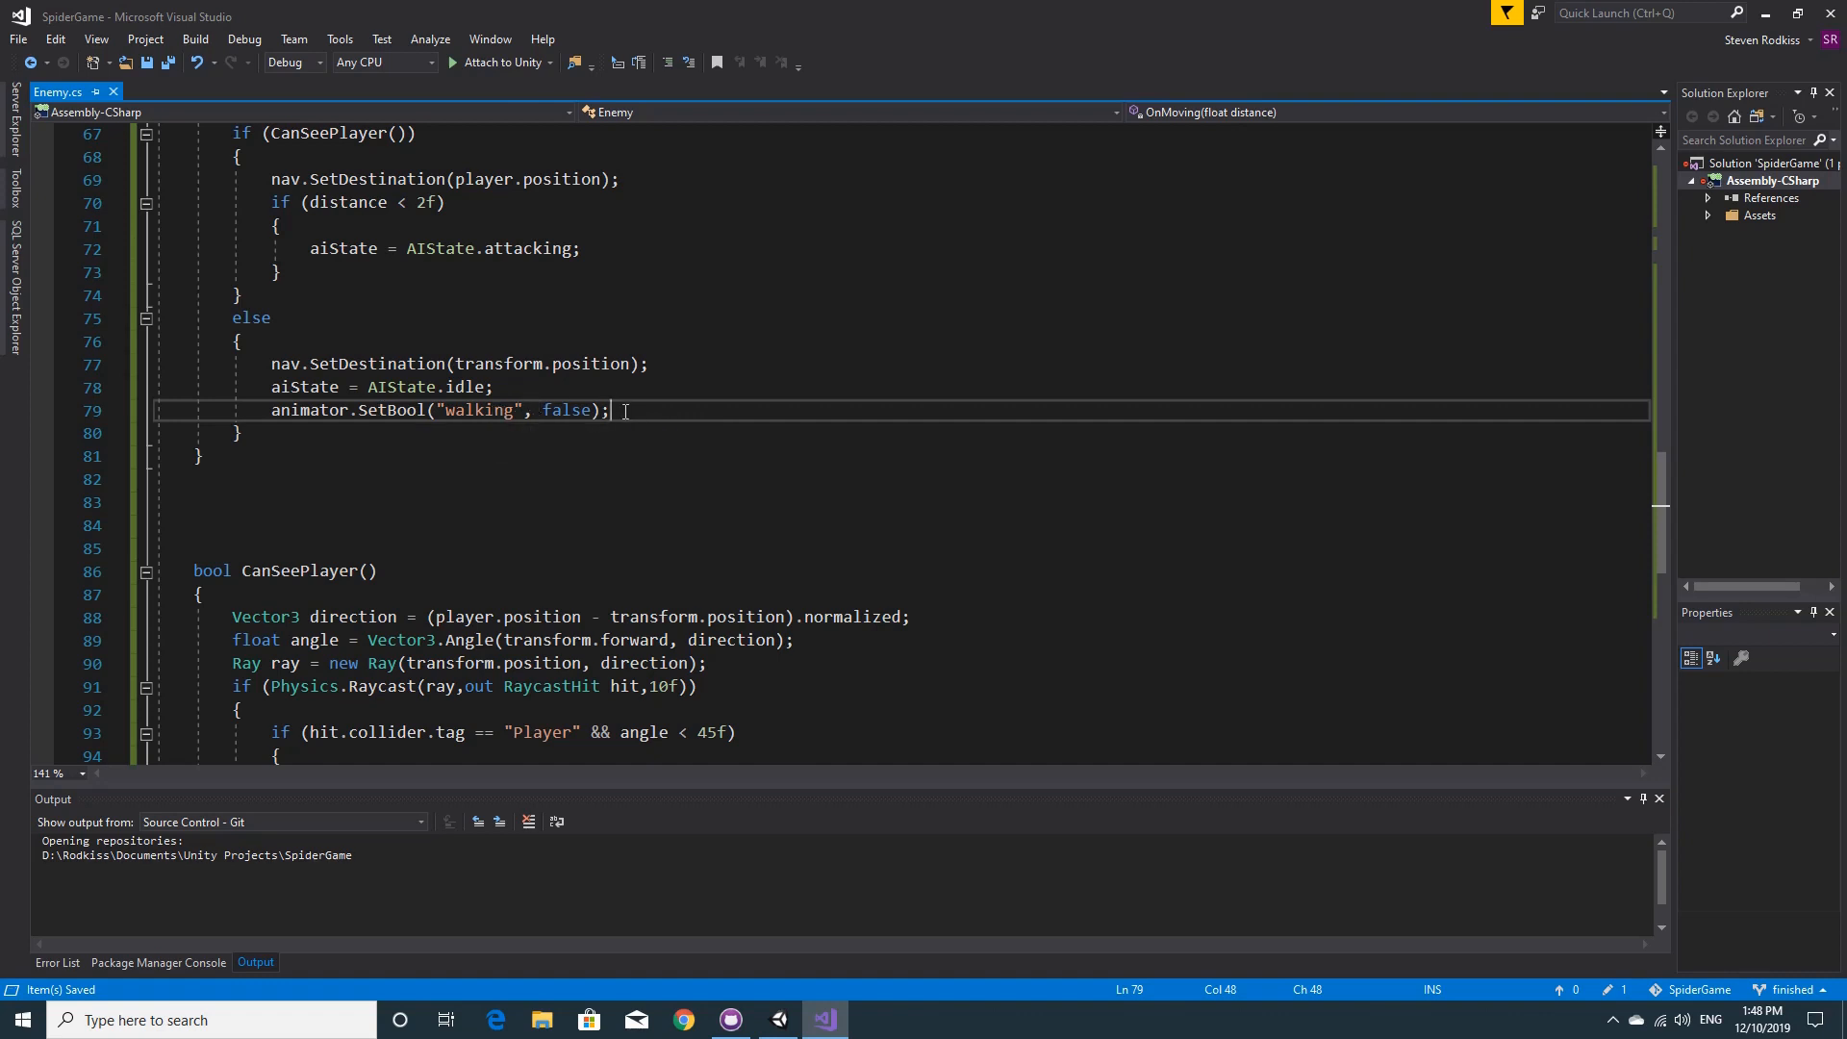
- In OnMoving's distance < 2f block, add animator.SetTrigger("attack"); after the attacking state assignment and save the script
scroll(626, 412, "up", 3)
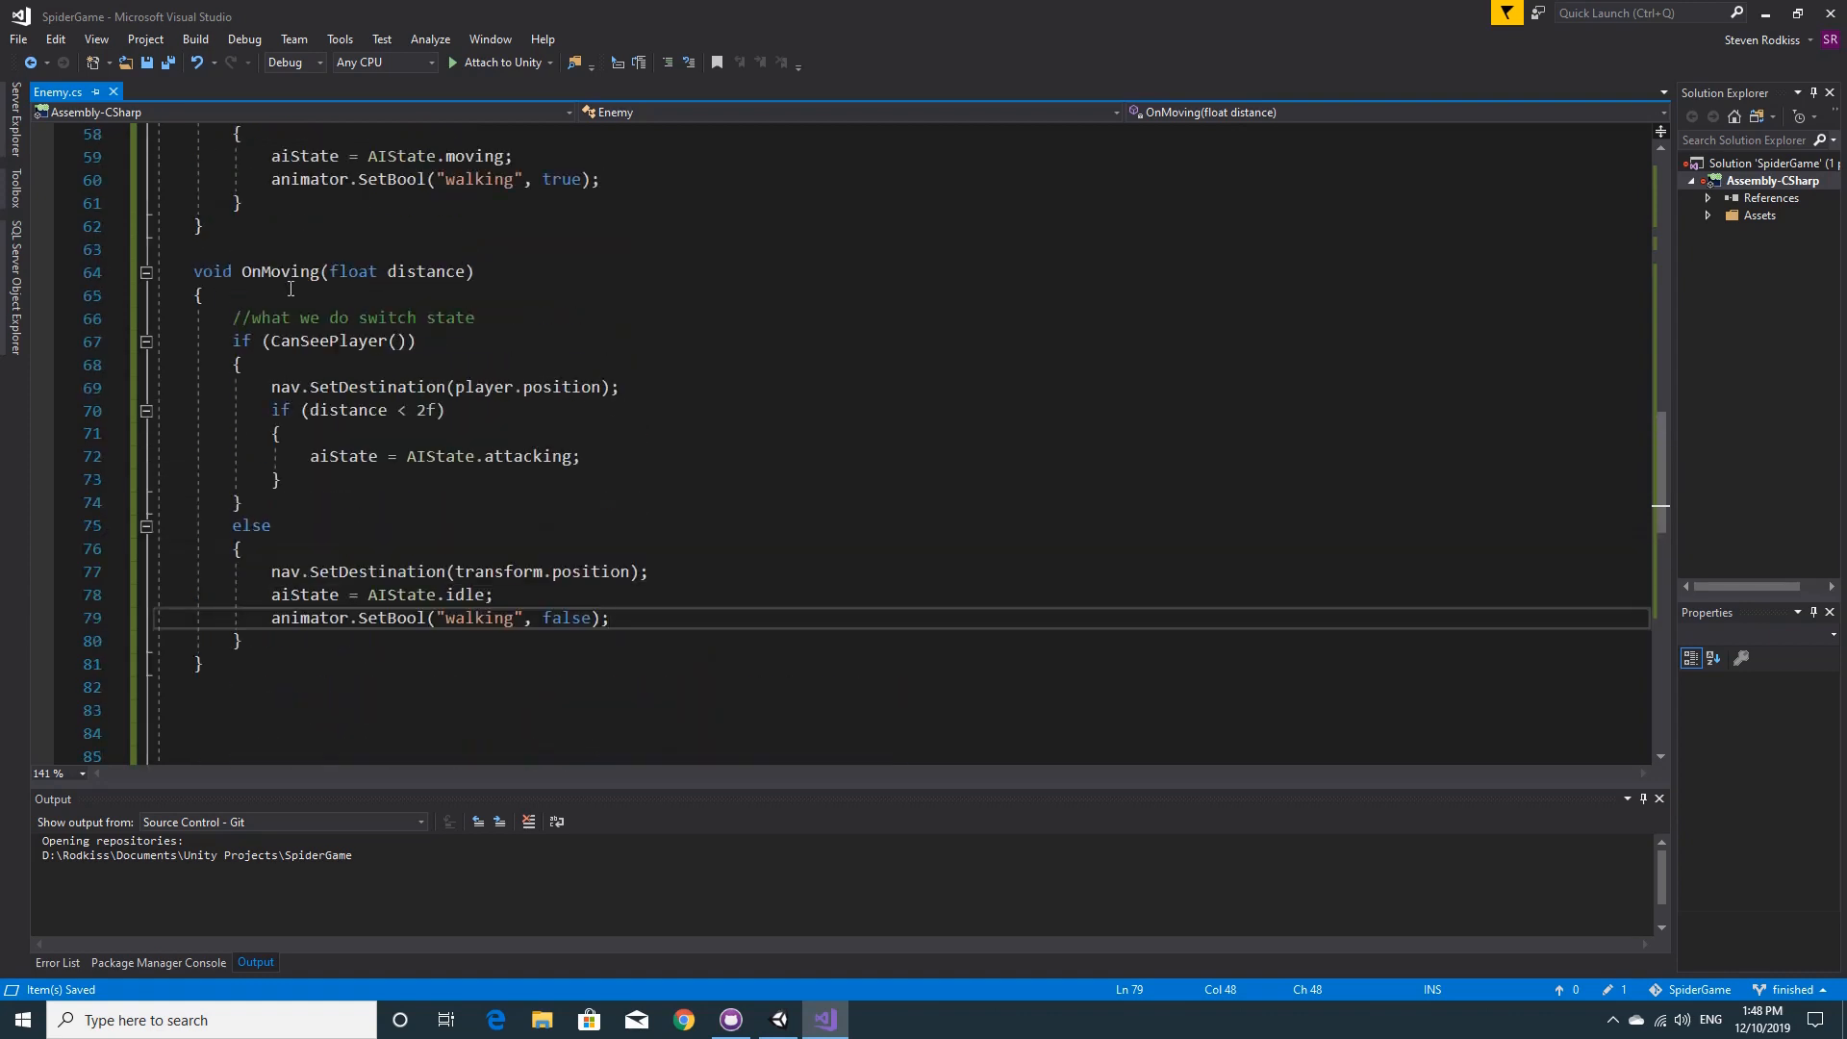
left_click(317, 448)
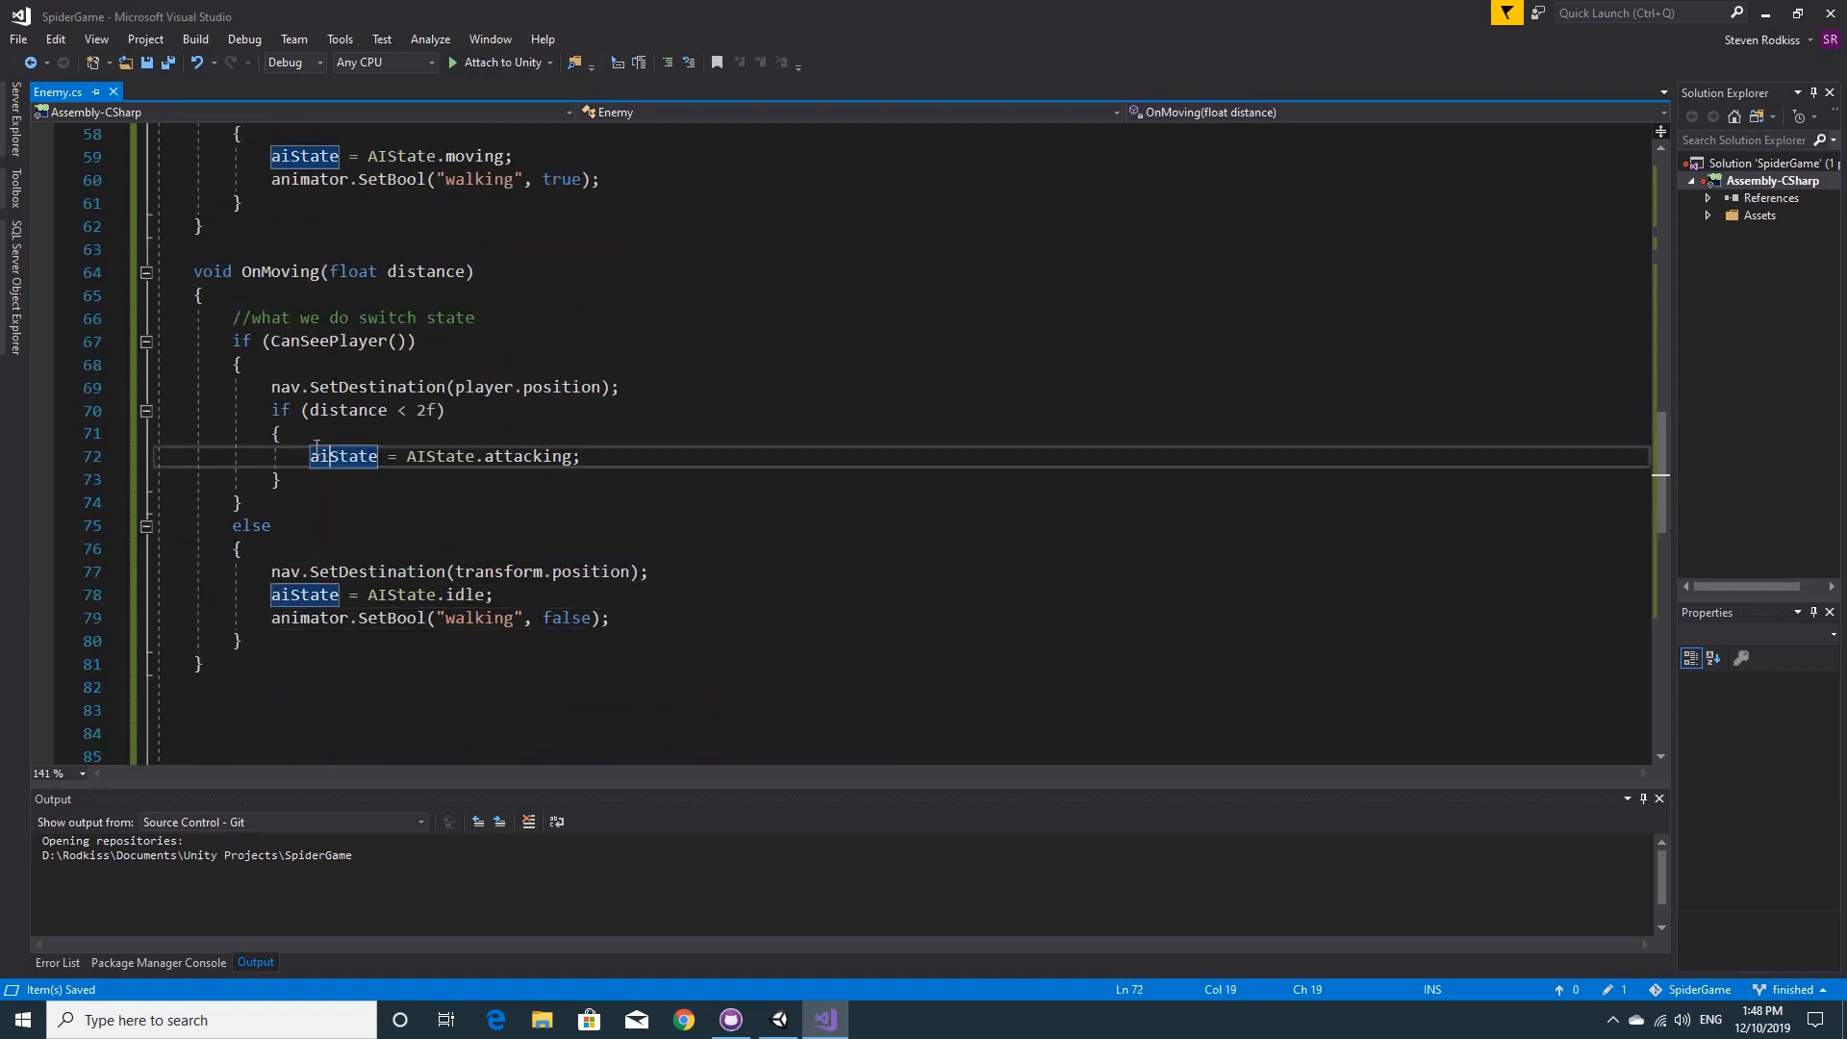
left_click(578, 459)
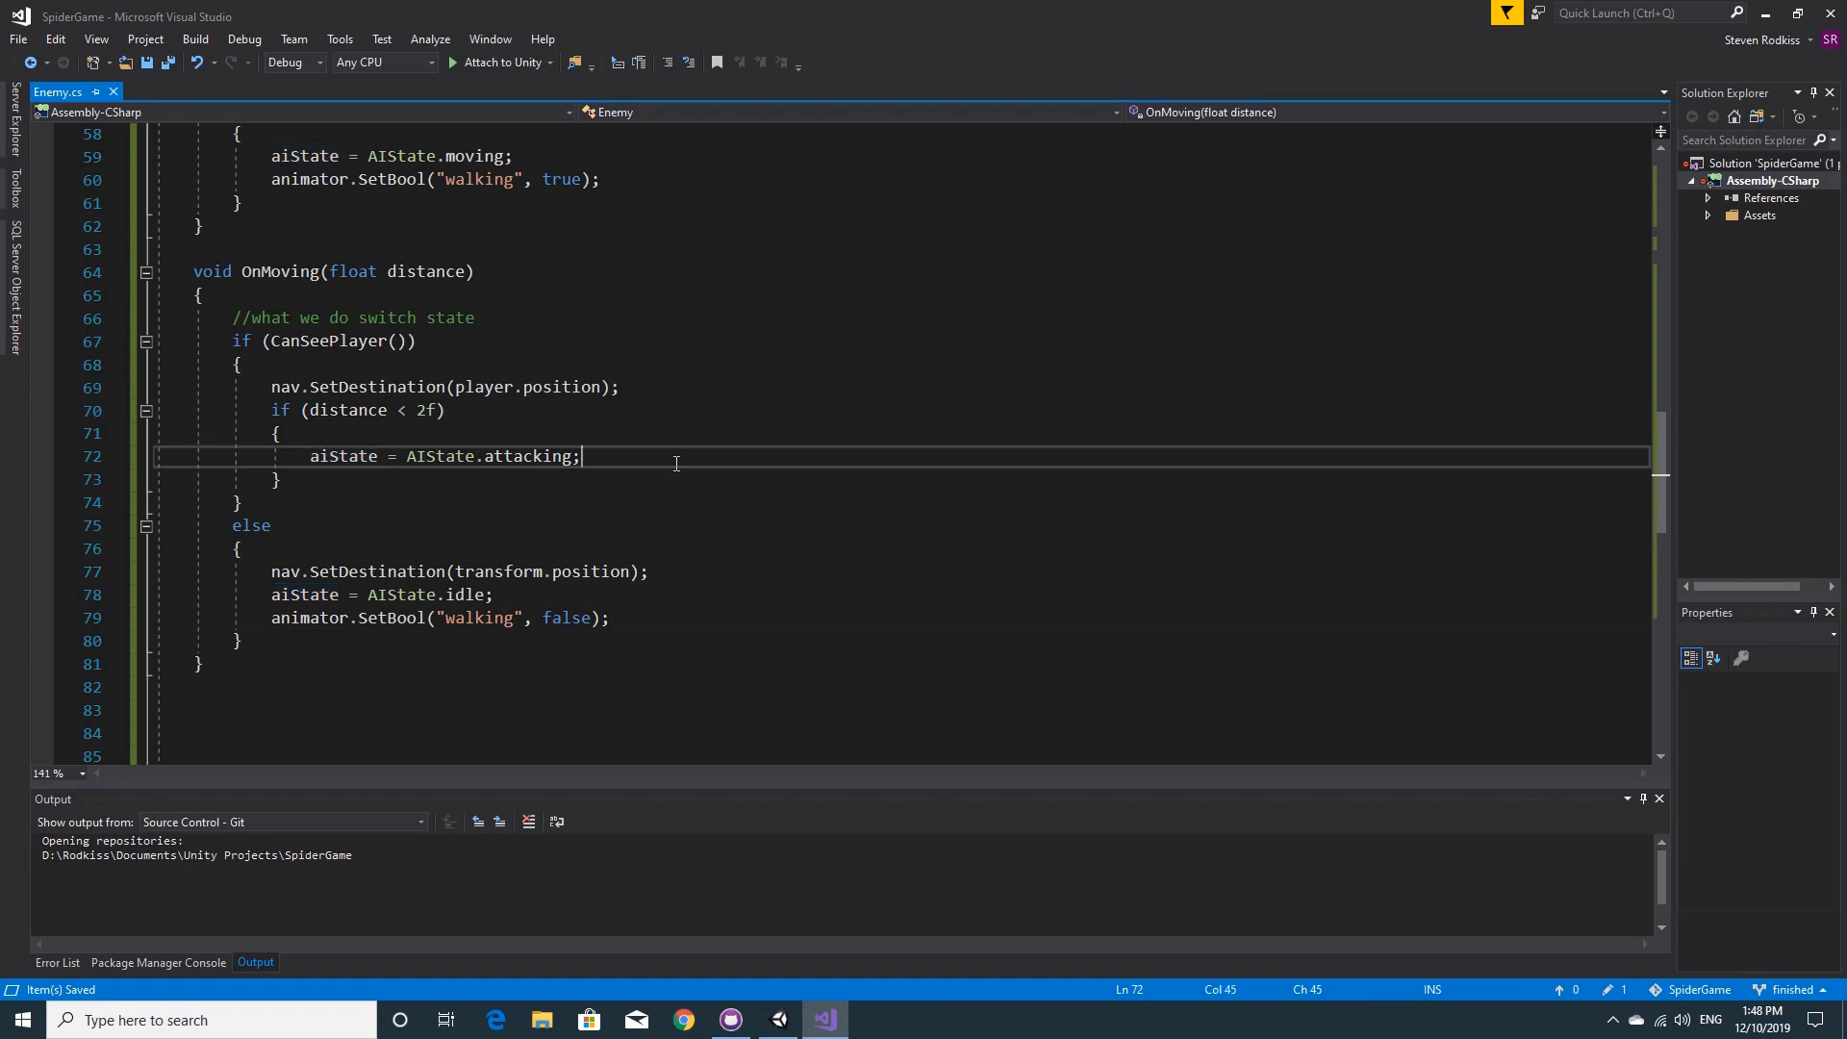
key("Return")
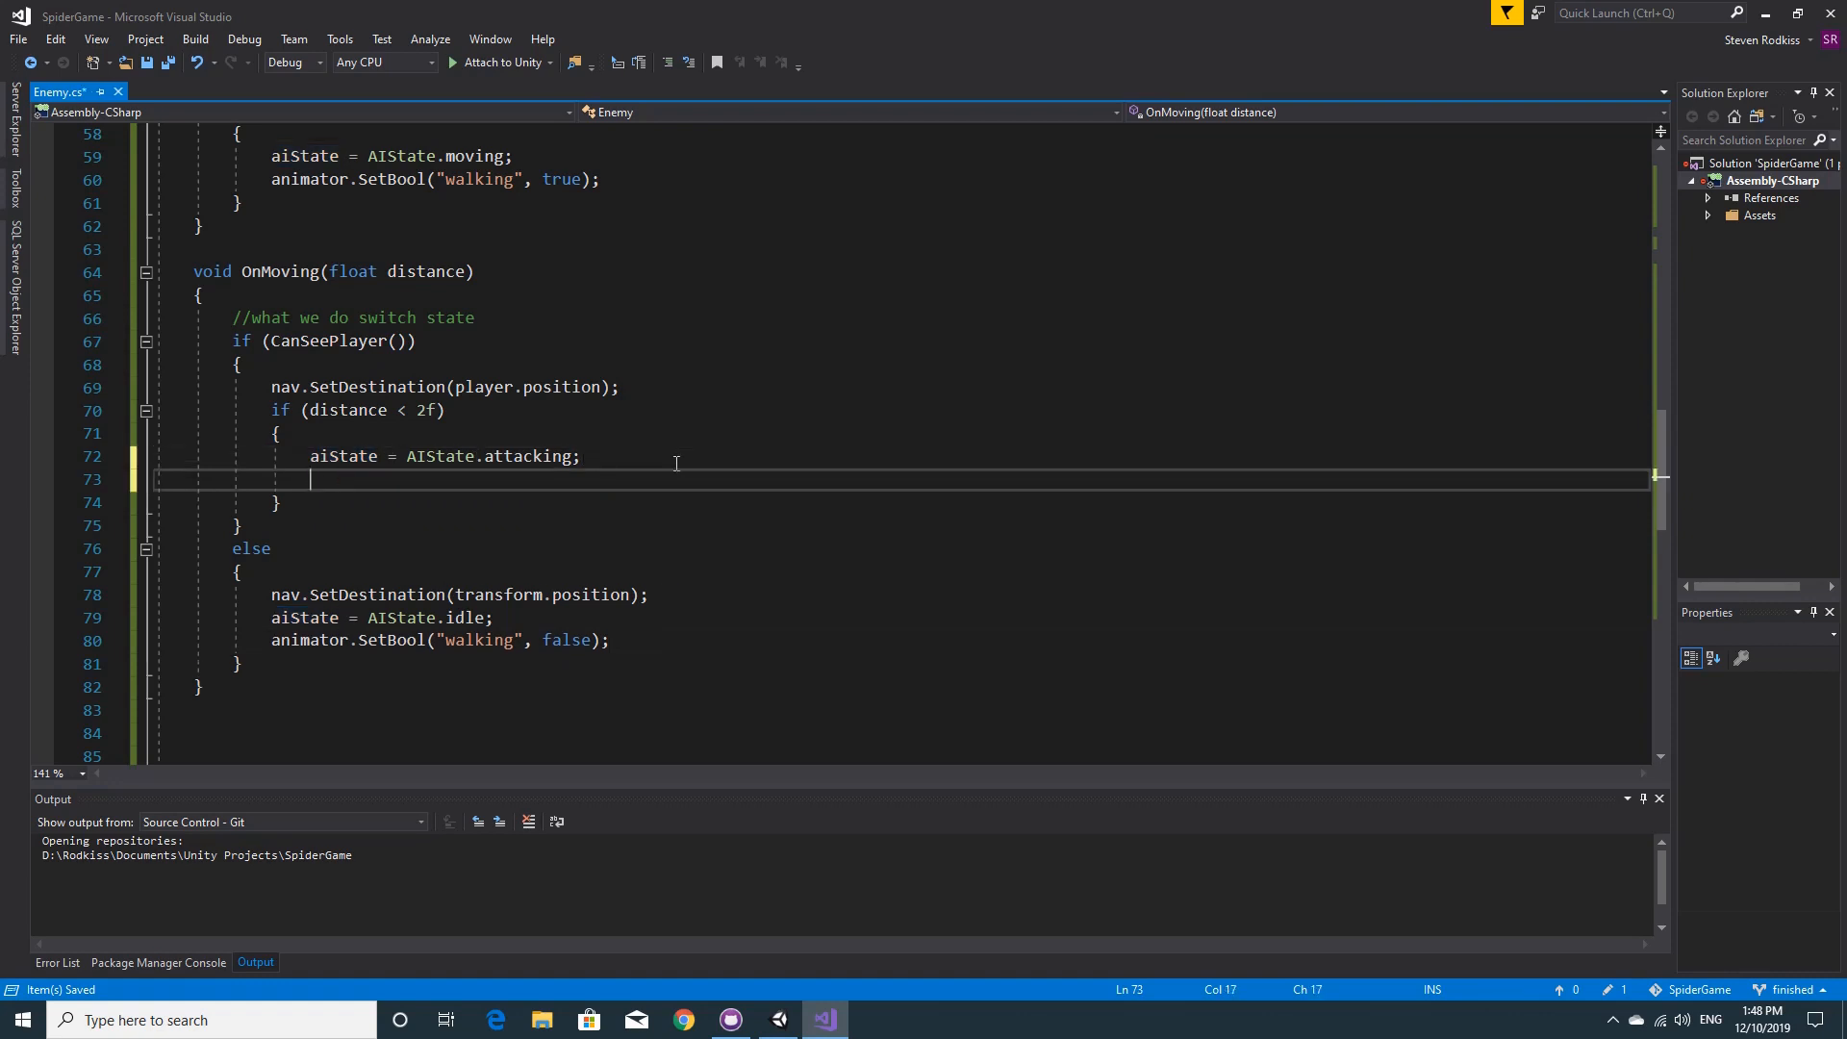
type("animator.set")
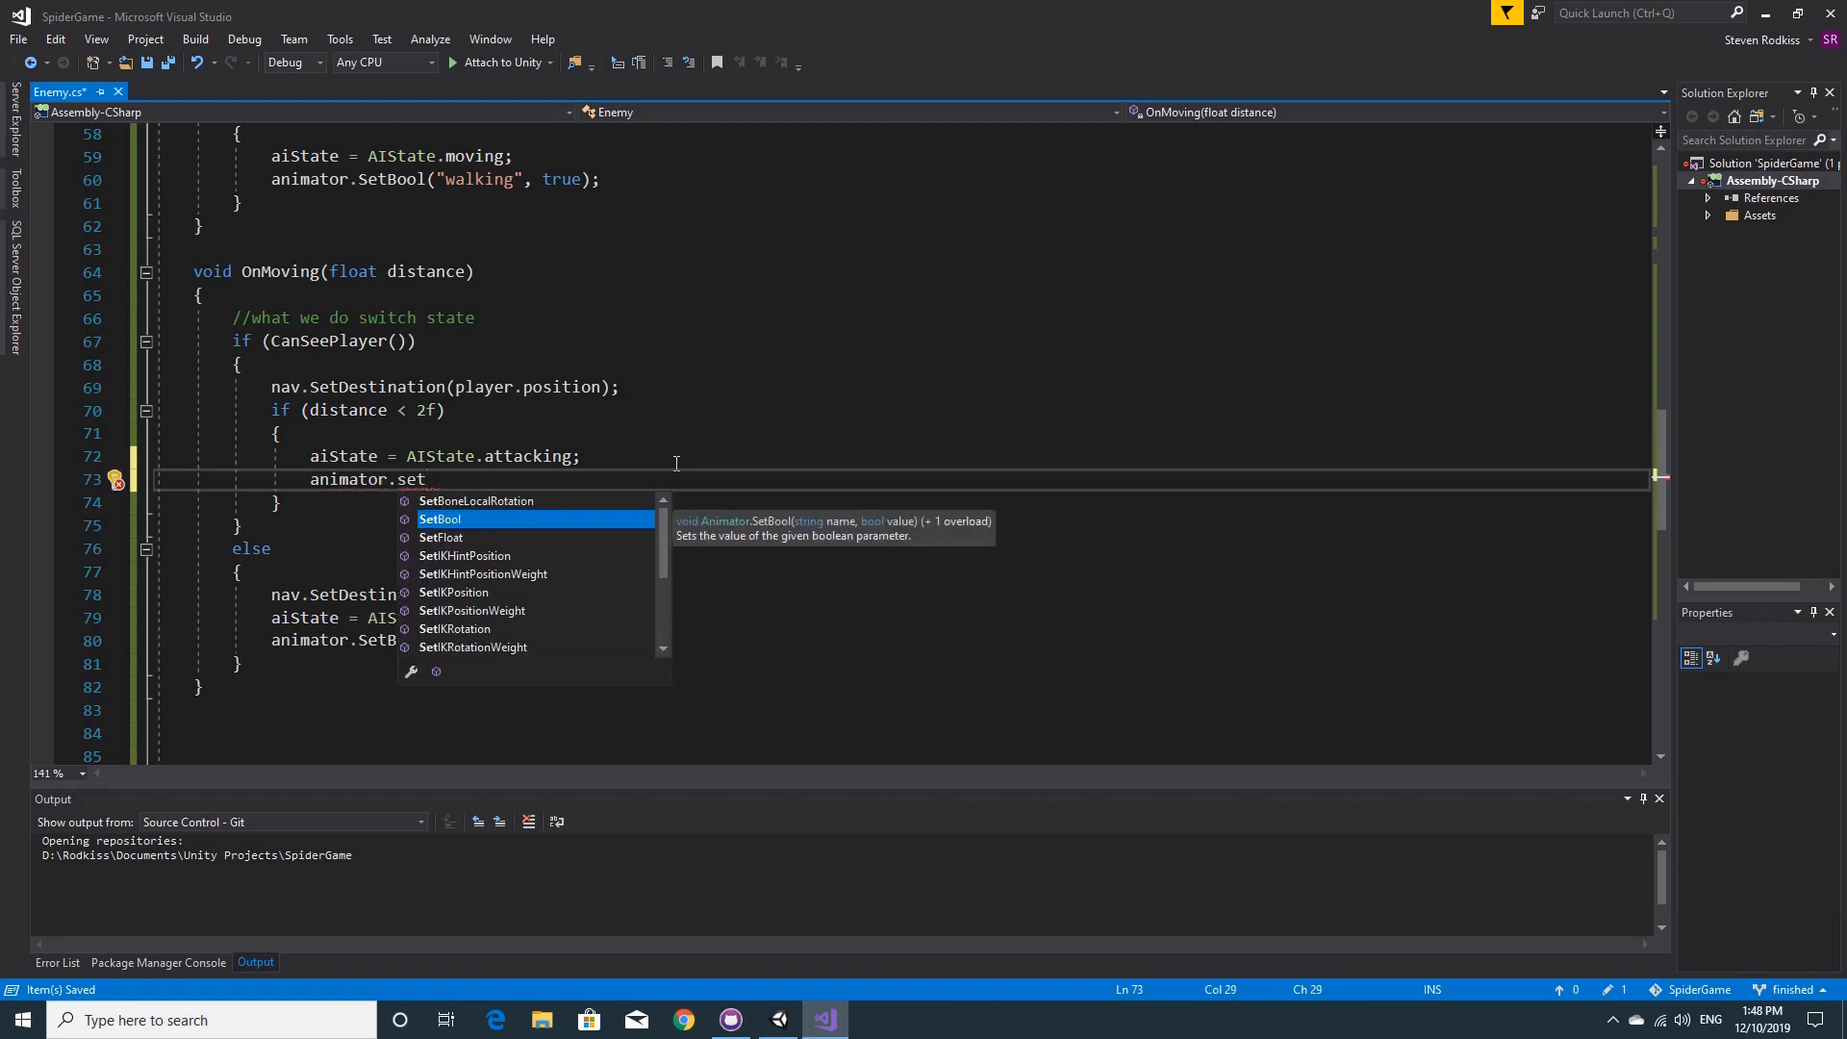
type("t")
type("r")
key("Tab")
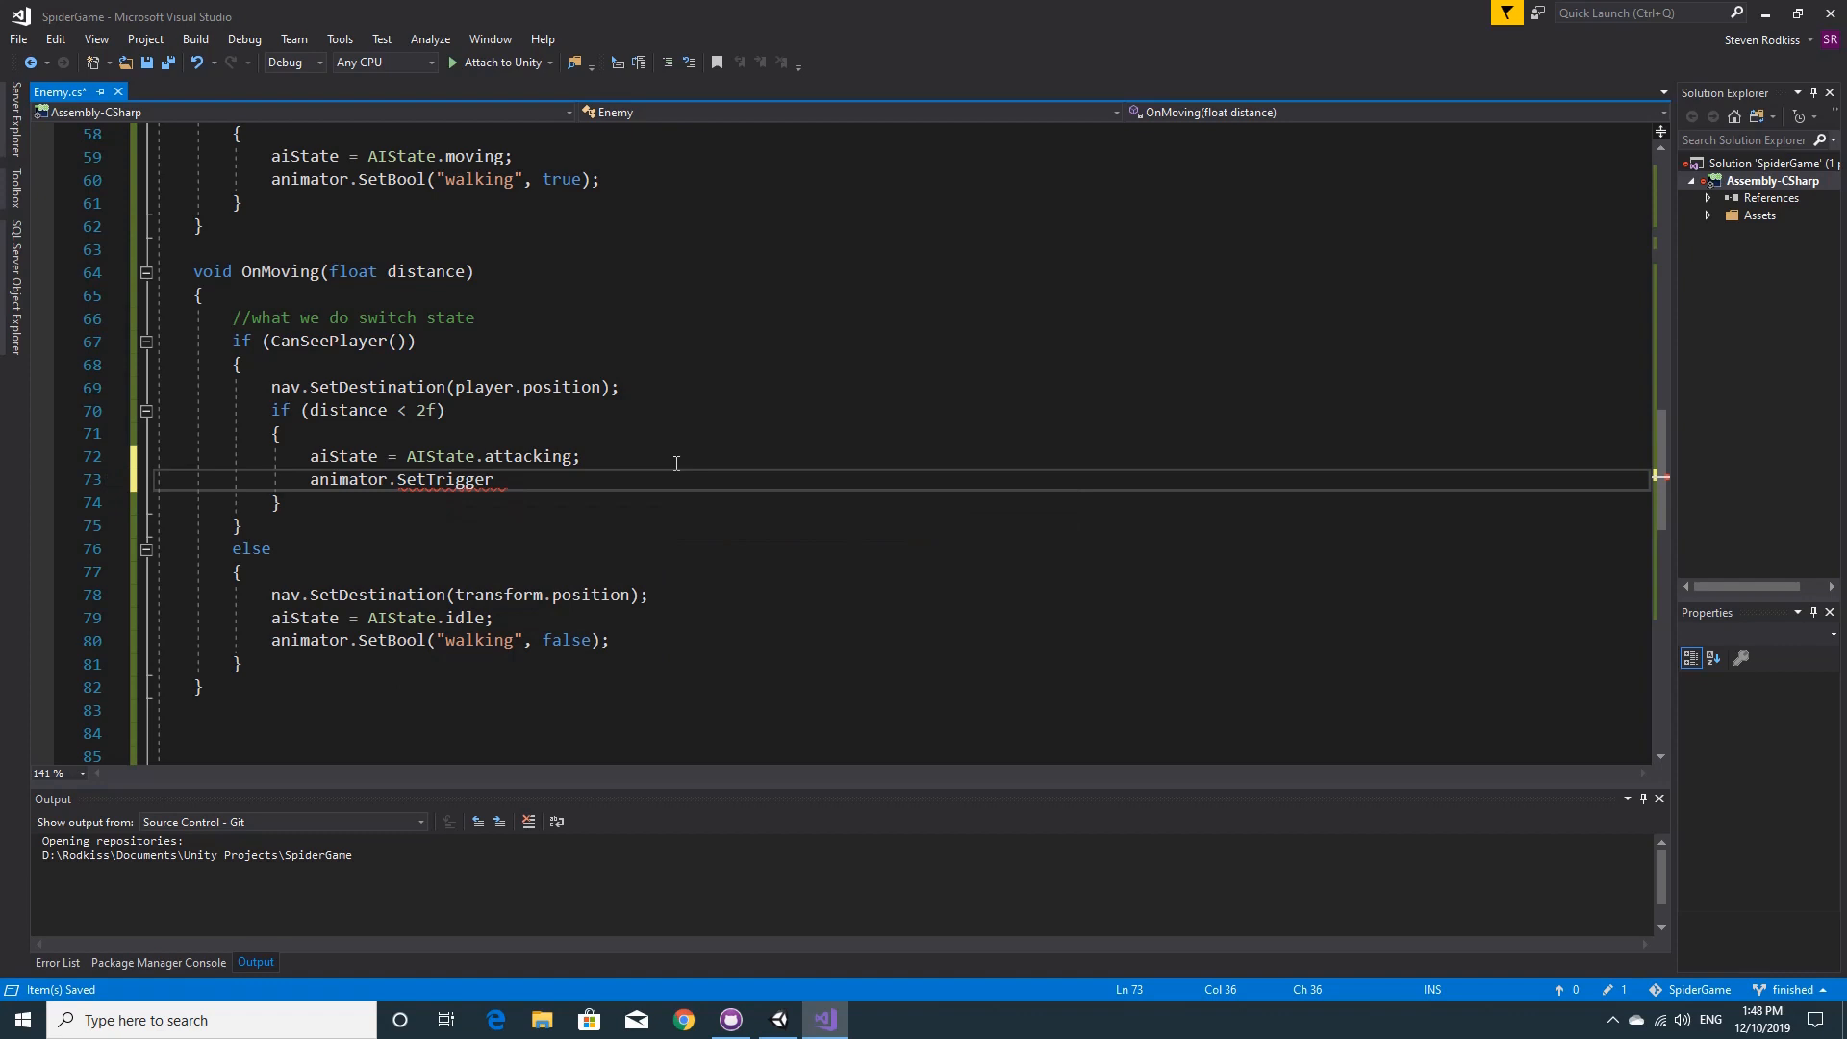
type("(\"at")
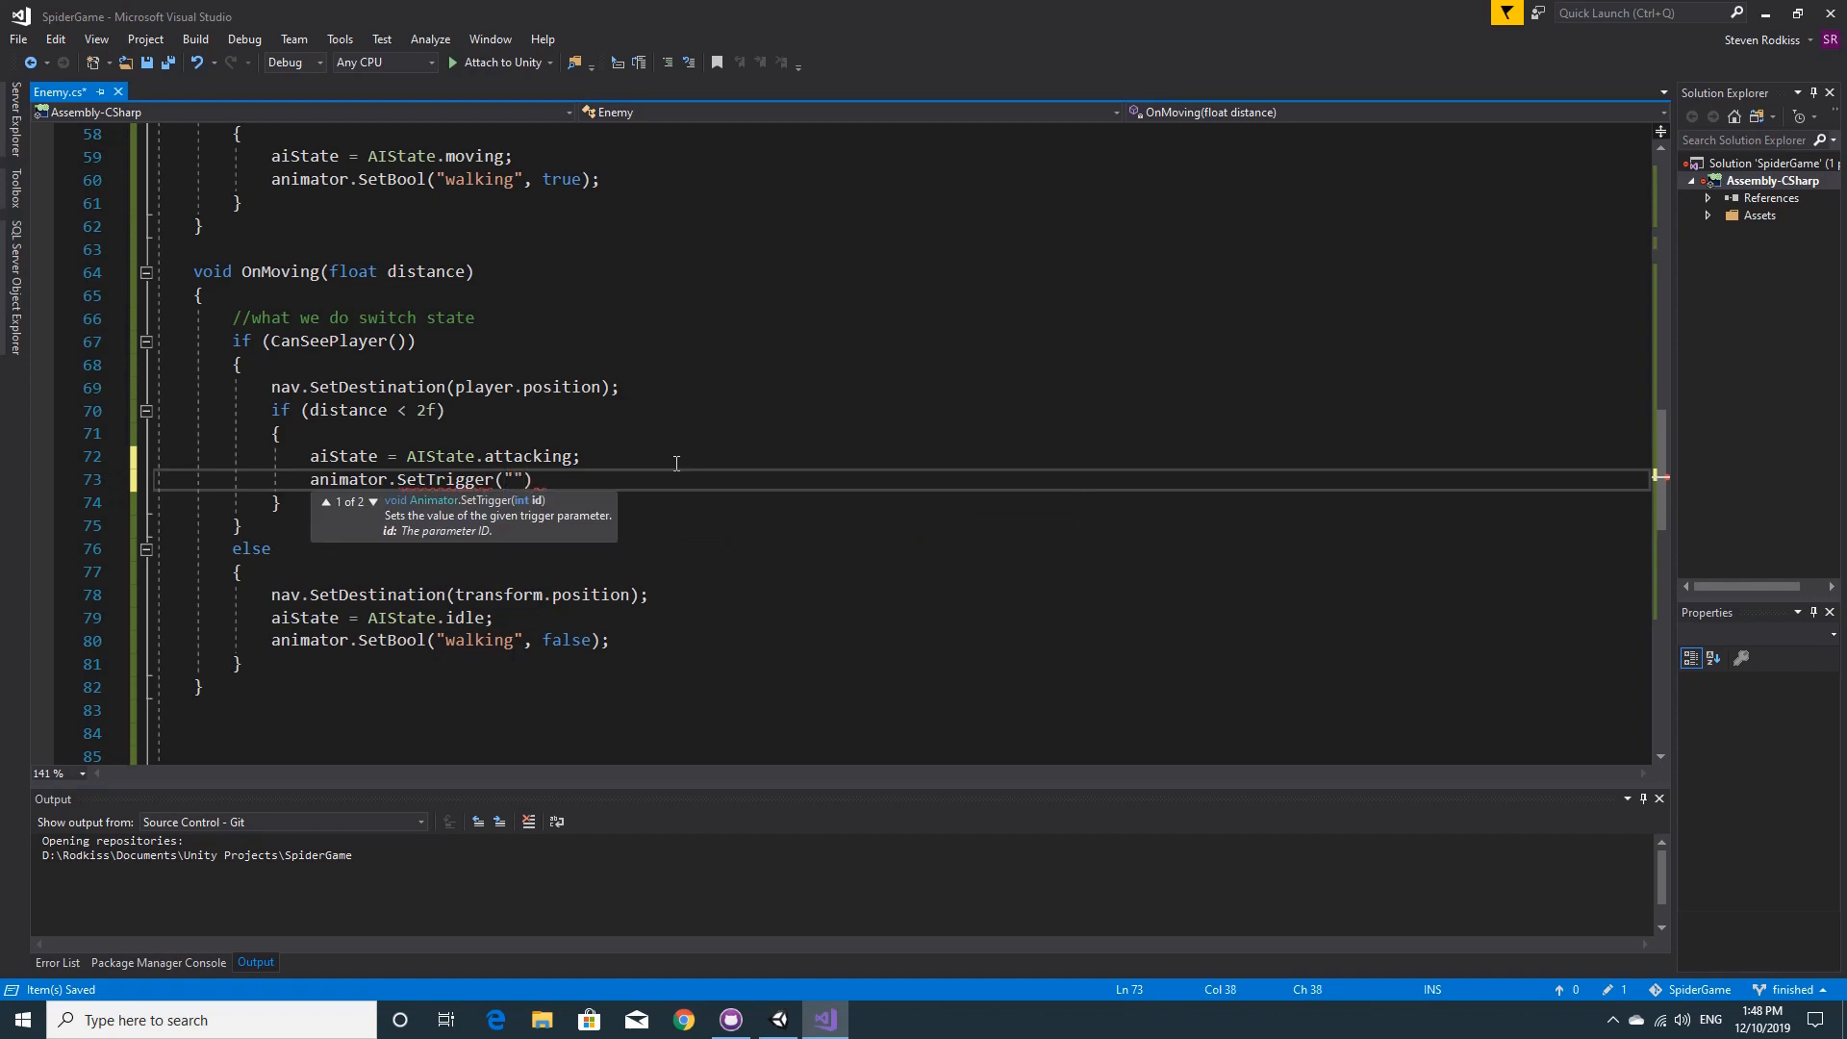
type("tack\");")
key("ctrl+s")
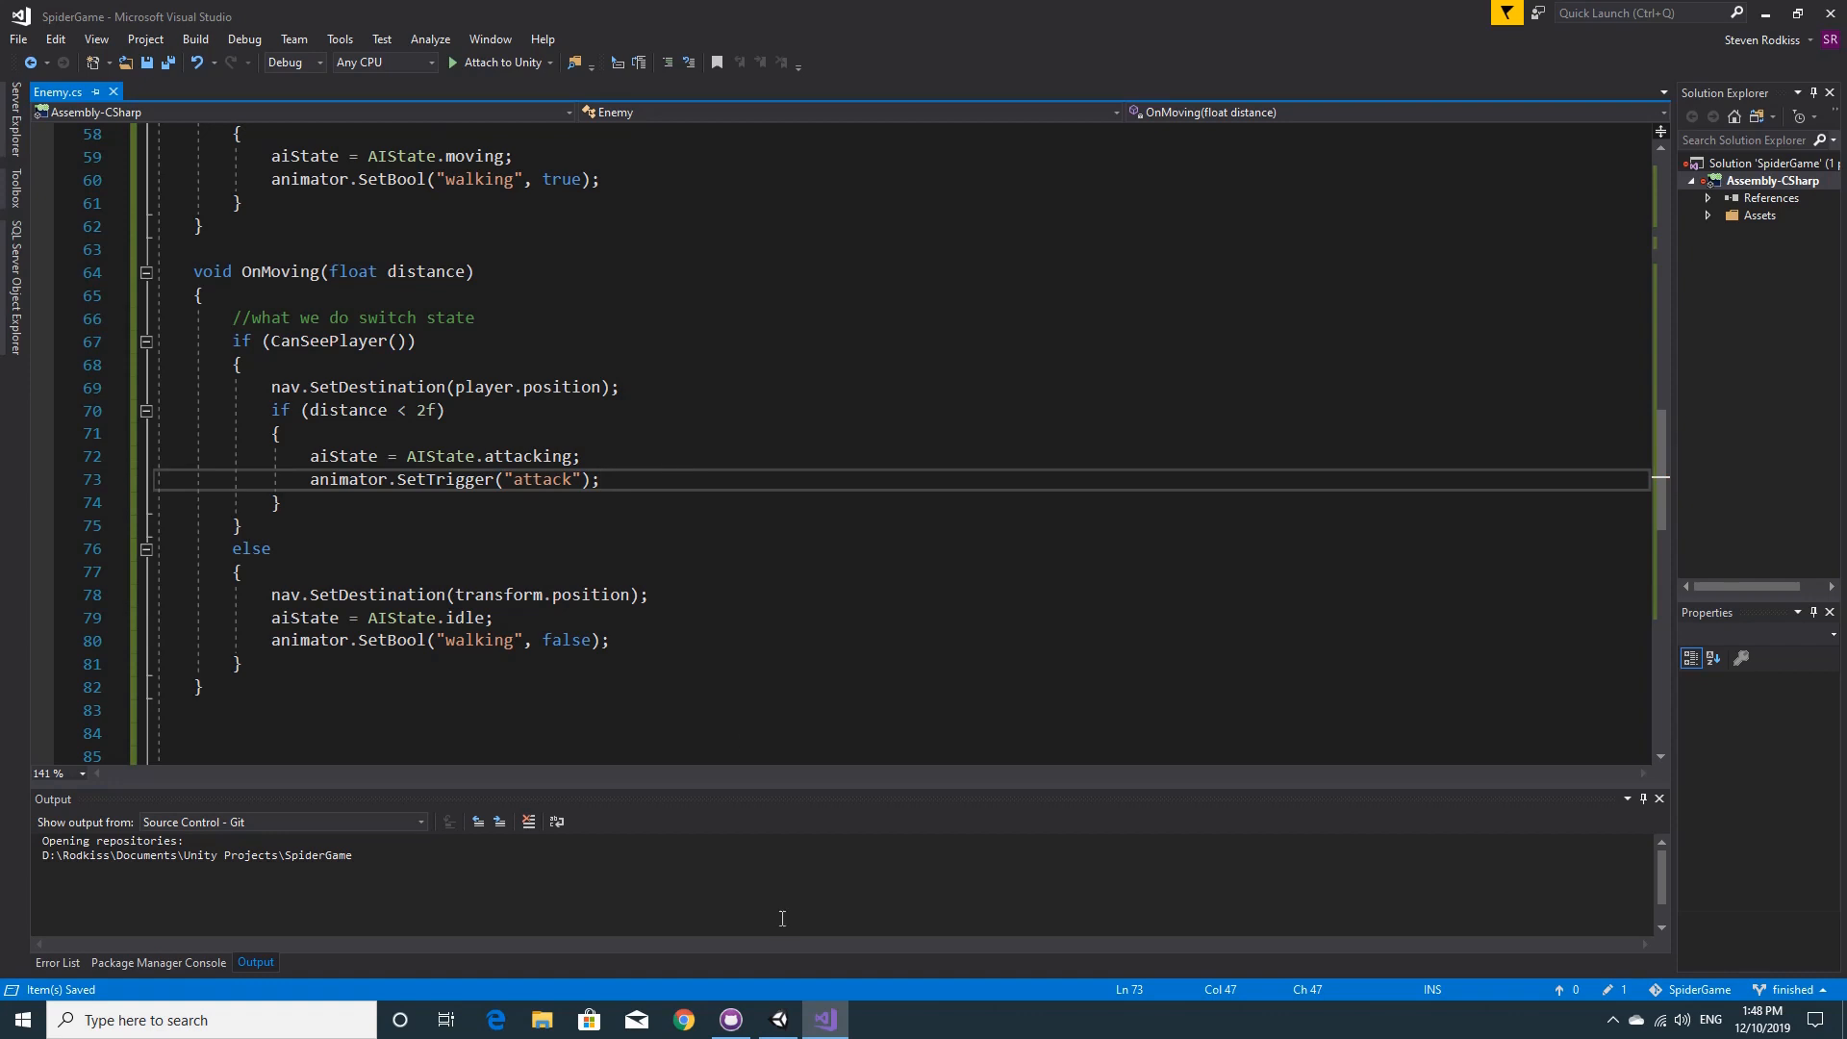
- Switch to Unity's Scene view and rotate the Enemy about its Y axis to about 81 degrees, restoring the Move tool
left_click(779, 1020)
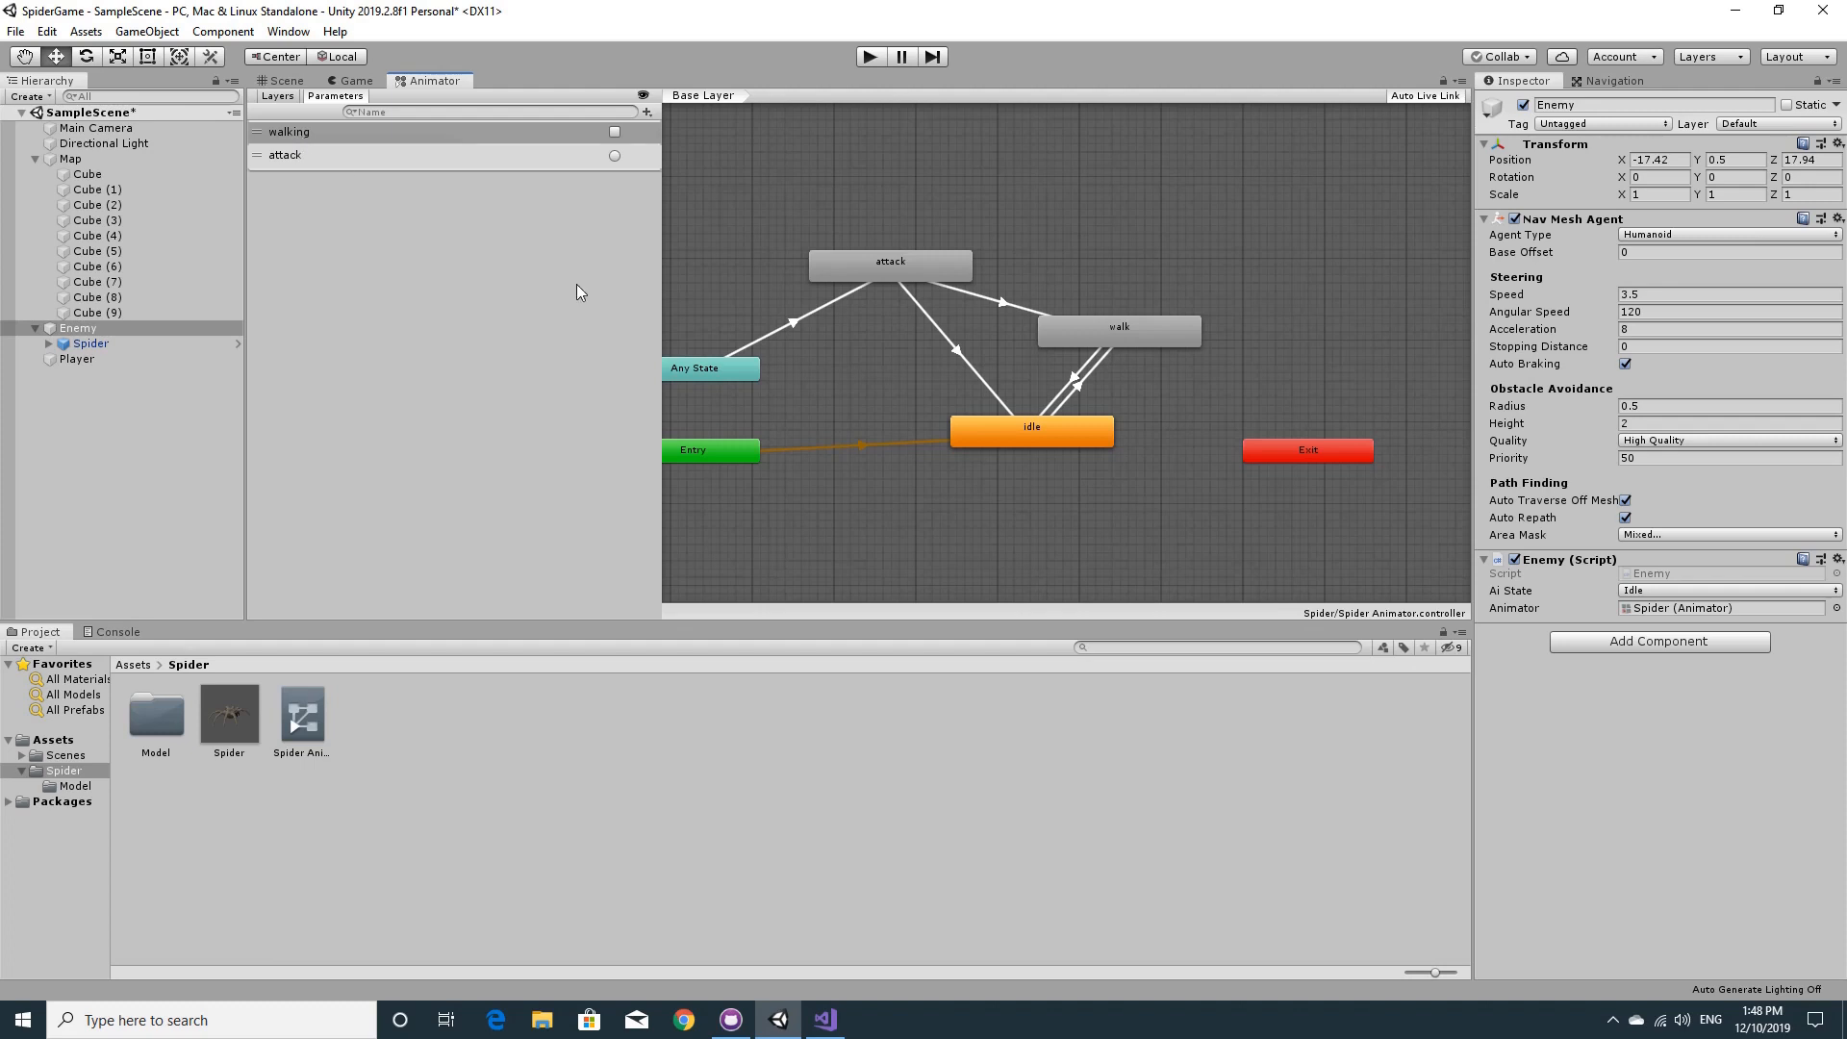
left_click(296, 81)
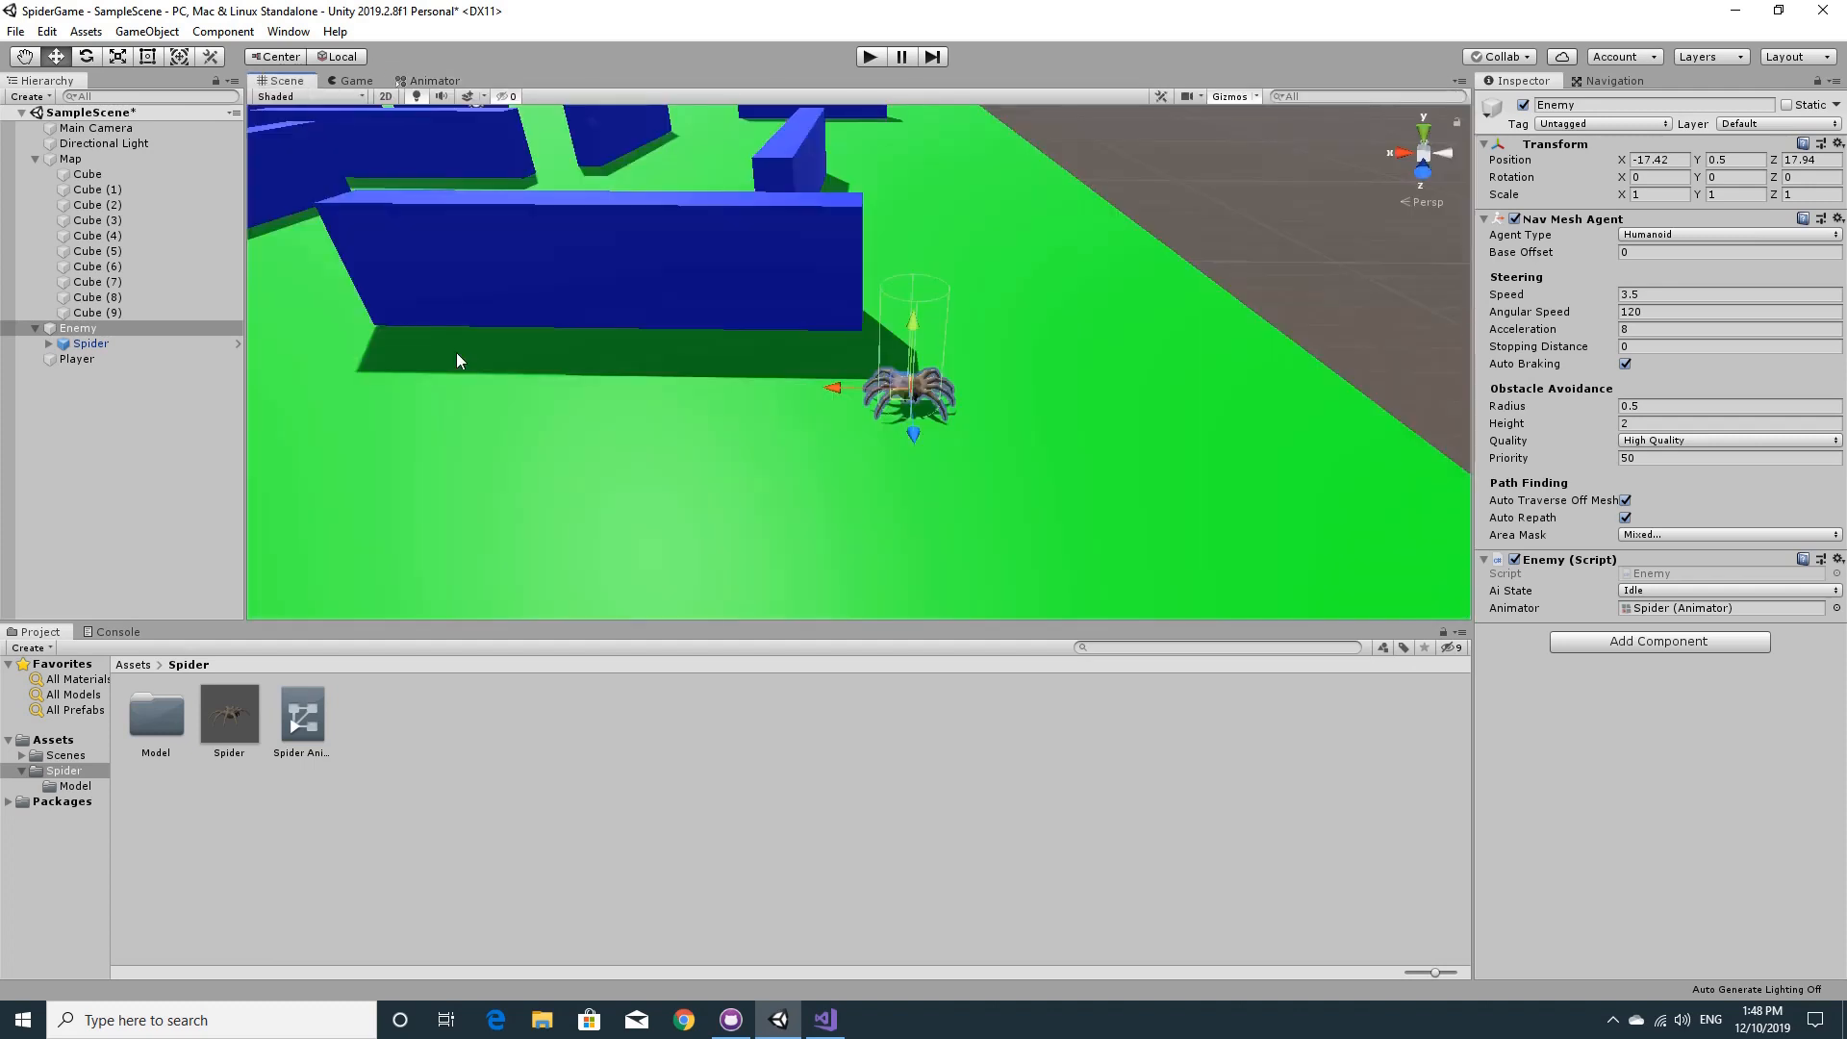
scroll(754, 429, "down", 8, "alt")
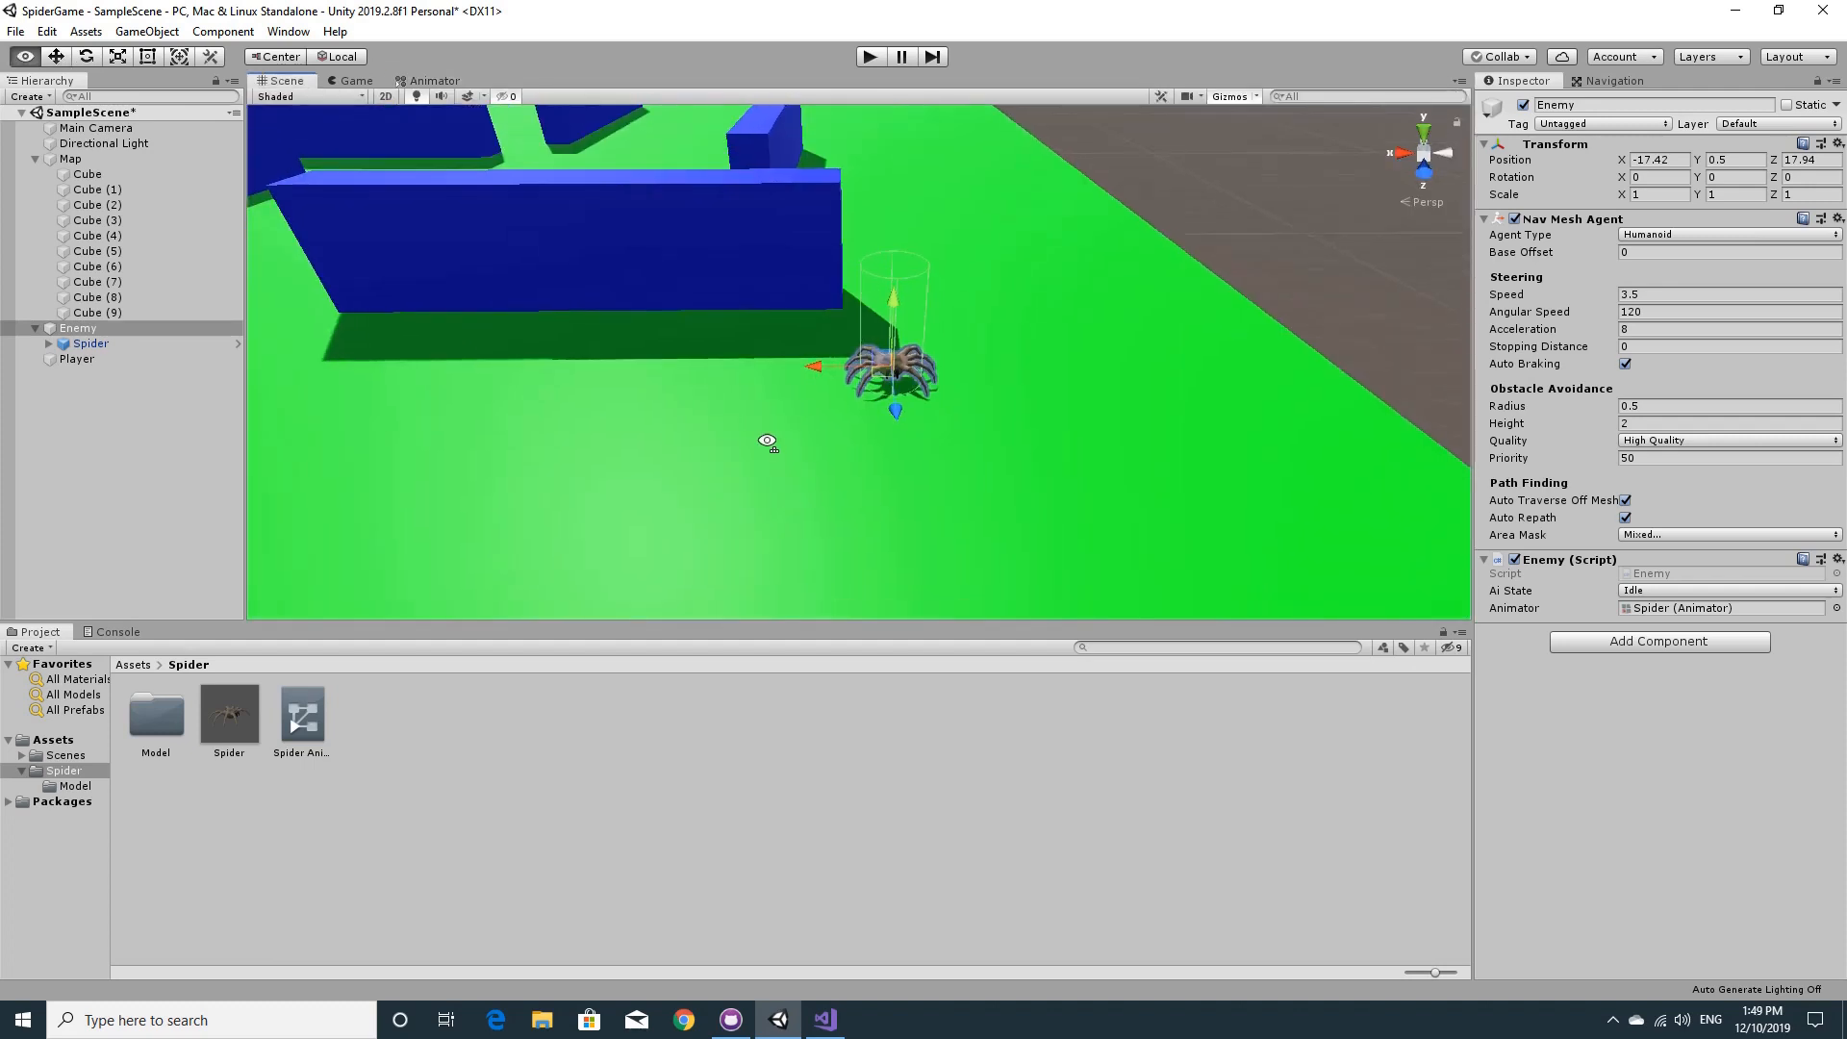
right_click_drag(769, 438, 821, 429)
key("w")
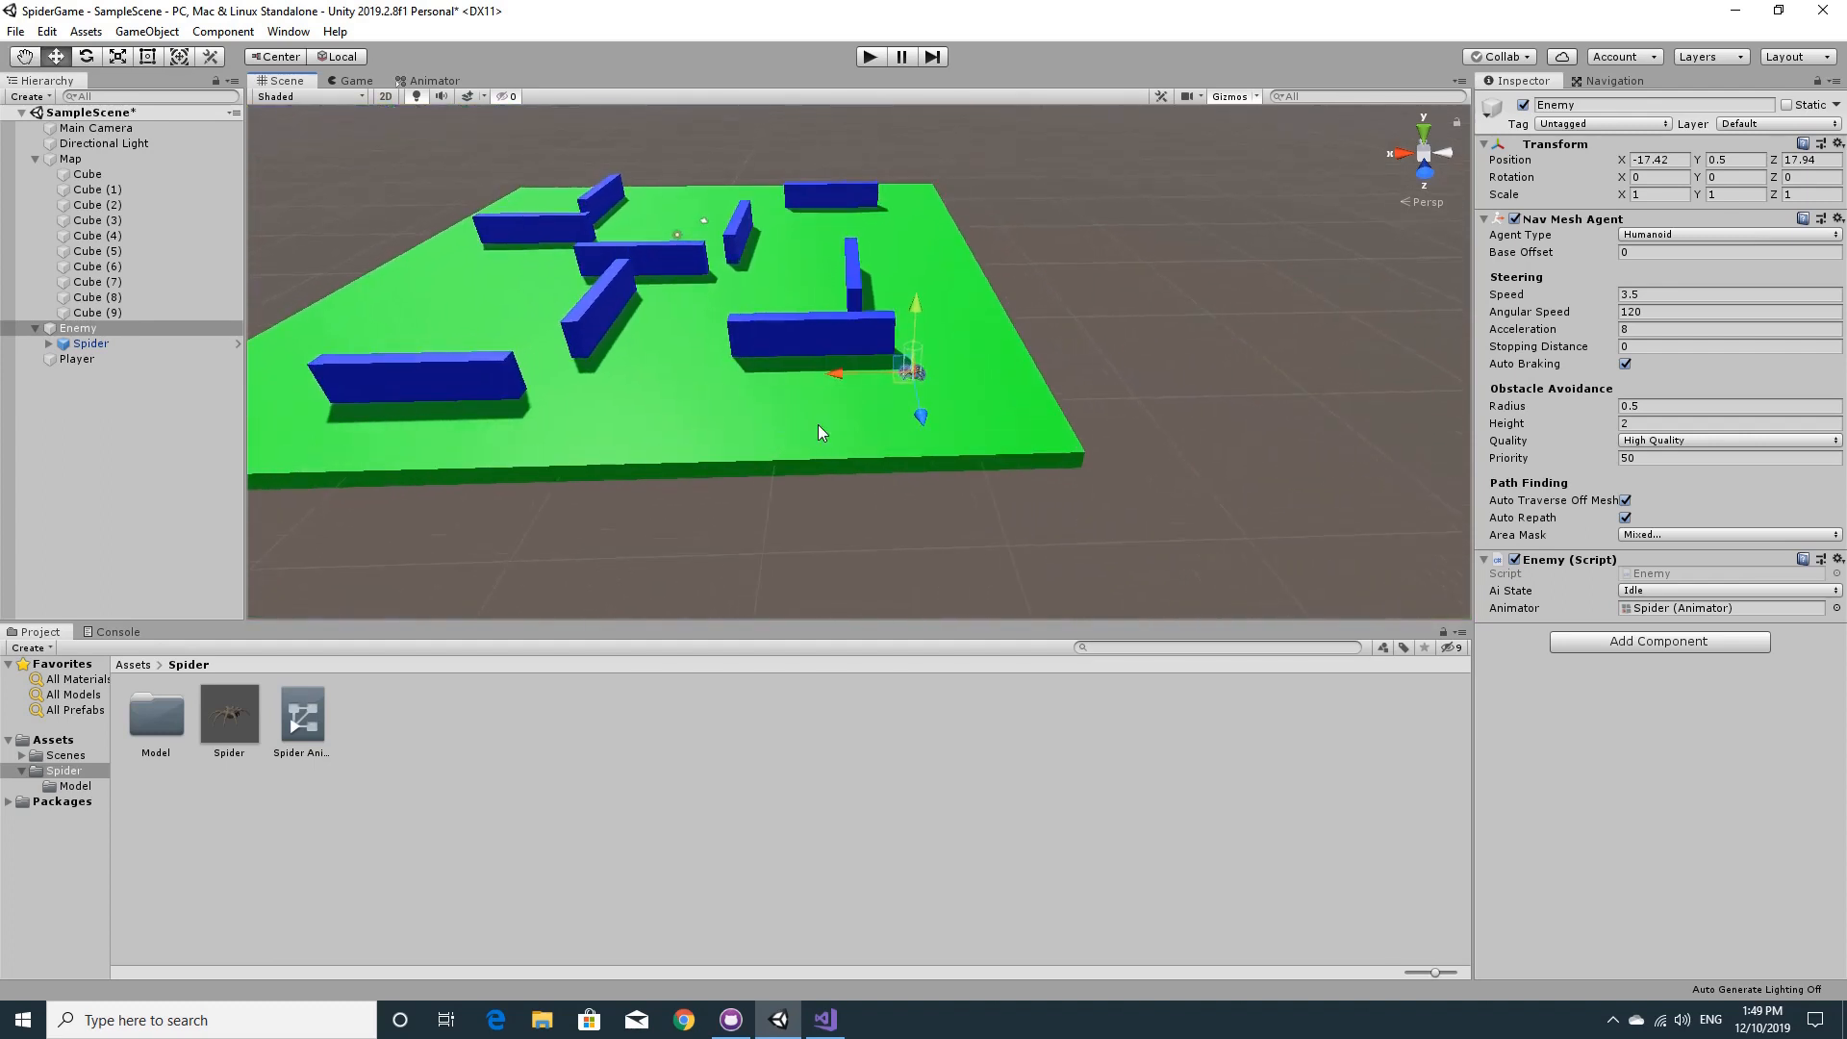
mouse_move(1015, 411)
right_mouse_down()
mouse_move(1016, 388)
mouse_move(983, 415)
right_mouse_up()
key("w")
key("d")
key("a")
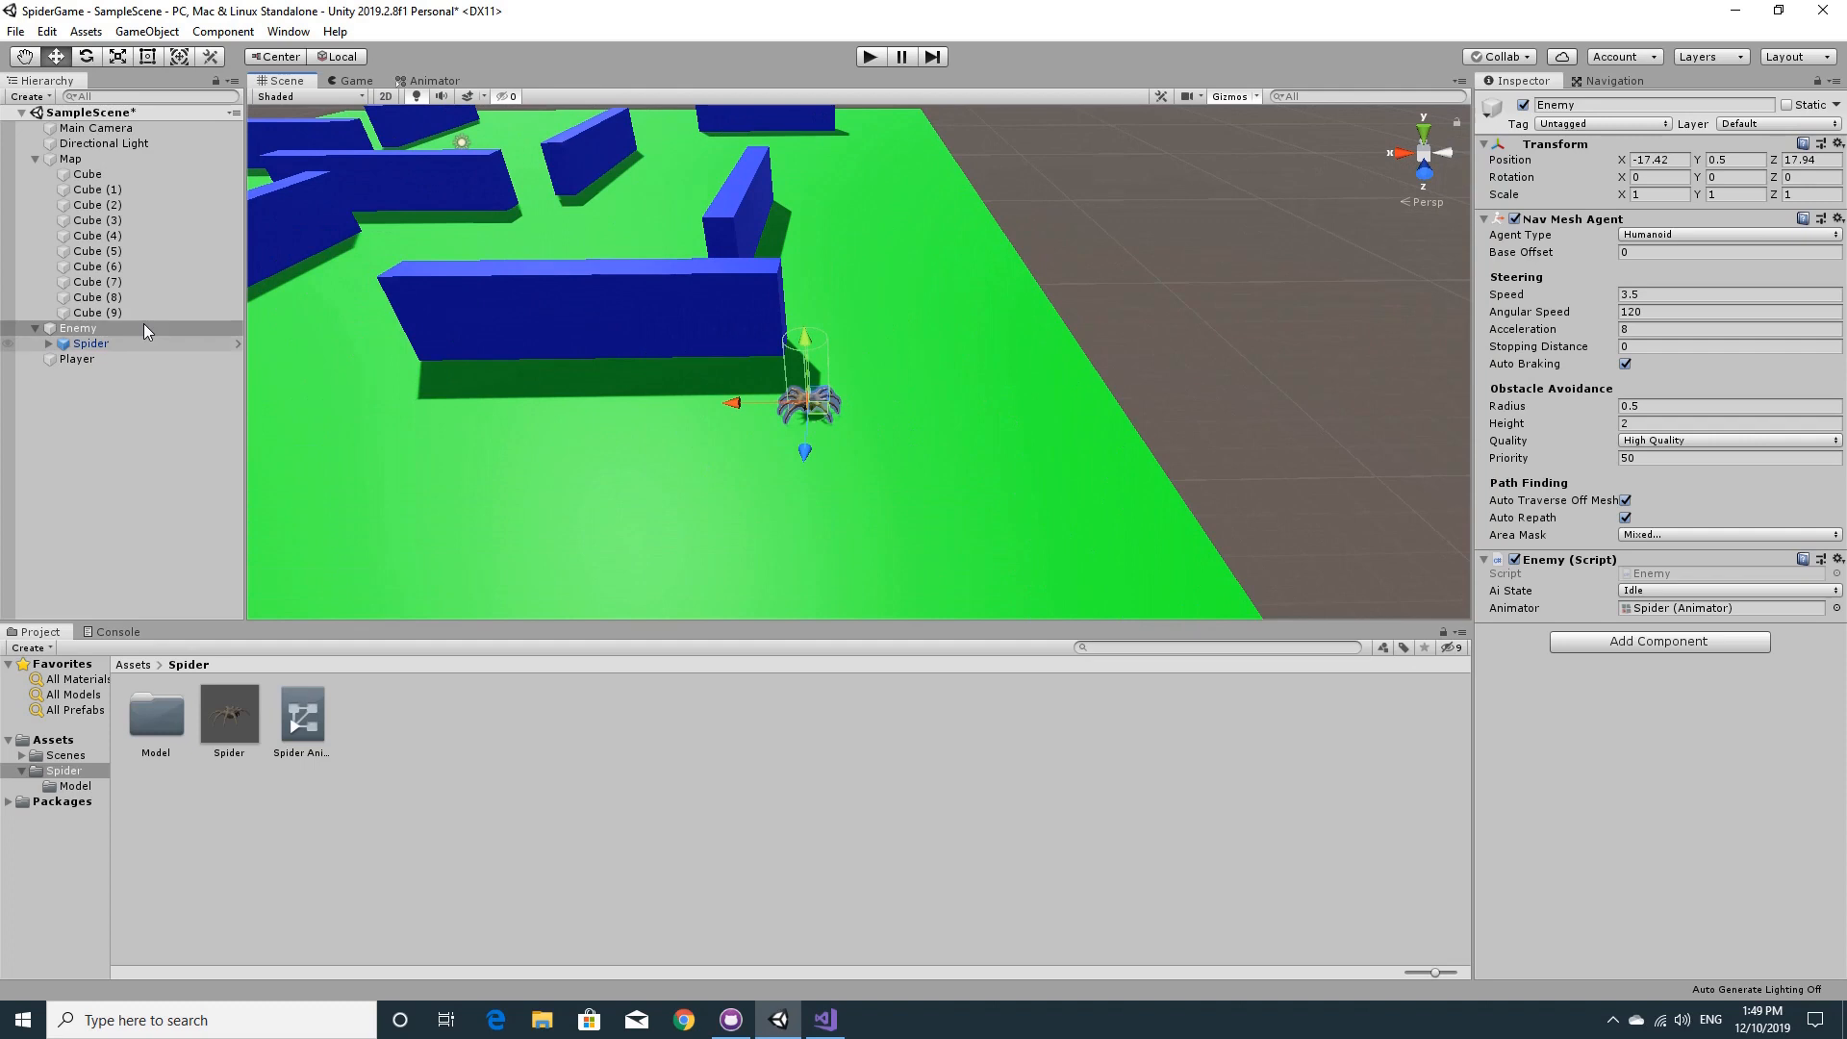
left_click(86, 56)
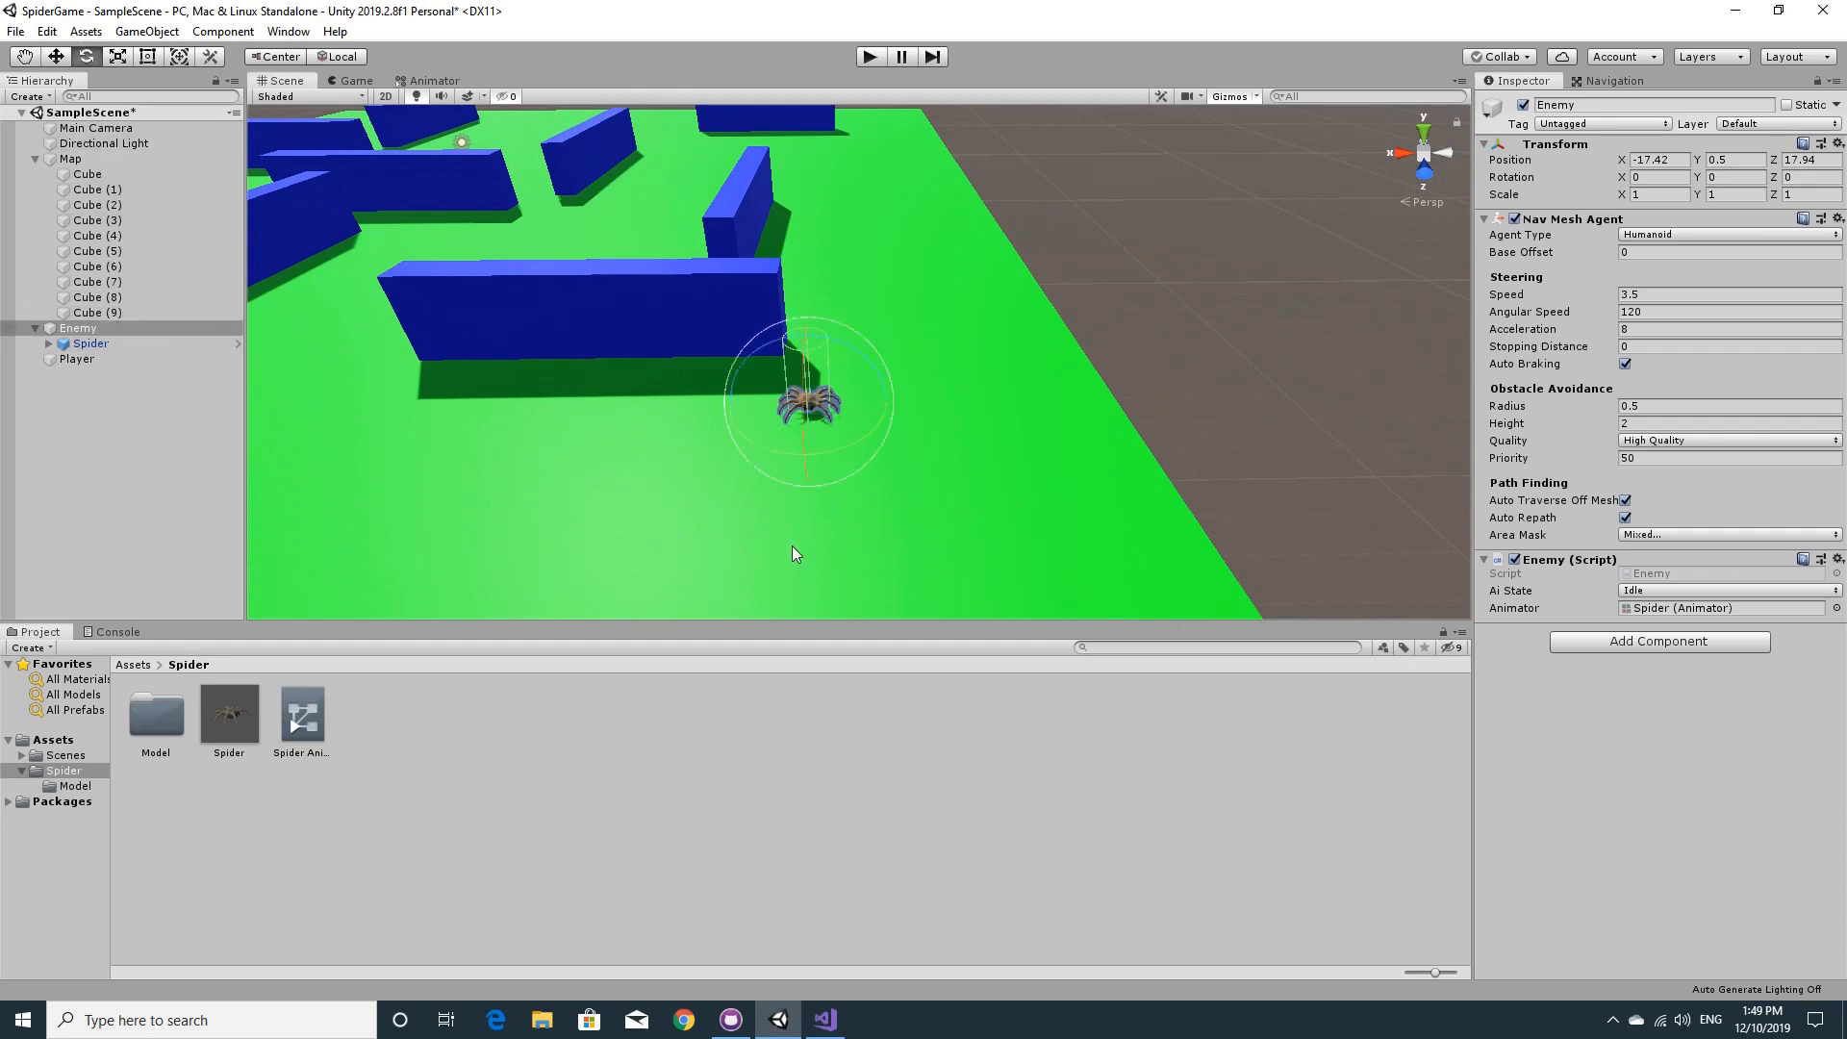
left_click_drag(862, 437, 622, 407)
left_click(107, 329)
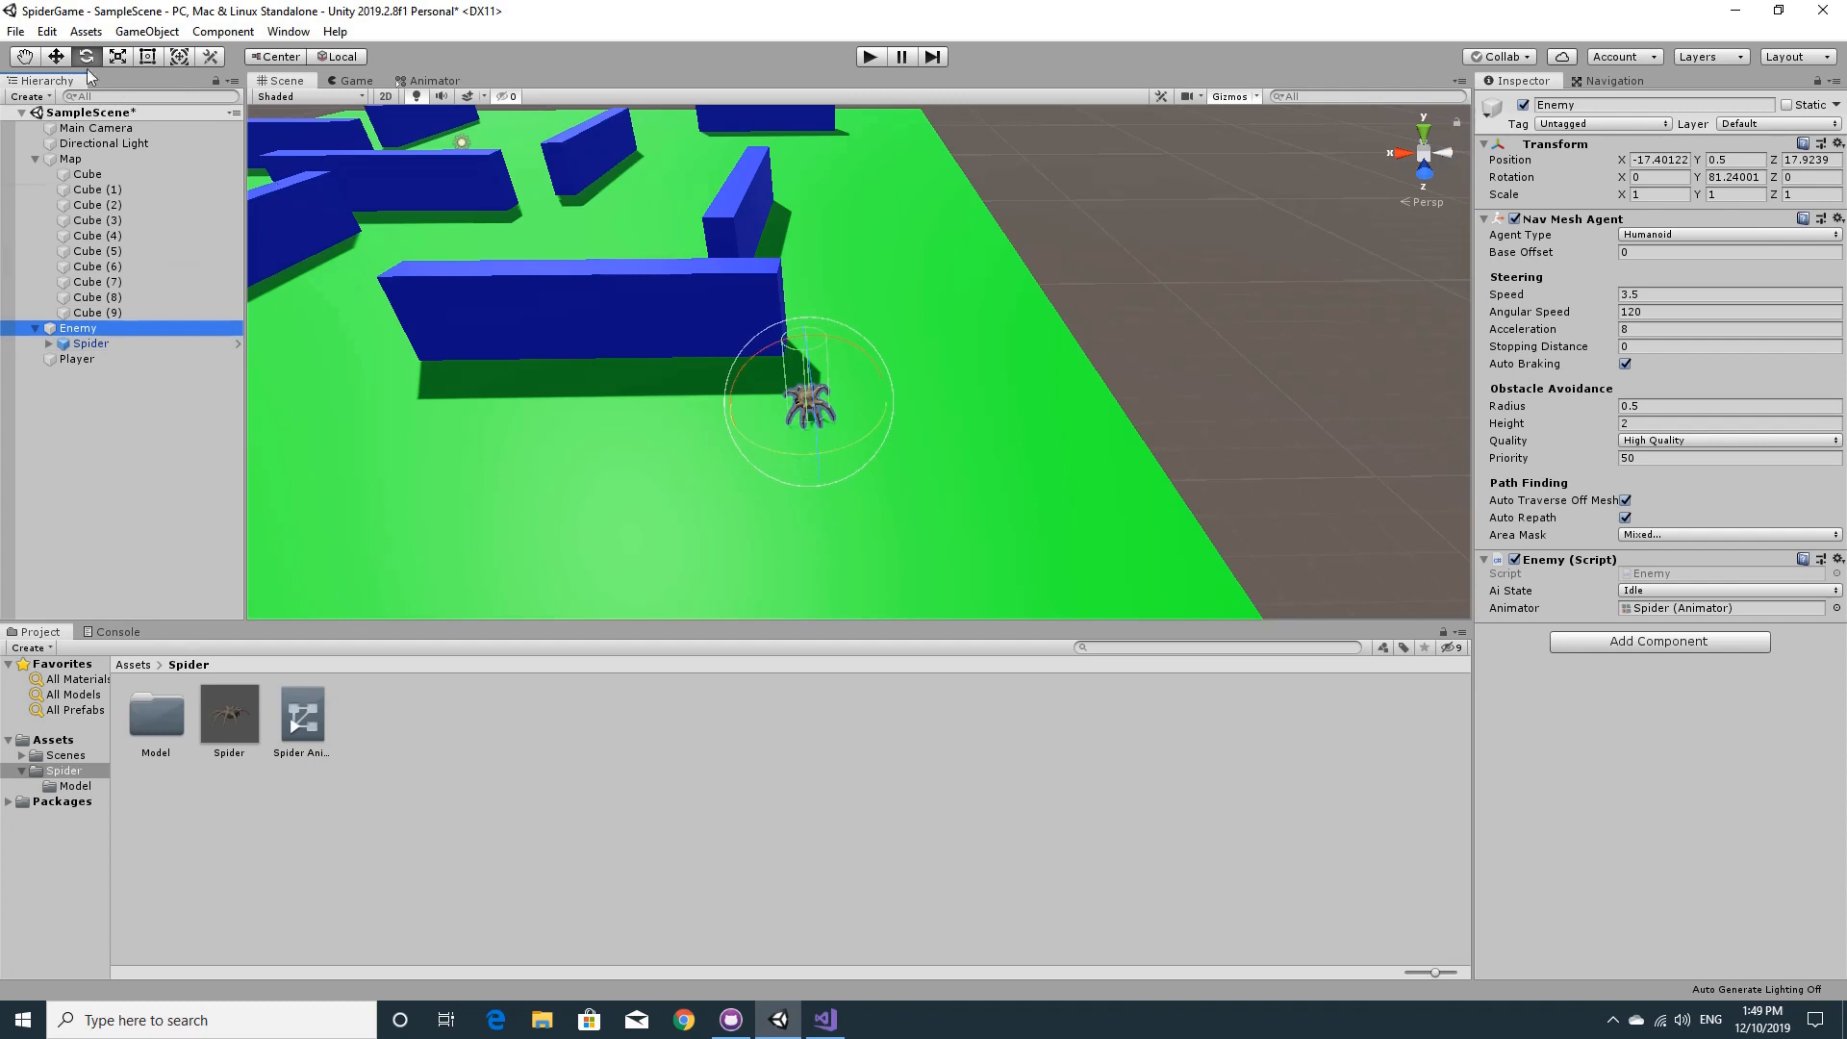
left_click(56, 55)
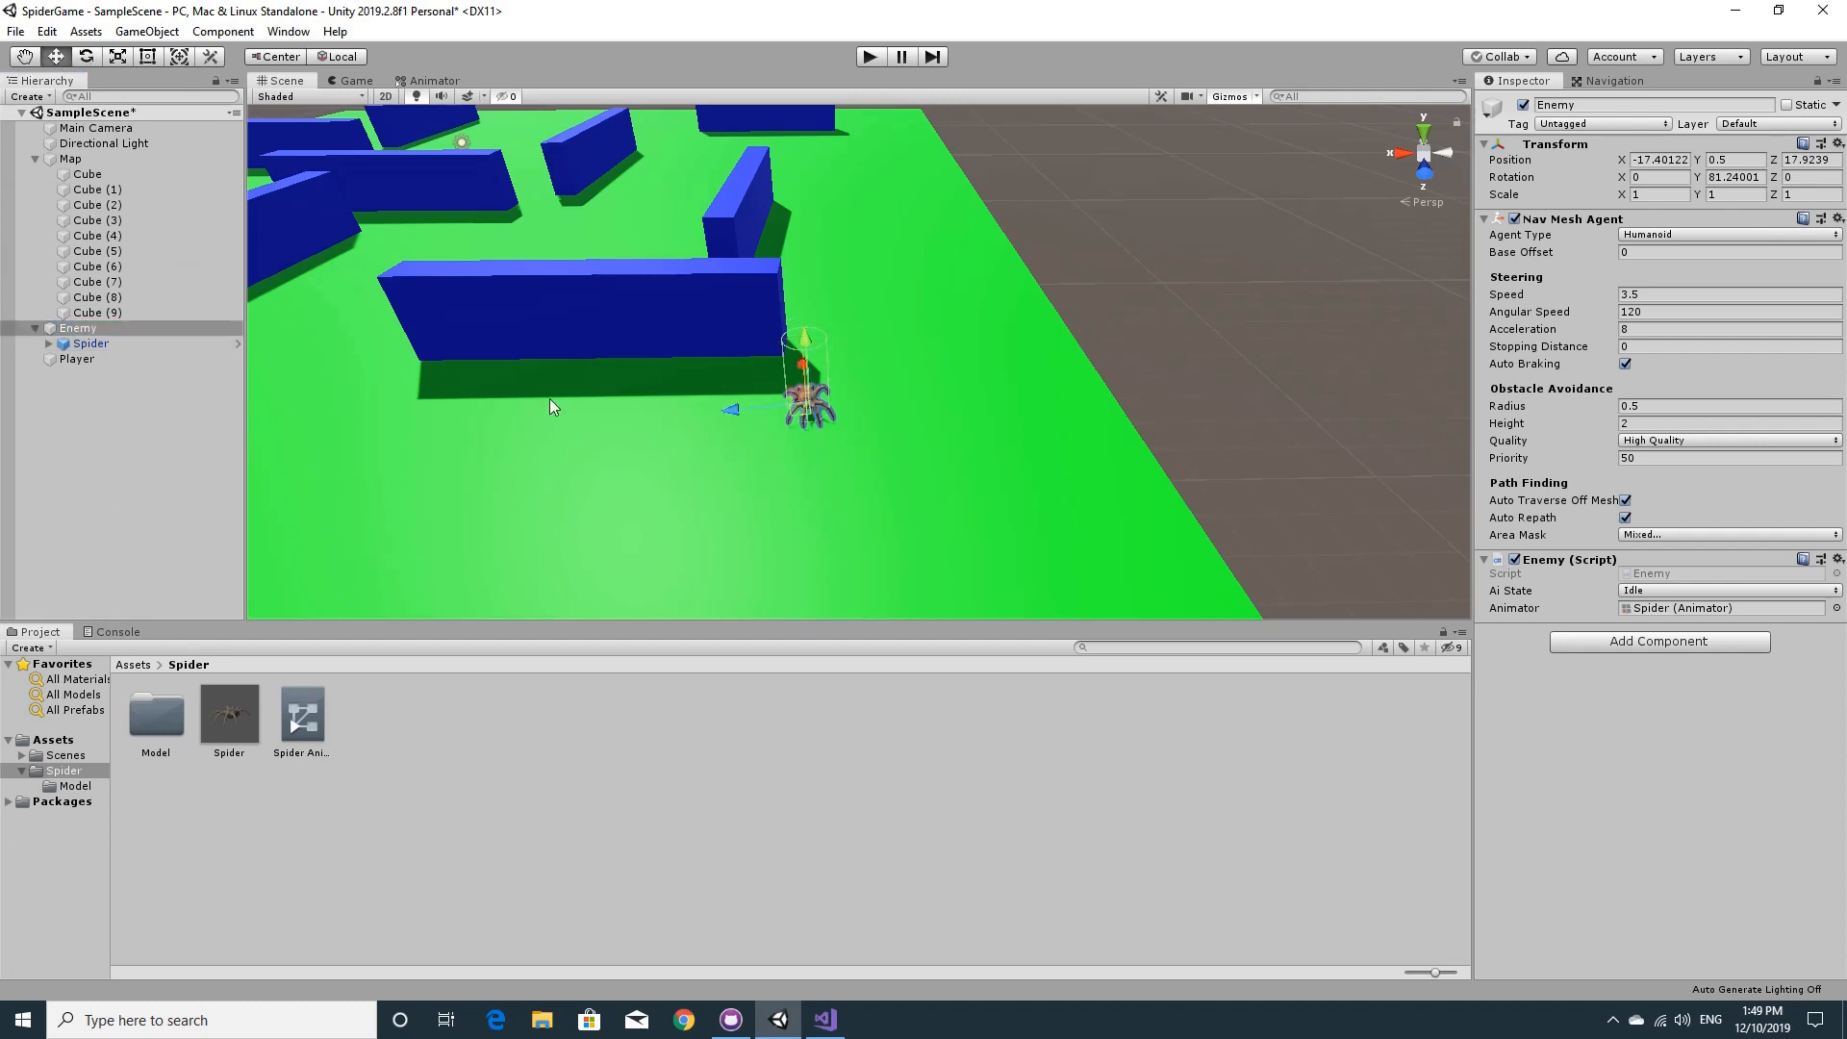
left_click(118, 328)
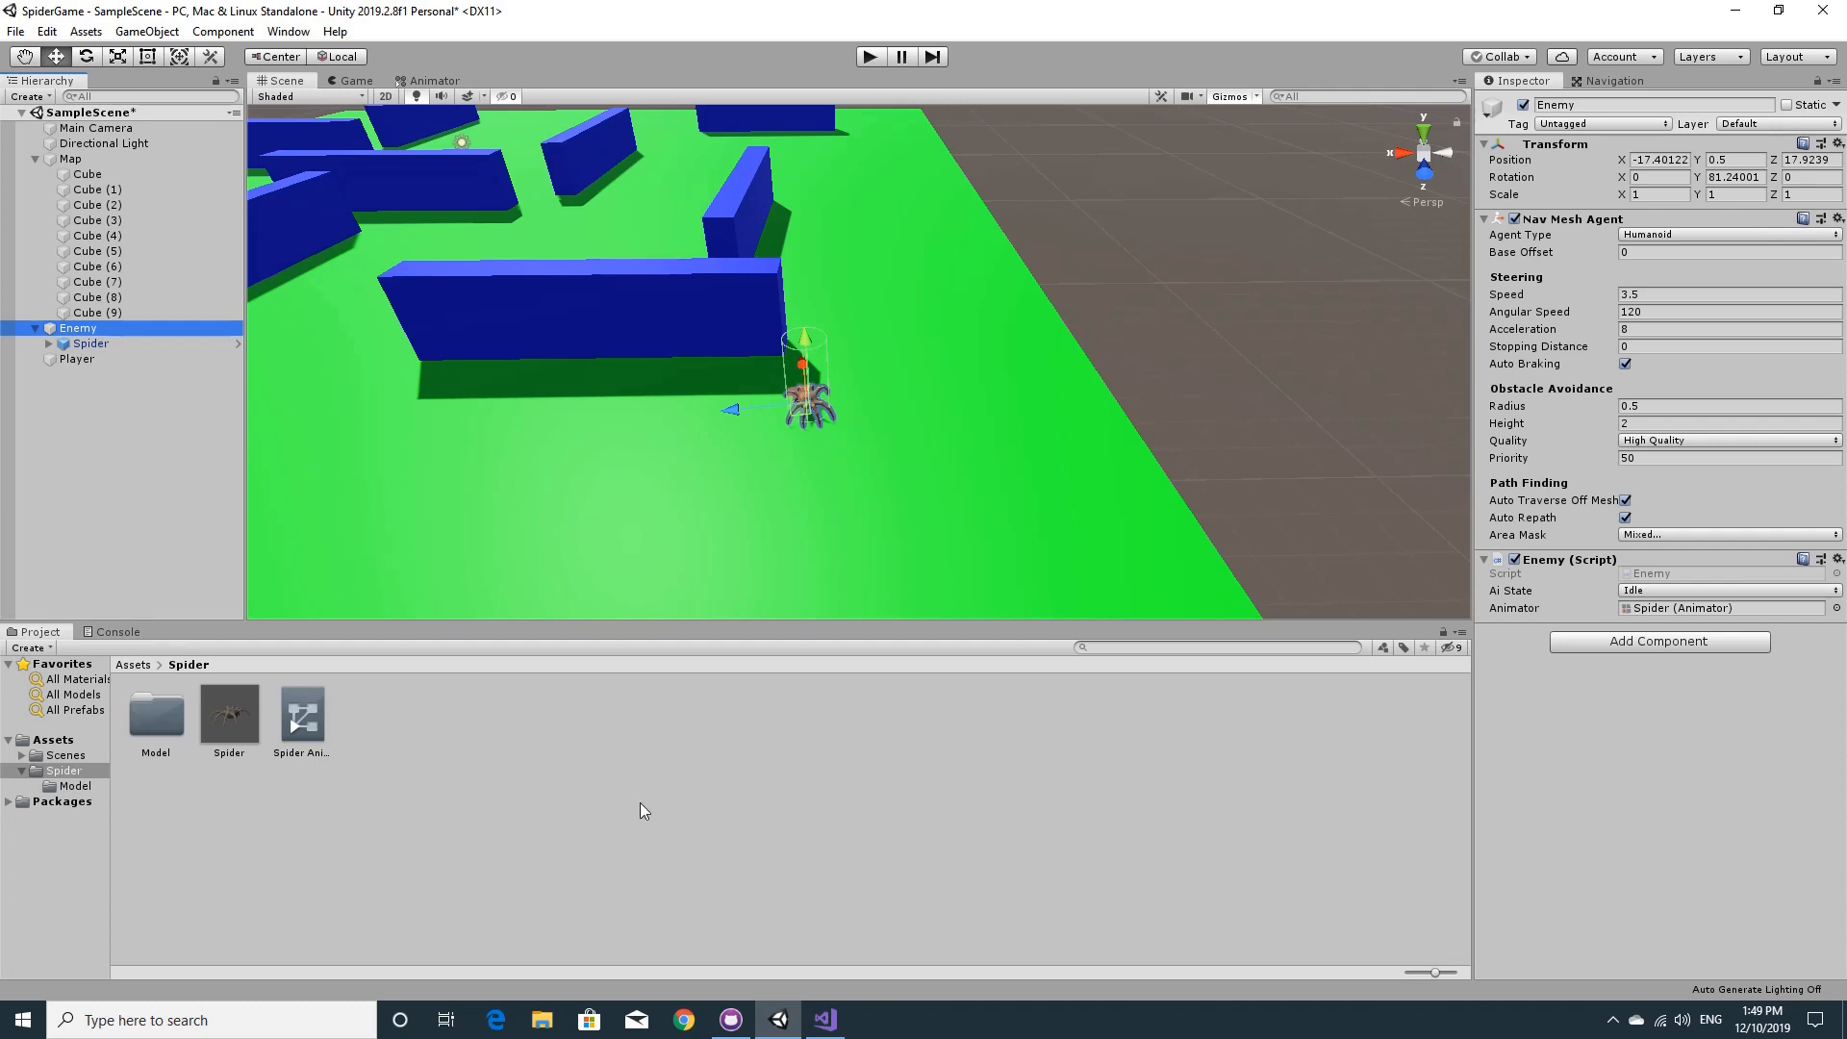
- Run the game in the Scene view and move the Player sphere in front of the spider, to about X -4.39, Z 16.99
left_click(872, 57)
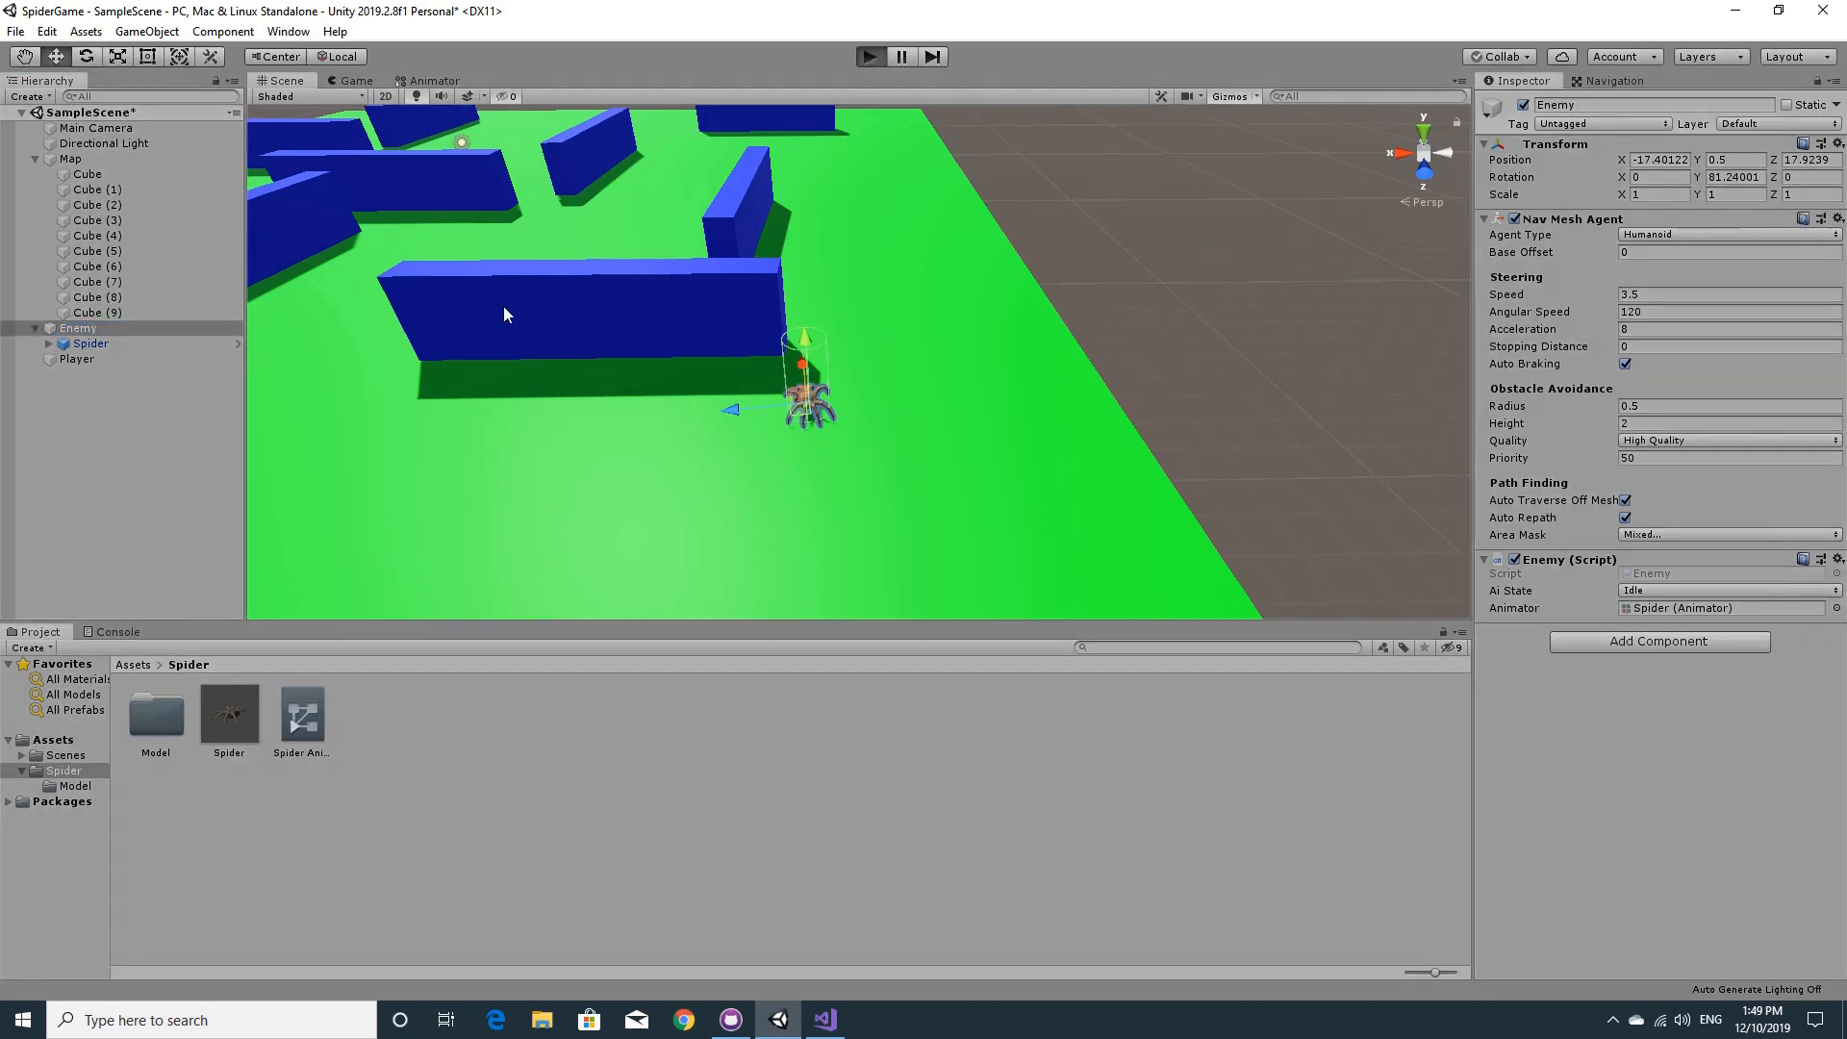
left_click(262, 85)
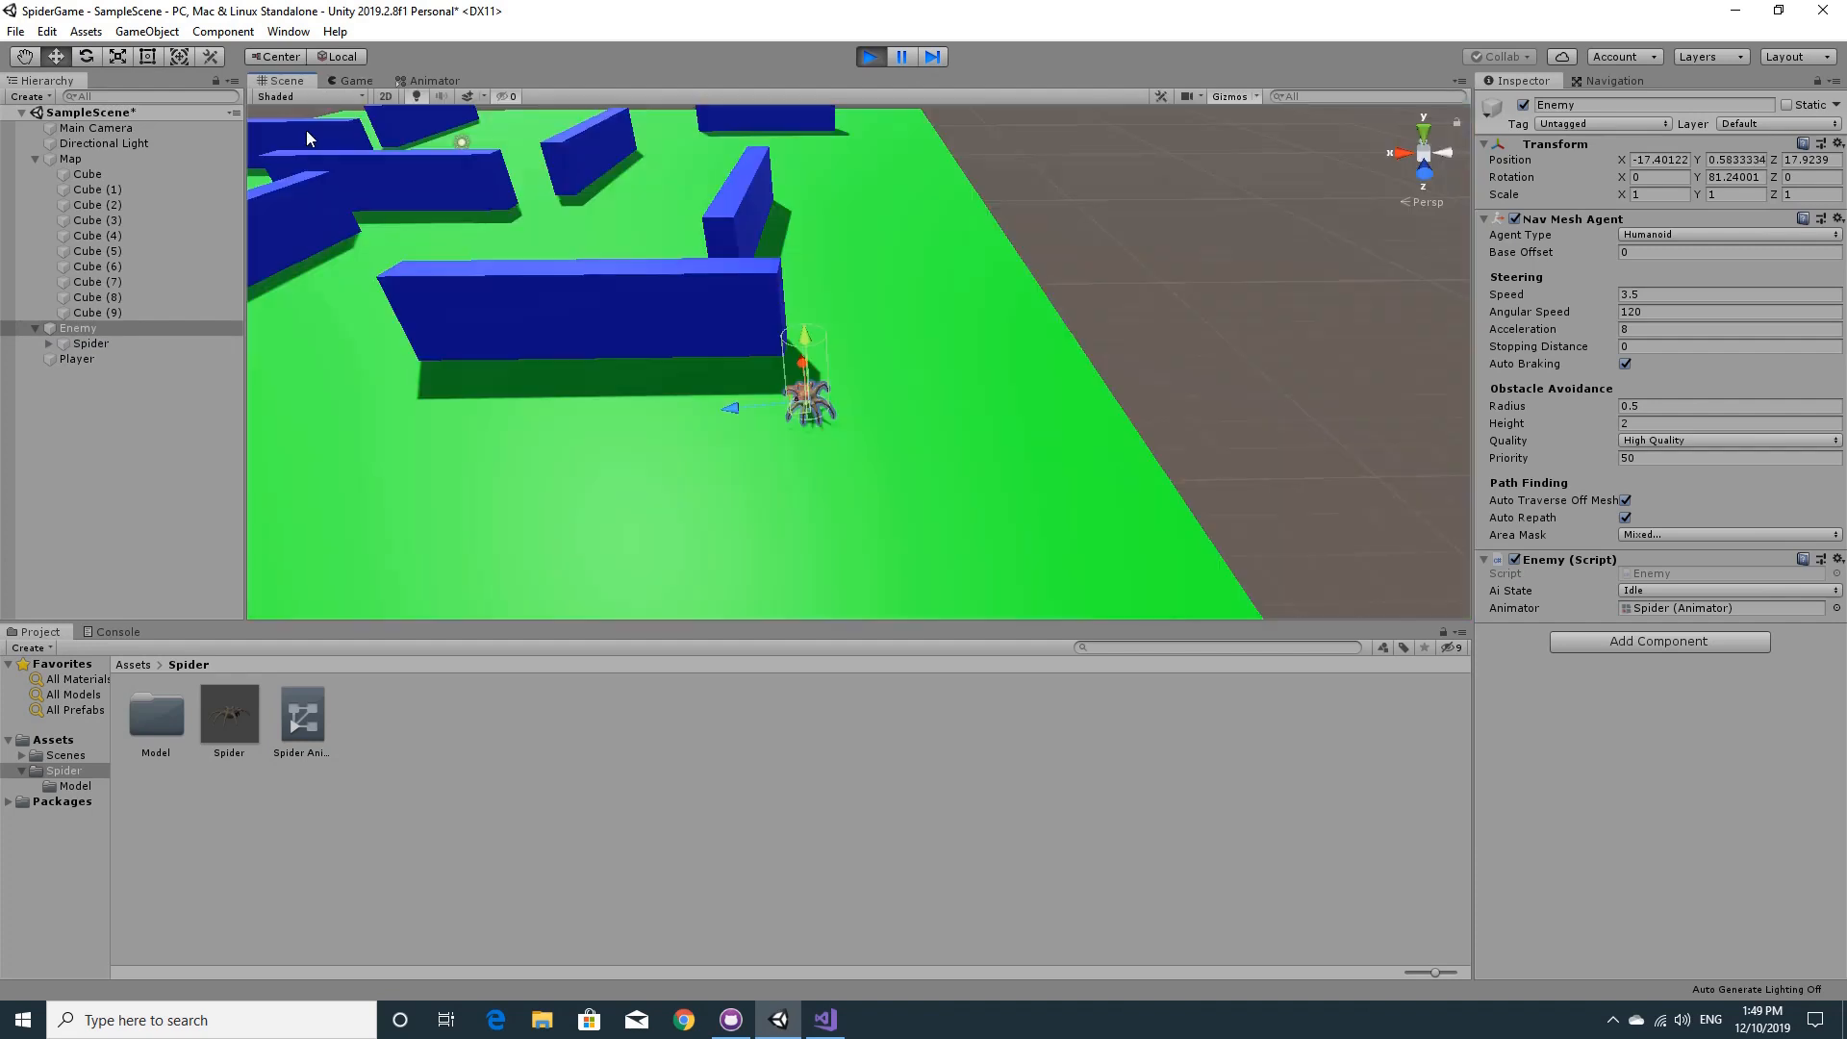
right_click_drag(478, 207, 444, 173)
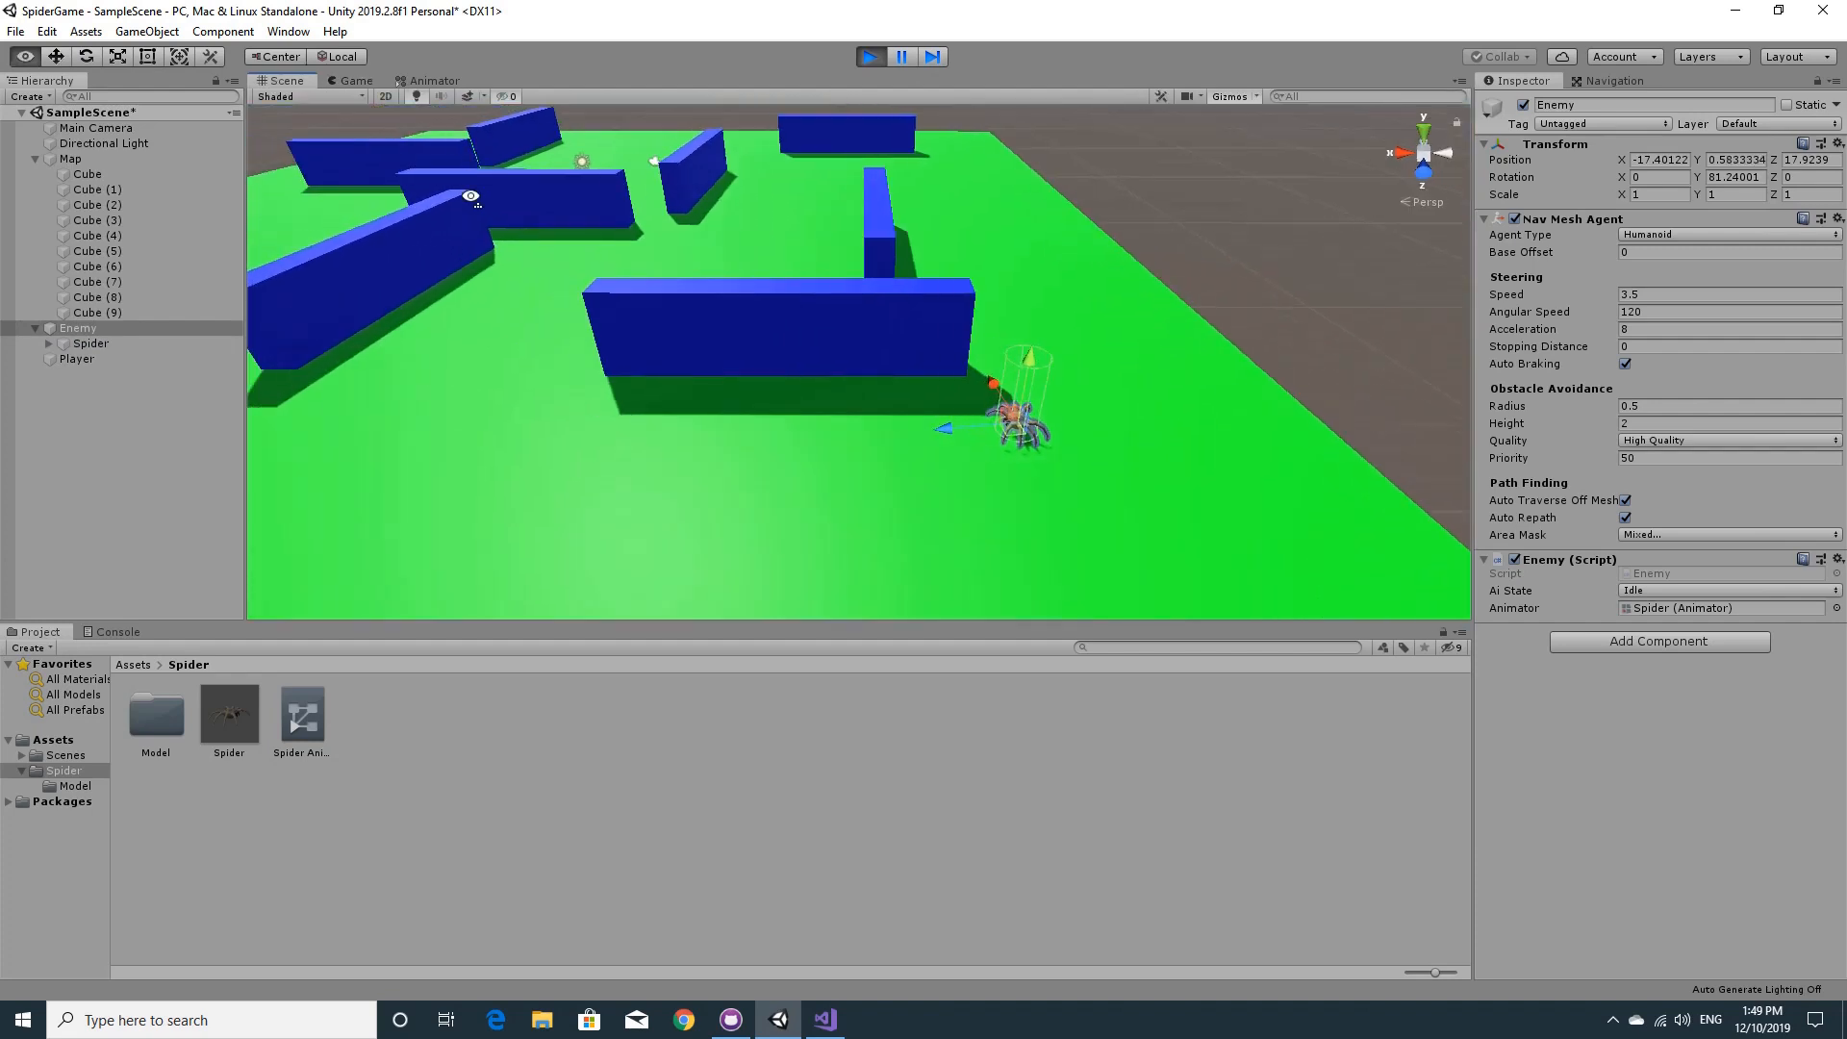
left_click(79, 357)
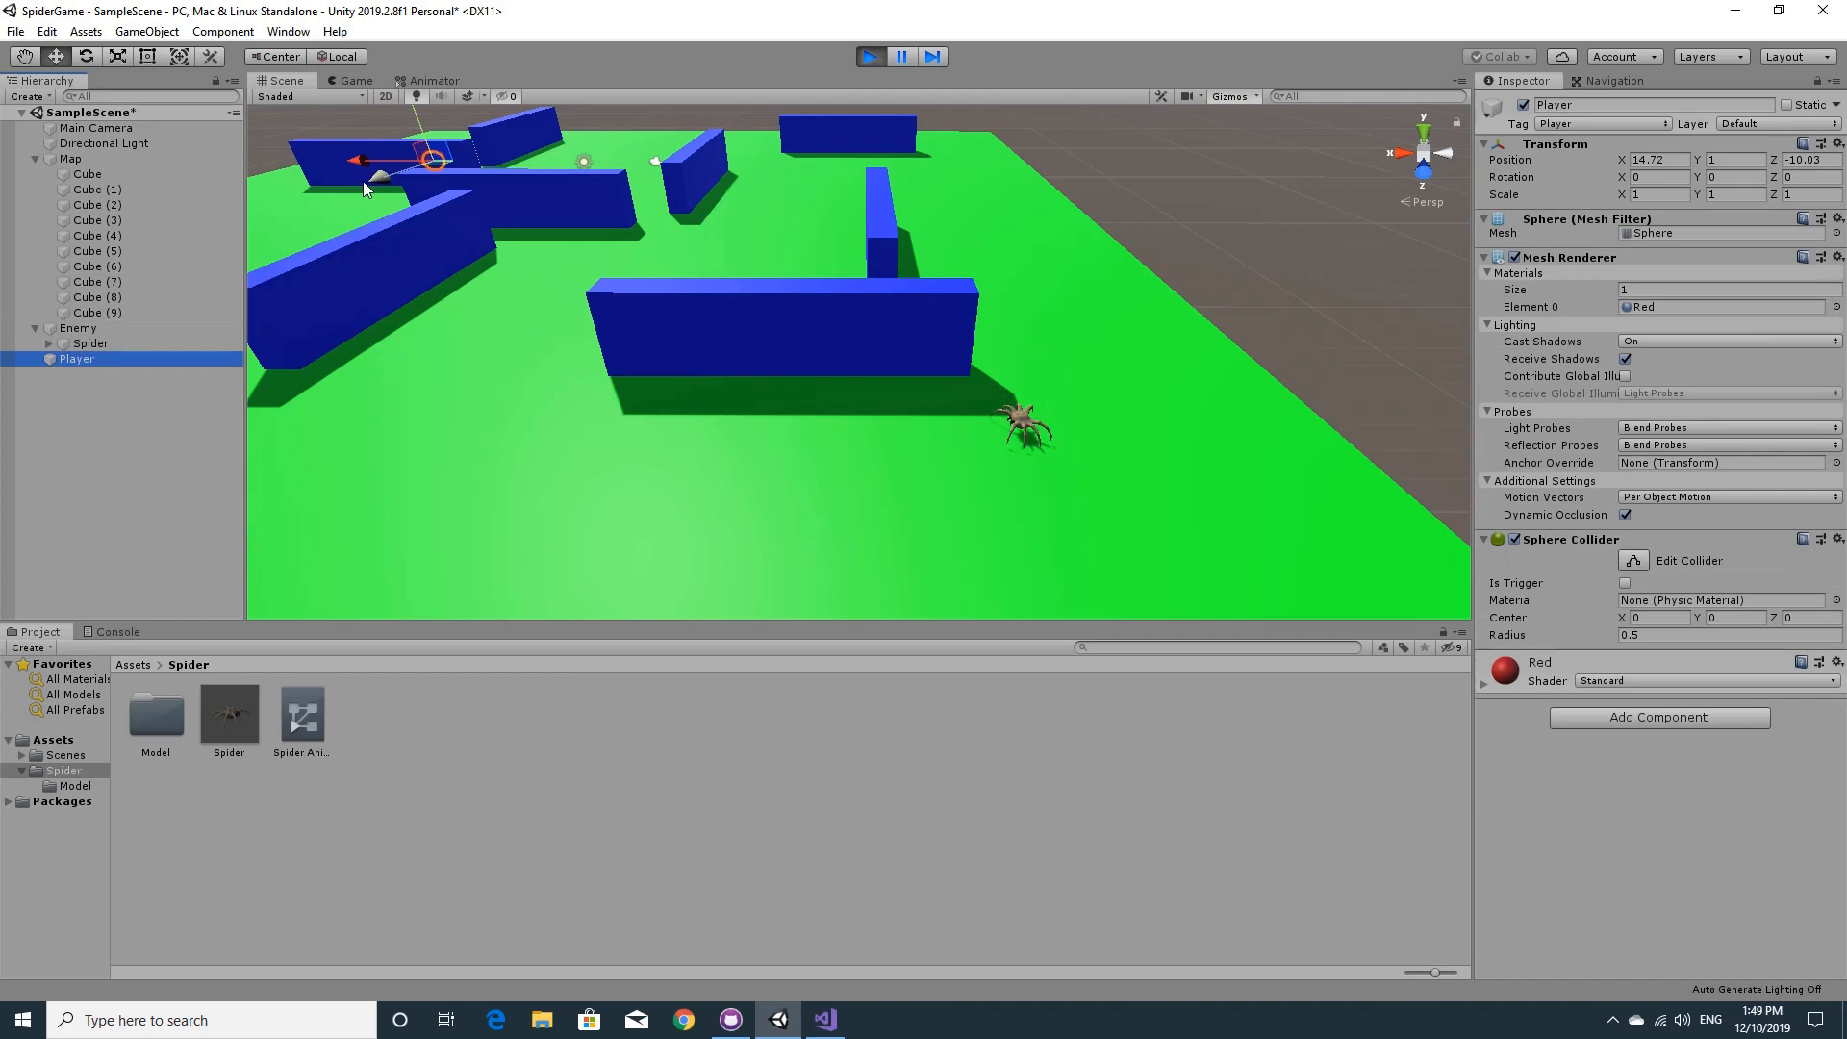
left_click_drag(510, 375, 500, 412)
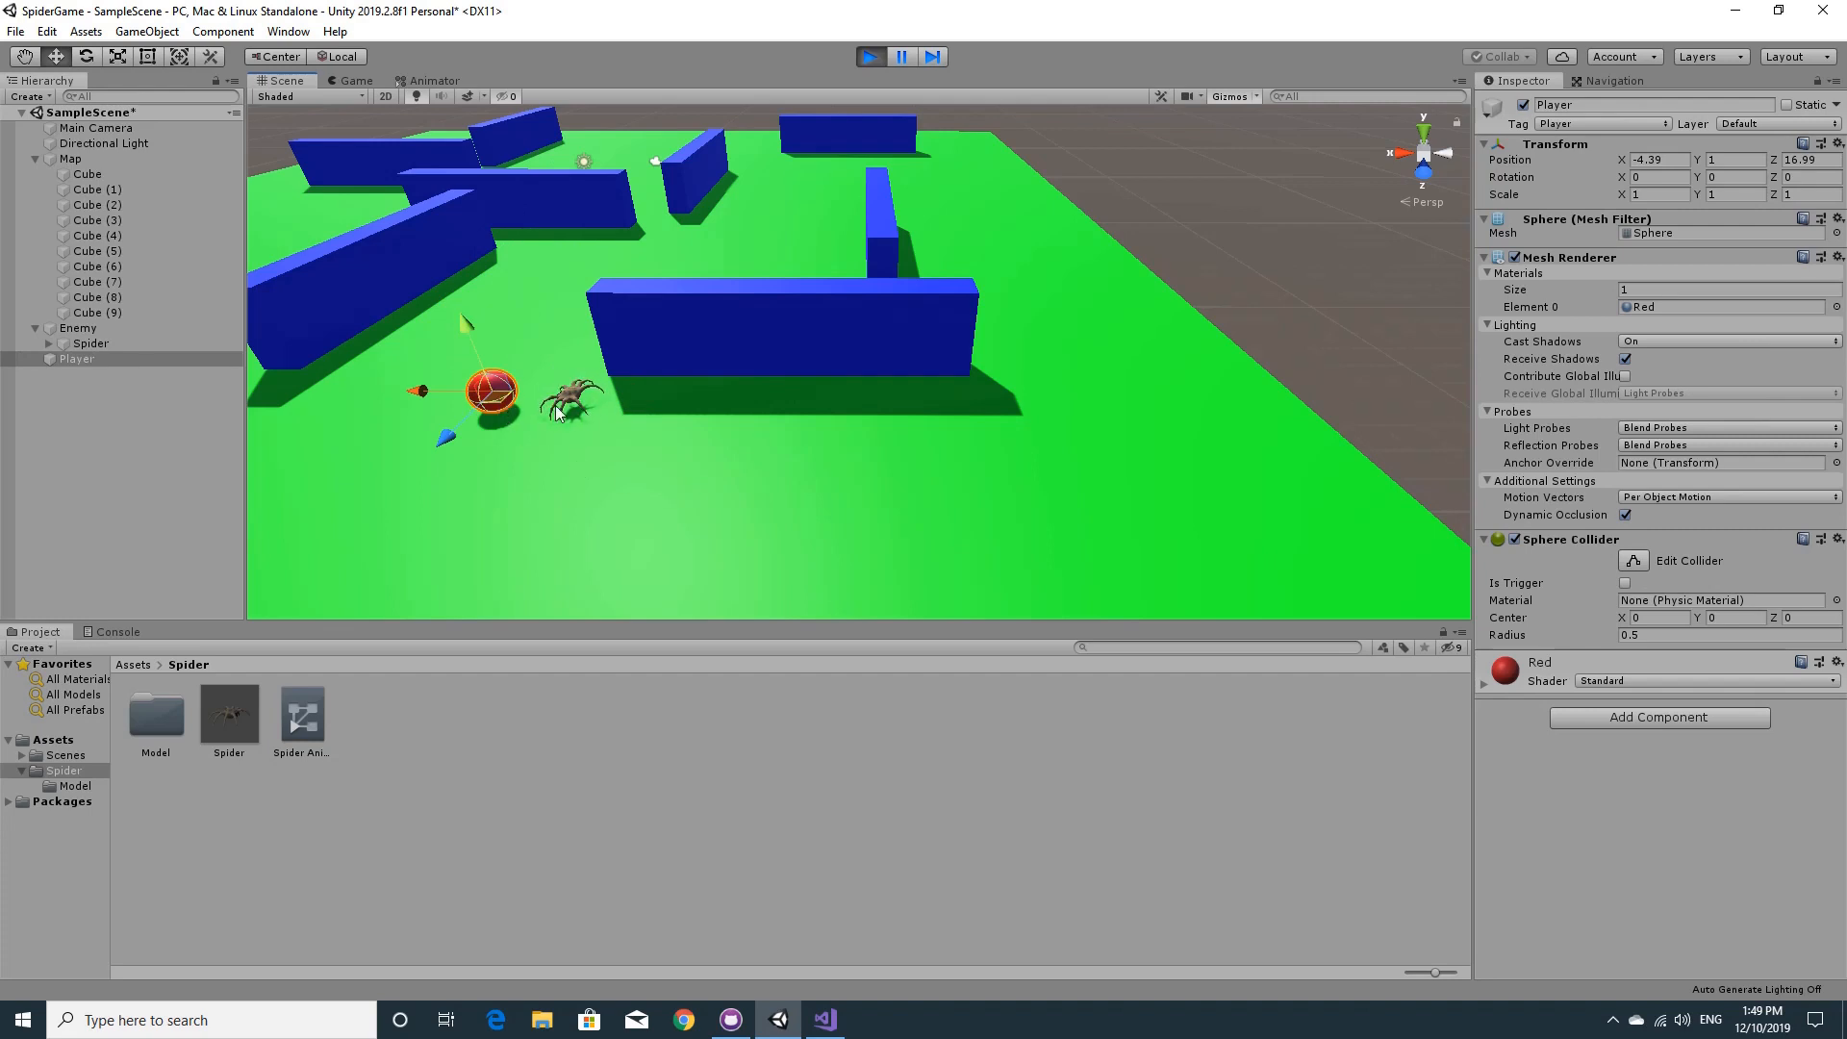
- Stop the running game and review the OnAttacking and OnIdle methods of Enemy.cs in Visual Studio
left_click(870, 57)
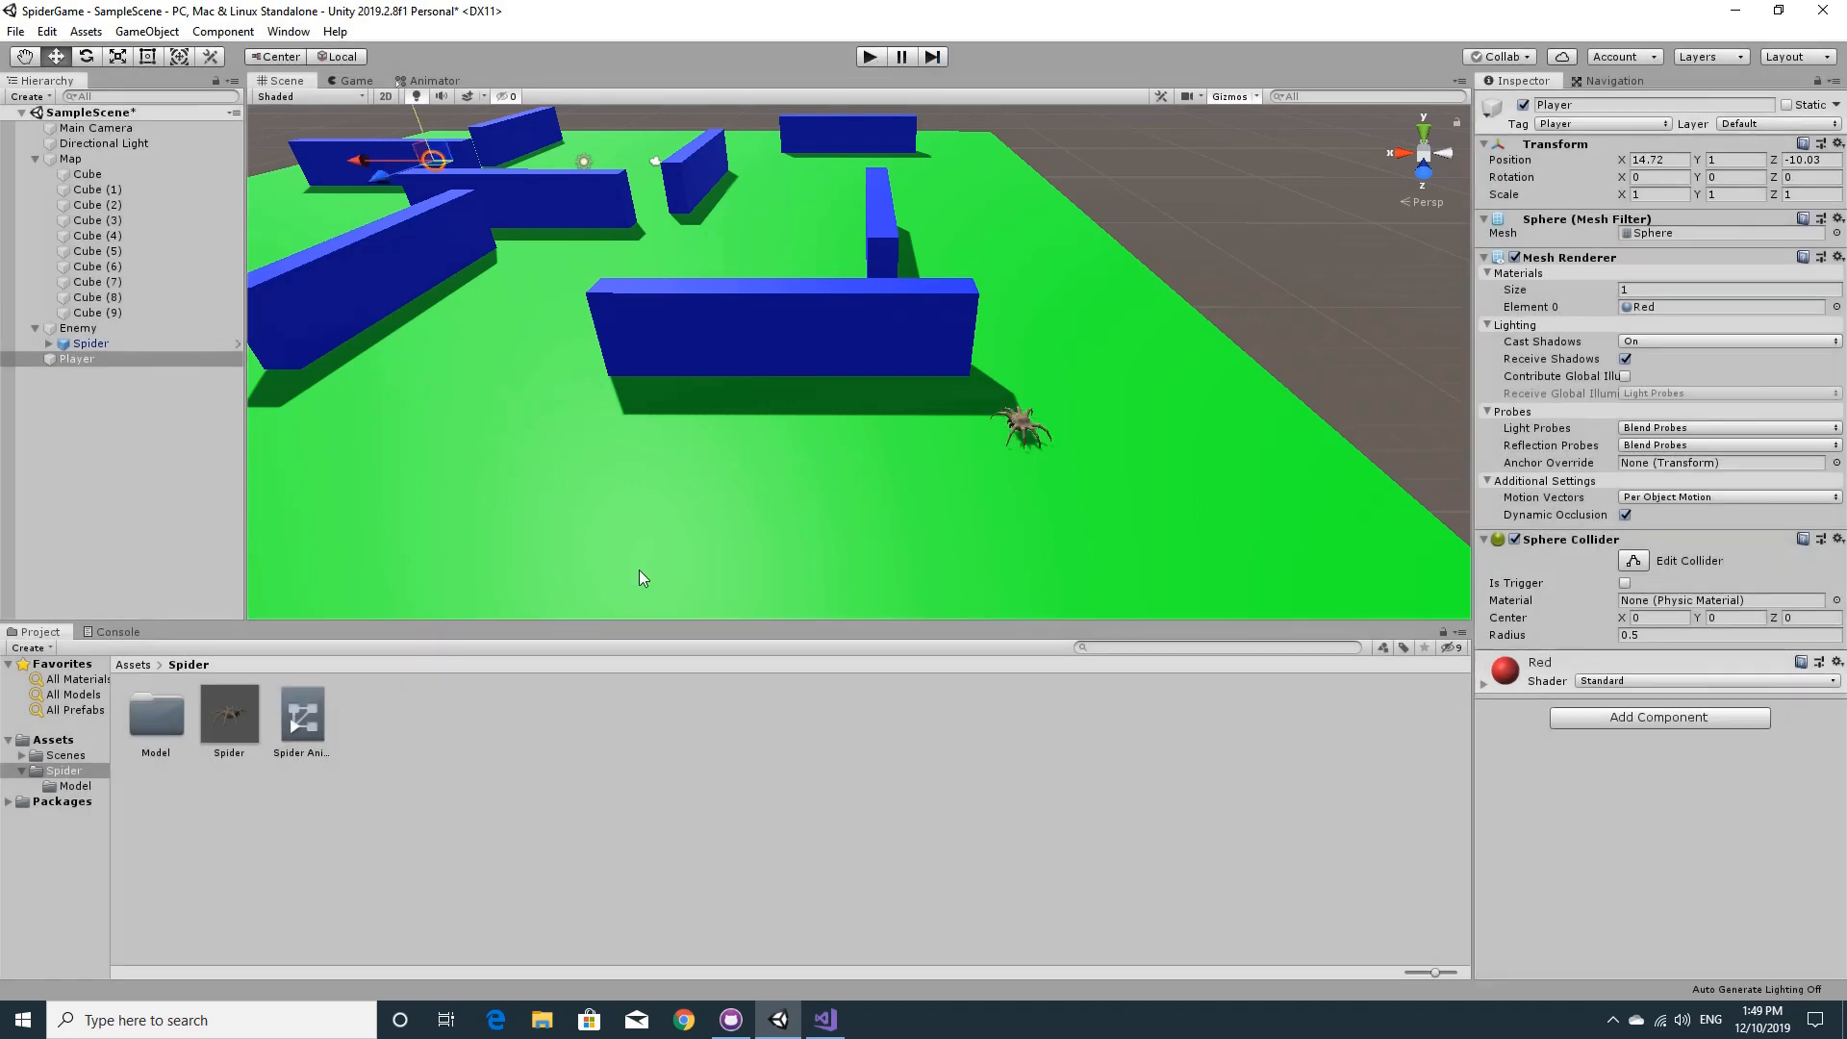
left_click(826, 1020)
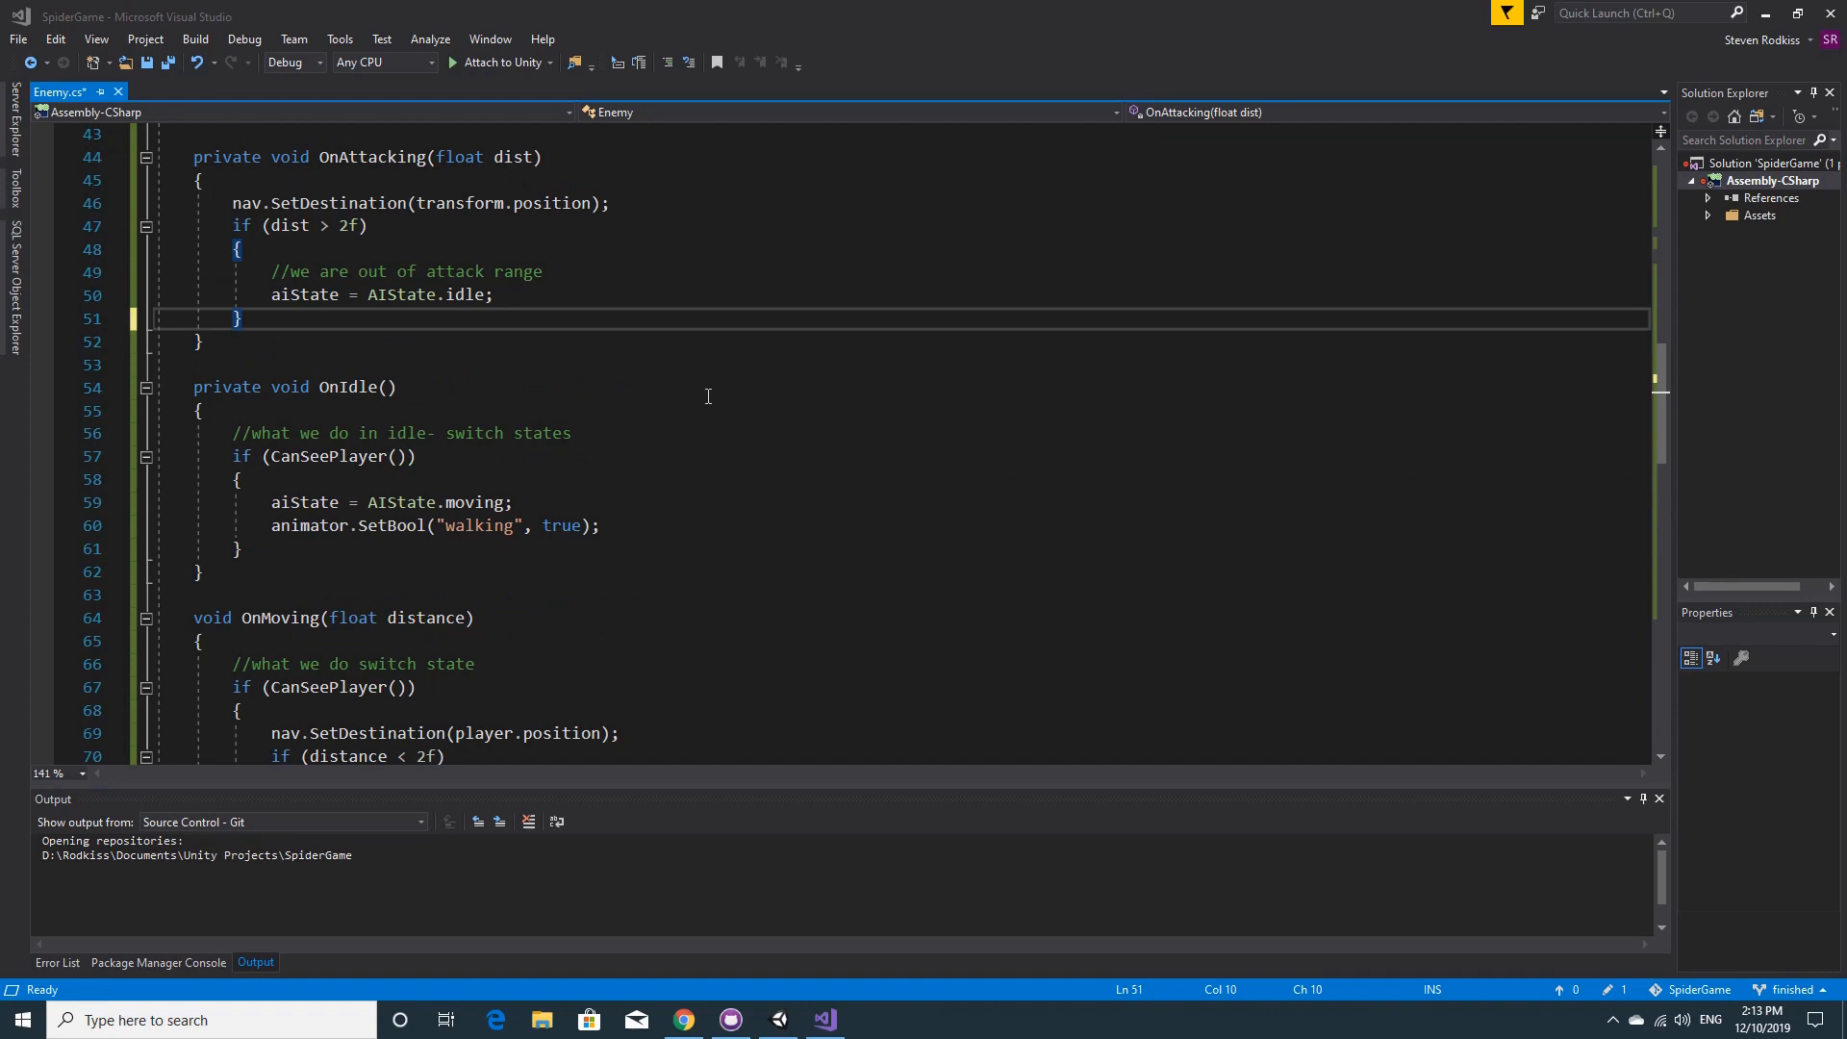
scroll(712, 397, "up", 3)
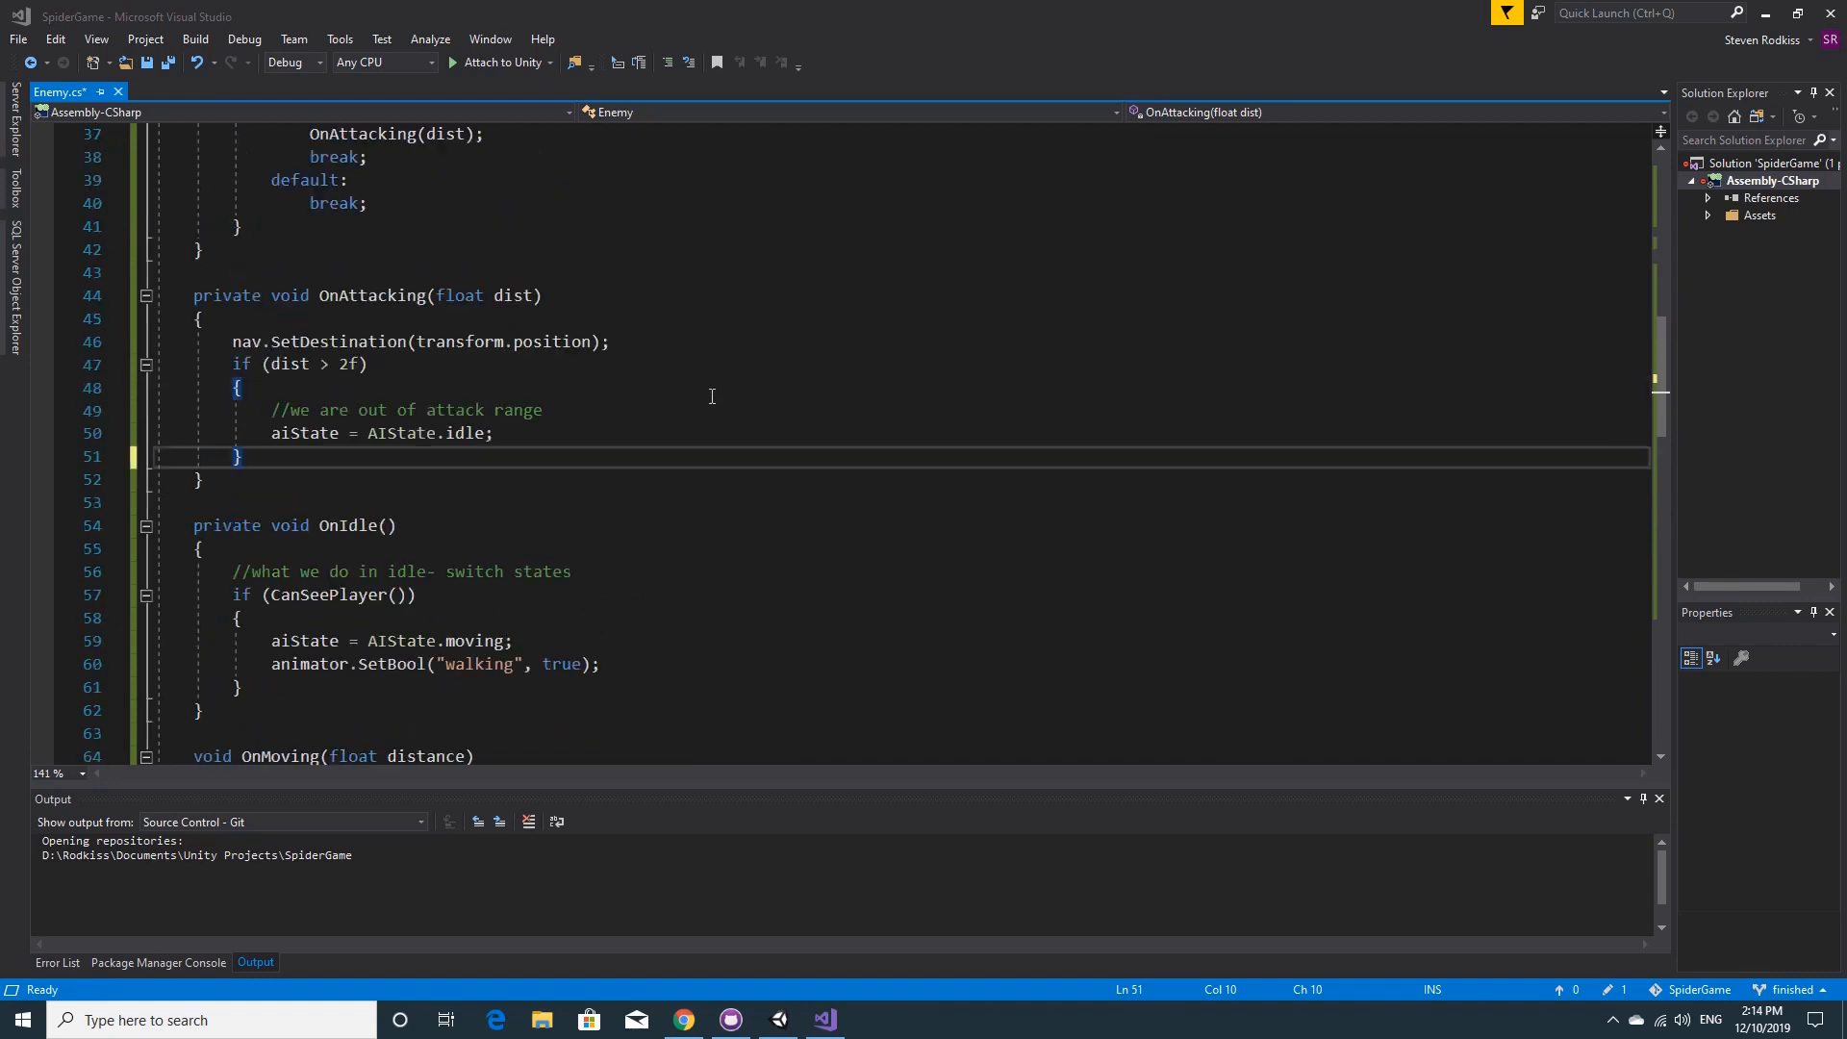
scroll(717, 399, "down", 3)
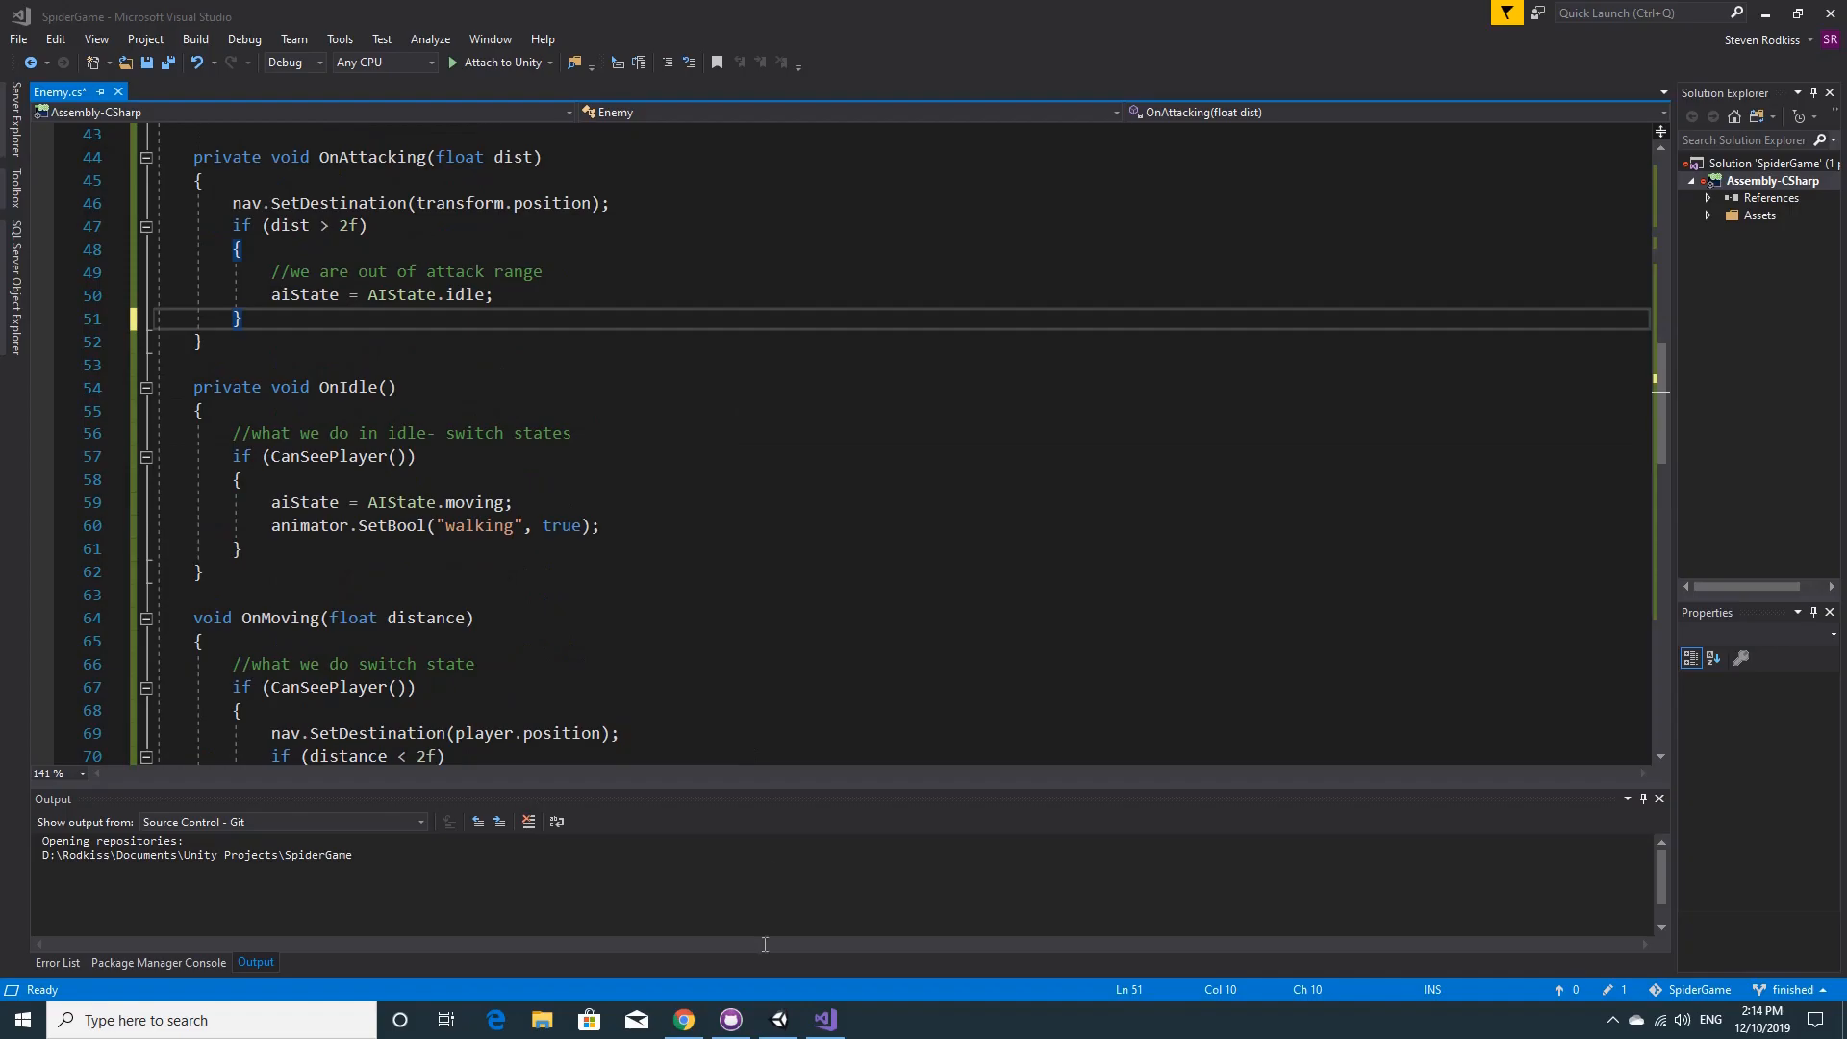
- Switch back to Unity and add a Bool parameter named attacking to the Spider Animator controller
left_click(779, 1019)
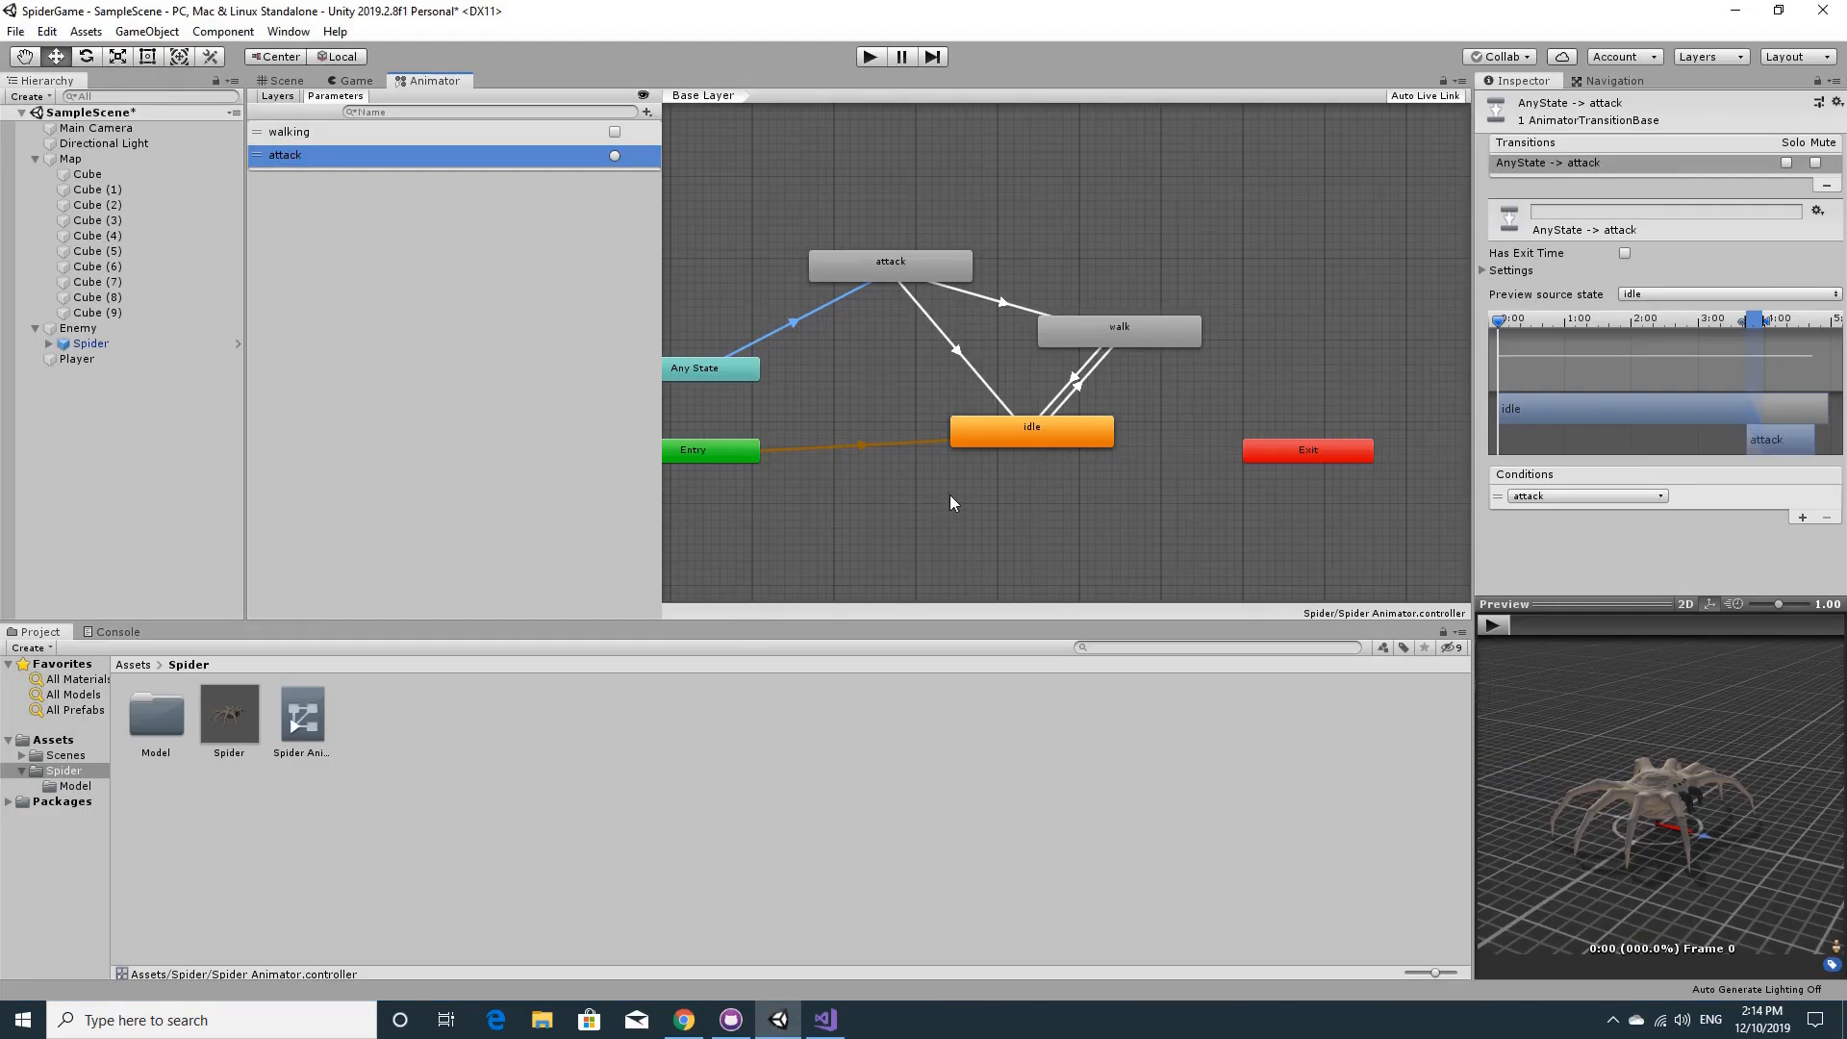
double_click(291, 156)
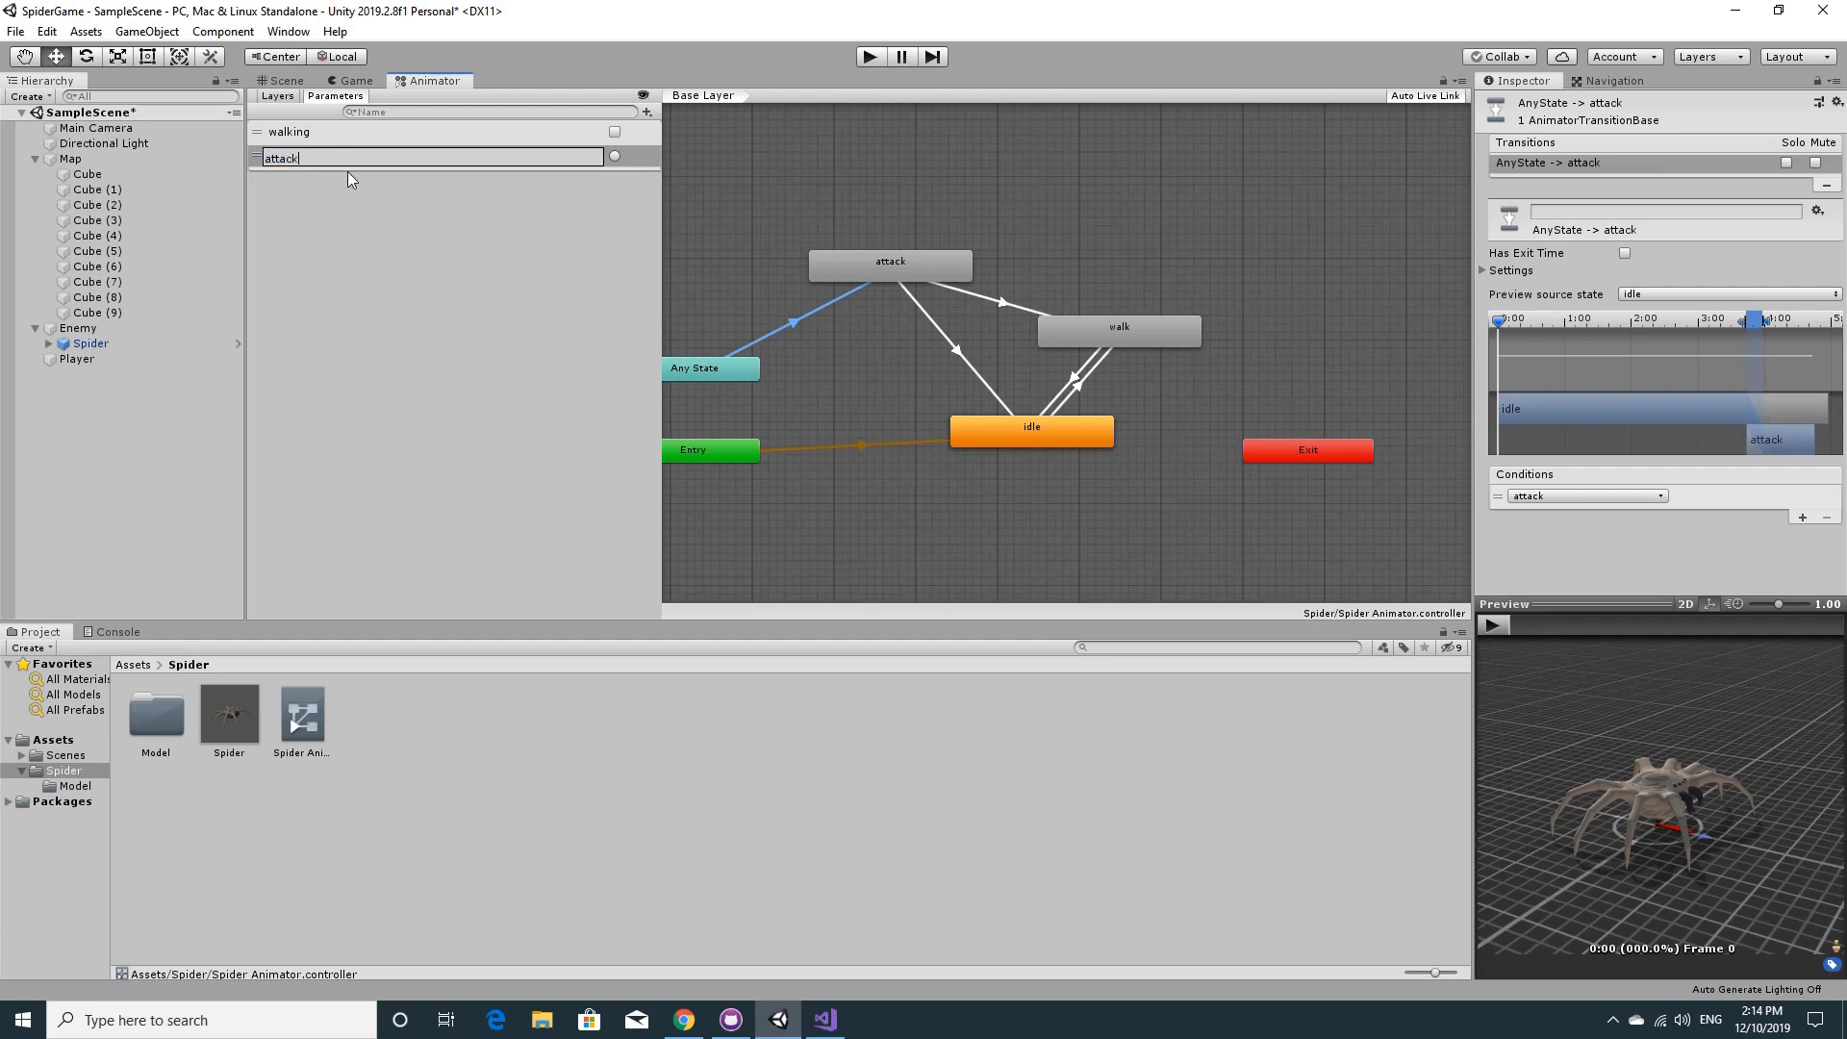
left_click(627, 158)
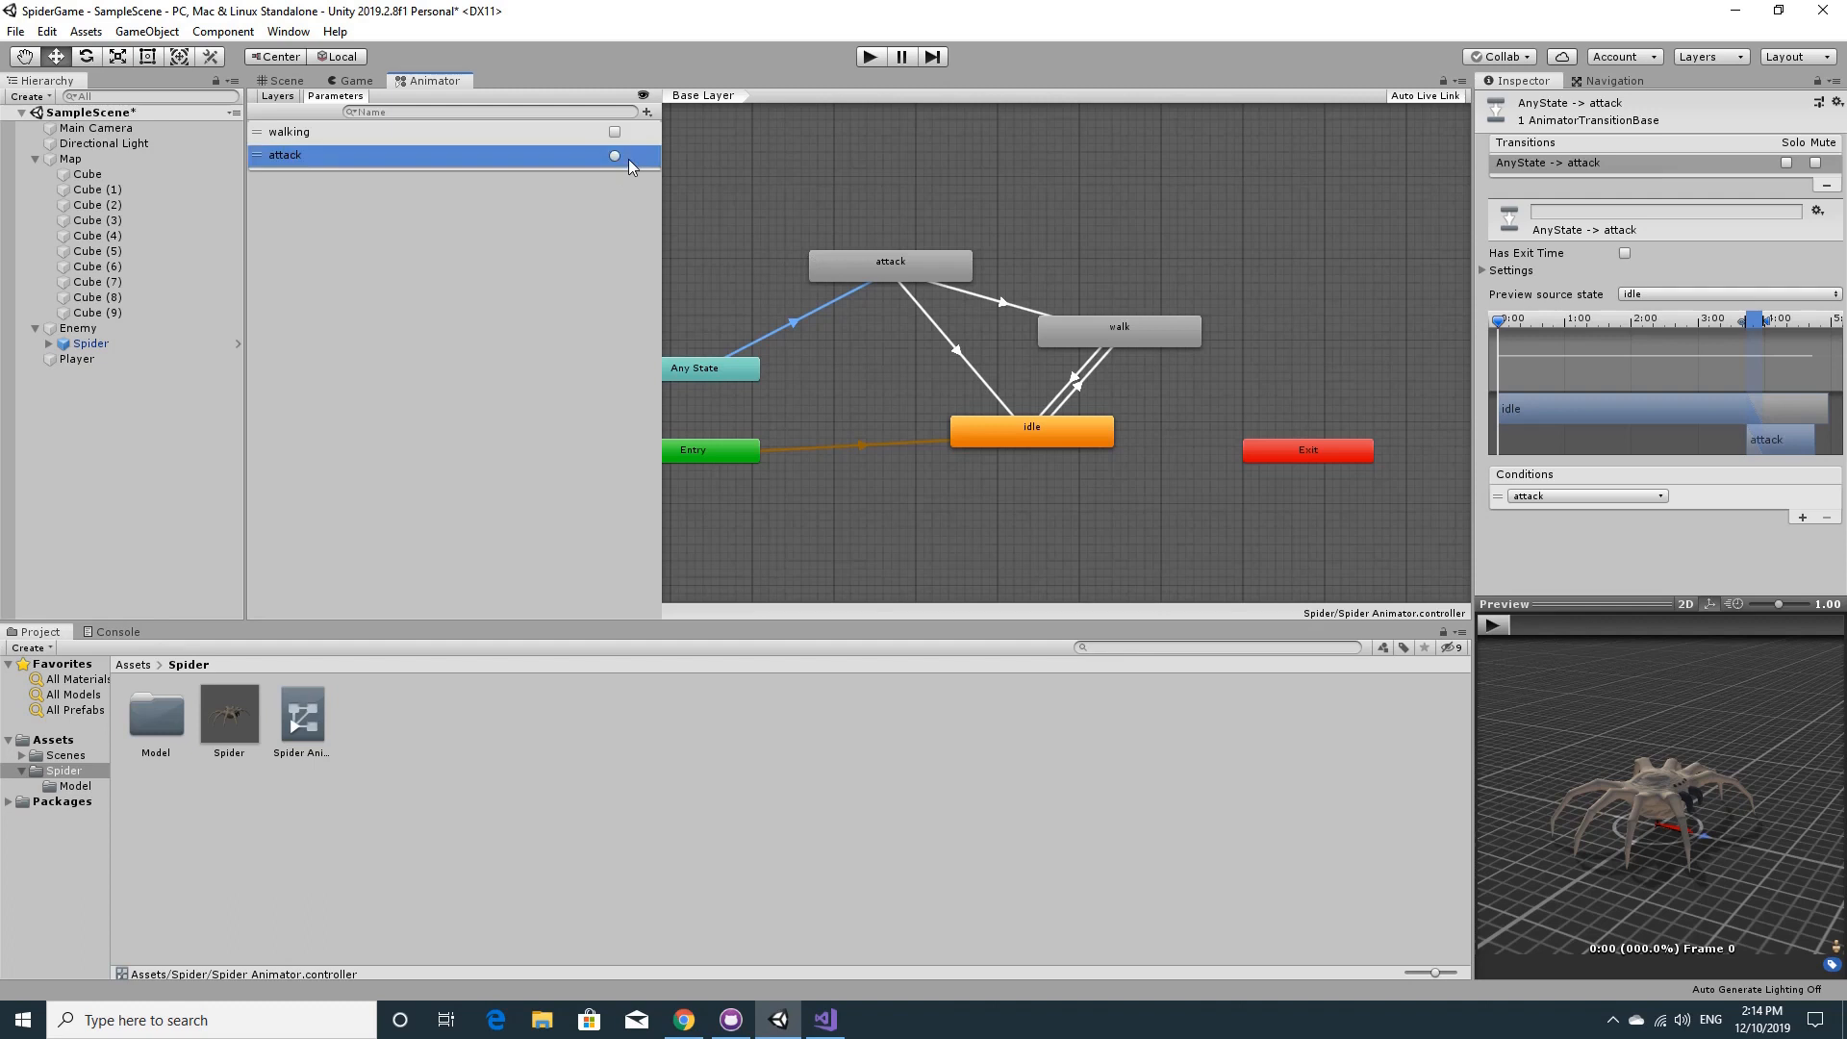
left_click(647, 114)
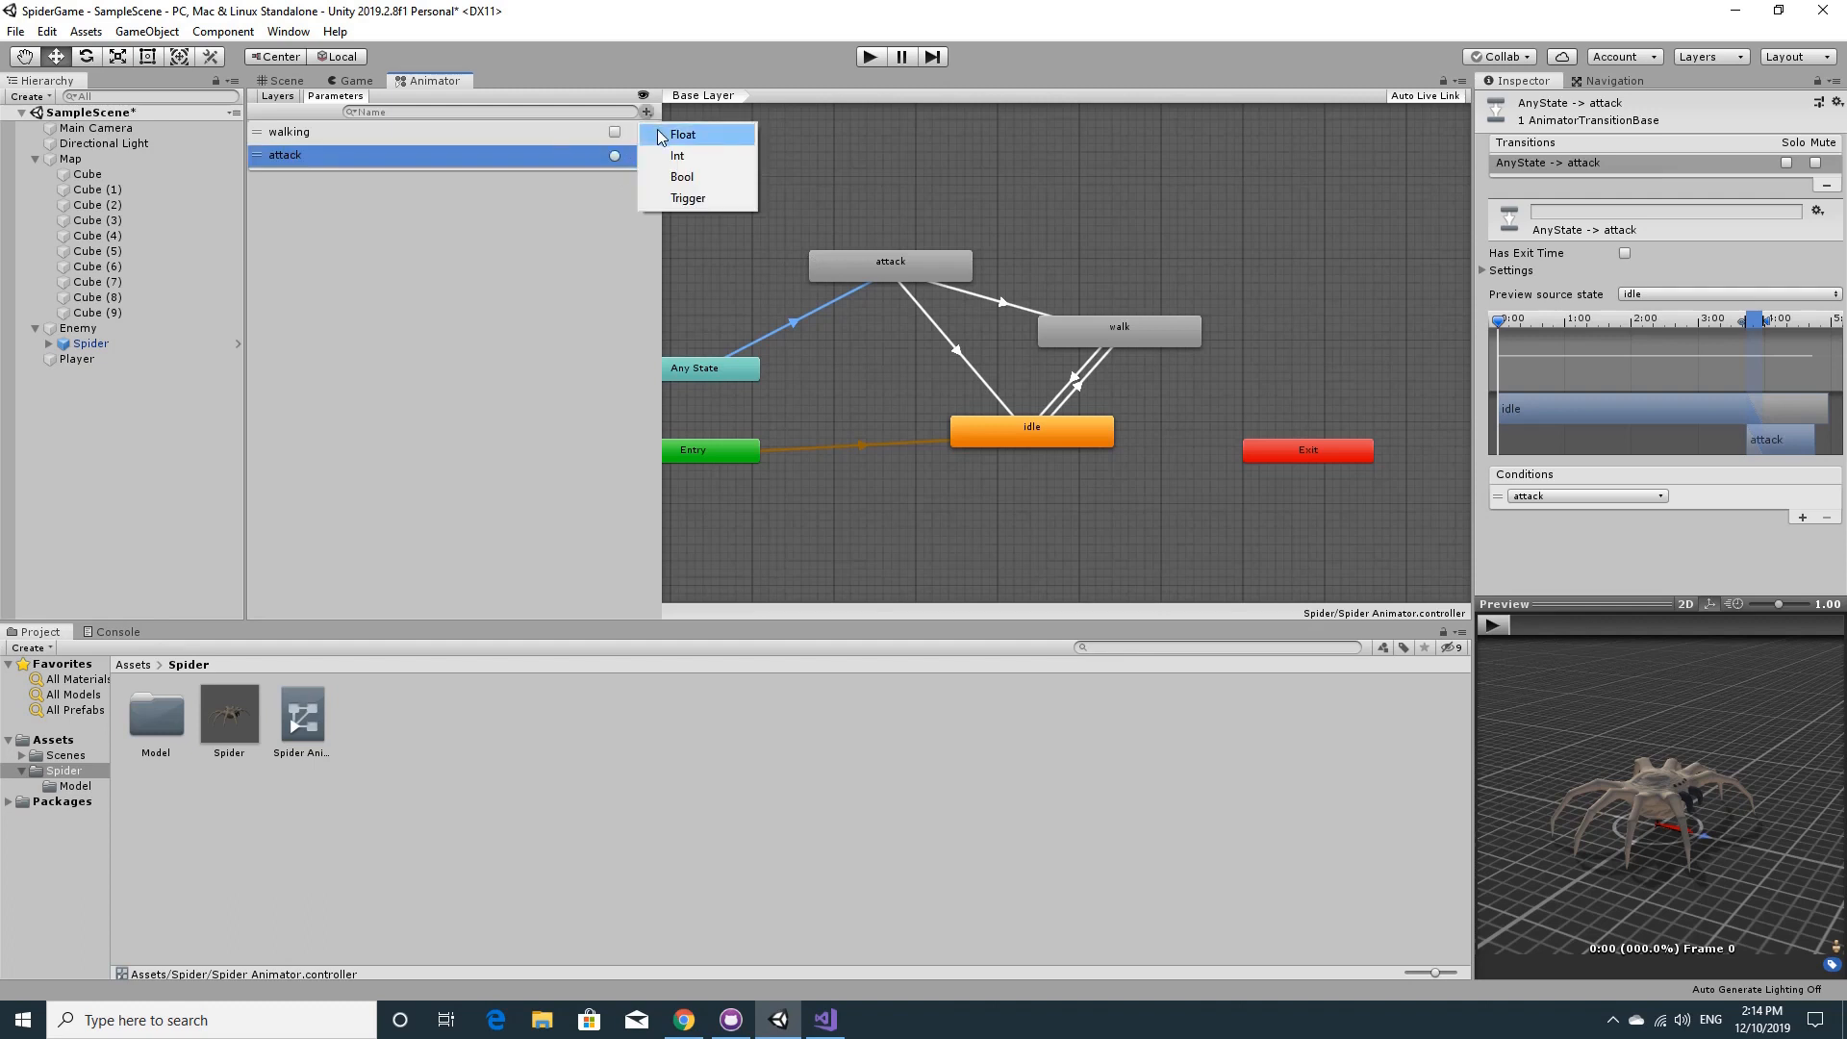
left_click(680, 177)
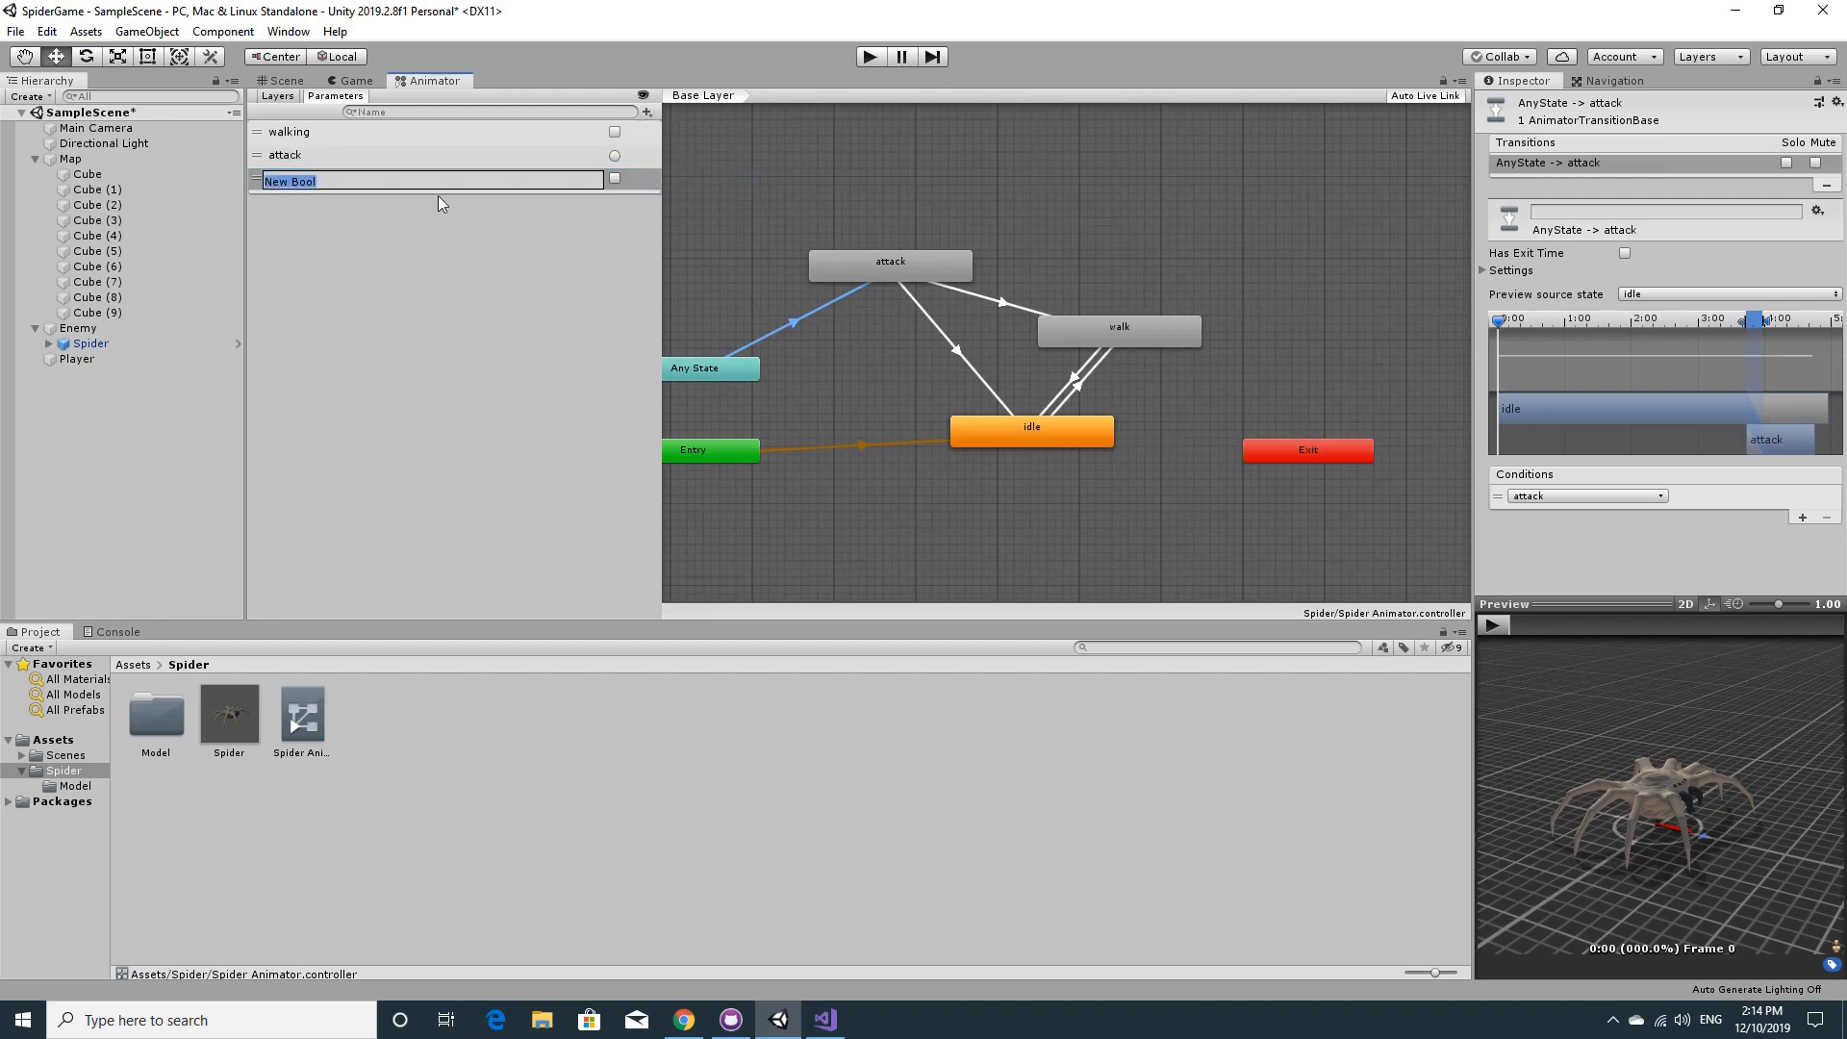
type("attacking")
key("Return")
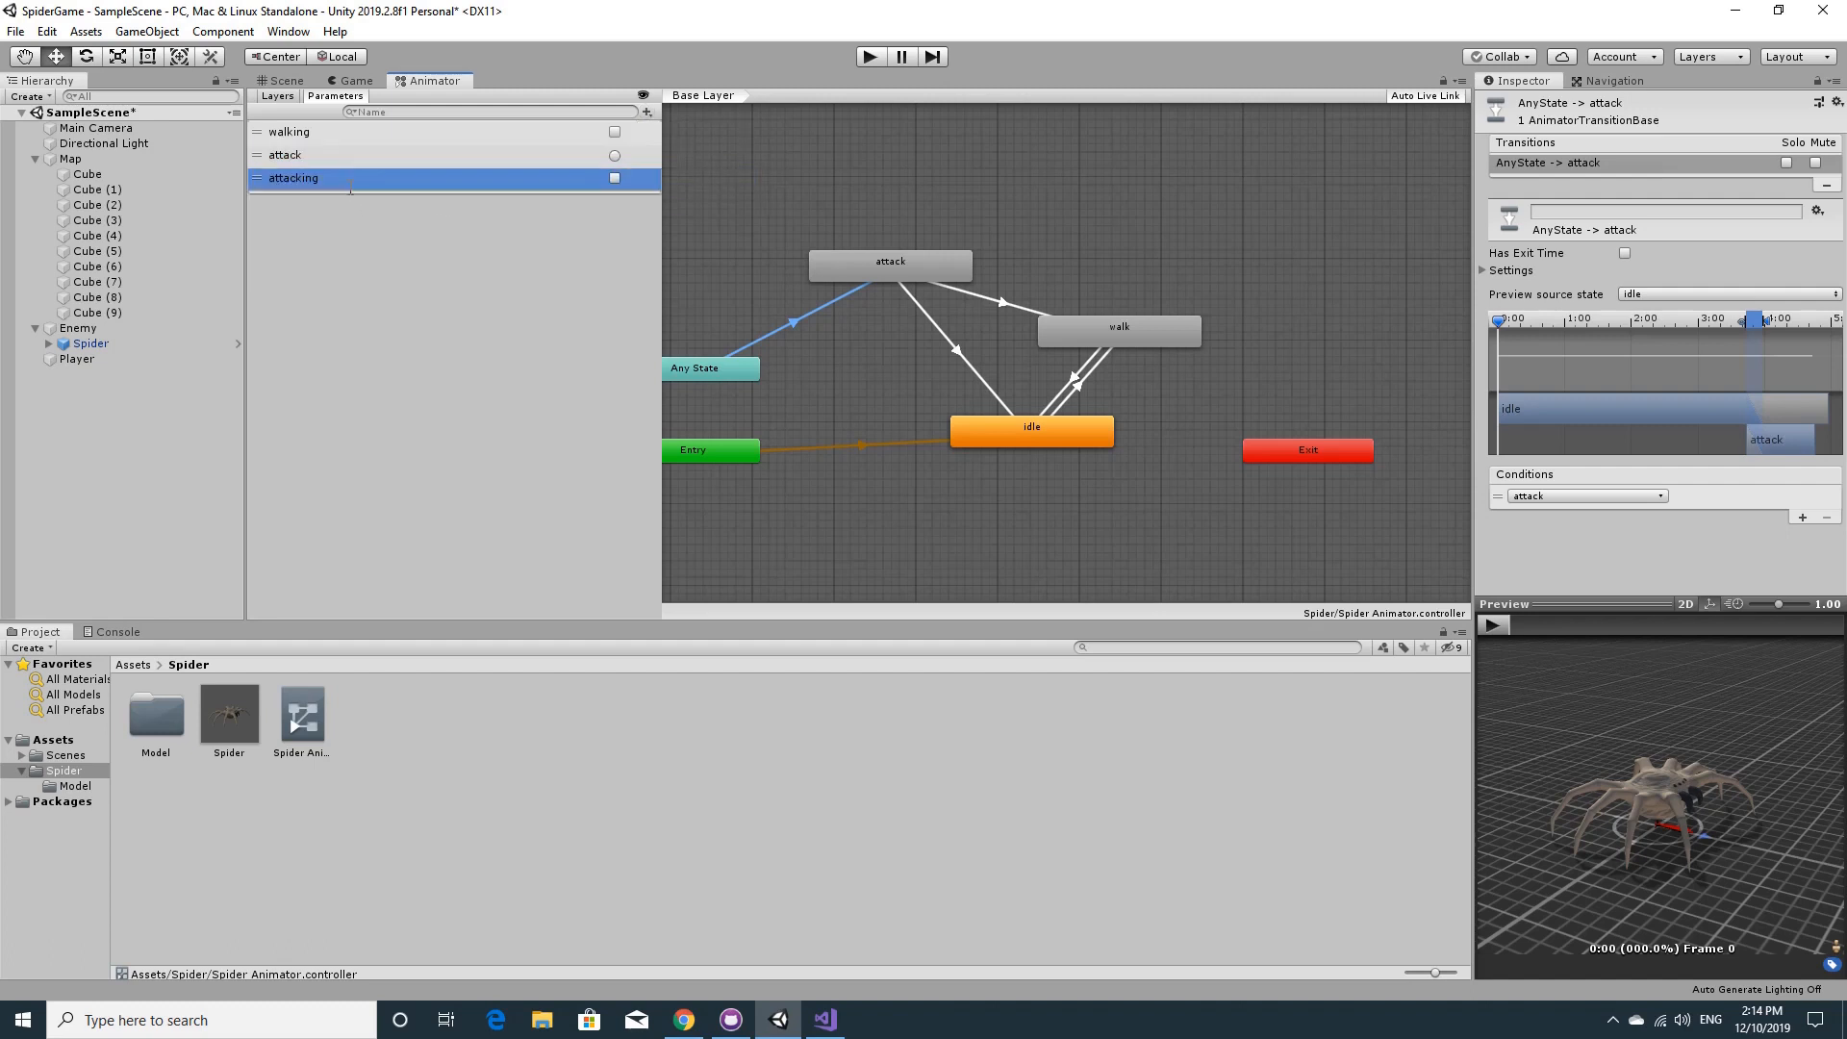
- Delete the attack trigger parameter from the Spider Animator and accept its removal despite the transition using it
double_click(378, 155)
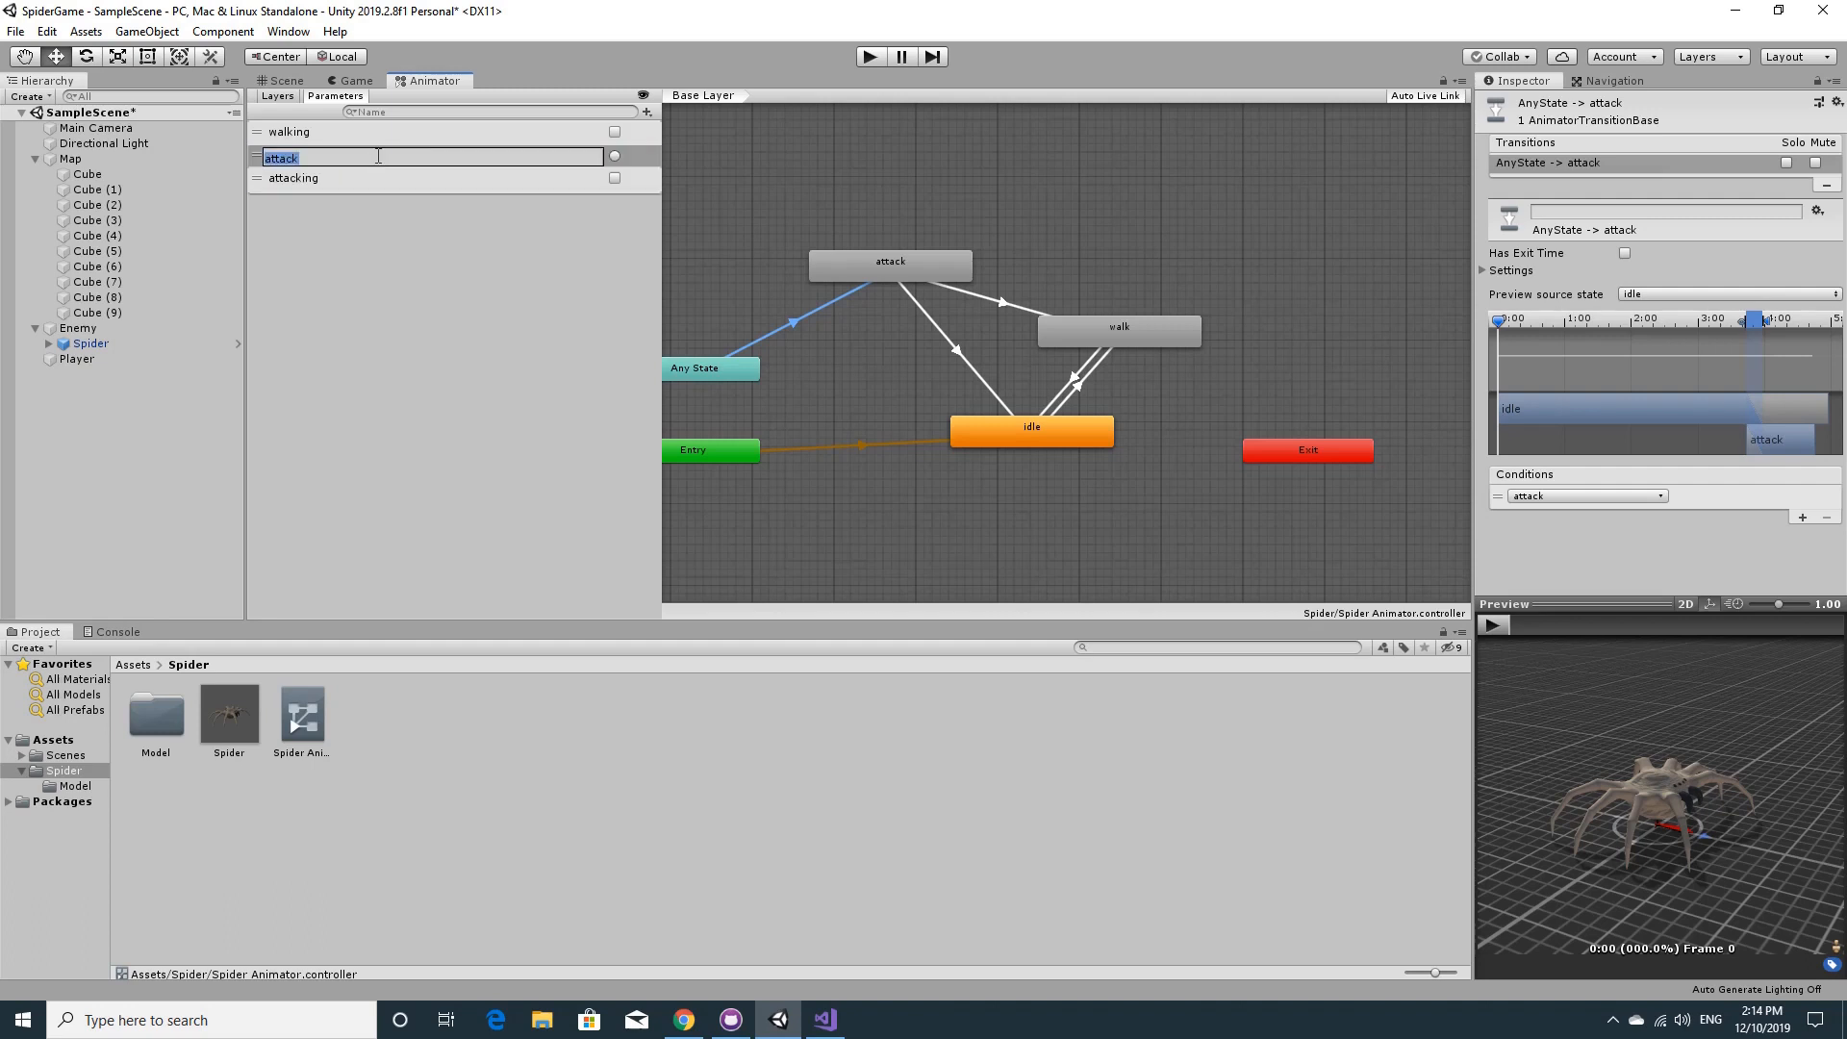
left_click(256, 162)
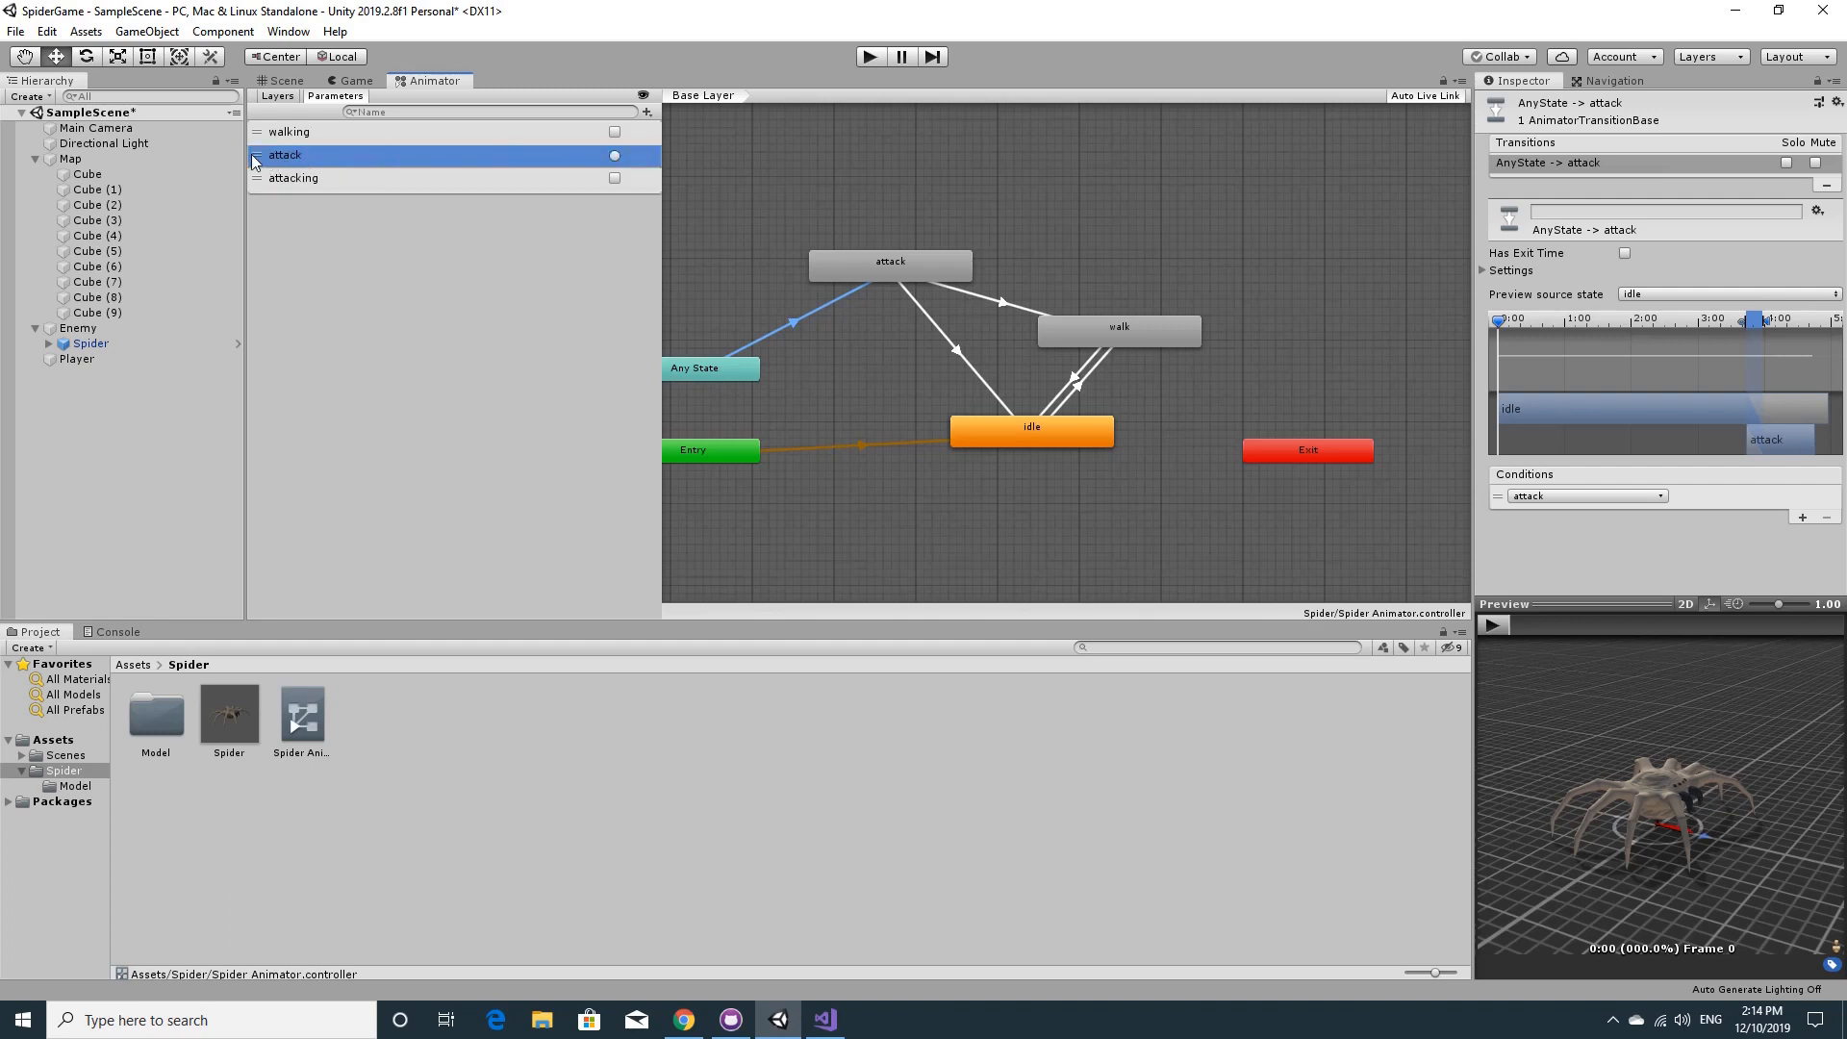
right_click(373, 159)
left_click(399, 171)
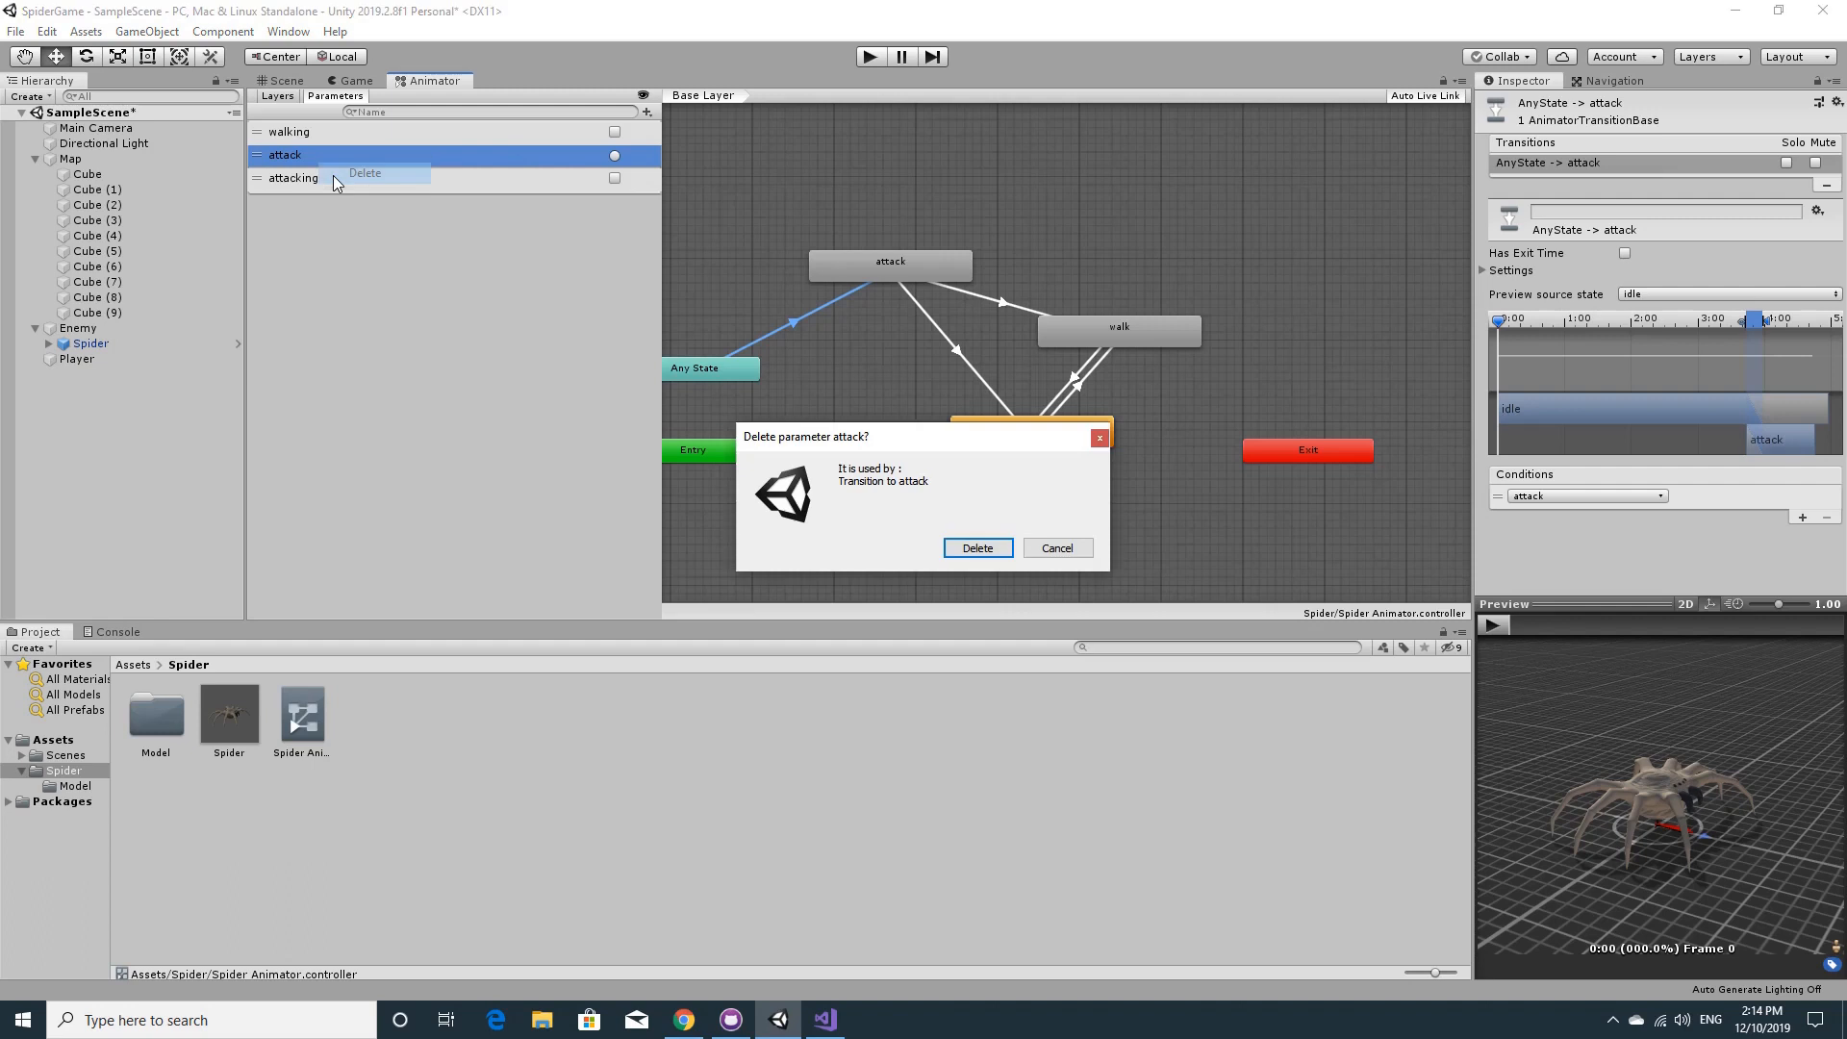
left_click(975, 549)
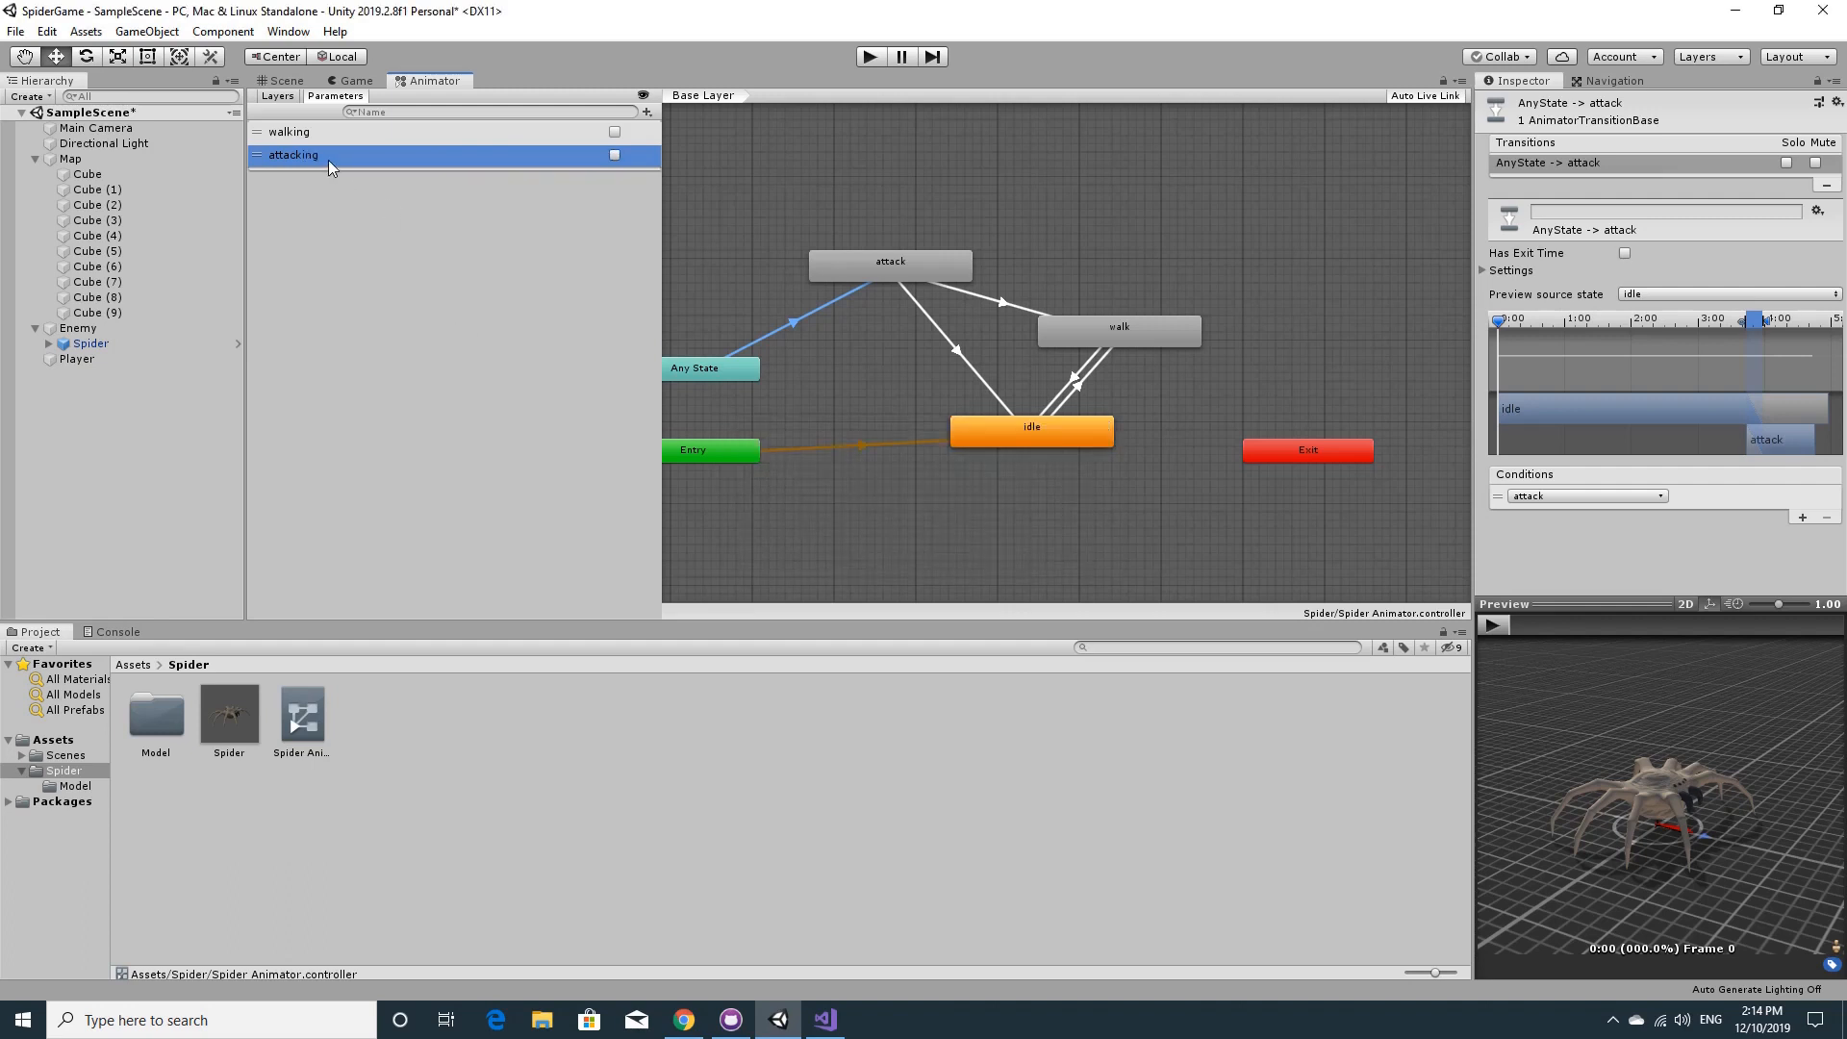
- Set the condition of the Any State to attack transition to attacking being true
left_click(785, 329)
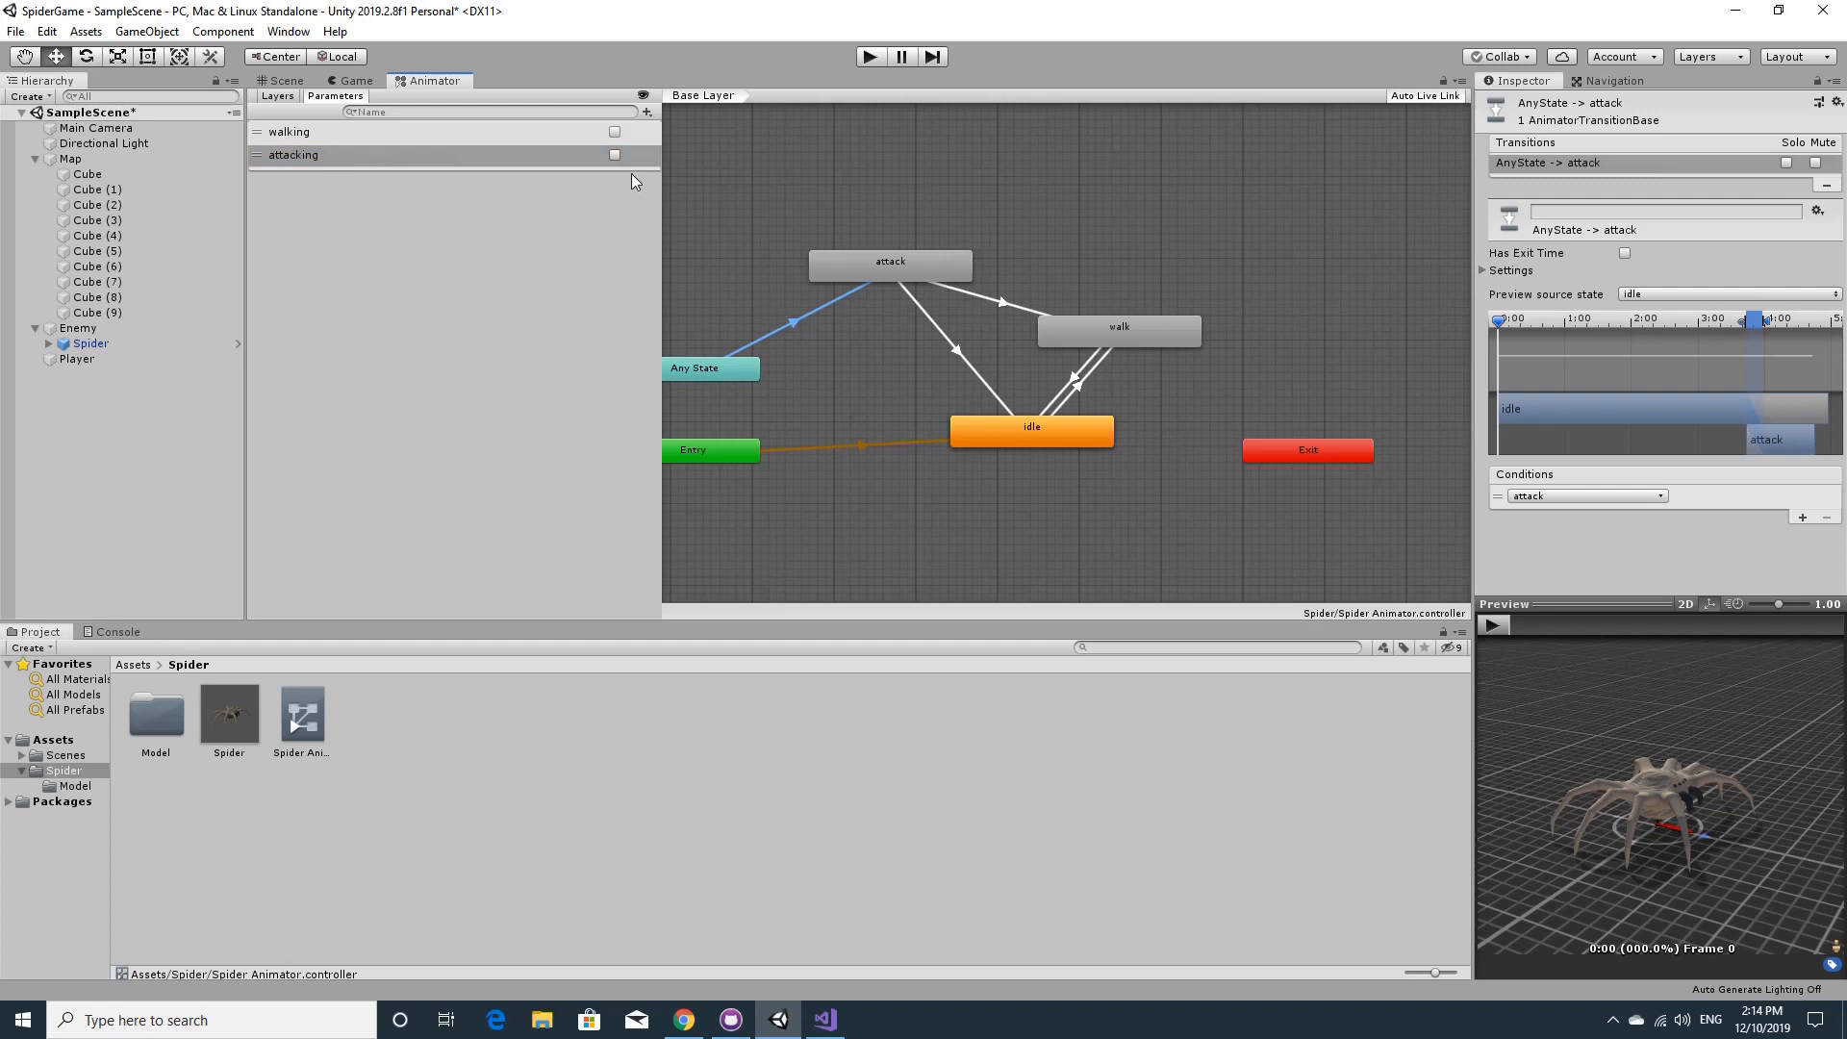
left_click(1541, 496)
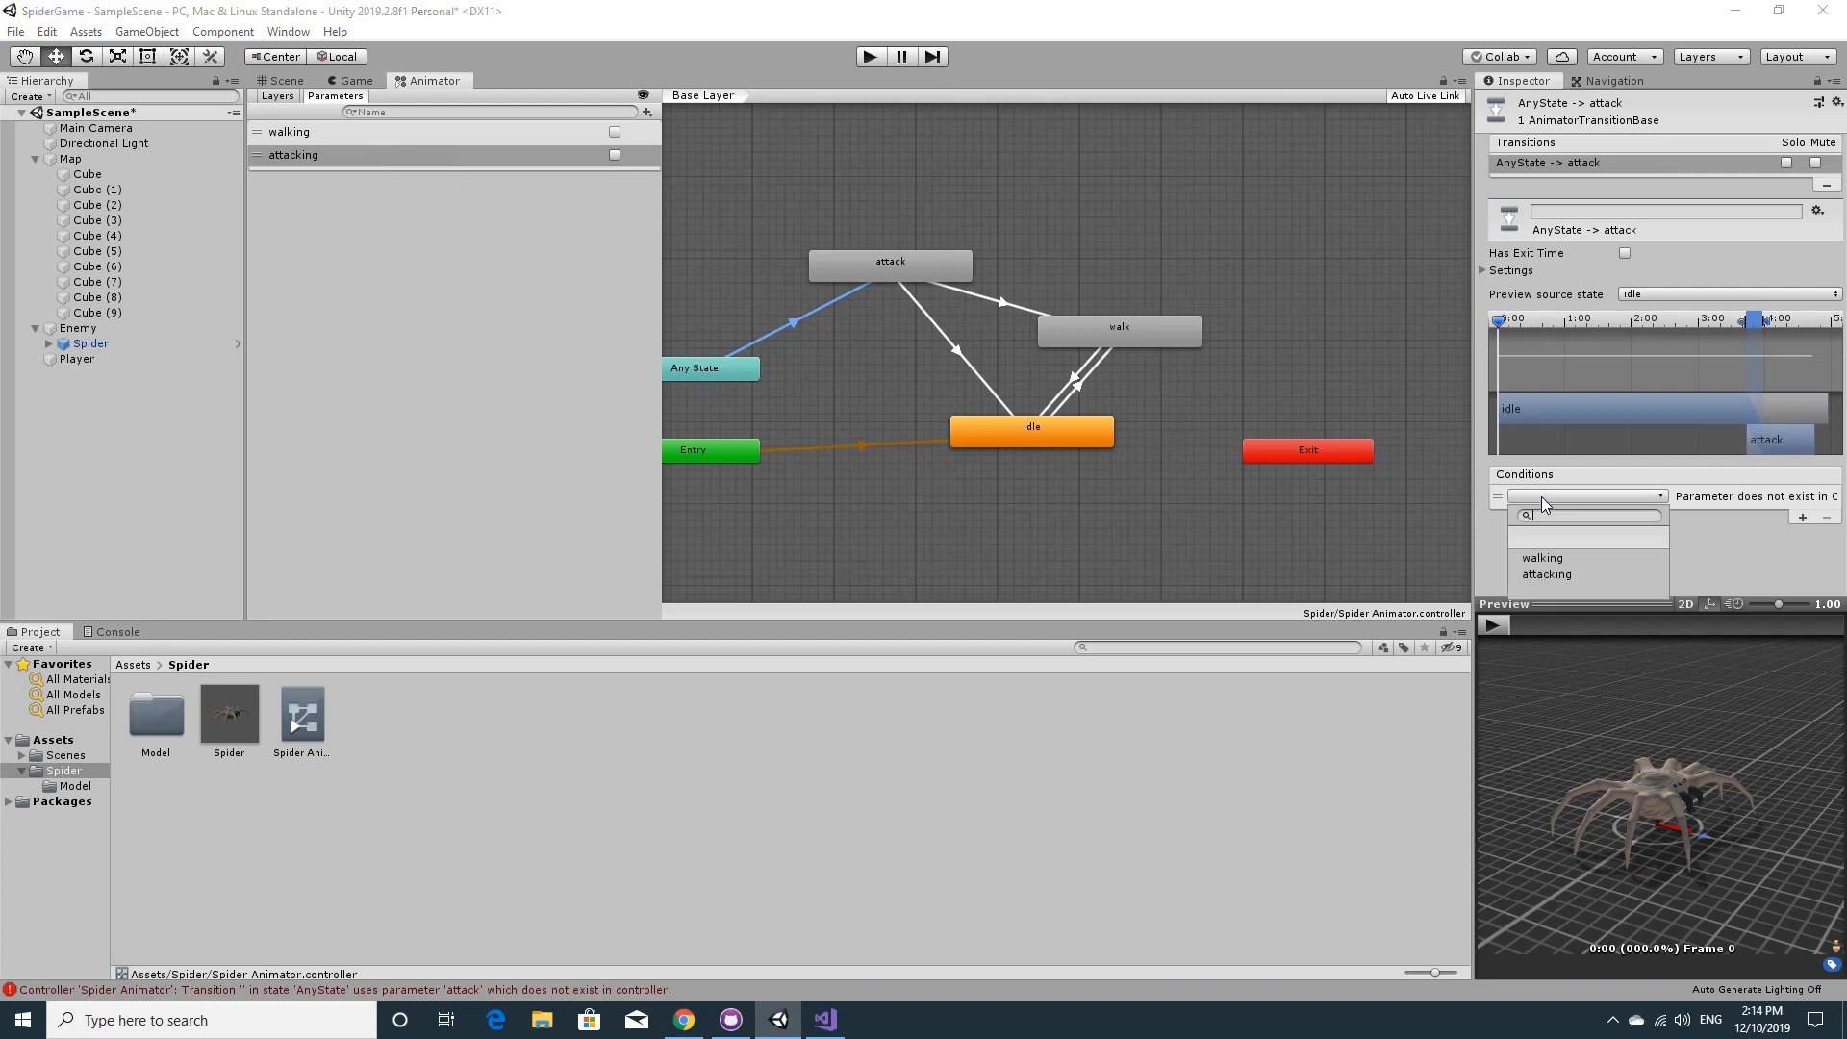
left_click(1554, 569)
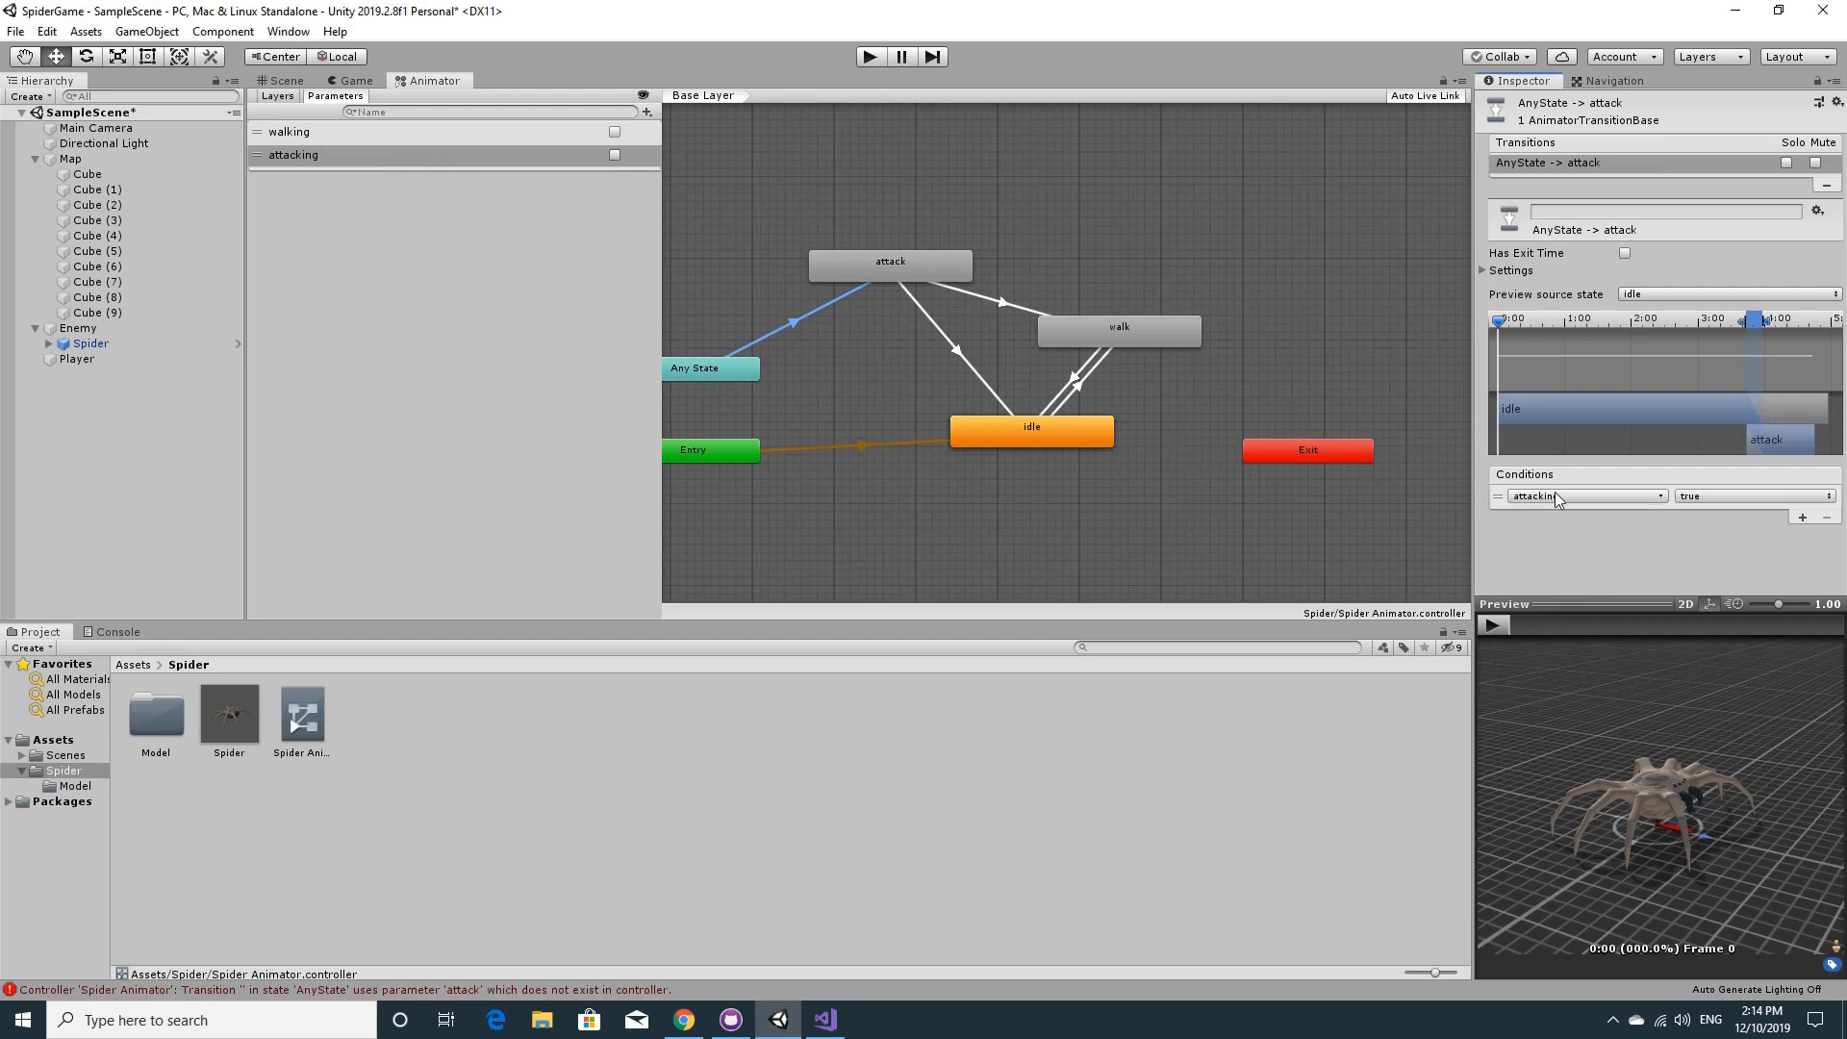
left_click(1701, 515)
- Add a second condition to the attack to walk transition requiring attacking to be false
left_click(992, 304)
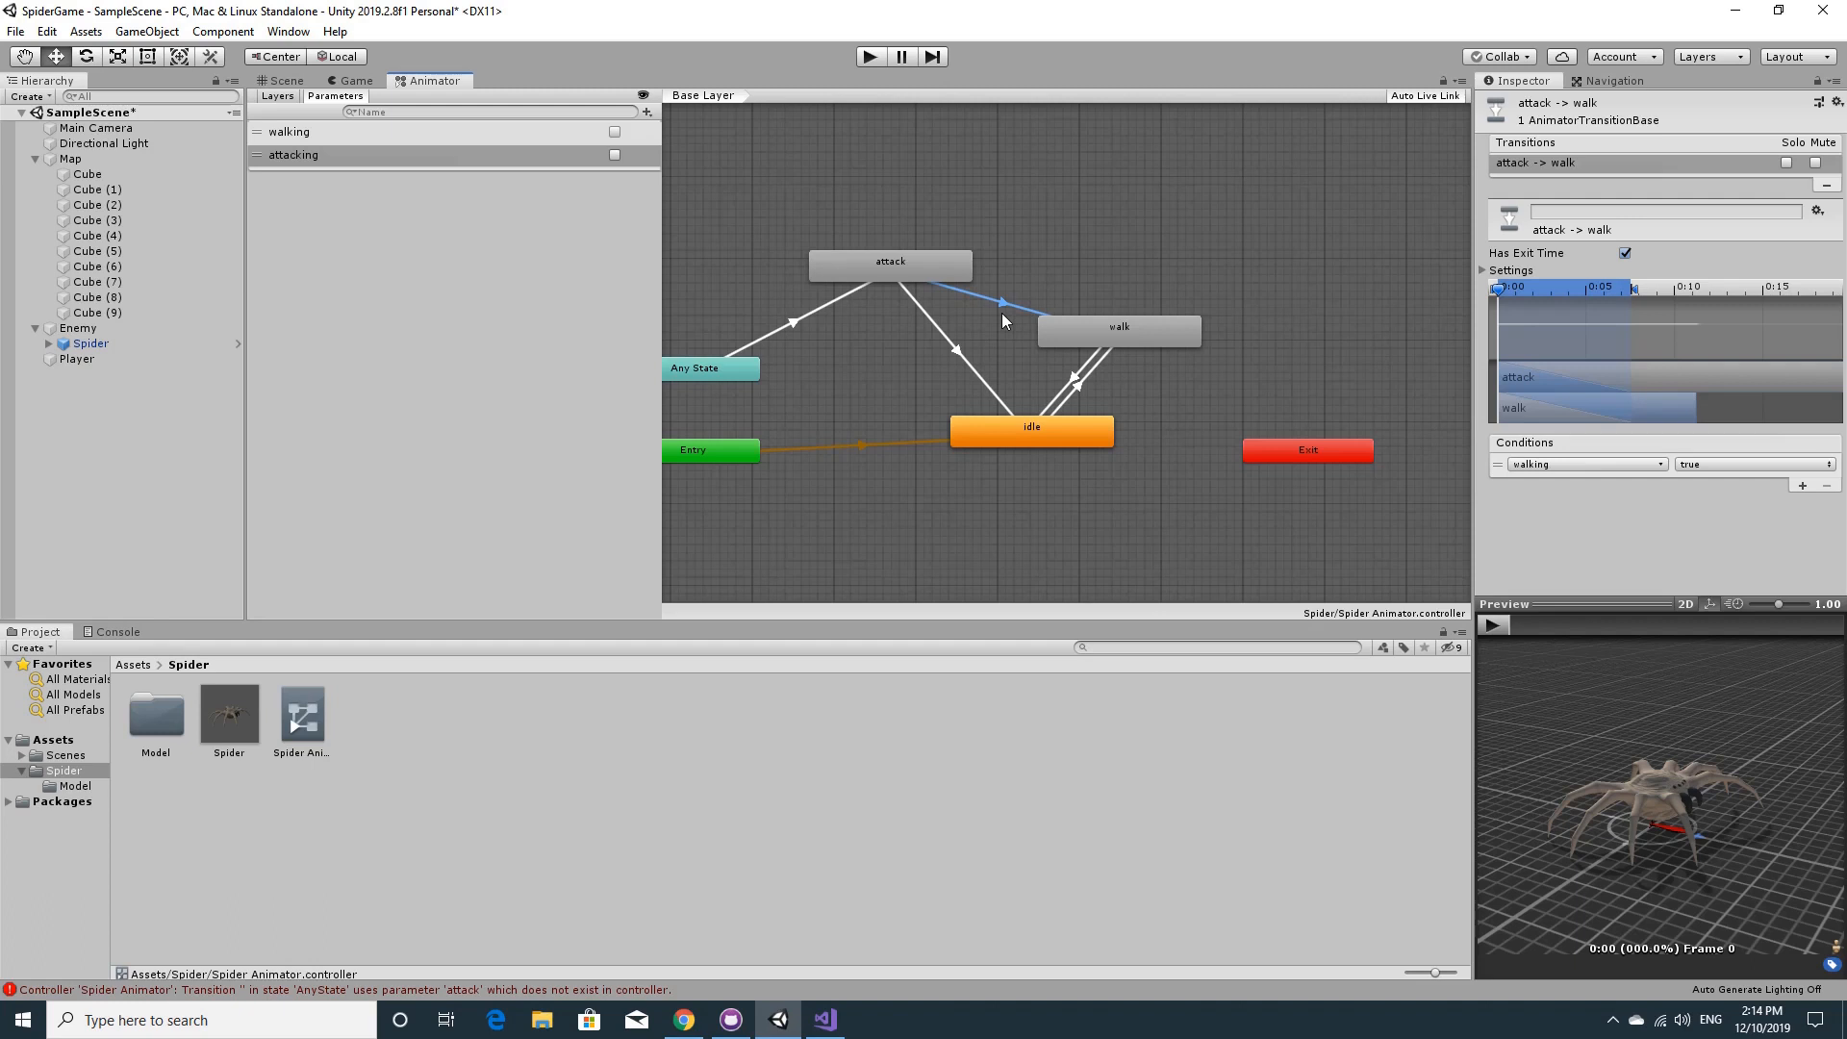
left_click(956, 350)
left_click(999, 307)
left_click(1803, 486)
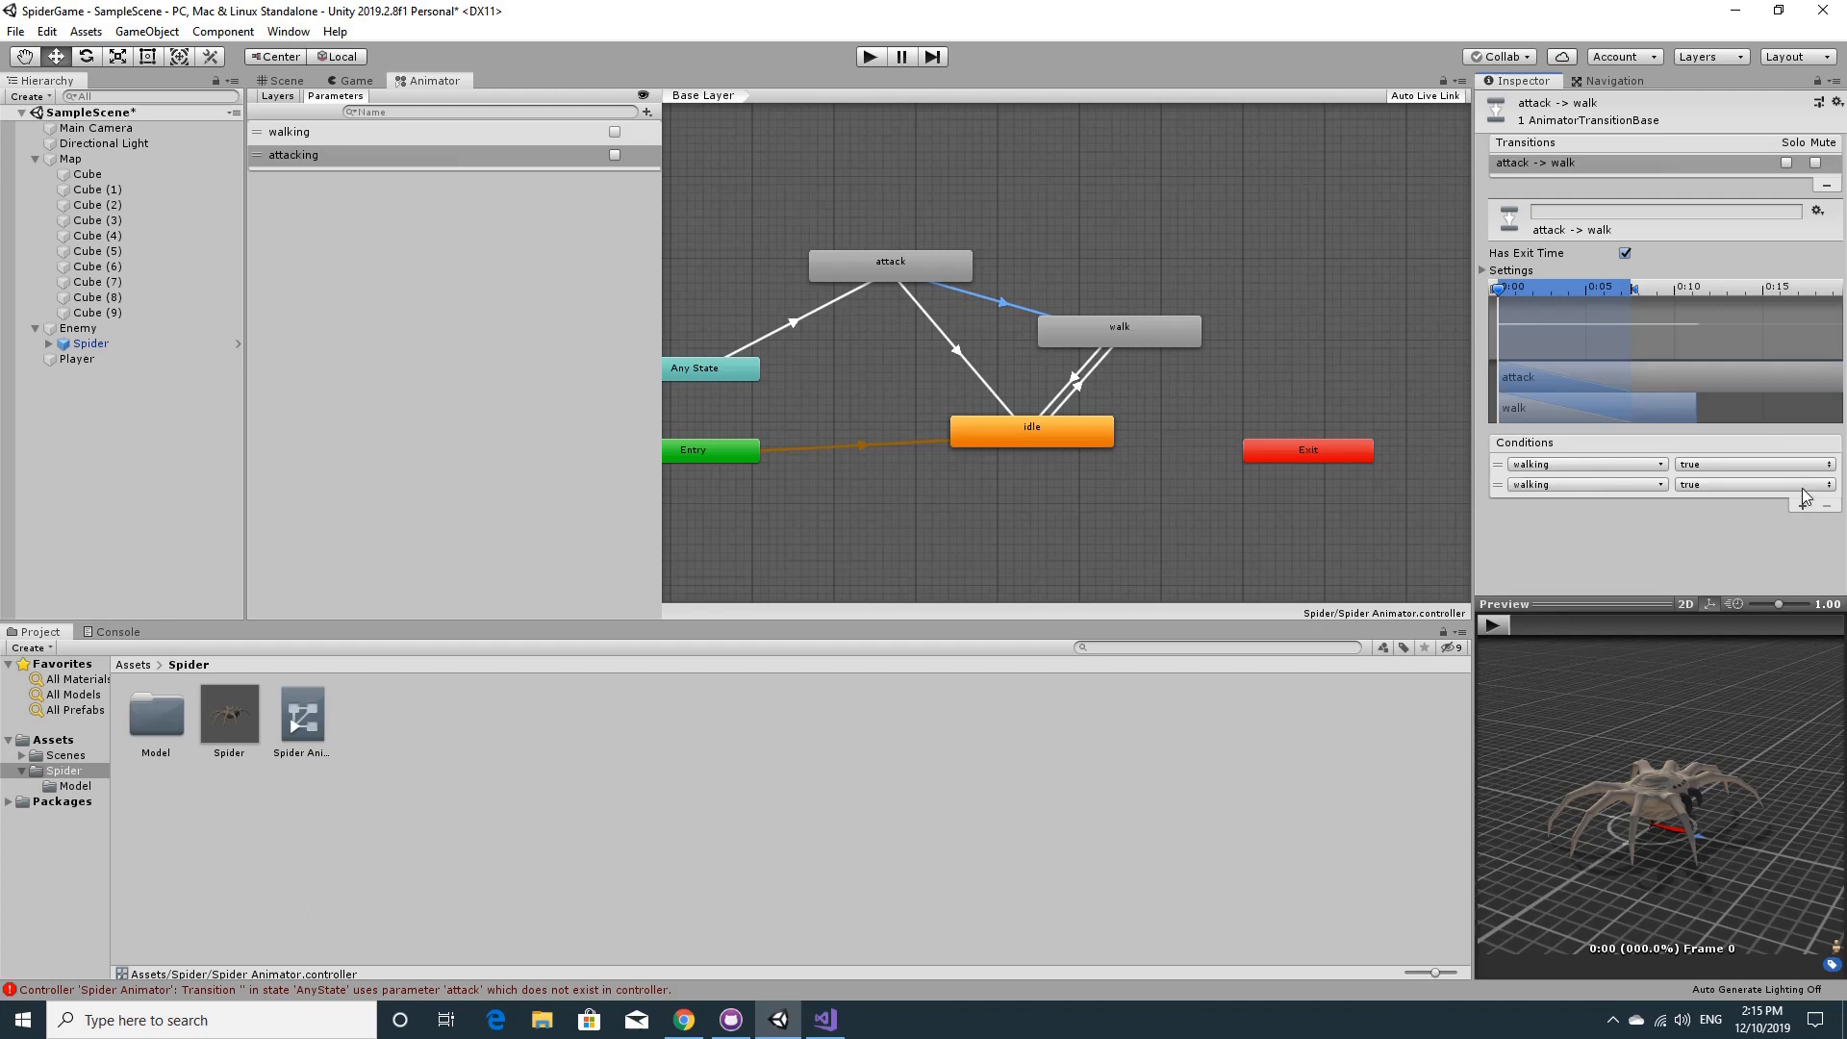
left_click(1618, 484)
left_click(1564, 562)
left_click(1718, 486)
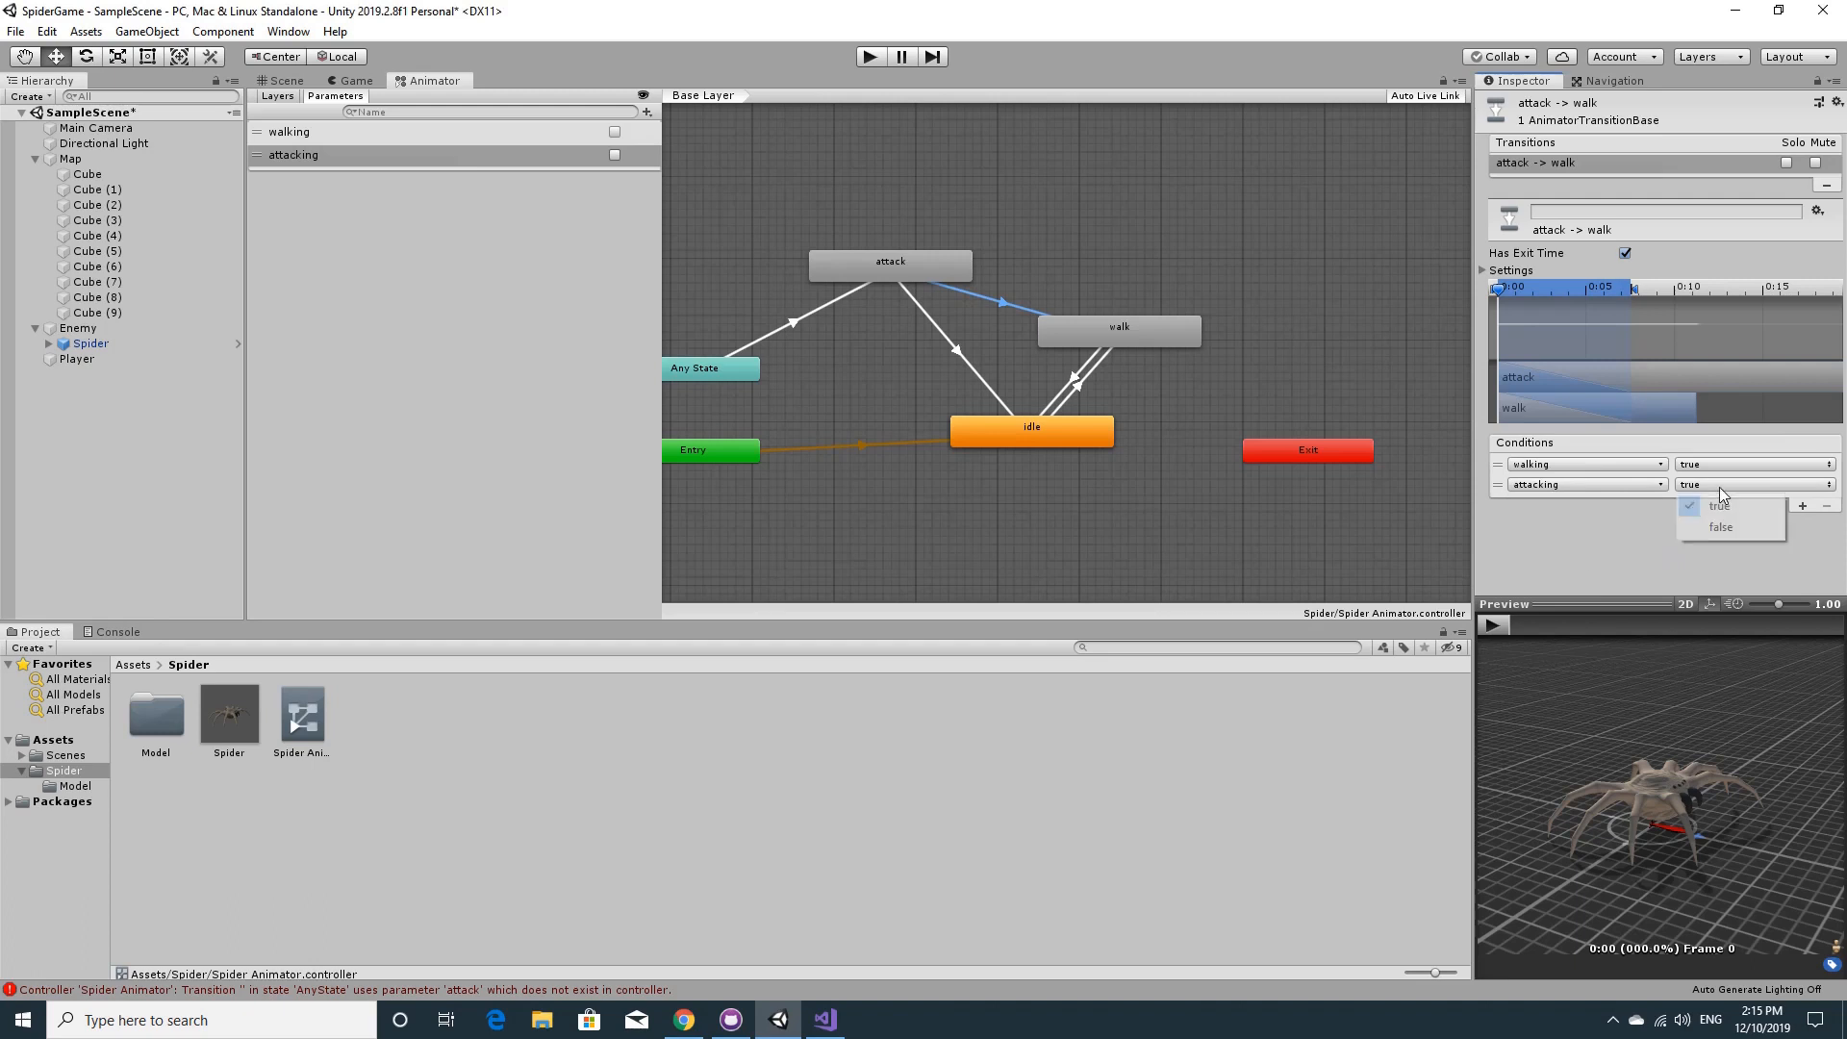
left_click(1719, 529)
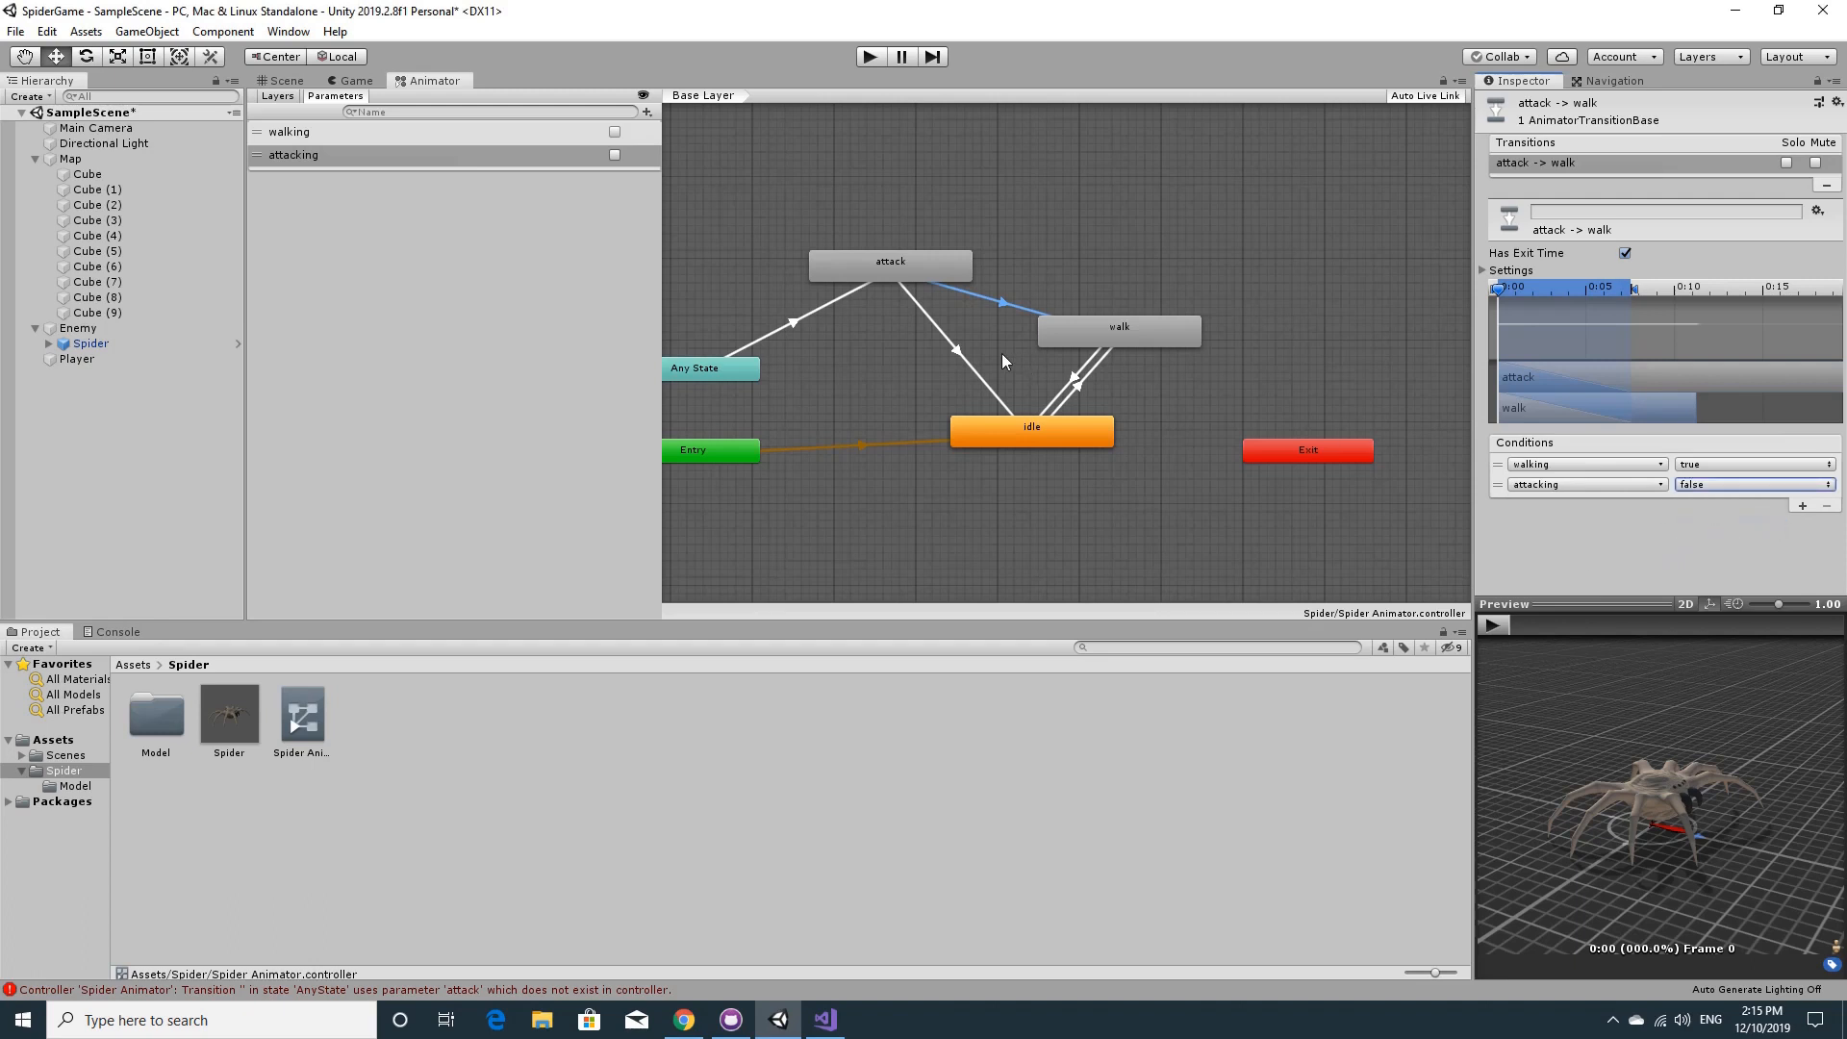
- Add a second condition to the attack to idle transition requiring attacking to be false
left_click(956, 350)
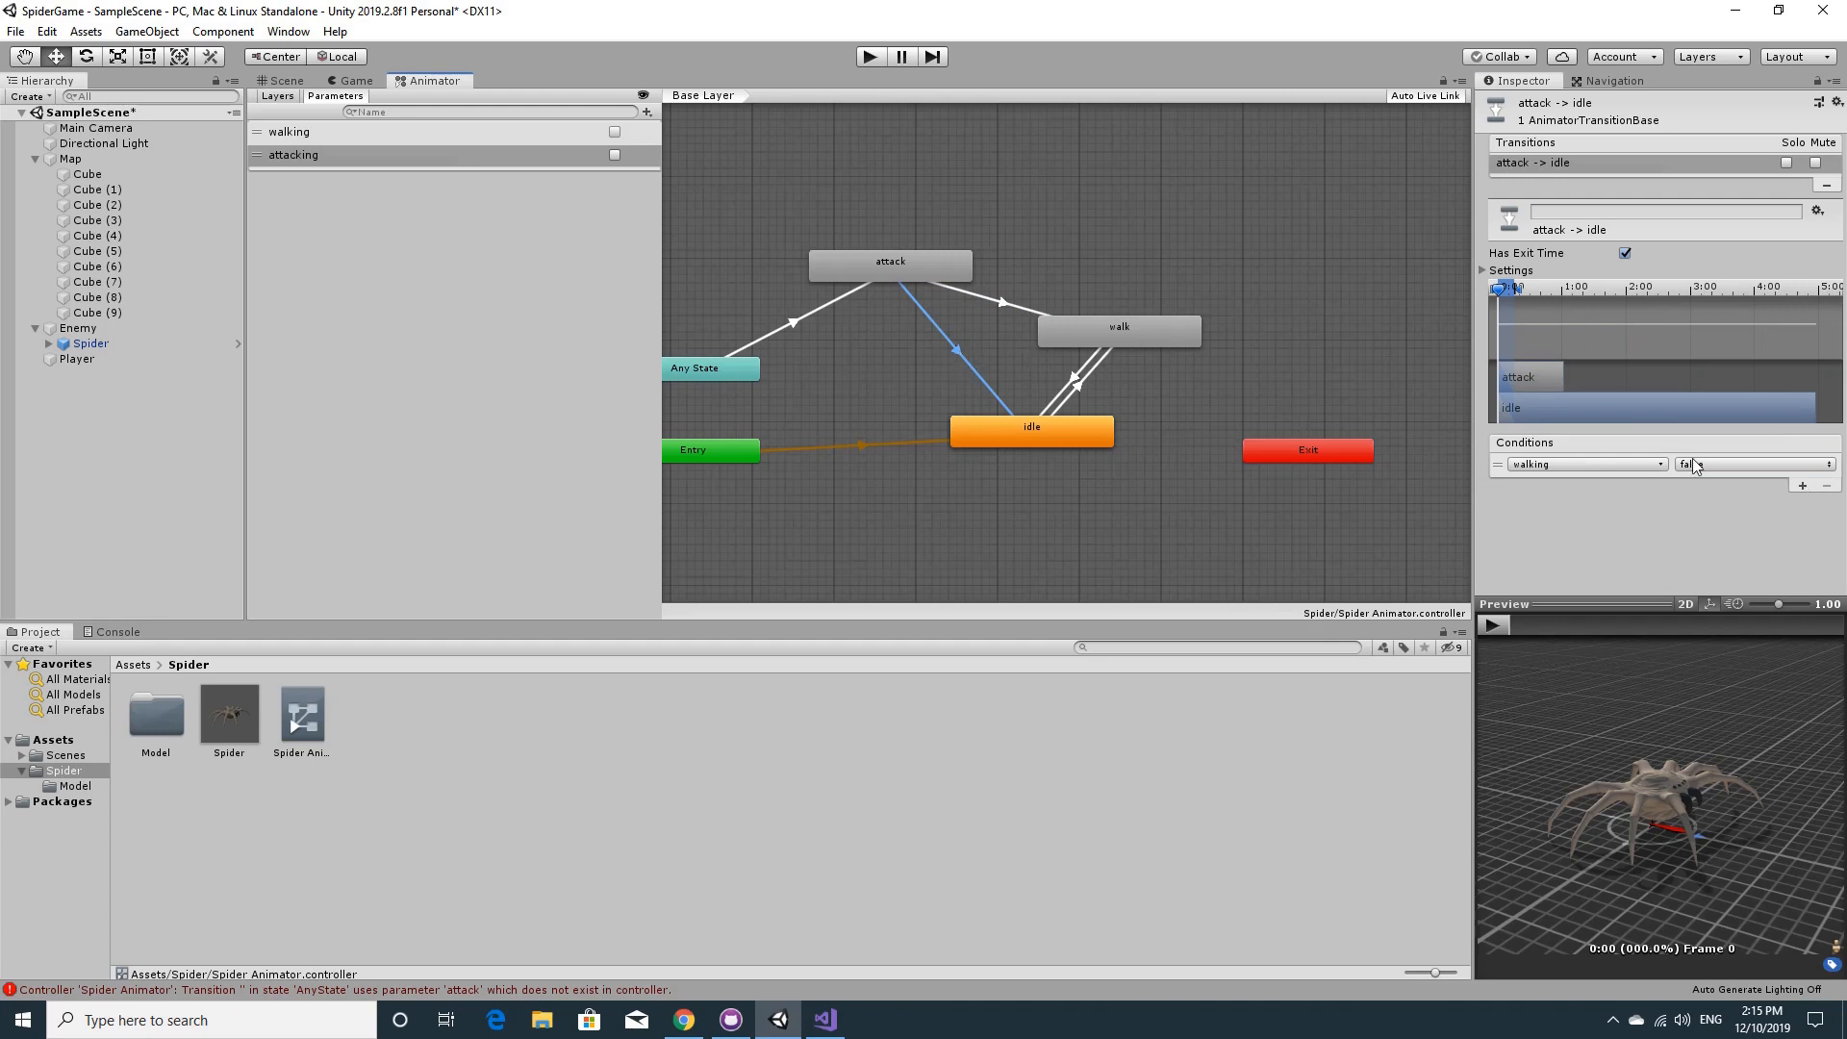
left_click(1803, 487)
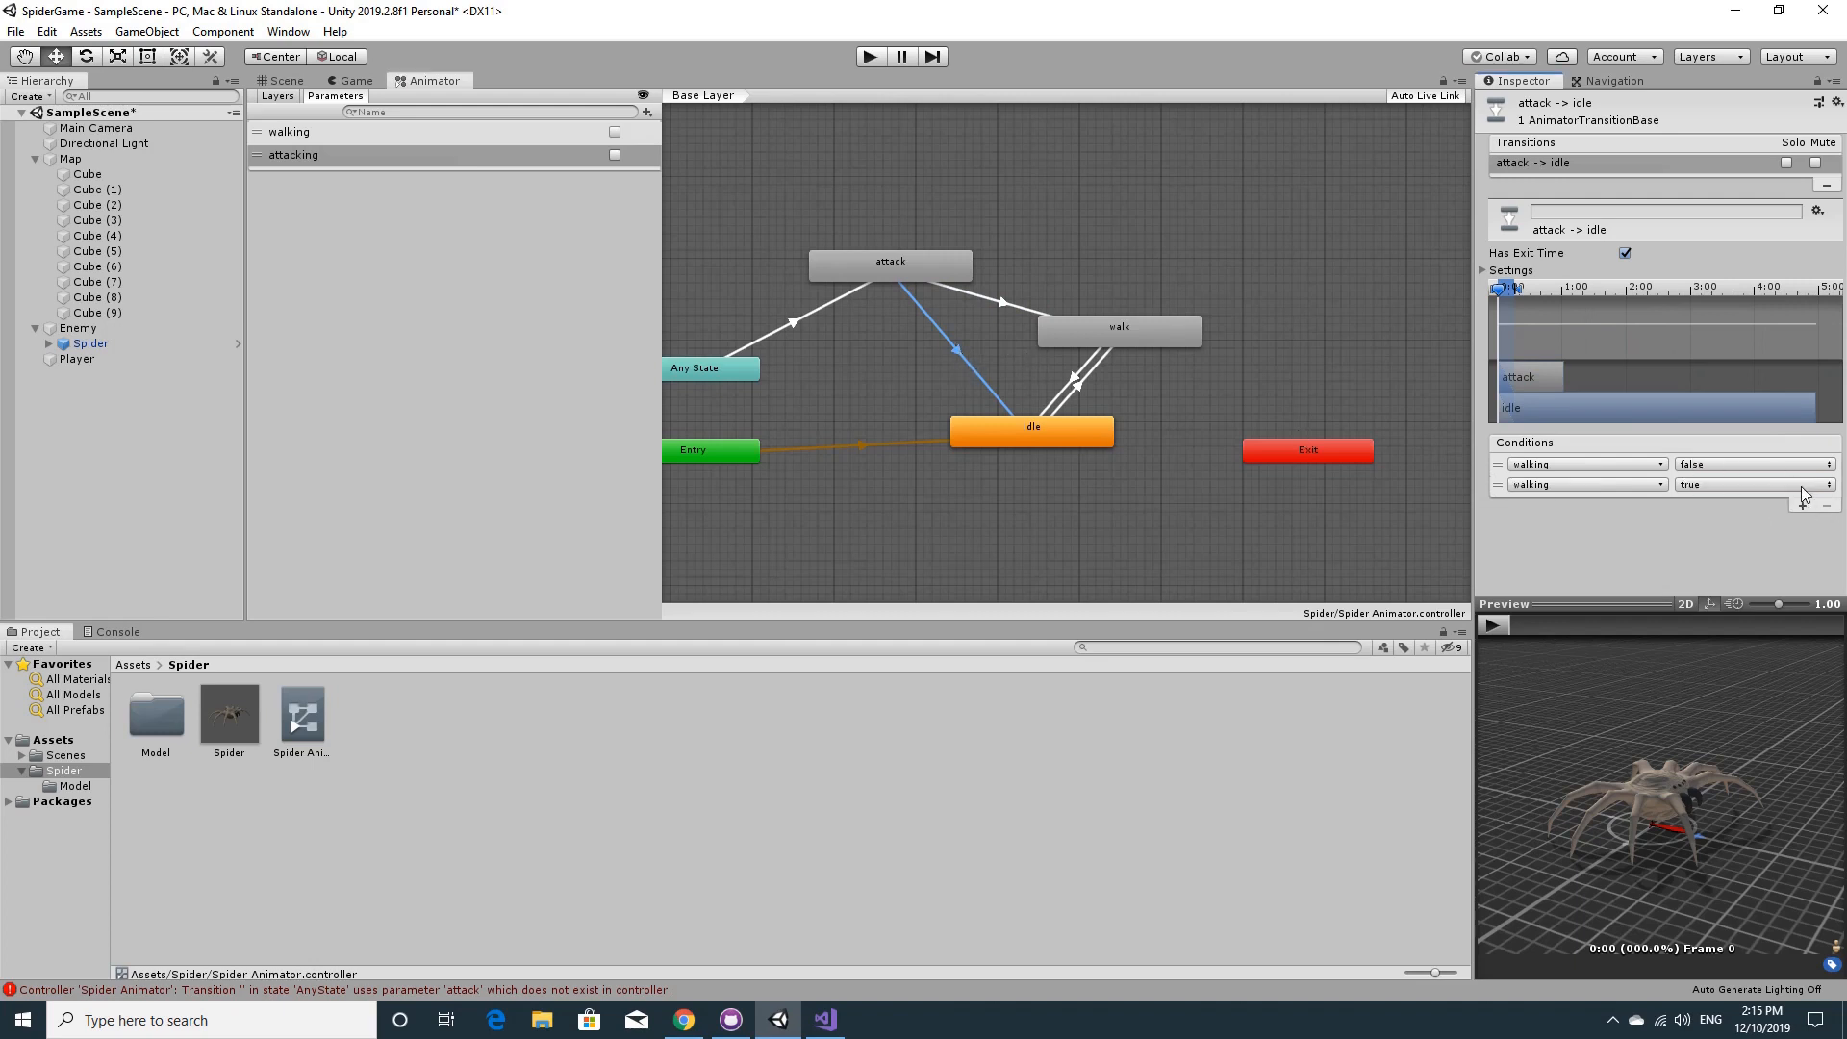
left_click(1562, 483)
left_click(1557, 560)
left_click(1705, 486)
left_click(1712, 528)
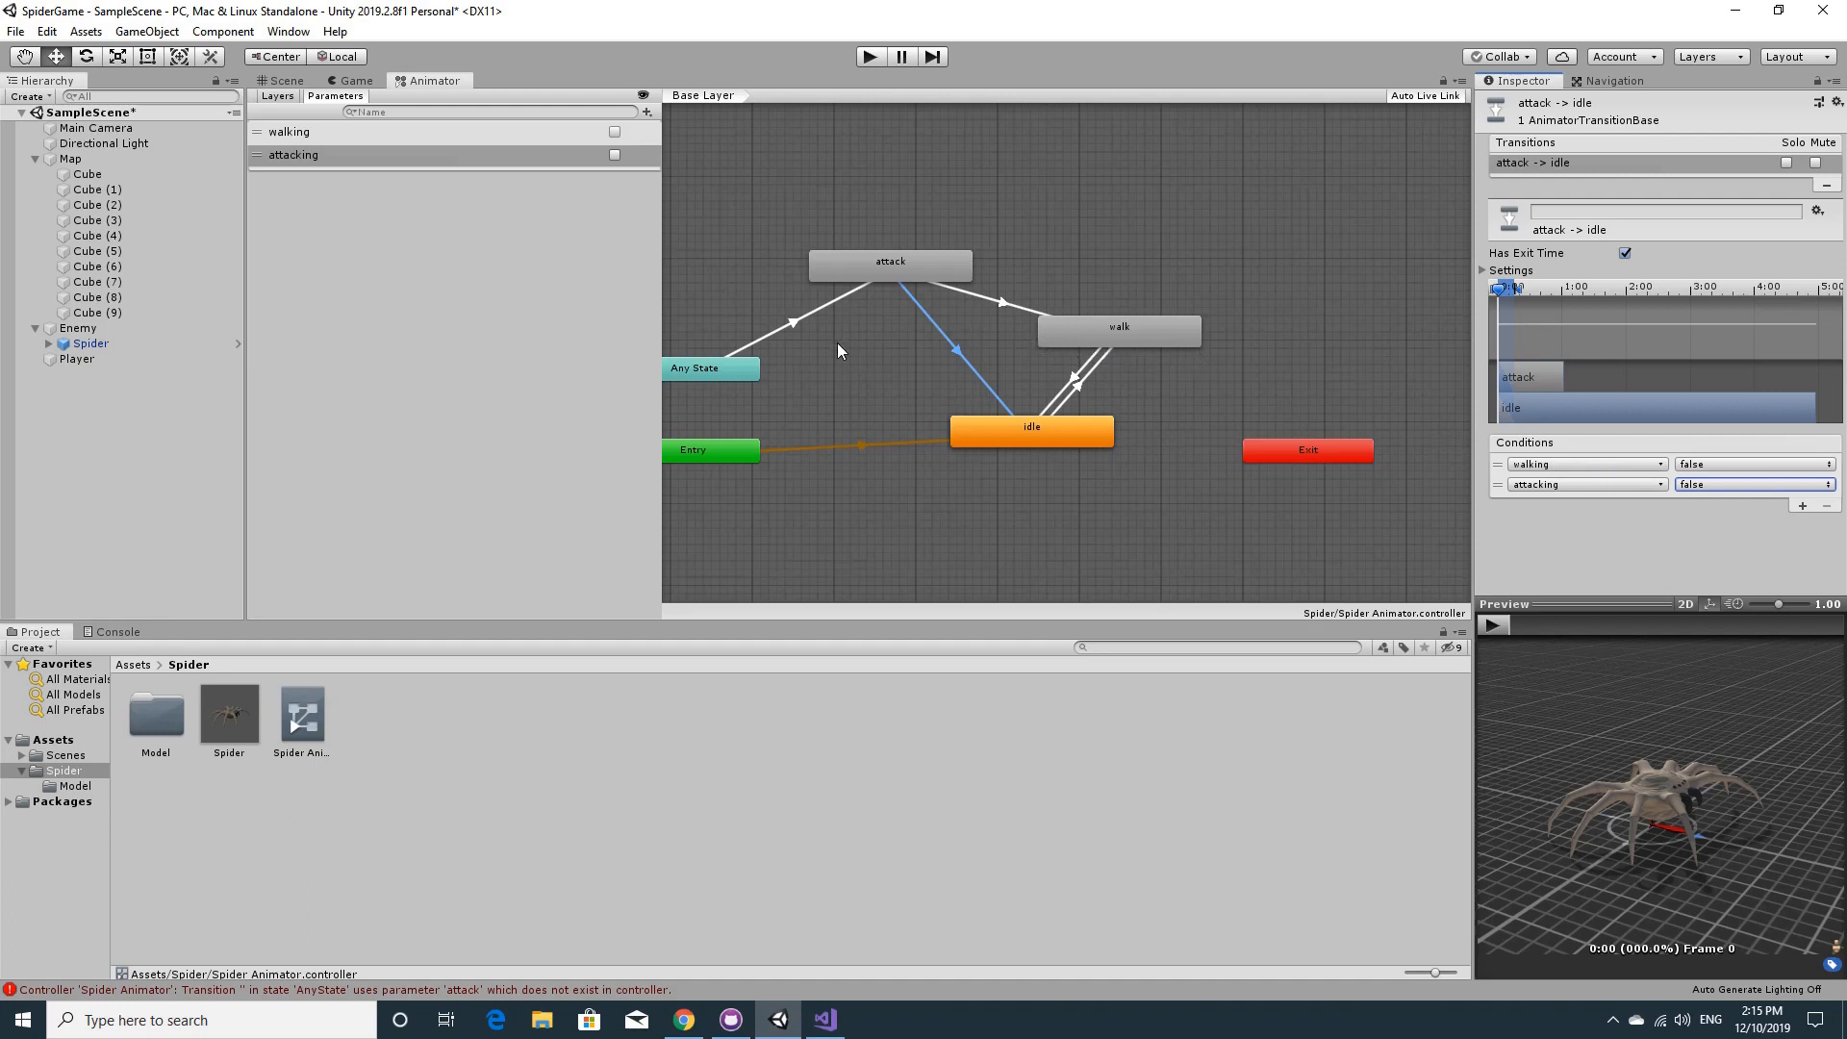
- Inspect the Any State to attack transition and the attack state, and open the Console to check the reported error
left_click(794, 326)
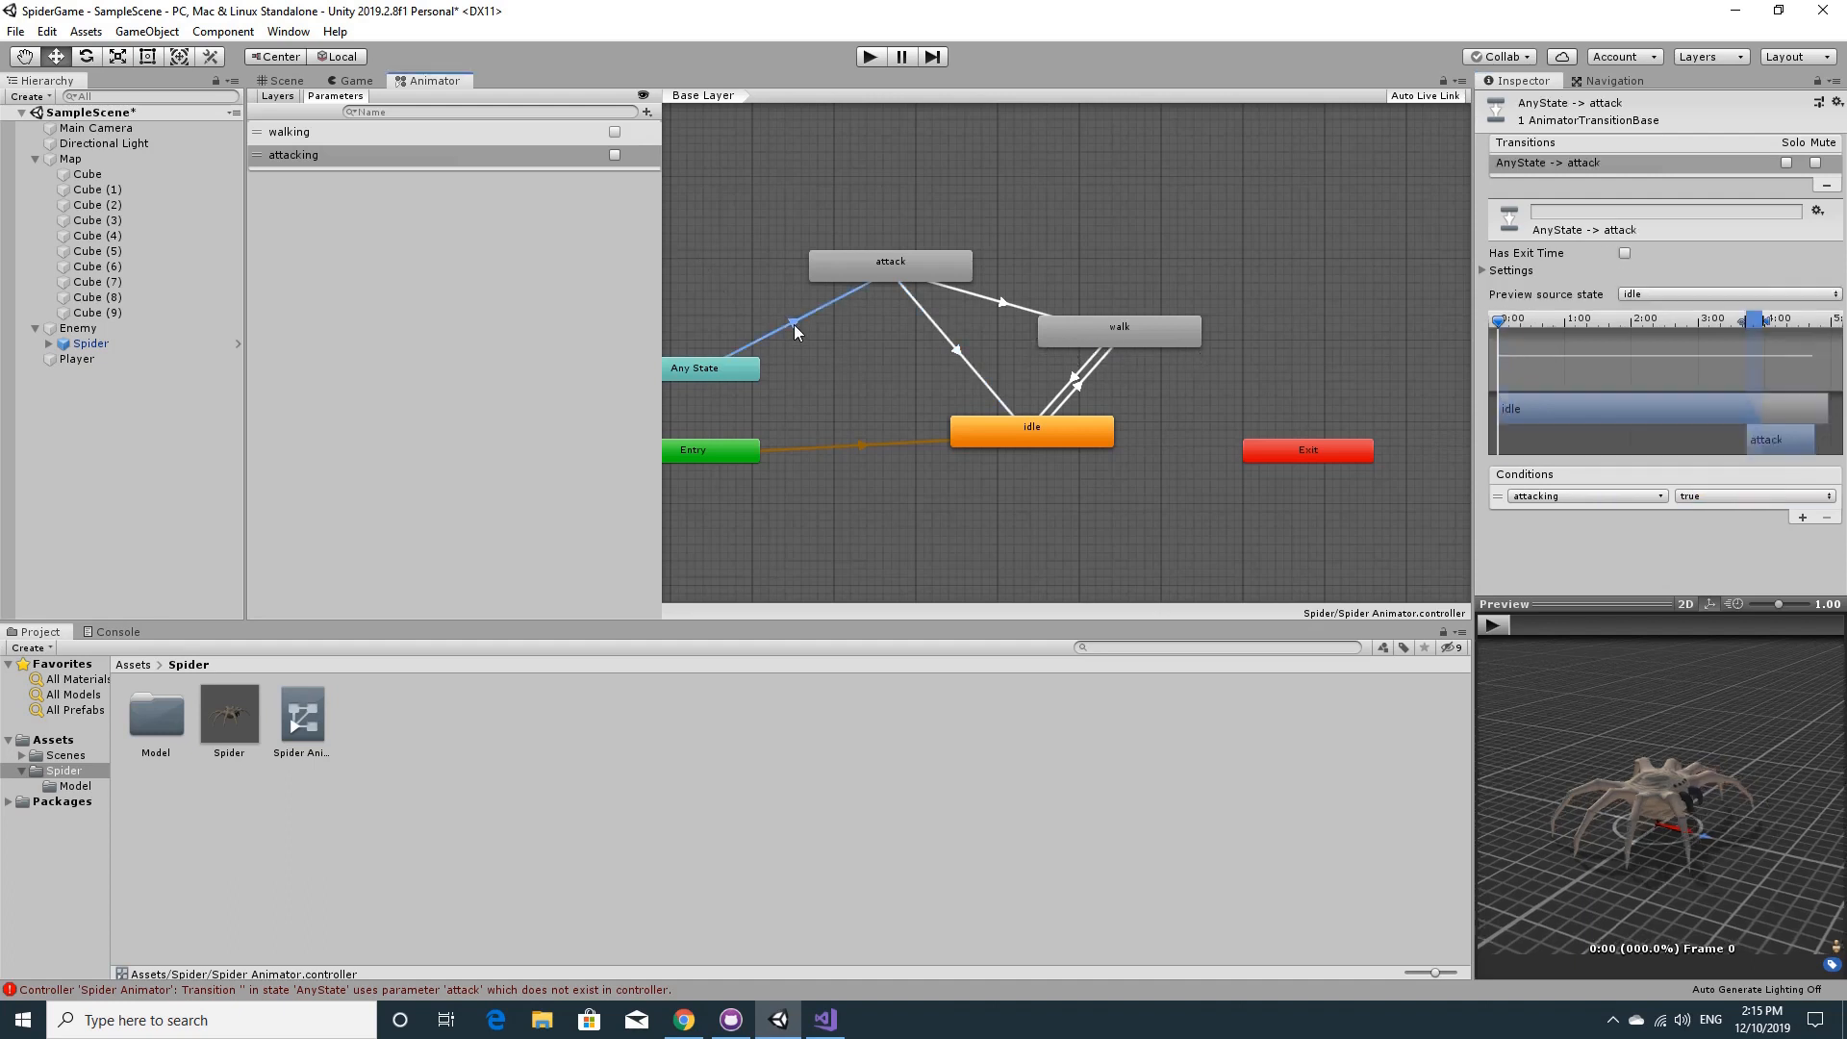
left_click(881, 263)
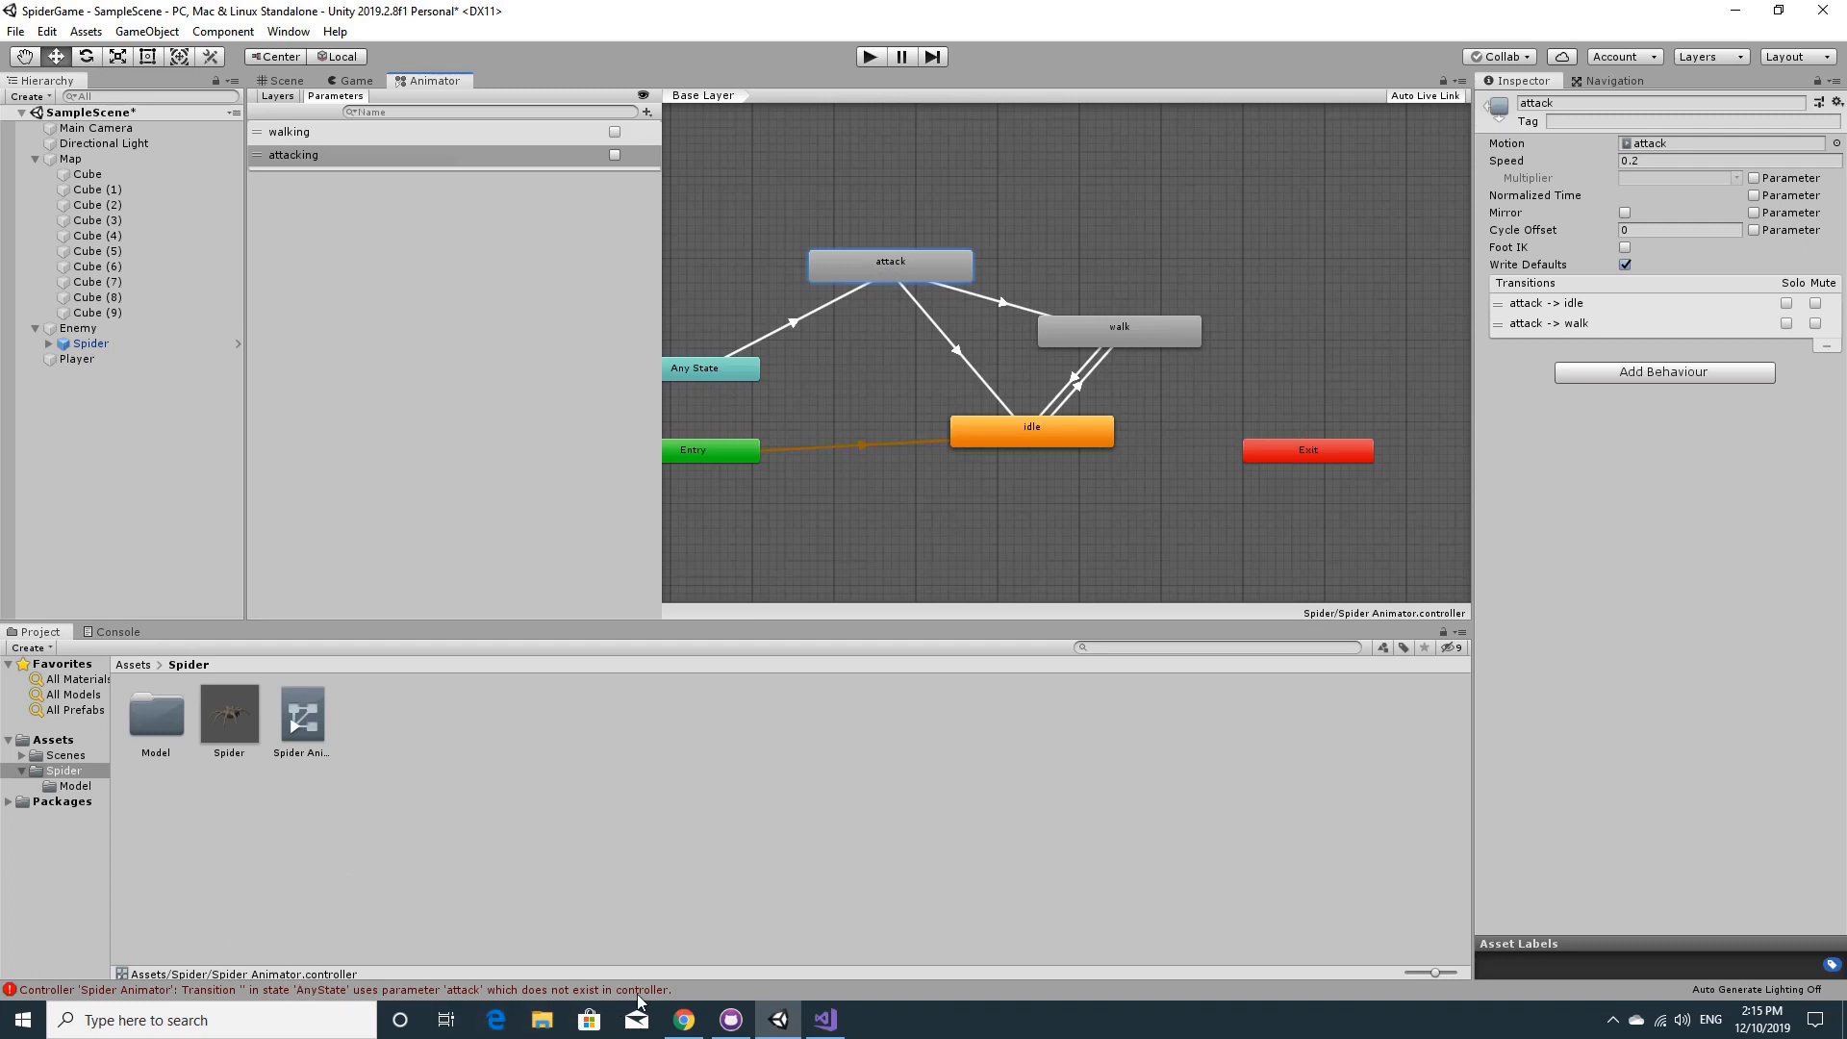
left_click(231, 991)
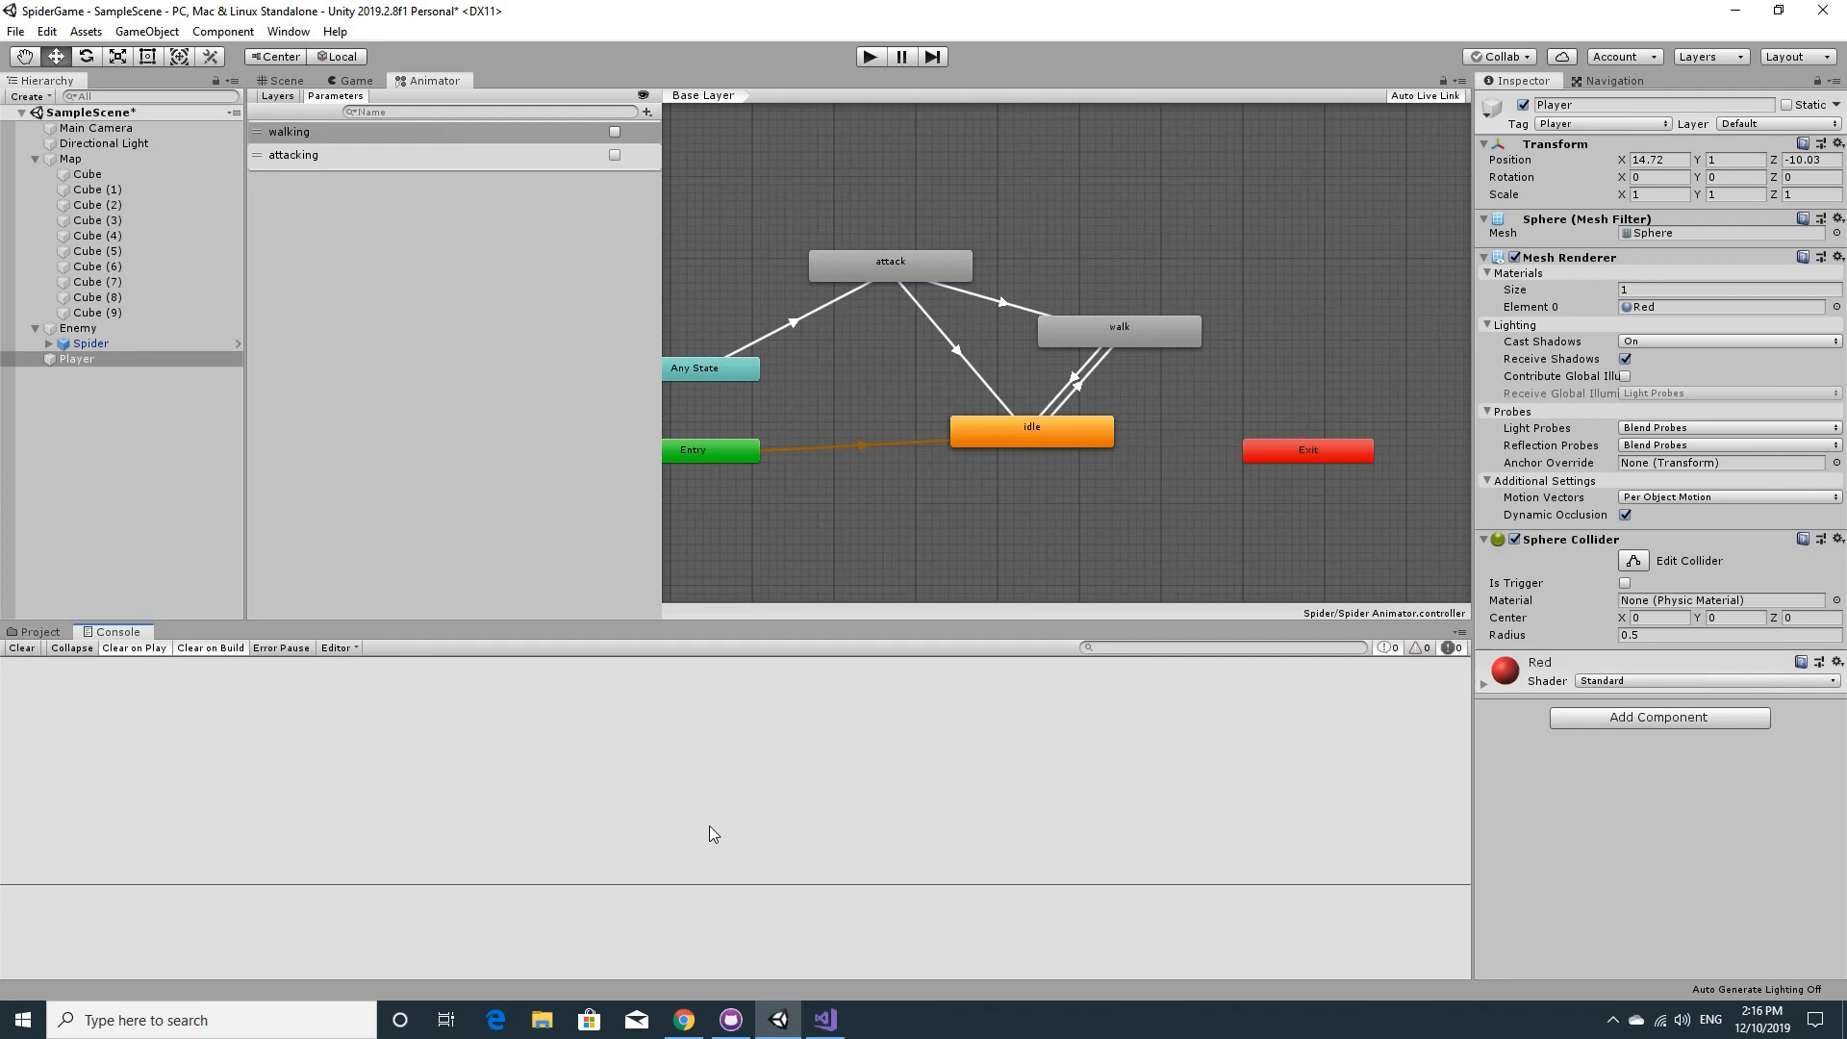
- Review the attack state, expand Spider07 in the Spider/Model folder and inspect the attack clip's loop settings
left_click(887, 263)
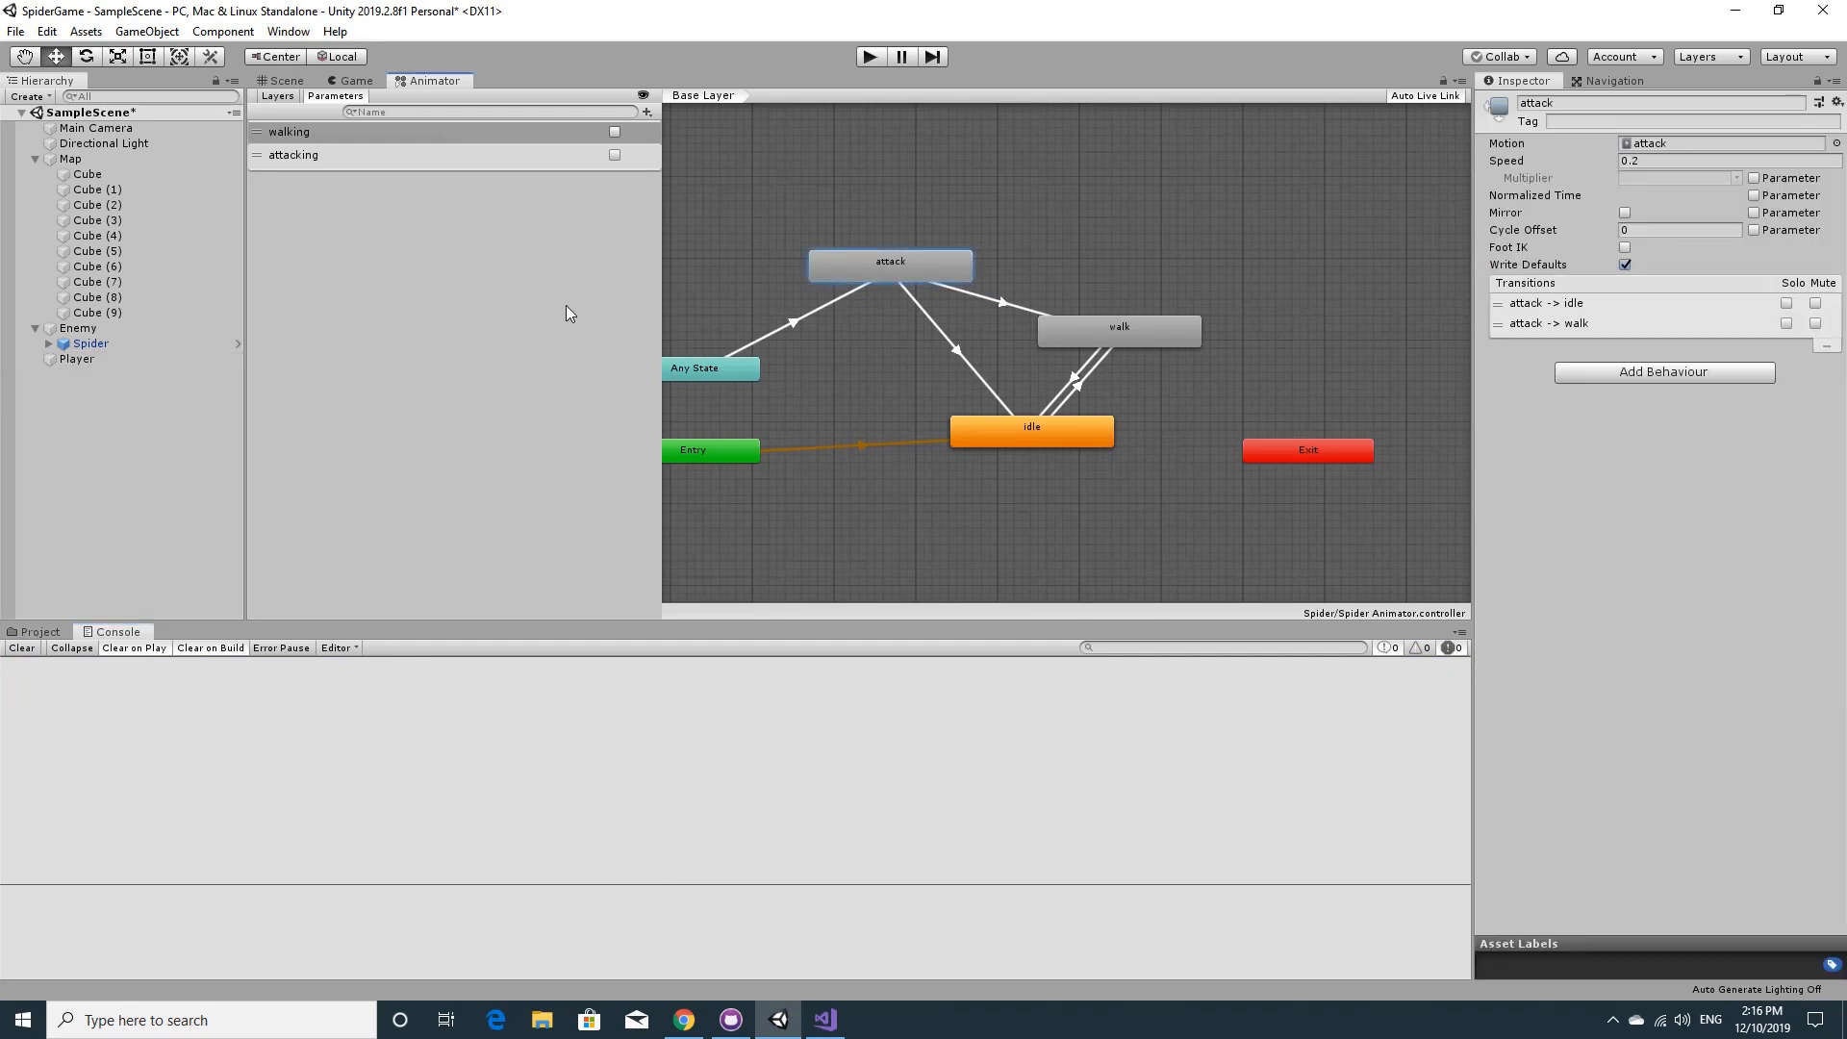
left_click(40, 632)
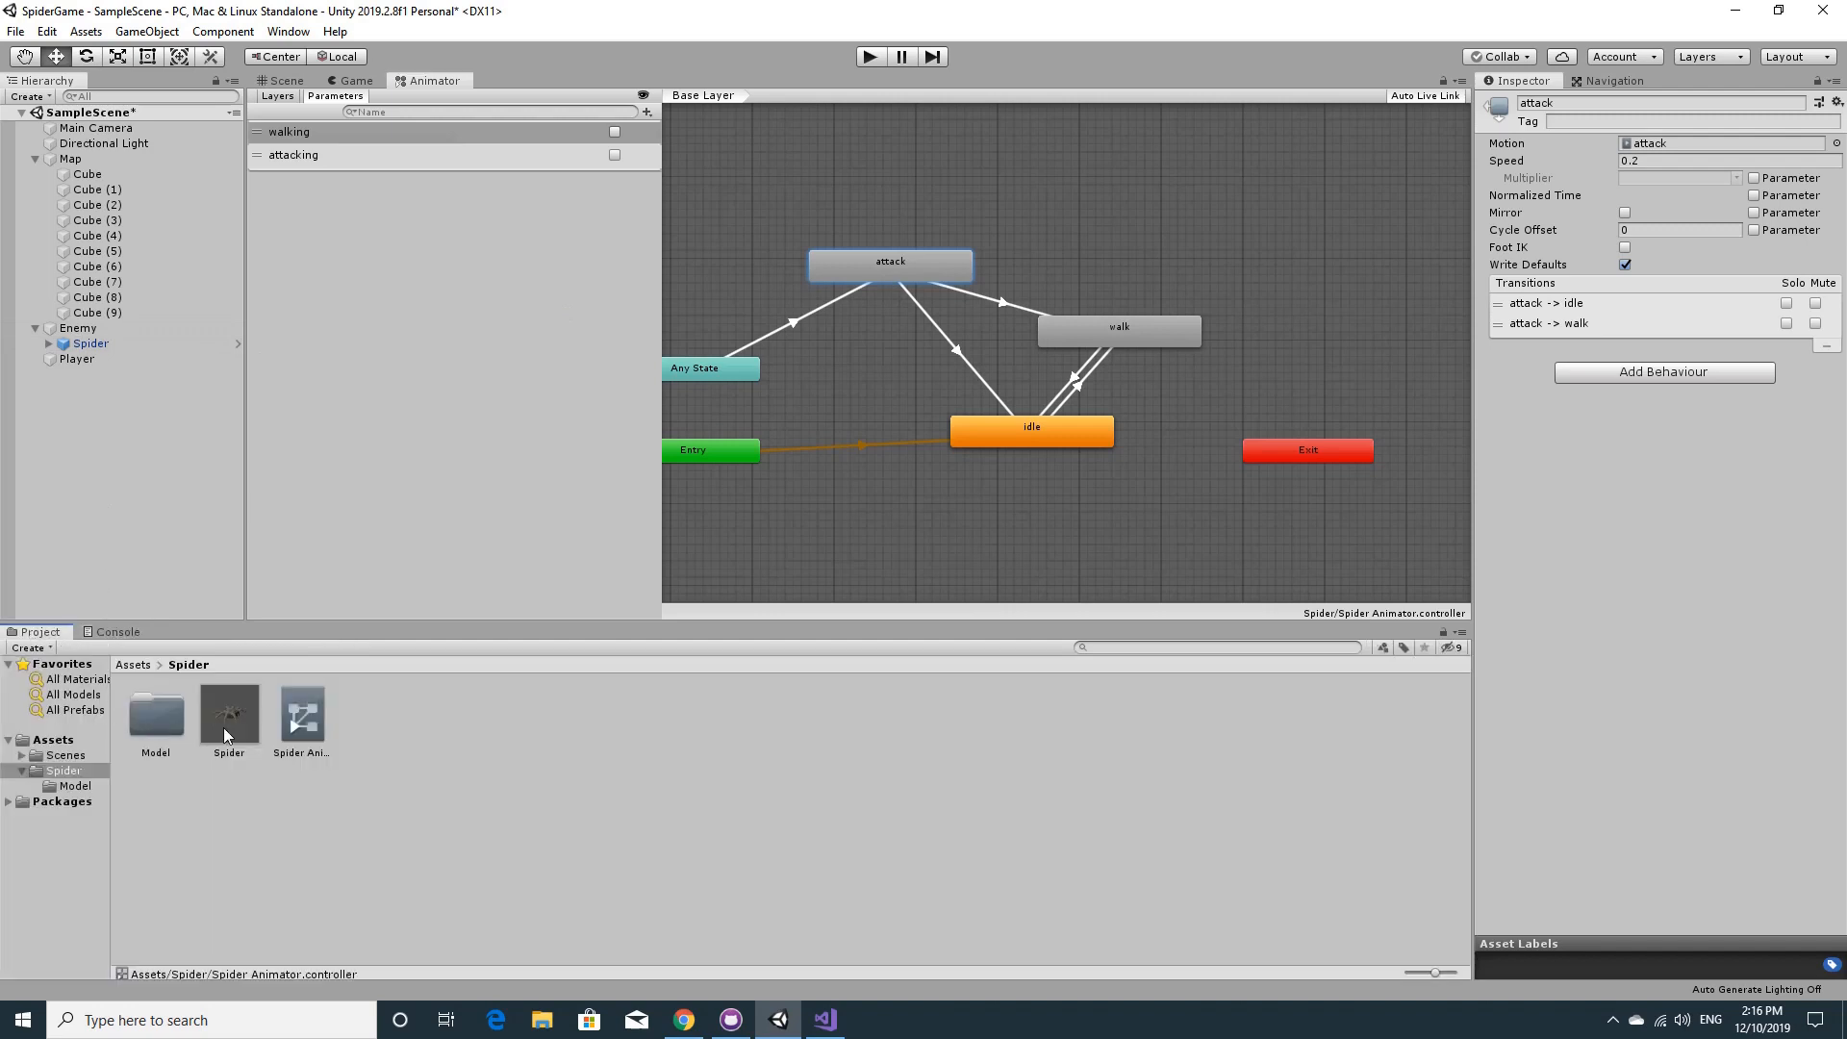
double_click(151, 720)
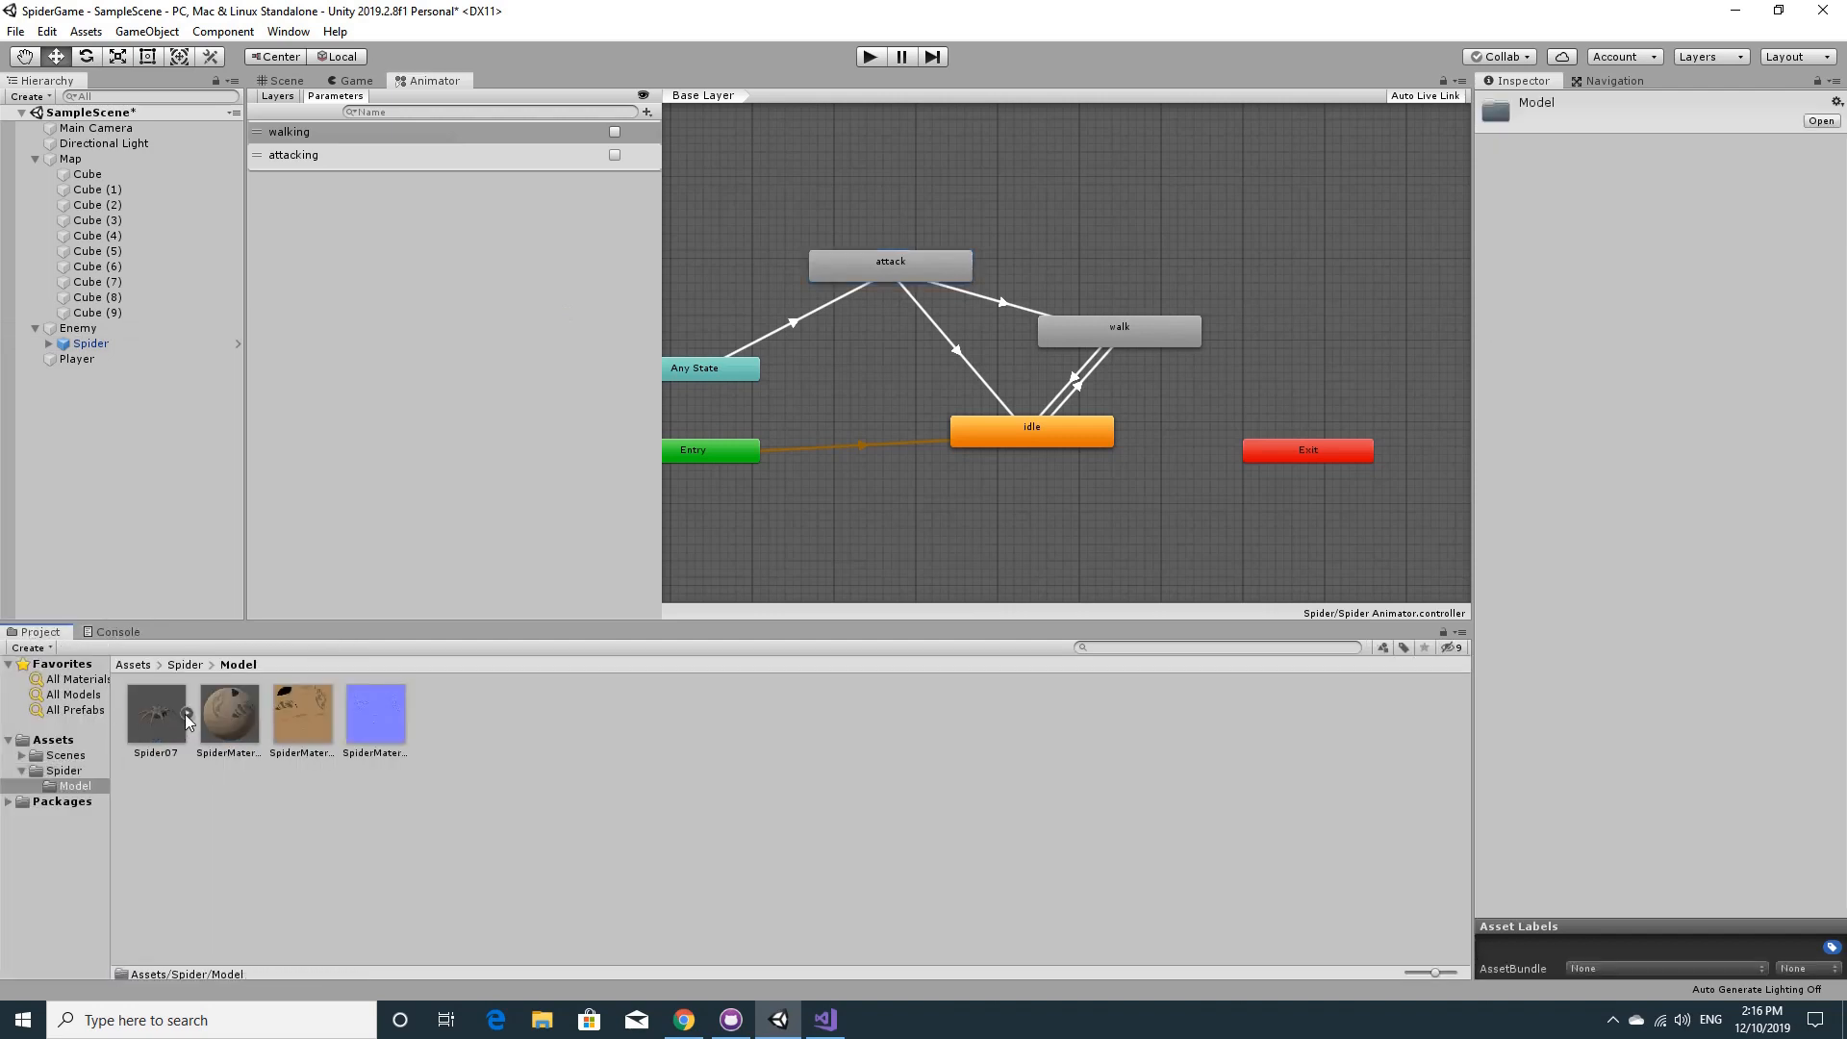
left_click(185, 714)
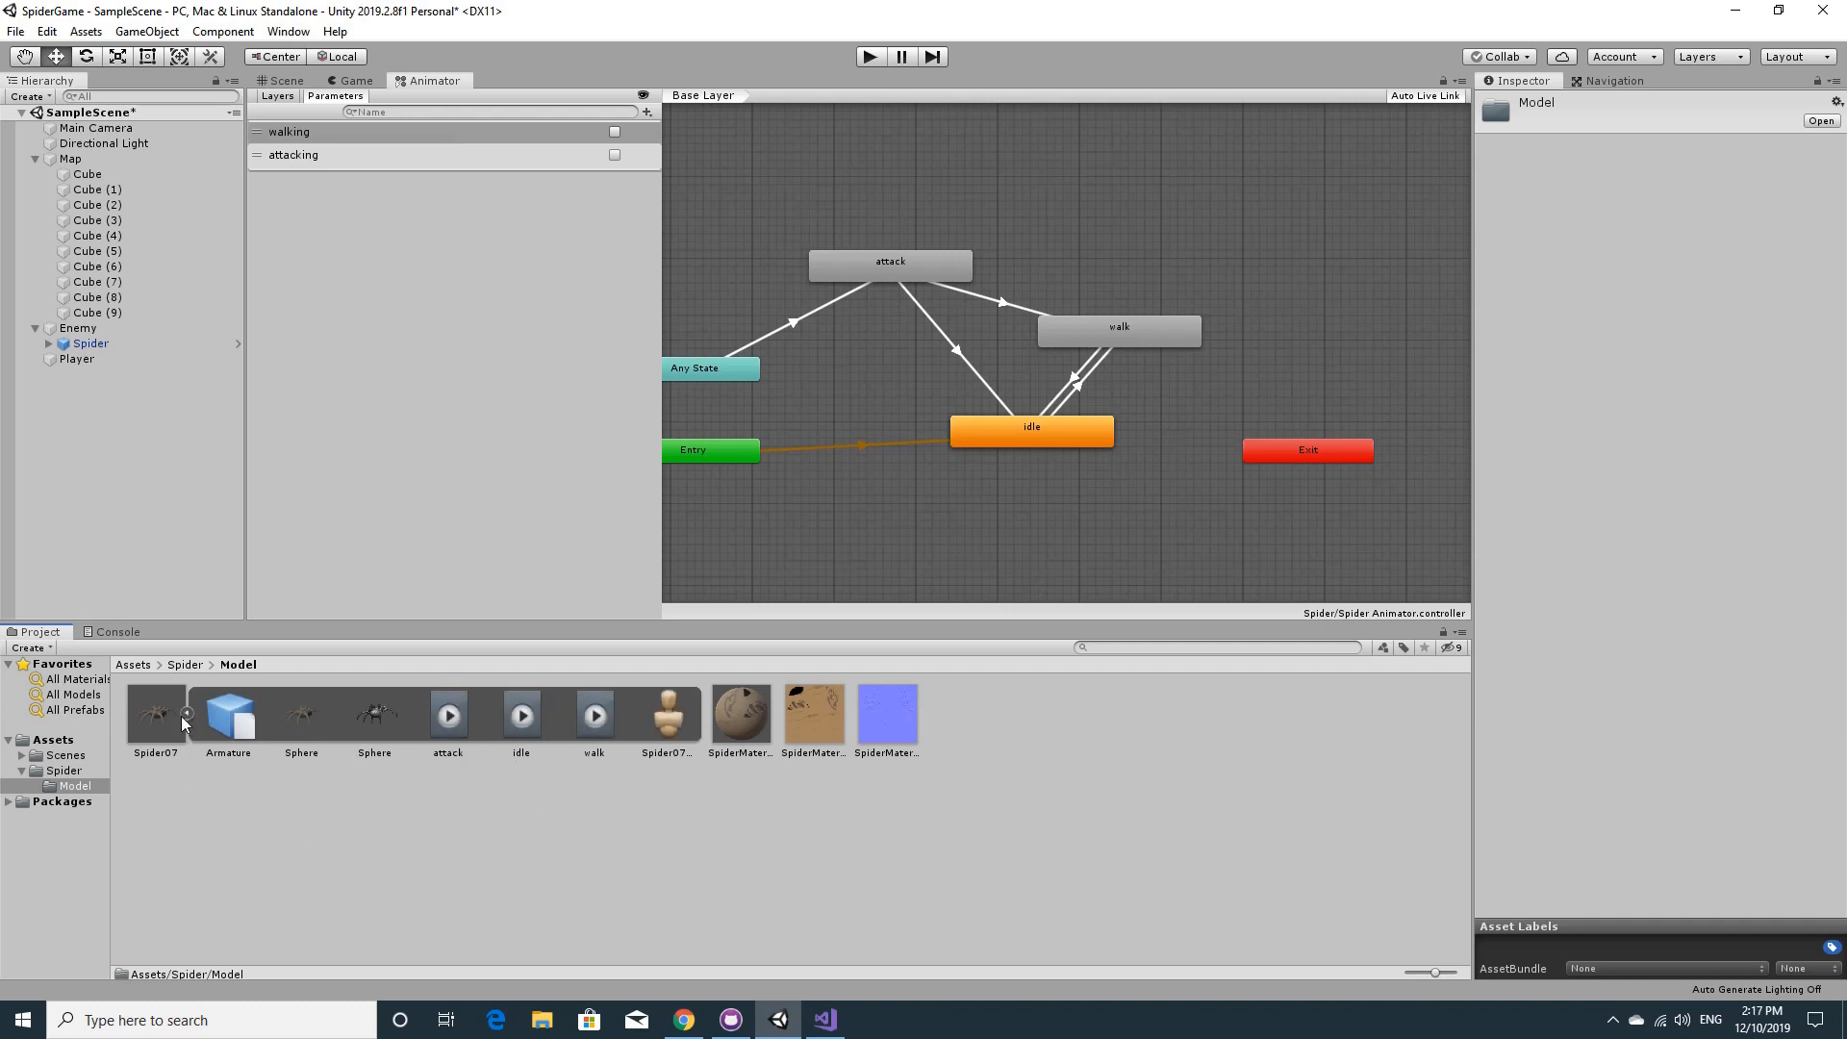
left_click(452, 719)
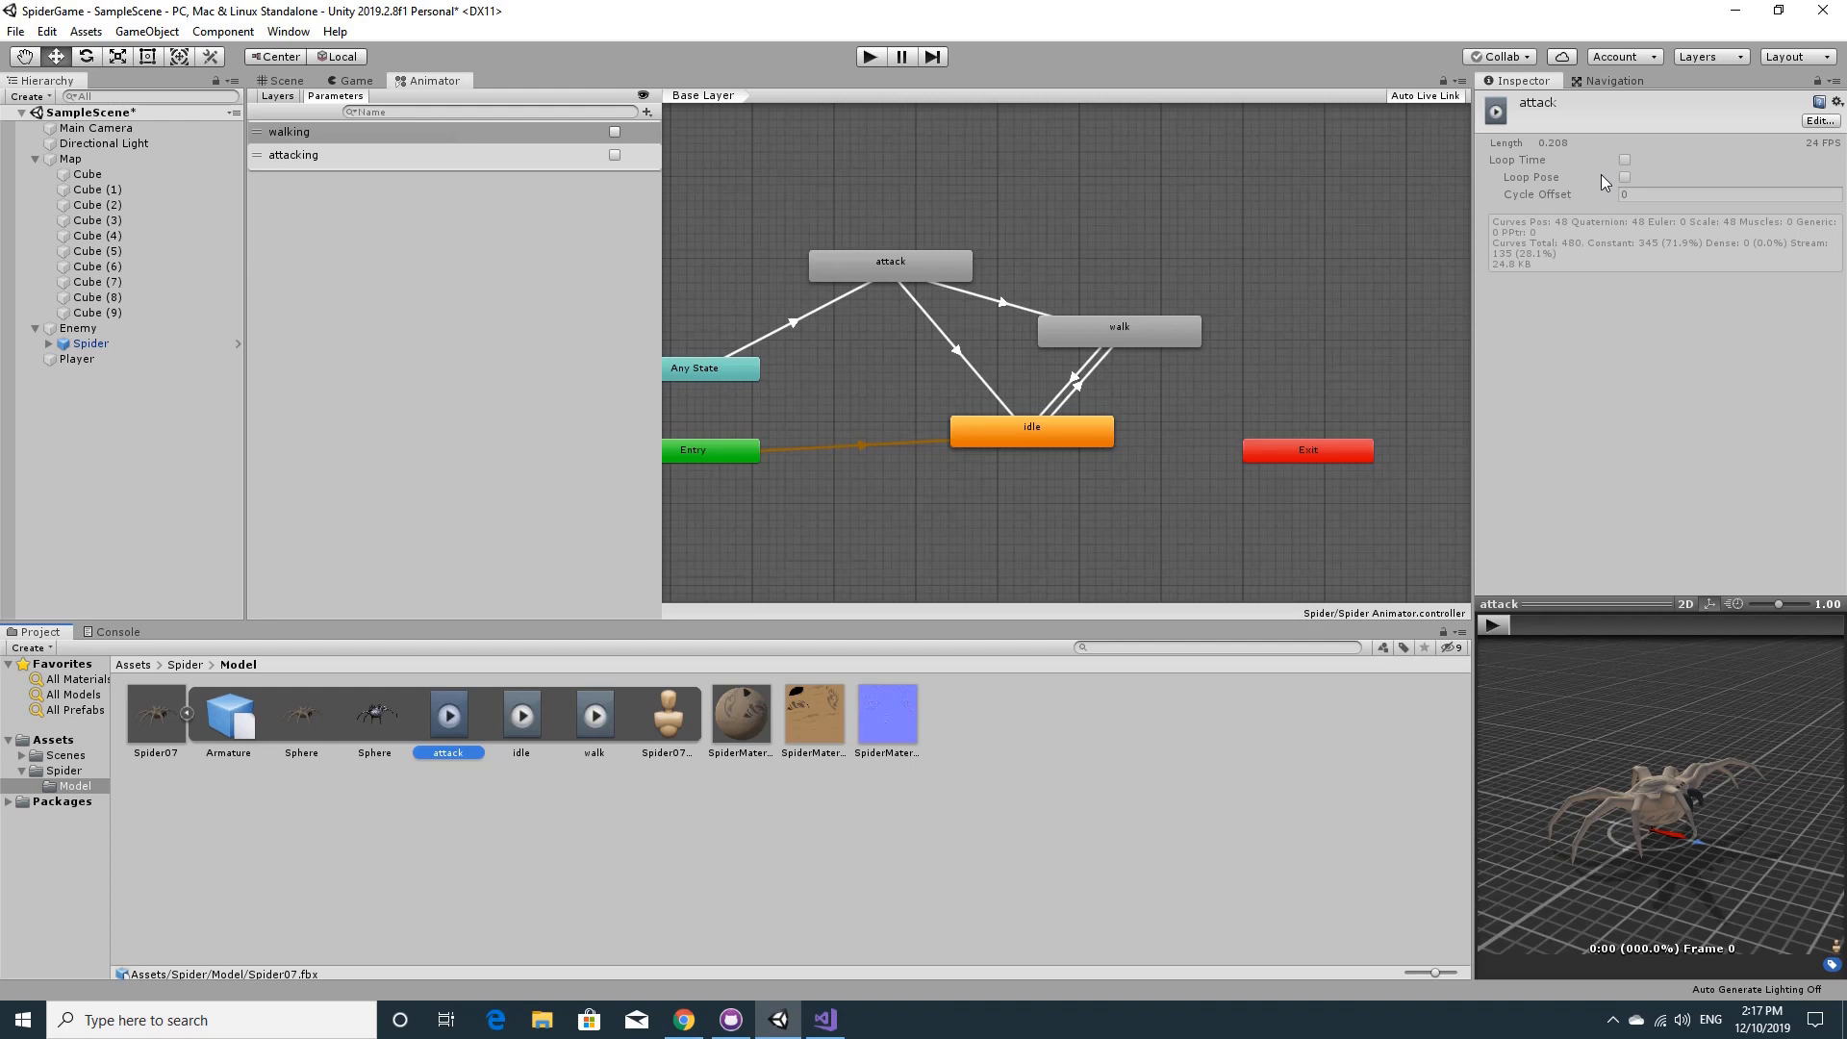
- Enable Loop Time for the attack clip in the import settings of Spider07 in the Spider/Model folder, and apply it
left_click(81, 345)
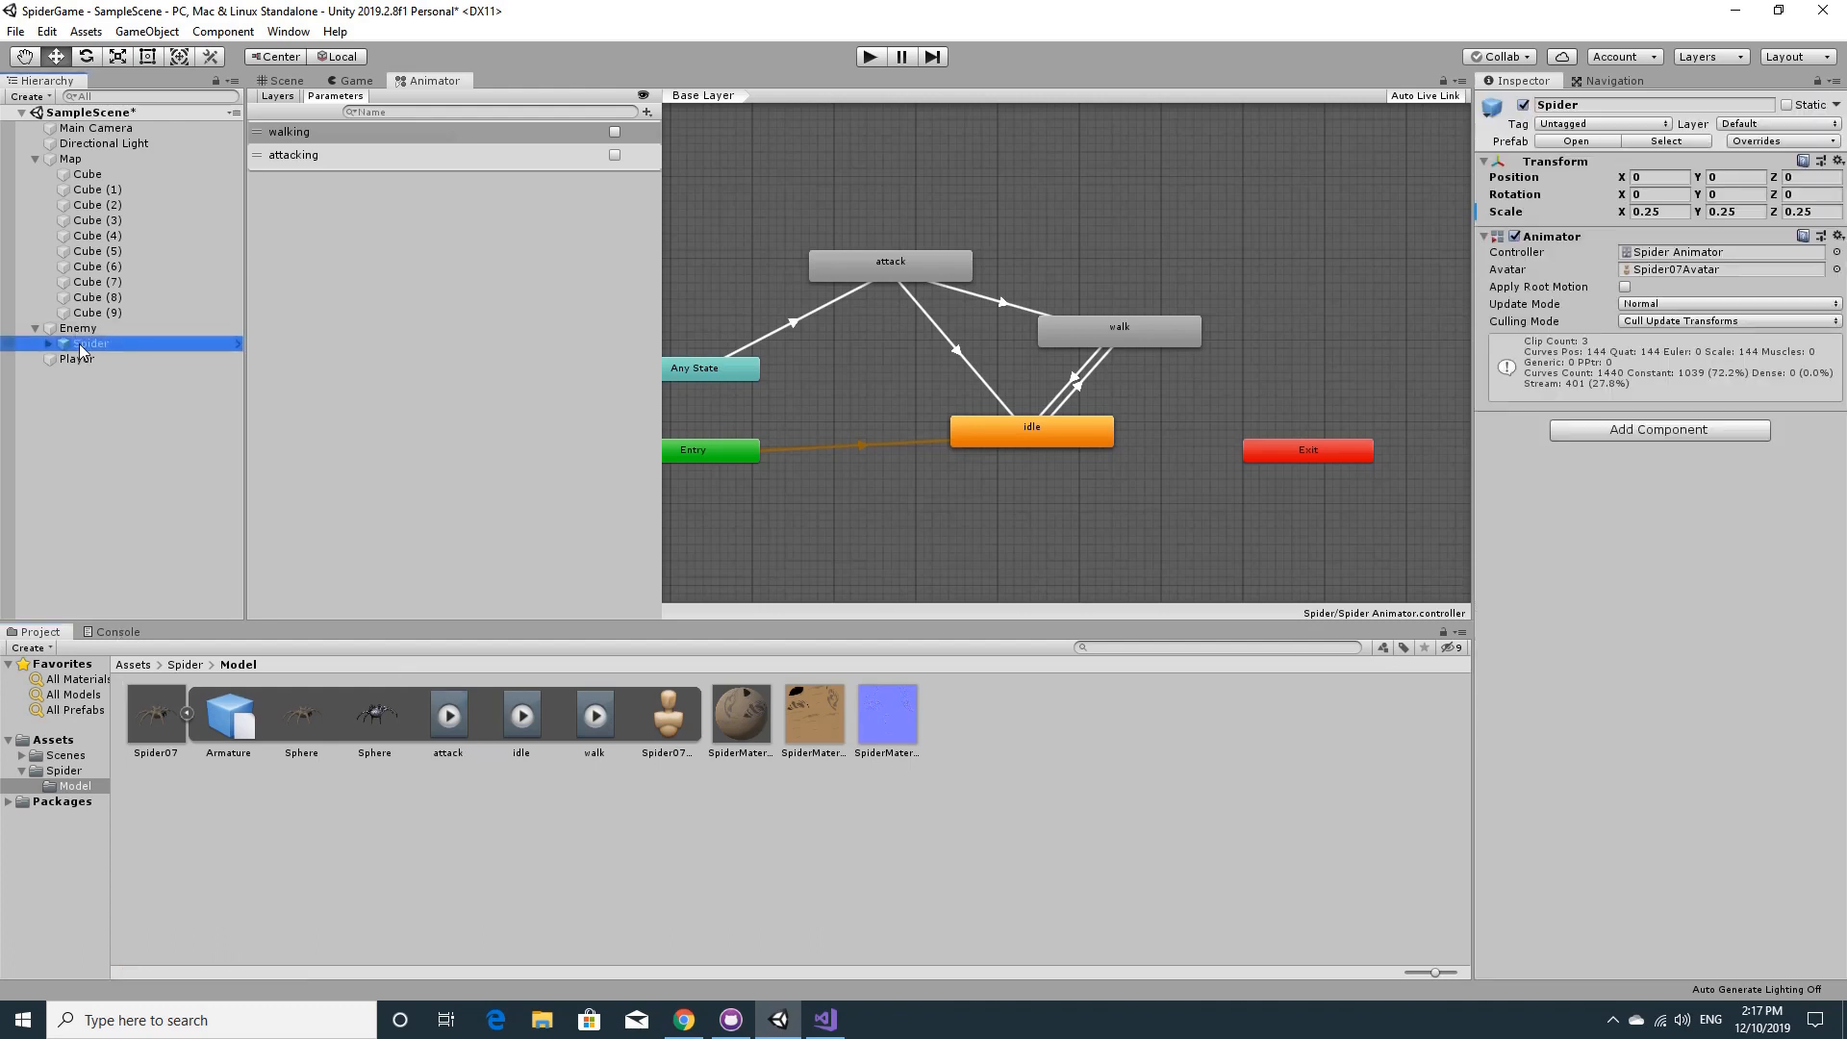
left_click(48, 343)
left_click(48, 344)
left_click(185, 665)
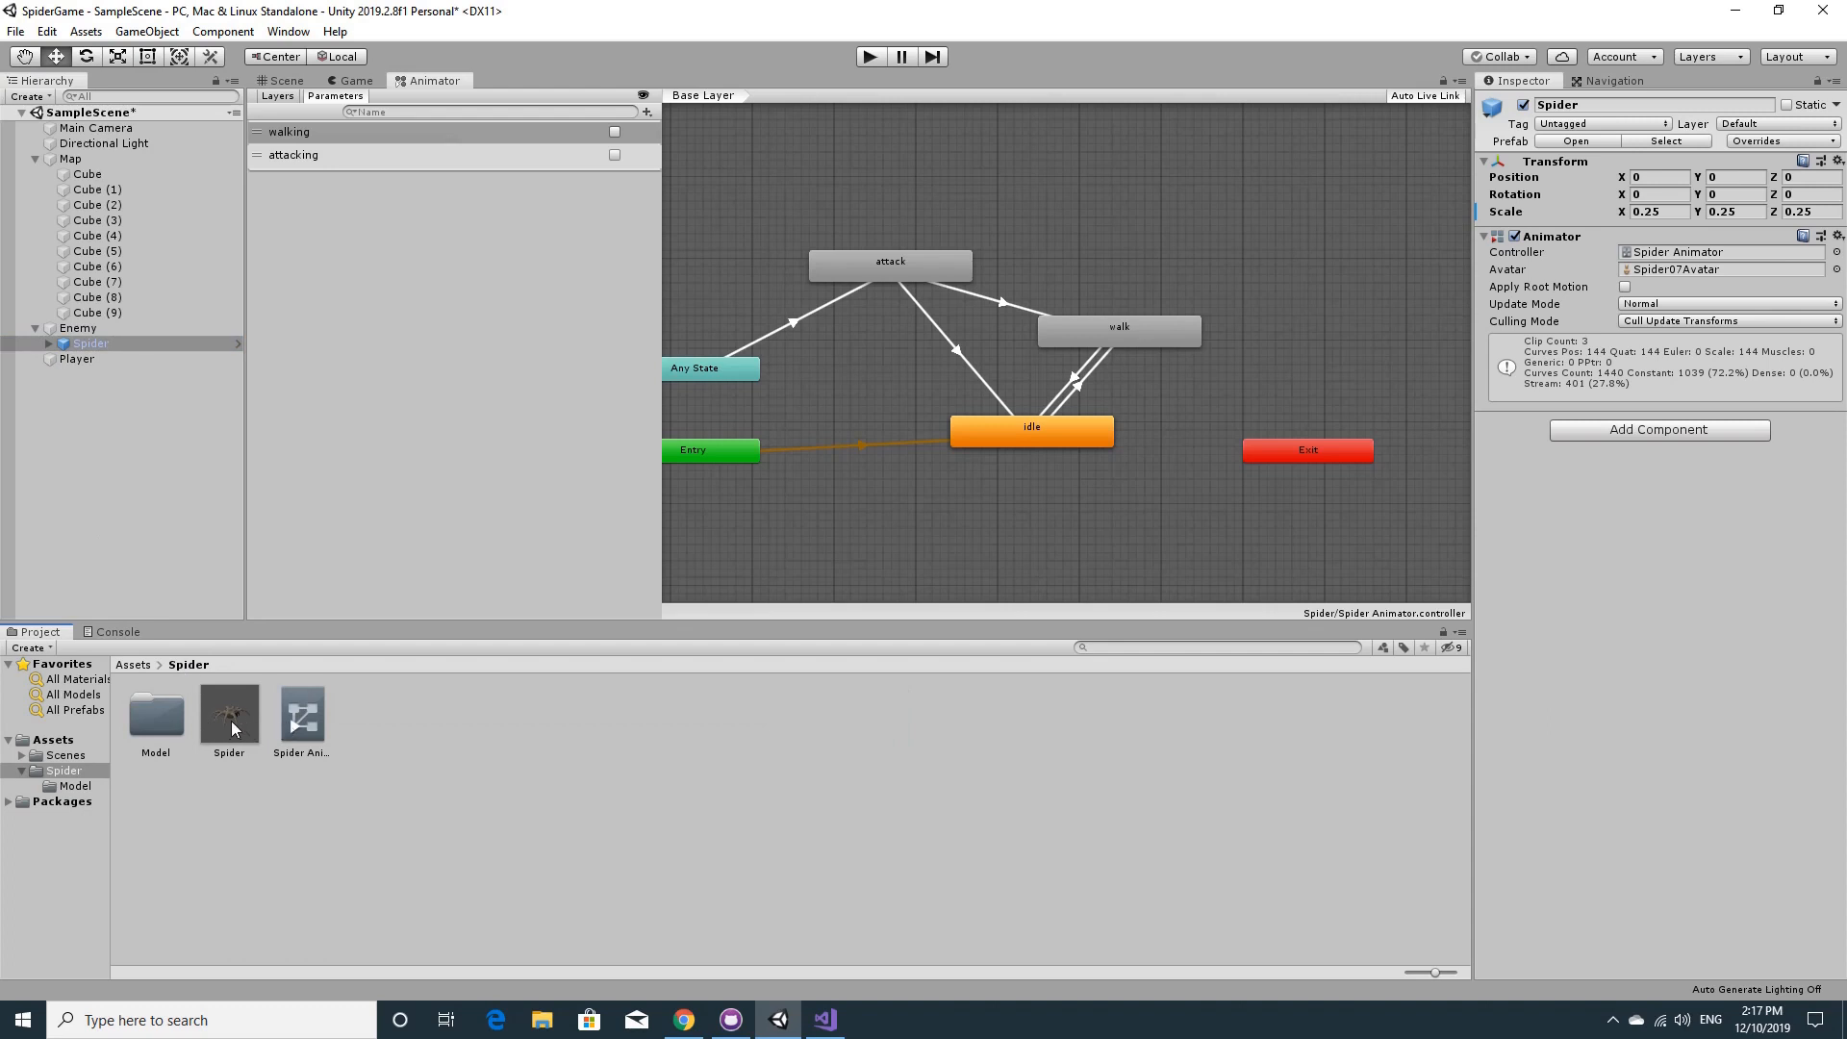
double_click(176, 723)
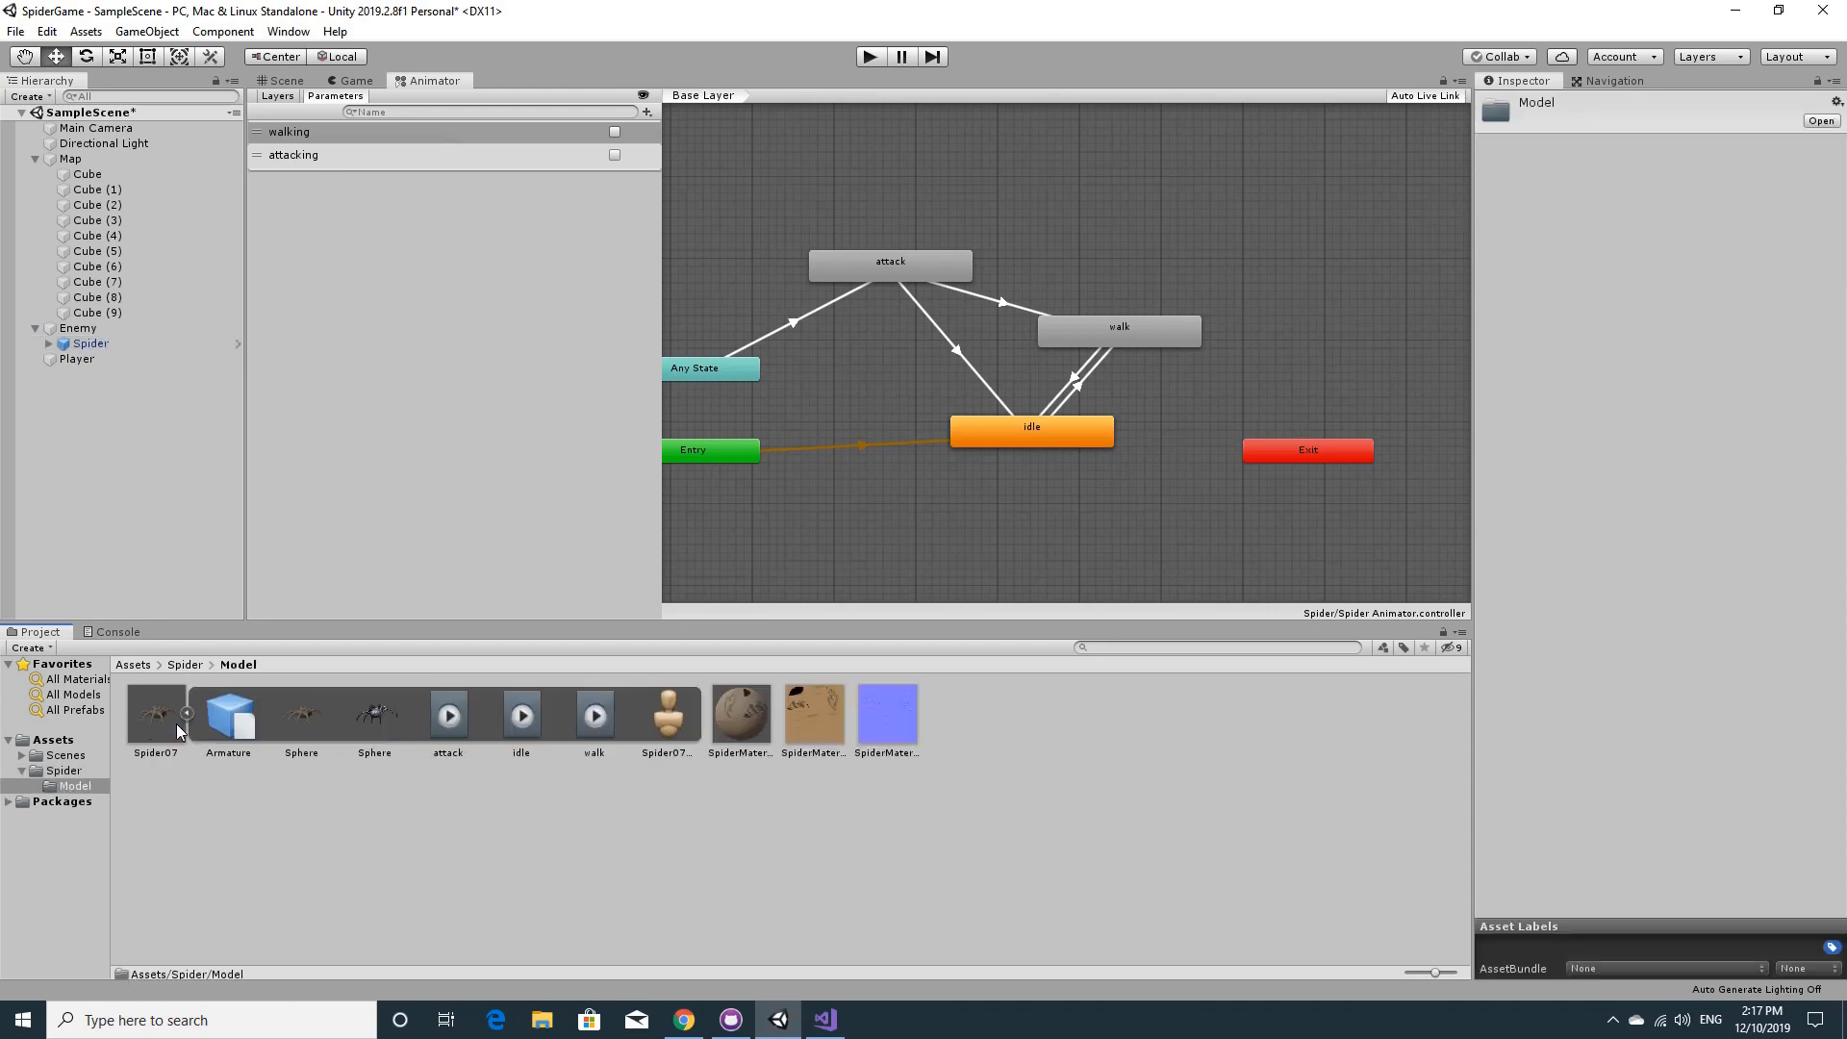
left_click(158, 720)
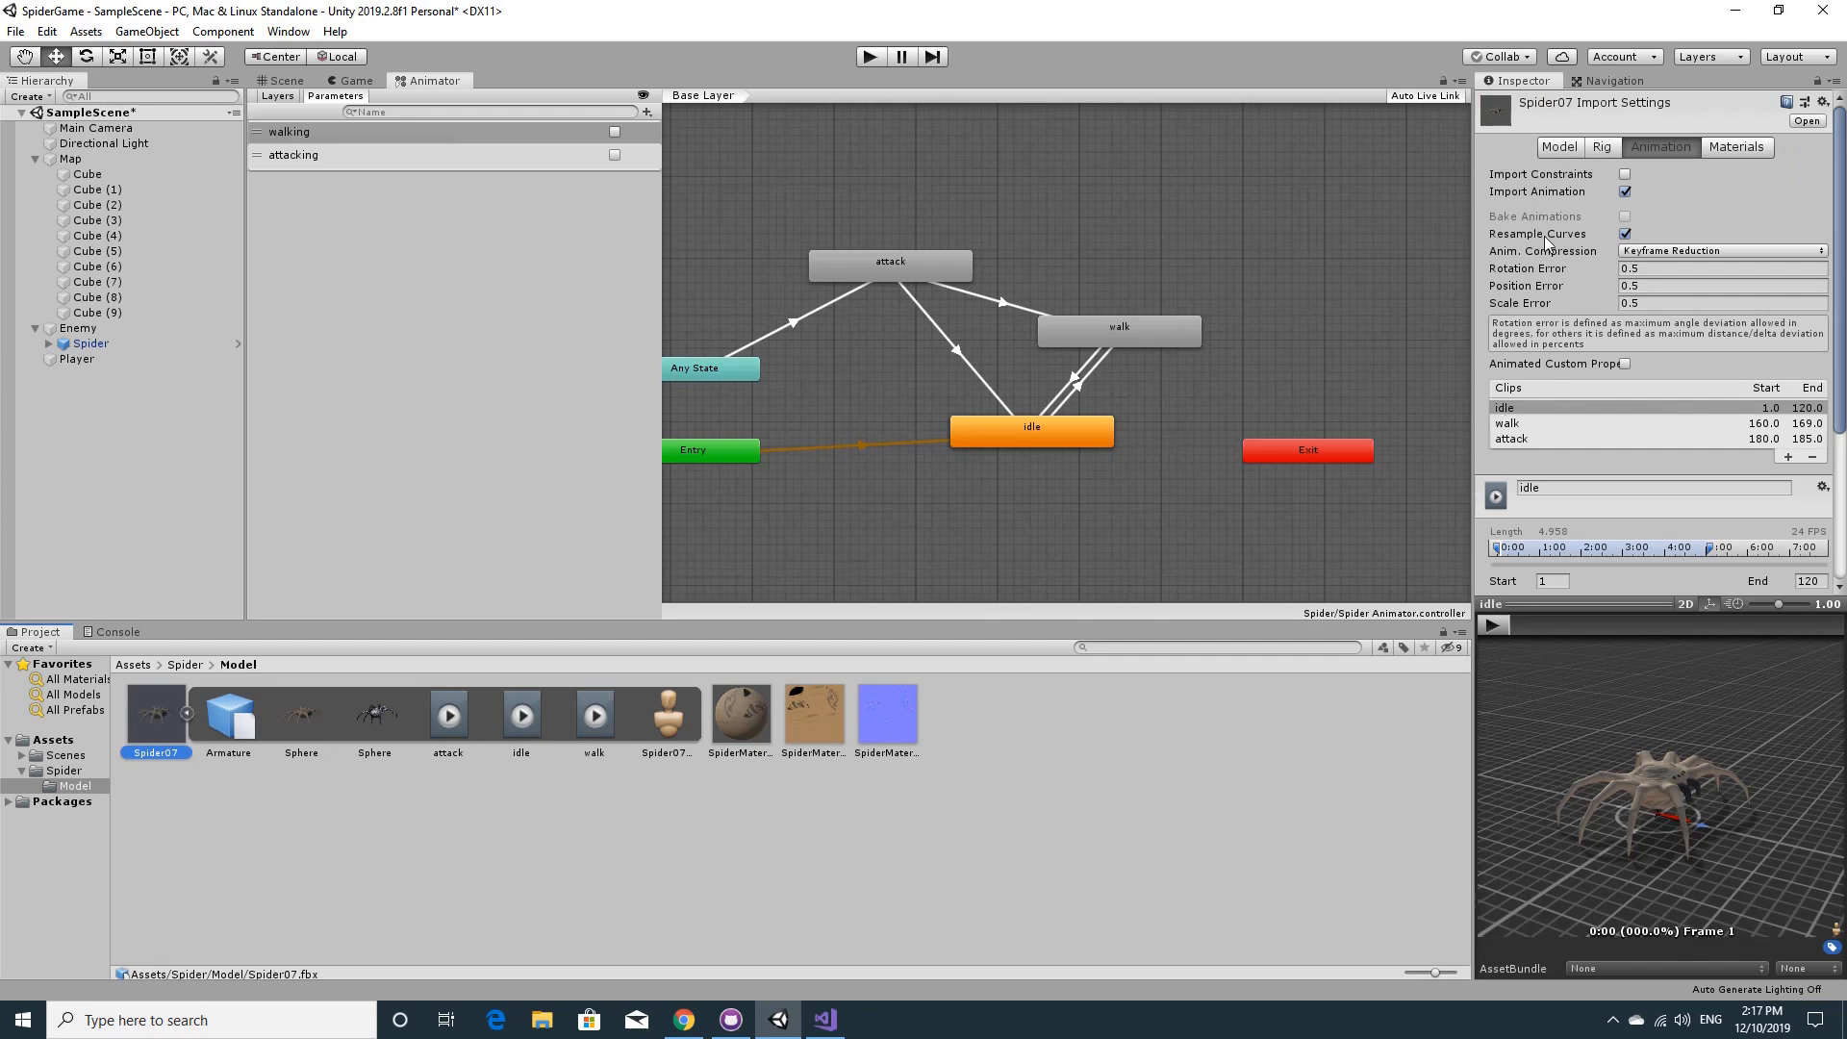
scroll(1574, 306, "down", 3)
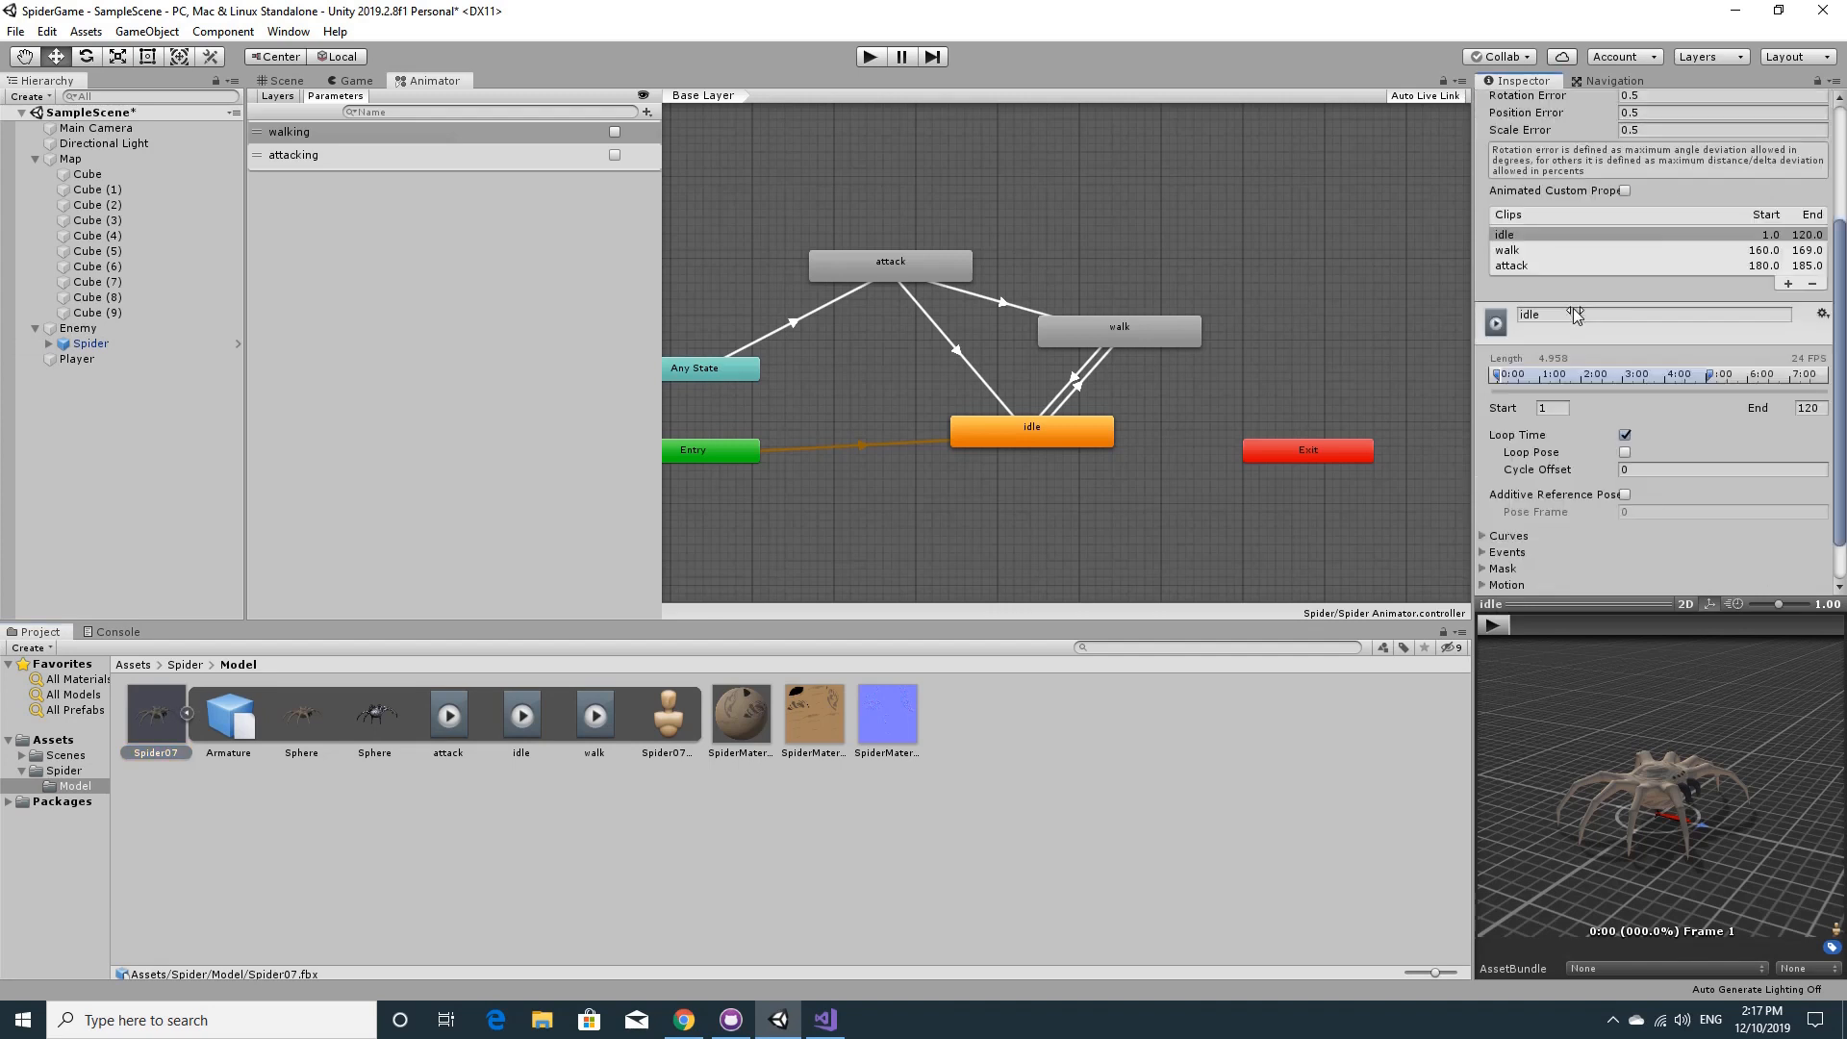
left_click(1525, 266)
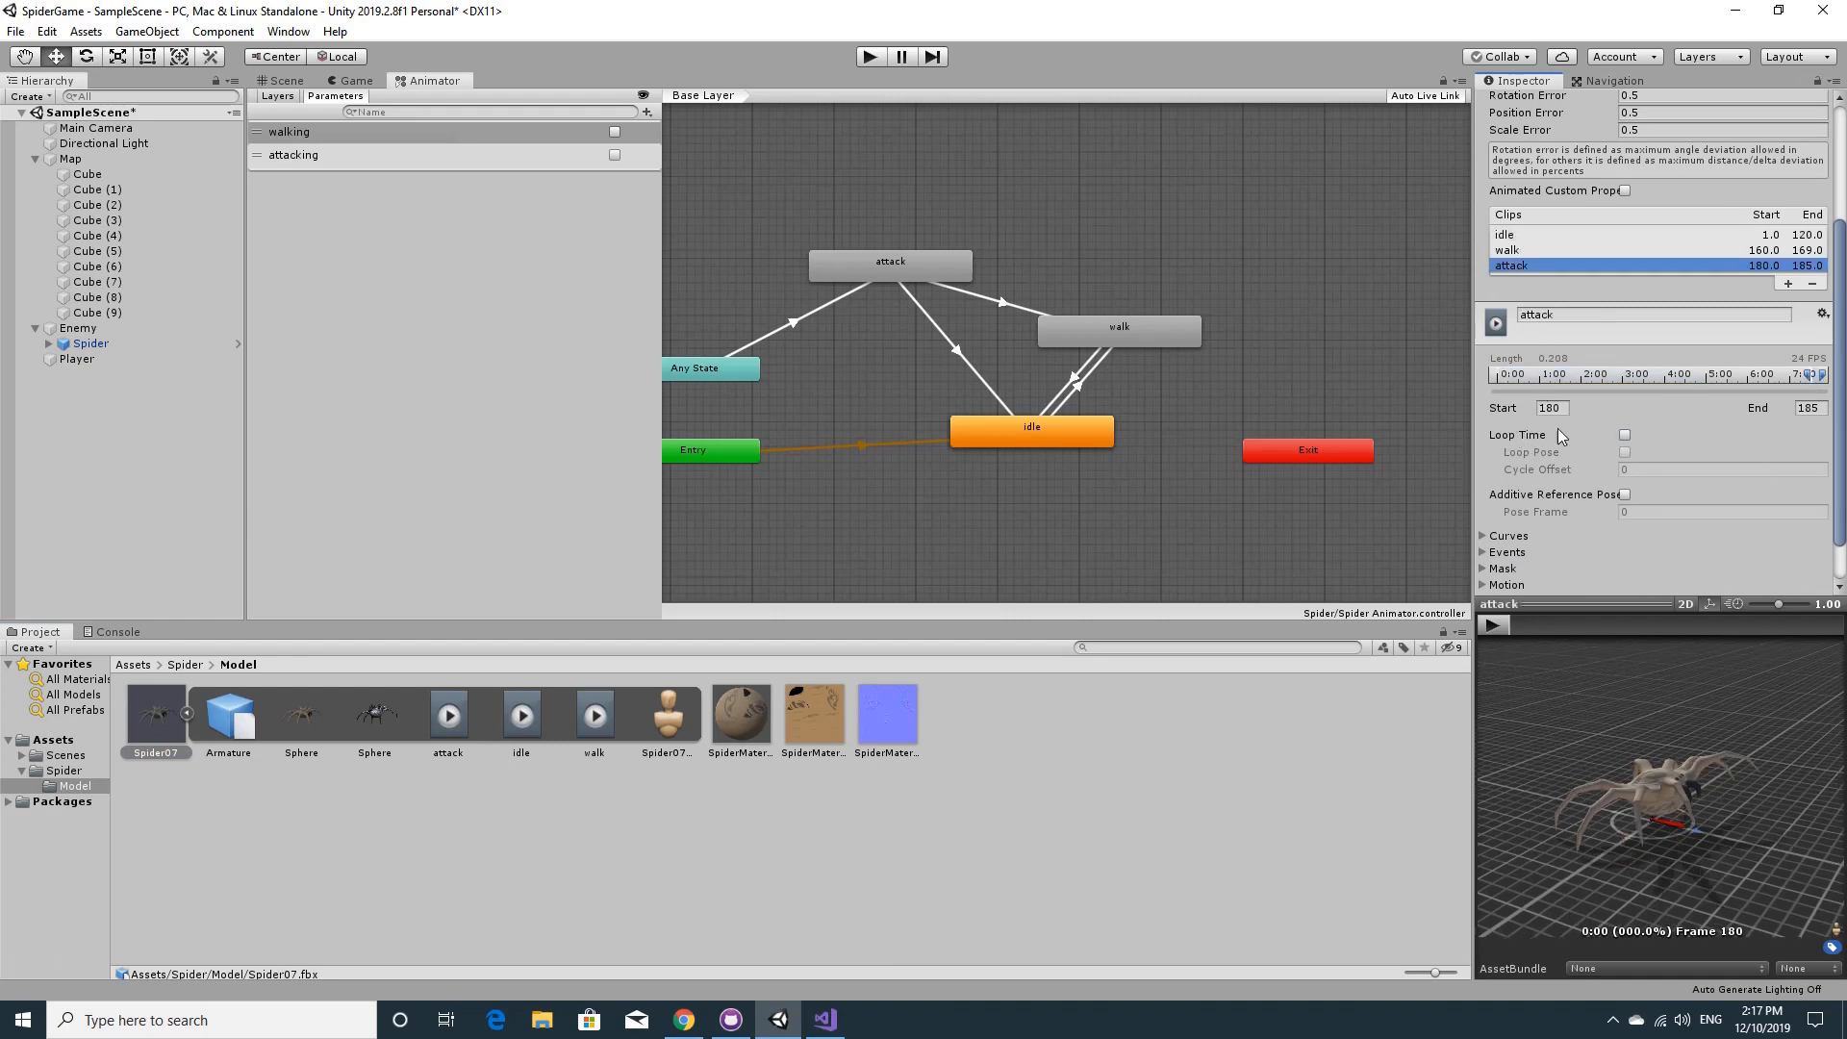
left_click(1628, 435)
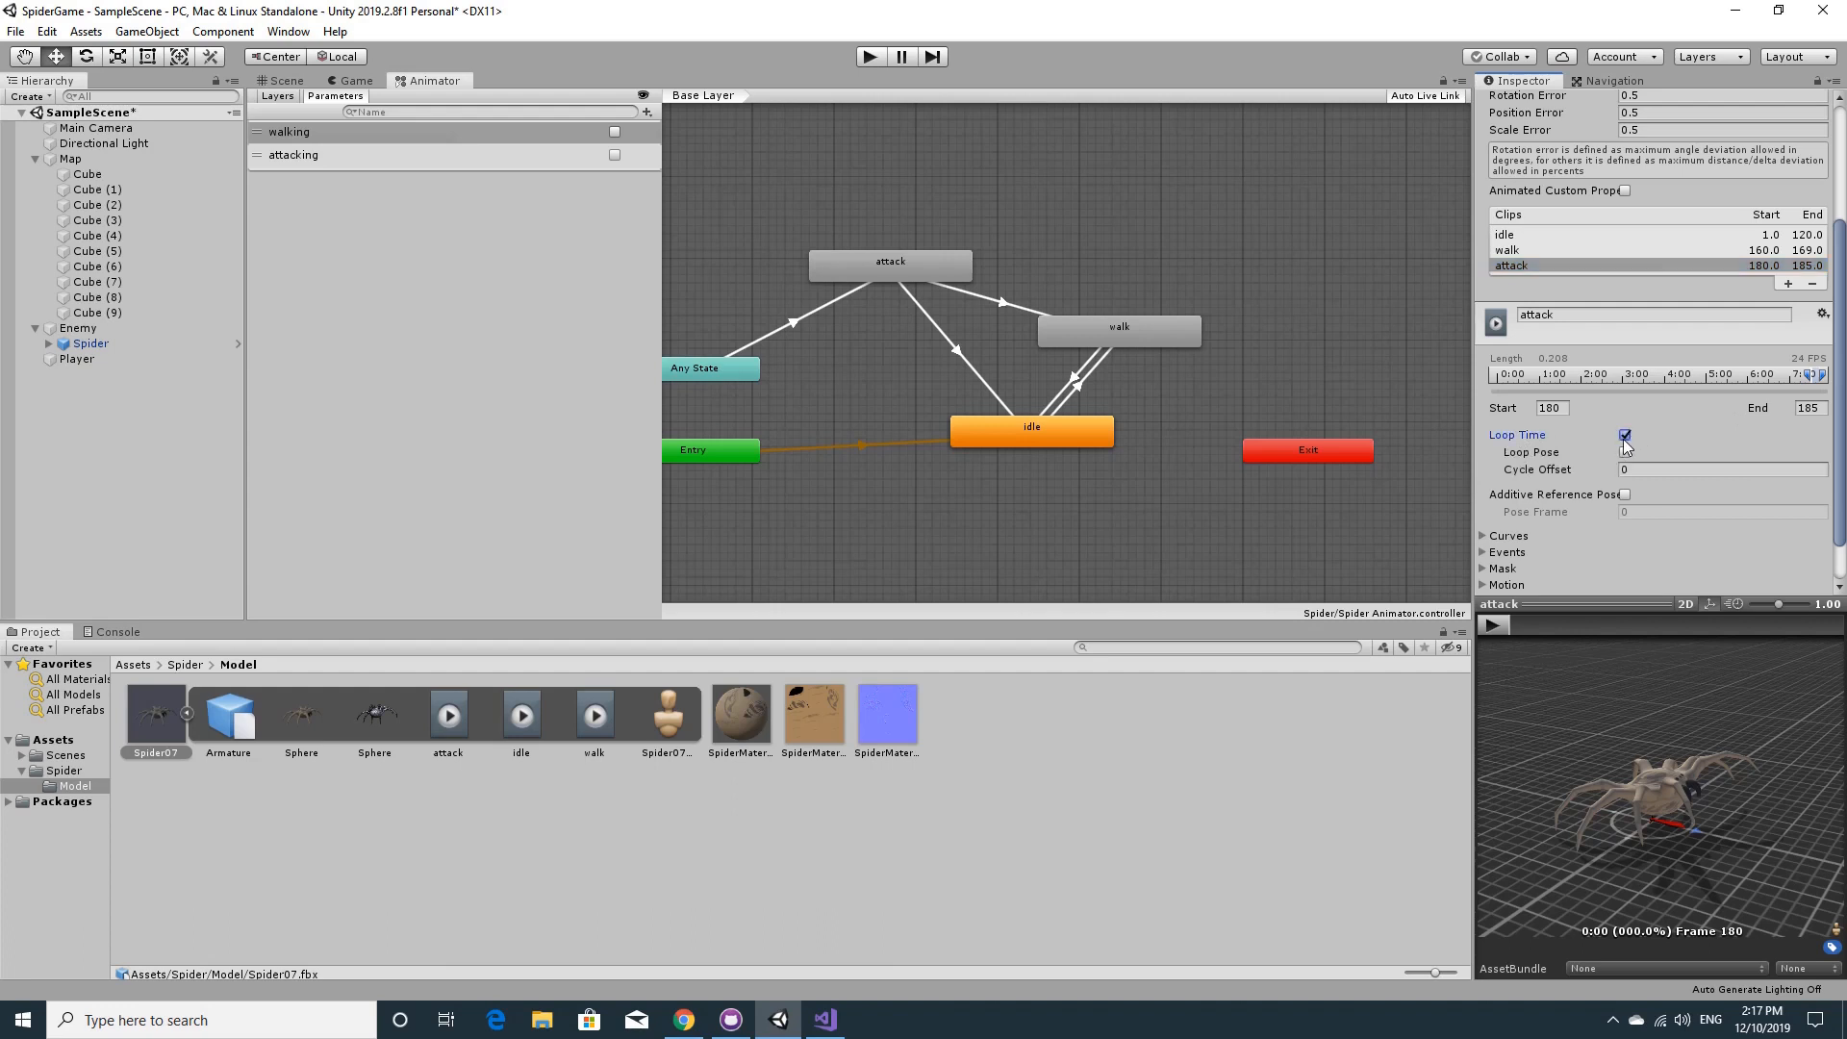
scroll(1747, 521, "down", 2)
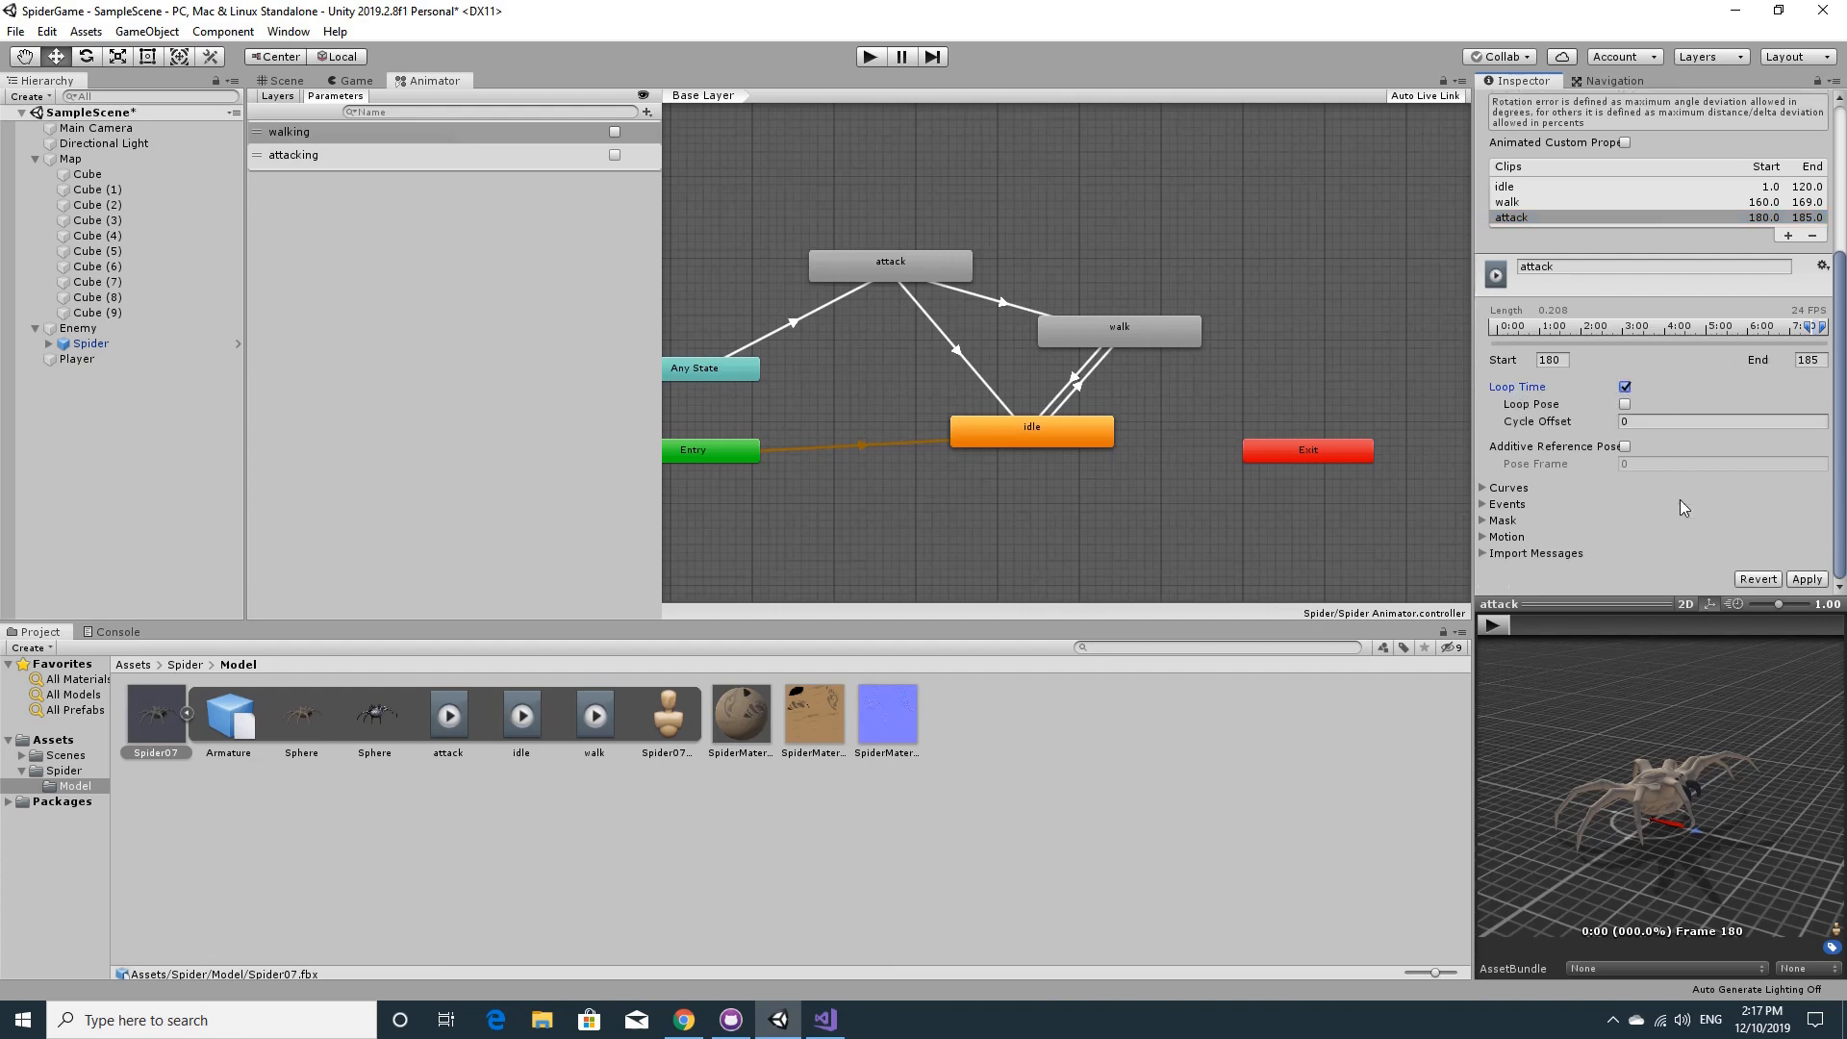
left_click(1806, 579)
- Review the conditions on the Any State to attack, attack to idle and attack to walk transitions, and check the attacking parameter
left_click(735, 367)
left_click(784, 324)
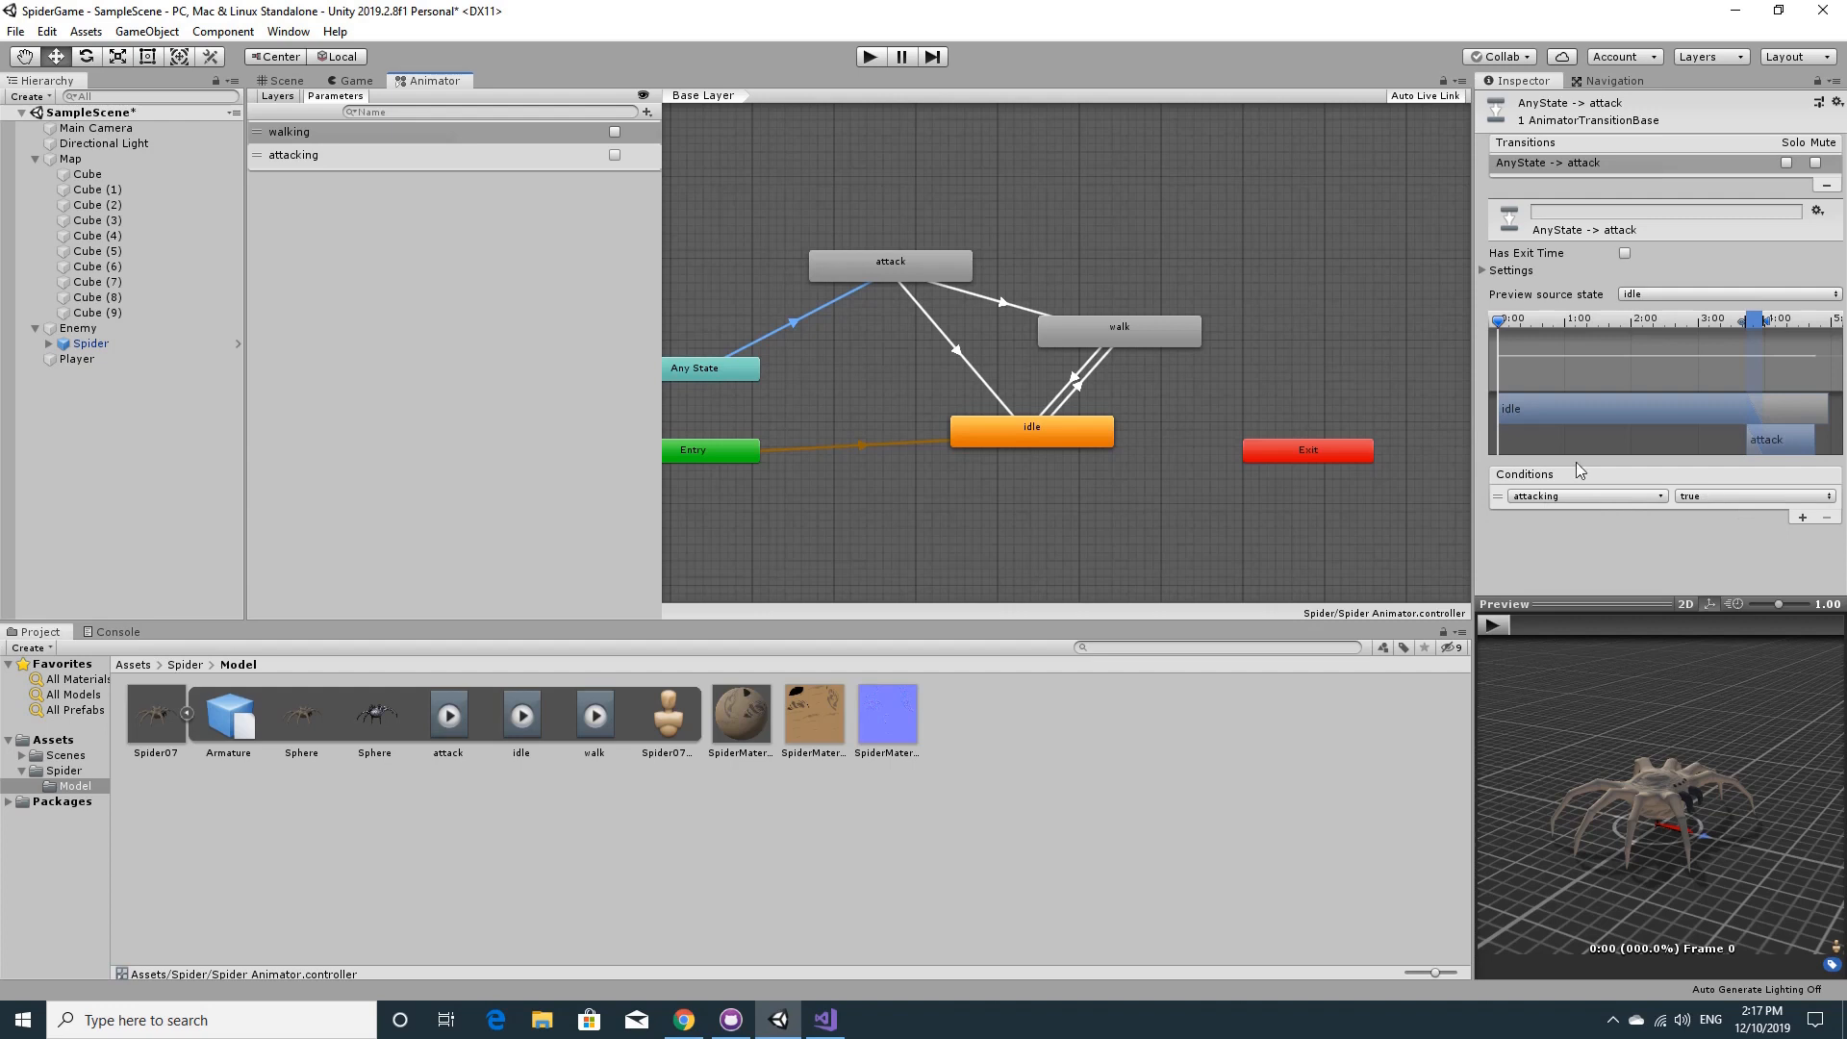
left_click(950, 341)
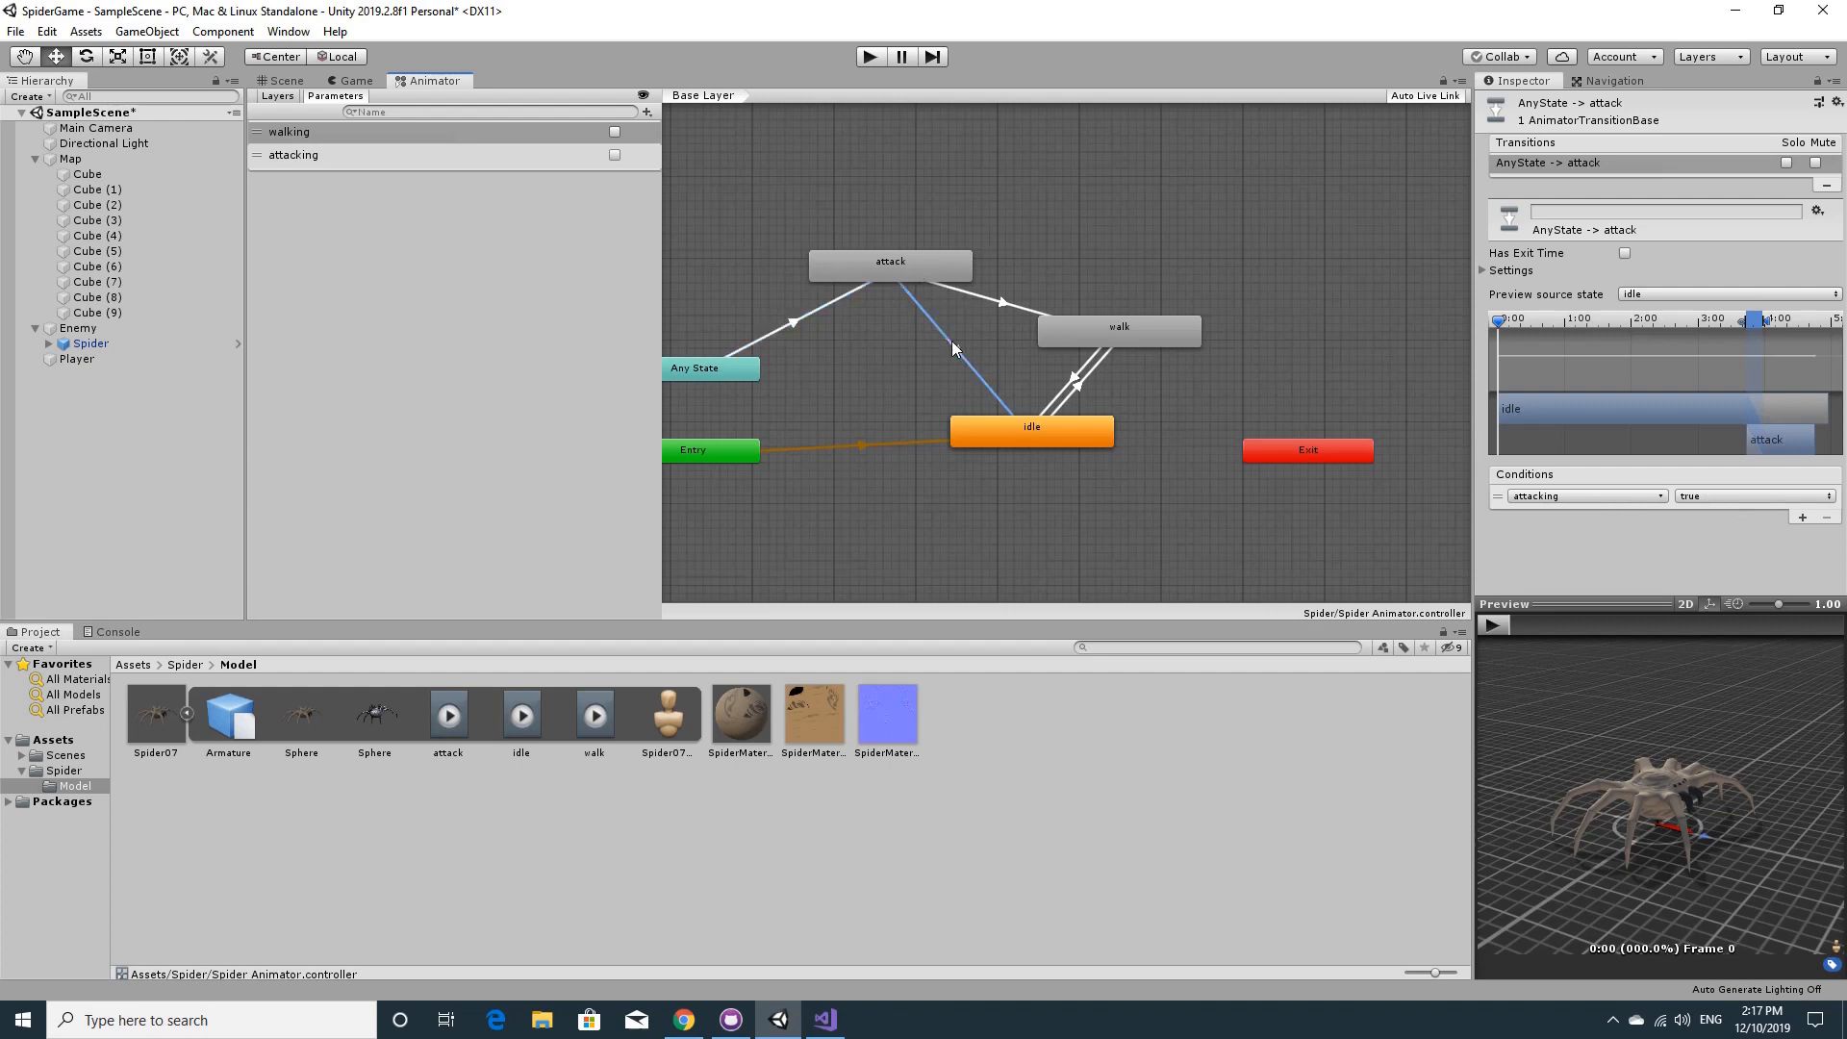
left_click(1002, 300)
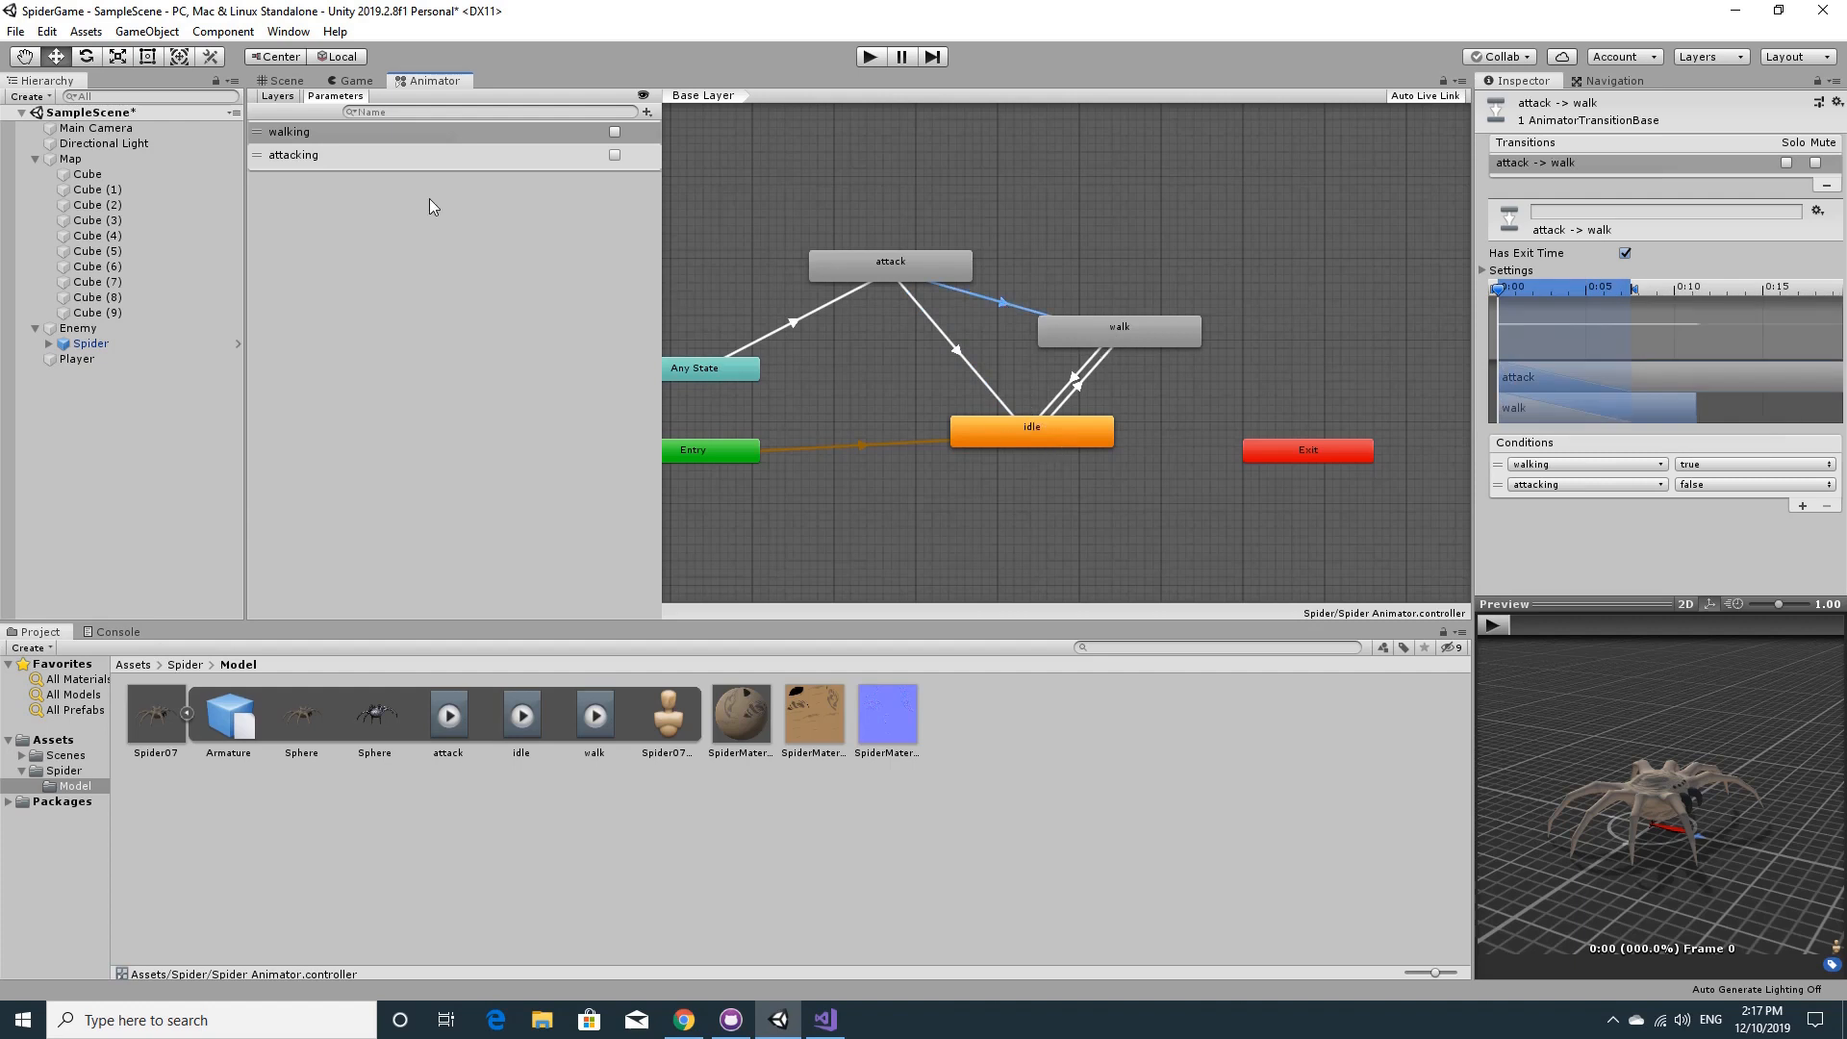
left_click(418, 154)
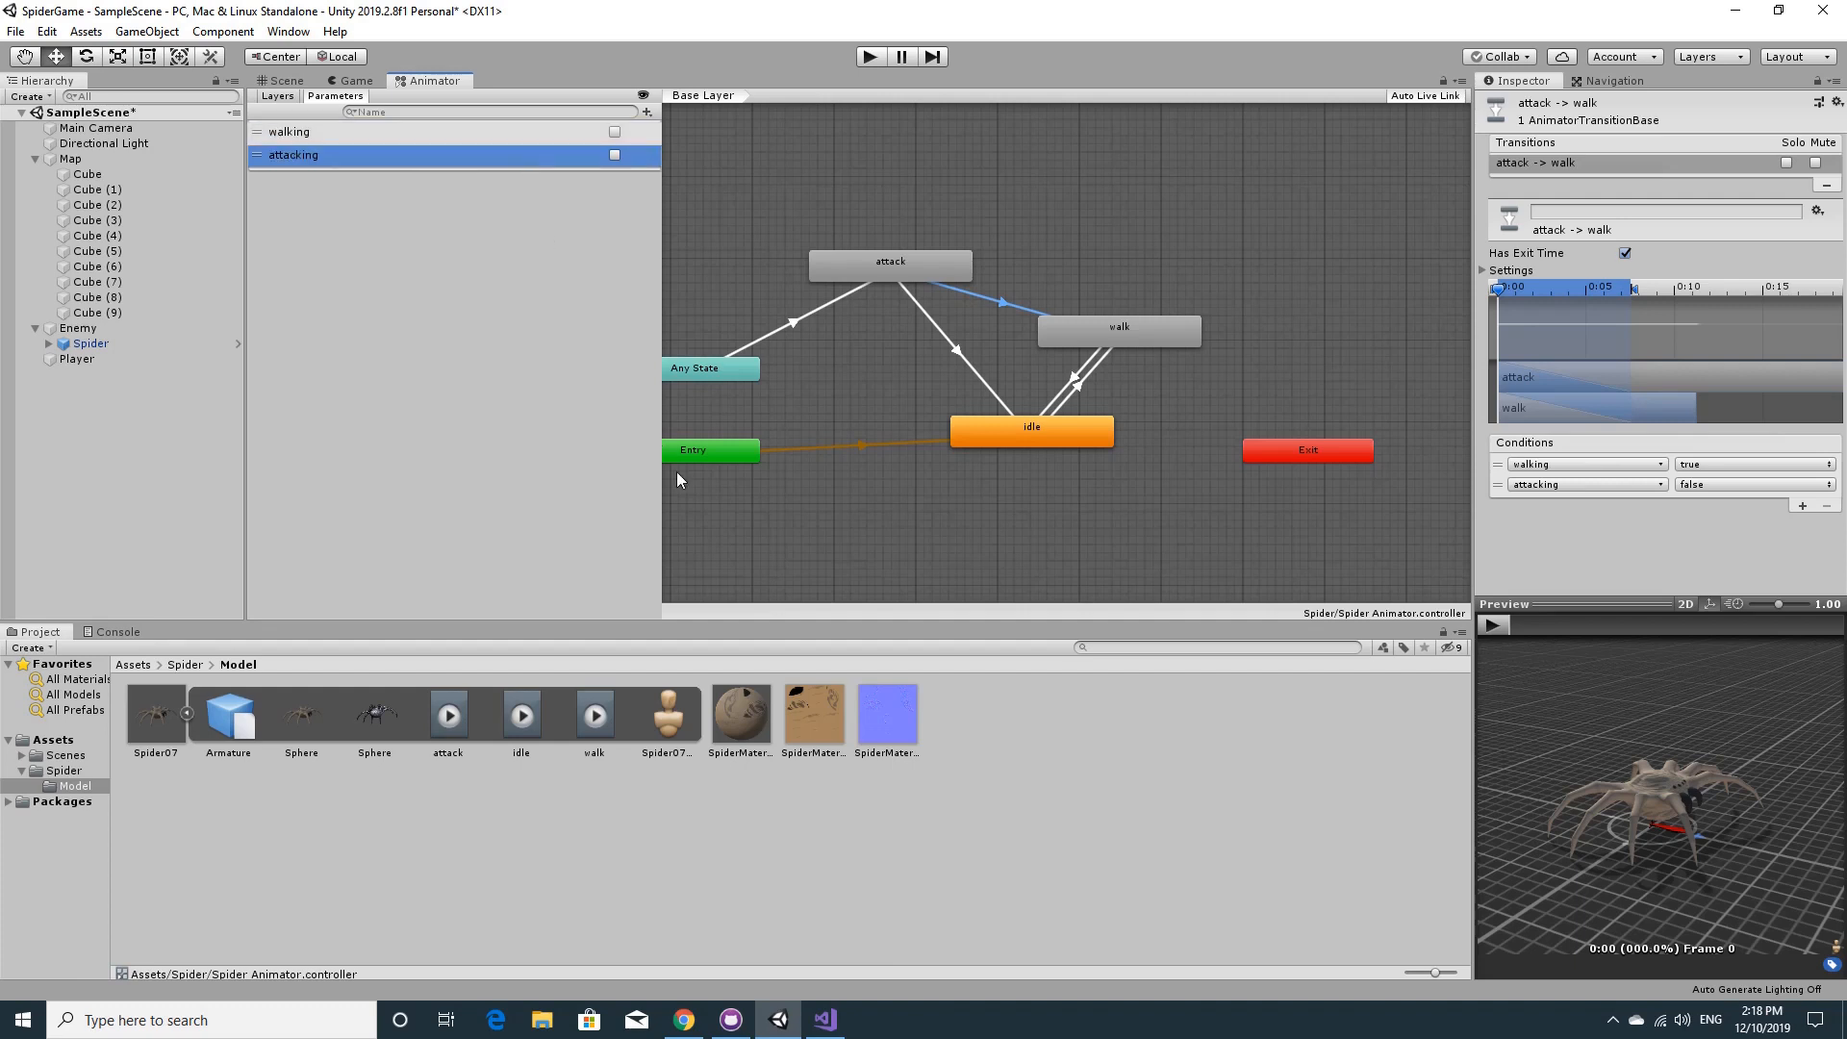
- Switch to Visual Studio and review the OnAttacking, OnIdle and OnMoving methods in Enemy.cs for where the attack animation starts
left_click(826, 1020)
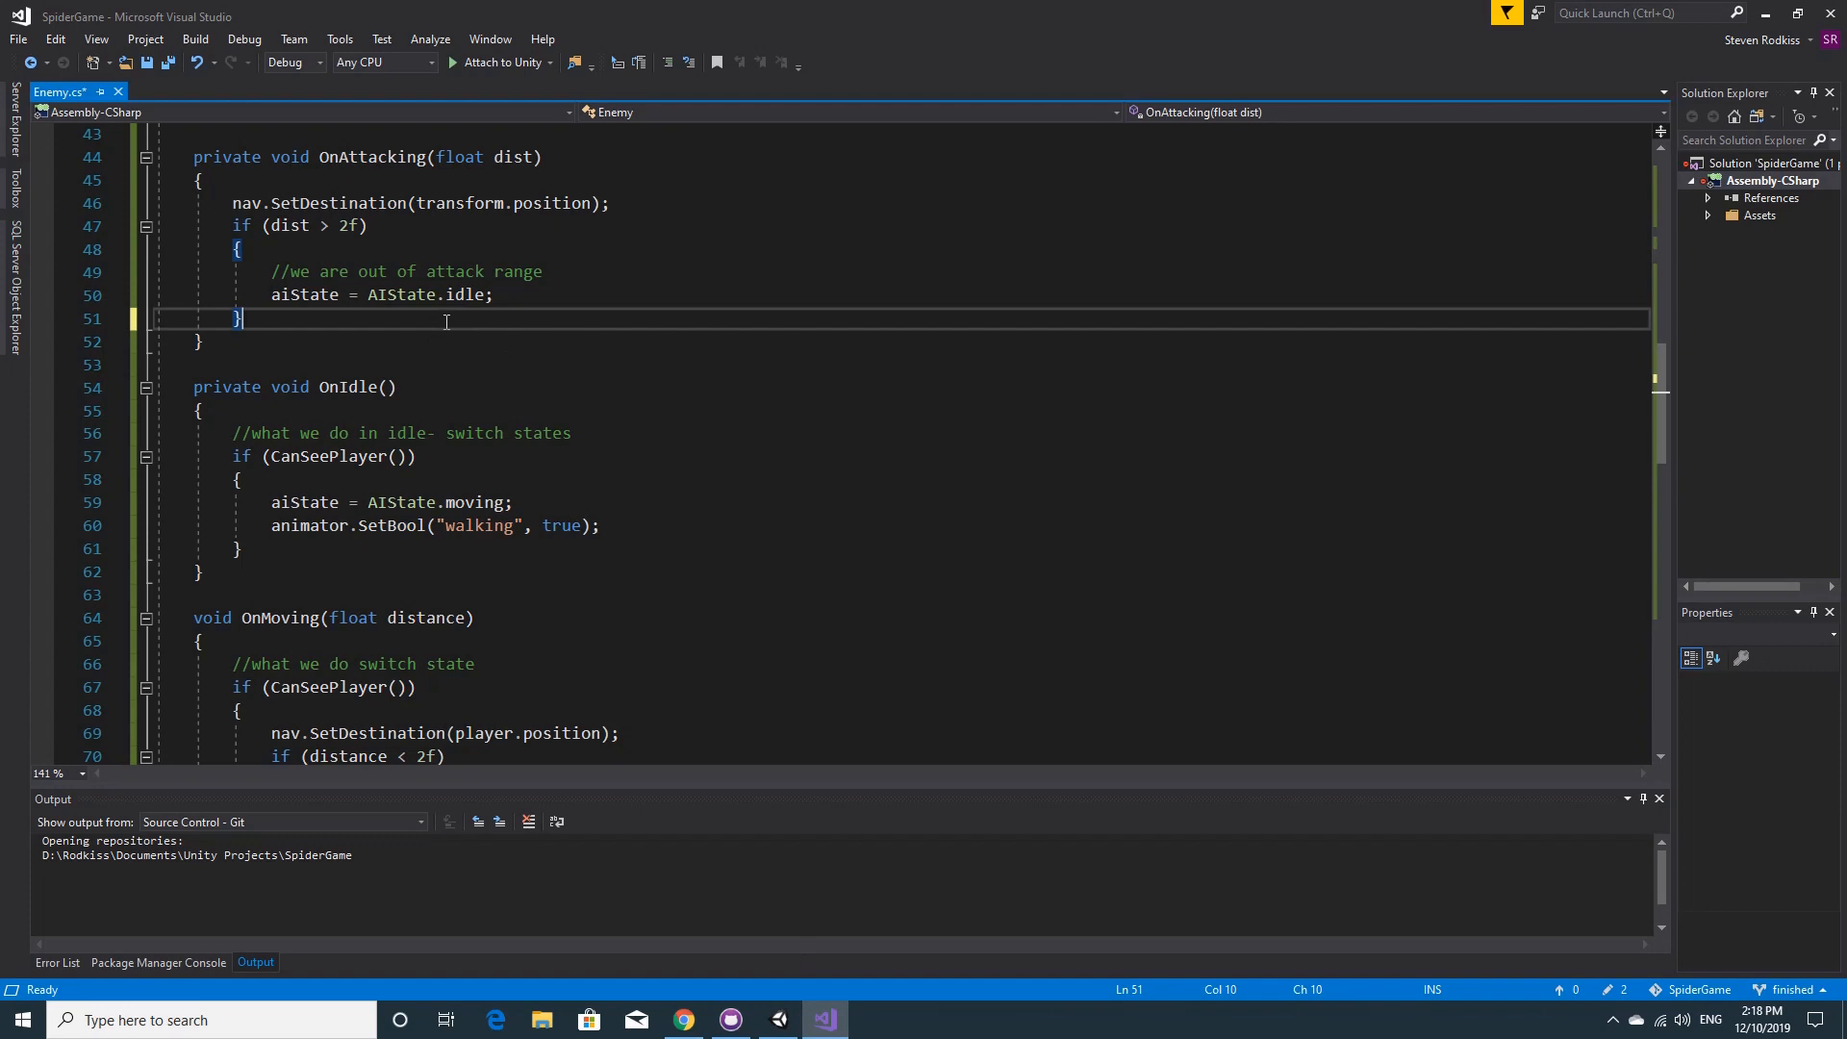
scroll(446, 322, "up", 2)
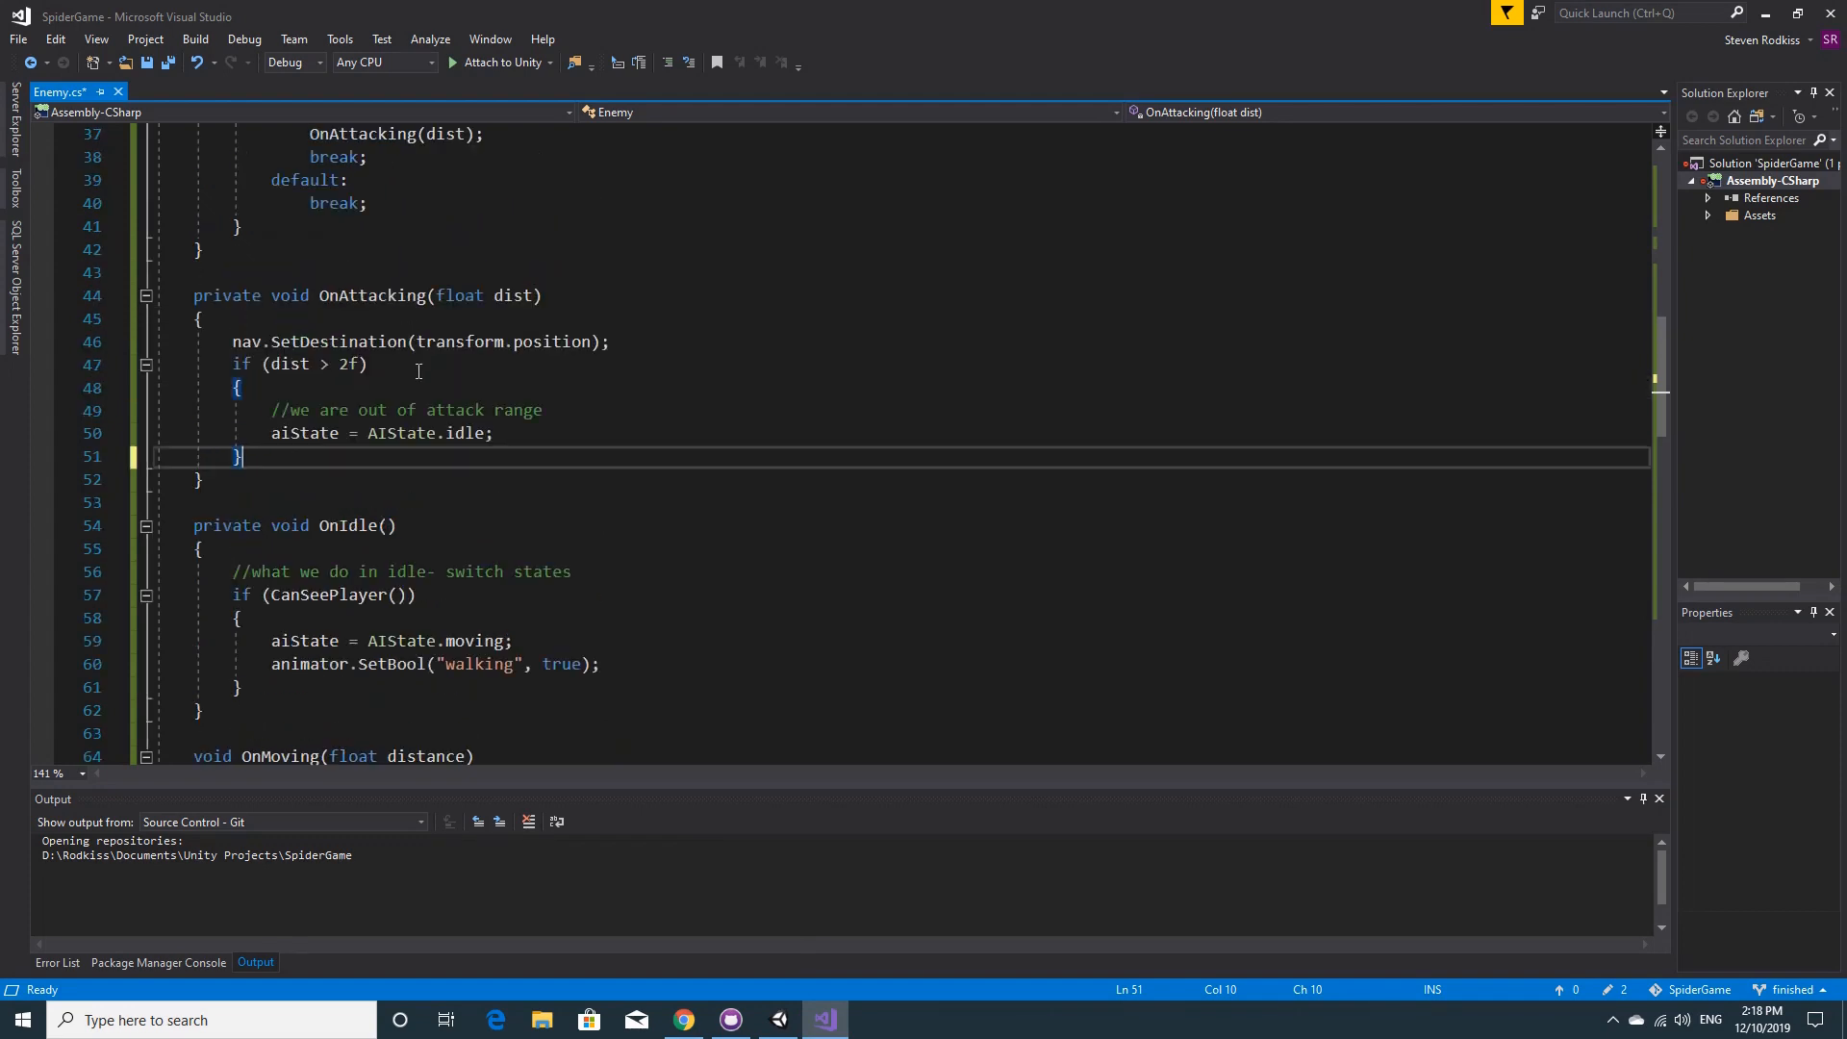
left_click(337, 300)
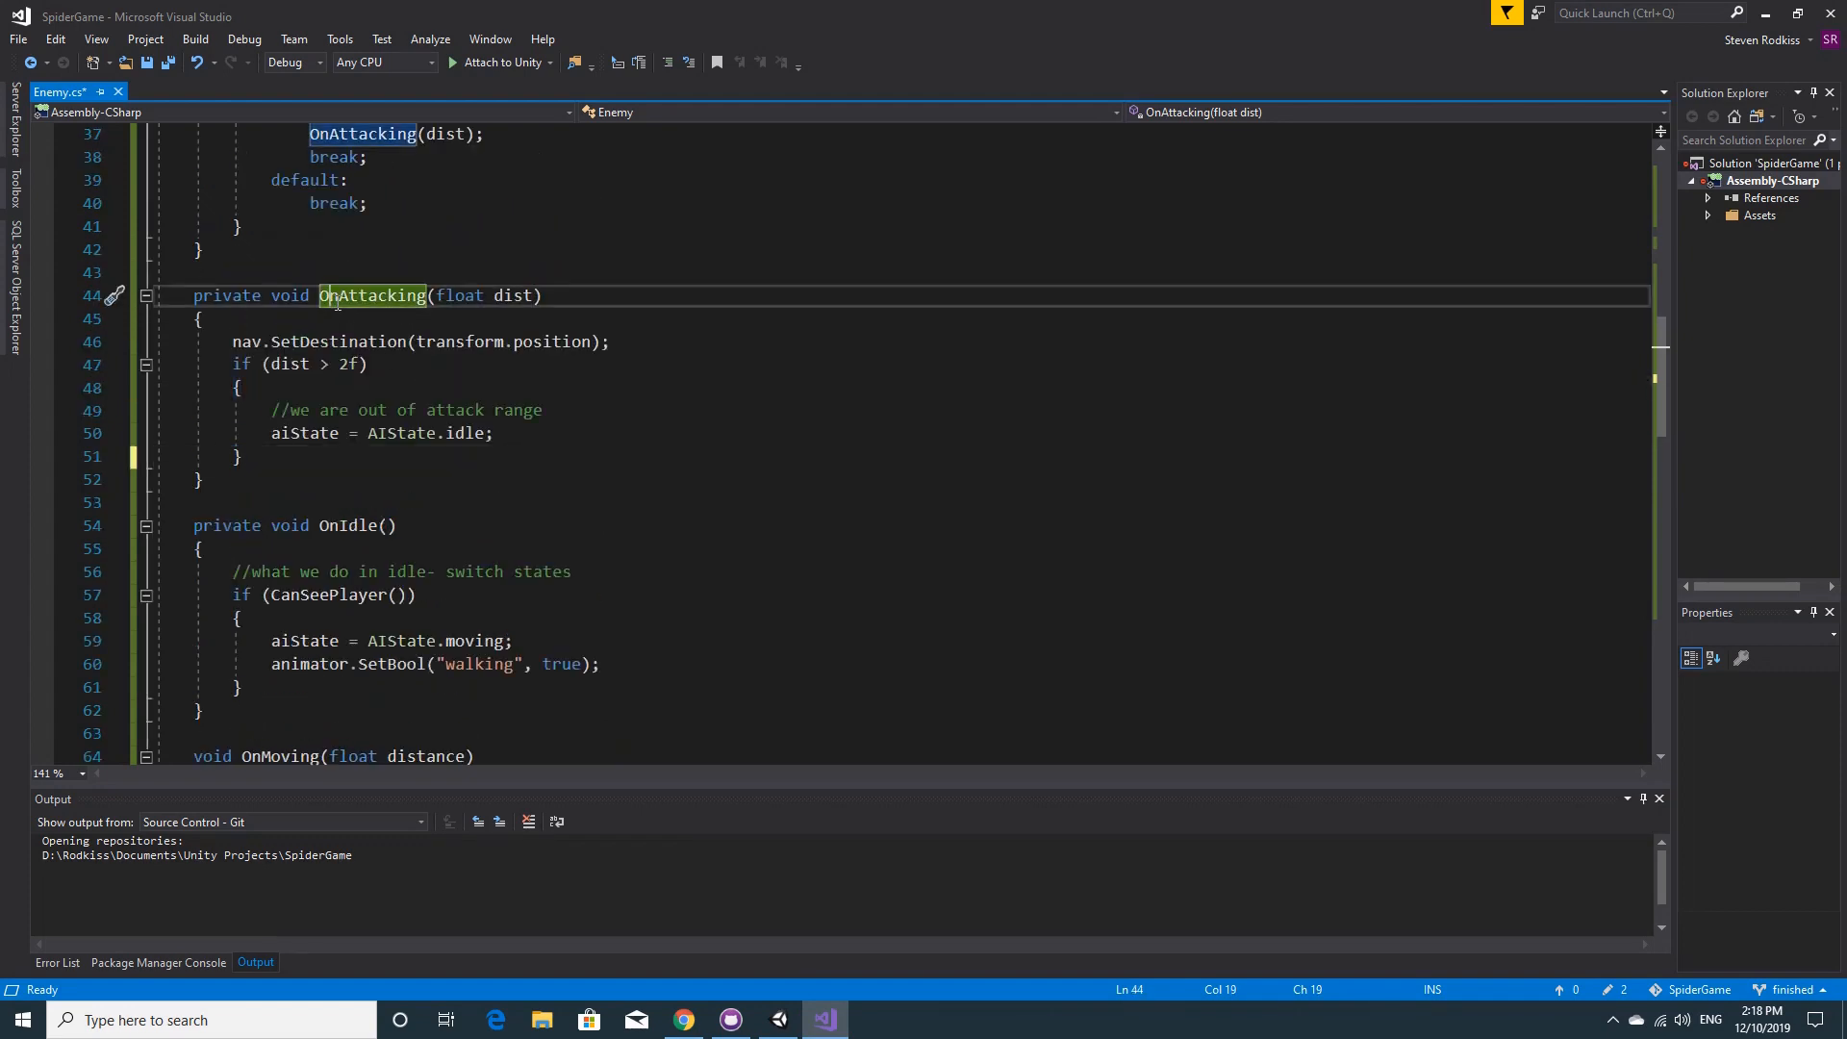
scroll(392, 306, "down", 3)
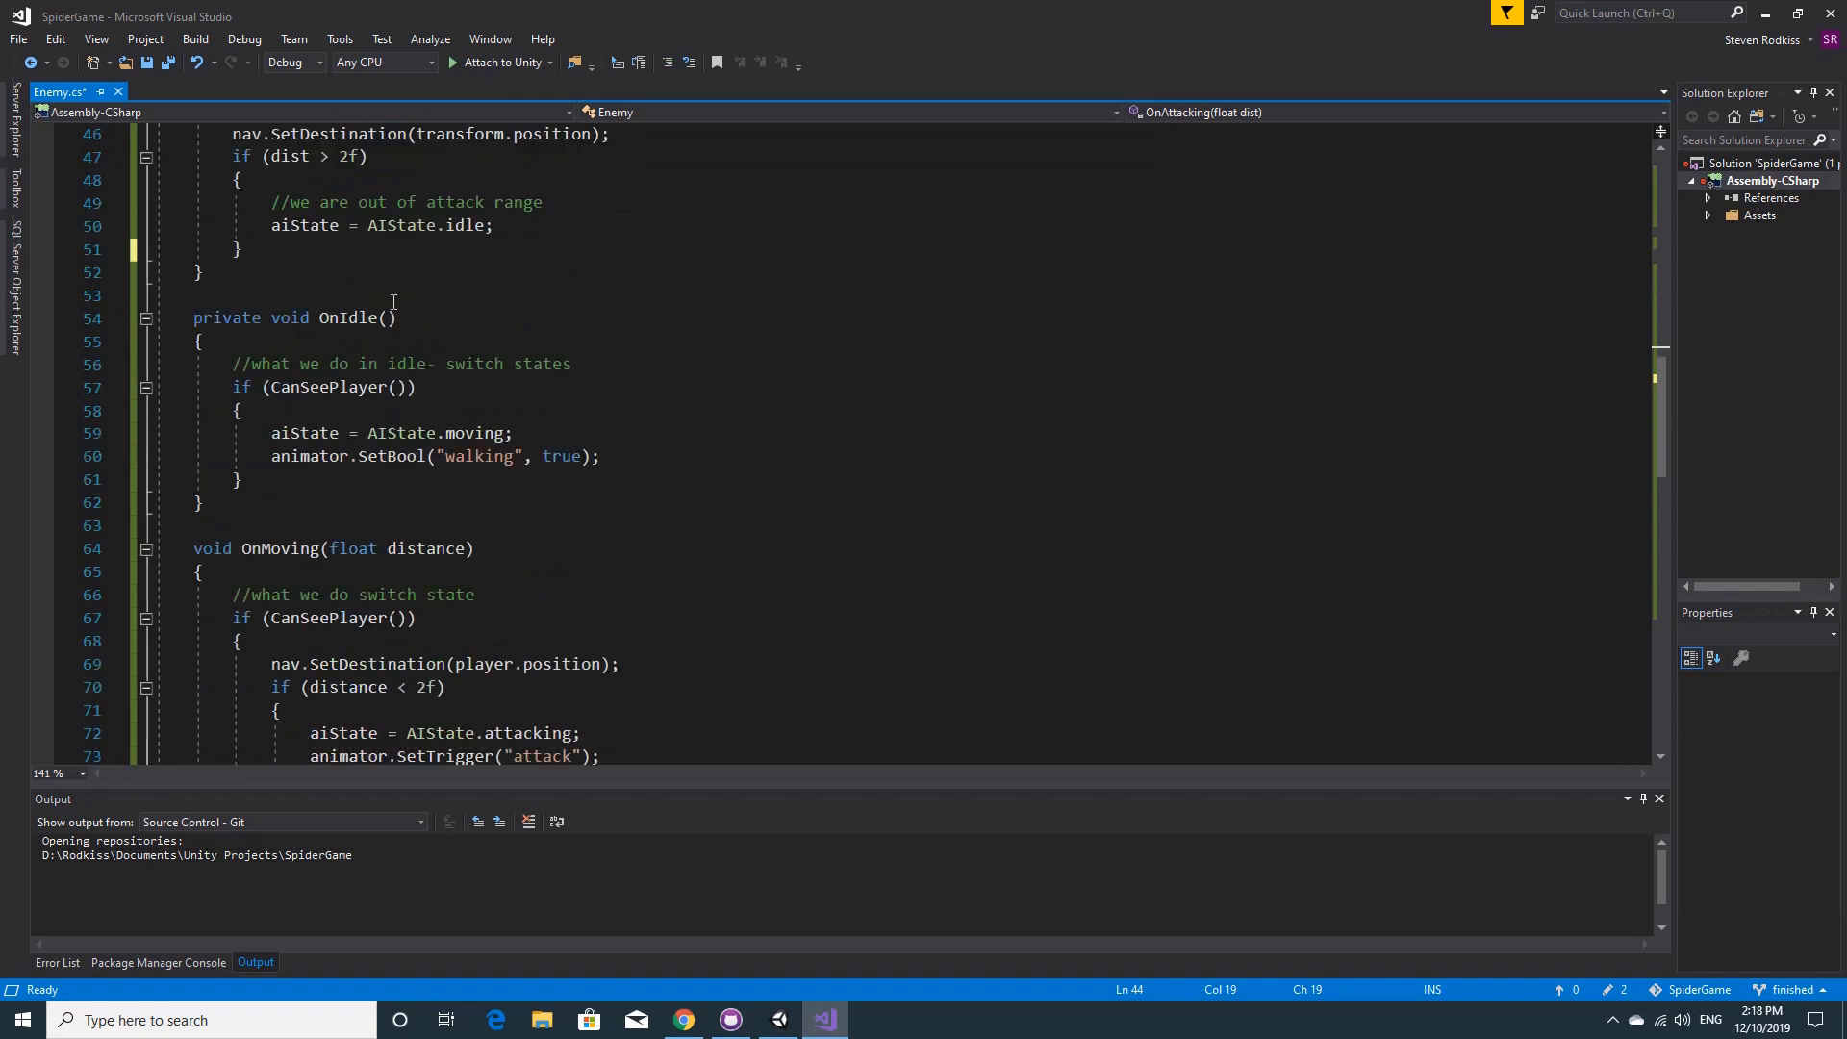
scroll(406, 351, "down", 1)
left_click(321, 386)
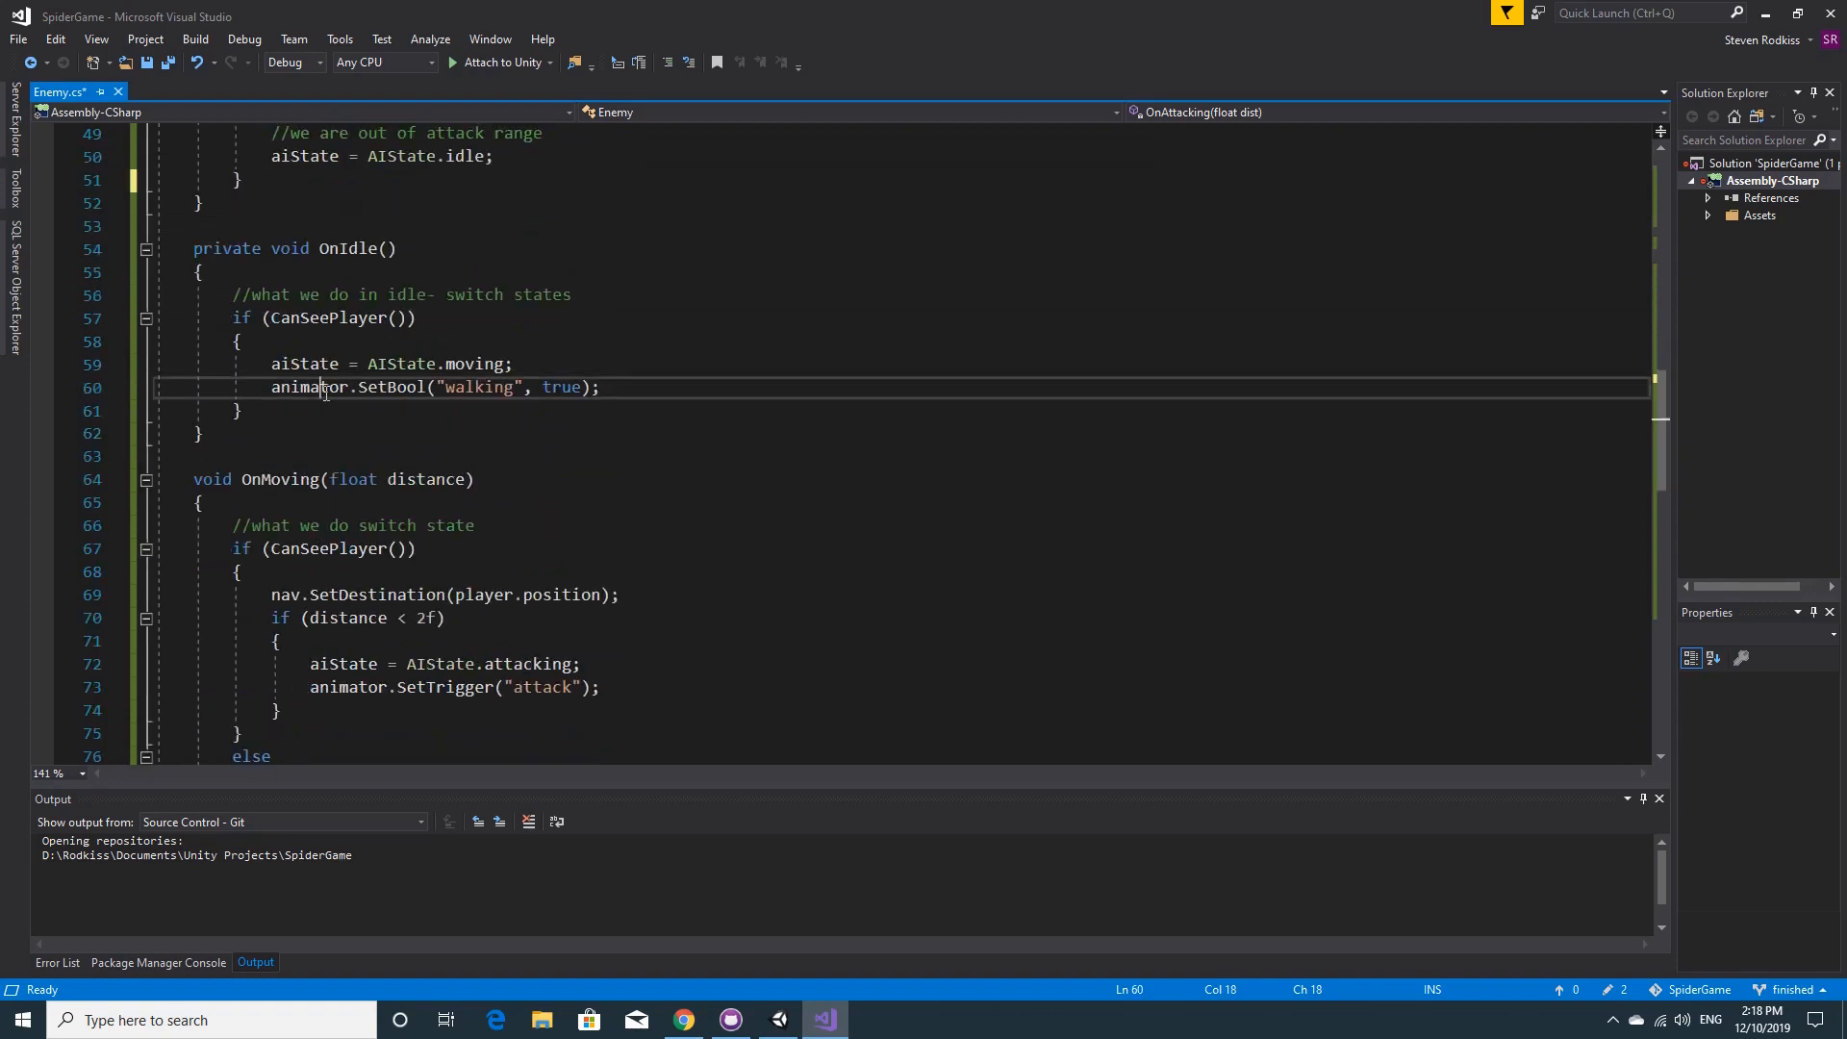
left_click(354, 248)
scroll(397, 380, "down", 3)
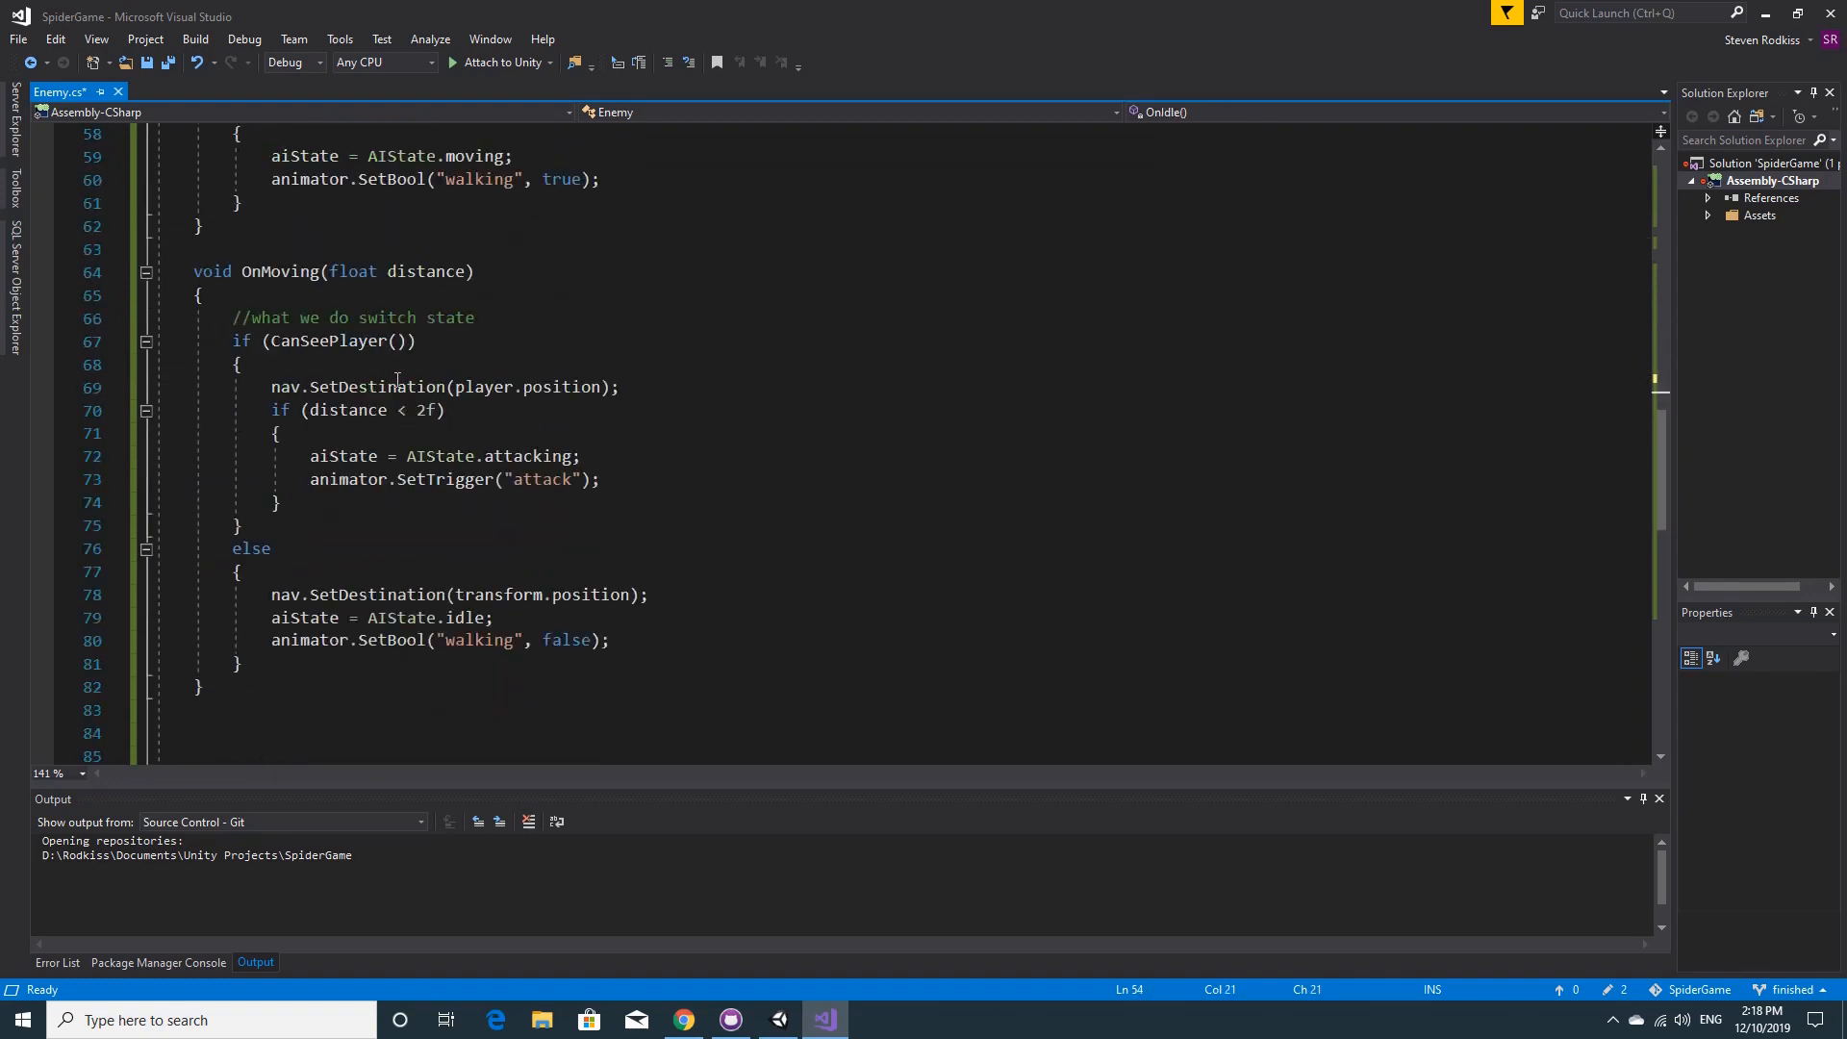
left_click(283, 274)
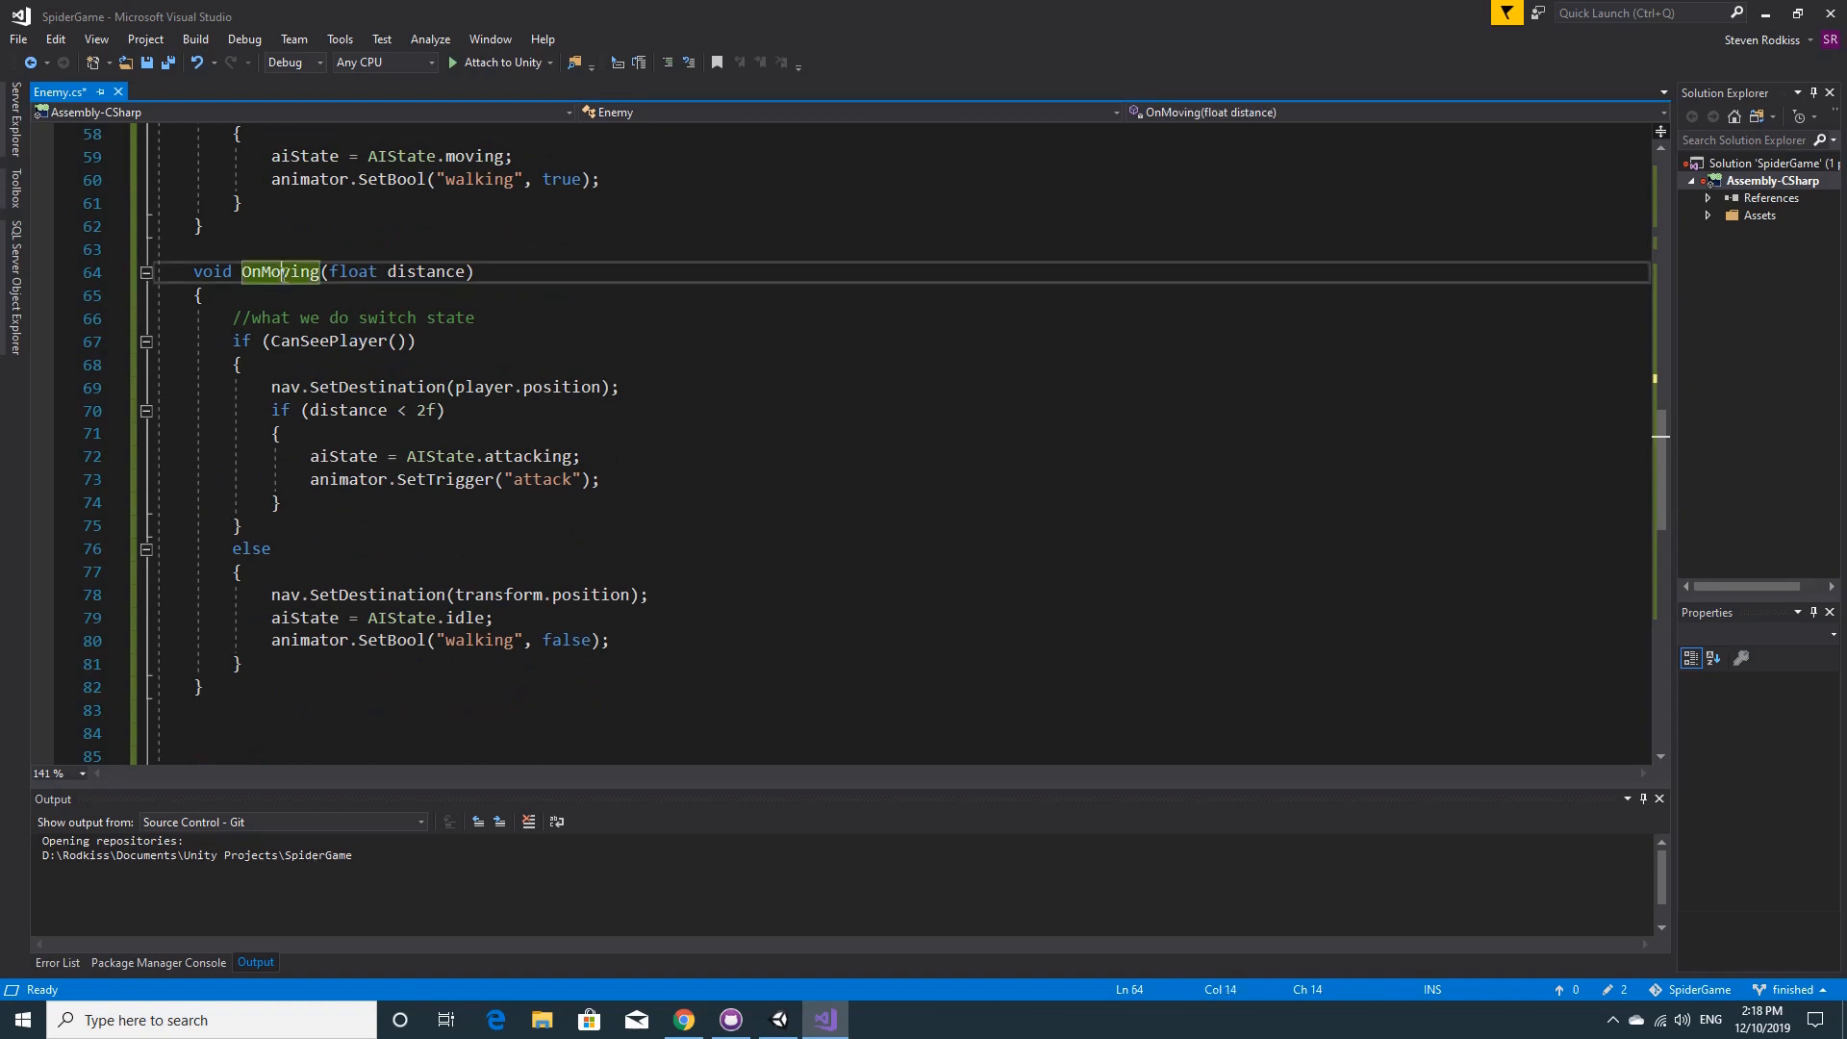
left_click(342, 411)
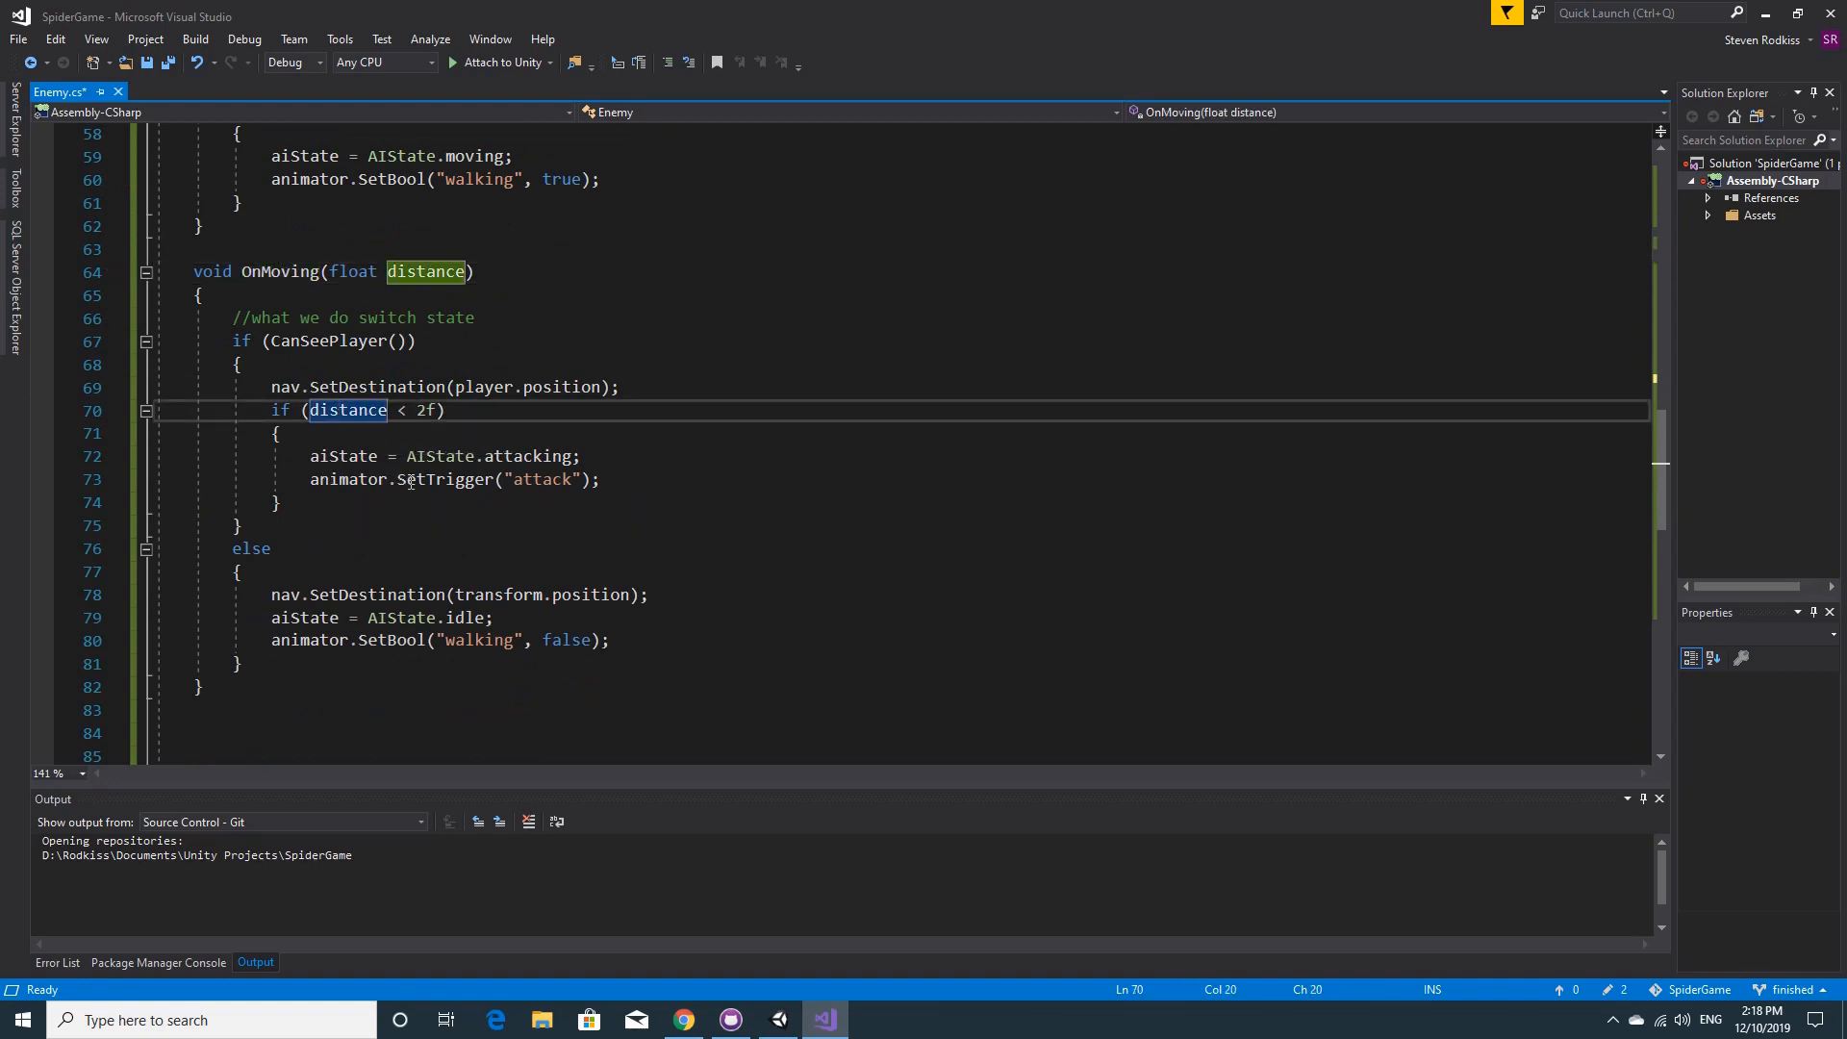
- Change the animator's SetTrigger call in the distance check of OnMoving to SetBool
left_click(494, 480)
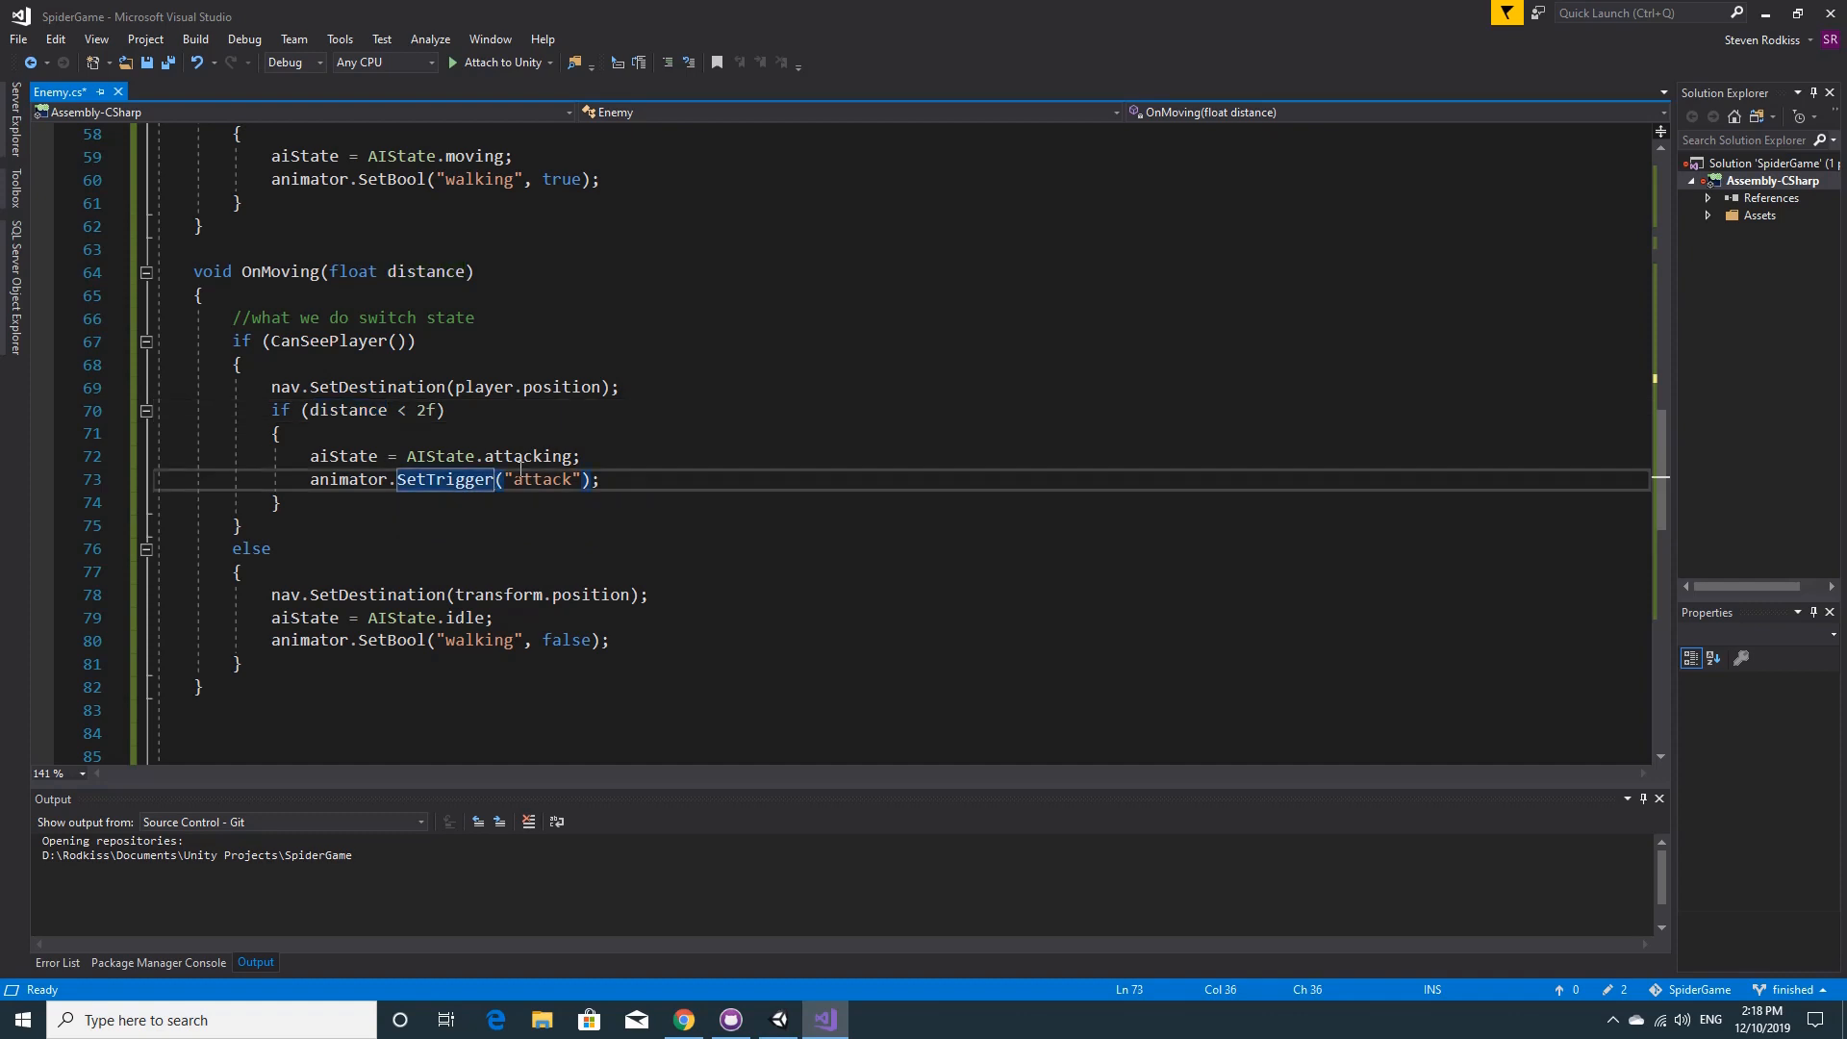
key("BackSpace")
key("BackSpace")
key("BackSpace")
key("BackSpace")
key("BackSpace")
key("BackSpace")
key("BackSpace")
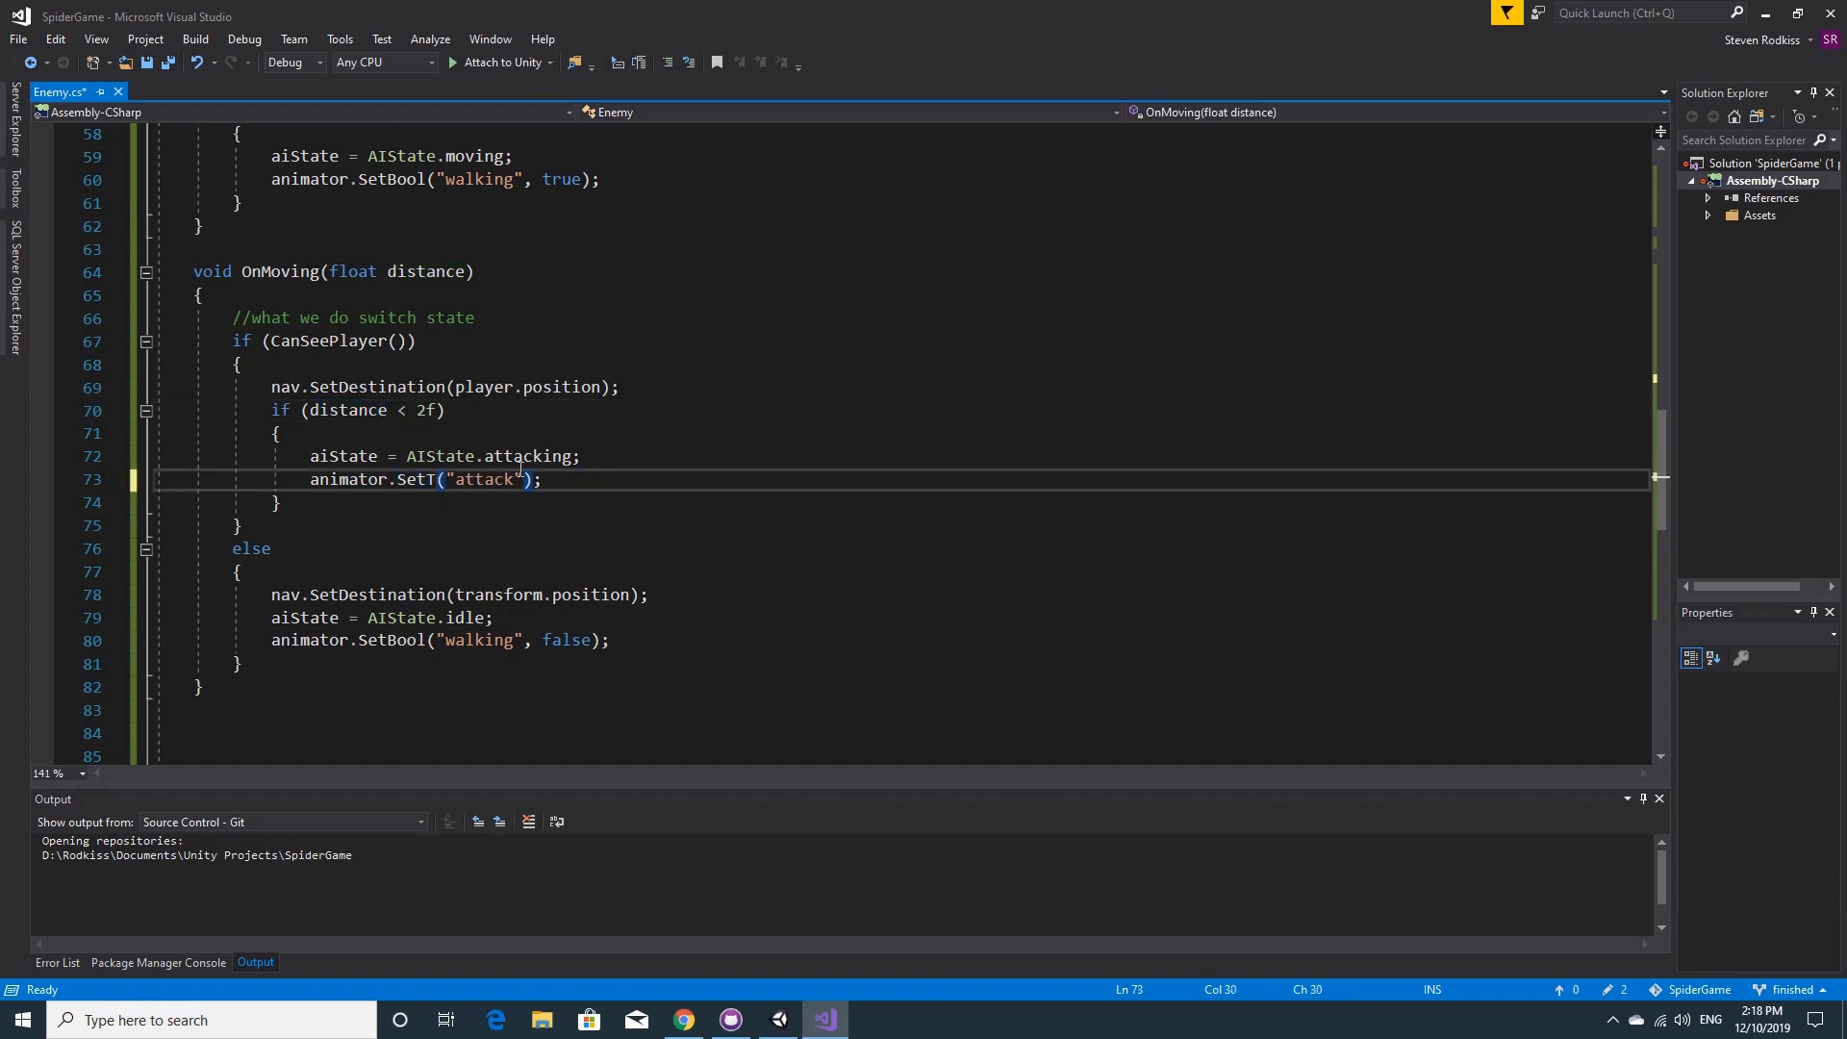
type("Bool")
- Change the arguments of the SetBool call under the attacking state in OnMoving to "attacking" and true, and save the script
key("Right")
key("Right")
key("Right")
key("Right")
key("Right")
key("Right")
key("Right")
key("Right")
type("ing")
key("Right")
type(",true")
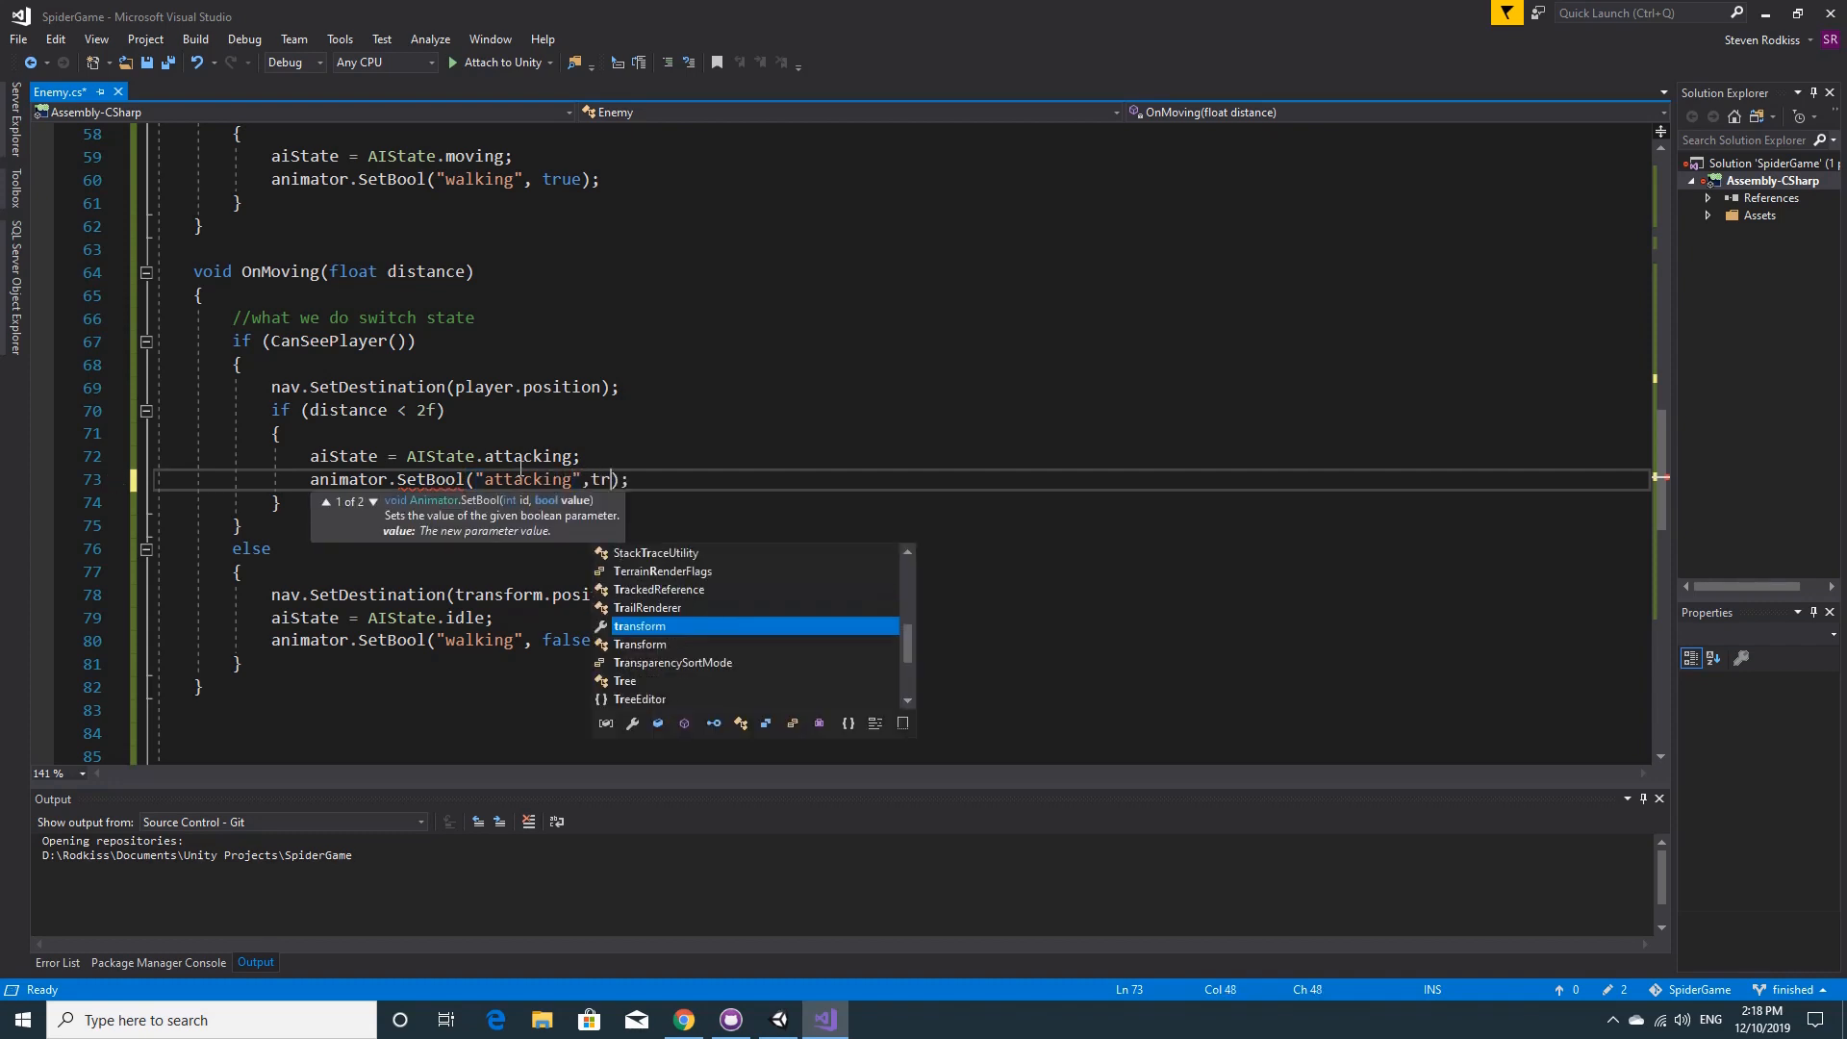
key("ctrl+s")
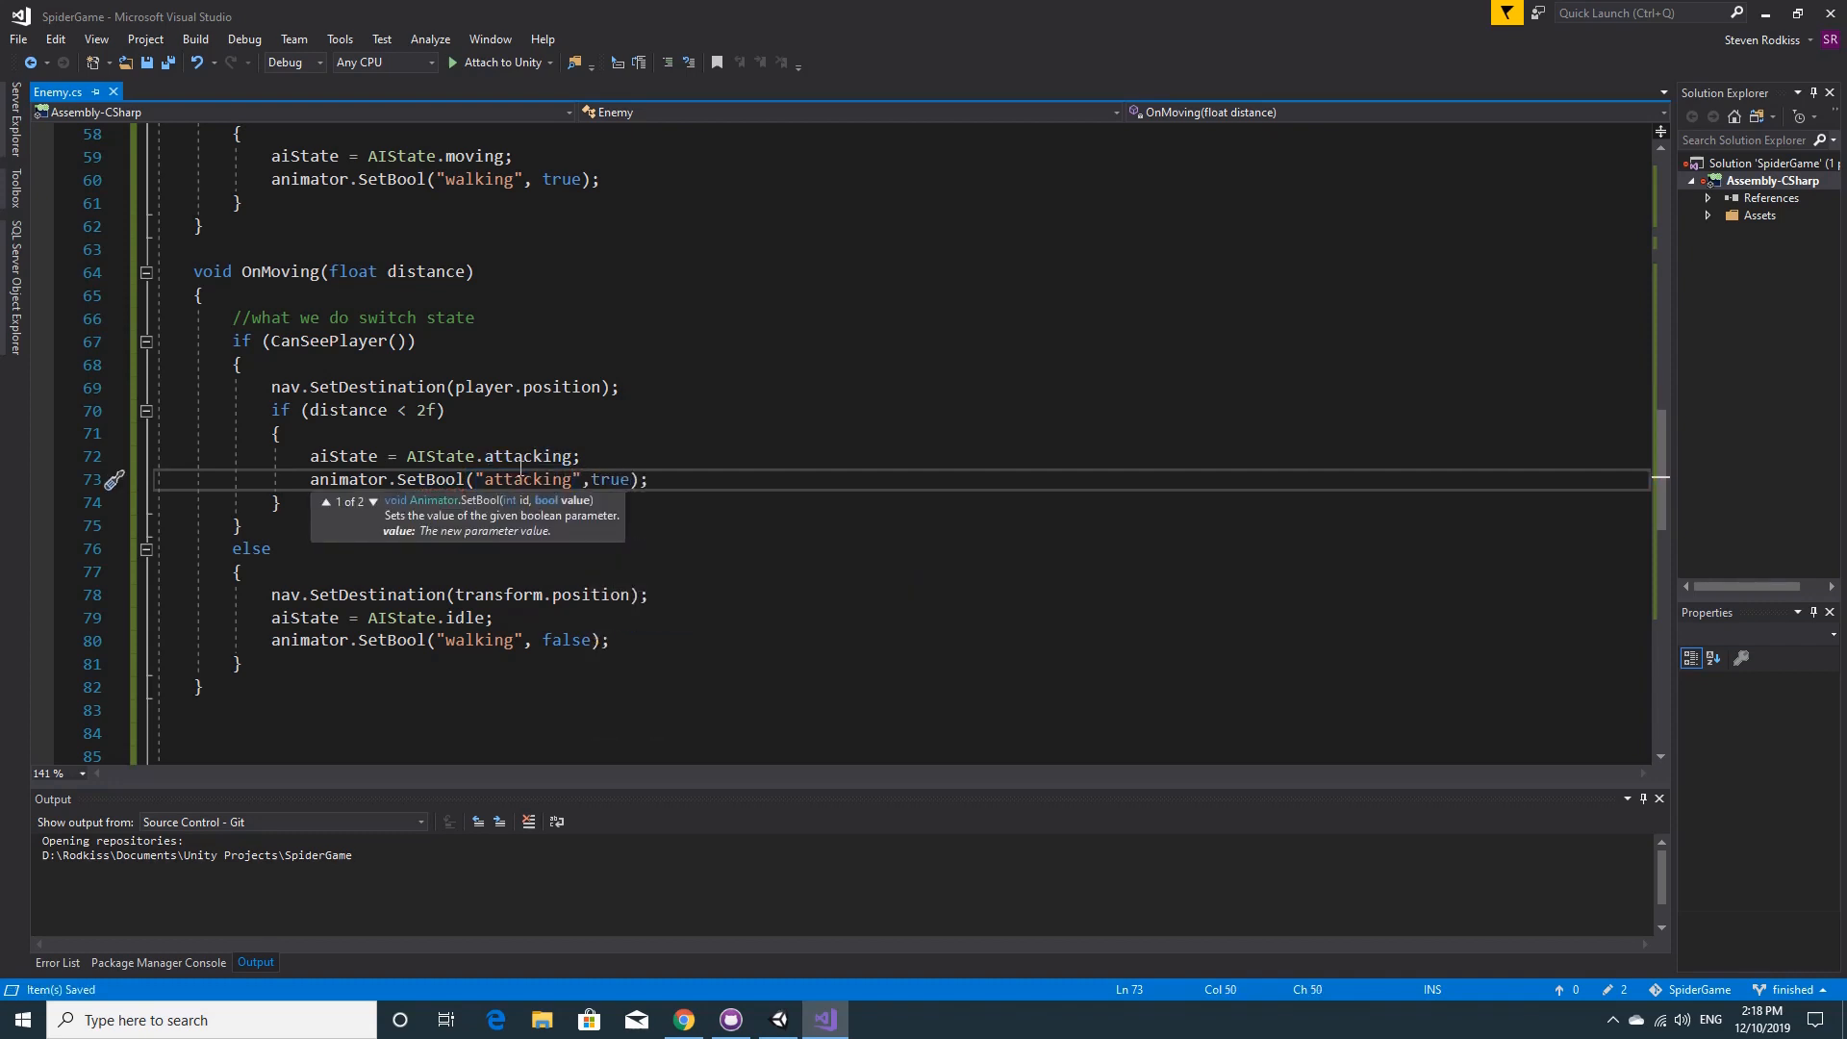
left_click(572, 438)
left_click(300, 502)
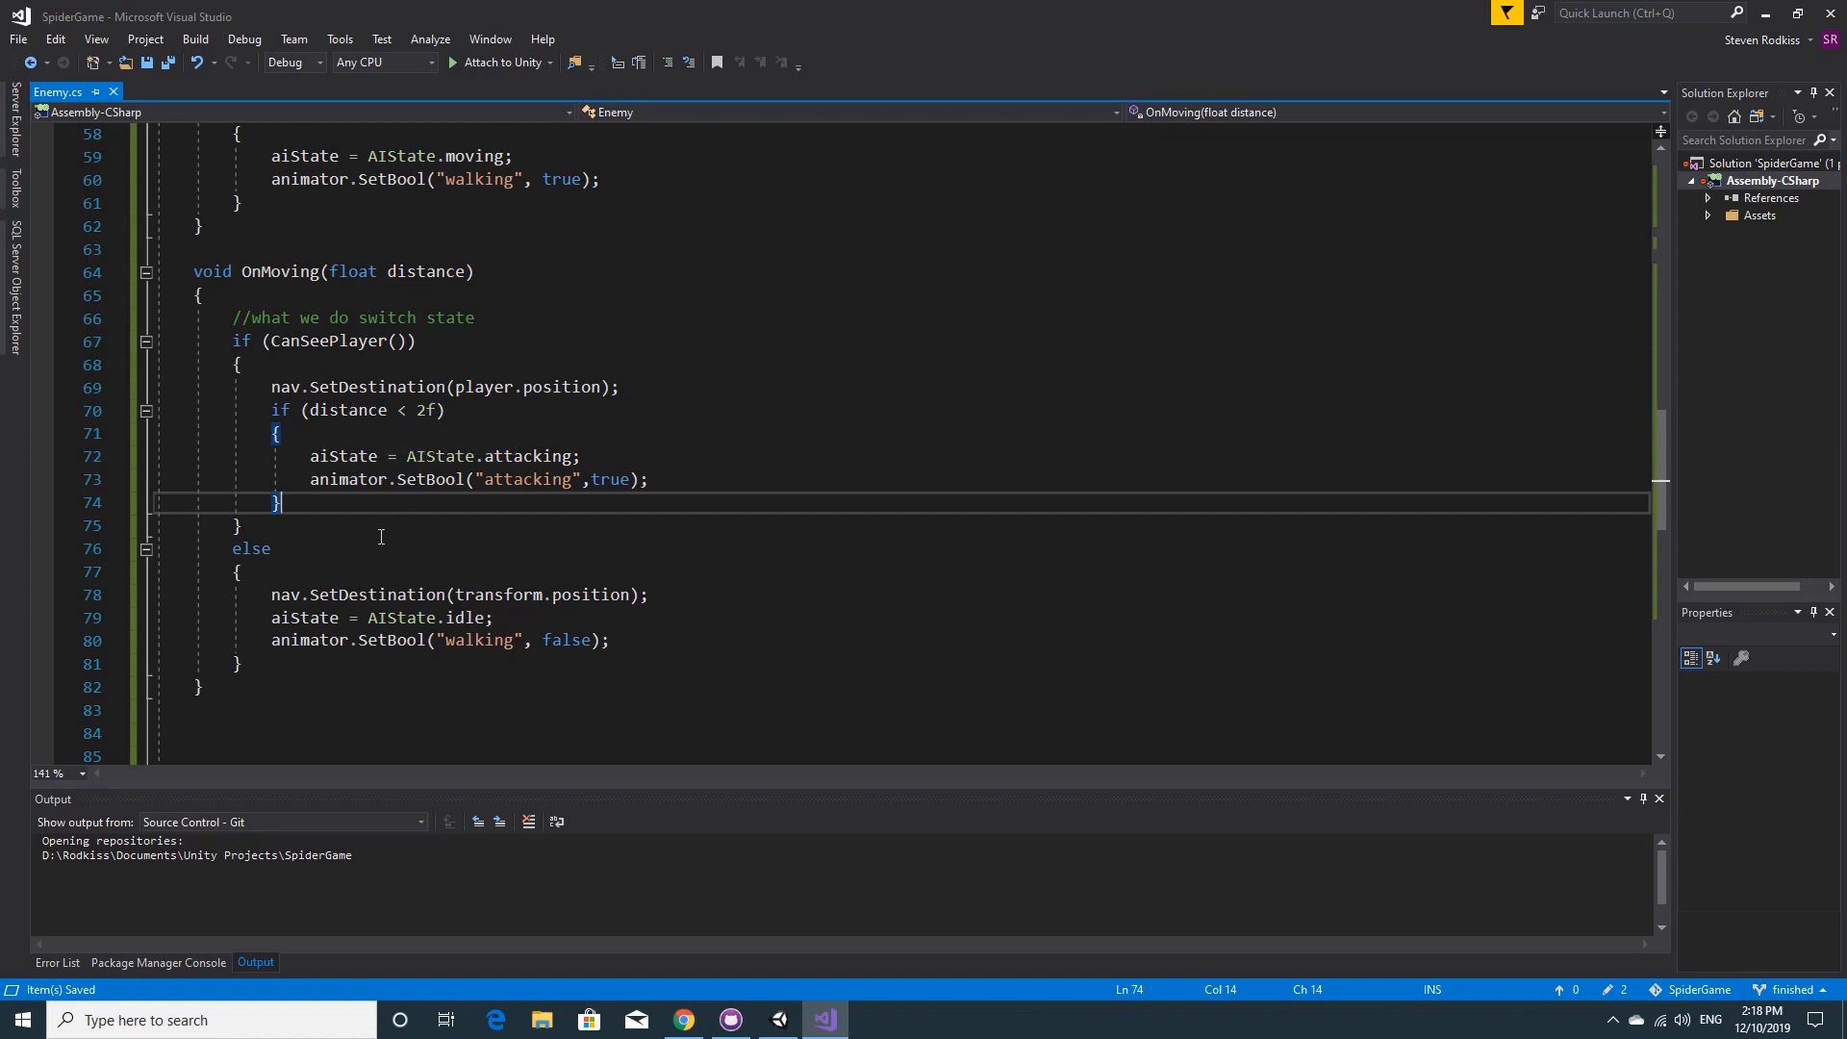
- Add animator.SetBool("attacking", false); after the idle state assignment in OnAttacking, and save the script
scroll(320, 567, "up", 7)
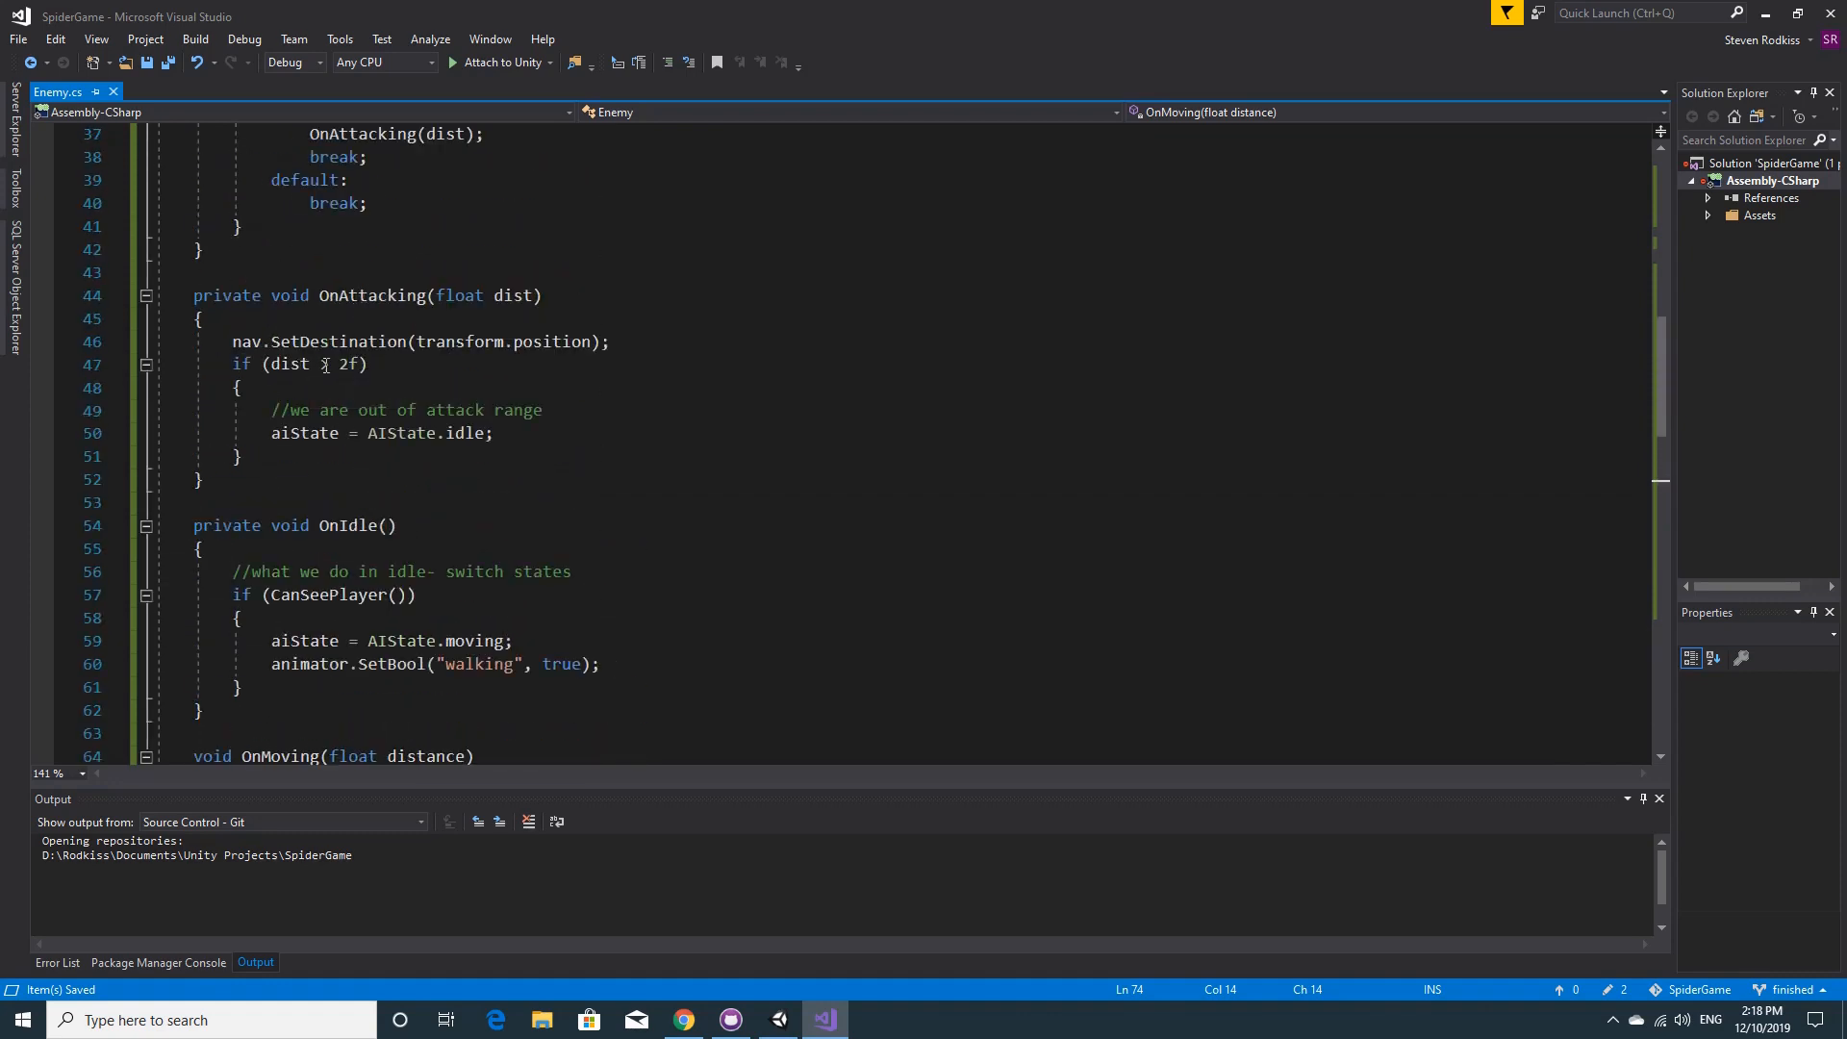
left_click(527, 433)
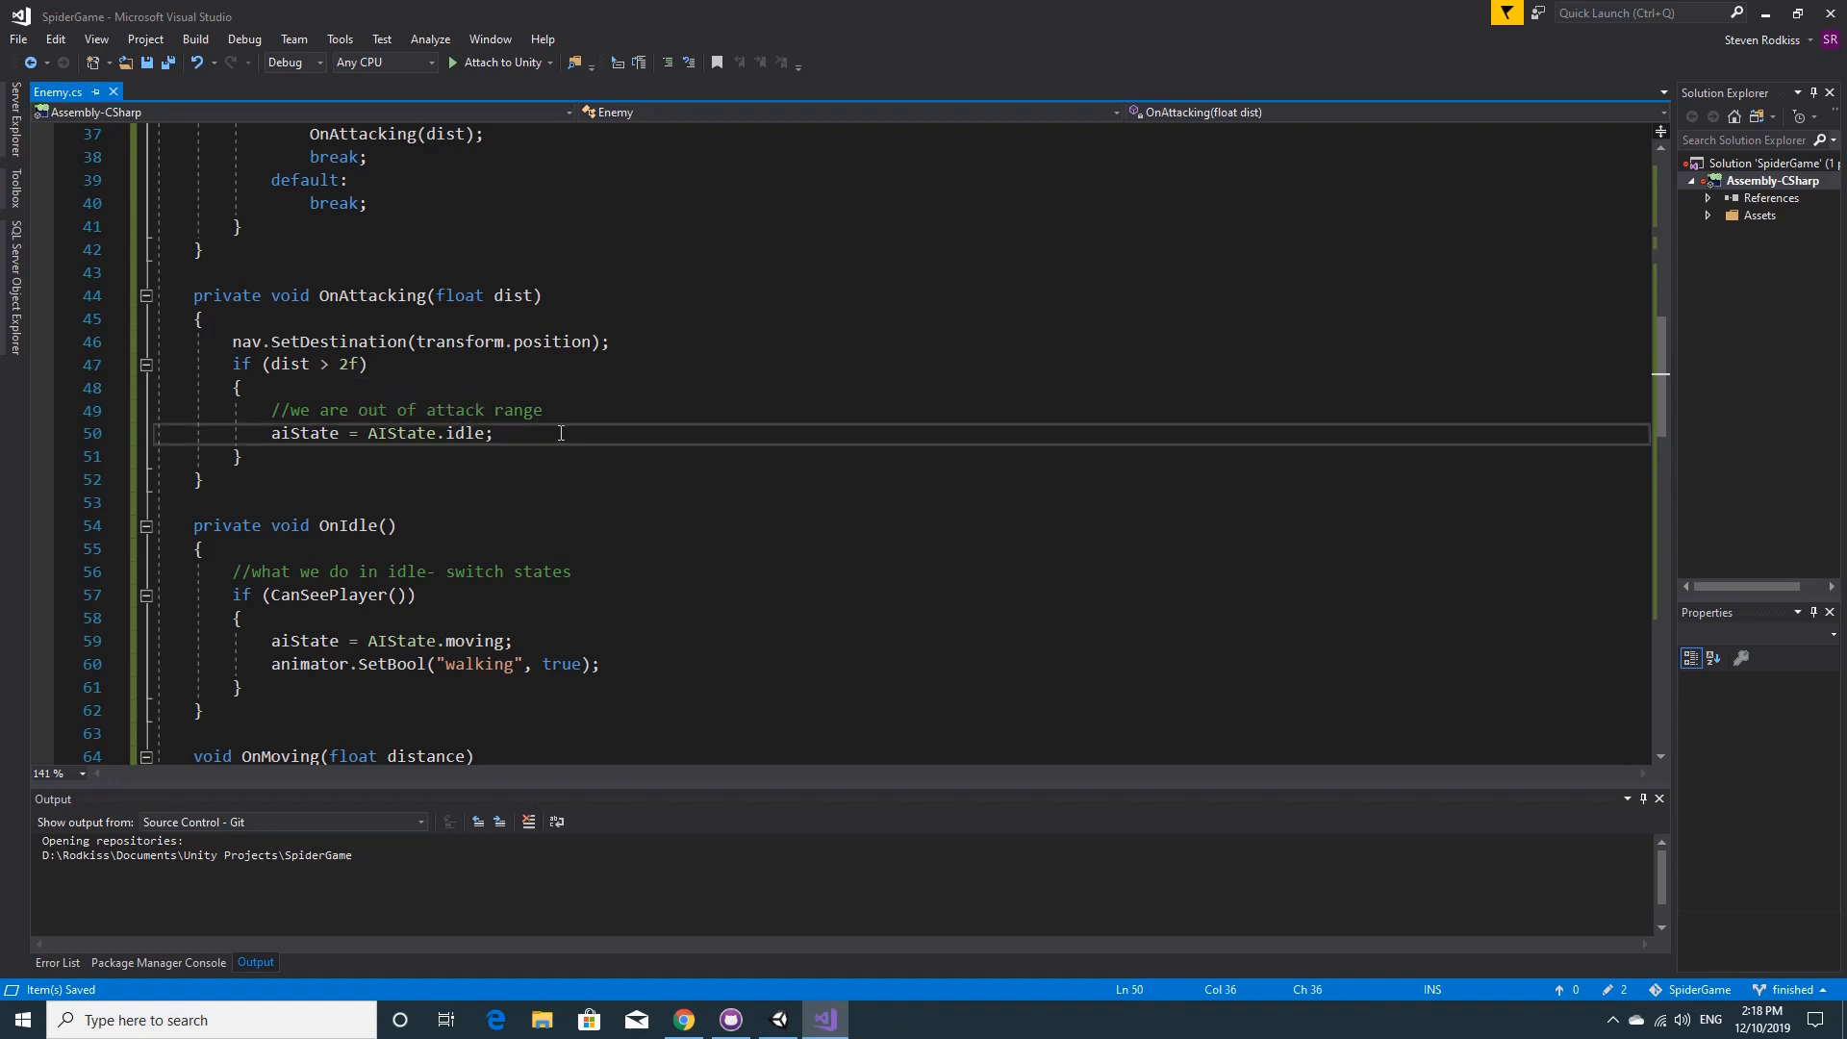
key("Return")
type("anim")
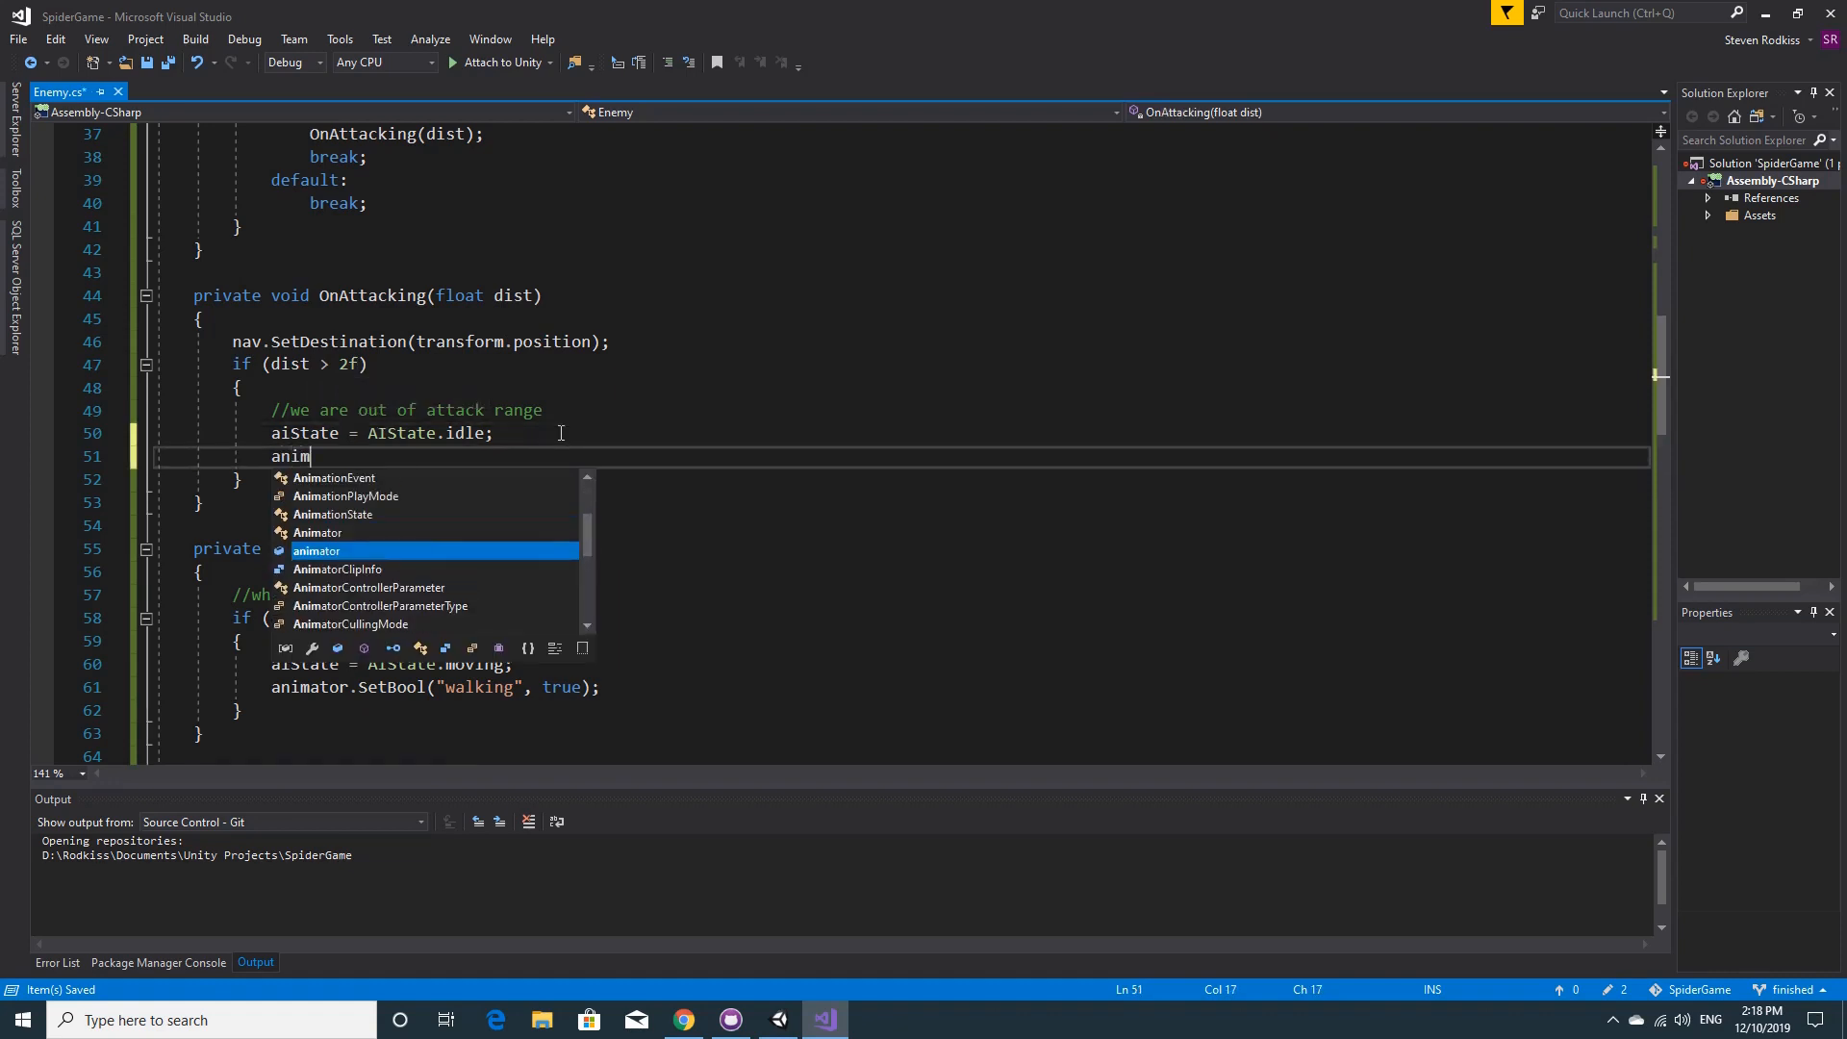
type("ator.s")
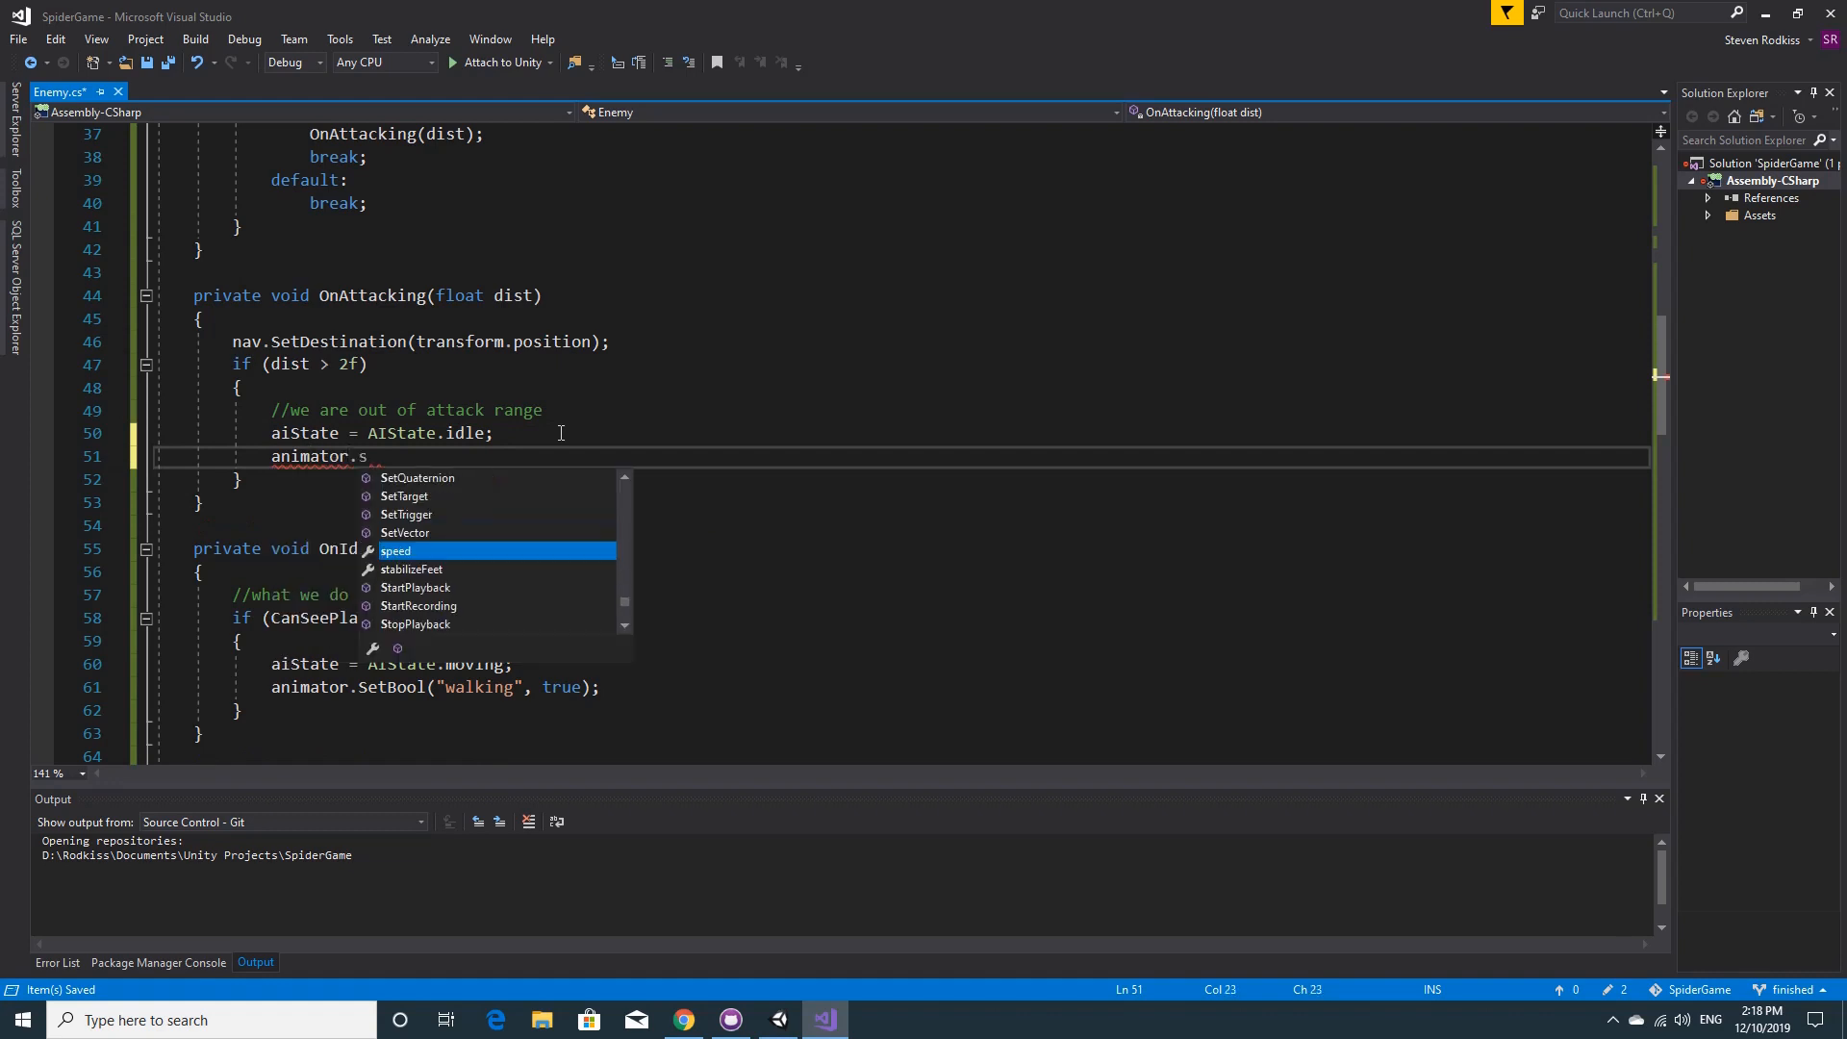
type("etbo")
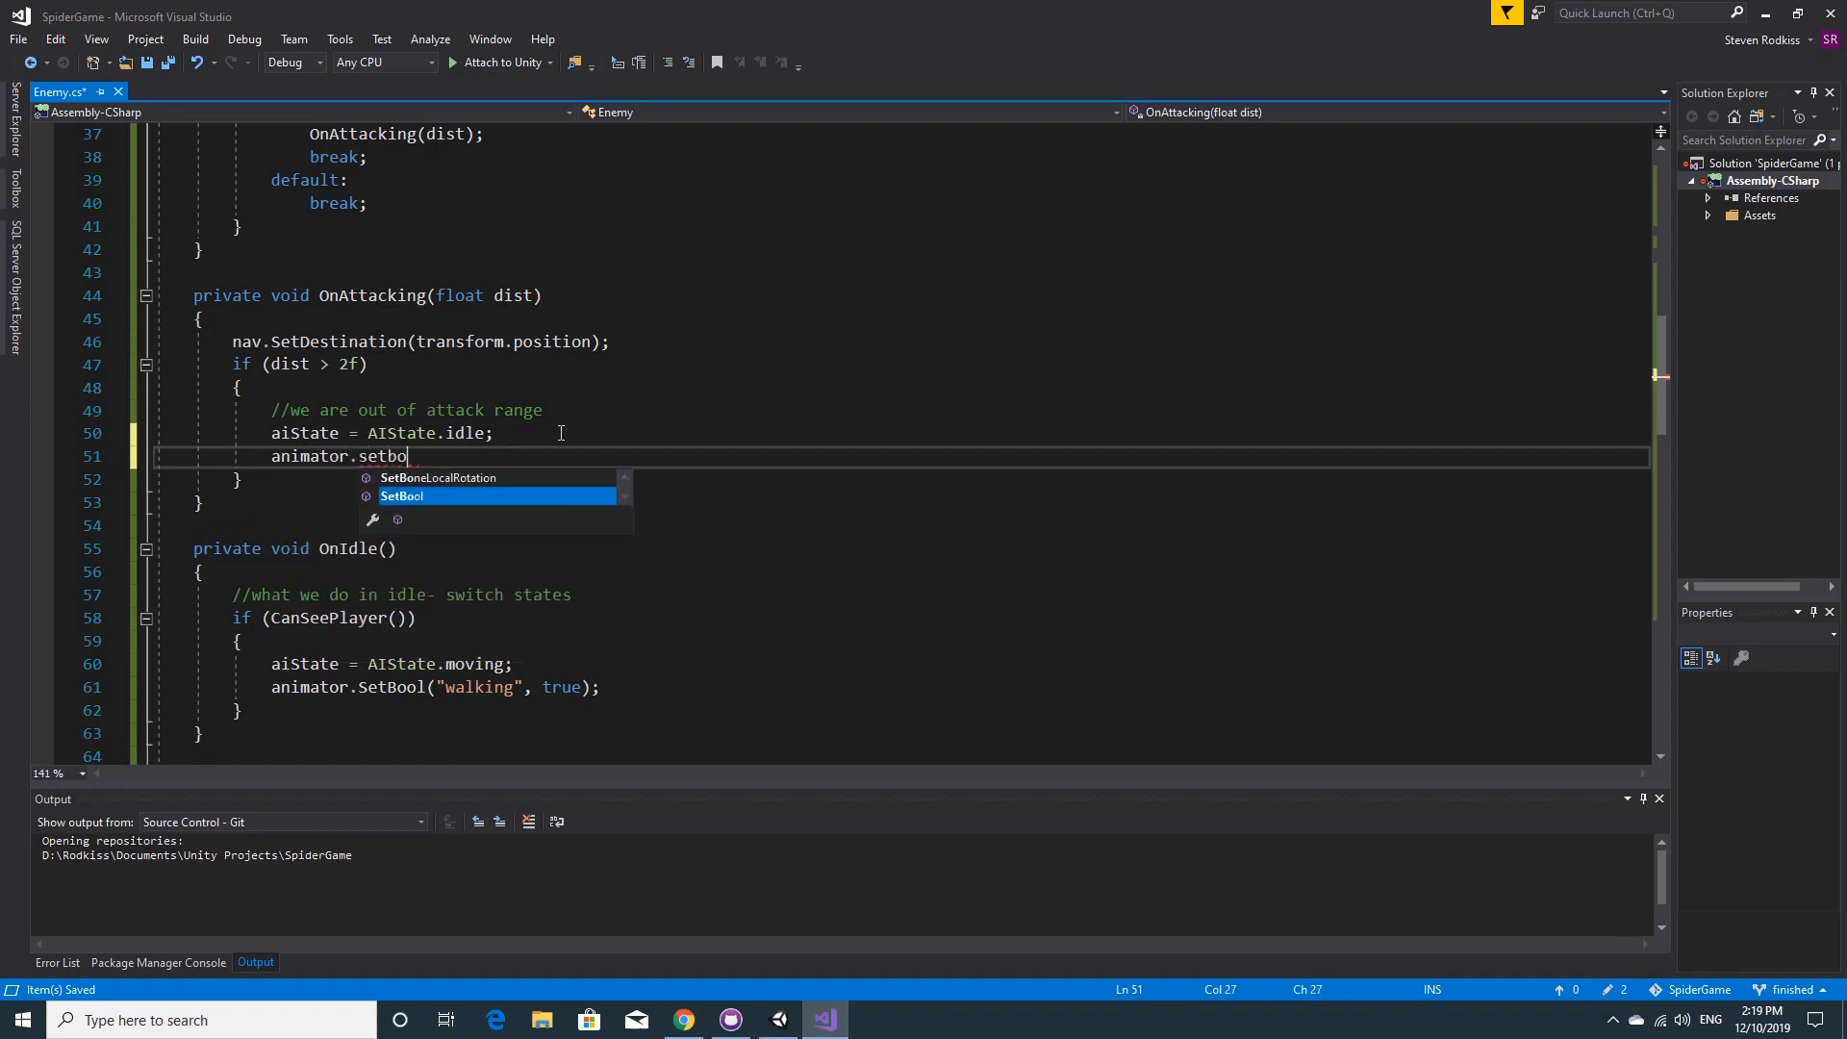
key("Tab")
type("(\"a")
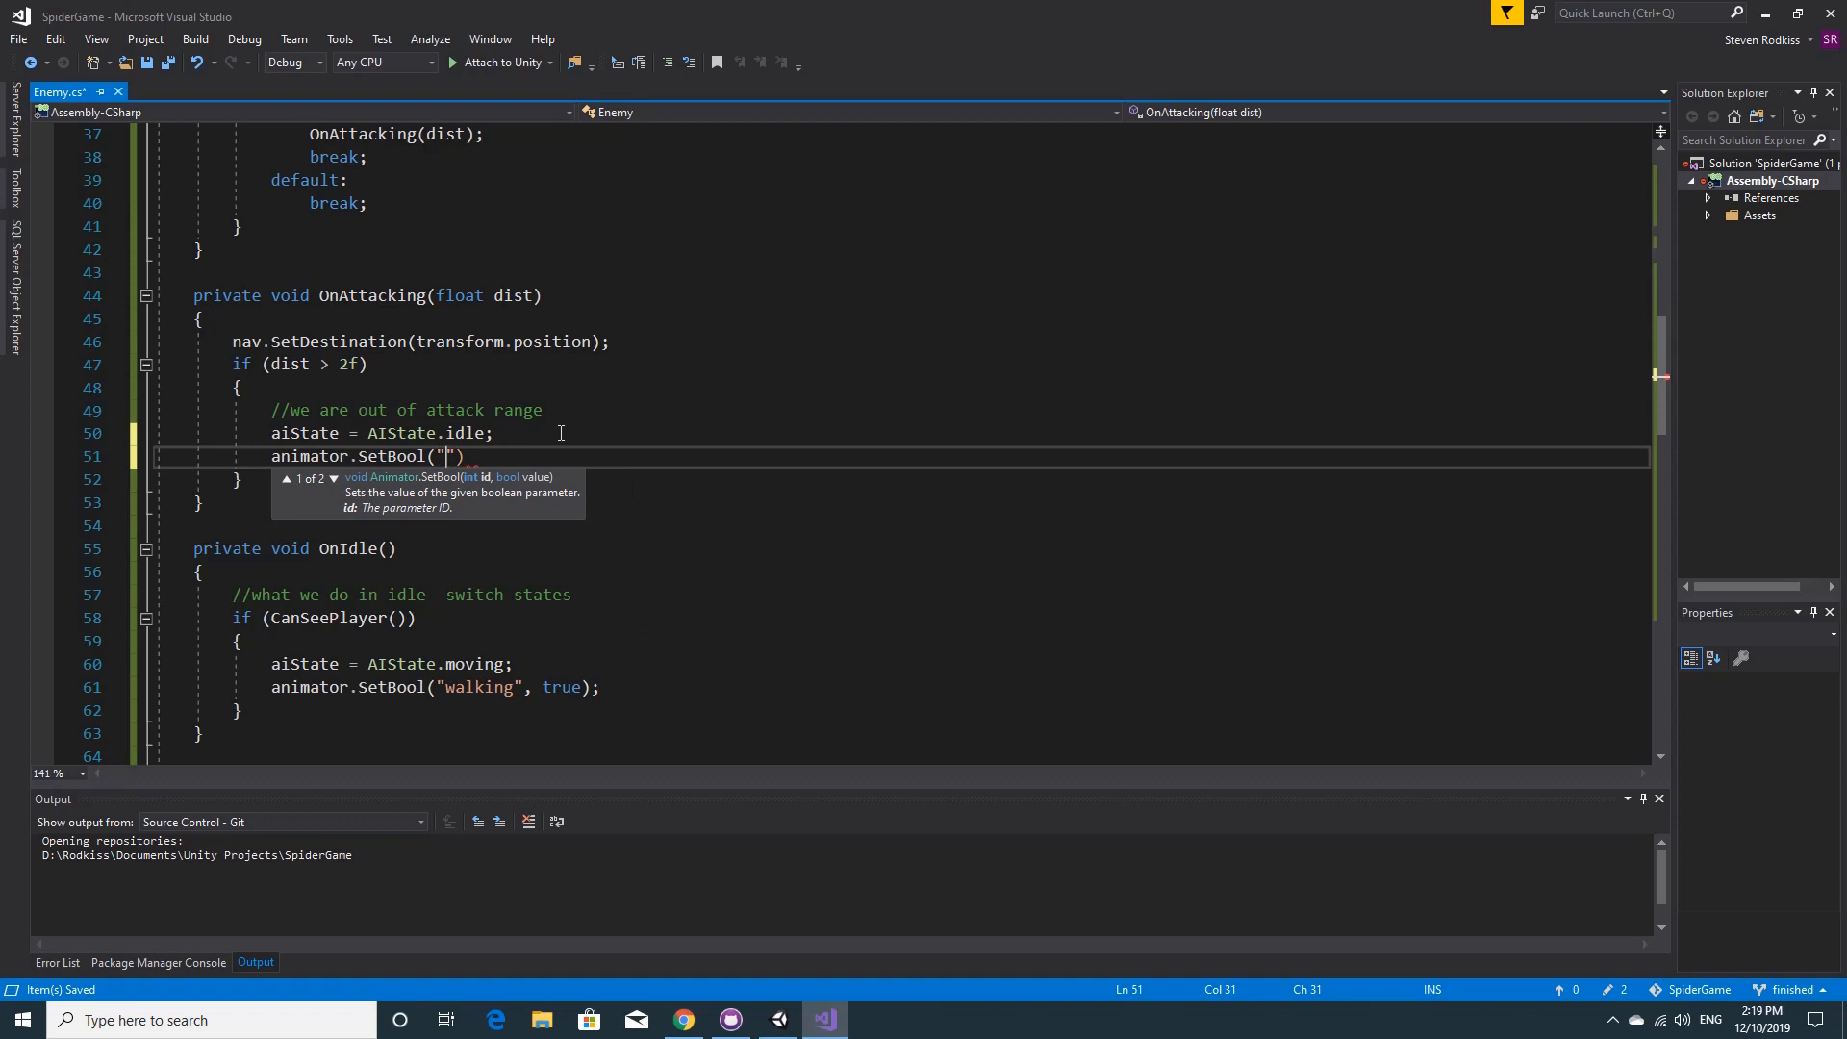
type("ttacking\", false)")
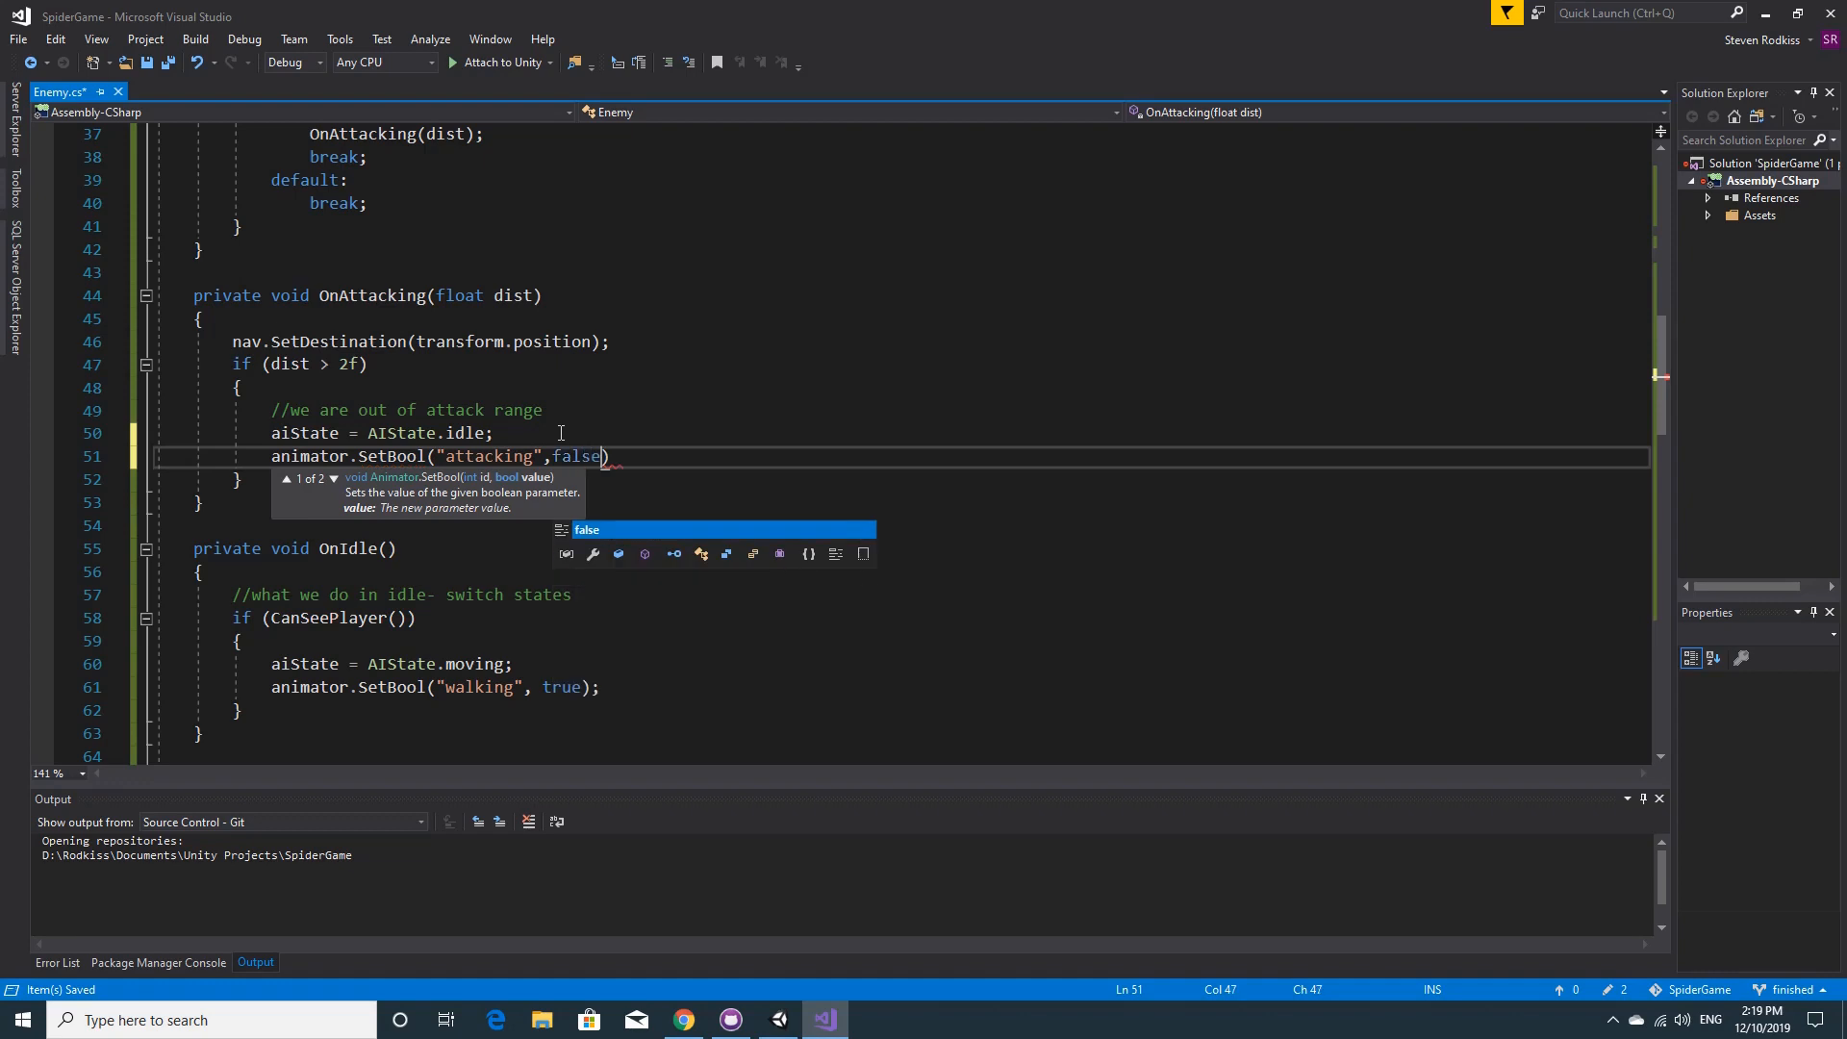
type(";")
key("ctrl+s")
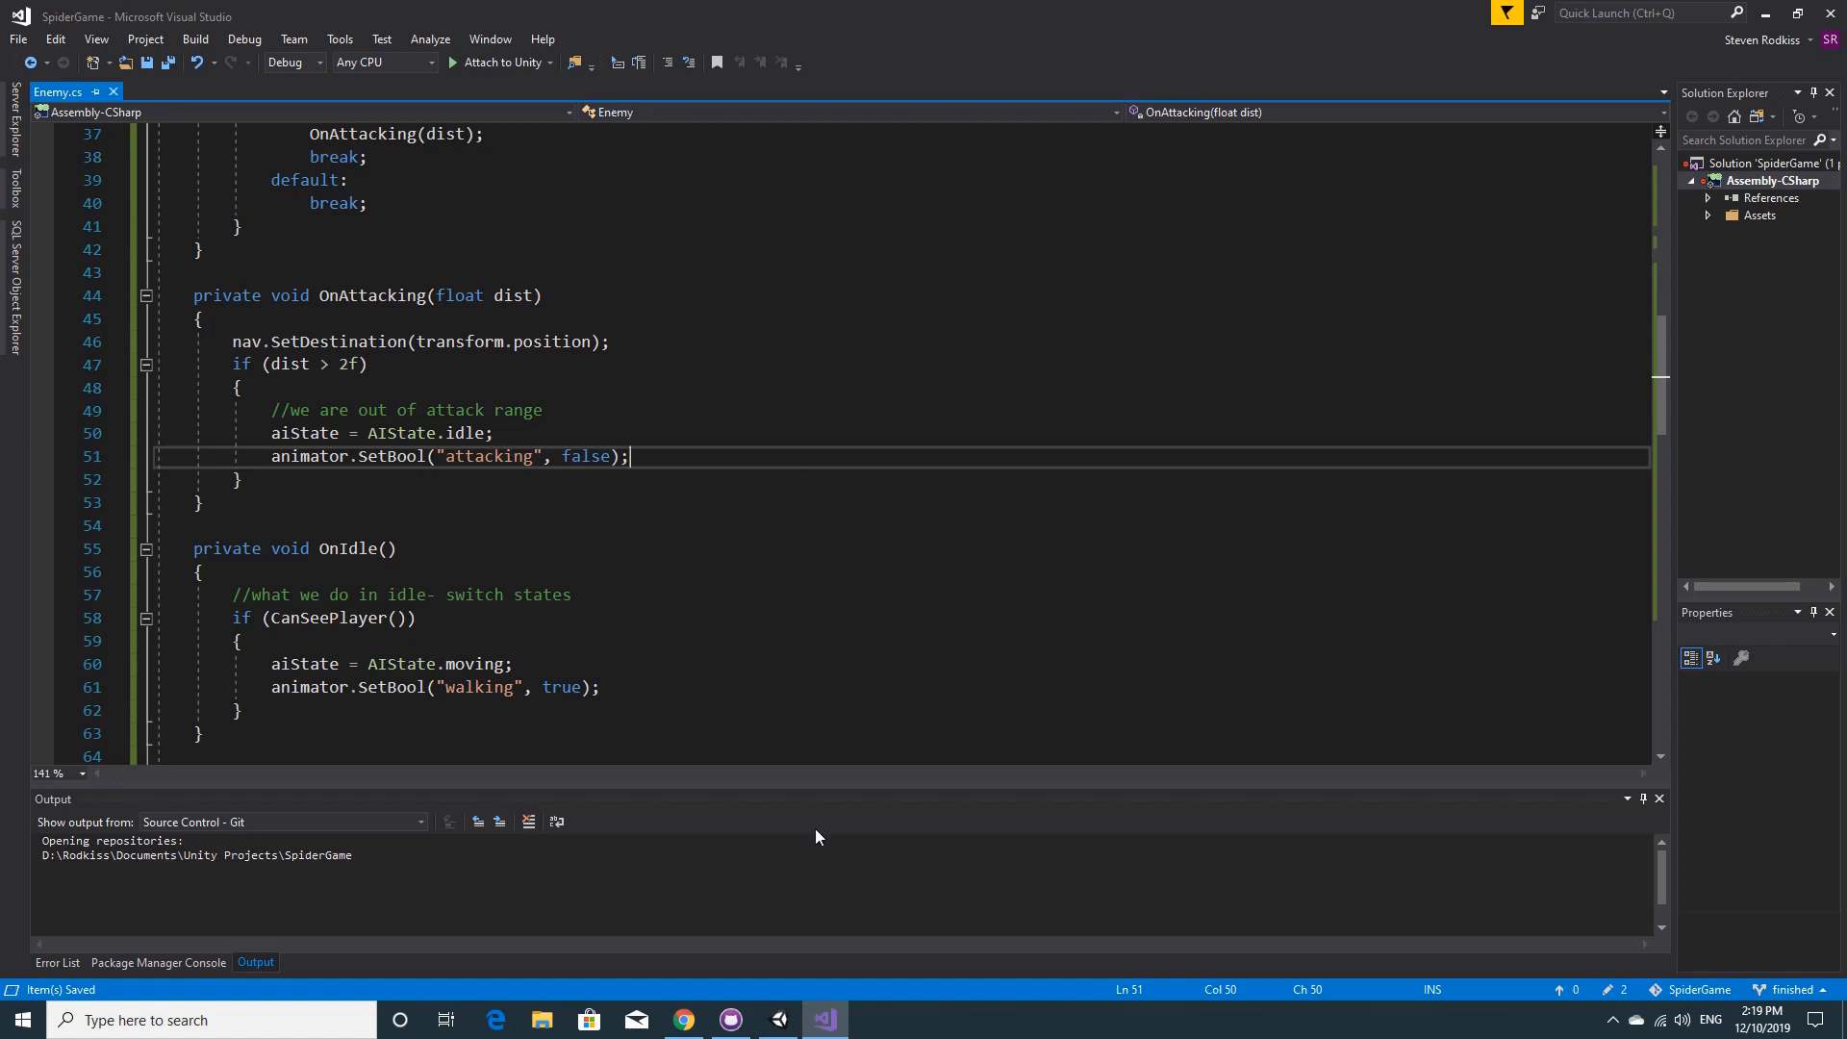
- Switch to Unity, run the game and show the spider and walls in the Scene view
left_click(777, 1020)
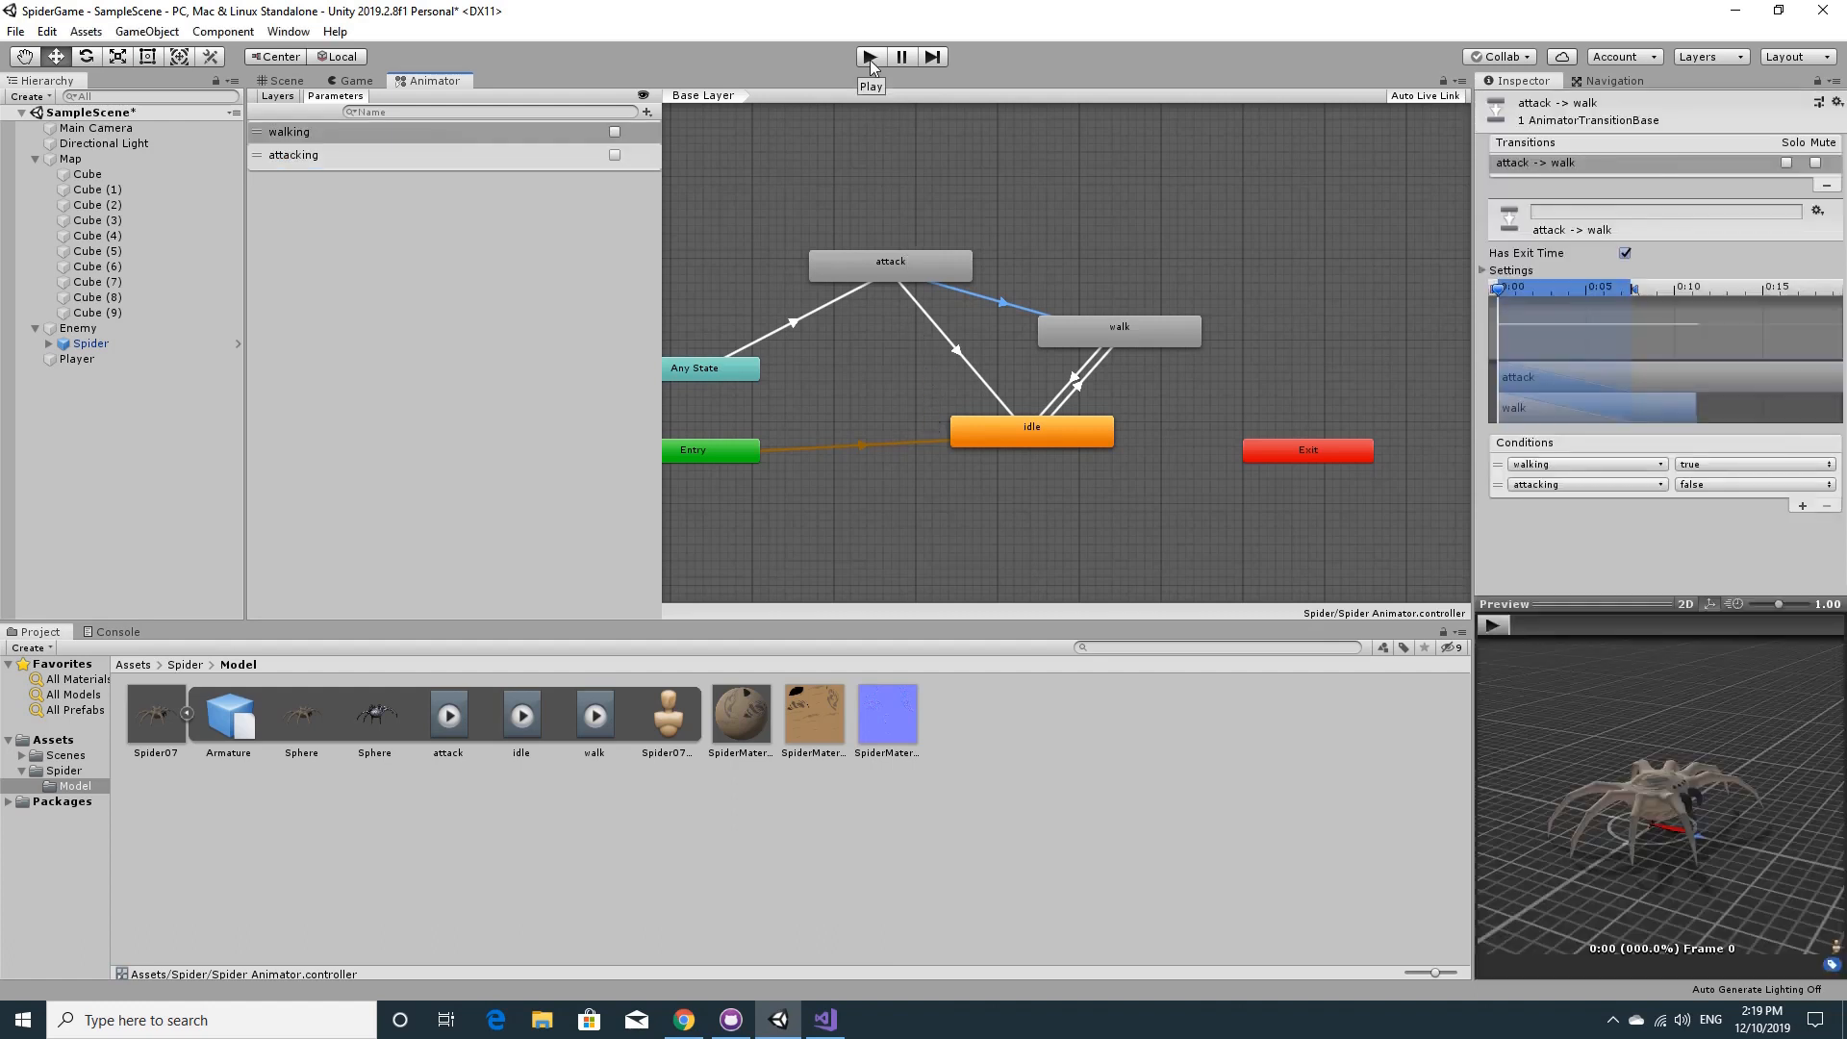
left_click(289, 82)
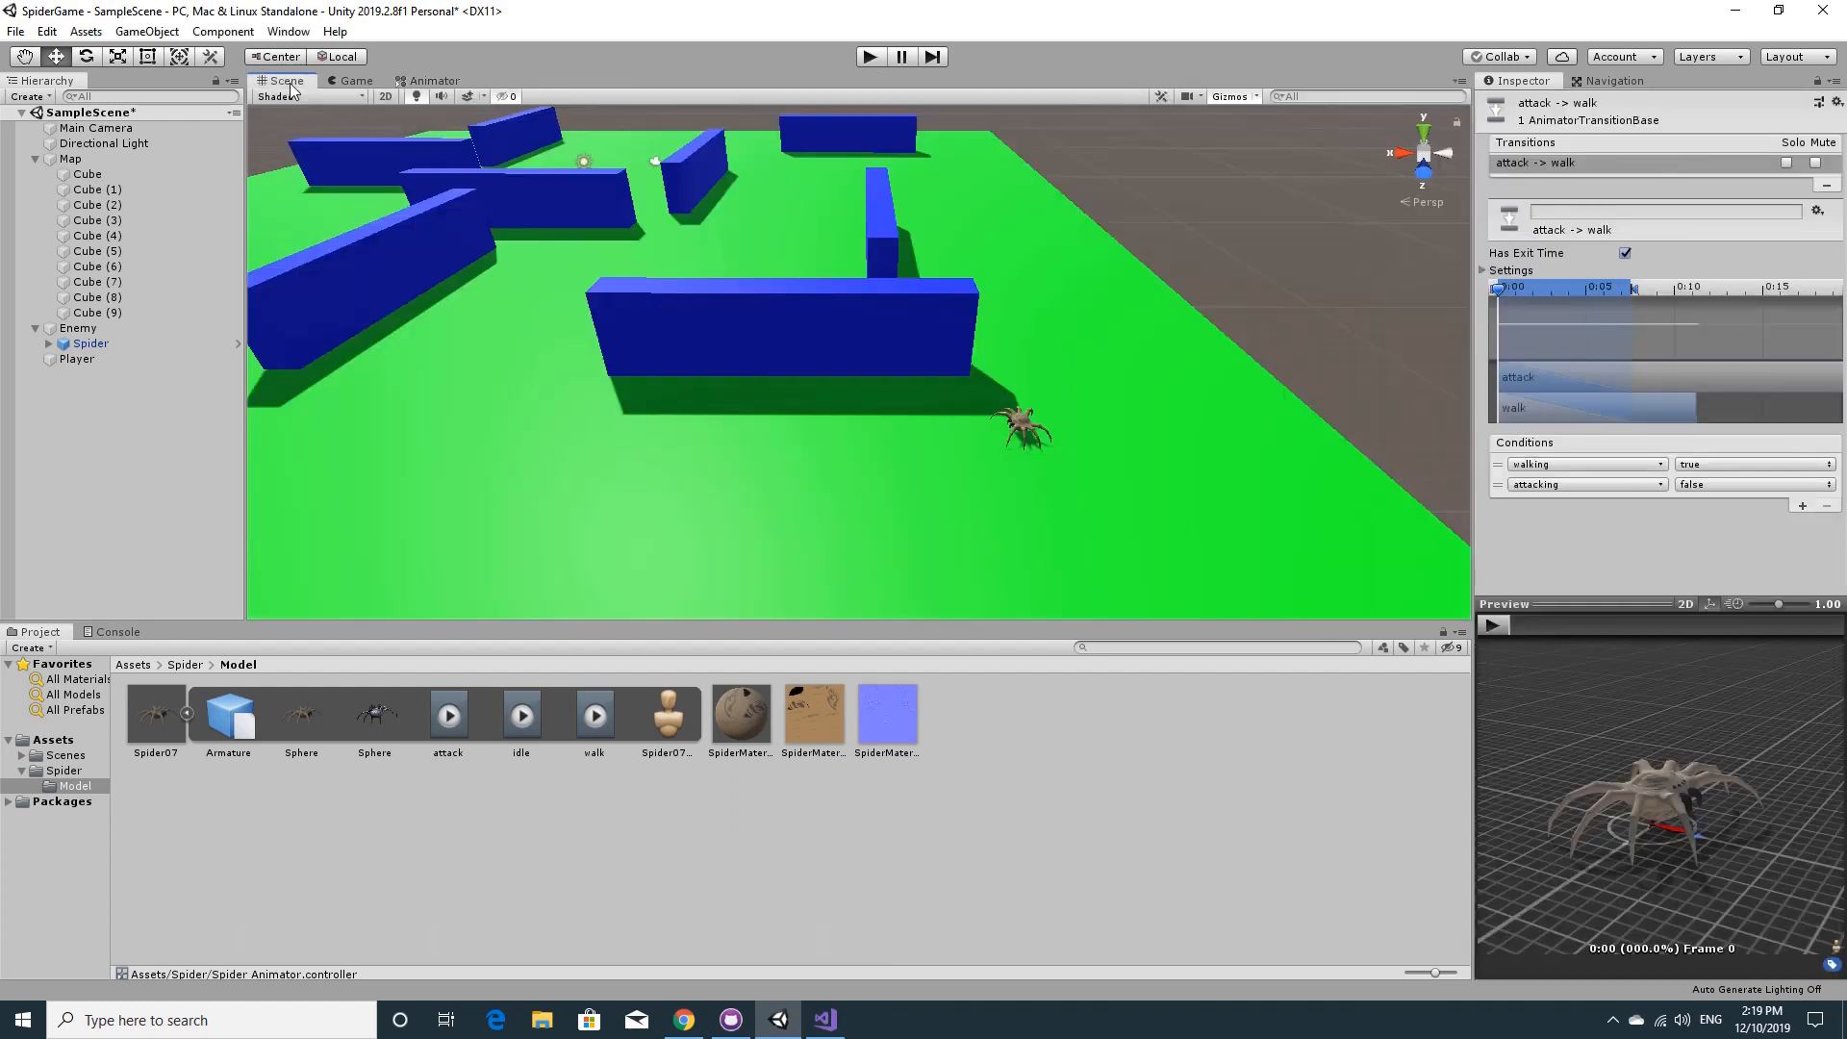
left_click(876, 58)
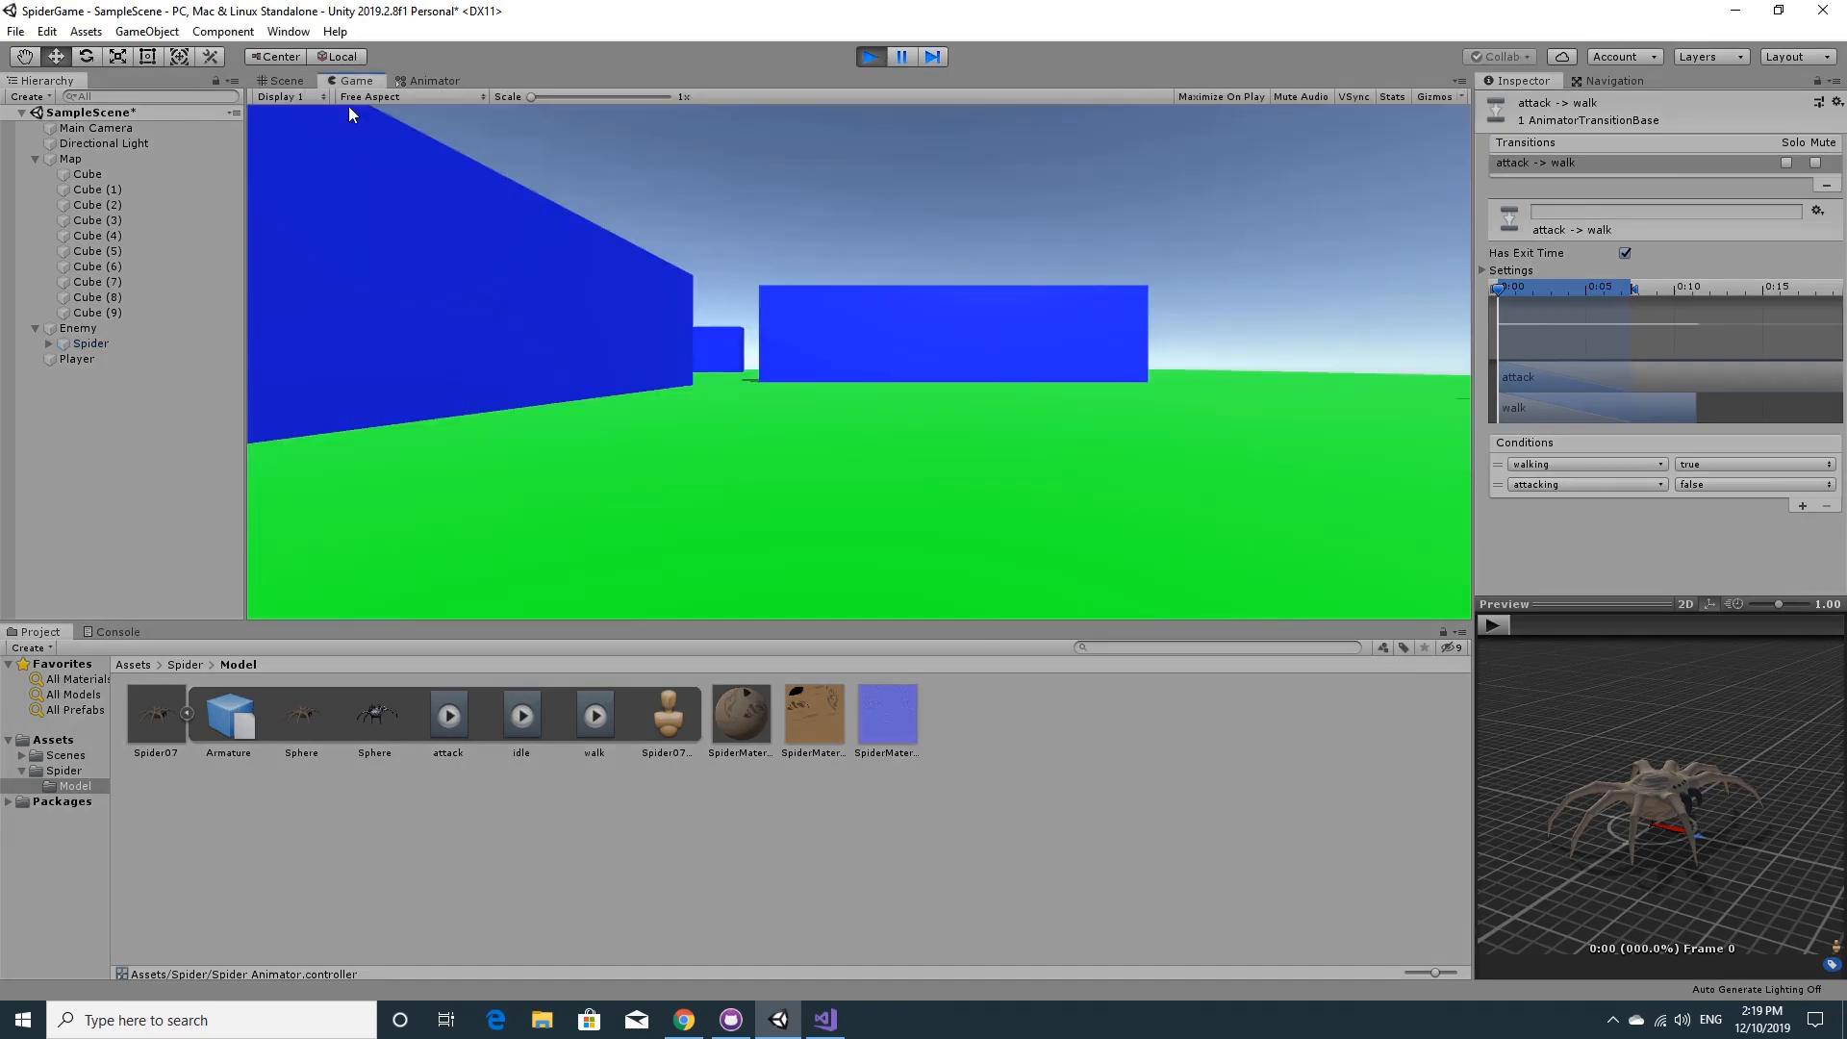
left_click(298, 80)
right_click_drag(808, 214, 769, 231)
key("s")
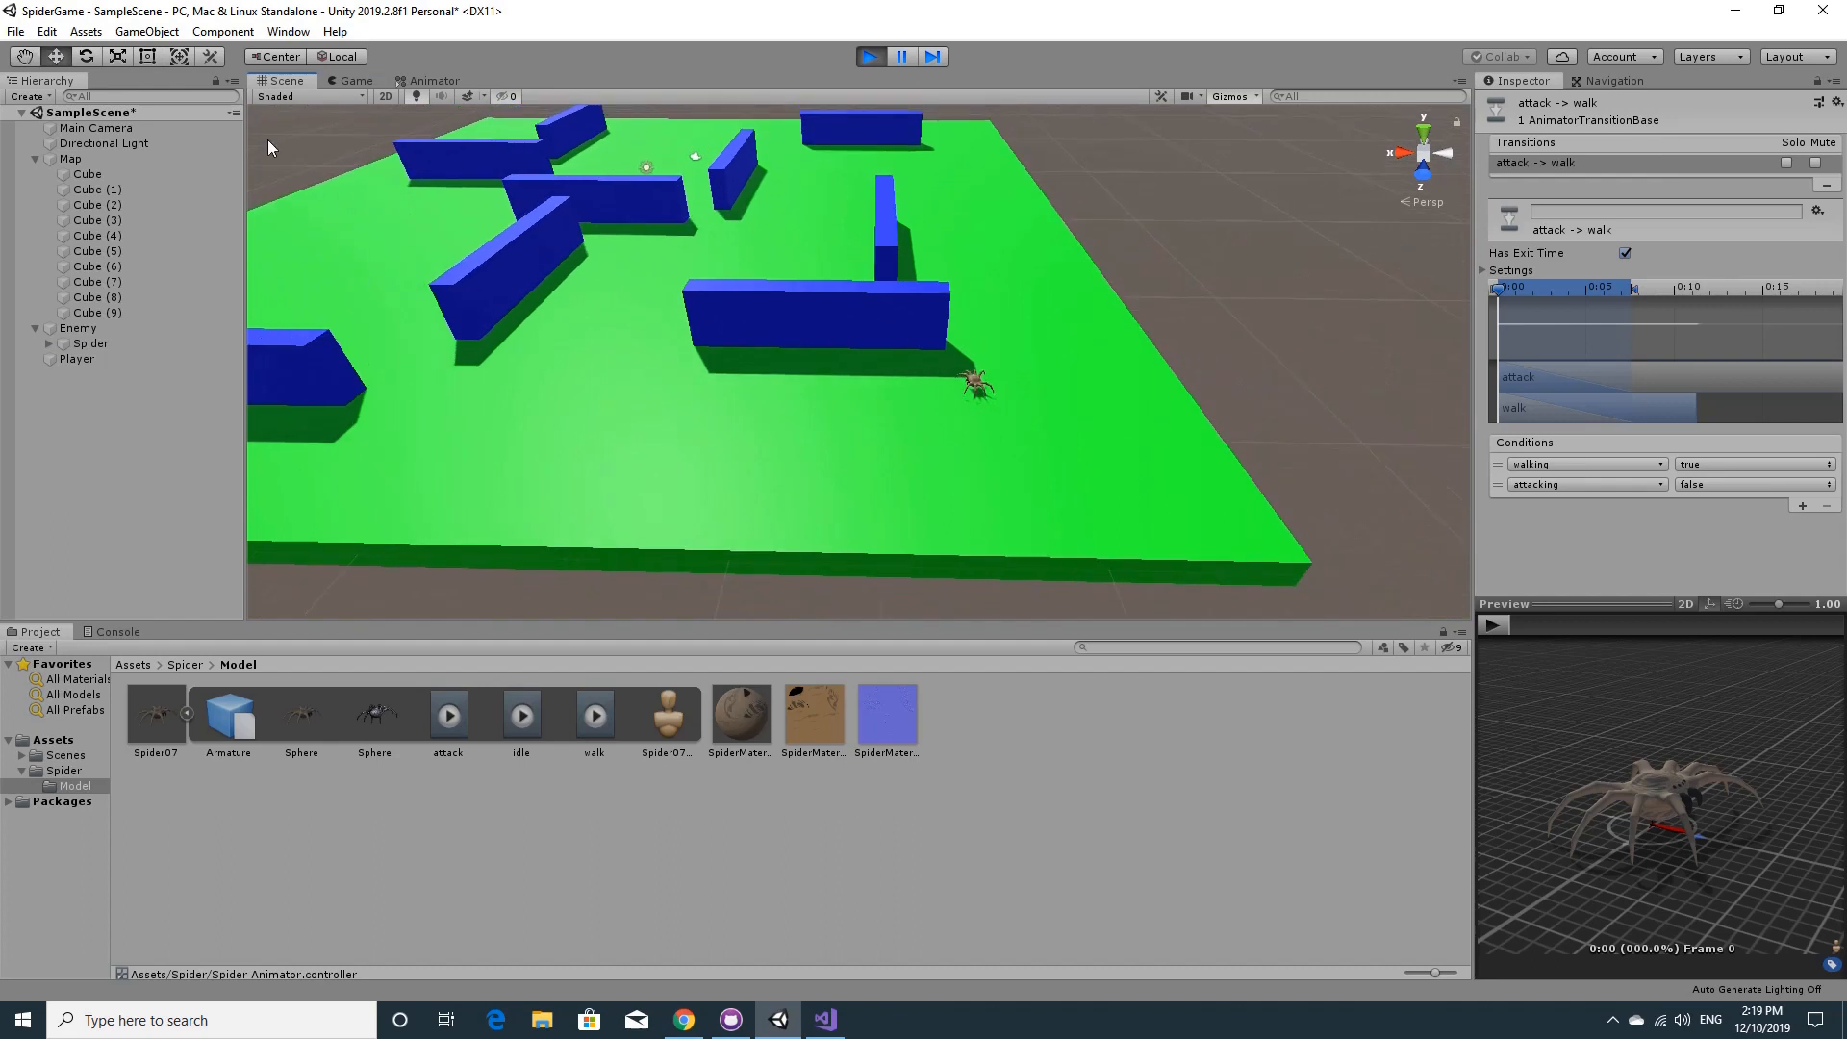
- Move the Player to about X -9.76, Z 19.19 to test the spider's attack, pull it away from the spider, and stop the game
left_click(96, 362)
left_click_drag(507, 161, 755, 401)
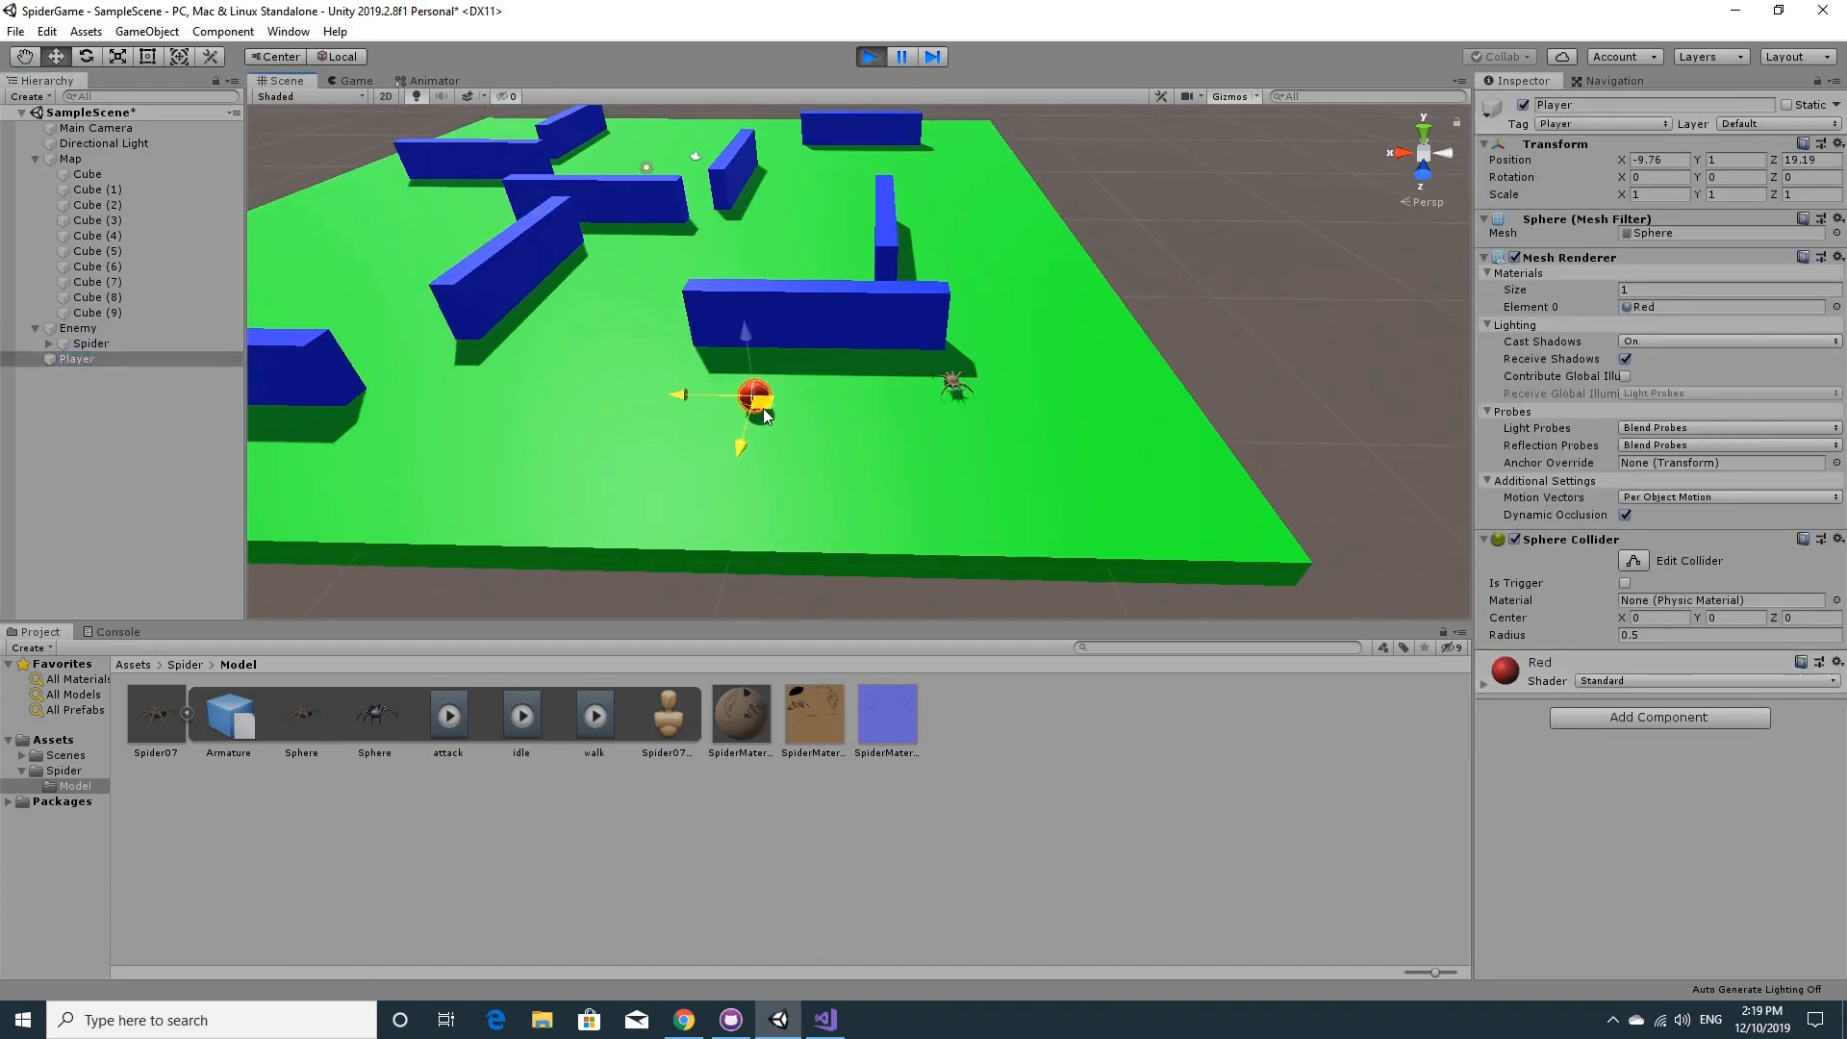
right_click_drag(1054, 435, 1047, 438)
key("w")
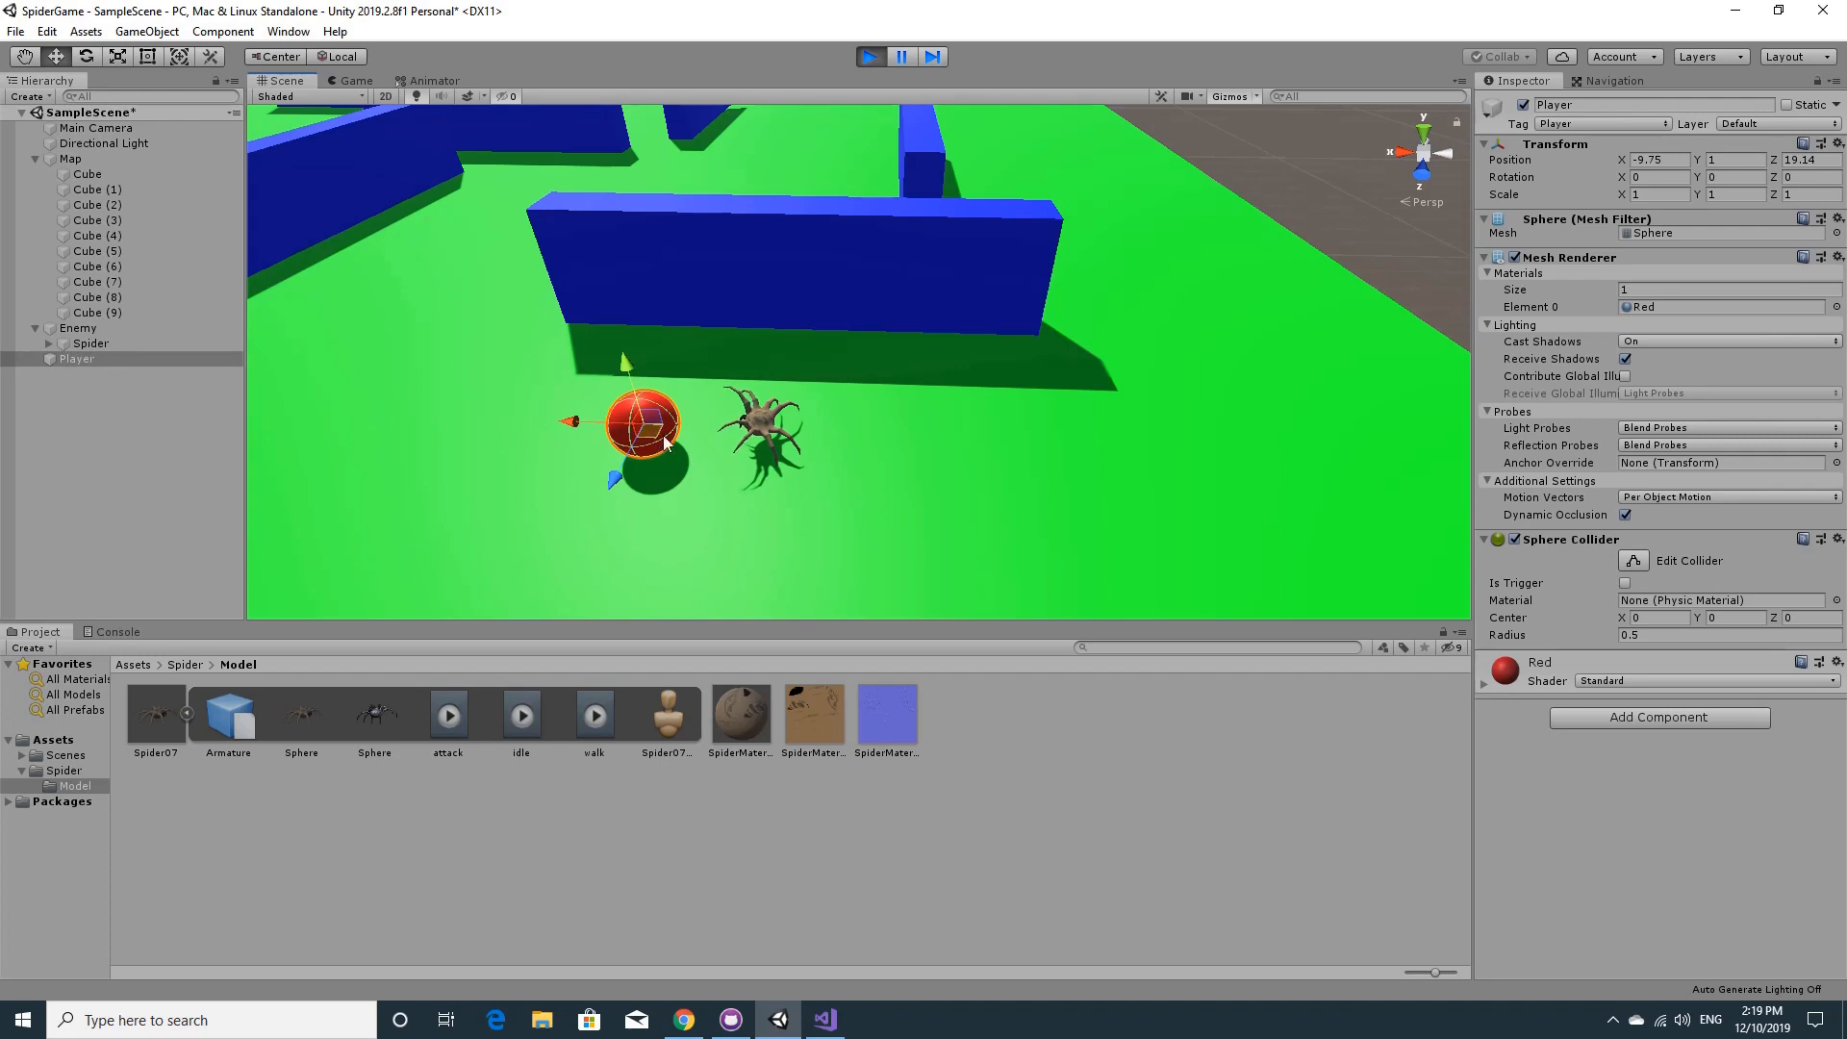
left_click_drag(643, 423, 280, 432)
left_click(869, 56)
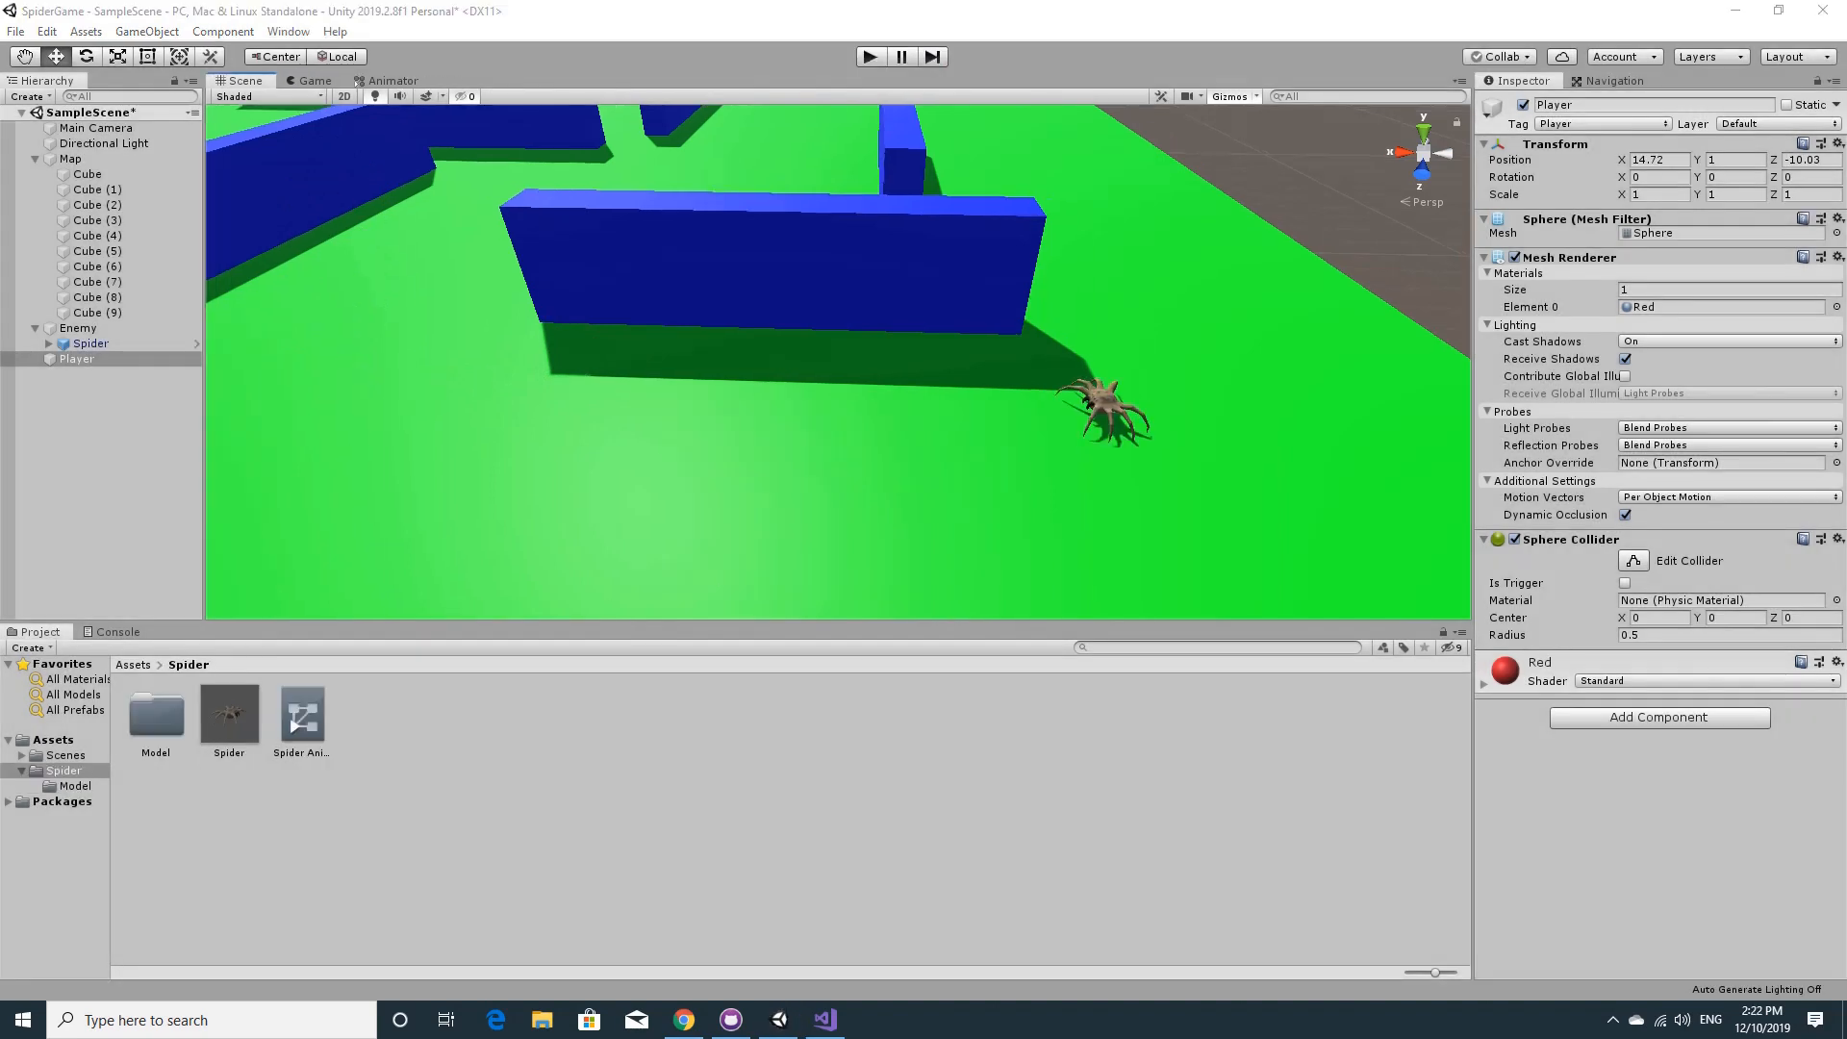
left_click(780, 1020)
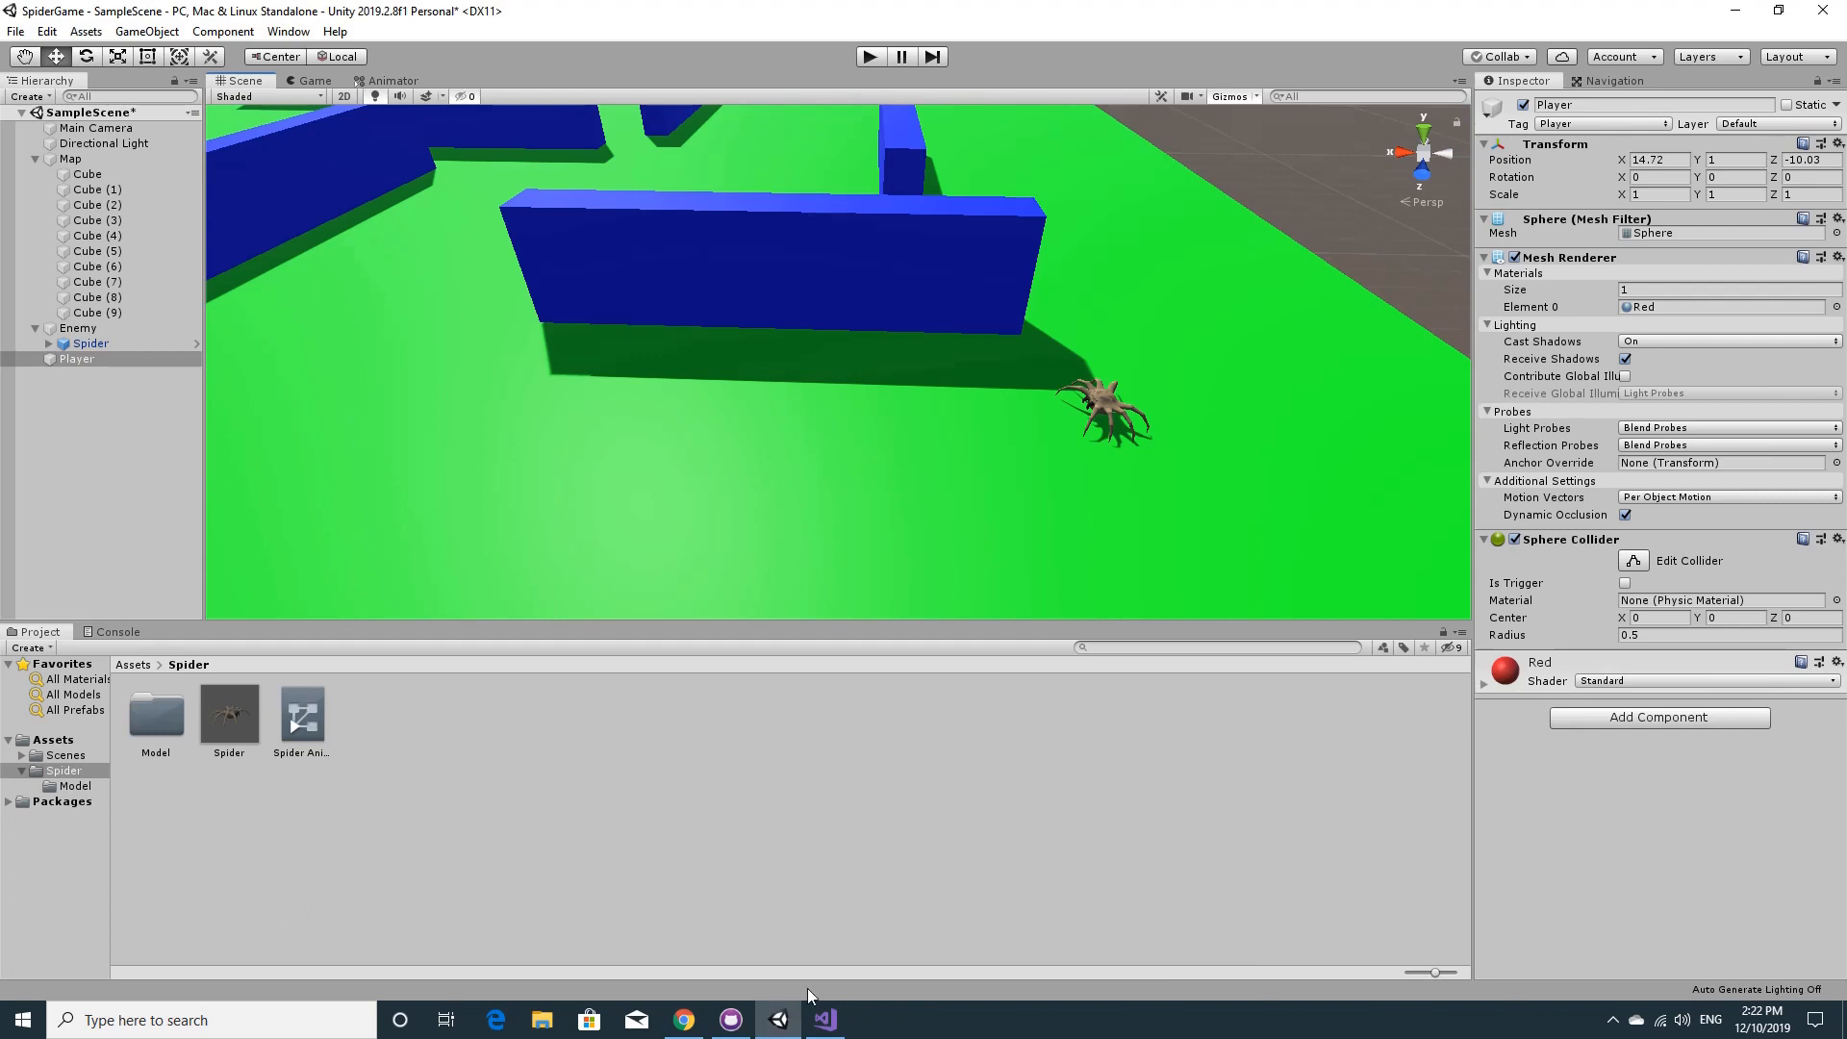
left_click(820, 1026)
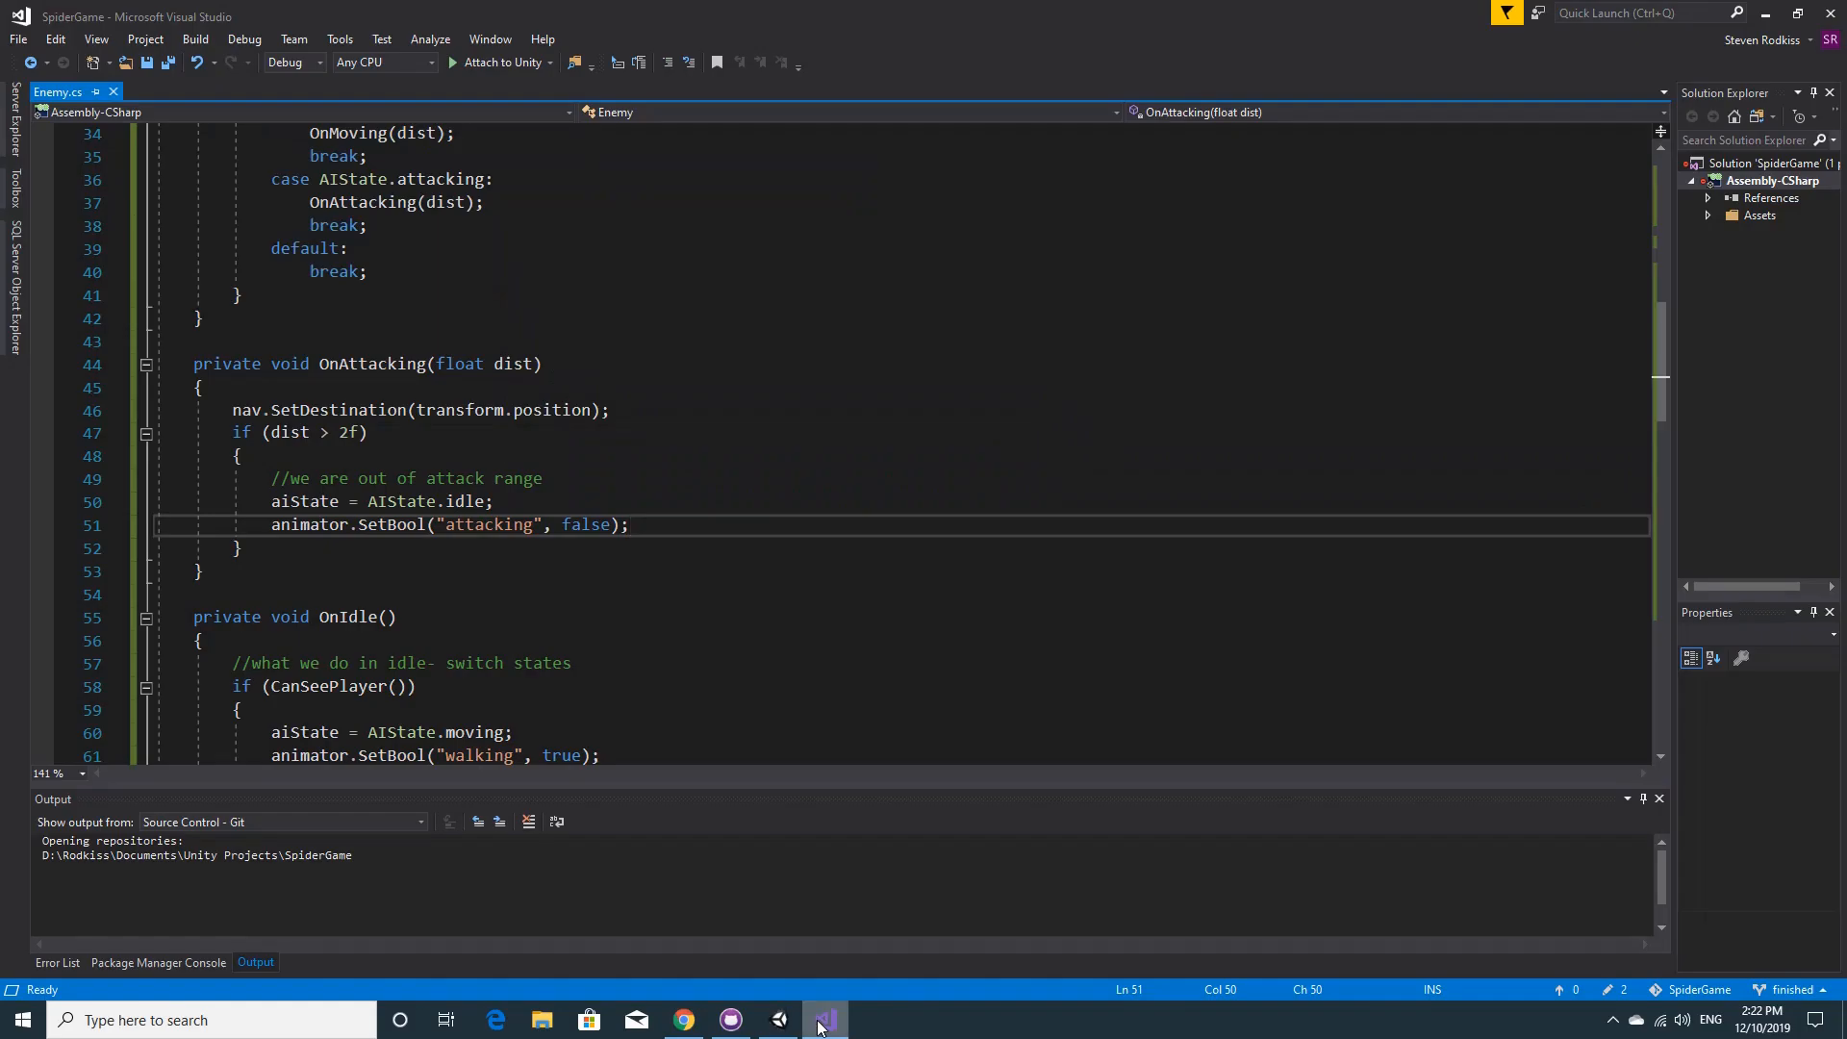
scroll(523, 548, "up", 2)
scroll(522, 548, "down", 2)
scroll(522, 549, "up", 2)
scroll(522, 548, "down", 2)
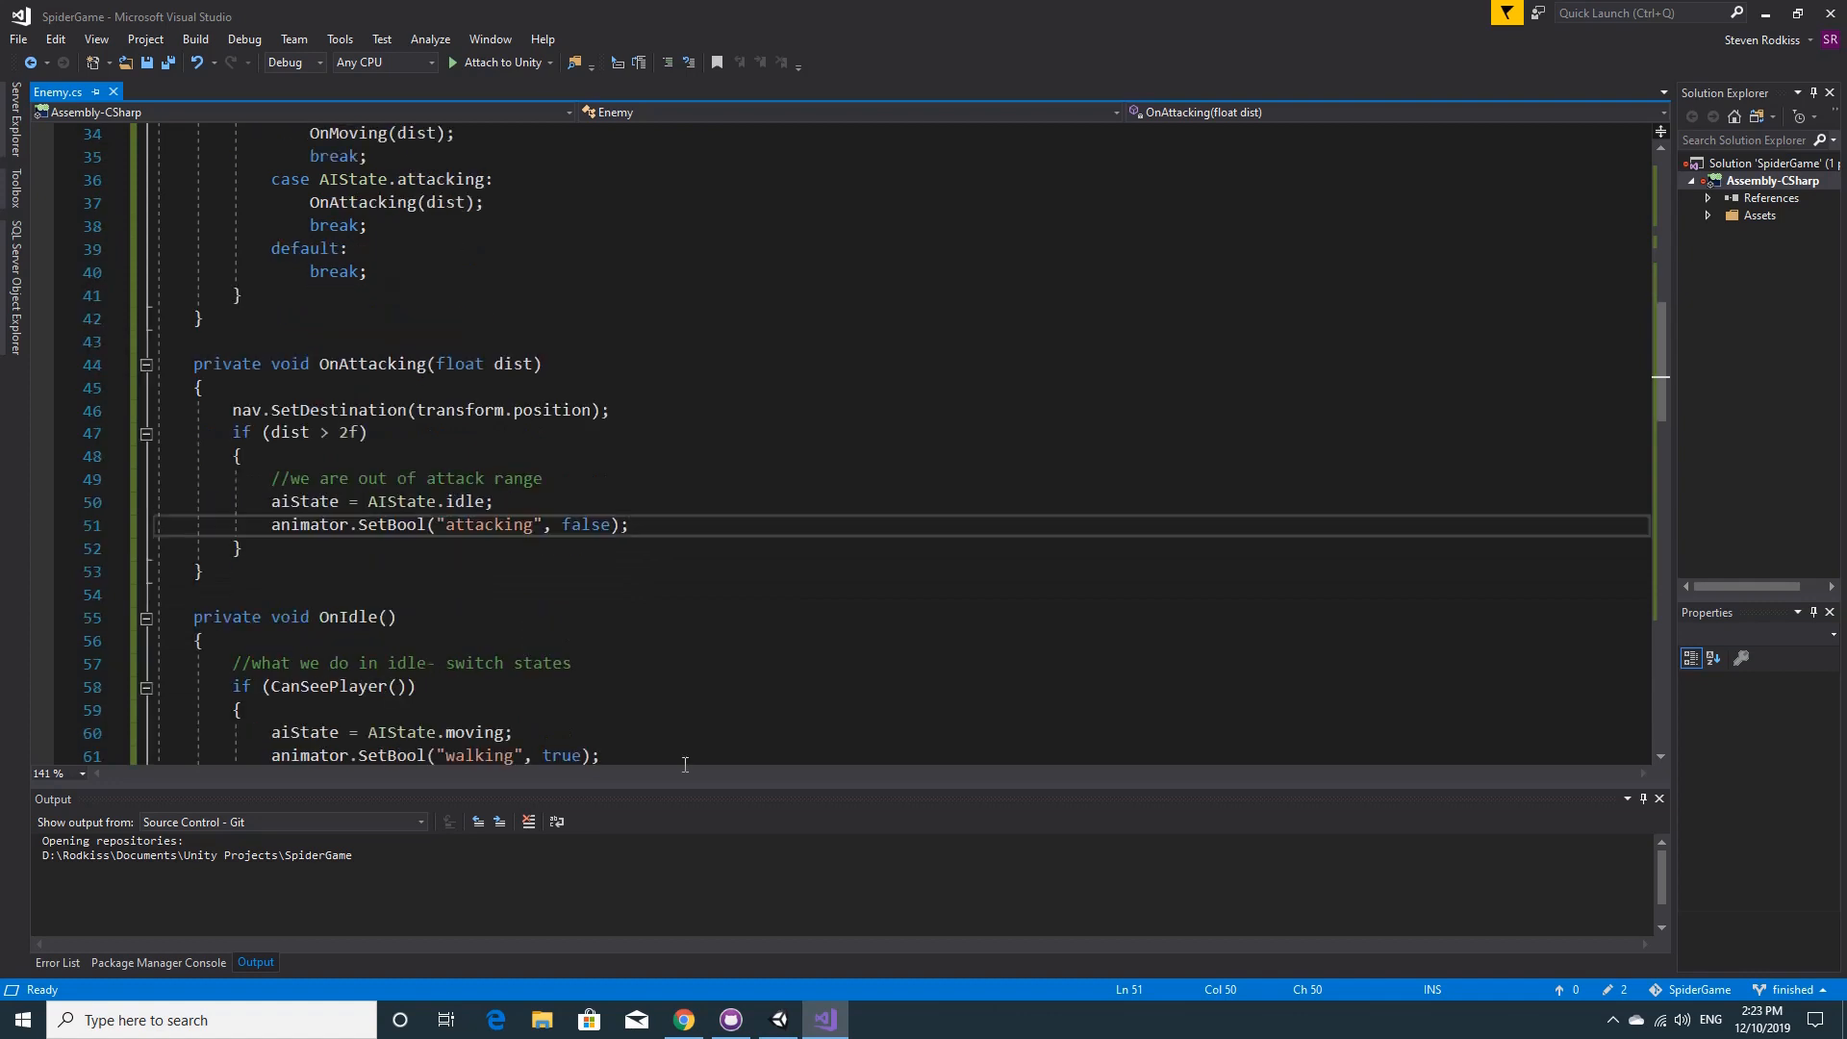
- Switch to Unity's Animator graph and examine the exit time and condition of the Any State to attack transition
left_click(779, 1021)
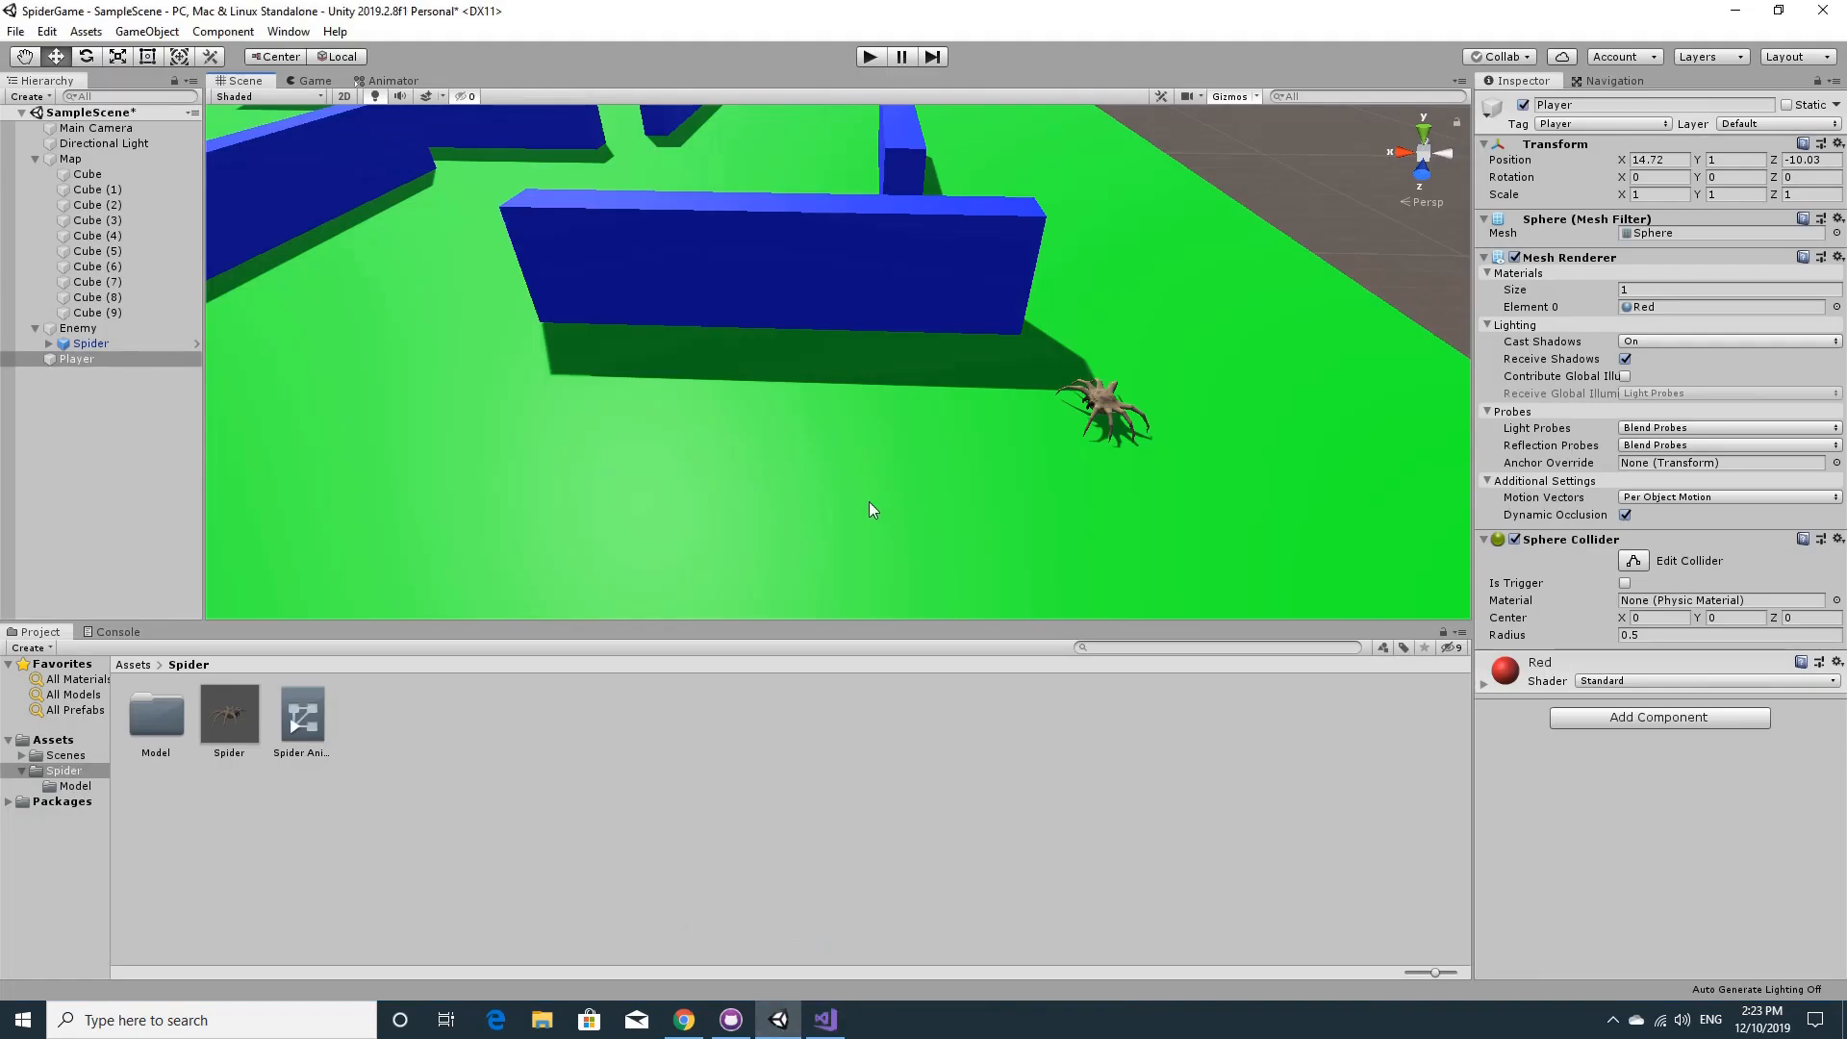
left_click(389, 81)
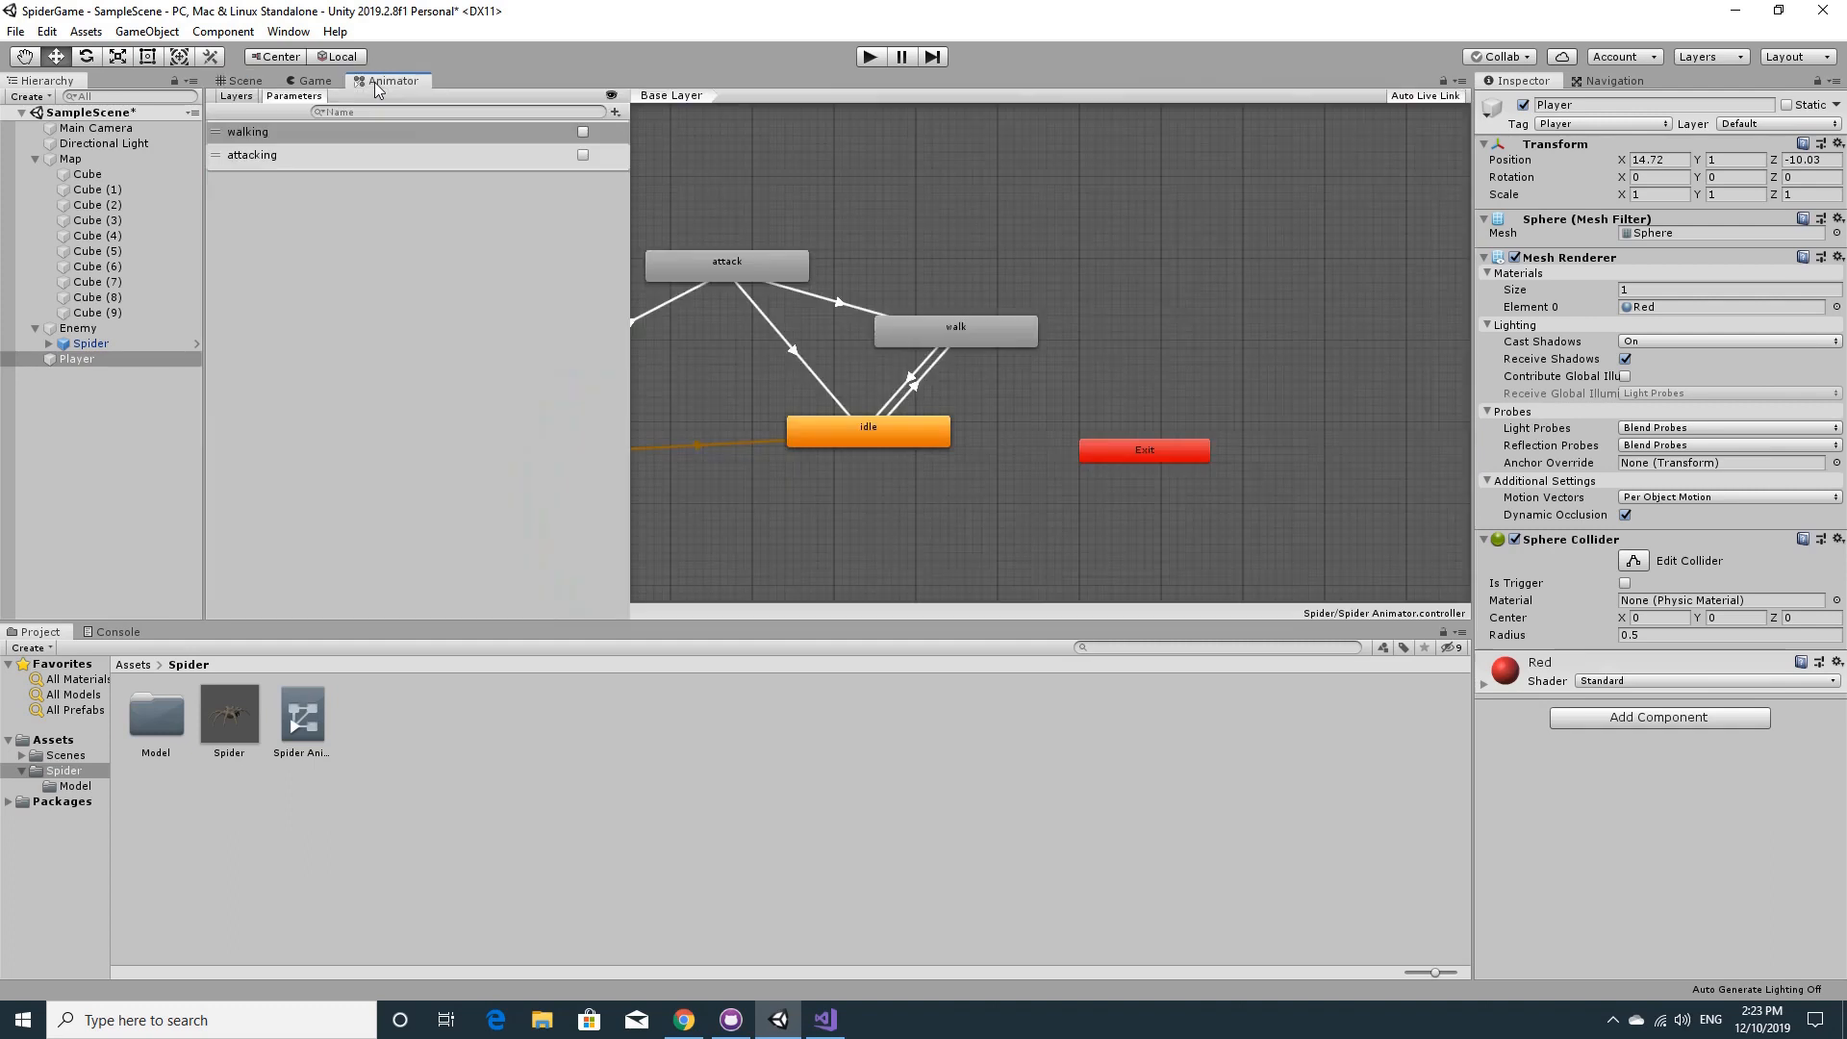
middle_click_drag(926, 248, 1141, 217)
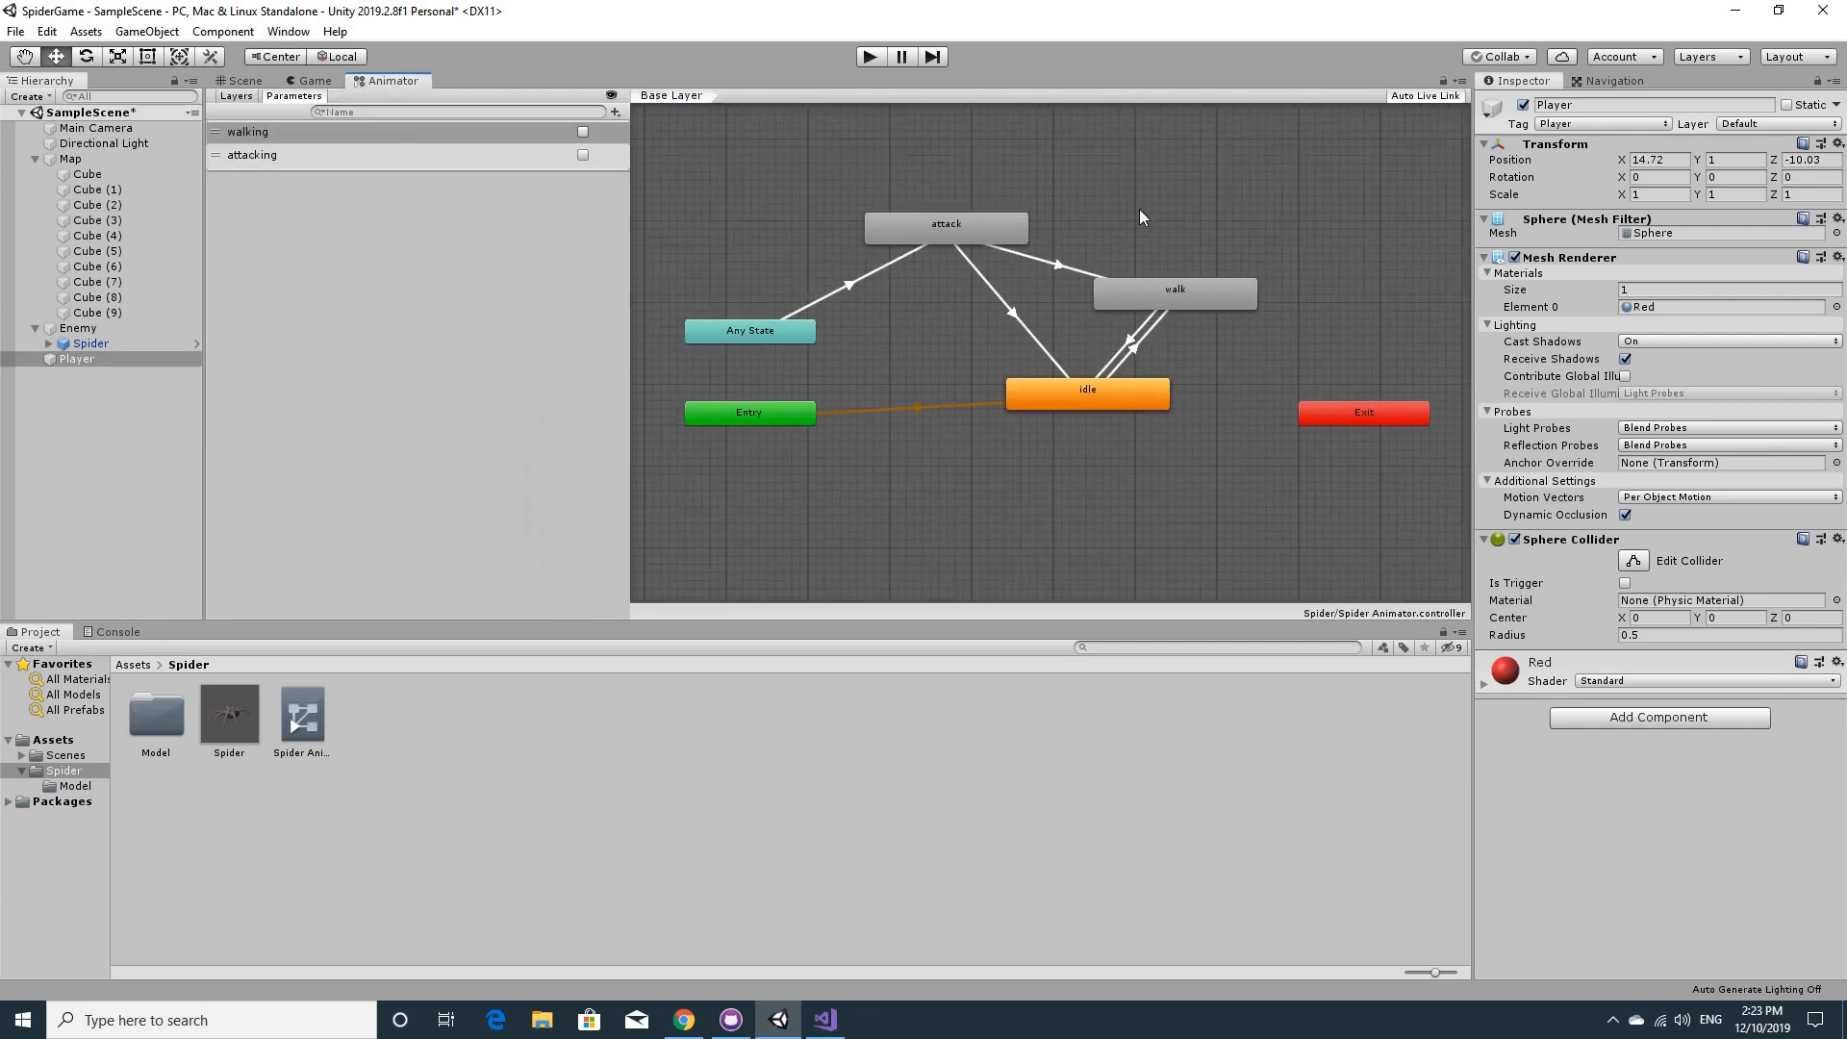
left_click(790, 334)
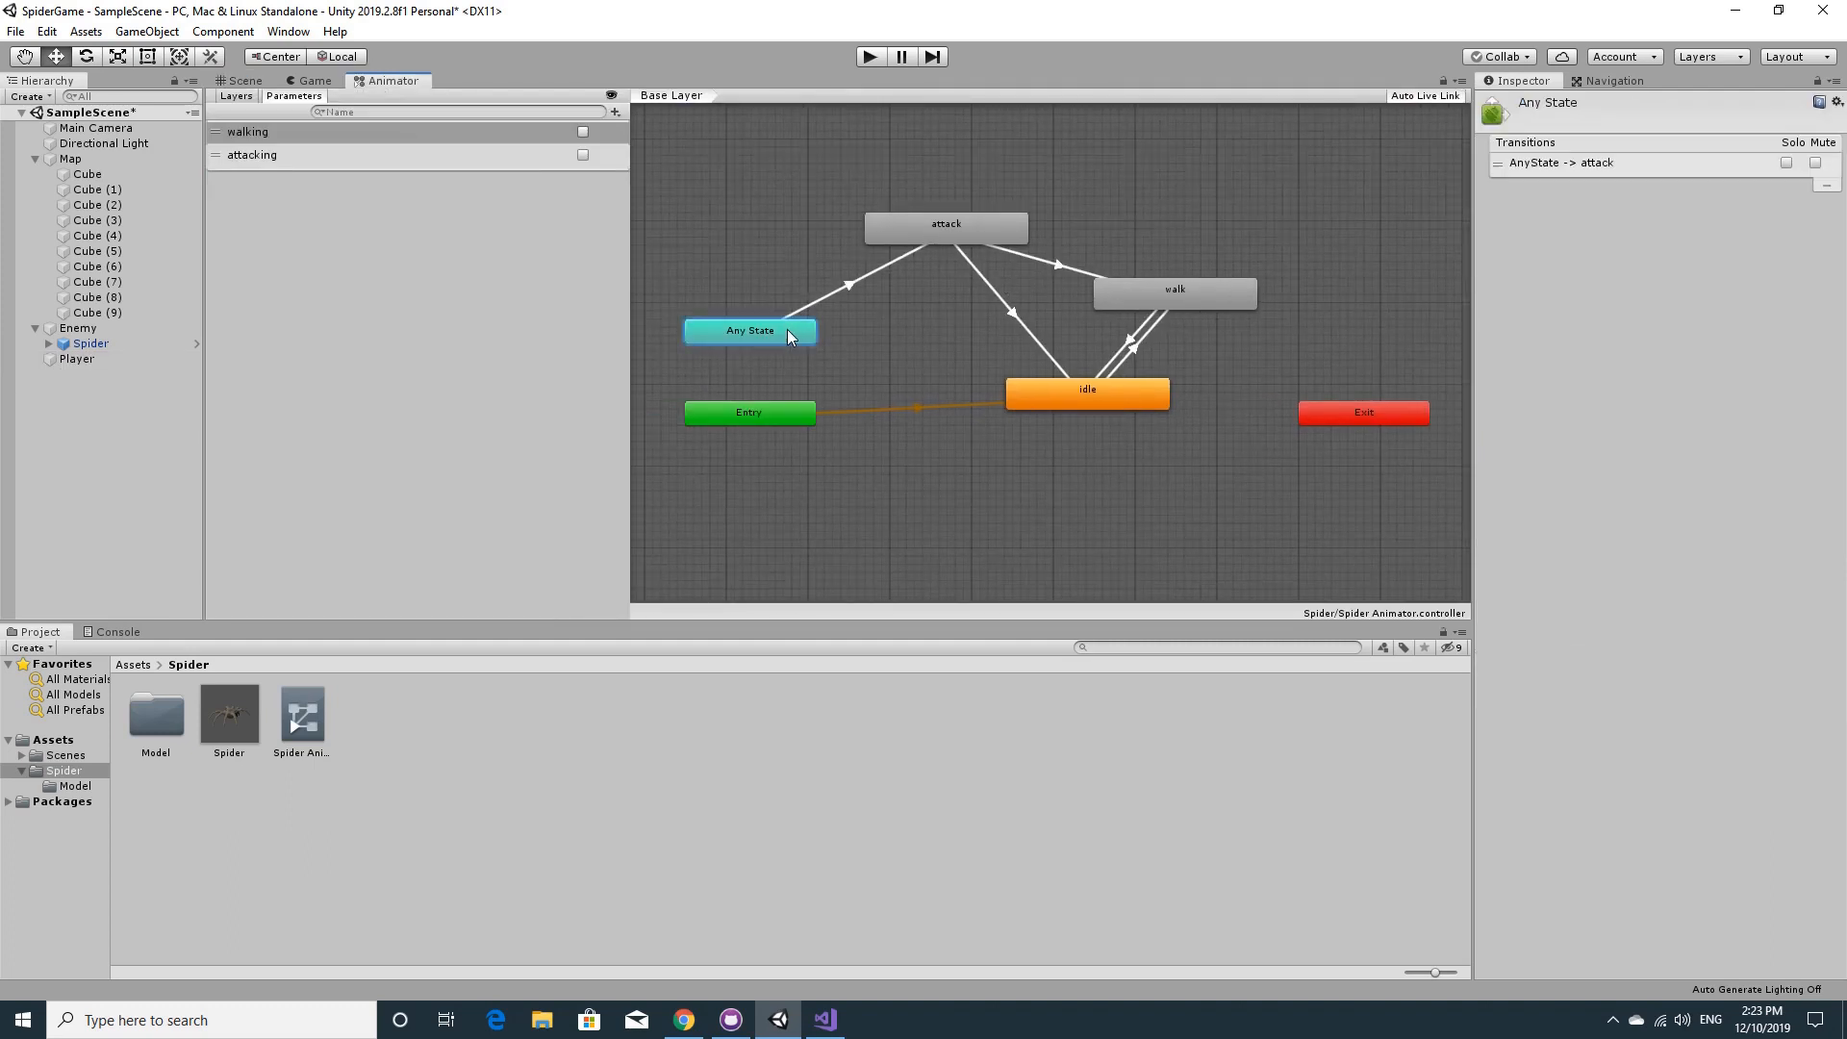
left_click(846, 287)
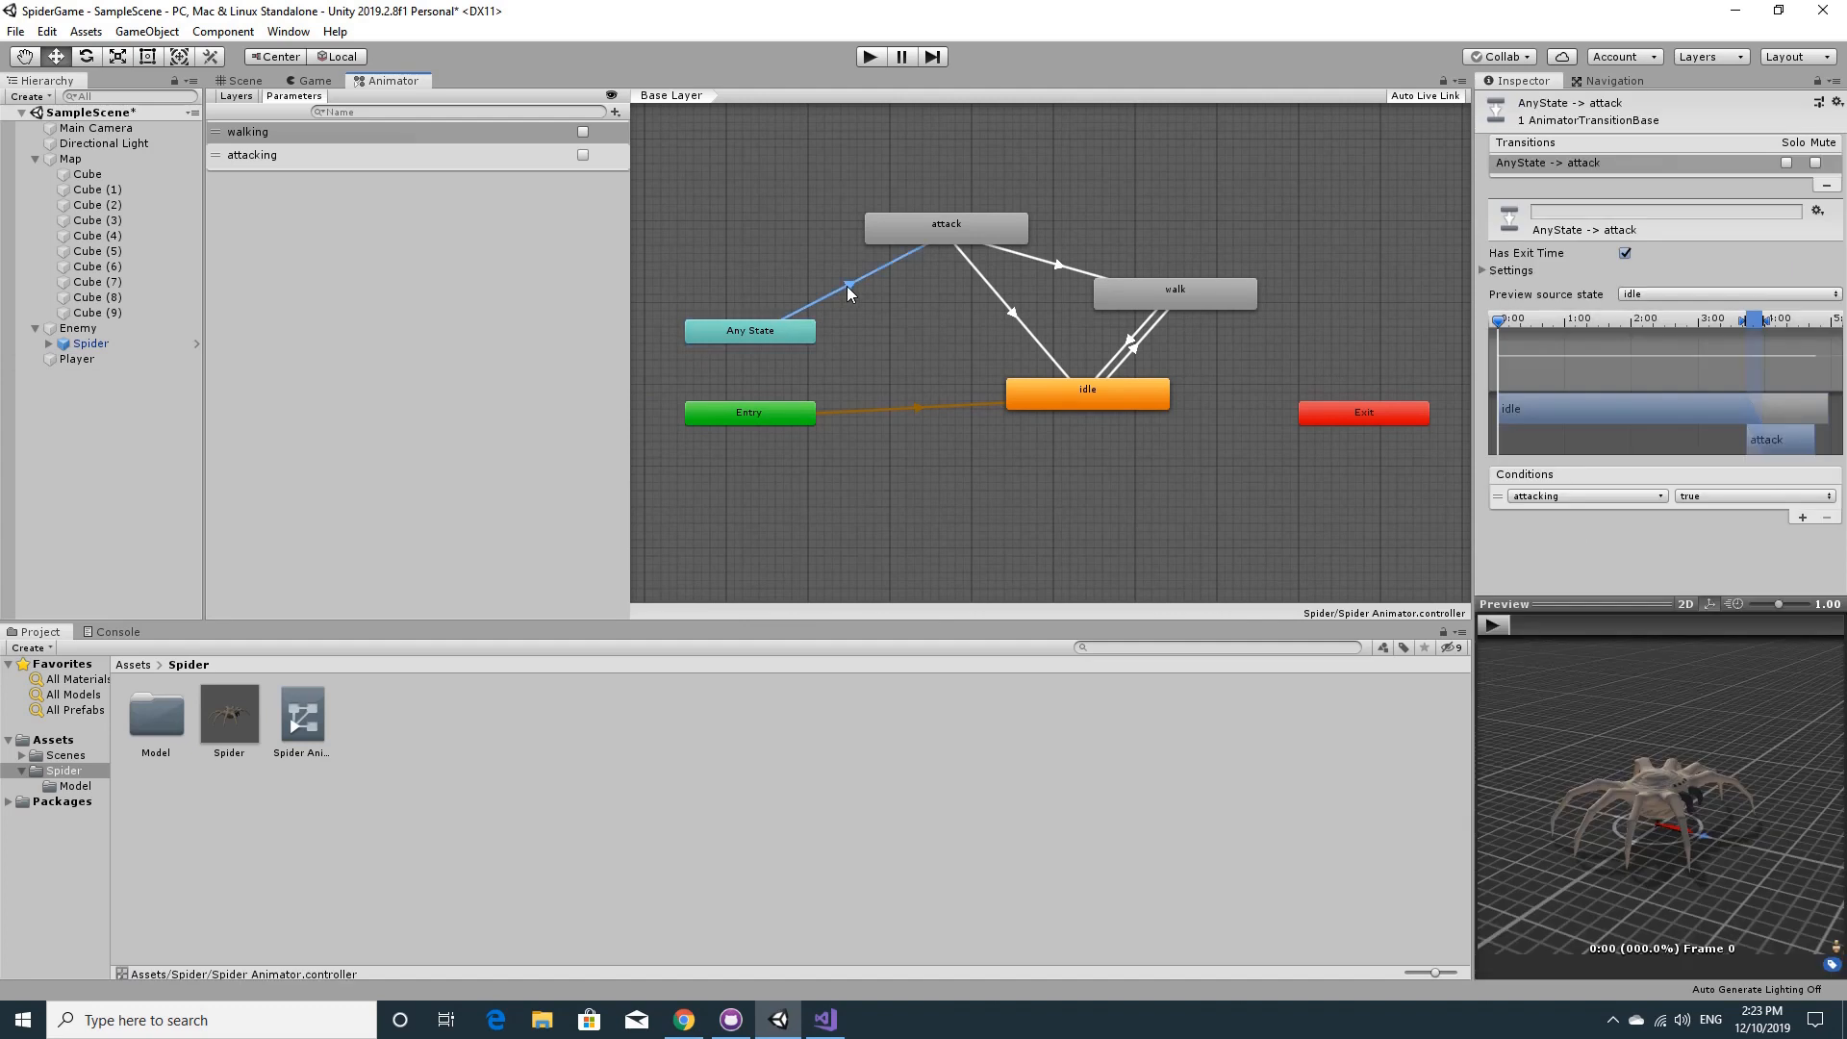
left_click(1624, 253)
left_click(1624, 253)
- Set the attack state's speed to 5
left_click(950, 235)
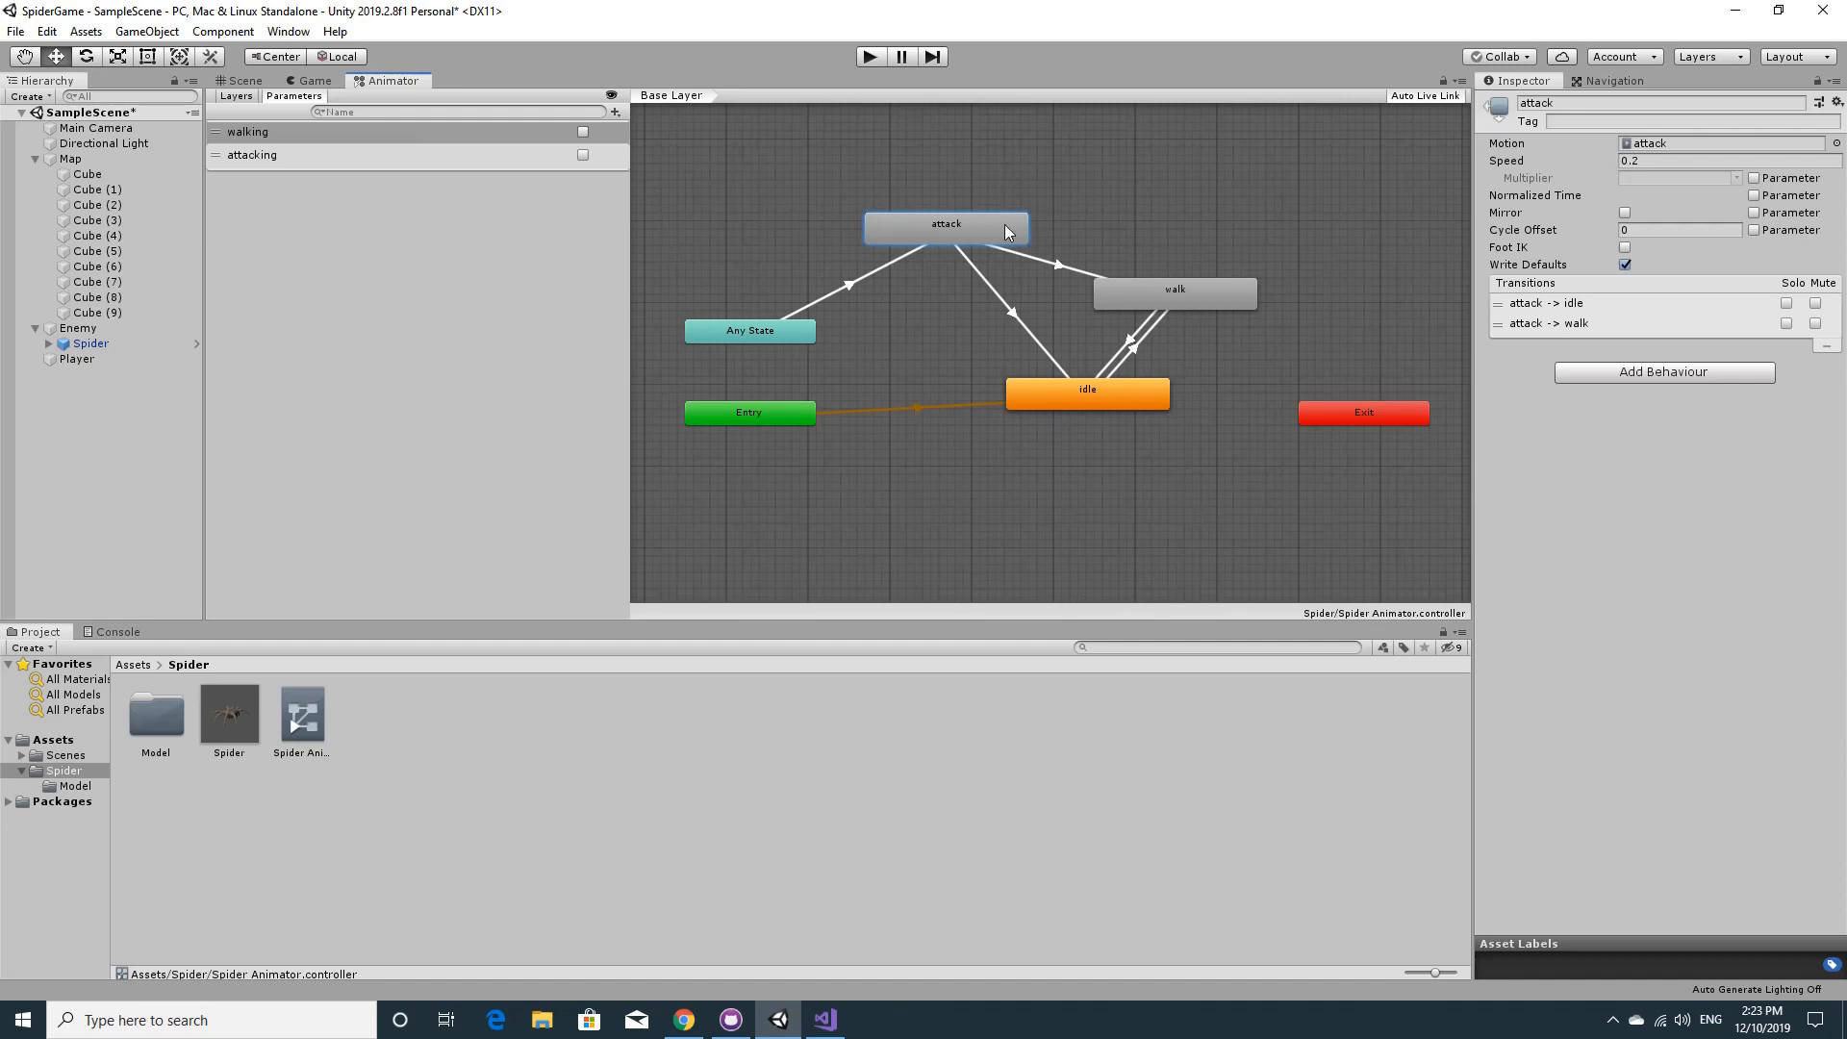
left_click(1663, 160)
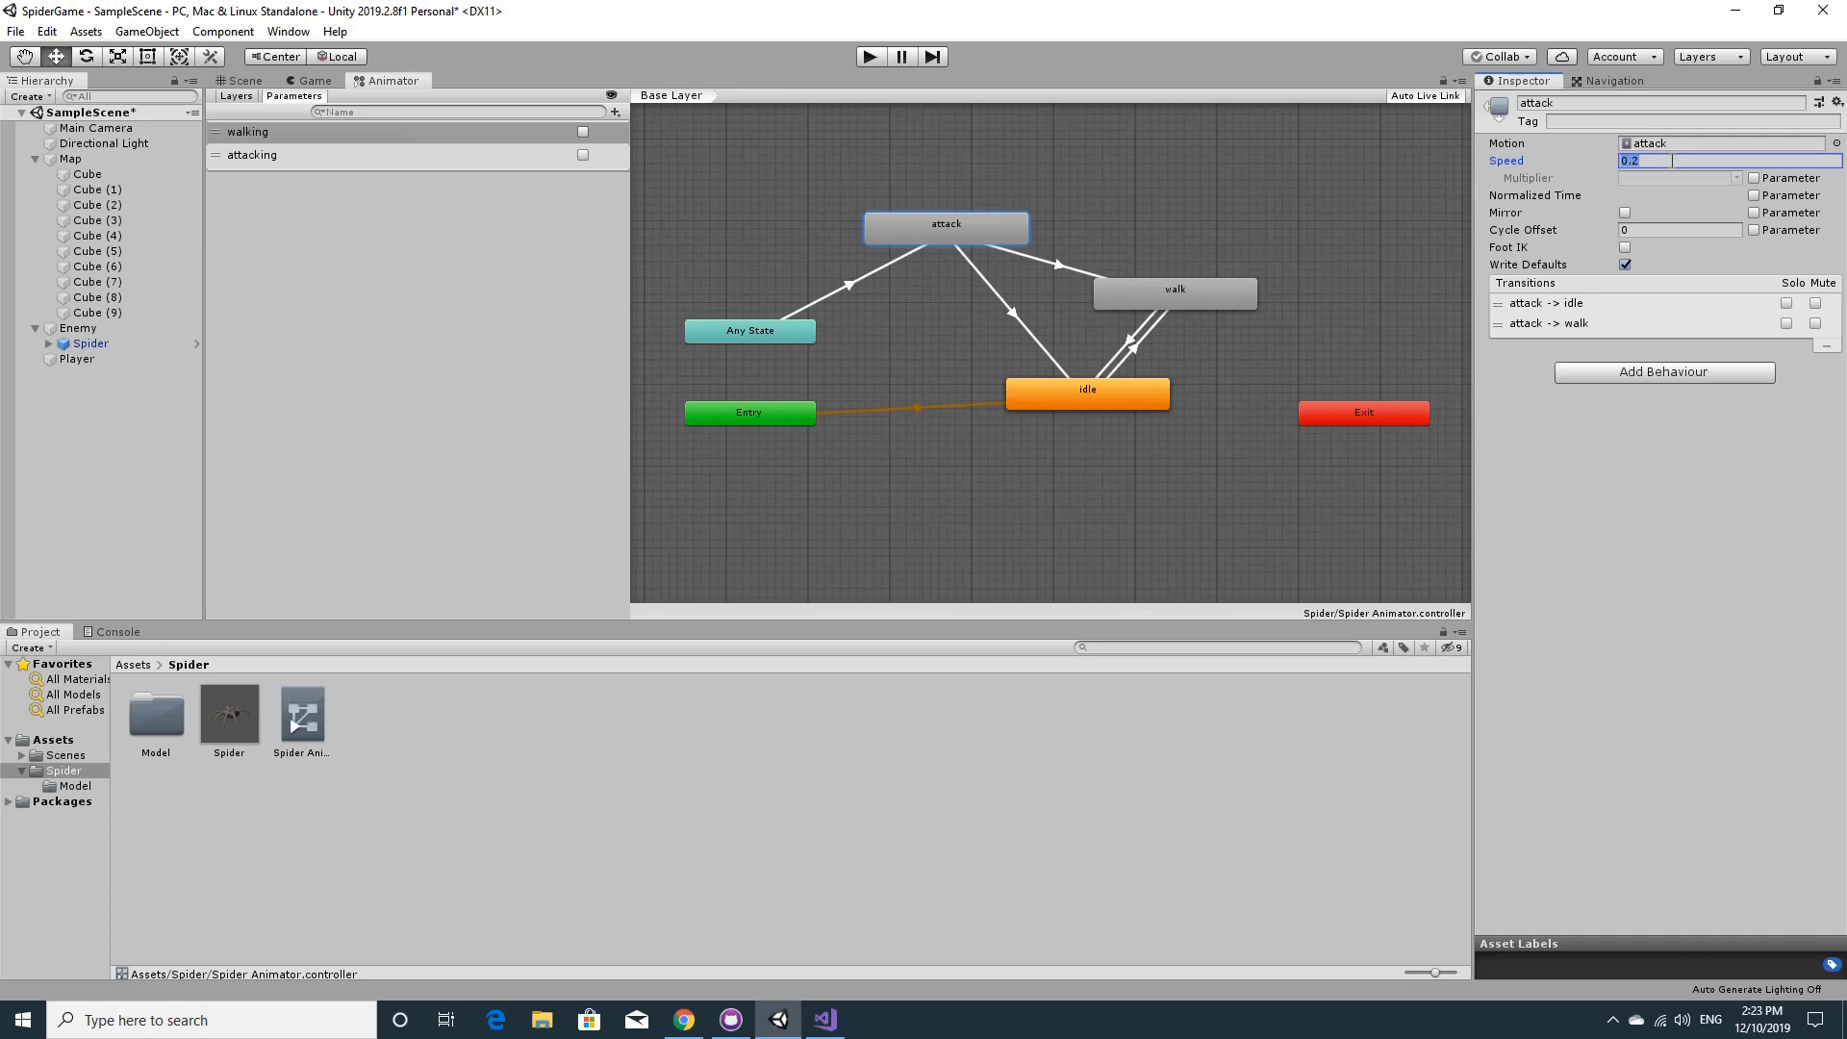
type("5")
- Run the game and, in the Scene view, move the Player to about X -8.83, Z 17.97 to test the faster attack
left_click(869, 57)
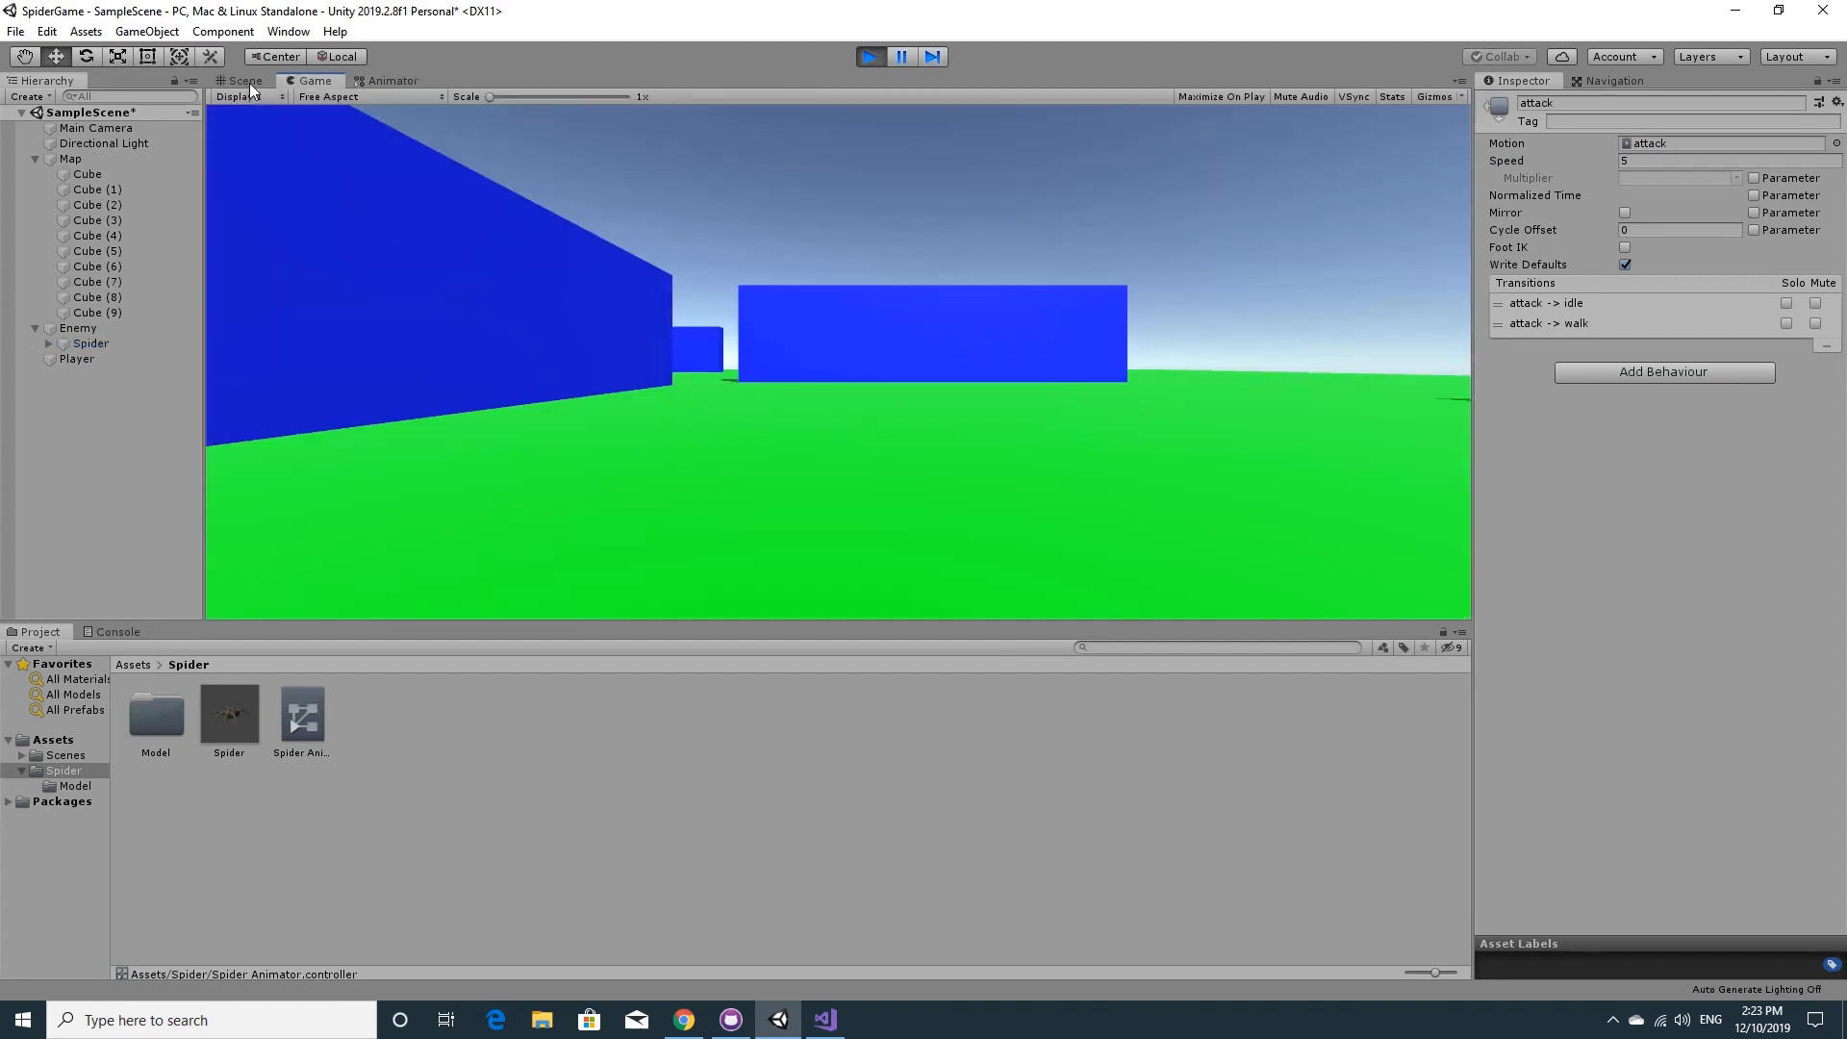
left_click(248, 83)
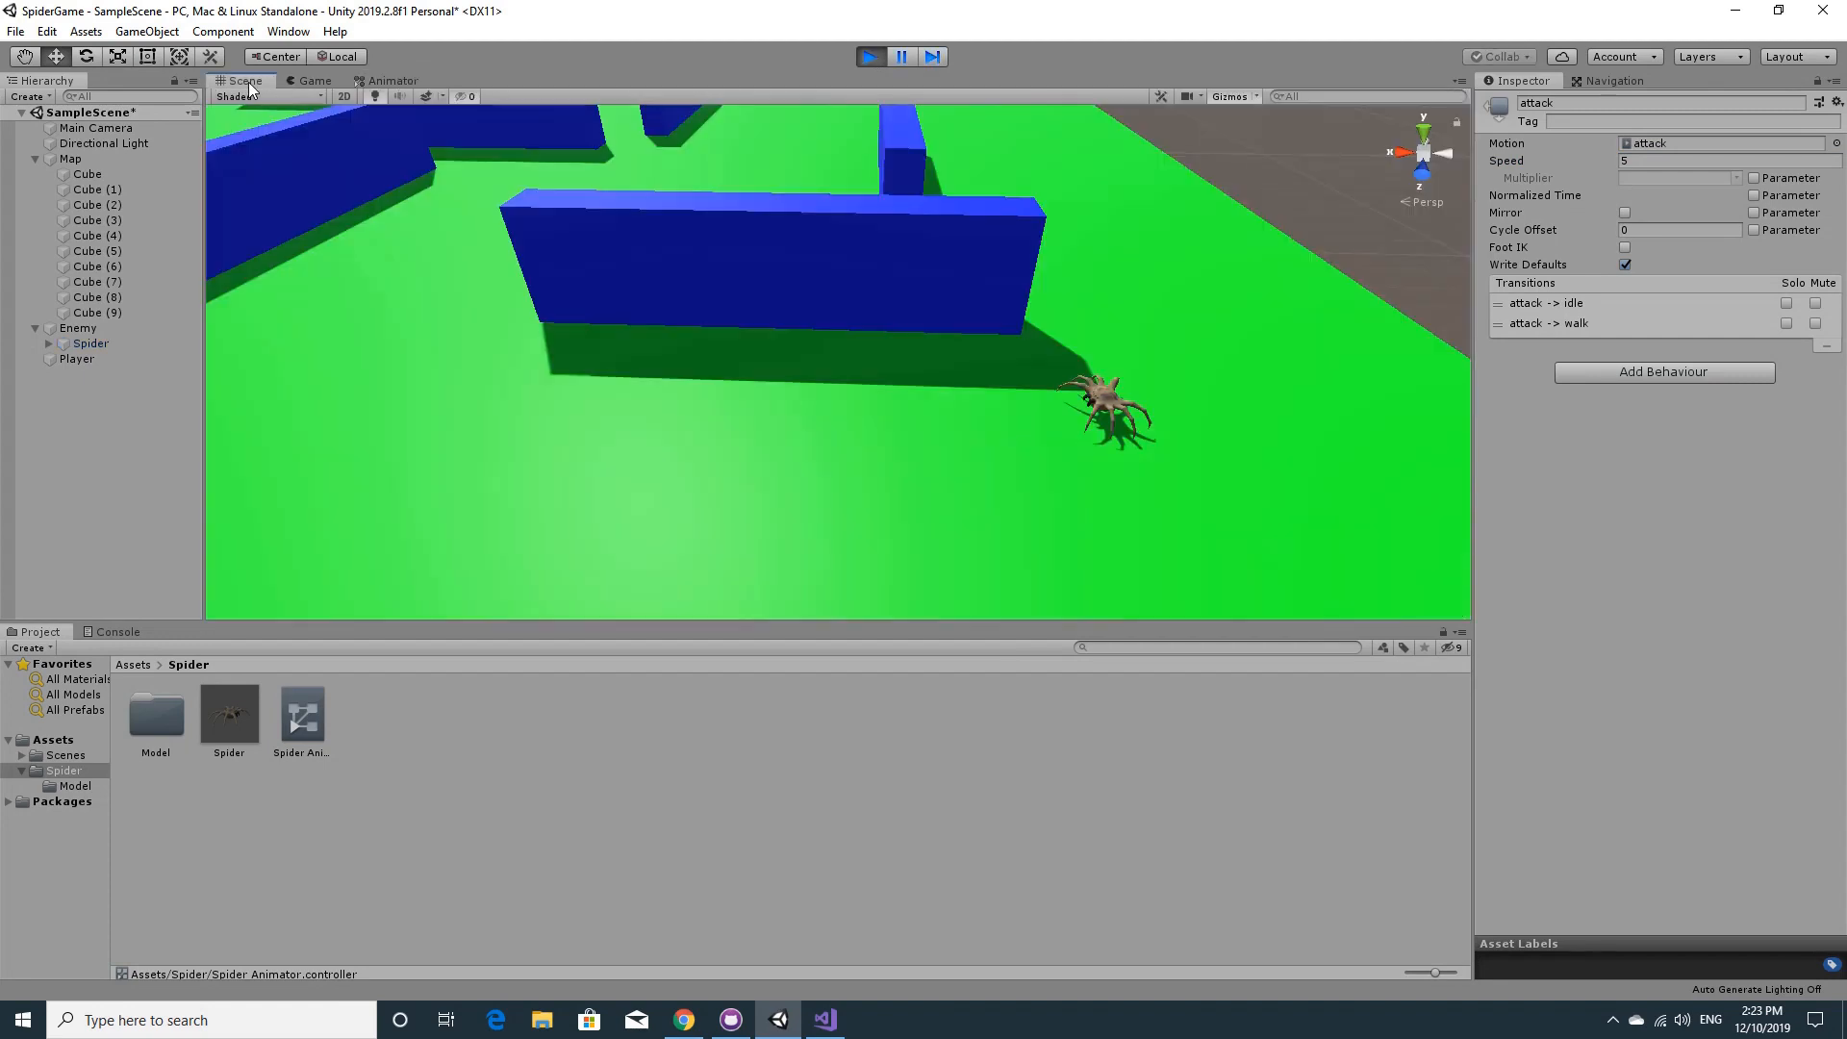
scroll(815, 425, "down", 4)
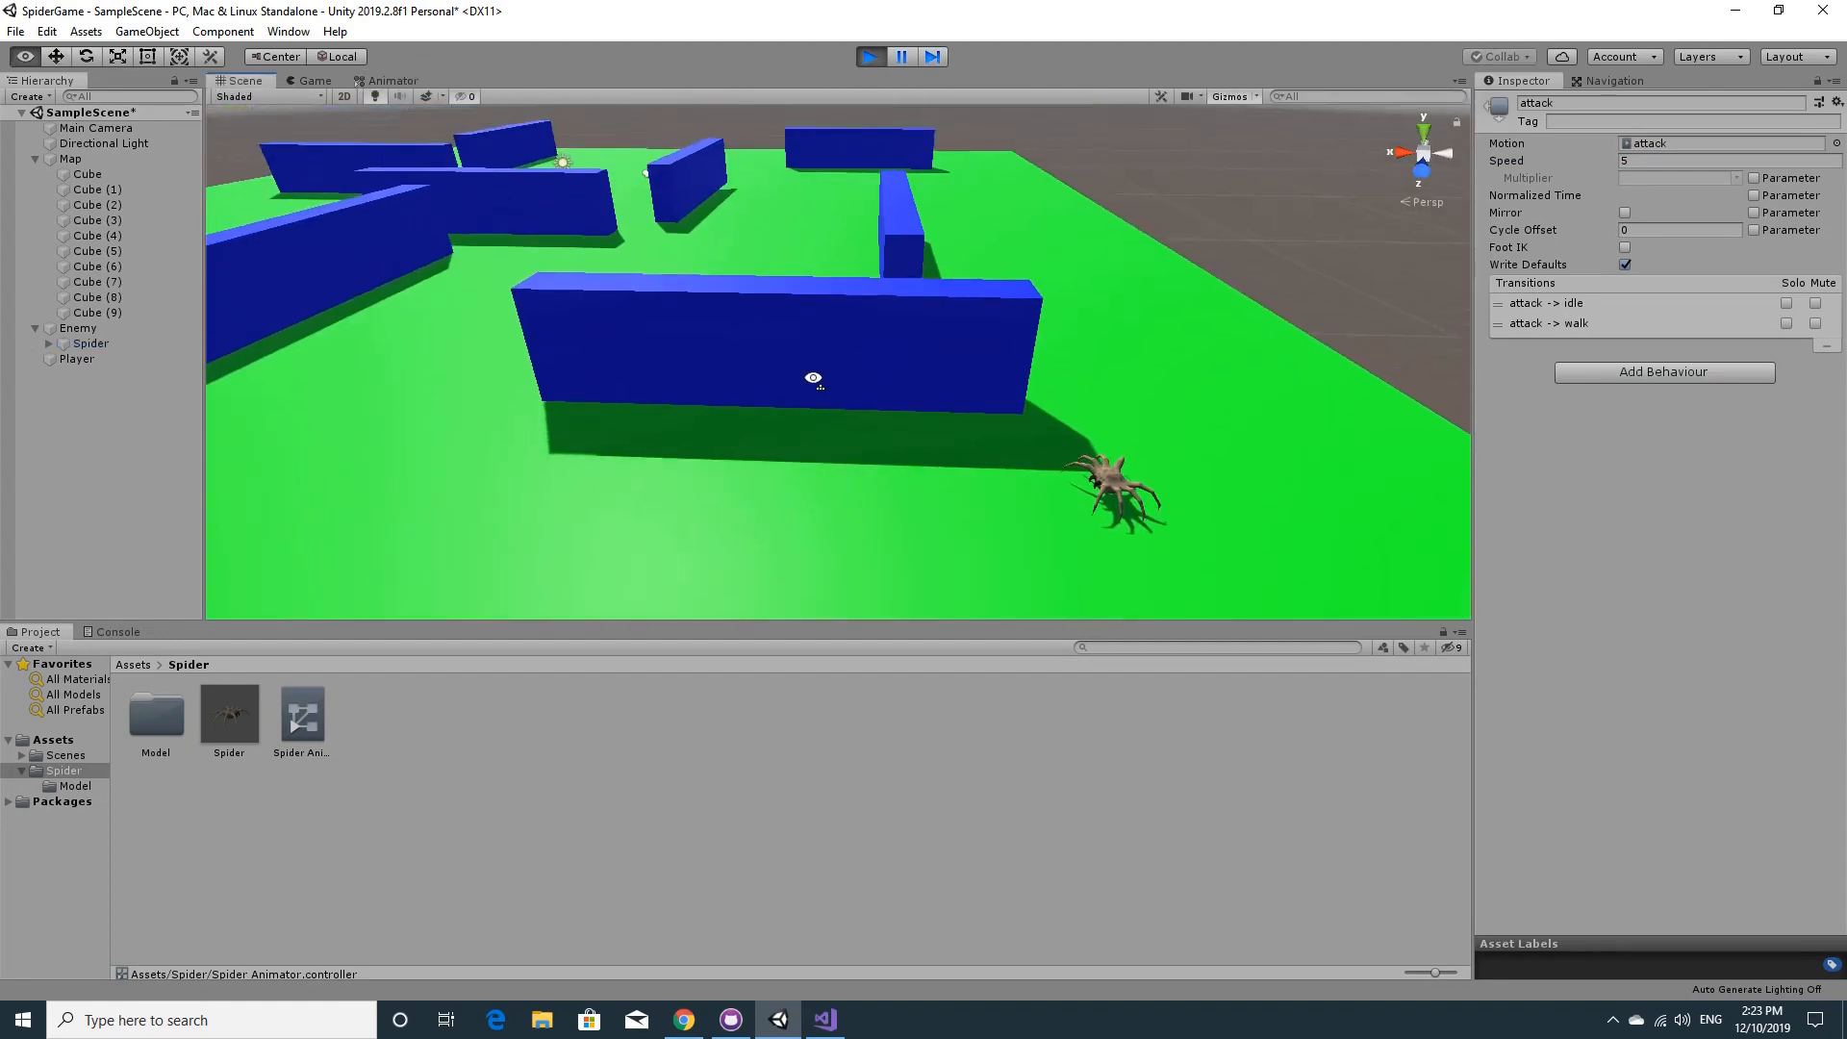
left_click(96, 354)
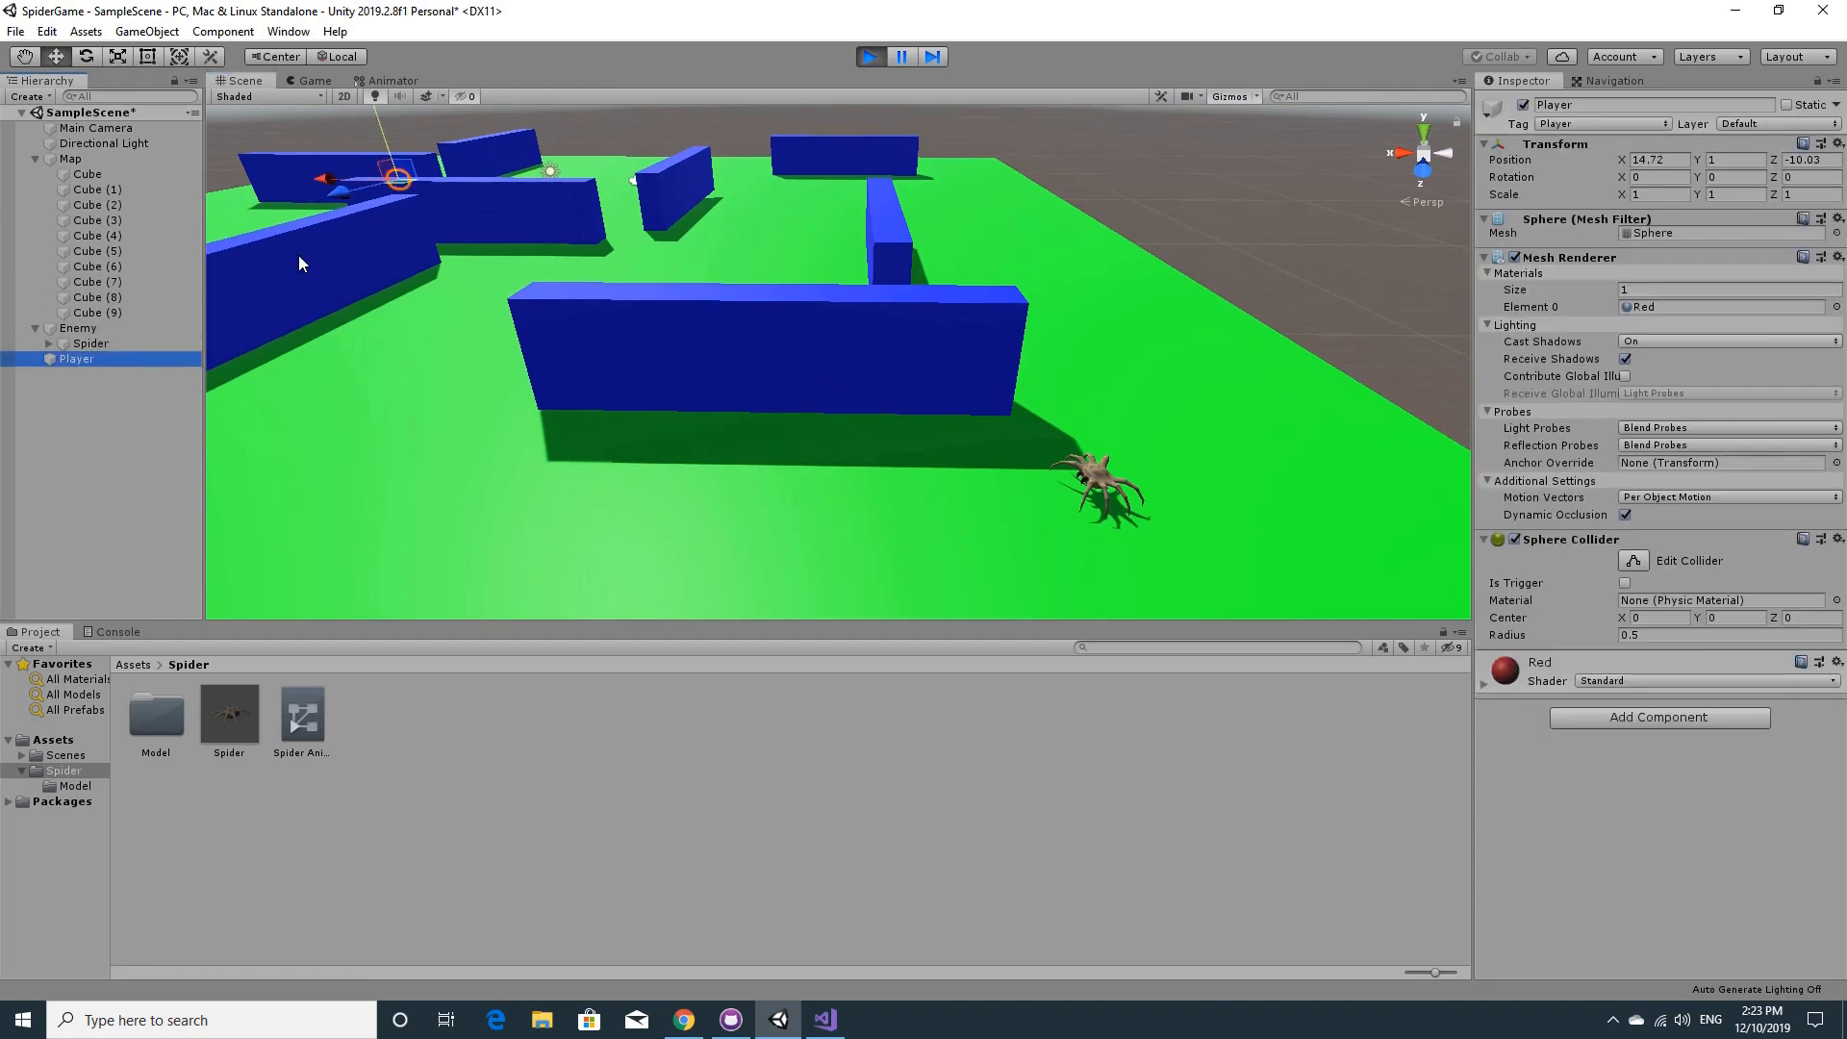
left_click_drag(405, 191, 645, 527)
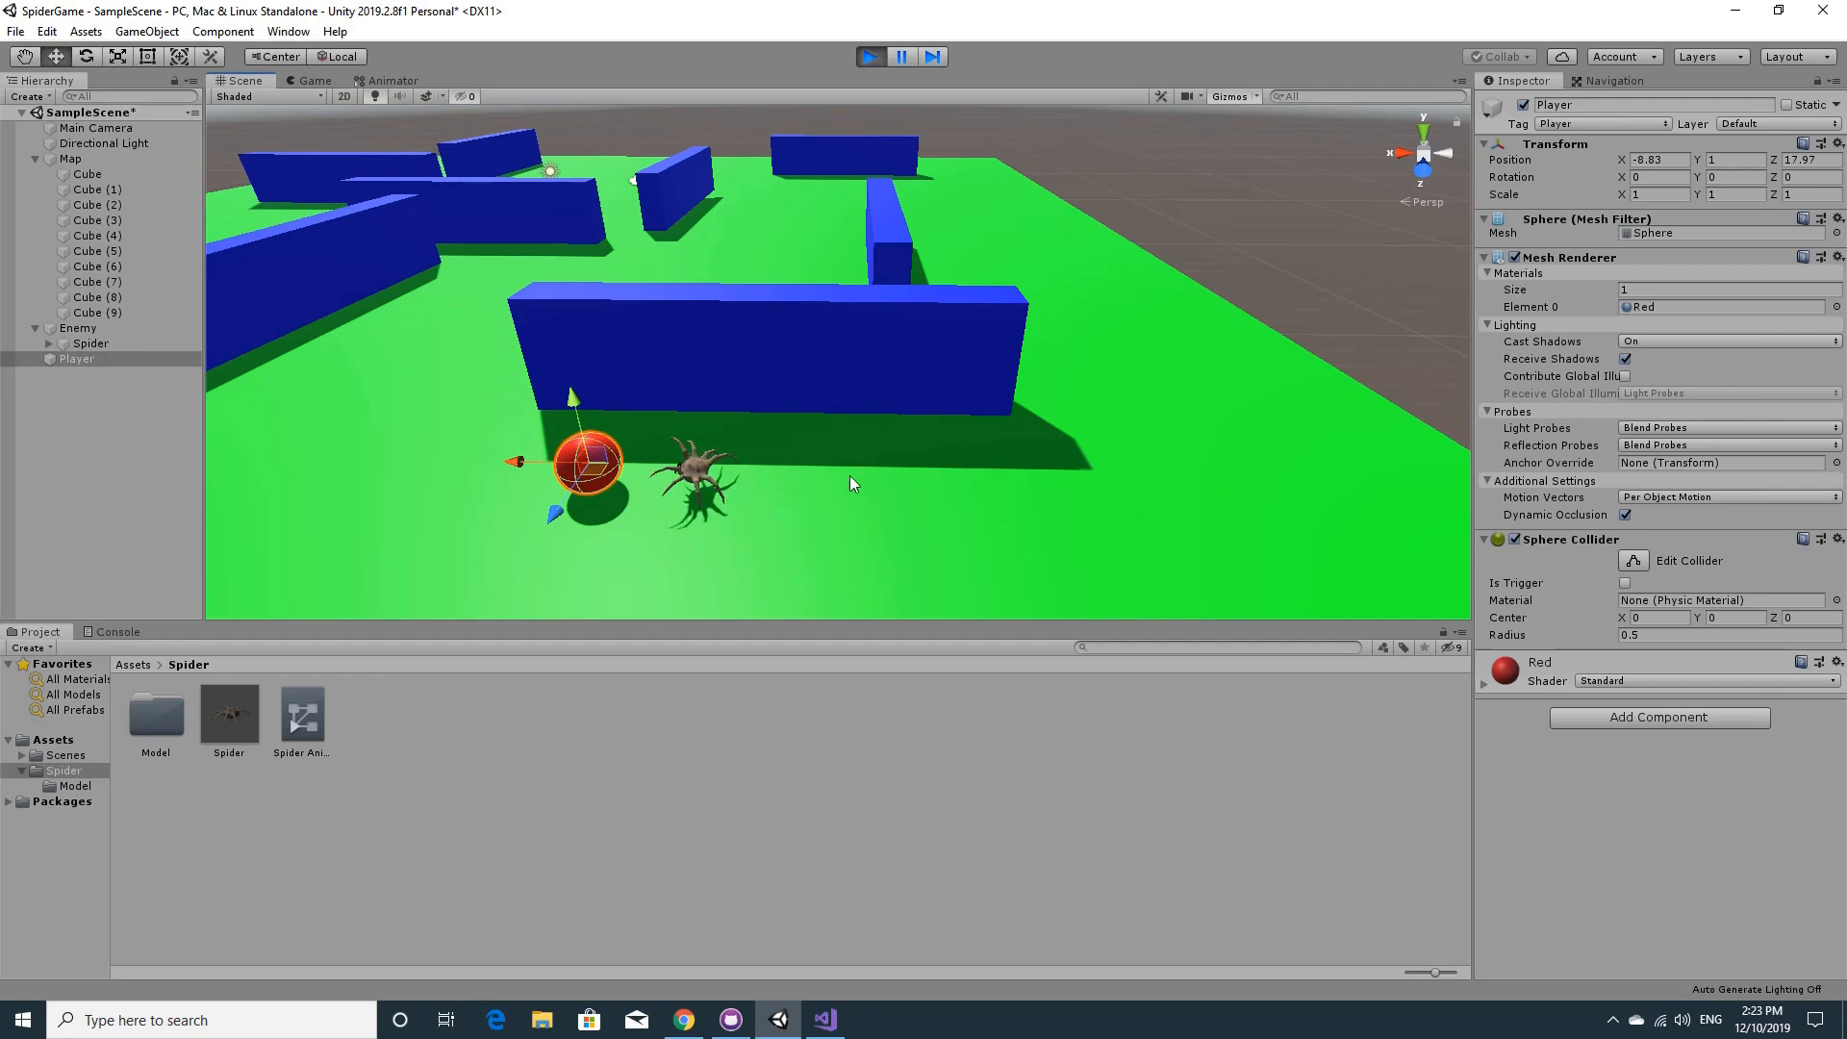
- Move the Player behind the wall out of the spider's sight, and bring it back into the open at about X -0.31, Z 12
left_click_drag(616, 486, 494, 278)
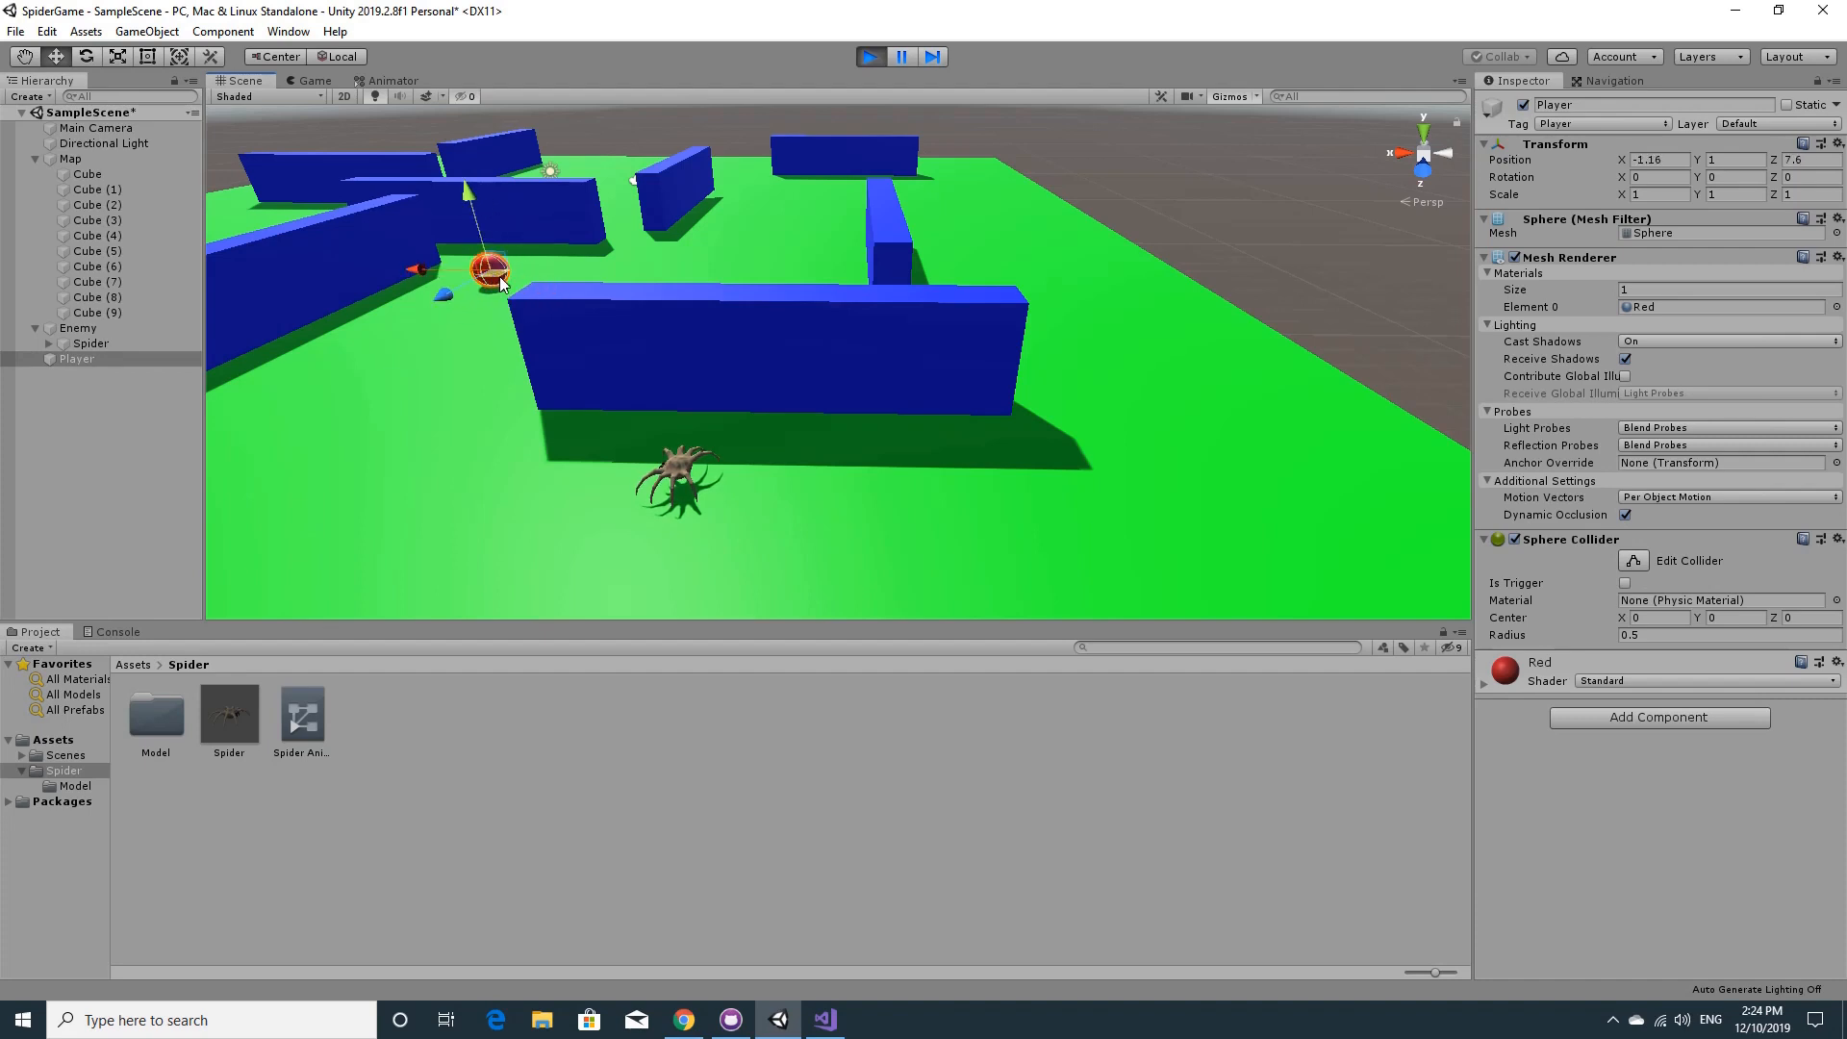
left_click_drag(496, 280, 616, 265)
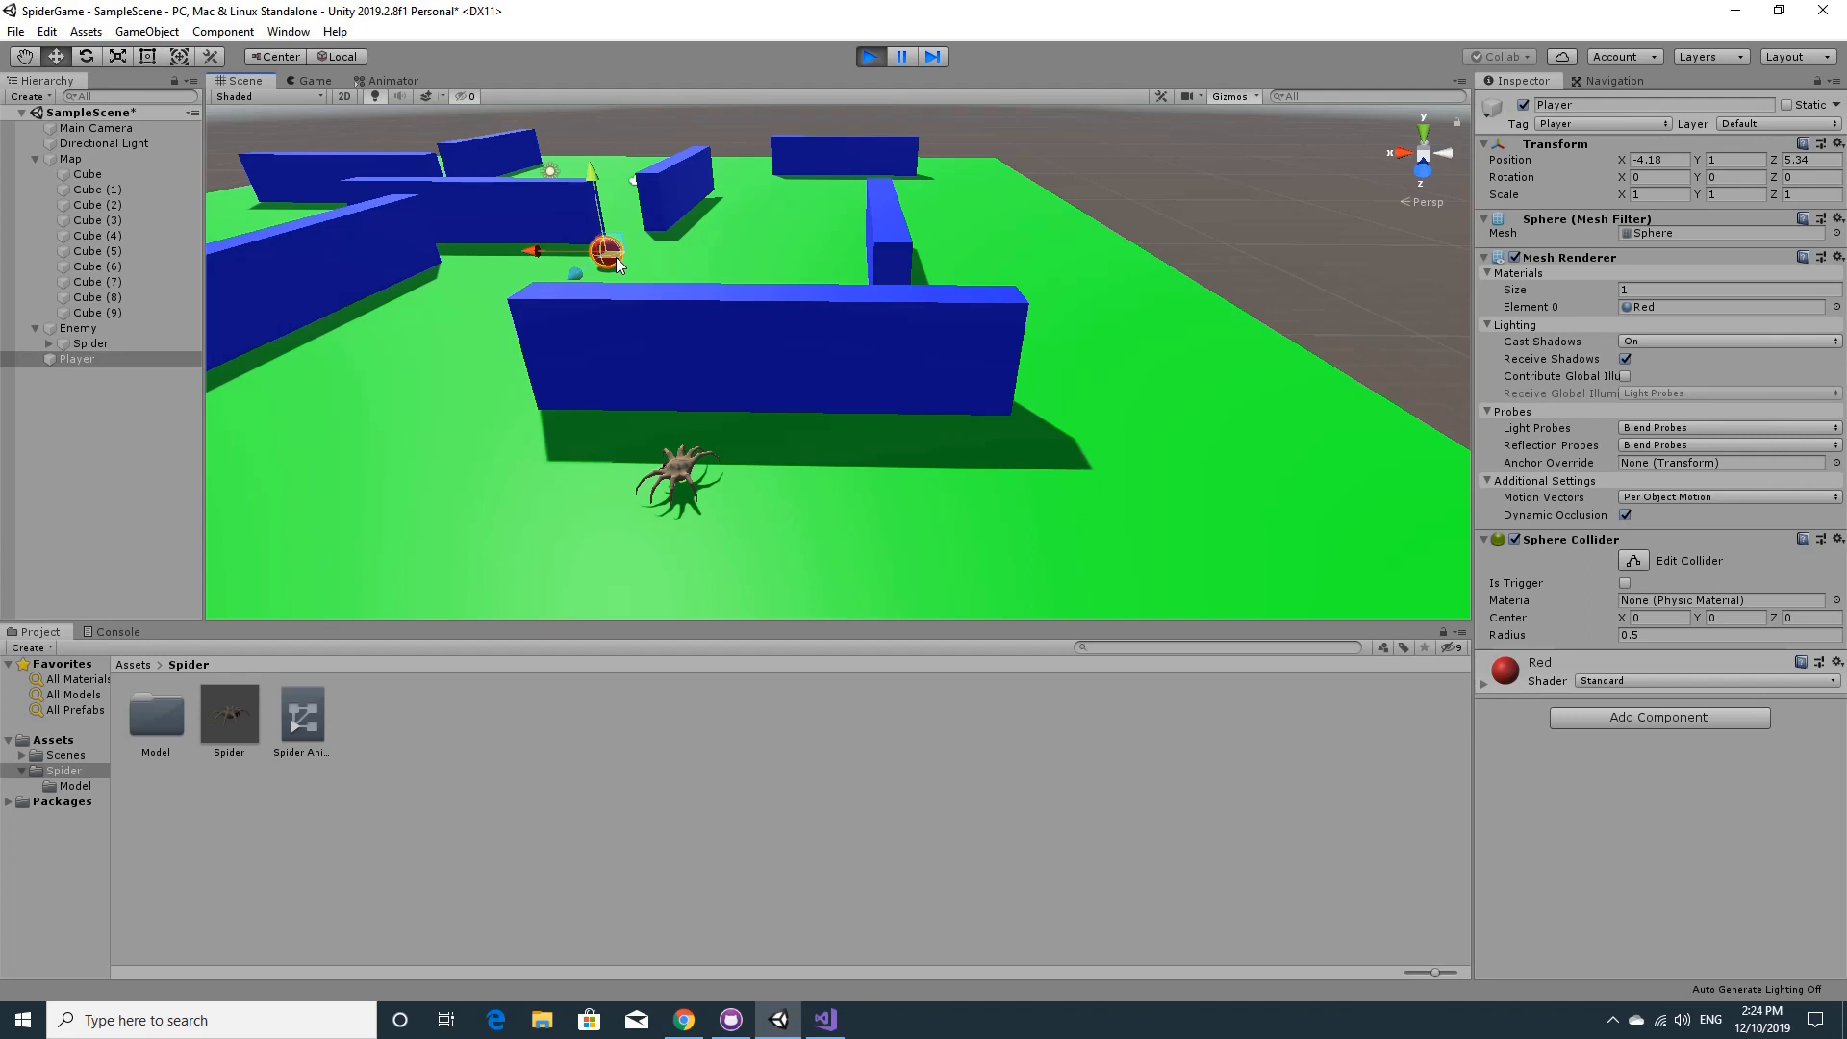
left_click_drag(617, 264, 302, 382)
- Examine the spider's chase and attack behaviour around the Player from a wider Scene view angle
right_click_drag(678, 464, 895, 498)
key("a")
left_click_drag(895, 498, 789, 492)
right_click_drag(1068, 503, 760, 491)
key("w")
key("a")
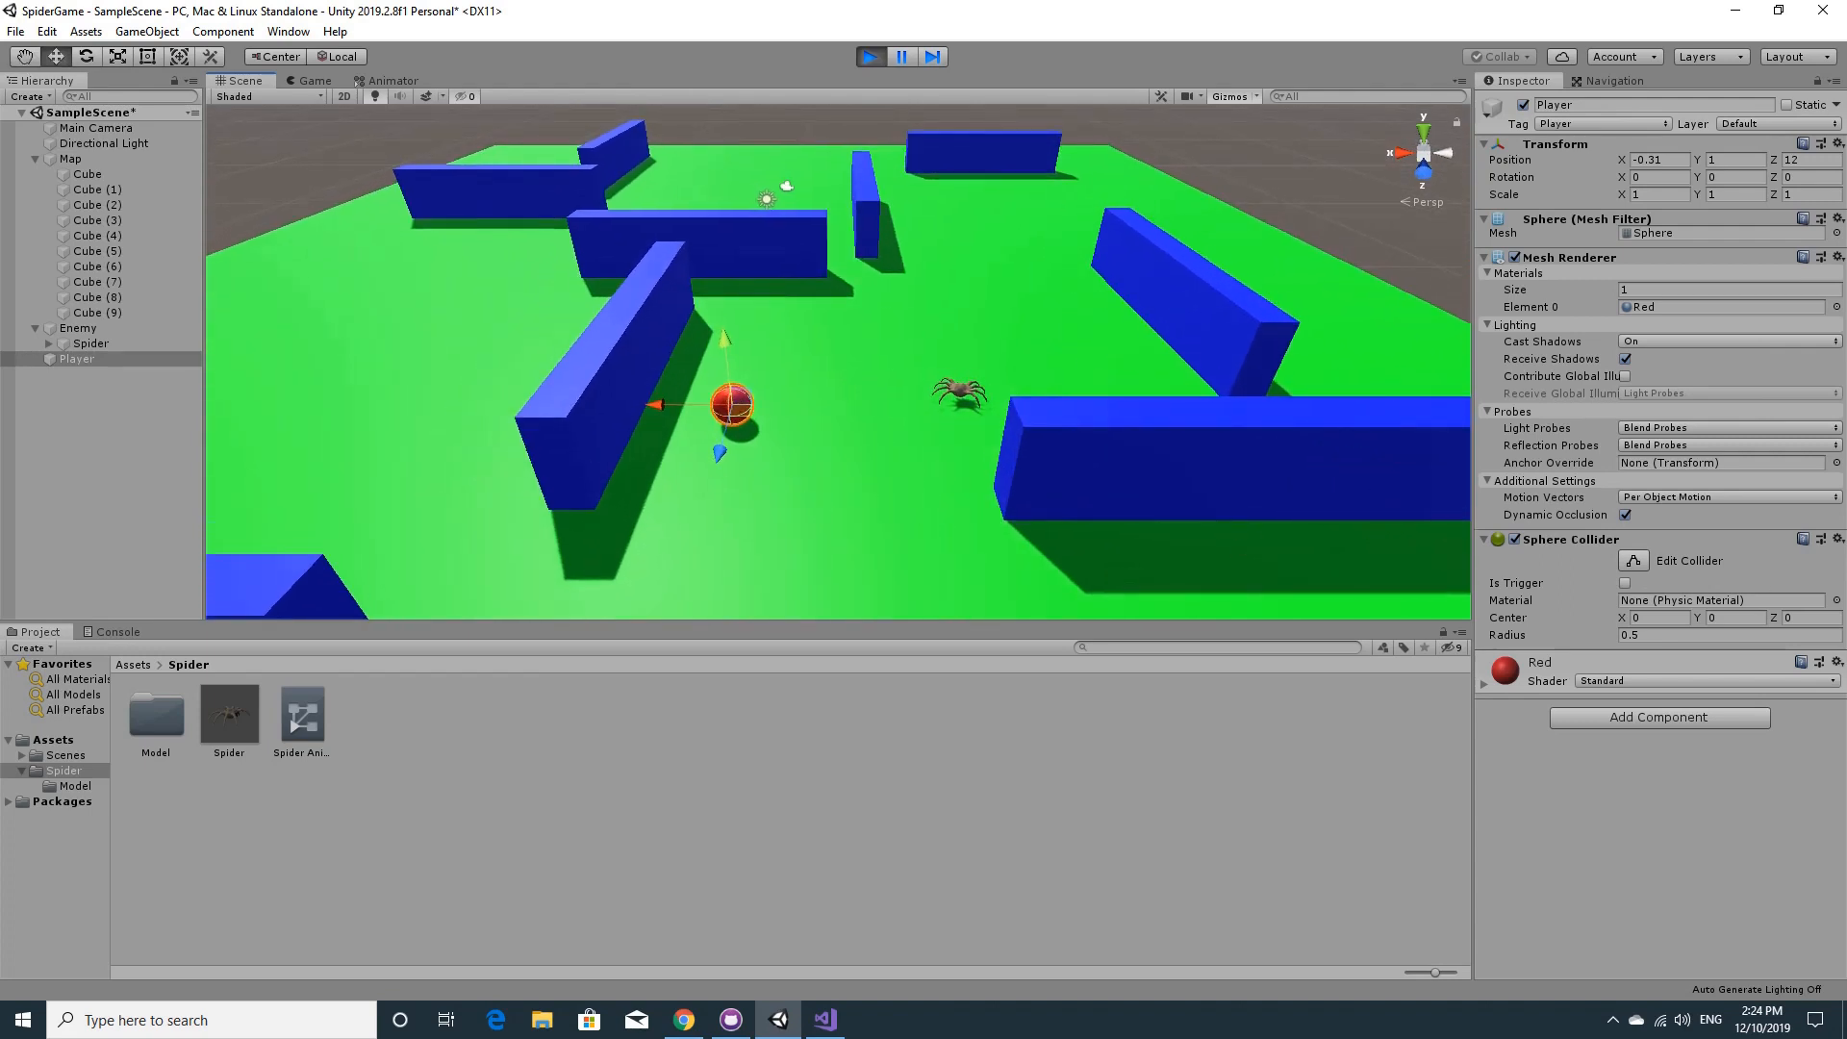
key("s")
right_click_drag(1096, 420, 1094, 390)
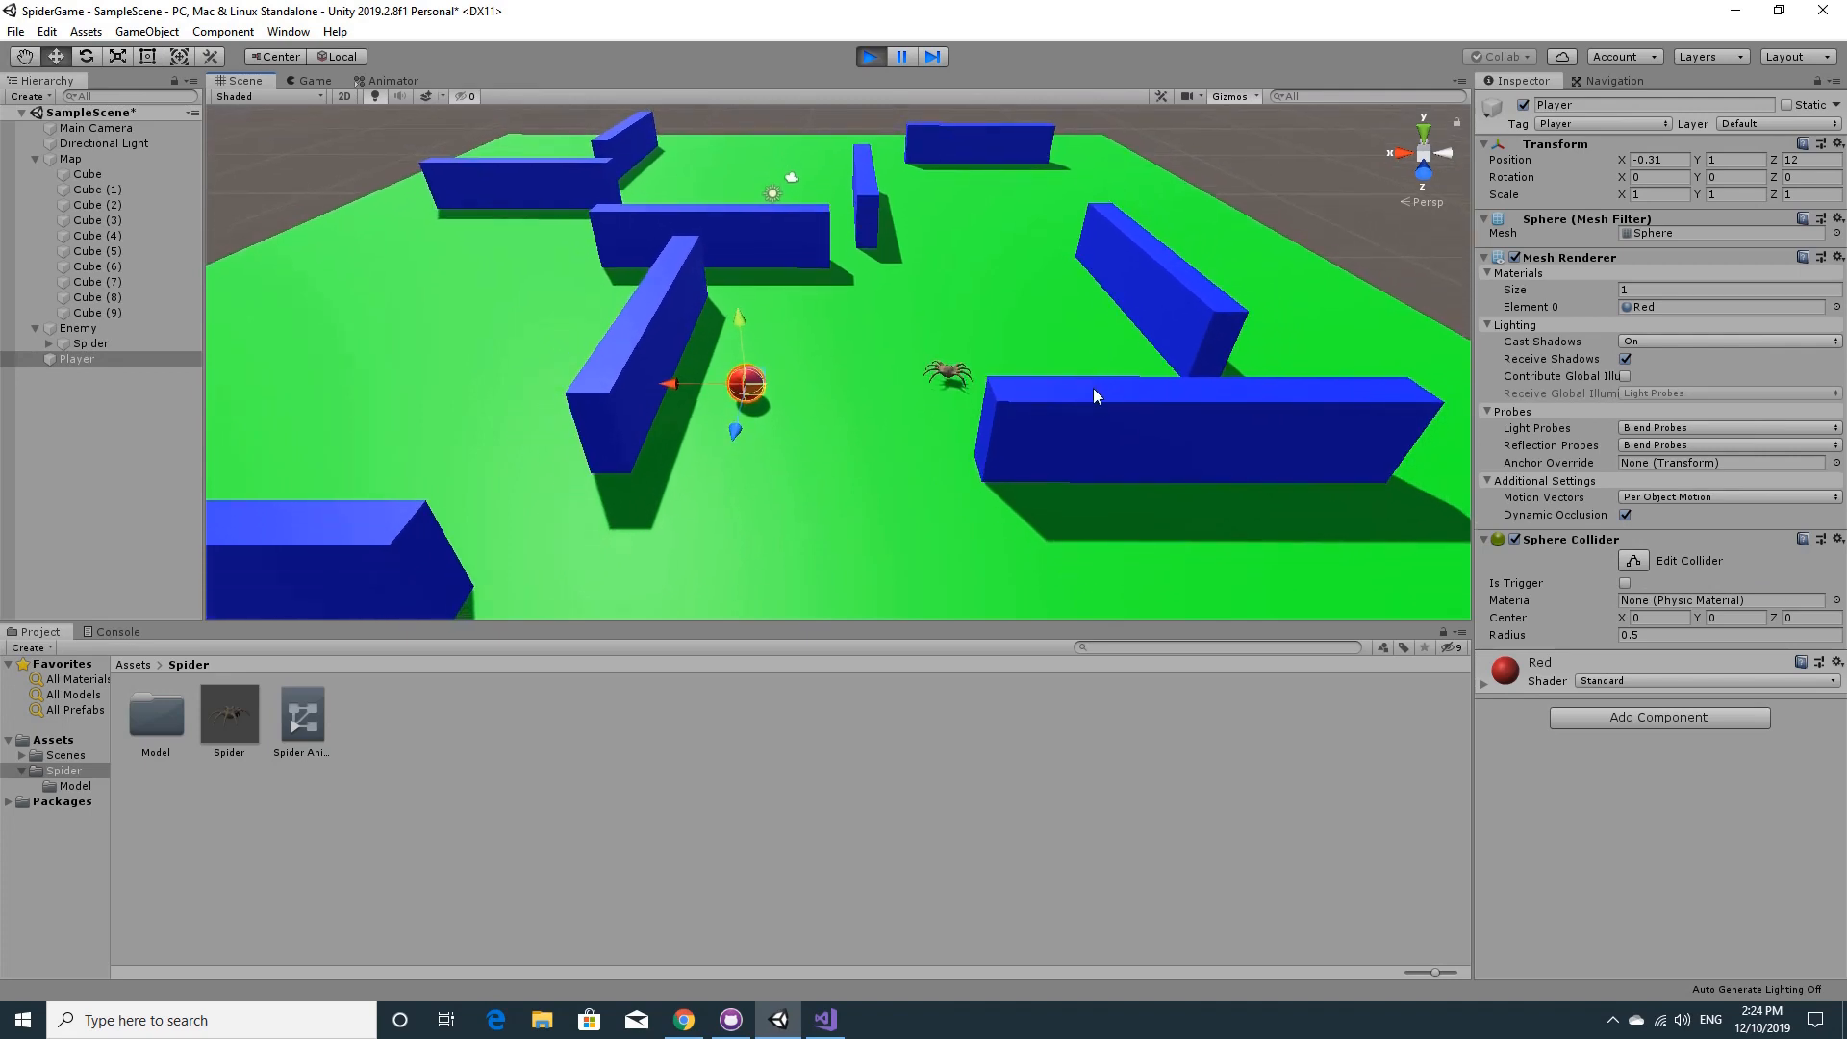